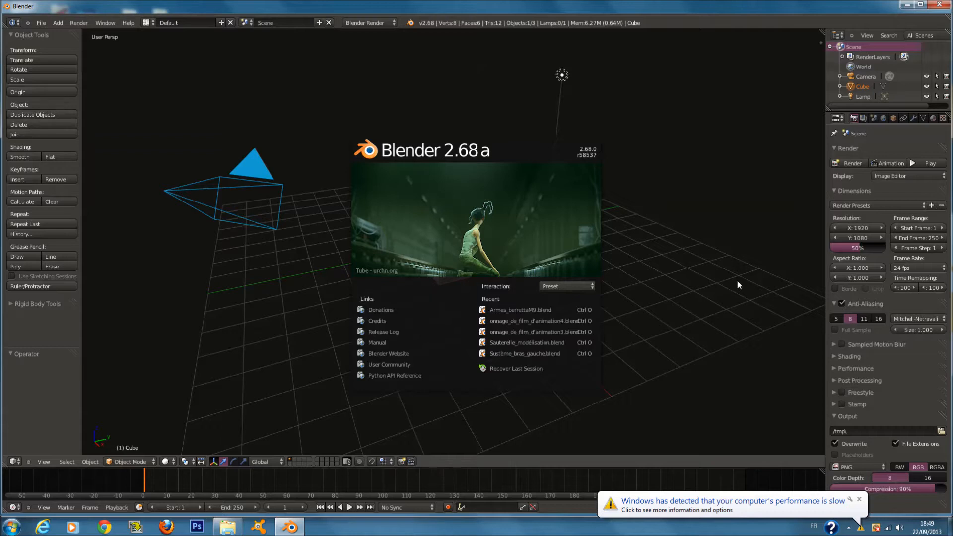
- Dismiss the splash screen, switch to the front orthographic view and start the Screencast Keys display
left_click(737, 279)
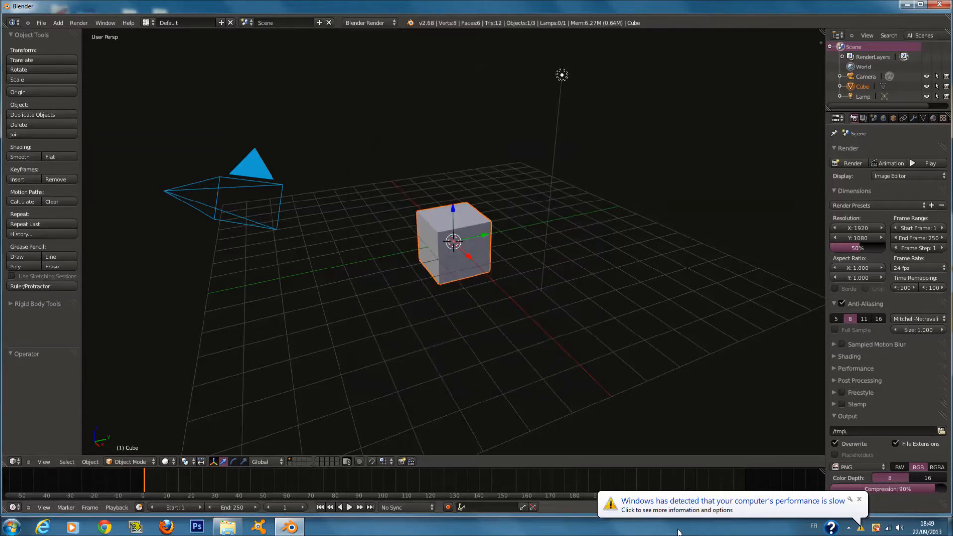
key("KP_1")
key("n")
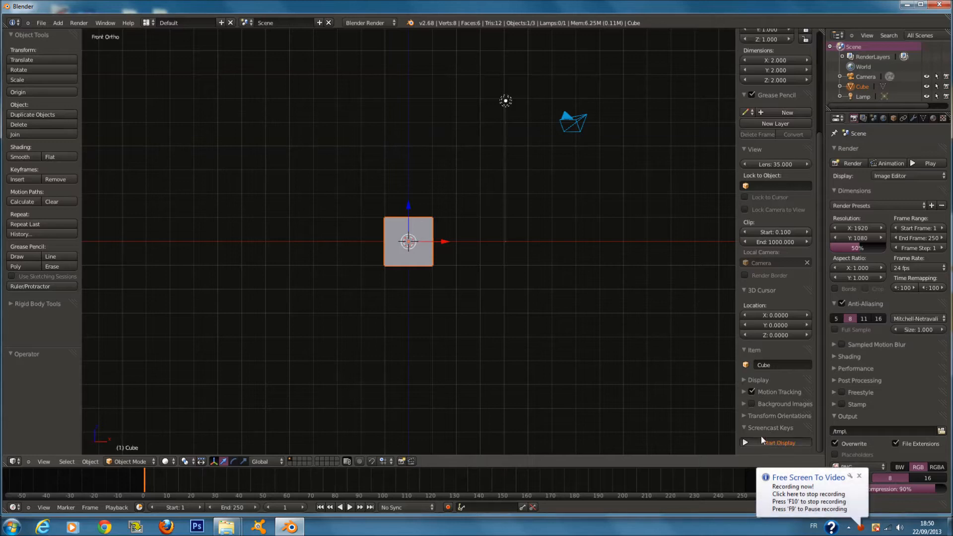
key("n")
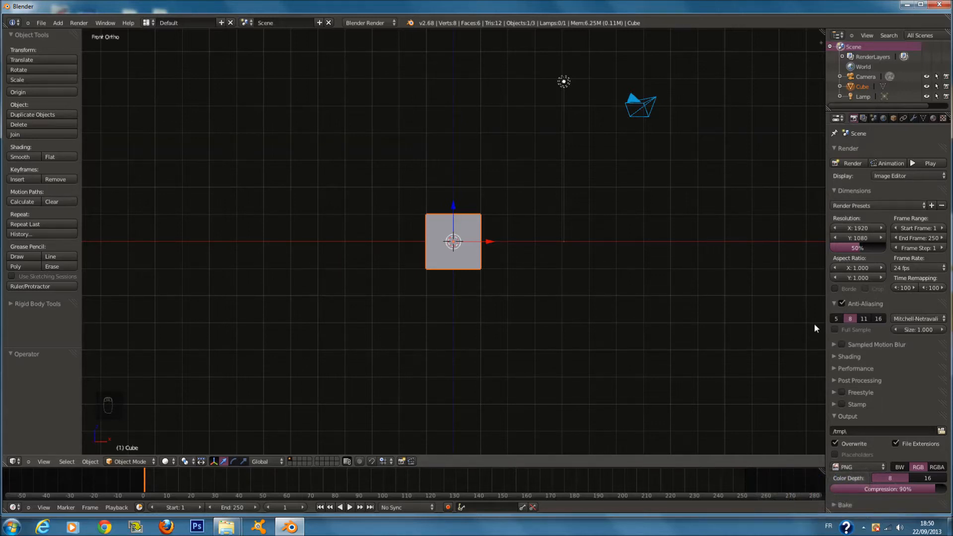
- Look at the Bruce_Face_Map reference image in the Profile folder window, and return to Blender
mouse_move(950, 526)
scroll(398, 224, "down", 1)
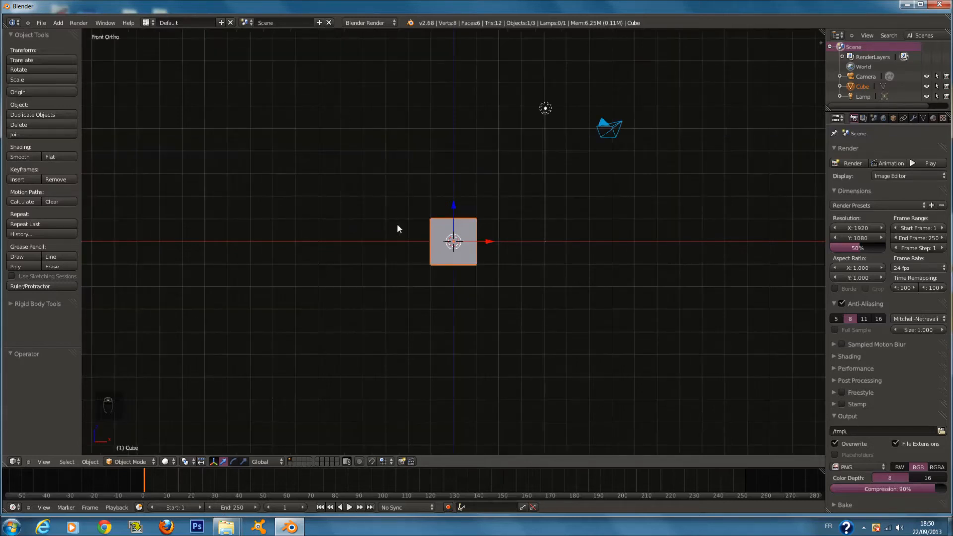
scroll(397, 223, "up", 4, "shift")
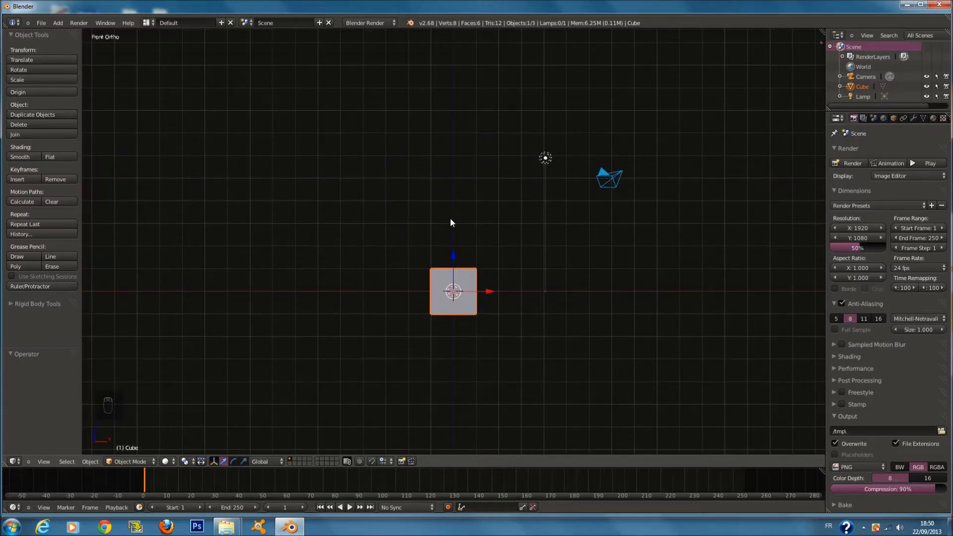
mouse_move(226, 526)
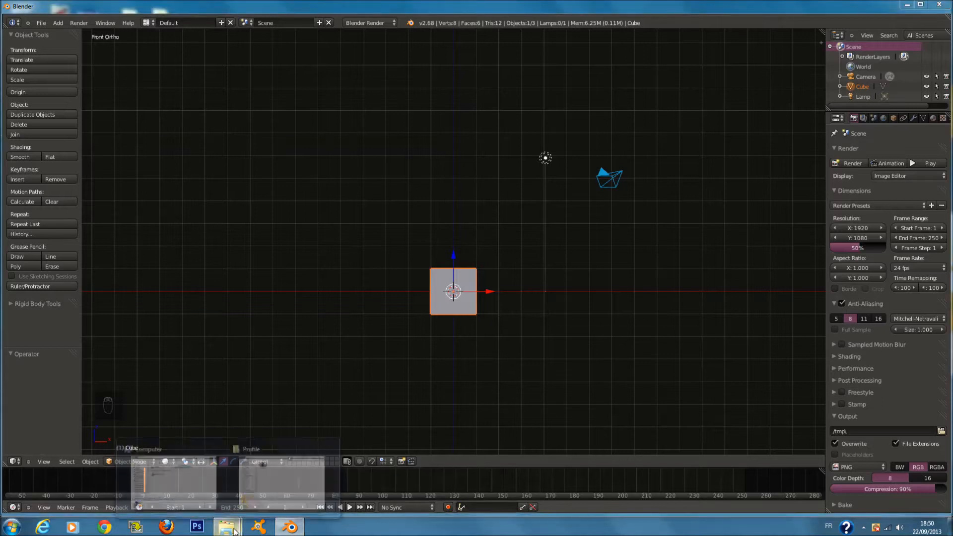
left_click(278, 474)
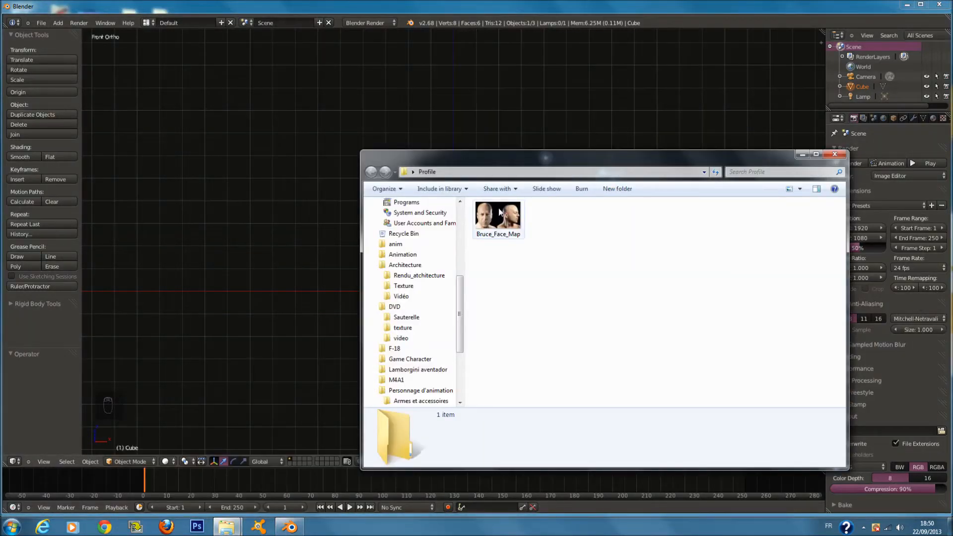
left_click_drag(499, 212, 516, 270)
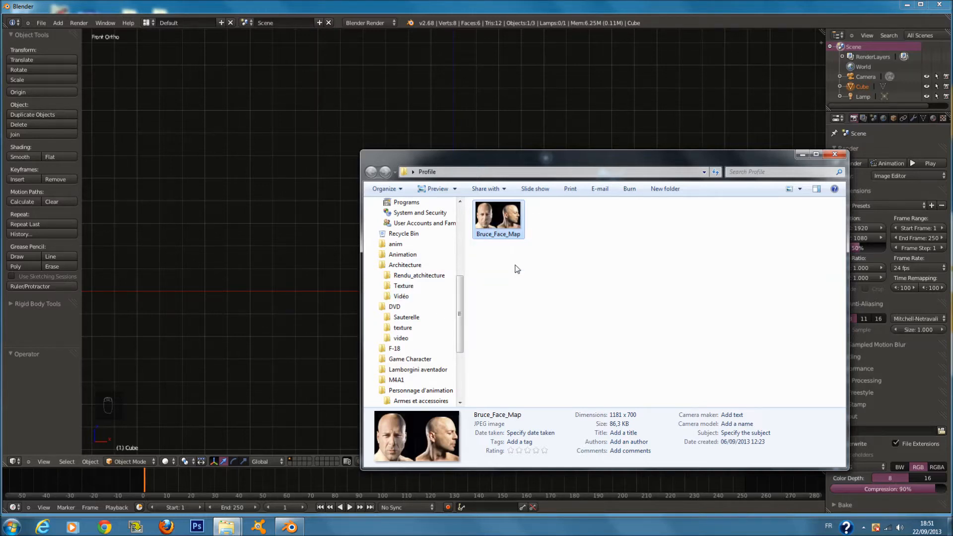
left_click(731, 120)
- Change the properties area into a UV/Image Editor and widen it to make room for a reference image
mouse_move(821, 31)
left_mouse_down()
mouse_move(763, 32)
mouse_move(809, 45)
left_mouse_up()
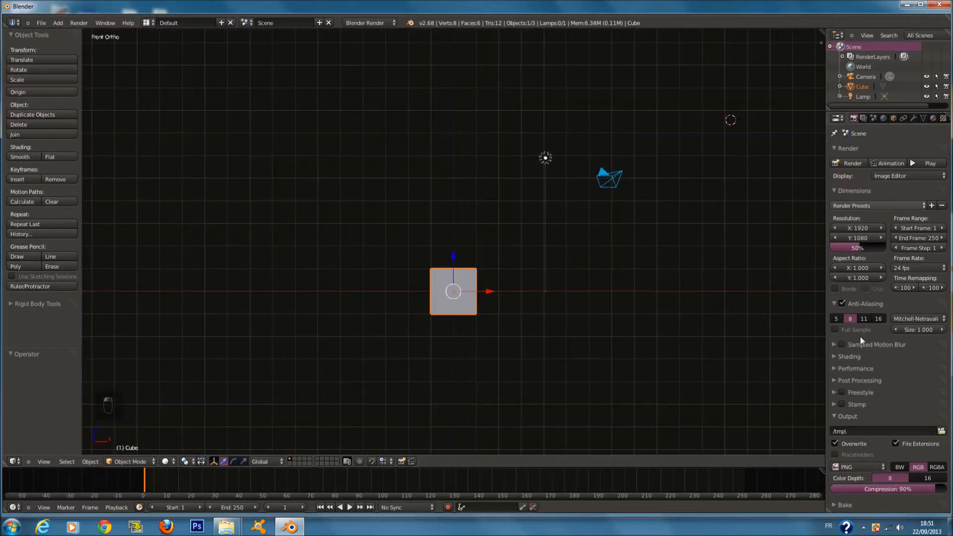
left_click(839, 119)
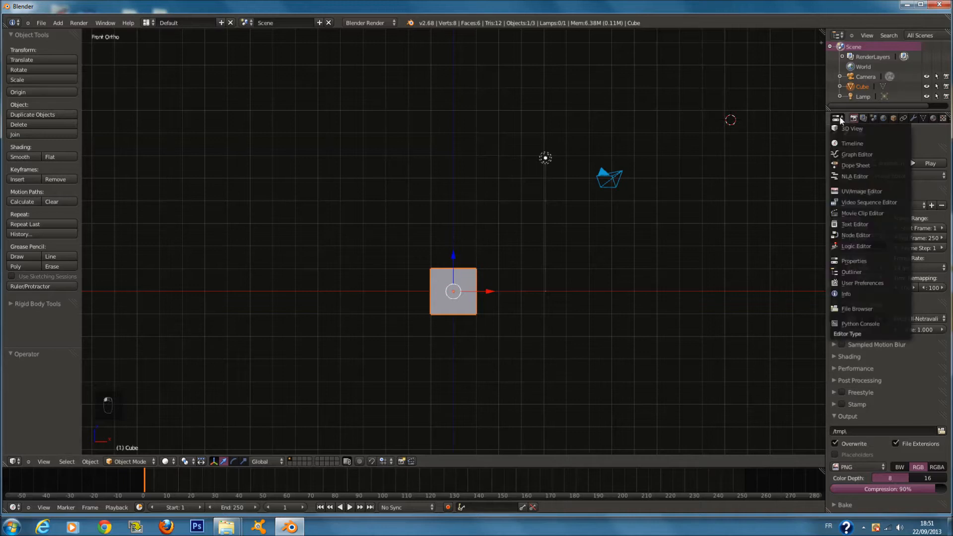
left_click(863, 192)
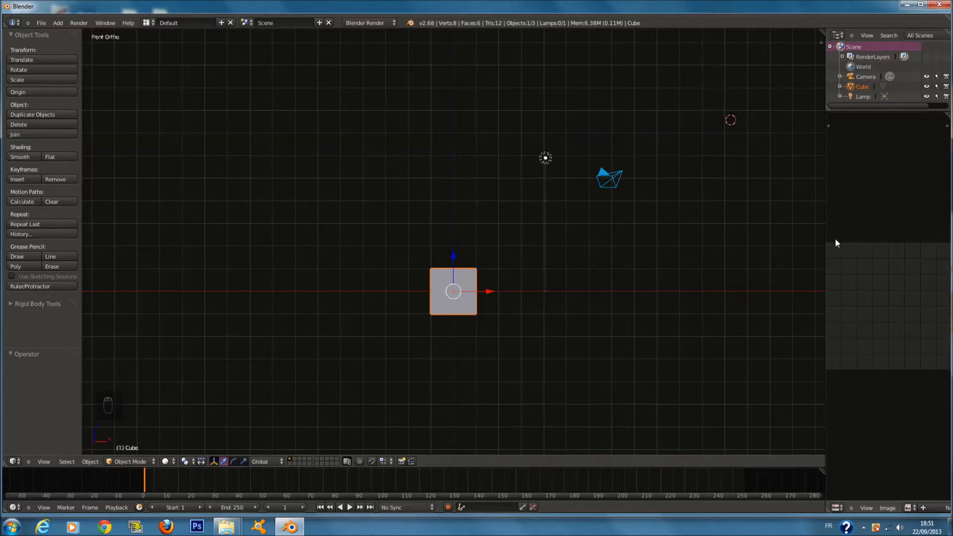
left_click_drag(827, 238, 666, 256)
- Open Bruce_Face_Map.jpg from the Profile folder on the Desktop in the image editor
left_click(728, 508)
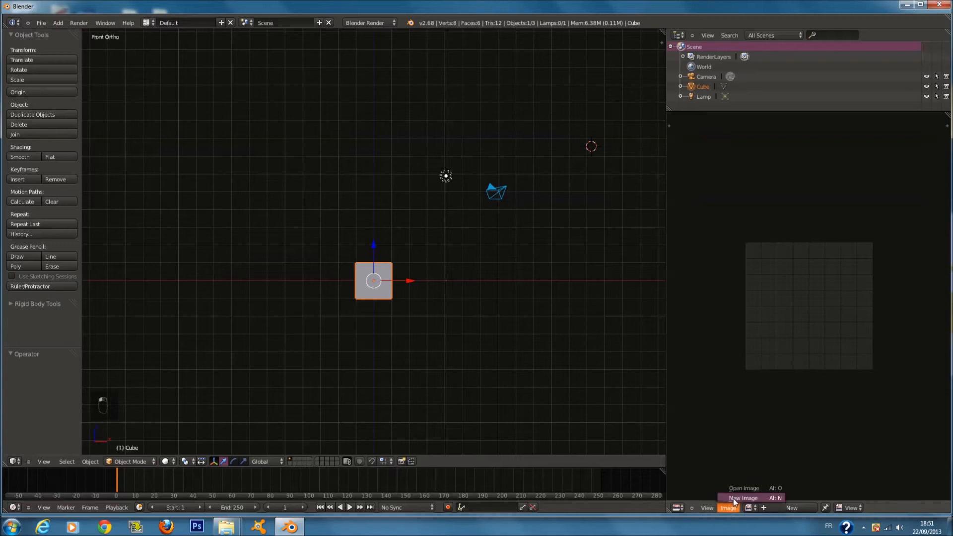
left_click(740, 489)
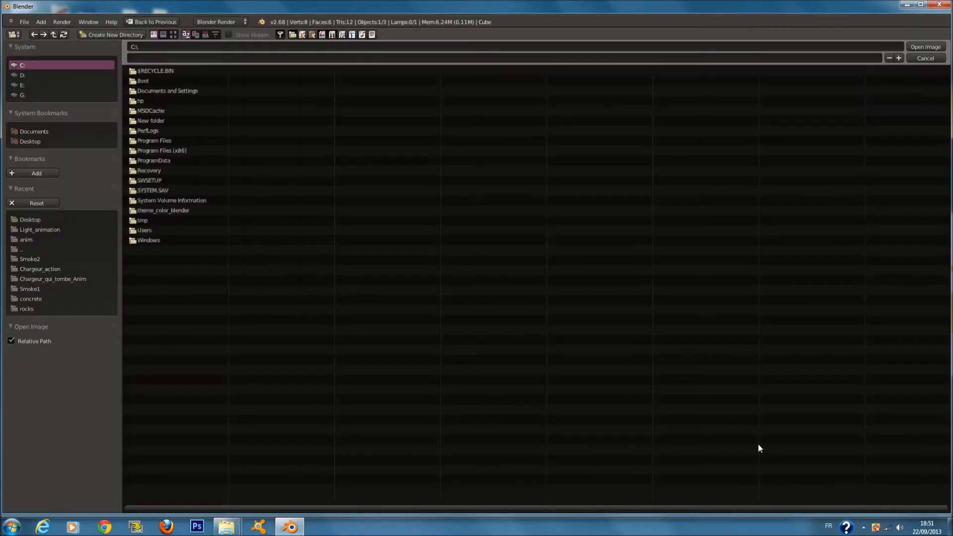
left_click(52, 219)
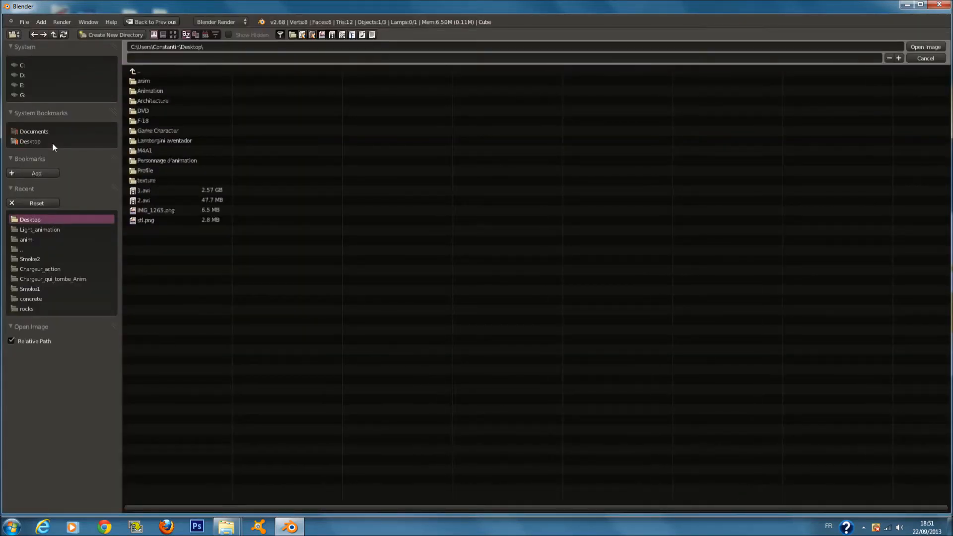
left_click(43, 131)
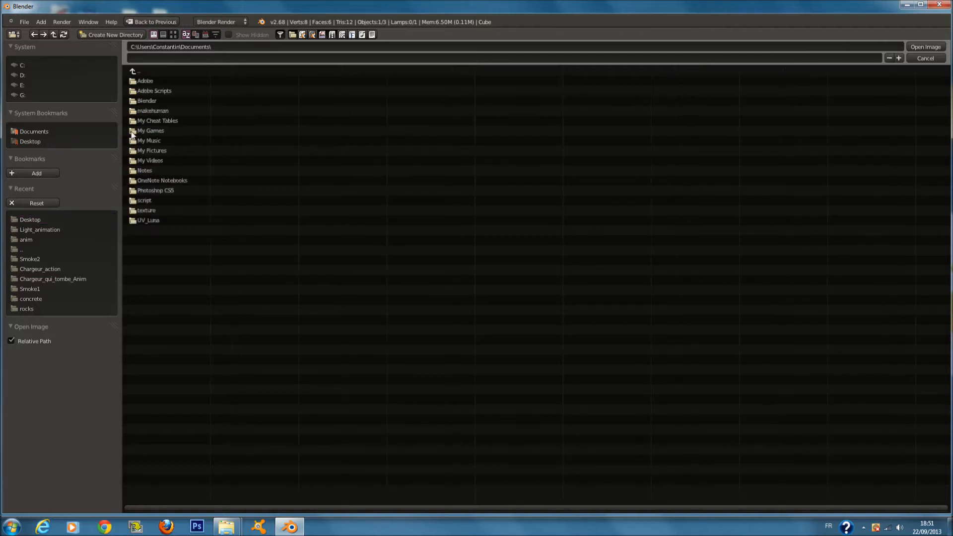
left_click(59, 220)
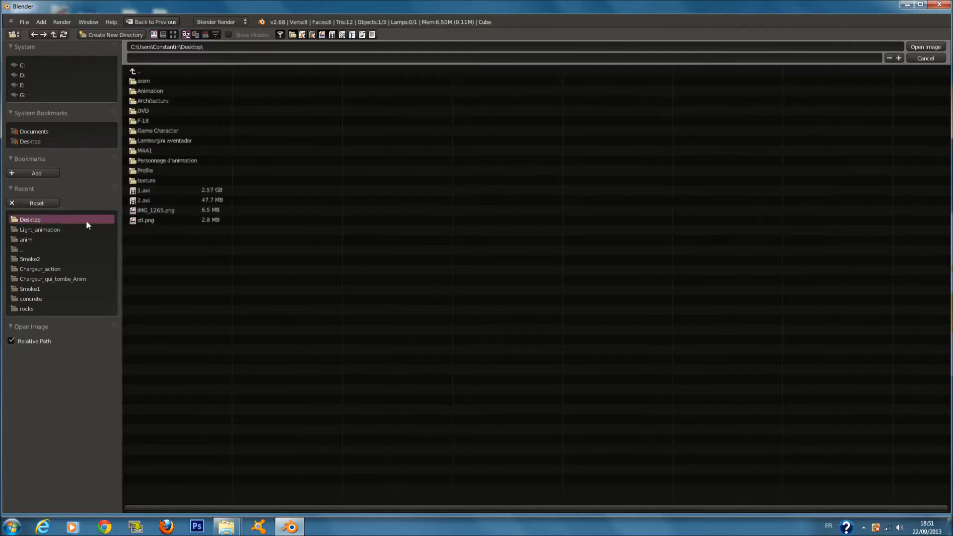
left_click(189, 170)
left_click(175, 81)
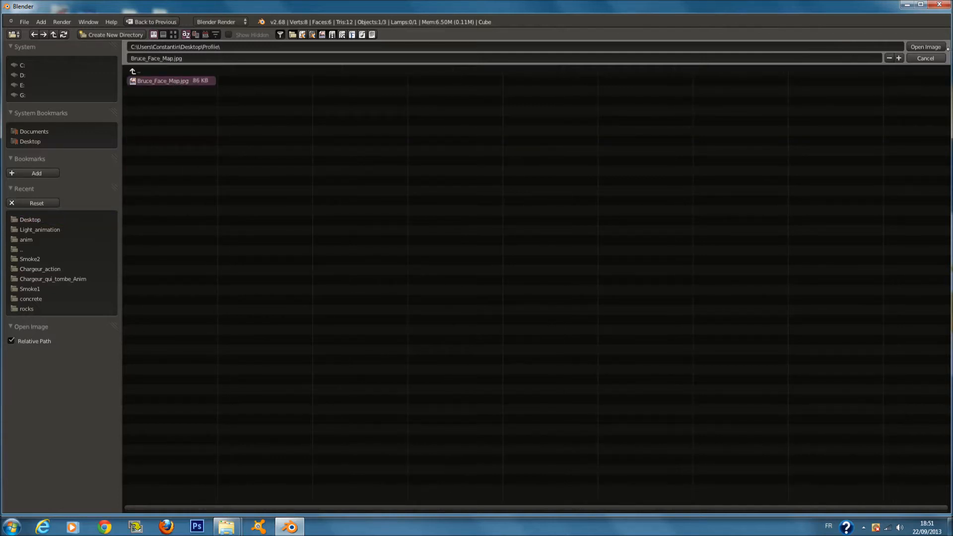
left_click(929, 46)
scroll(746, 317, "up", 8)
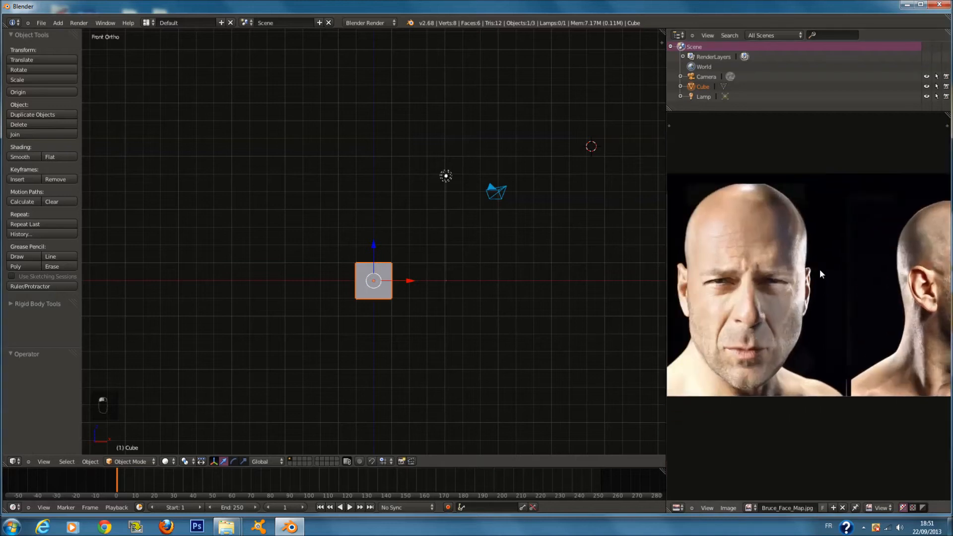
scroll(837, 252, "down", 5)
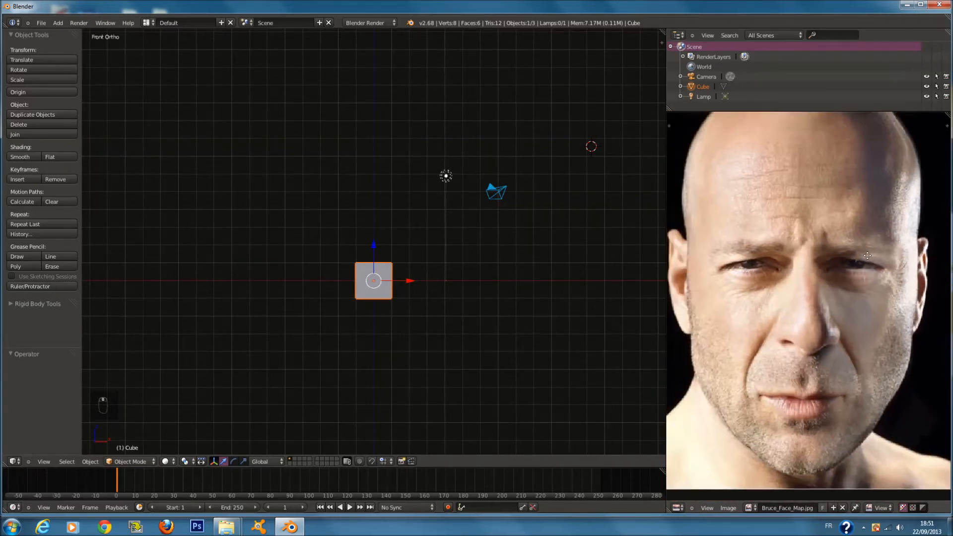
scroll(857, 279, "down", 1)
- Delete the default cube, camera and lamp from the scene
key("a")
key("a")
key("a")
key("x")
key("x")
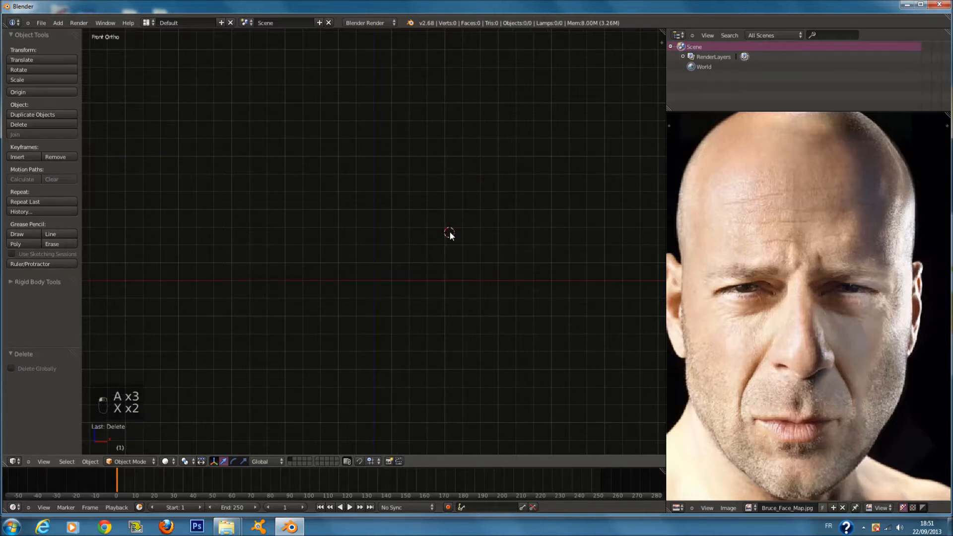
- Reset the 3D cursor to the world origin and add a cube mesh there
key("shift+c")
key("shift+a")
mouse_move(372, 286)
left_click(410, 295)
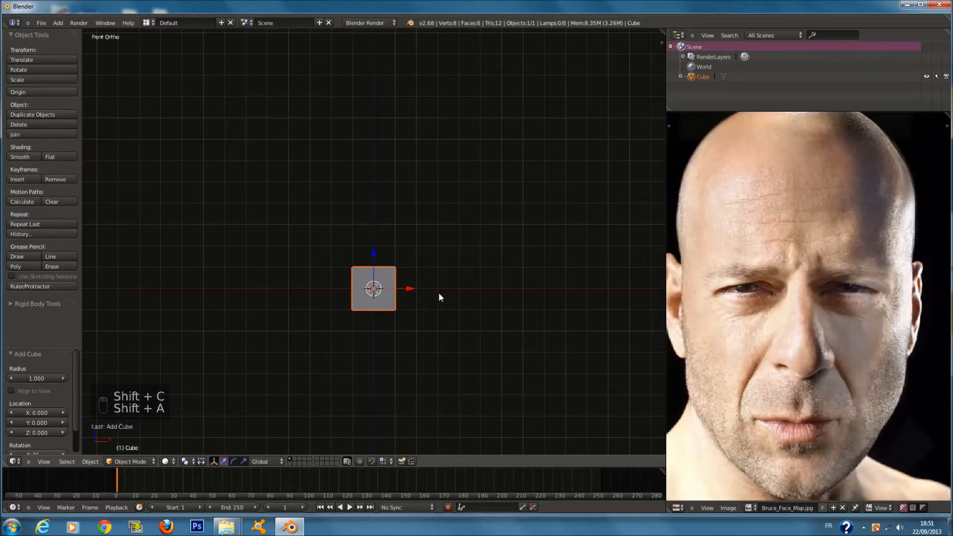
key("KP_Decimal")
- Add a Subdivision Surface modifier with 2 view subdivisions to the cube and apply it
key("ctrl+1")
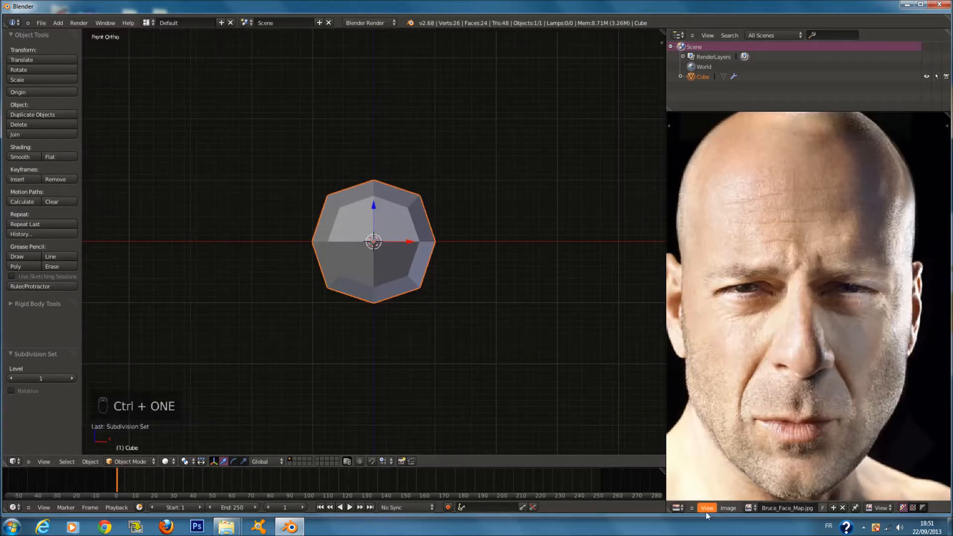
left_click(677, 508)
left_click(694, 366)
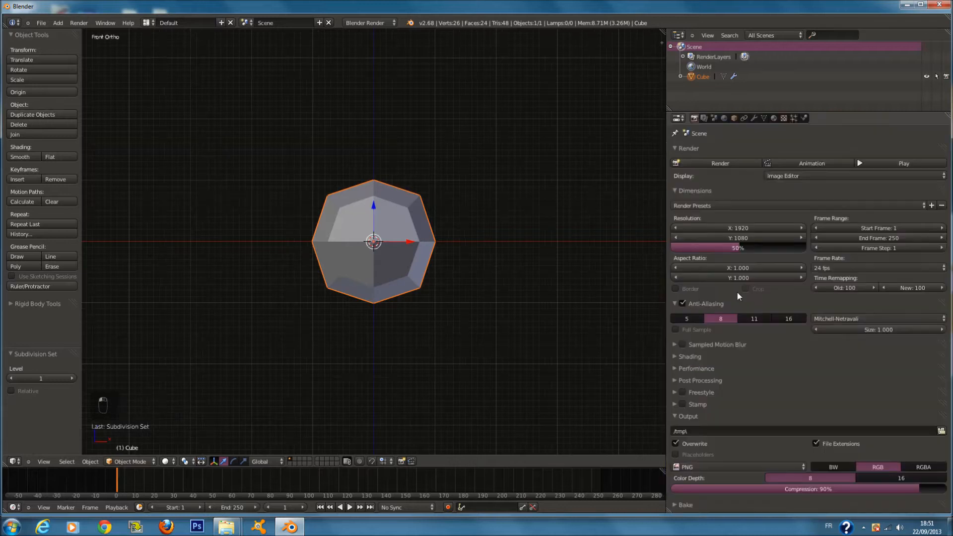
left_click(755, 118)
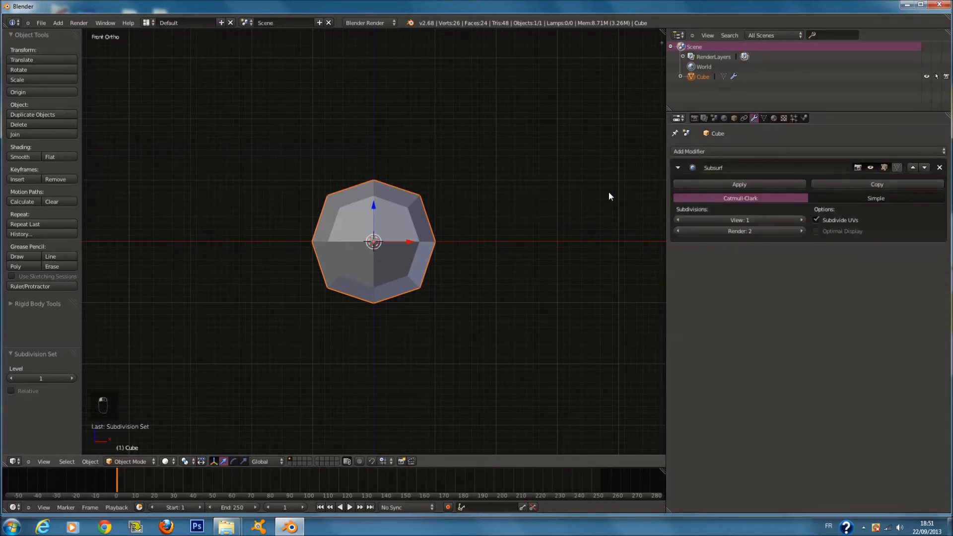
key("ctrl+2")
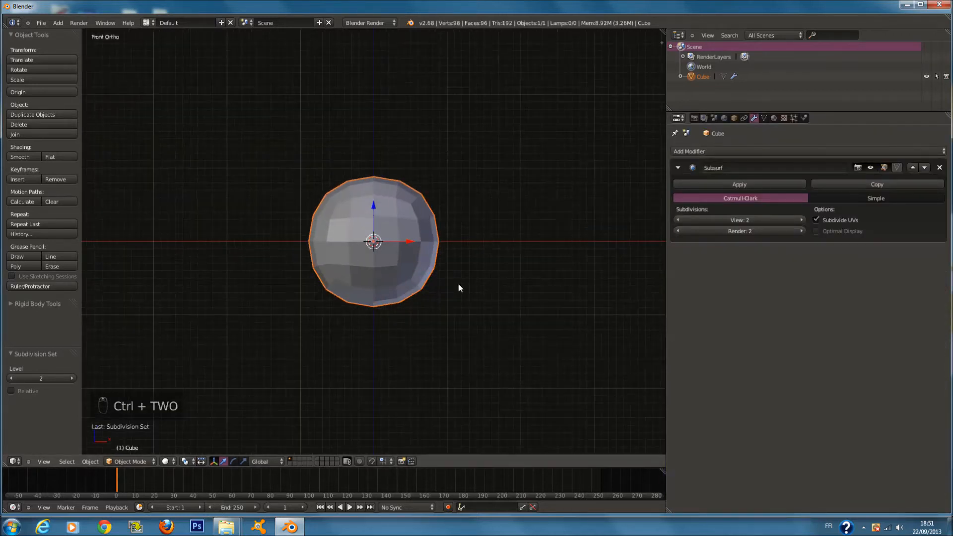
left_click(734, 182)
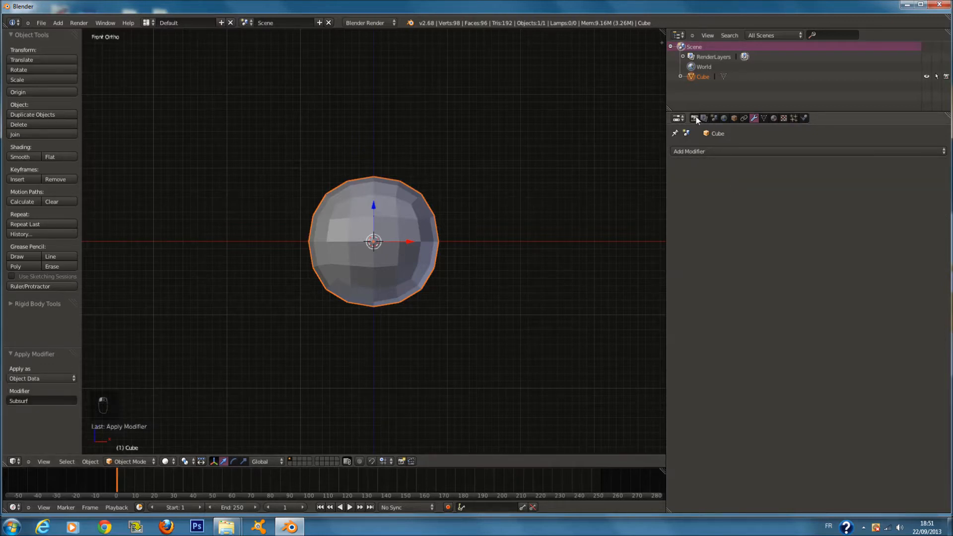
- Bring back the face reference in the UV/Image Editor and put the subdivided cube into Sculpt Mode
left_click(678, 118)
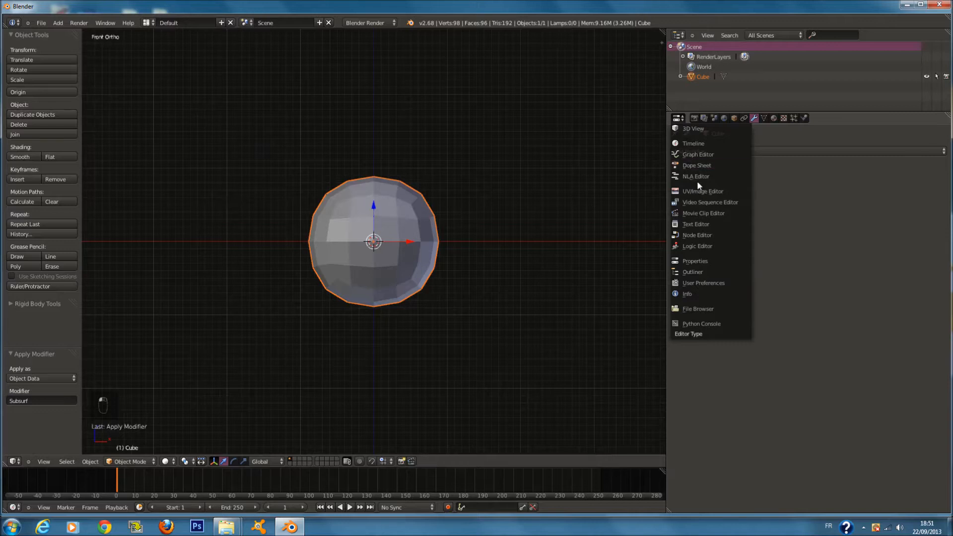
left_click(705, 191)
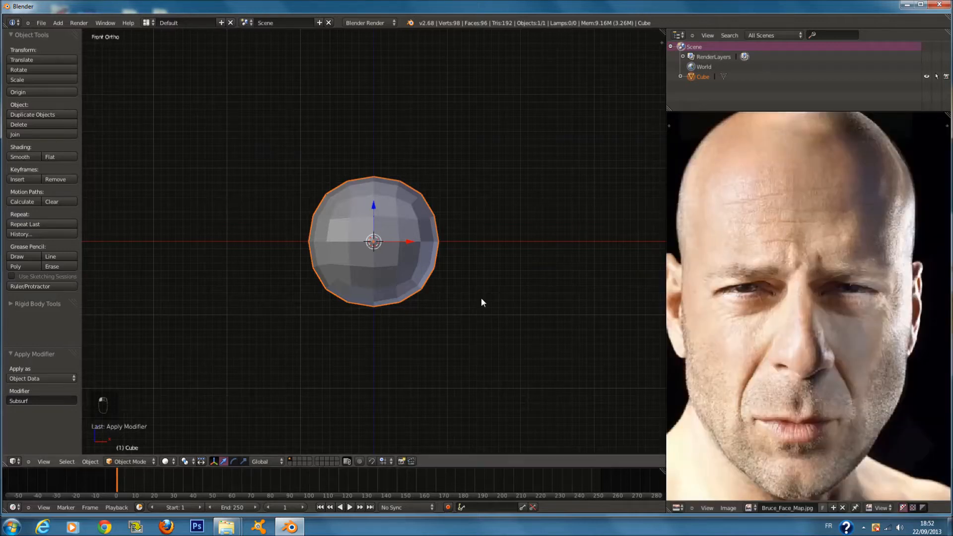
left_click(145, 461)
left_click(141, 430)
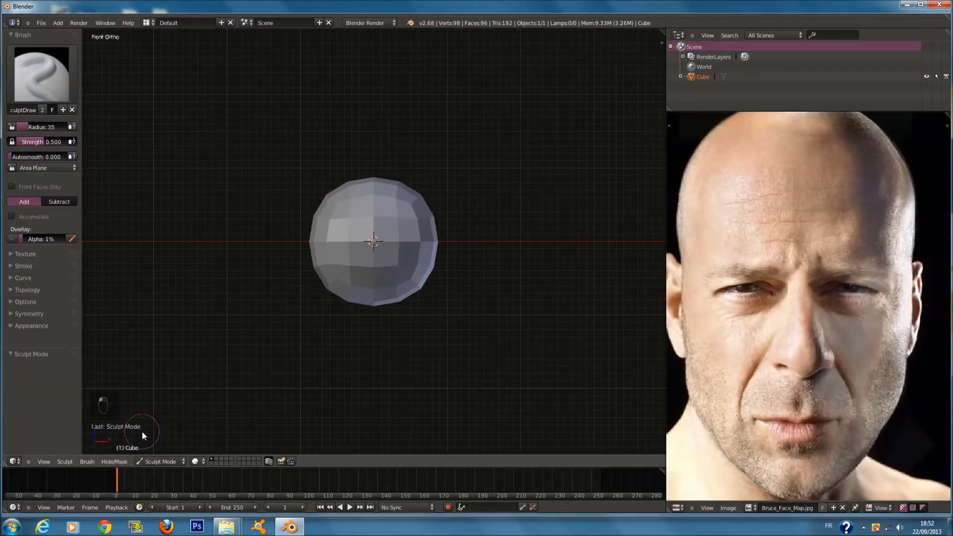
- Show the 3D view's properties and collapse the 3D Cursor, Item, Display and Screencast Keys sections
key("n")
left_click(616, 289)
left_click(613, 302)
left_click(605, 315)
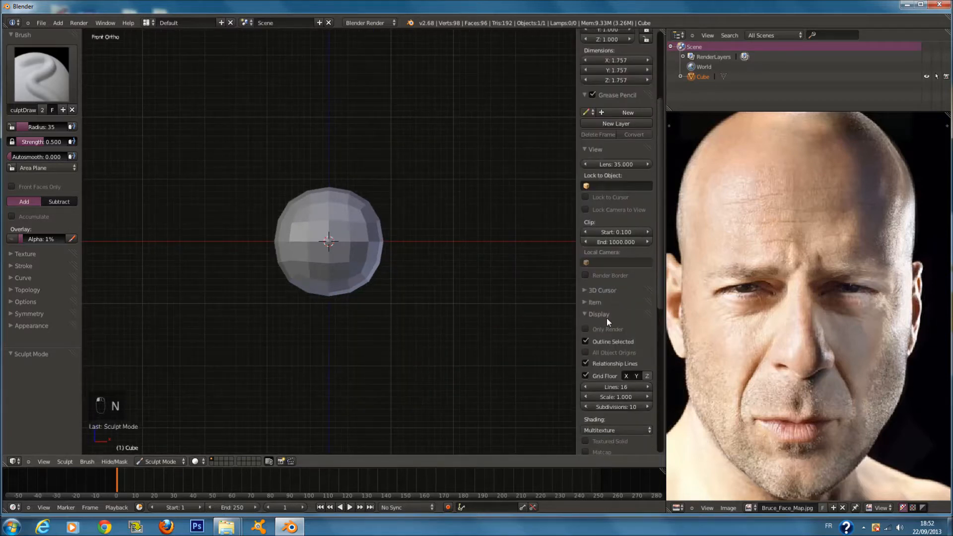
left_click(607, 318)
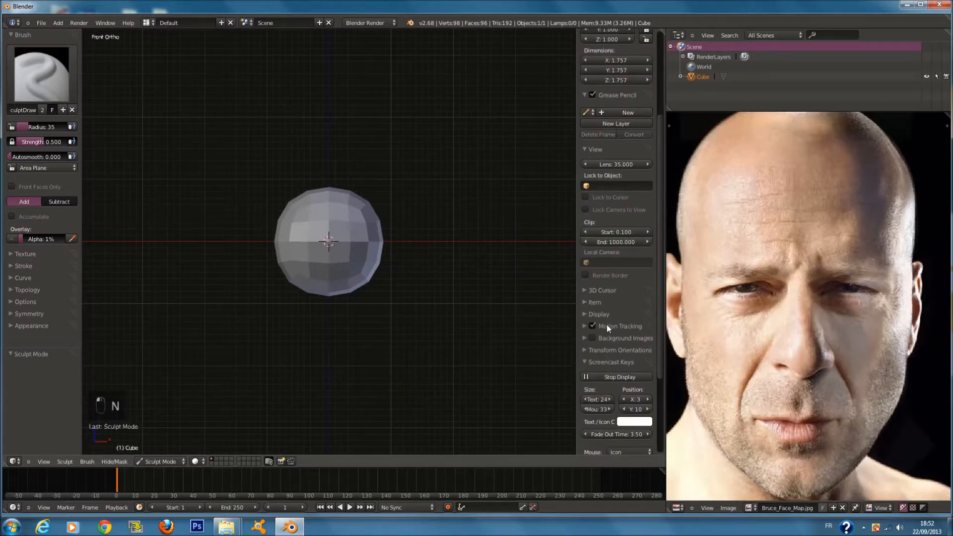
left_click(610, 361)
left_click(606, 288)
left_click(606, 288)
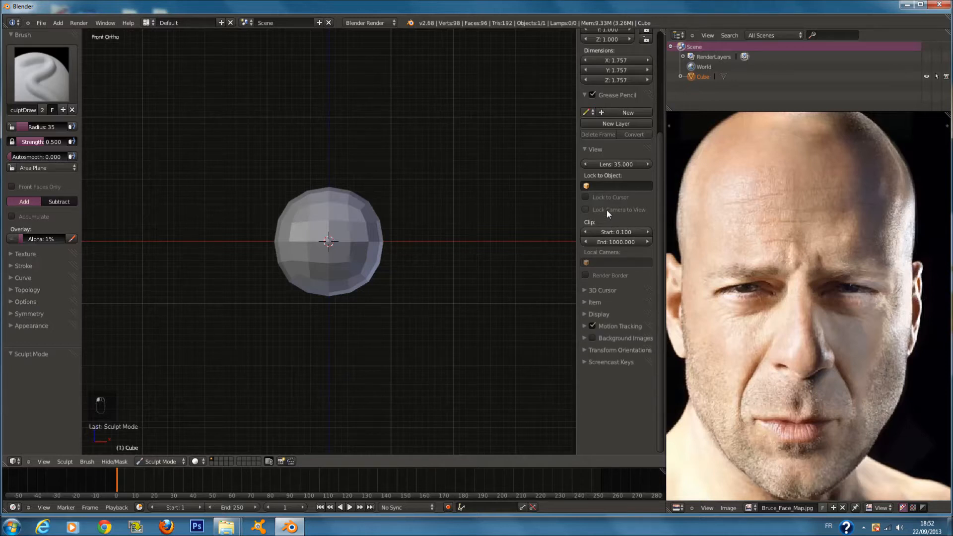
- Collapse the View section and check the settings under 3D Cursor, Item, Display and Motion Tracking
left_click(615, 150)
left_click(615, 161)
left_click(614, 162)
left_click(609, 174)
left_click(610, 180)
left_click(609, 199)
left_click(609, 199)
left_click(608, 200)
left_click(609, 198)
left_click(611, 197)
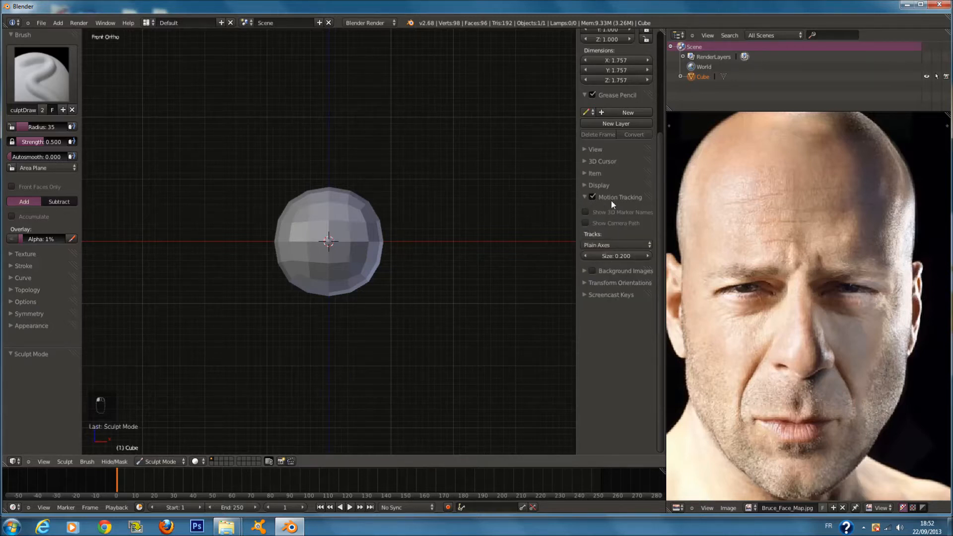
left_click(611, 198)
- Turn on Matcap shading in the Display settings and choose the beige clay matcap with the orange-brown underside
left_click(608, 185)
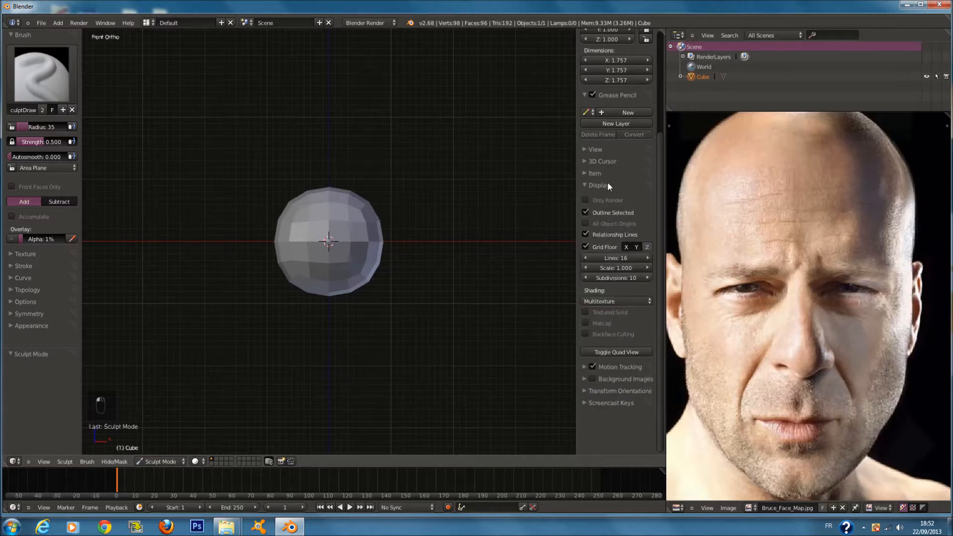
left_click(585, 322)
left_click(619, 342)
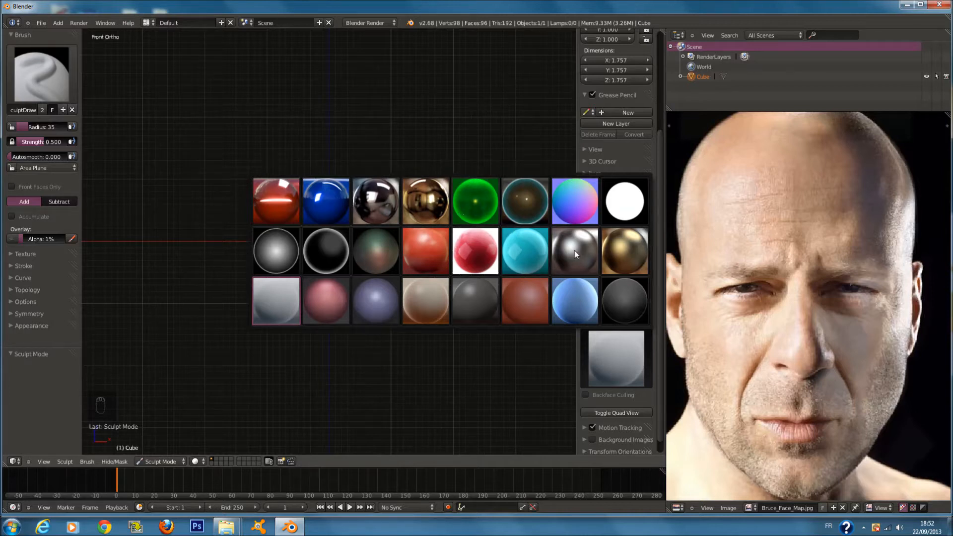
left_click(432, 298)
scroll(387, 268, "up", 3)
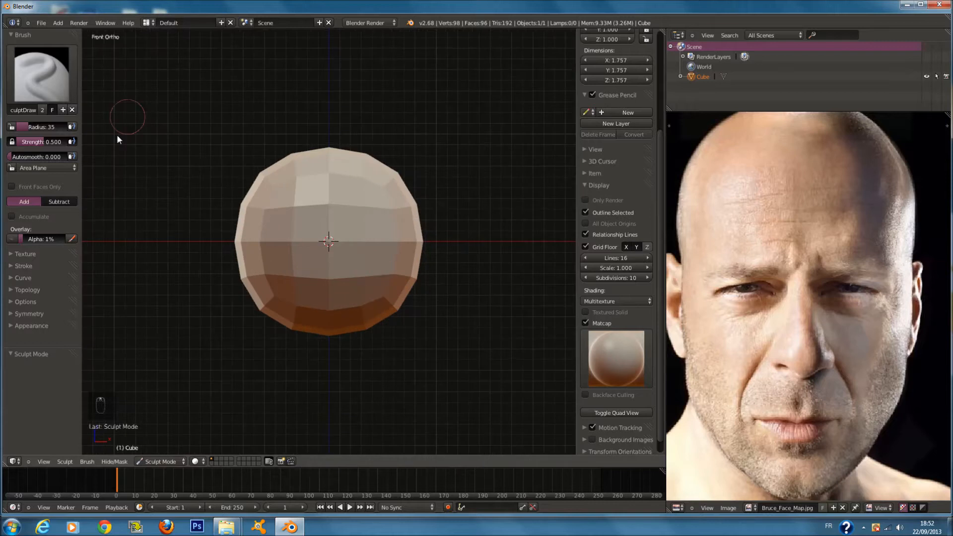
- Expand the Topology settings for the sculpt brush
left_click(38, 290)
scroll(40, 287, "down", 2)
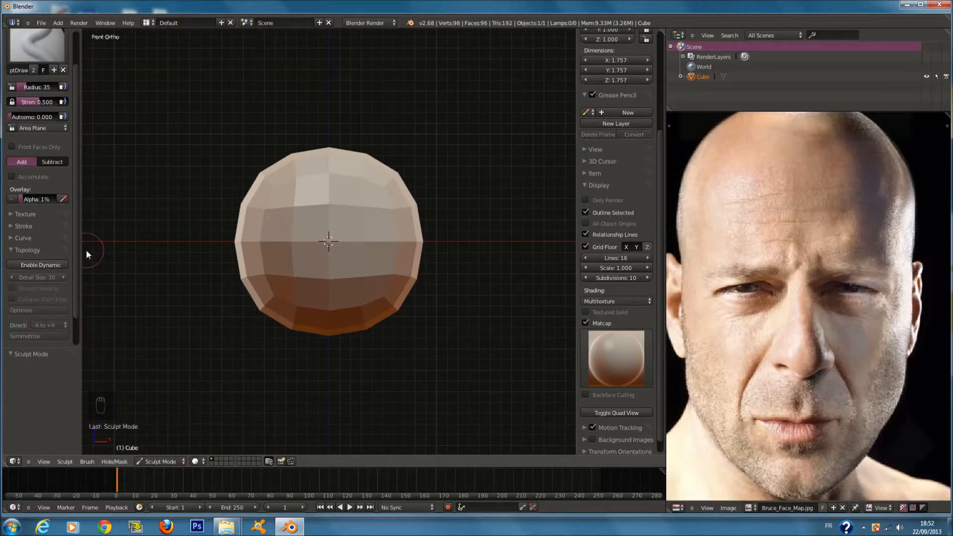
scroll(371, 213, "down", 1)
scroll(371, 214, "down", 1, "ctrl")
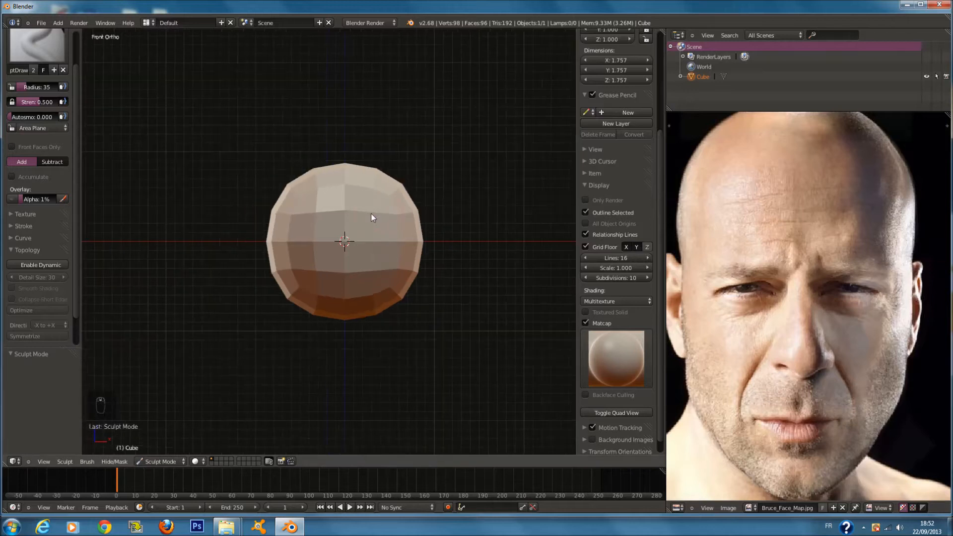
scroll(371, 214, "up", 1)
scroll(414, 218, "up", 1, "ctrl")
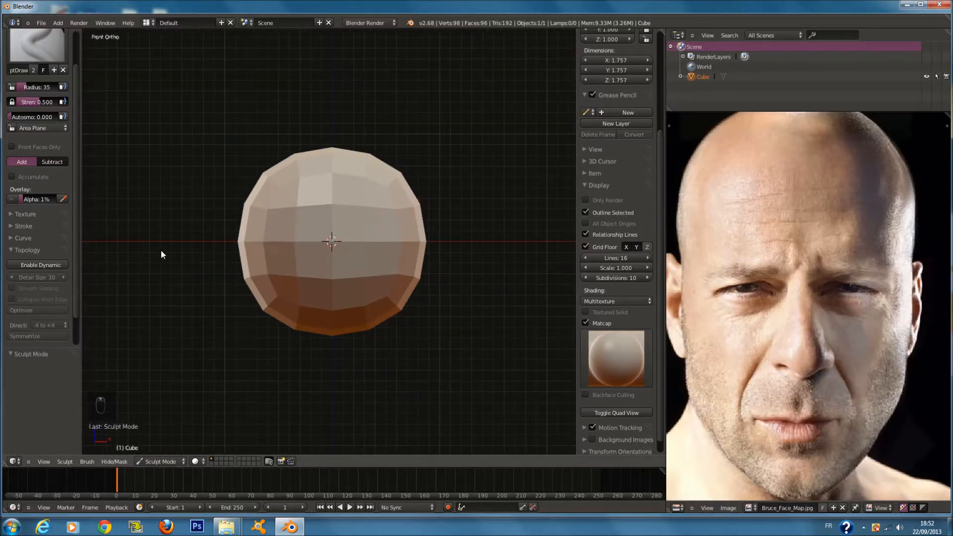
- Frame the front and side face photos together in the reference image and enable dynamic topology on the sphere
scroll(817, 268, "down", 4)
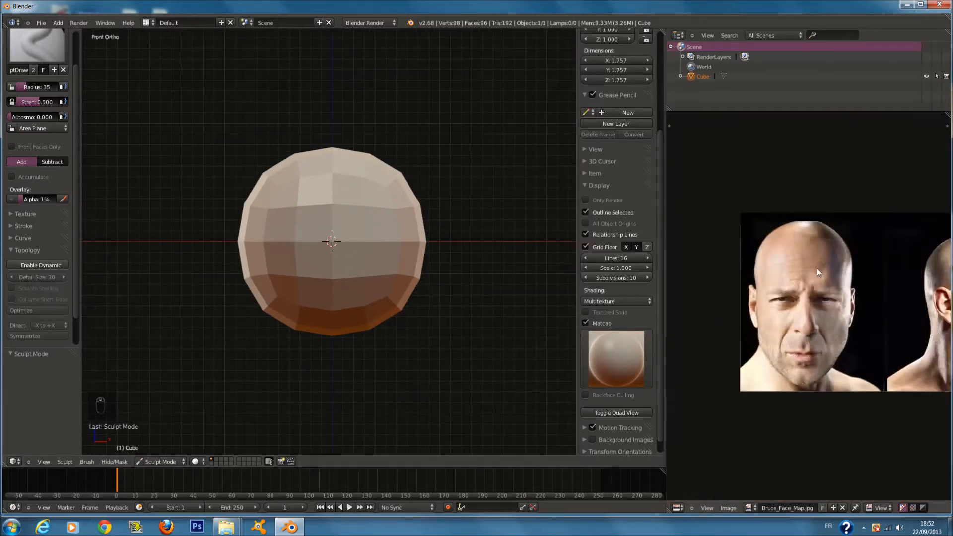
middle_click_drag(817, 269, 700, 266)
scroll(745, 265, "up", 2)
middle_click_drag(766, 263, 857, 249)
scroll(834, 241, "down", 1)
middle_click_drag(822, 235, 787, 180)
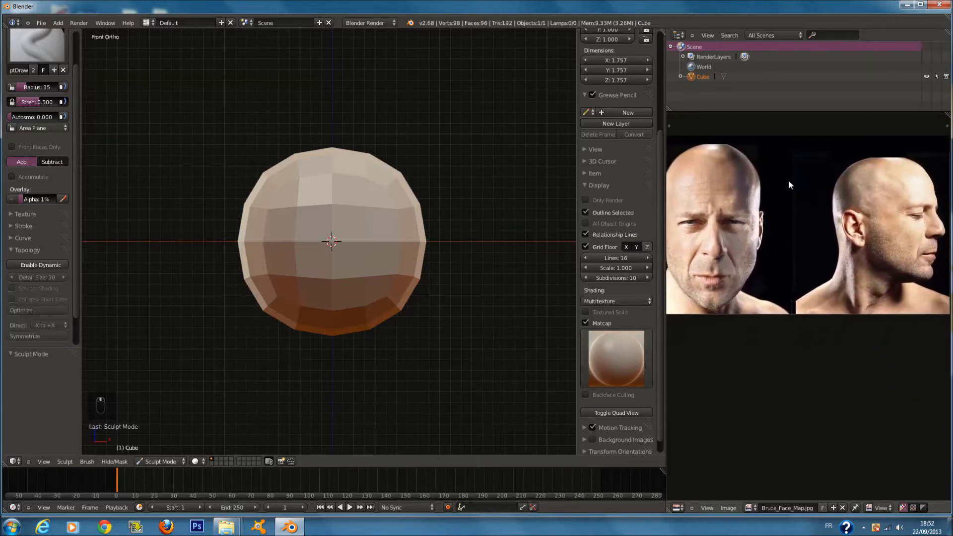
left_click(52, 265)
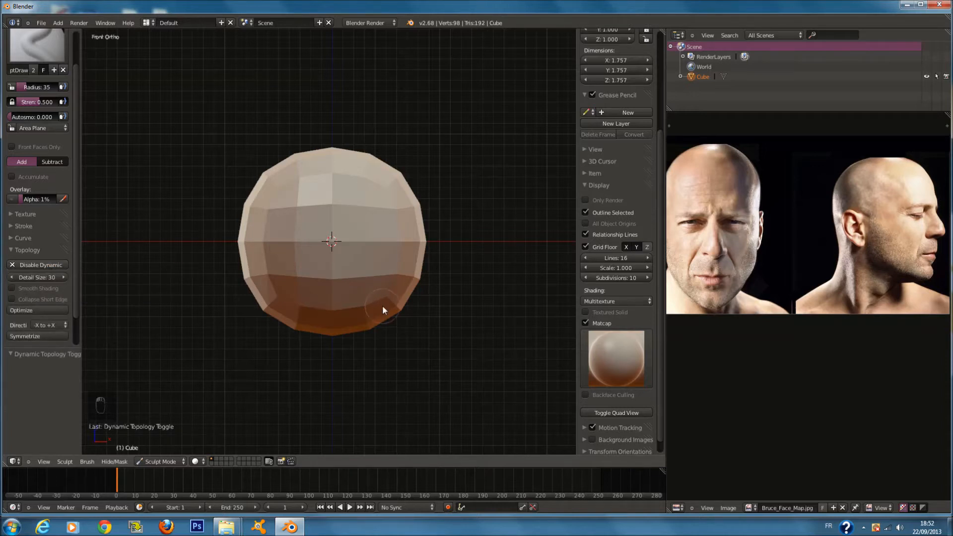
- Save the file on the Desktop as Sculpture.blend
key("ctrl+s")
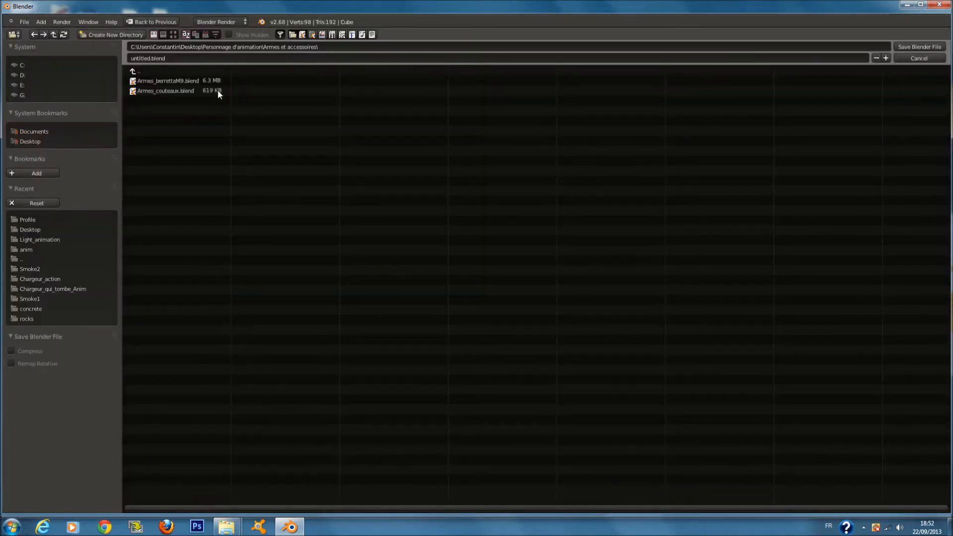
left_click(53, 139)
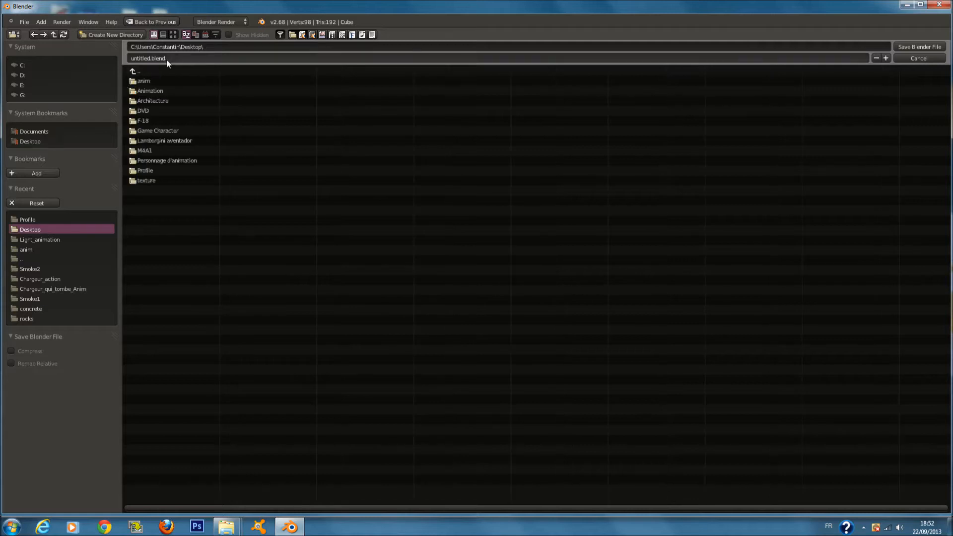
left_click(166, 59)
type("Sc")
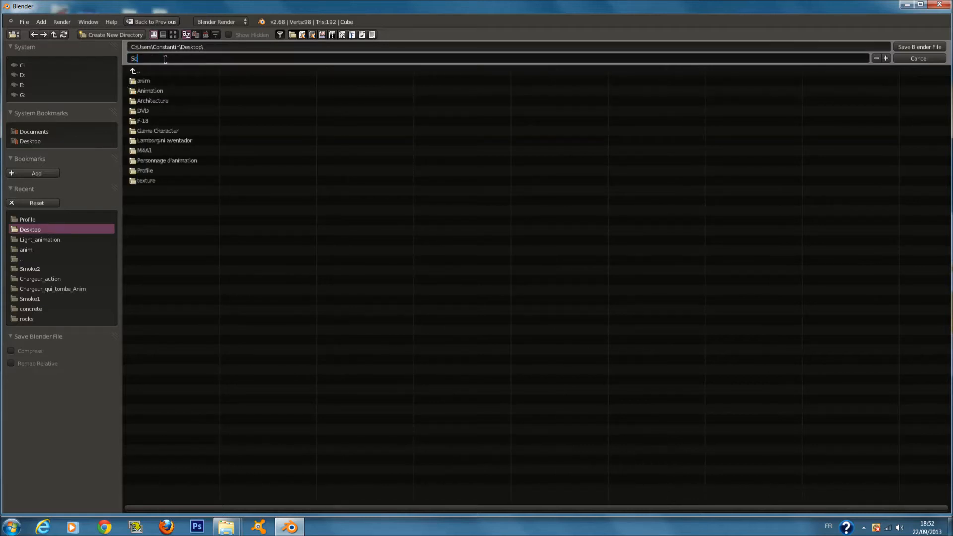
type("ulpture")
key("Return")
left_click(927, 48)
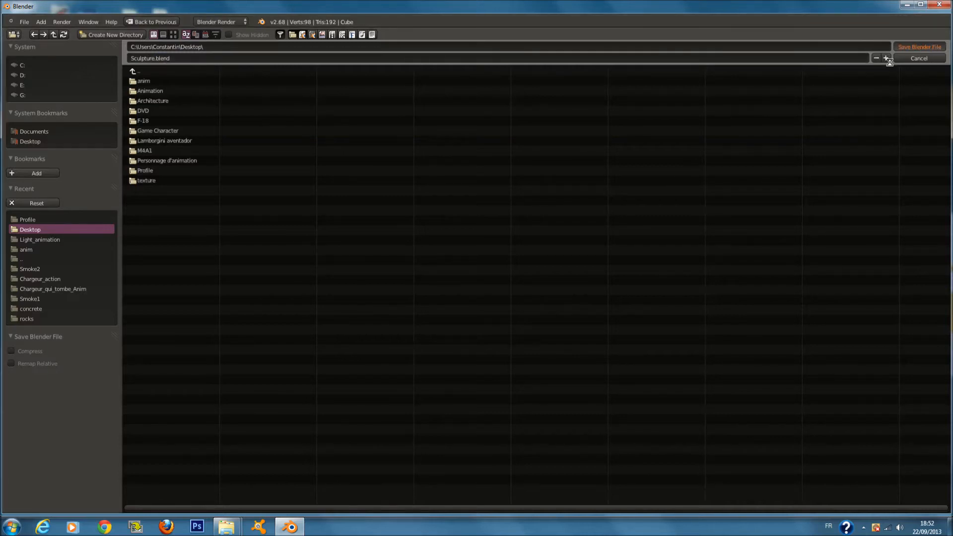
key("ctrl+s")
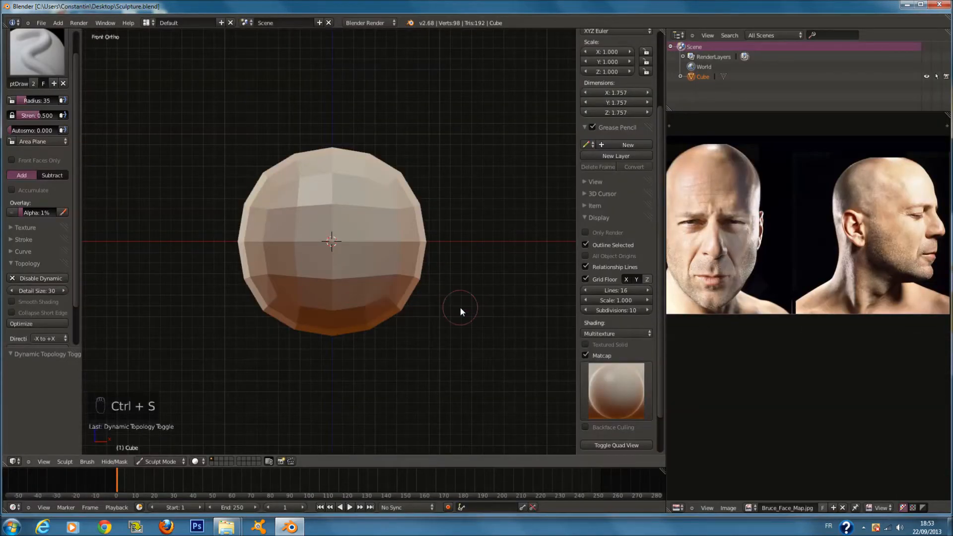
- Enable Smooth Shading for dynamic topology and set the sculpt brush radius to 120
key("f")
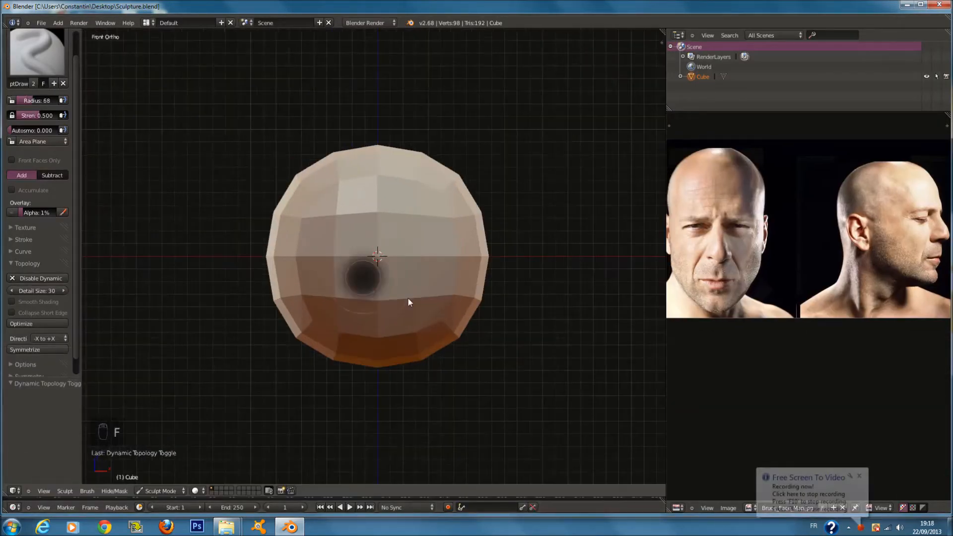
left_click(410, 294)
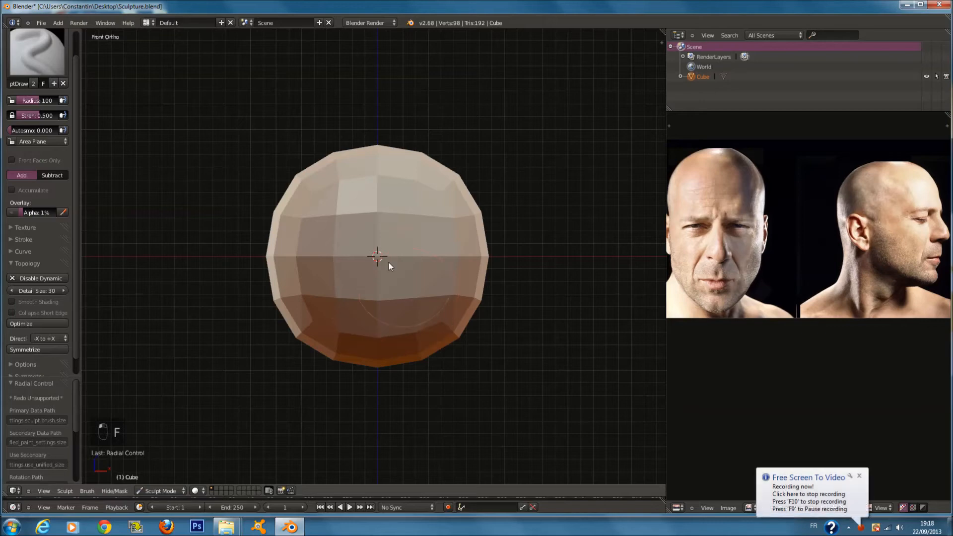
left_click(11, 303)
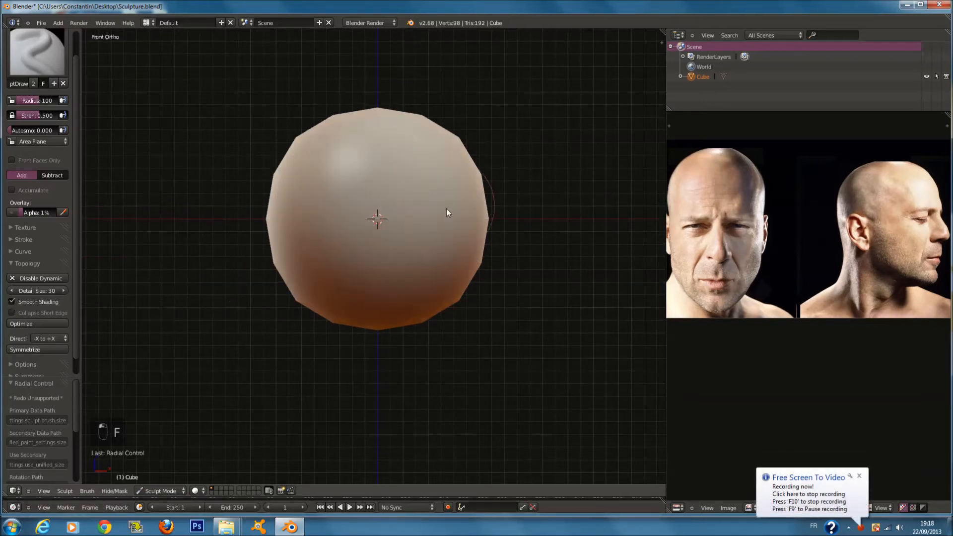
scroll(446, 195, "up", 2)
key("f")
left_click(451, 234)
scroll(452, 234, "down", 2)
middle_click_drag(451, 238, 237, 225)
- Examine the available sculpt brushes, the sphere's mesh in wireframe and the Detail Size setting
left_click(37, 52)
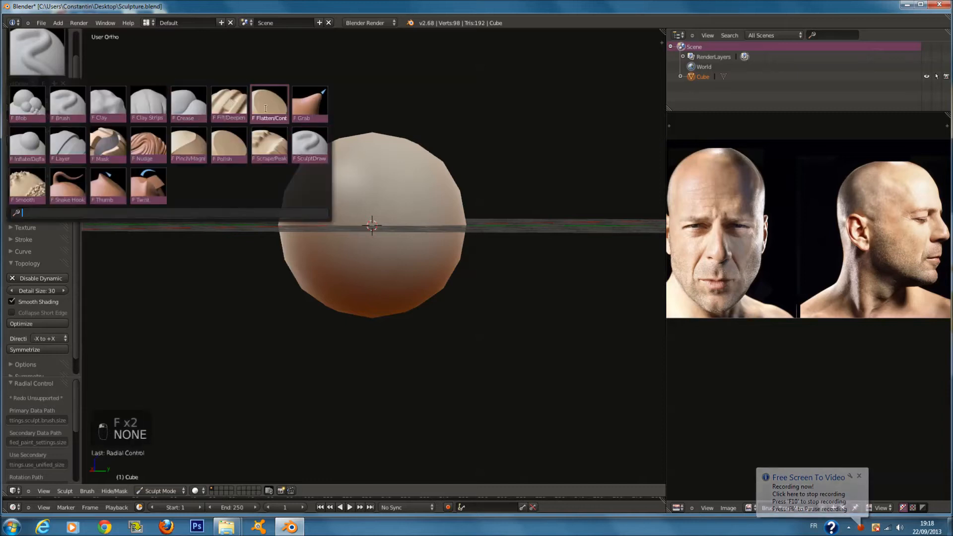
middle_click_drag(221, 219, 312, 220)
key("z")
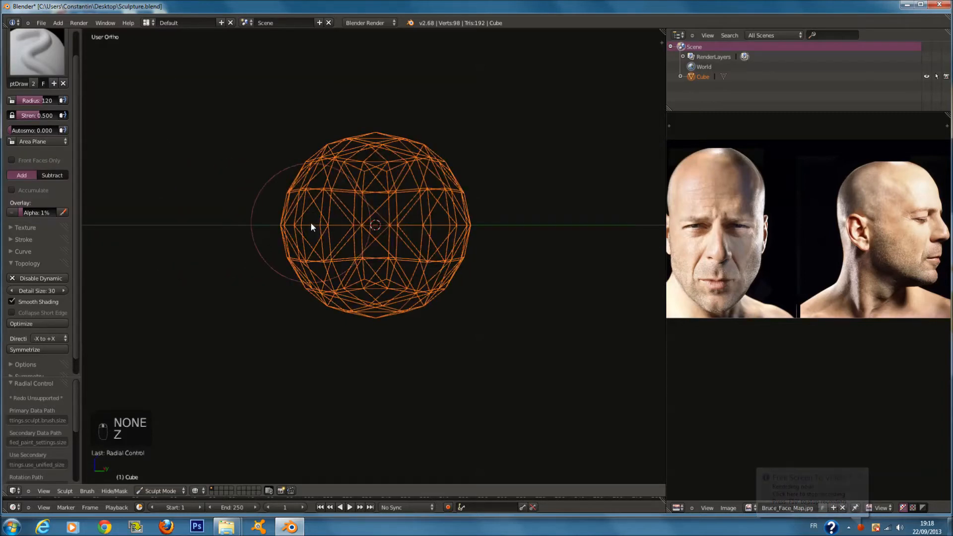
scroll(311, 222, "up", 1)
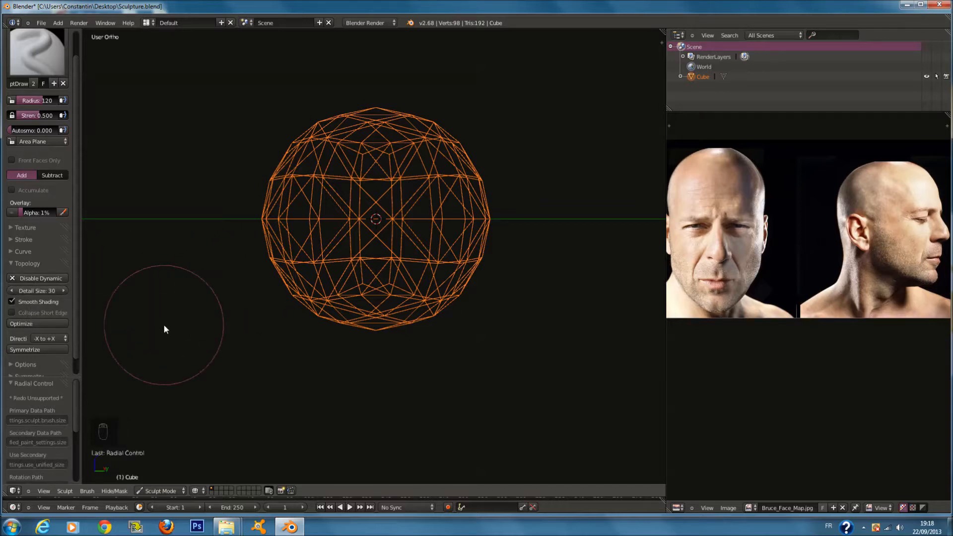
left_click(43, 291)
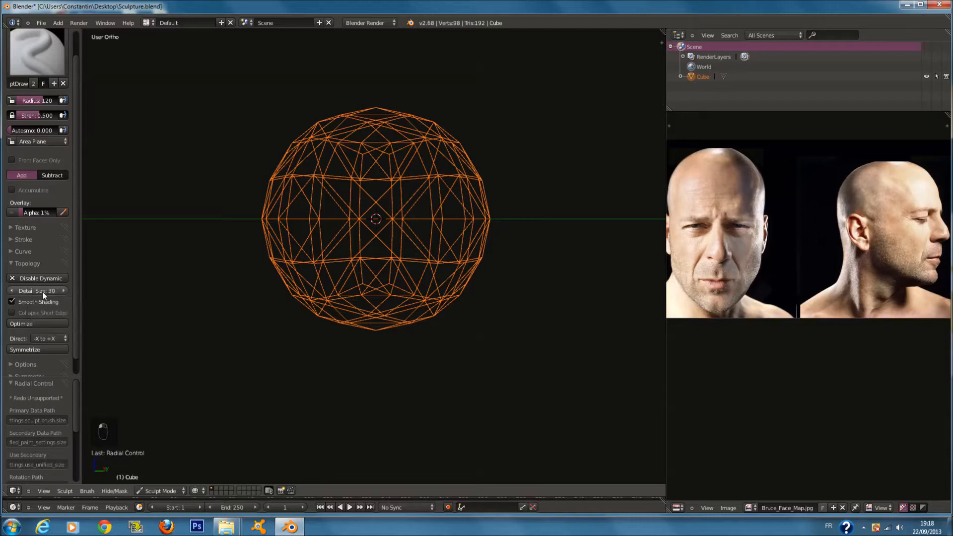
key("Return")
key("z")
- Try a short SculptDraw stroke on the zoomed-out sphere in wireframe display and undo it
scroll(447, 229, "up", 1)
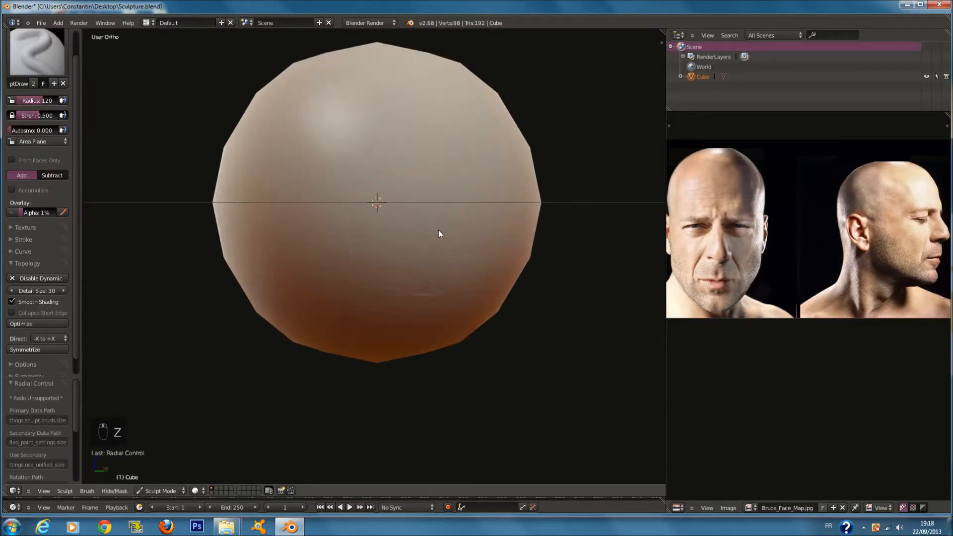
scroll(418, 221, "down", 1)
scroll(414, 222, "up", 5)
key("f")
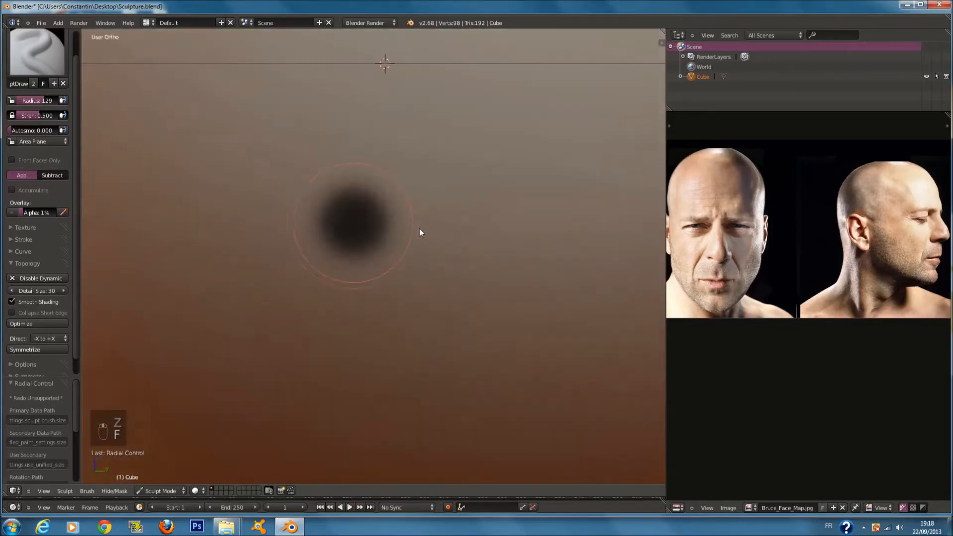
right_click(449, 246)
scroll(445, 241, "down", 5)
key("z")
scroll(411, 204, "down", 2)
mouse_move(410, 203)
left_mouse_down()
mouse_move(373, 211)
mouse_move(380, 202)
left_mouse_up()
key("ctrl+z")
- Try a vertical SculptDraw stroke on the sphere at a closer zoom, check it in solid shading and undo it
scroll(386, 203, "up", 6)
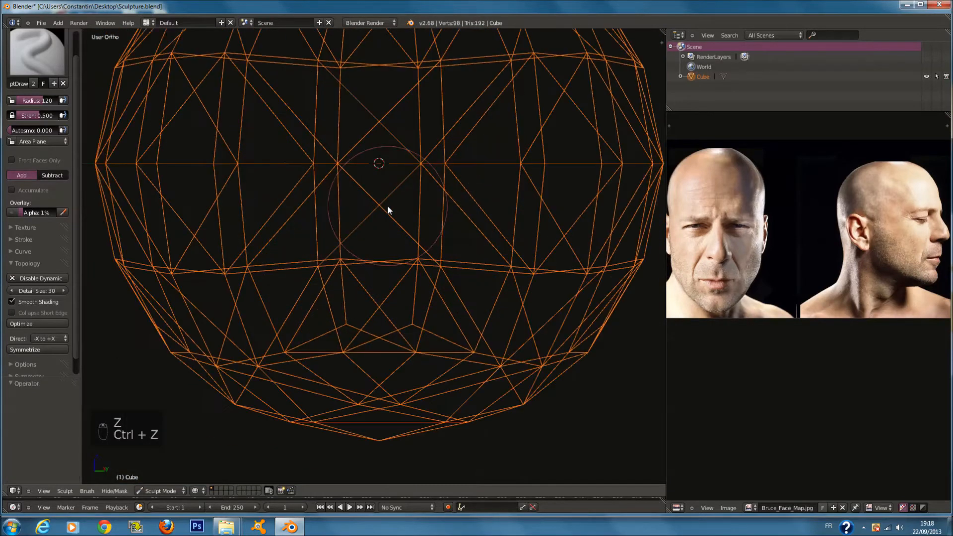
left_click_drag(383, 176, 398, 323)
key("z")
scroll(400, 304, "down", 5)
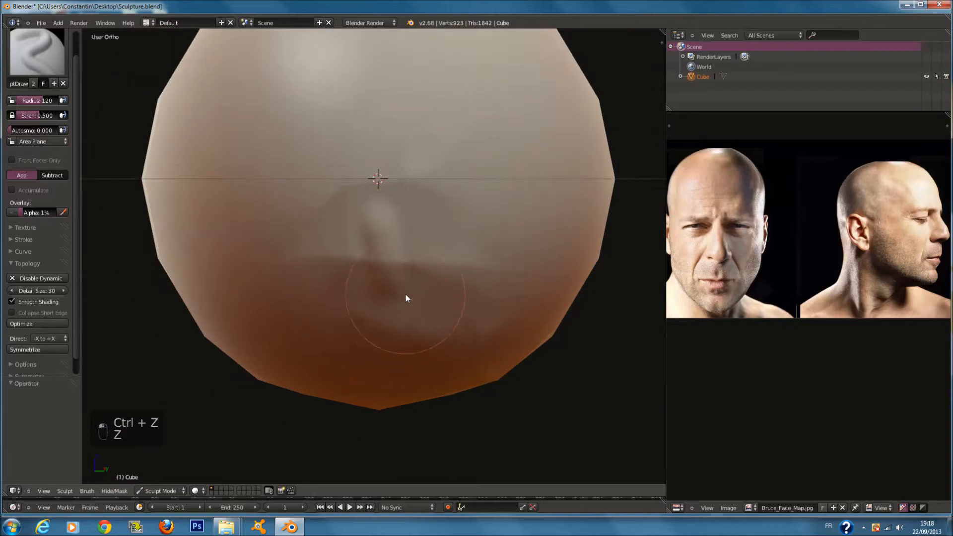
key("ctrl+z")
- Switch to the Snake Hook brush and set its radius to 200
left_click(37, 52)
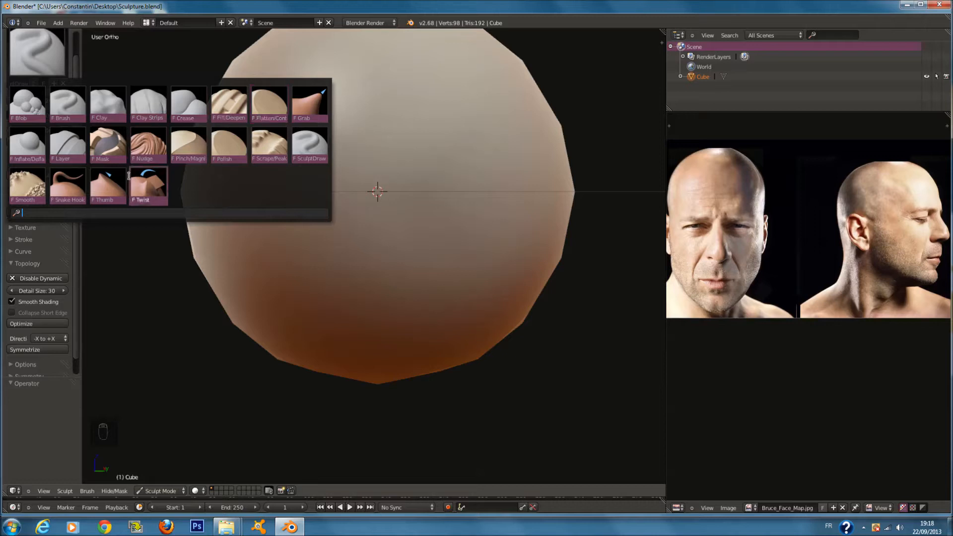
left_click(77, 182)
key("KP_1")
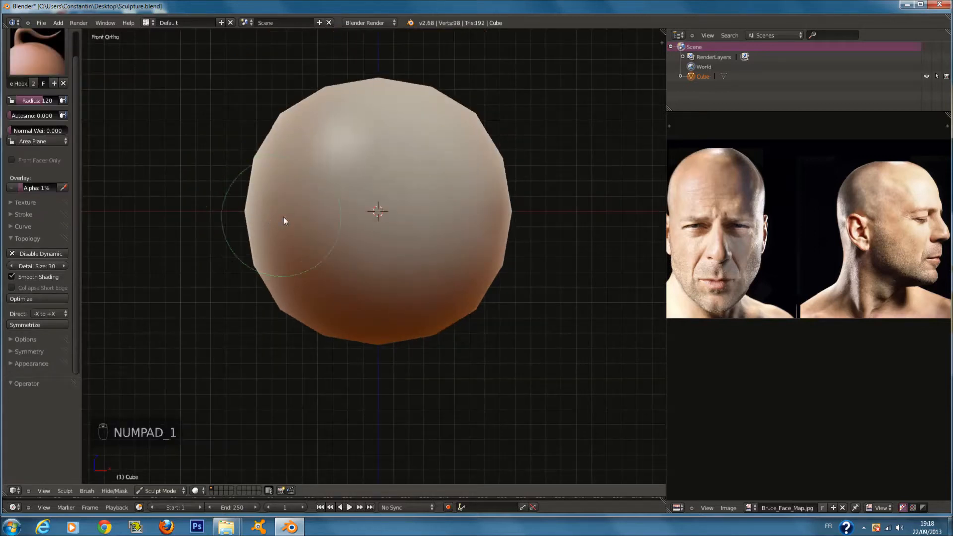
key("f")
left_click(334, 248)
scroll(328, 234, "down", 6, "shift")
key("z")
key("z")
key("f")
left_click(388, 224)
- Expand the Symmetry settings and mirror the sculpting across X
middle_click_drag(409, 242, 398, 283)
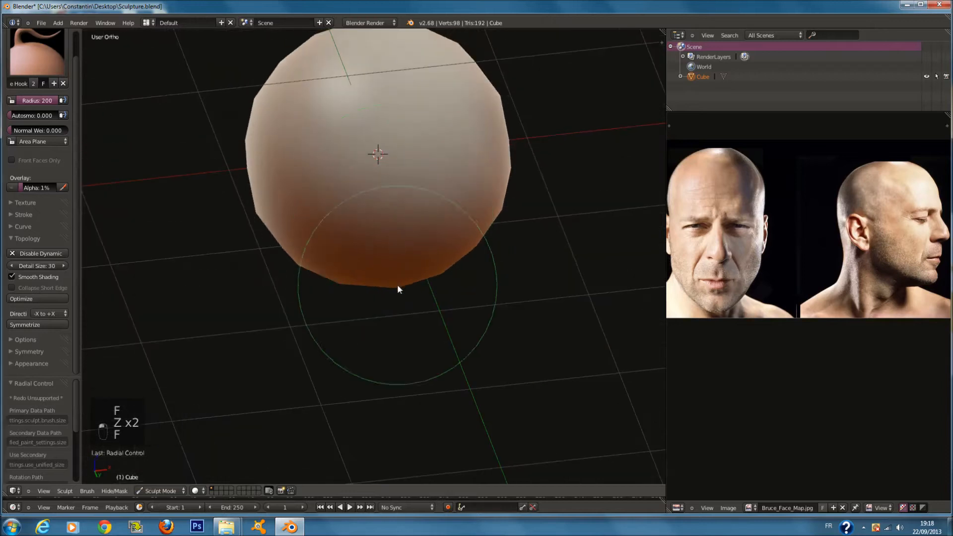
left_click(19, 231)
left_click(22, 228)
left_click(26, 239)
left_click(35, 262)
left_click(20, 287)
- Try pulling a neck out of the sphere's underside with Snake Hook and undo both attempts
left_click_drag(383, 248, 381, 311)
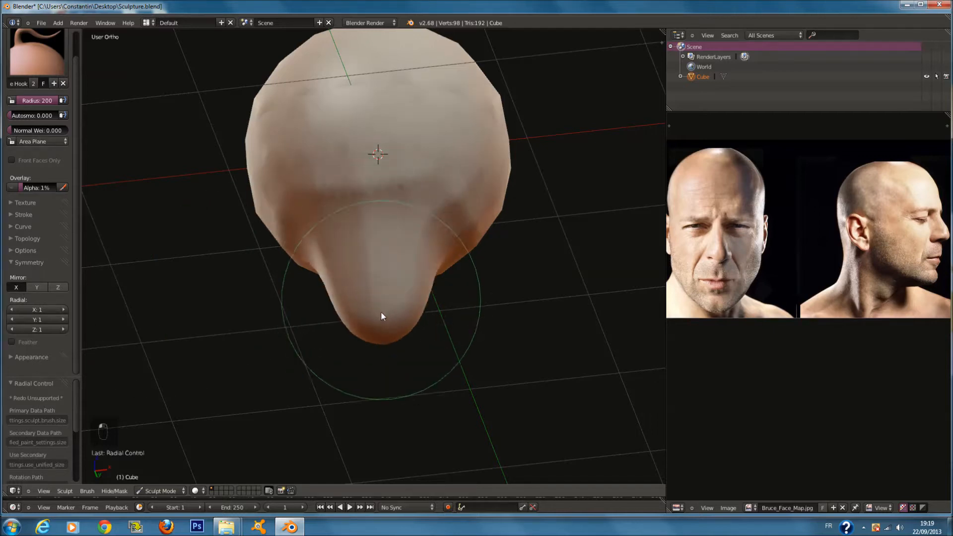
key("ctrl+z")
key("KP_1")
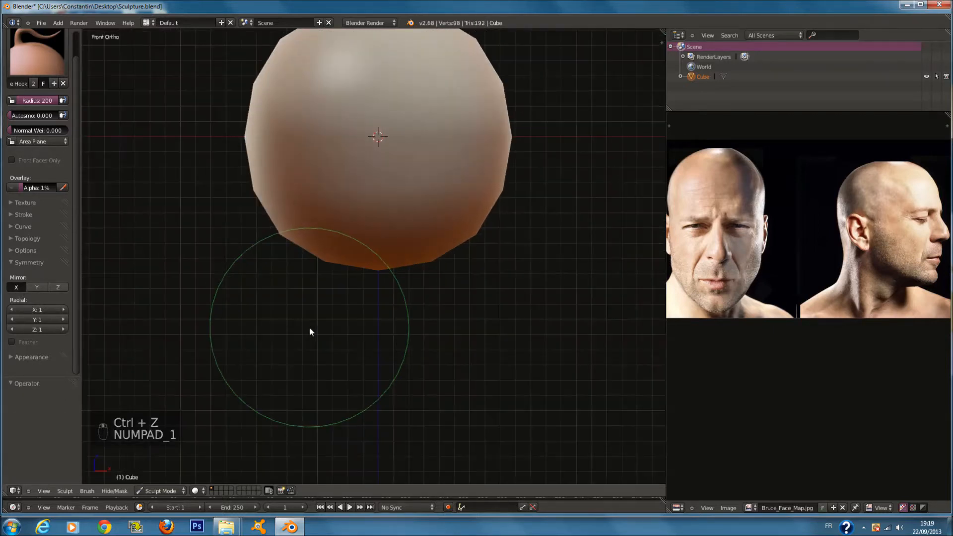
key("f")
left_click(324, 322)
left_click_drag(376, 269, 372, 310)
key("ctrl+z")
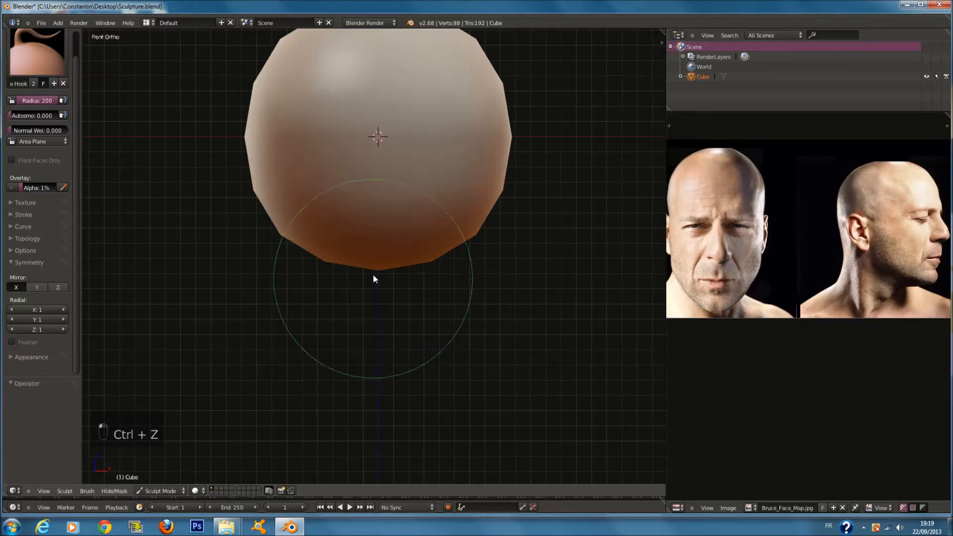
- Pull a neck down from the bottom of the sphere with Snake Hook in front view
mouse_move(379, 273)
left_mouse_down()
mouse_move(439, 326)
mouse_move(416, 361)
mouse_move(453, 394)
mouse_move(548, 438)
left_mouse_up()
key("f")
left_click(363, 416)
scroll(430, 374, "down", 2)
- Pull the base of the neck outward with Snake Hook to form the shoulders
middle_click_drag(433, 370, 380, 400)
key("f")
left_click(397, 406)
mouse_move(340, 352)
left_mouse_down()
mouse_move(329, 384)
mouse_move(275, 369)
left_mouse_up()
mouse_move(275, 369)
middle_mouse_down()
mouse_move(375, 338)
mouse_move(362, 337)
mouse_move(353, 371)
middle_mouse_up()
left_click_drag(363, 391, 375, 390)
- Refine the shoulder base with another short outward Snake Hook pull
mouse_move(375, 389)
middle_mouse_down()
mouse_move(438, 377)
mouse_move(407, 408)
middle_mouse_up()
key("f")
left_click(441, 380)
scroll(407, 408, "down", 1)
key("f")
left_click(400, 409)
left_click_drag(370, 373, 392, 377)
- Thicken the back of the neck with short outward Snake Hook strokes
middle_click_drag(391, 377, 402, 330)
scroll(401, 329, "up", 3)
key("f")
left_click(402, 332)
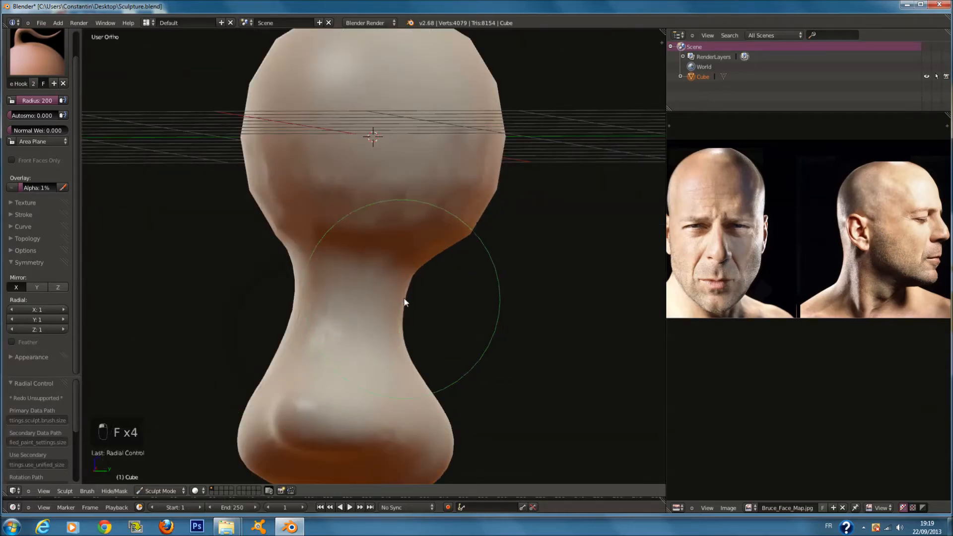
left_click_drag(401, 300, 416, 297)
middle_click_drag(416, 297, 451, 314)
key("f")
left_click(429, 356)
middle_click_drag(429, 356, 441, 352)
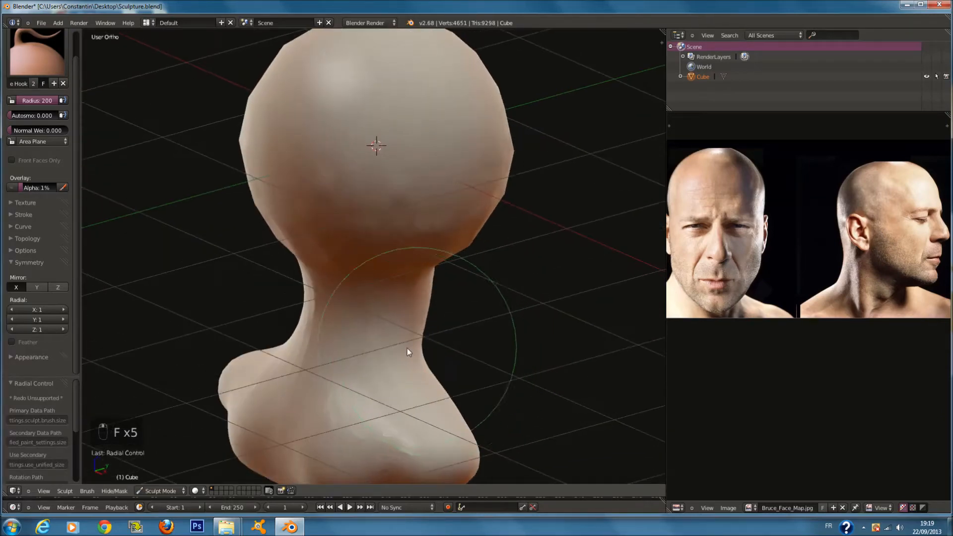
left_click_drag(417, 353, 427, 355)
- Pull the area where the head meets the neck outward to blend the two forms
mouse_move(427, 356)
middle_mouse_down()
mouse_move(486, 341)
mouse_move(471, 350)
middle_mouse_up()
key("f")
left_click(472, 354)
left_click_drag(428, 266, 462, 278)
middle_click_drag(492, 284, 412, 276)
key("f")
left_click(448, 270)
left_click_drag(412, 280, 418, 279)
- Pull the lower front of the head forward and down to start the jaw, and undo the last extra stroke
mouse_move(418, 279)
middle_mouse_down()
mouse_move(266, 283)
mouse_move(484, 281)
mouse_move(492, 307)
mouse_move(378, 335)
mouse_move(386, 307)
middle_mouse_up()
key("f")
left_click(457, 299)
scroll(382, 334, "down", 1)
key("f")
left_click_drag(306, 256, 289, 267)
left_click_drag(303, 313, 299, 315)
key("ctrl+z")
scroll(317, 284, "up", 2)
- Examine the head's mesh in wireframe from the right side
key("KP_3")
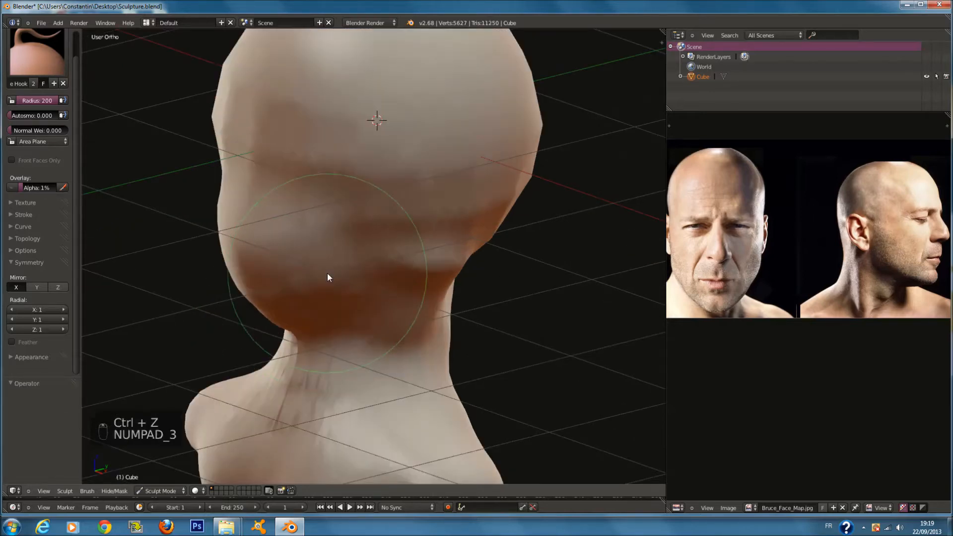
key("f")
left_click(340, 206)
key("z")
key("z")
key("f")
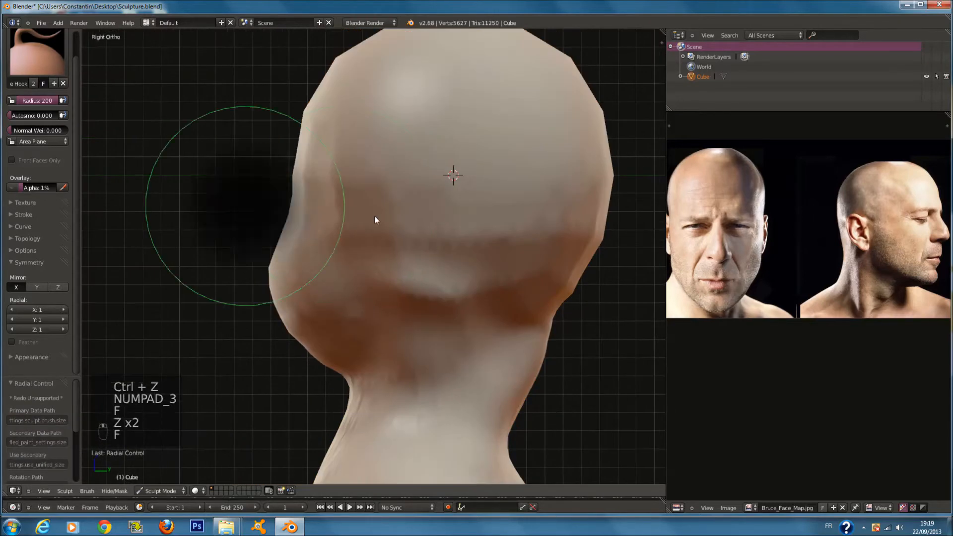
left_click(375, 216)
key("z")
scroll(394, 224, "down", 1)
key("z")
key("f")
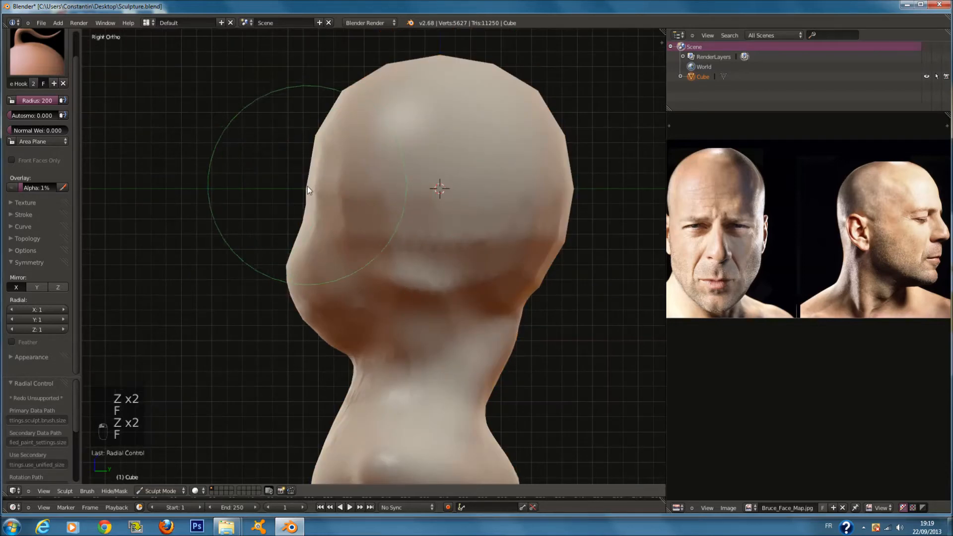
- Pull the forehead, brow and mouth areas of the face forward in profile with short Snake Hook strokes
left_click_drag(308, 185, 297, 190)
left_click_drag(299, 241, 282, 260)
left_click_drag(328, 120, 315, 112)
left_click_drag(308, 183, 283, 181)
middle_click_drag(283, 180, 375, 213)
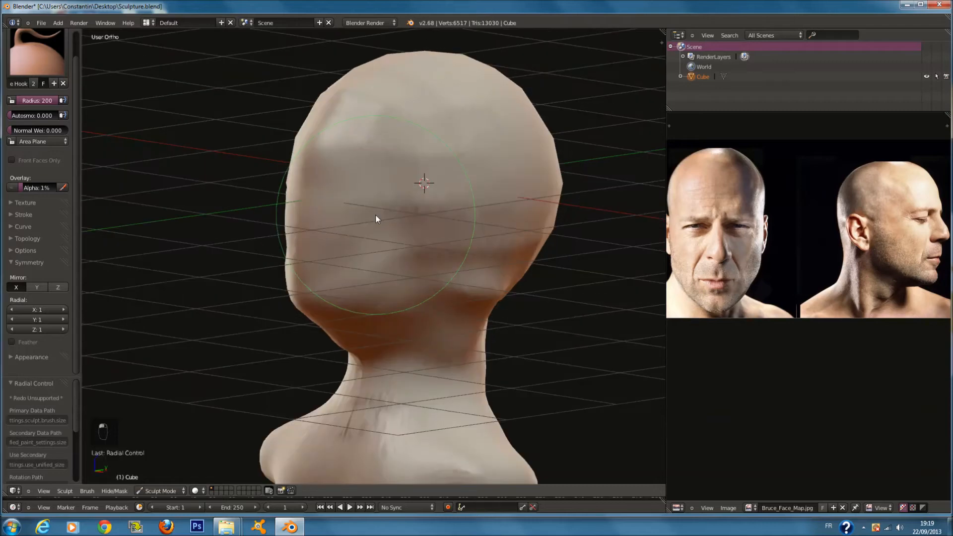
- Reshape the temples from the front with a short downward Snake Hook stroke
key("KP_1")
key("f")
middle_click_drag(457, 226, 463, 256)
key("f")
left_click(463, 158)
left_click_drag(463, 157, 463, 187)
middle_click_drag(473, 187, 494, 168)
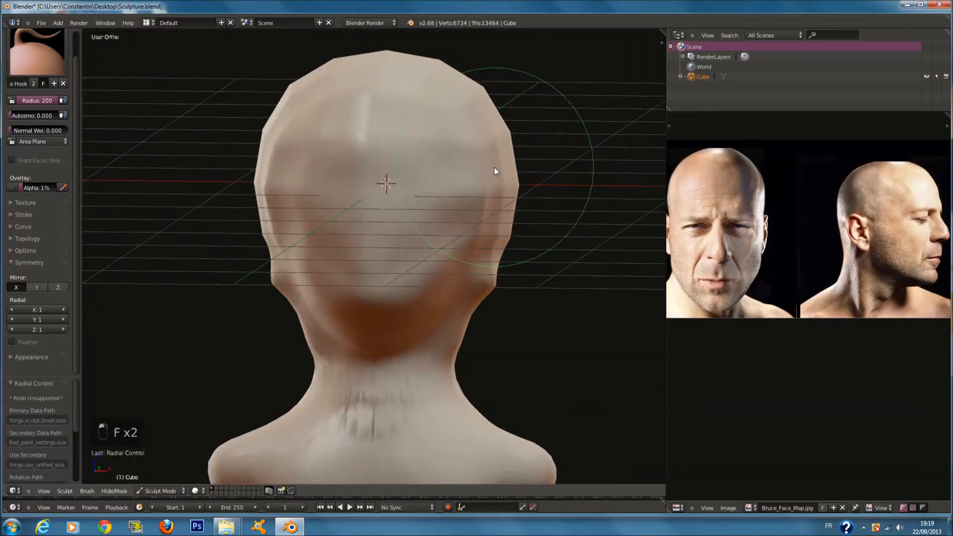
- Try to pull the chin straight down in the front view
key("KP_1")
key("f")
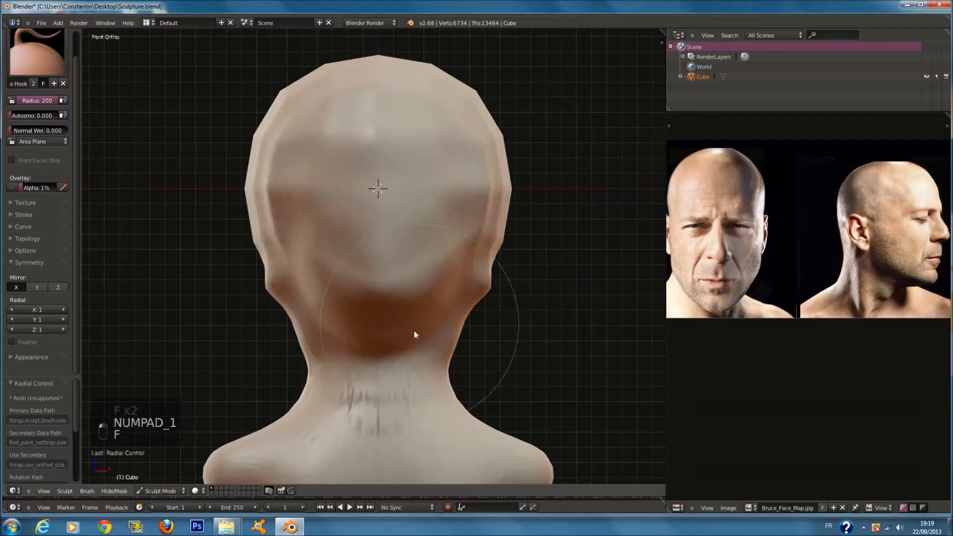
left_click_drag(370, 323, 370, 354)
mouse_move(371, 354)
middle_mouse_down()
mouse_move(430, 339)
mouse_move(413, 350)
middle_mouse_up()
key("f")
left_click(421, 346)
key("ctrl+z")
key("f")
left_click(446, 314)
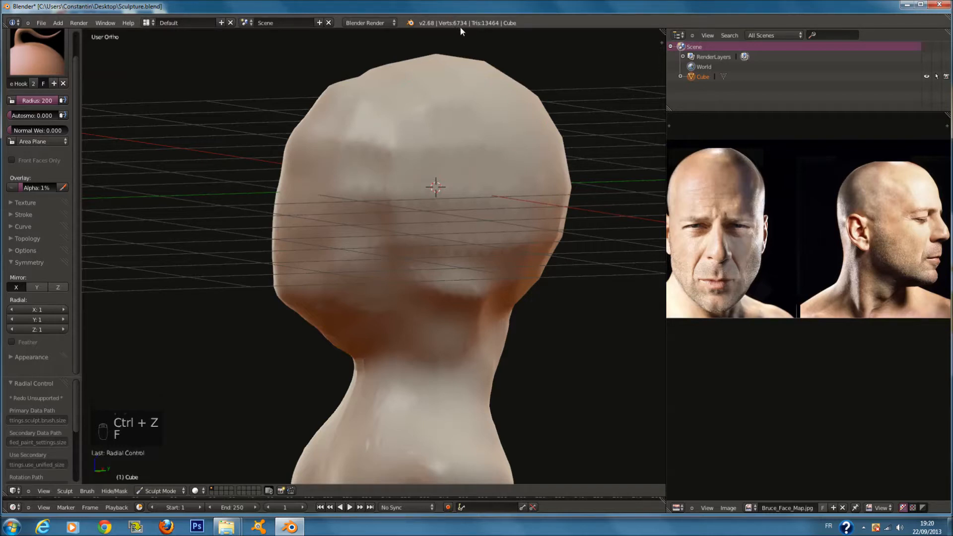
- Try to lengthen the jaw by pulling the chin forward and down in profile
key("f")
left_click(293, 284)
left_click_drag(315, 318, 303, 359)
key("KP_3")
key("ctrl+z")
key("f")
left_click(322, 332)
mouse_move(298, 311)
left_mouse_down()
mouse_move(260, 347)
mouse_move(272, 362)
left_mouse_up()
key("f")
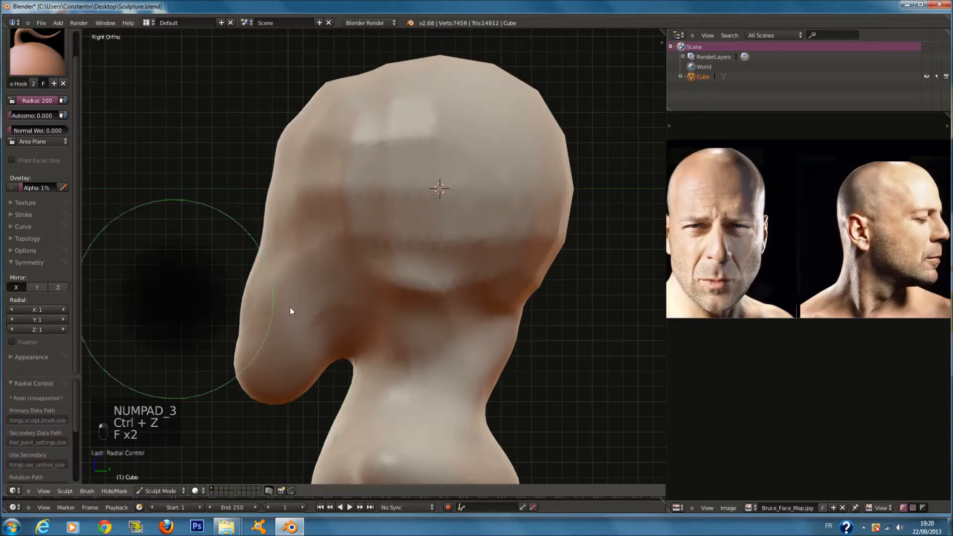
left_click(292, 308)
key("ctrl+z")
- Pull the chin down in the side view and fill out the front of the face with short forward strokes
key("f")
left_click(303, 310)
left_click_drag(303, 314, 284, 359)
key("f")
left_click(332, 326)
left_click_drag(265, 259, 256, 263)
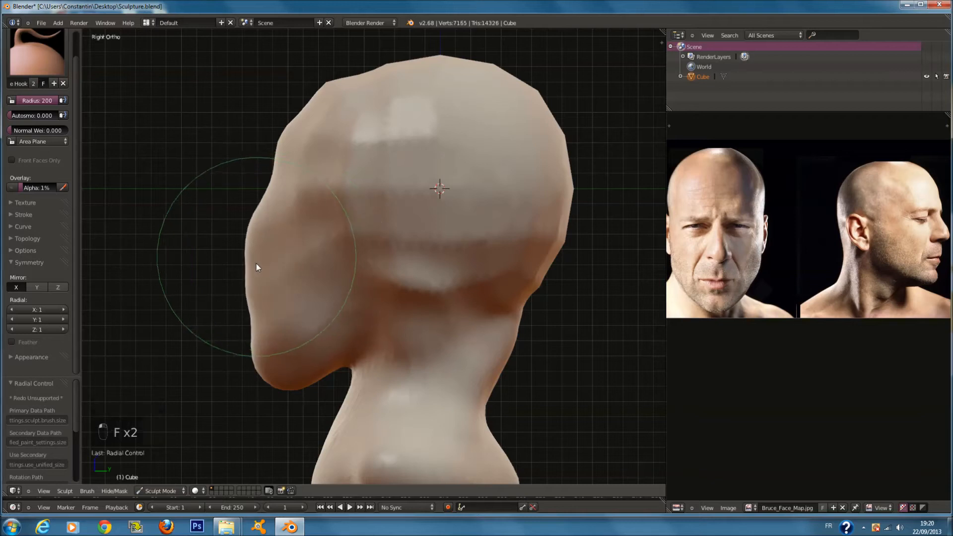
left_click_drag(269, 316, 254, 319)
- Pull the brow forward and the upper forehead upward in profile
key("f")
left_click(315, 202)
left_click_drag(294, 167, 267, 160)
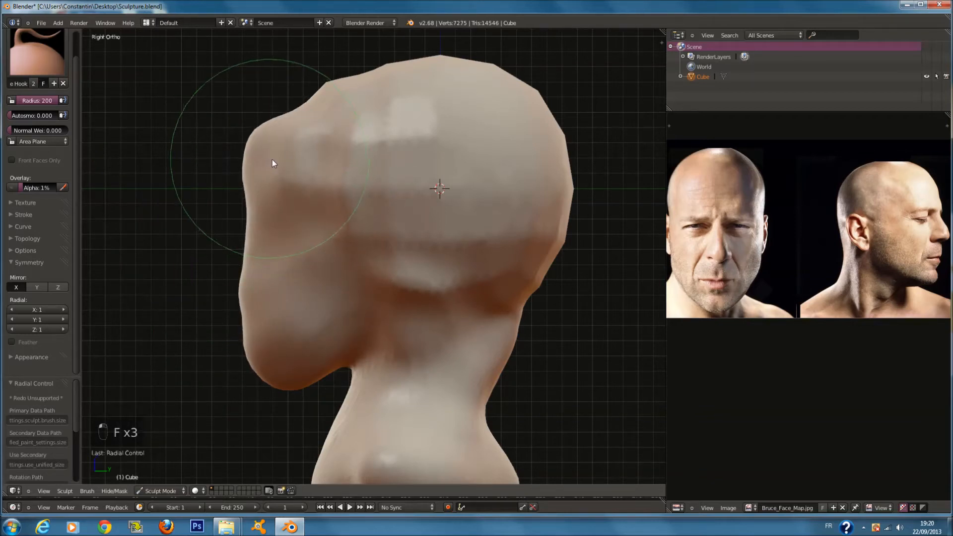
key("f")
left_click(306, 119)
left_click_drag(300, 124, 315, 75)
- Raise the top of the skull with short upward strokes to round off the head's profile
key("f")
left_click(383, 66)
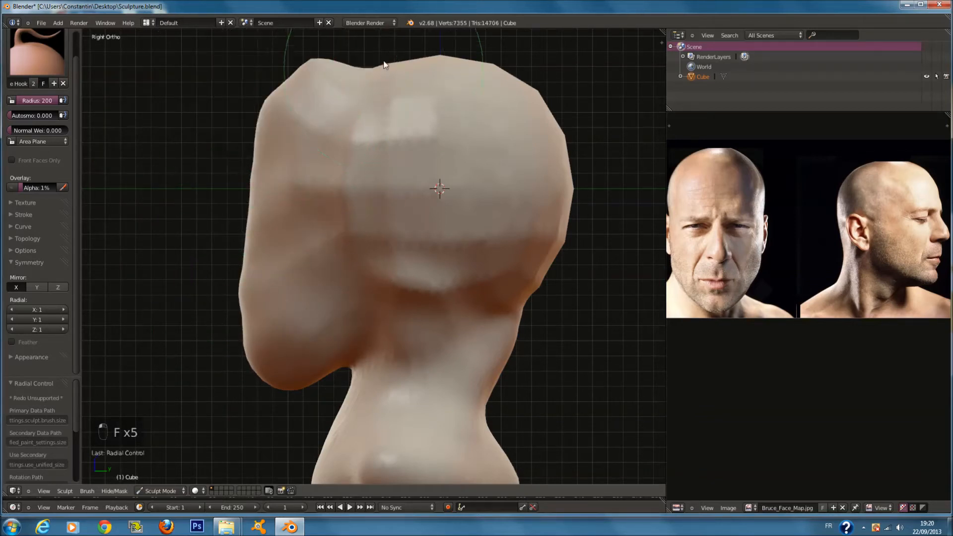
left_click_drag(383, 71, 381, 51)
key("f")
left_click(468, 64)
left_click_drag(468, 66, 468, 55)
key("f")
left_click(398, 153)
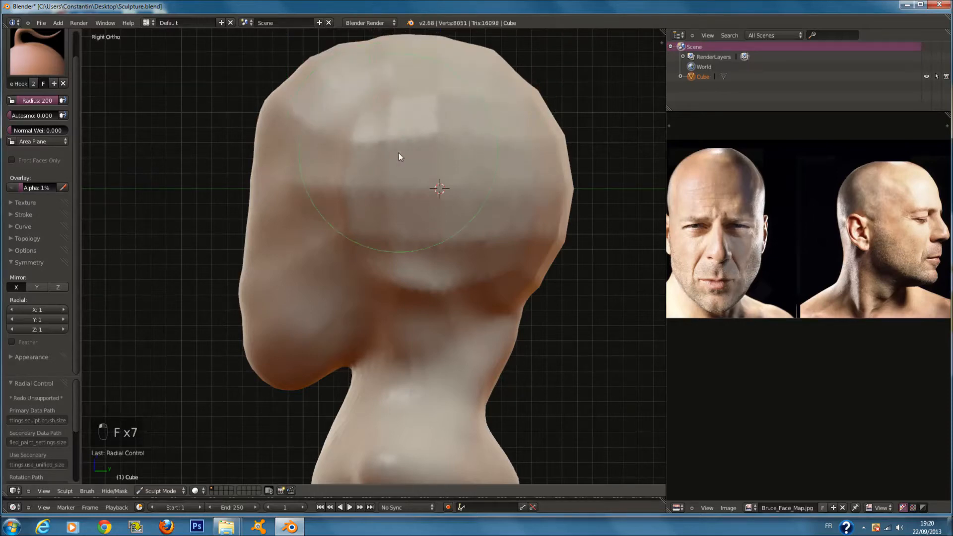
key("f")
left_click(398, 153)
- Shape the side of the cheek and jaw with symmetrical Snake Hook pulls from an angled view
middle_click_drag(399, 153, 466, 218)
middle_click_drag(420, 276, 436, 254)
key("f")
left_click(436, 255)
left_click_drag(432, 306, 437, 298)
mouse_move(435, 297)
middle_mouse_down()
mouse_move(422, 283)
mouse_move(430, 268)
middle_mouse_up()
key("f")
left_click(439, 287)
left_click_drag(413, 326, 470, 285)
key("f")
left_click(472, 303)
mouse_move(470, 284)
middle_mouse_down()
mouse_move(430, 330)
mouse_move(484, 336)
middle_mouse_up()
key("f")
left_click(505, 289)
middle_click_drag(492, 279, 460, 263)
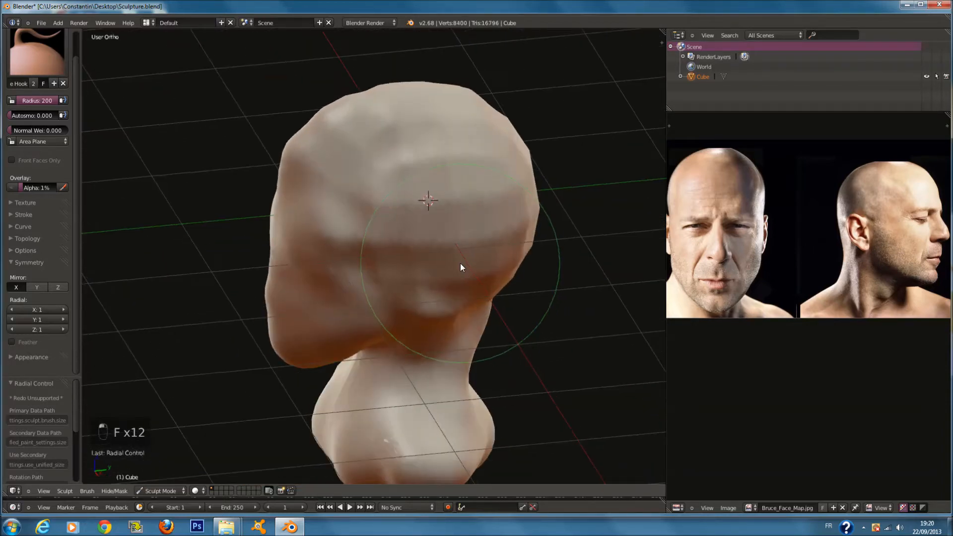
- Pull the lower edge of the bust outward and down with a short stroke
key("KP_3")
key("f")
left_click(493, 283)
key("f")
left_click(557, 342)
middle_click_drag(555, 337, 457, 331)
key("f")
middle_click_drag(496, 365, 422, 412)
left_click_drag(407, 413, 394, 427)
middle_click_drag(394, 427, 462, 389)
- Fill out the shoulders and chest base with several further Snake Hook pulls
key("f")
left_click(490, 401)
left_click_drag(448, 353, 468, 359)
key("f")
left_click(457, 401)
left_click_drag(446, 413, 437, 425)
mouse_move(437, 425)
middle_mouse_down()
mouse_move(487, 387)
mouse_move(461, 401)
middle_mouse_up()
left_click_drag(460, 425, 332, 419)
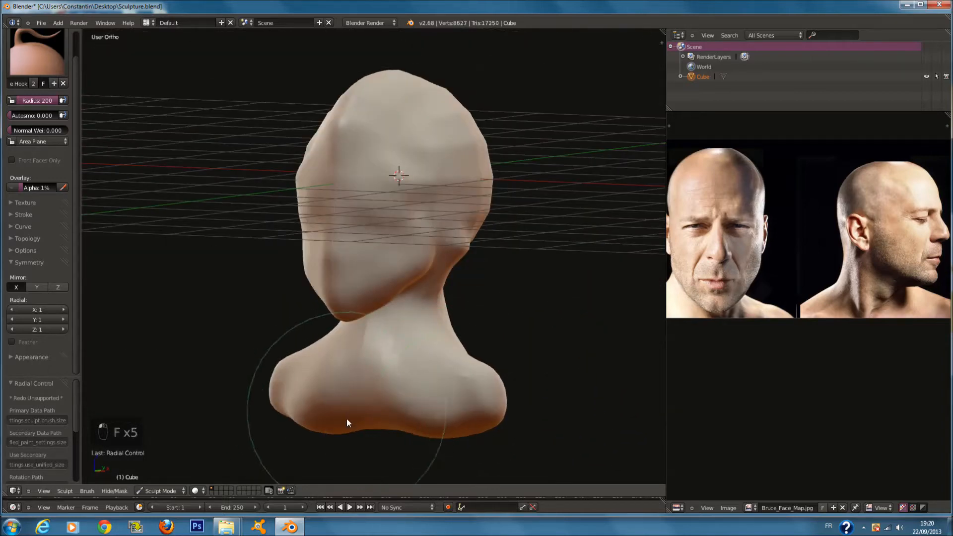
- Adjust the shoulder contour and pull the shoulder tip outward and up from behind
middle_click_drag(472, 368, 434, 359)
key("f")
left_click(434, 359)
left_click_drag(457, 367, 455, 360)
mouse_move(455, 361)
middle_mouse_down()
mouse_move(329, 341)
mouse_move(350, 397)
middle_mouse_up()
mouse_move(345, 386)
left_mouse_down()
mouse_move(317, 334)
mouse_move(313, 369)
left_mouse_up()
middle_click_drag(313, 370, 279, 375)
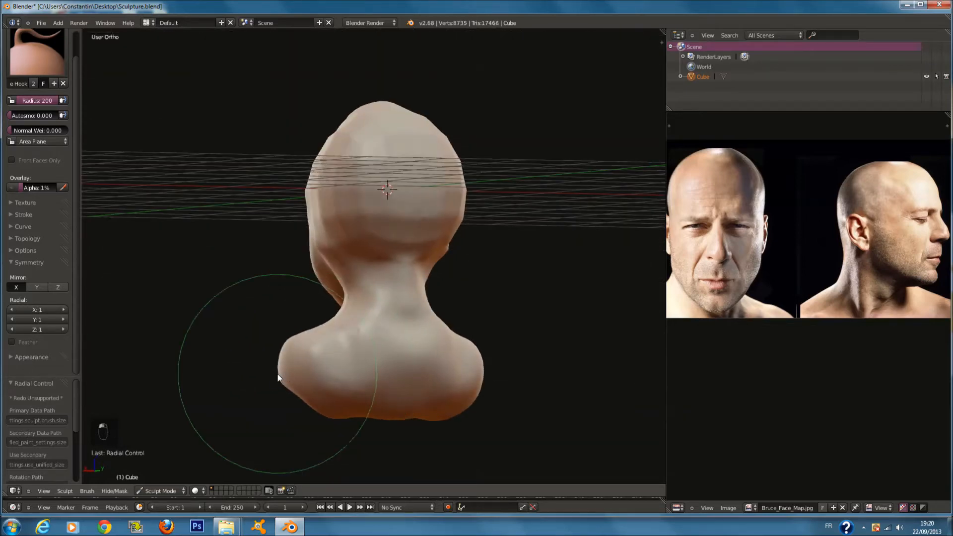
- Pull the slope between the neck and the shoulder slightly outward from behind
scroll(371, 294, "up", 2)
key("f")
left_click(353, 293)
left_click_drag(346, 321, 333, 320)
middle_click_drag(332, 321, 382, 298)
- Push the upper edge of the forehead slightly inward
key("f")
left_click(495, 211)
middle_click_drag(495, 211, 564, 236)
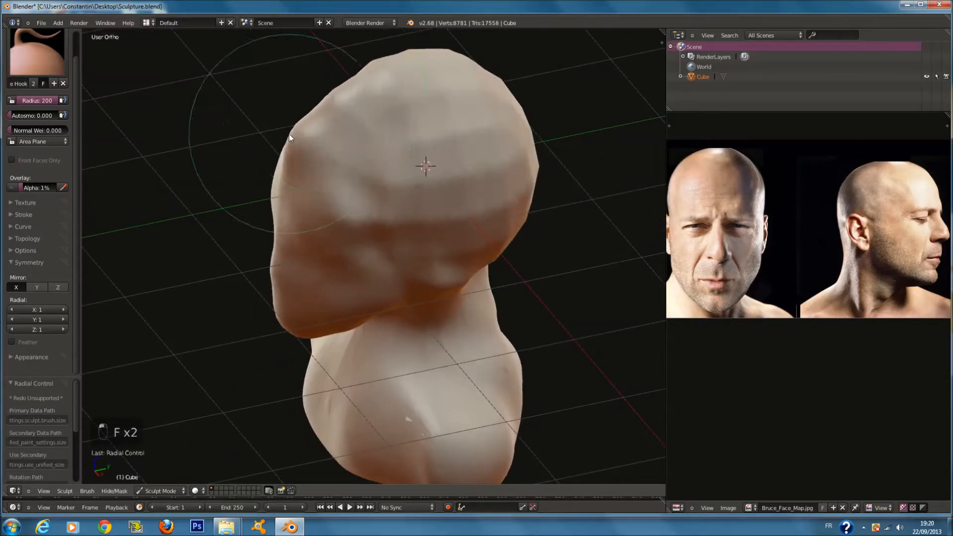
left_click_drag(288, 134, 293, 136)
middle_click_drag(448, 213, 546, 169)
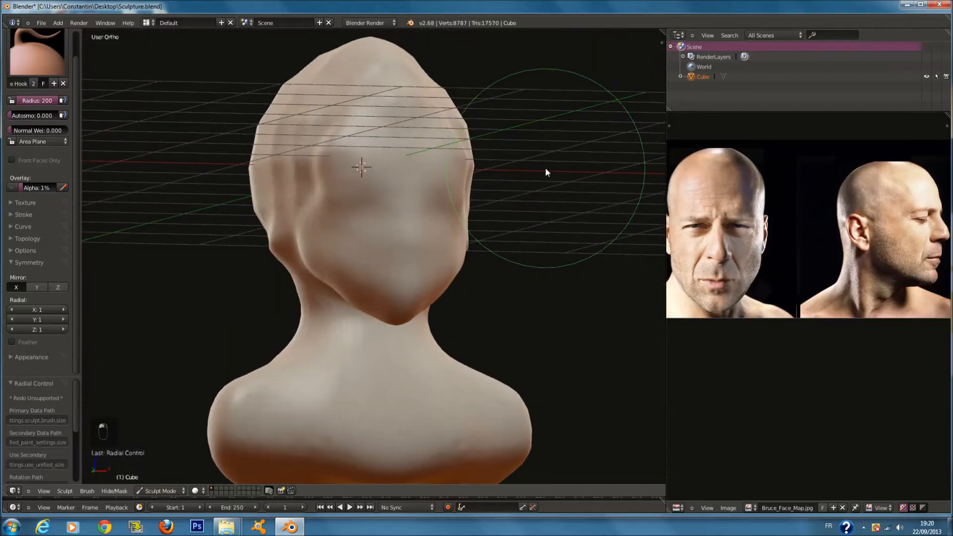
- Switch to the Smooth brush with a radius of about 159 and smooth the face, forehead and sides of the head
key("KP_1")
scroll(472, 118, "up", 4)
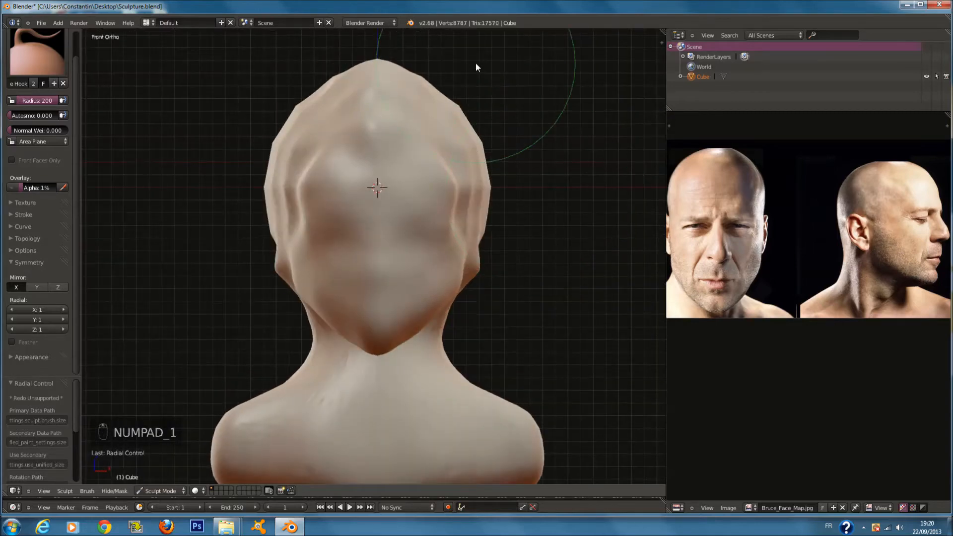
left_click(37, 53)
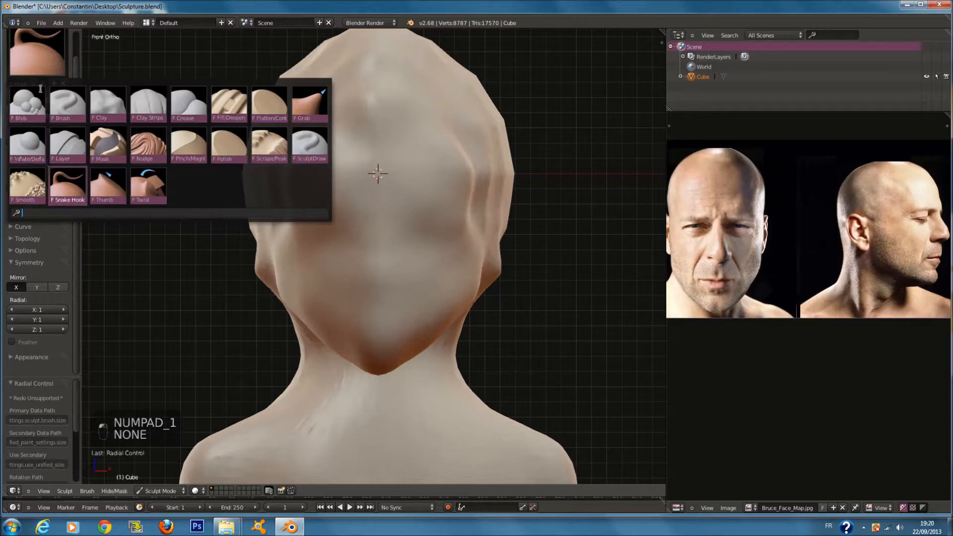
left_click(23, 179)
key("f")
mouse_move(493, 177)
middle_mouse_down()
mouse_move(439, 184)
mouse_move(413, 155)
middle_mouse_up()
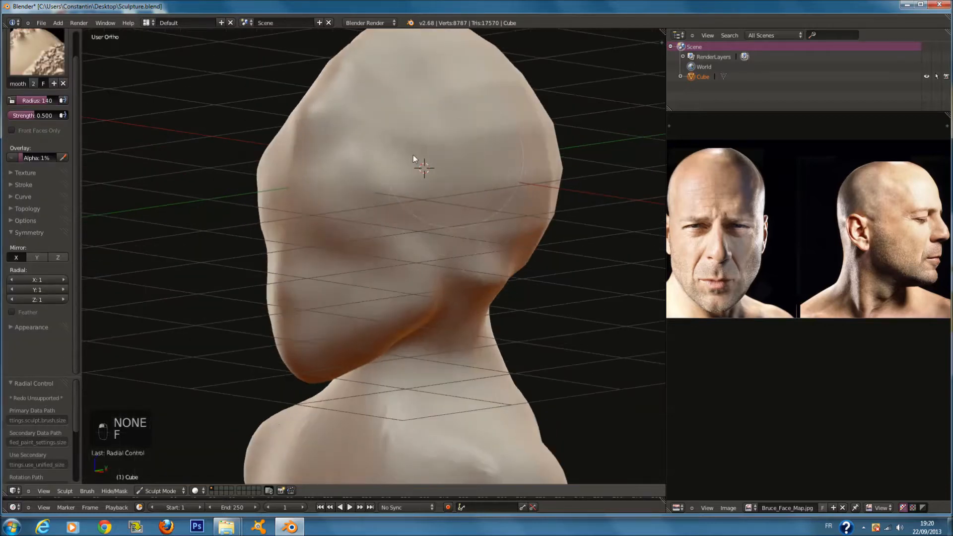
middle_click_drag(436, 97, 410, 115)
key("f")
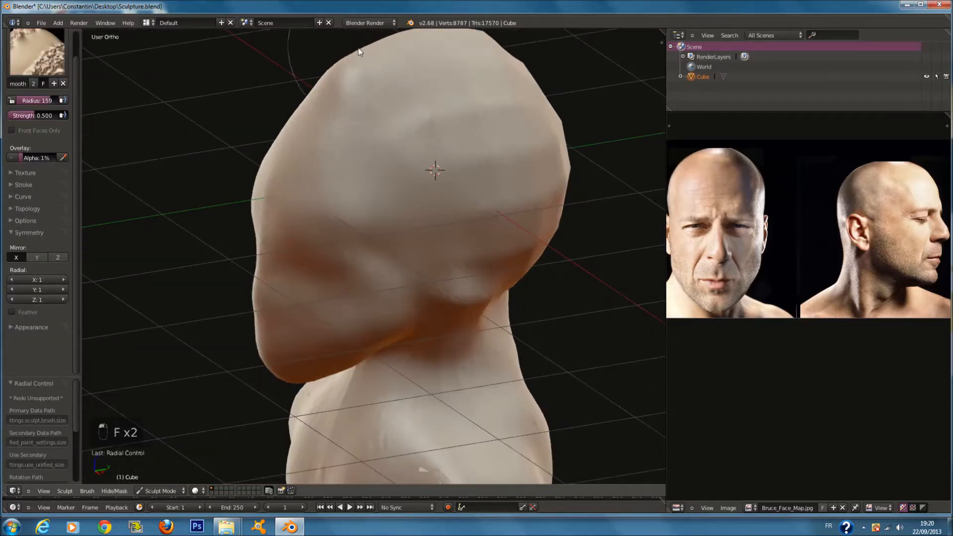
left_click(417, 100)
middle_click_drag(484, 130, 445, 130)
- Enlarge the Smooth brush to radius 200 and smooth the crown, back of the head, jaw and neck
key("f")
left_click(473, 127)
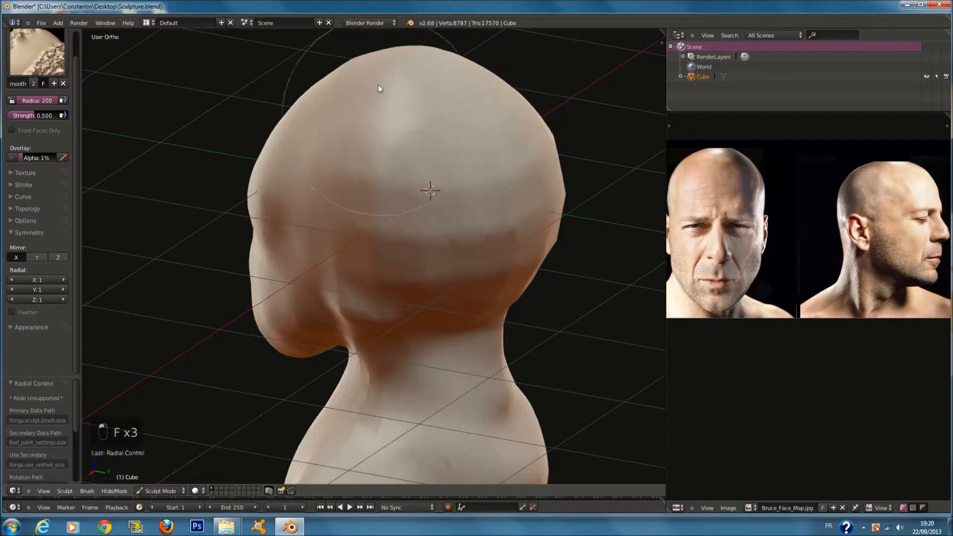
middle_click_drag(381, 88, 433, 122)
middle_click_drag(365, 103, 418, 219)
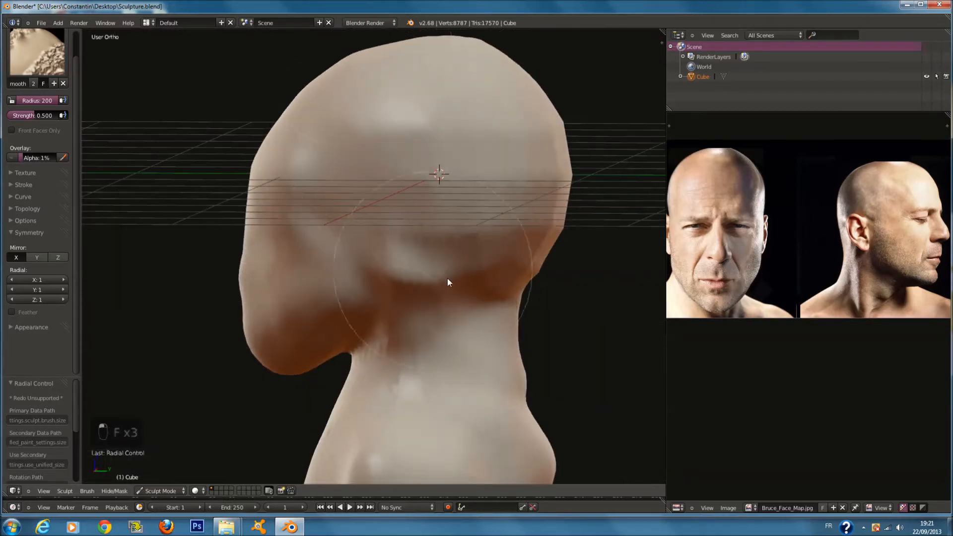
middle_click_drag(297, 239, 304, 234)
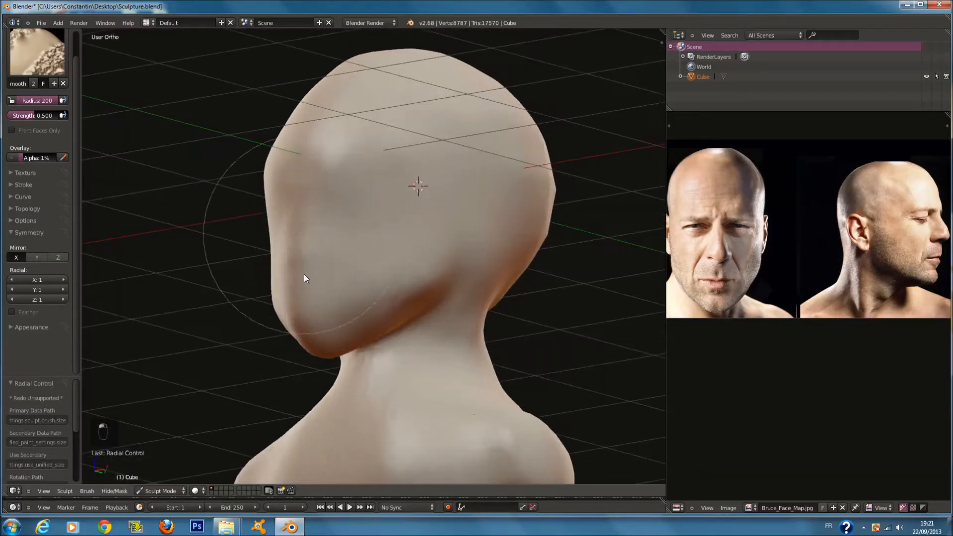
middle_click_drag(361, 188, 461, 302)
mouse_move(460, 298)
left_mouse_down()
mouse_move(312, 240)
mouse_move(349, 166)
mouse_move(408, 114)
left_mouse_up()
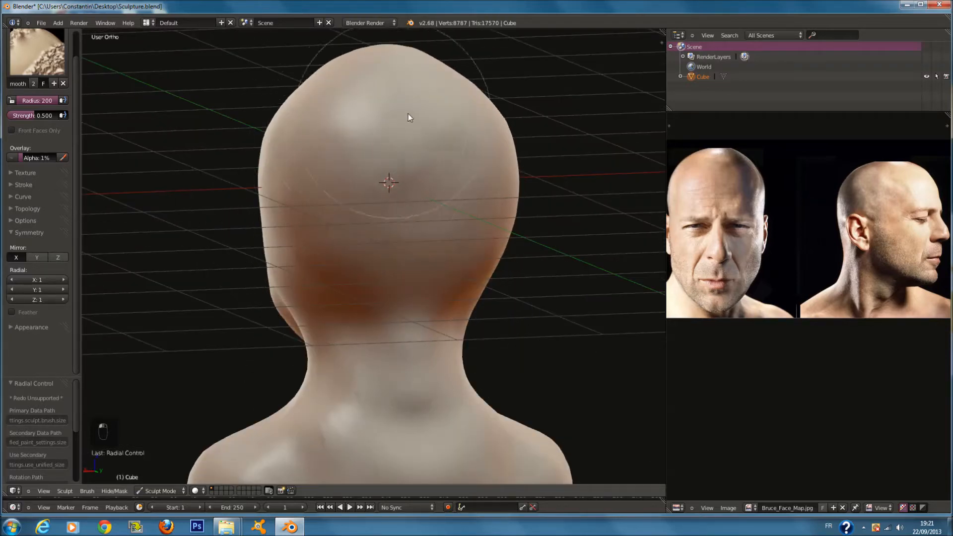
- Switch to the Snake Hook brush at radius 200 and pull the side of the jaw slightly into shape
left_click(37, 51)
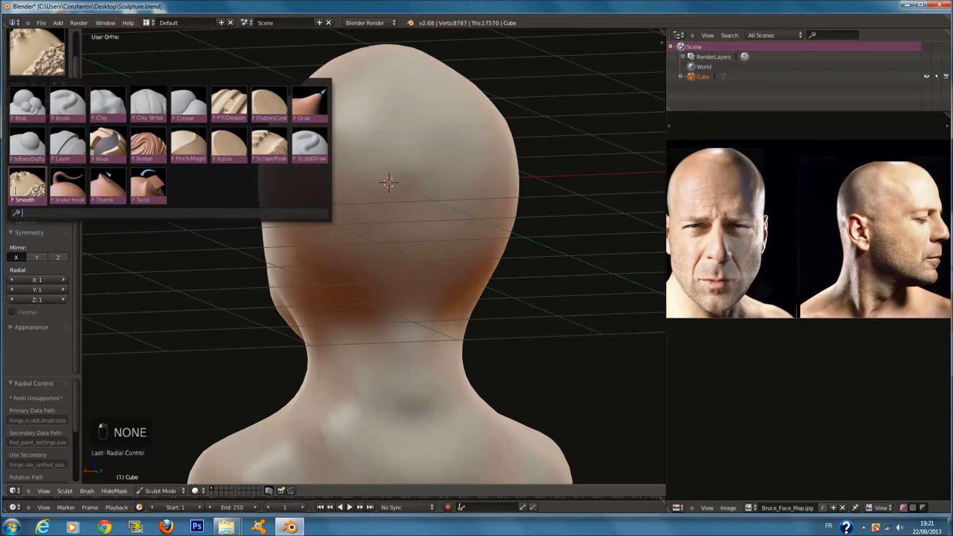
left_click(63, 193)
key("KP_1")
key("f")
key("f")
left_click(505, 327)
middle_click_drag(442, 329, 421, 356)
key("f")
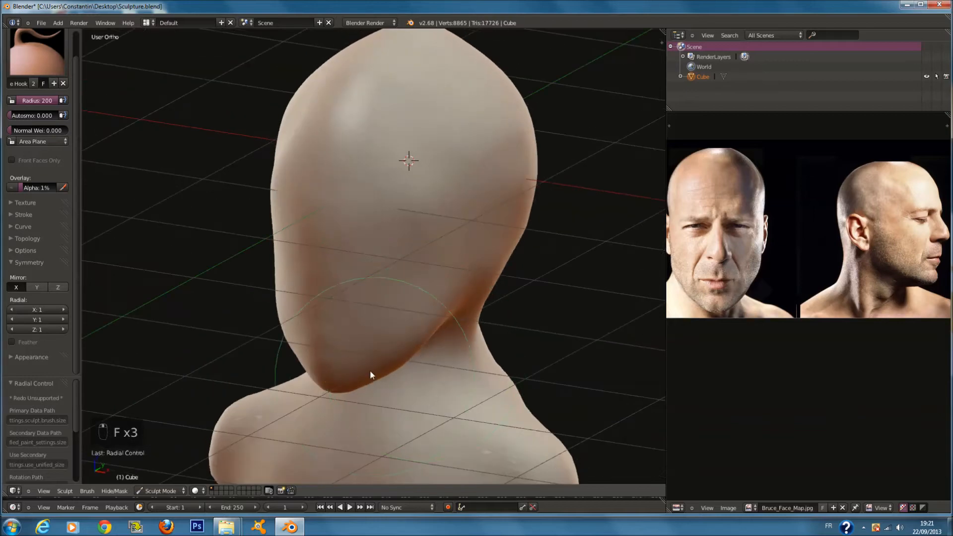
left_click_drag(415, 330, 418, 325)
middle_click_drag(418, 325, 366, 299)
- Adjust the forehead and the upper back of the skull slightly with Snake Hook in the right side view
key("f")
key("KP_3")
key("f")
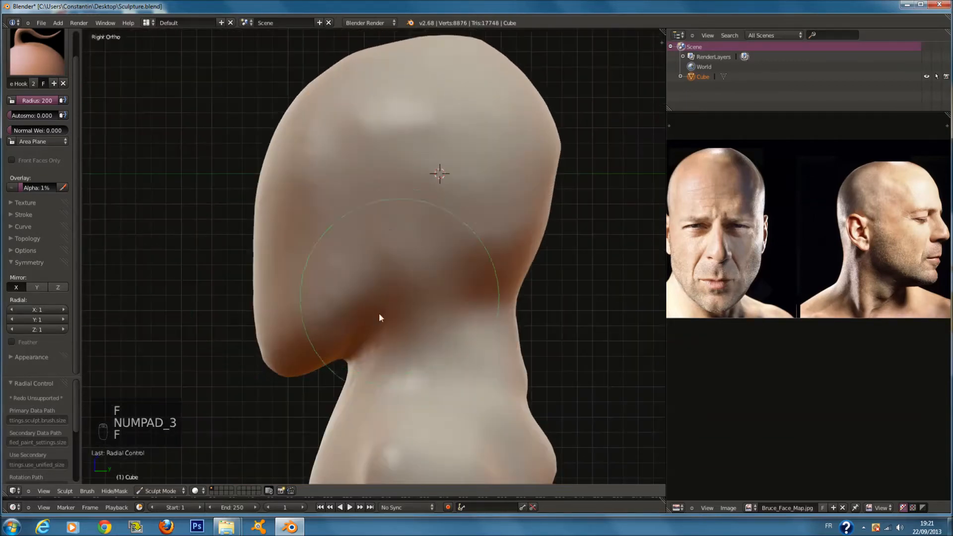
left_click_drag(285, 144, 281, 141)
key("f")
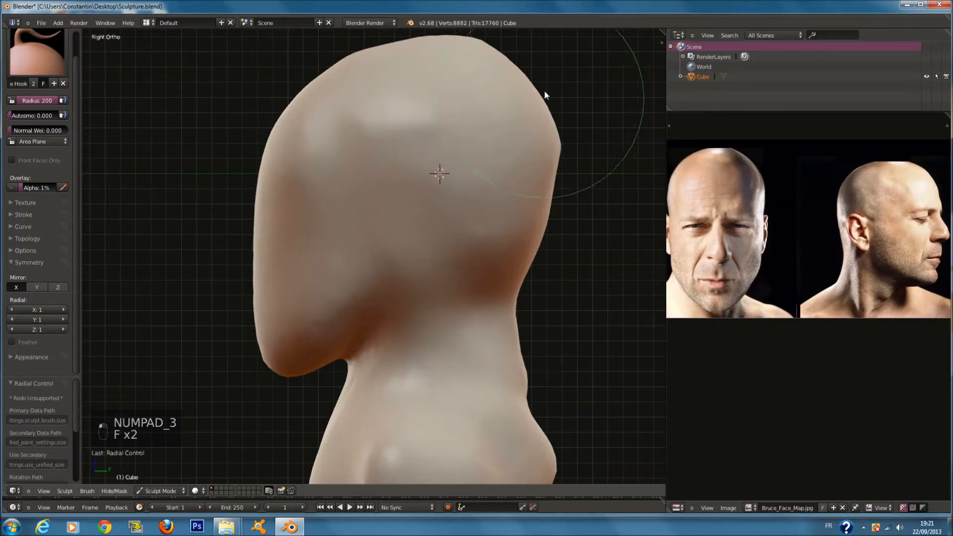
left_click_drag(529, 87, 532, 89)
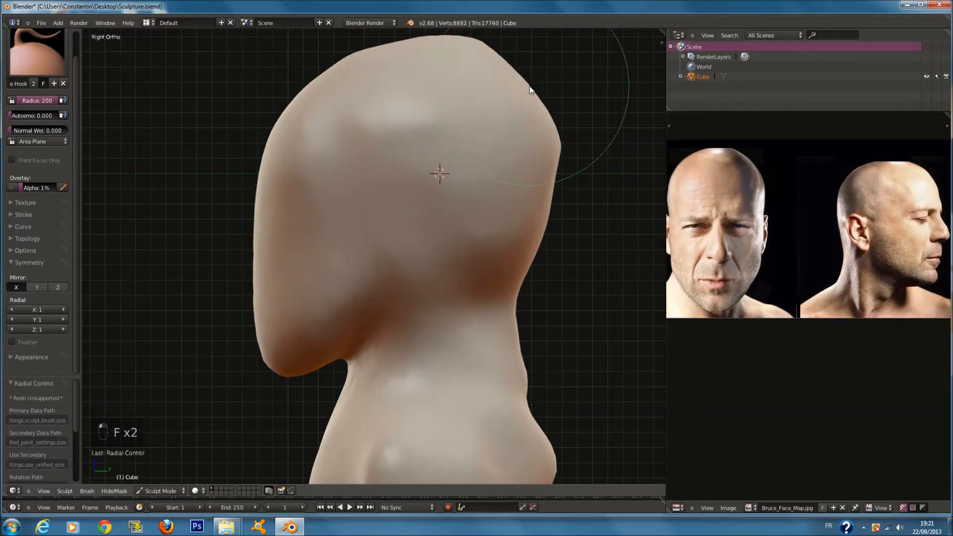
- Switch to the Grab brush at radius 200 and push the rear of the crown slightly down in side view
left_click(31, 56)
left_click(309, 103)
scroll(351, 64, "down", 2)
key("f")
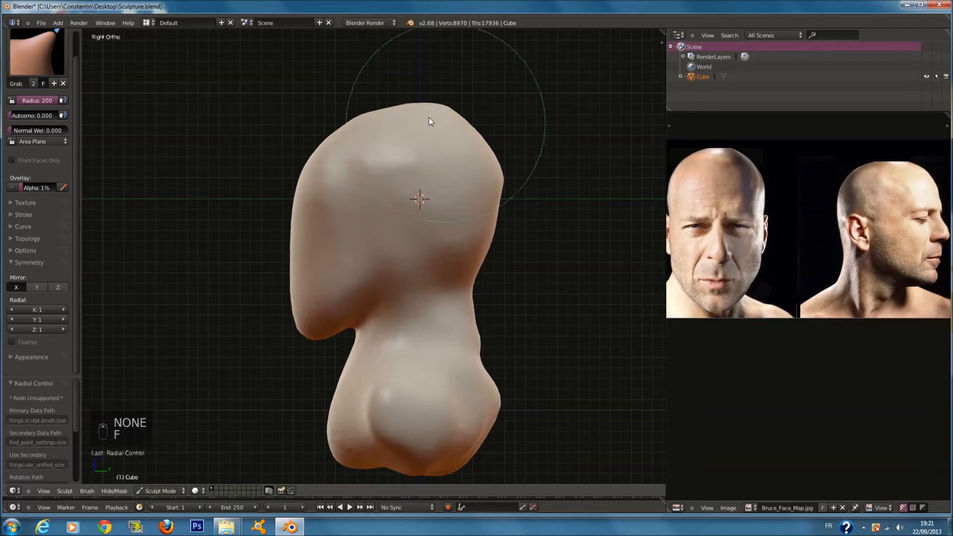
left_click_drag(442, 105, 441, 110)
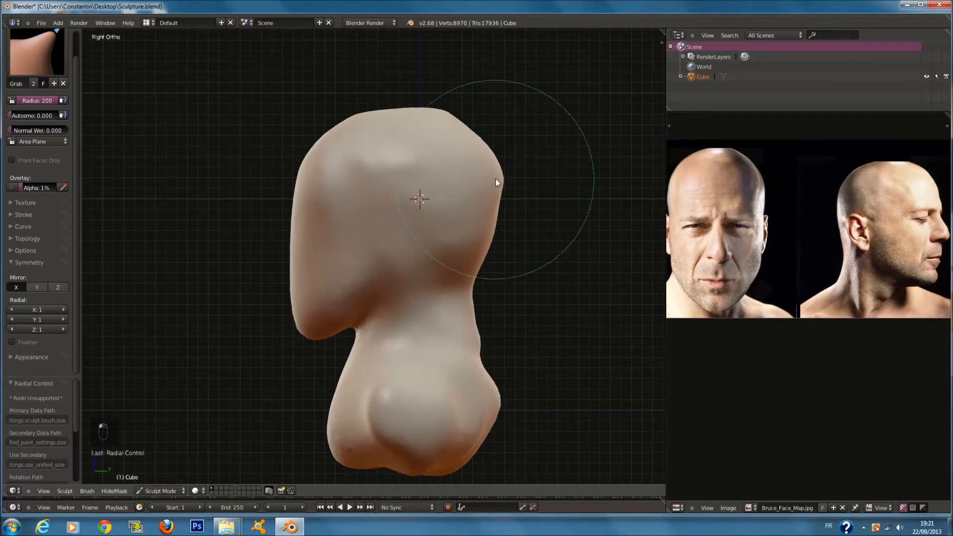
- Round the profile of the back of the head with short Grab strokes, varying the brush radius around 171 to 200
scroll(520, 210, "up", 2)
key("f")
left_click_drag(559, 145, 556, 142)
key("f")
left_click(559, 171)
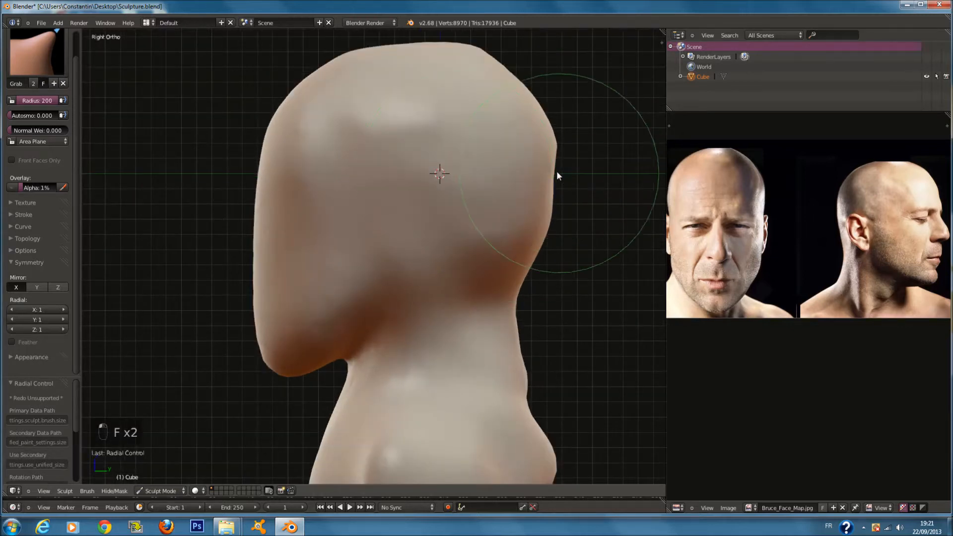
key("f")
left_click(571, 154)
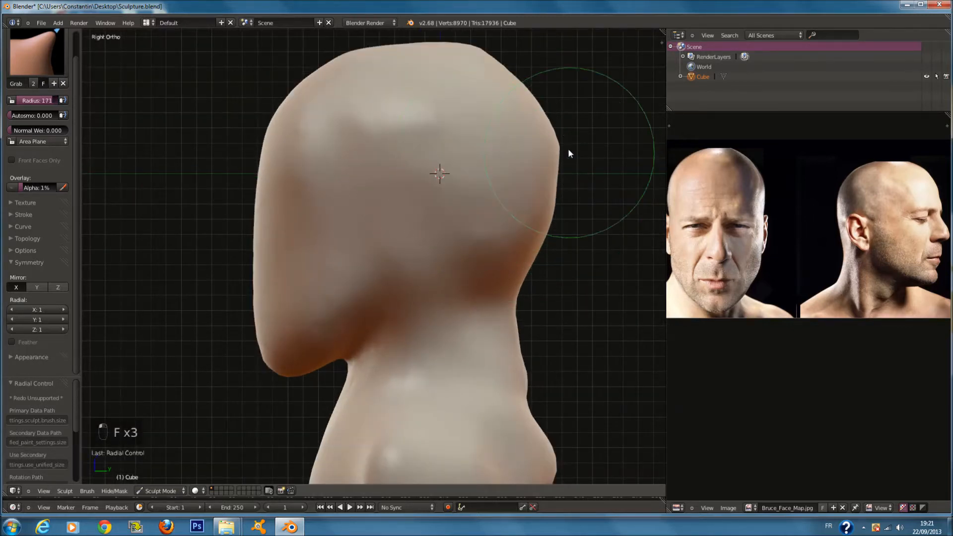
key("f")
left_click(545, 149)
- Reshape the jawline and lower cheek with the Grab brush at radius 200 from three-quarter views
middle_click_drag(545, 149, 511, 305)
key("f")
left_click(440, 312)
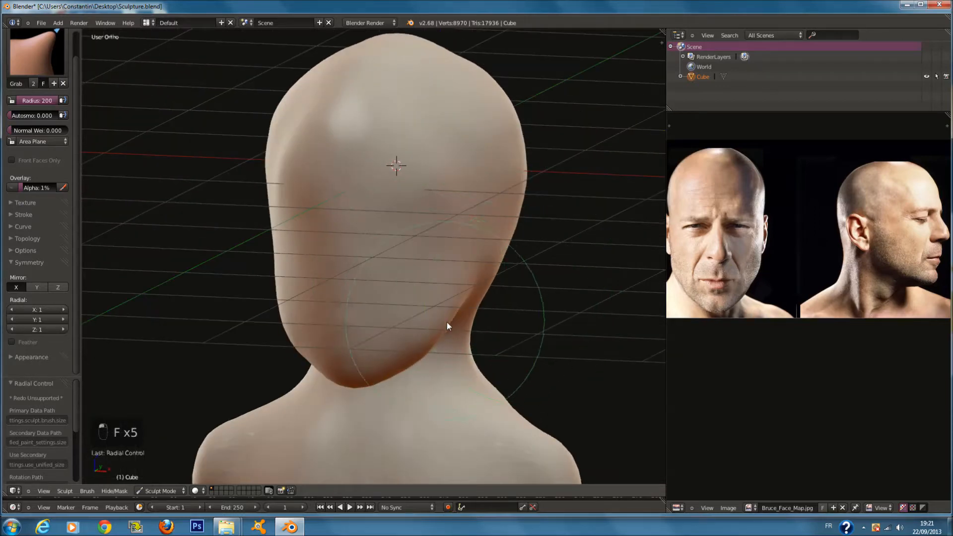
key("f")
left_click(448, 289)
mouse_move(447, 289)
middle_mouse_down()
mouse_move(472, 311)
mouse_move(464, 280)
mouse_move(420, 290)
mouse_move(411, 234)
mouse_move(398, 225)
mouse_move(443, 285)
middle_mouse_up()
key("f")
left_click(437, 297)
key("f")
left_click(372, 344)
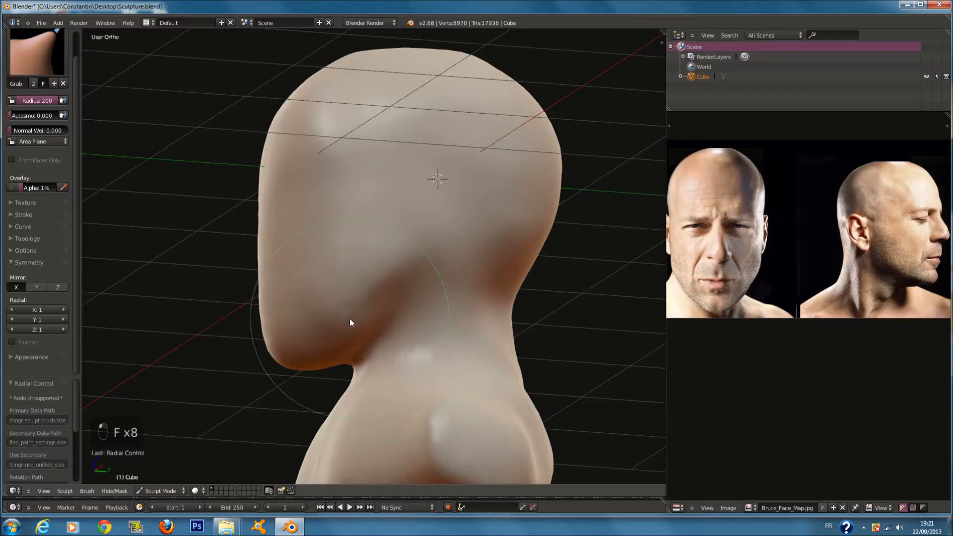
- Refine the chin and brow outline of the face with the Grab brush in the right side view
key("KP_3")
key("f")
left_click(372, 321)
left_click_drag(263, 346, 261, 345)
left_click_drag(263, 190, 263, 193)
key("f")
- Pull the back of the skull slightly outward with the Grab brush at radius 200 in side view
scroll(318, 218, "down", 4)
key("f")
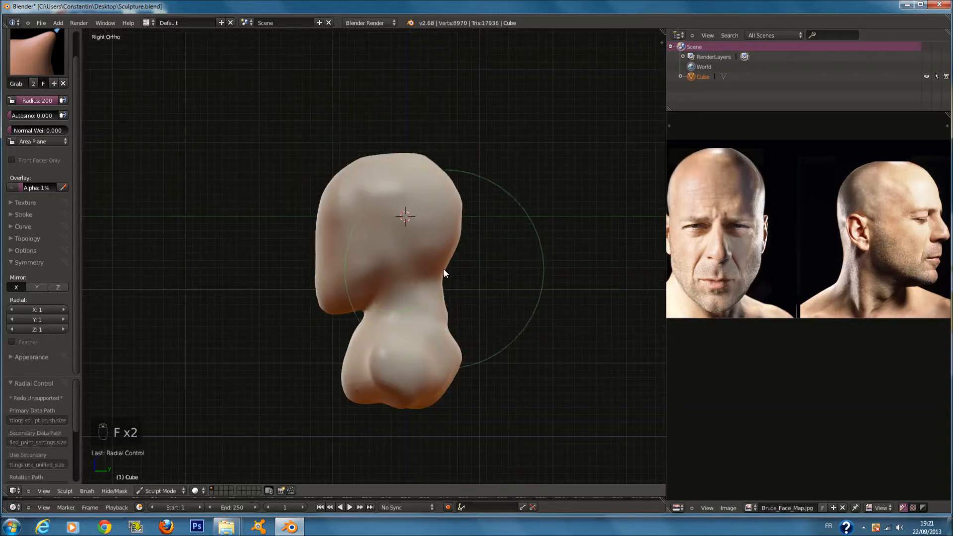
left_click_drag(451, 187, 450, 186)
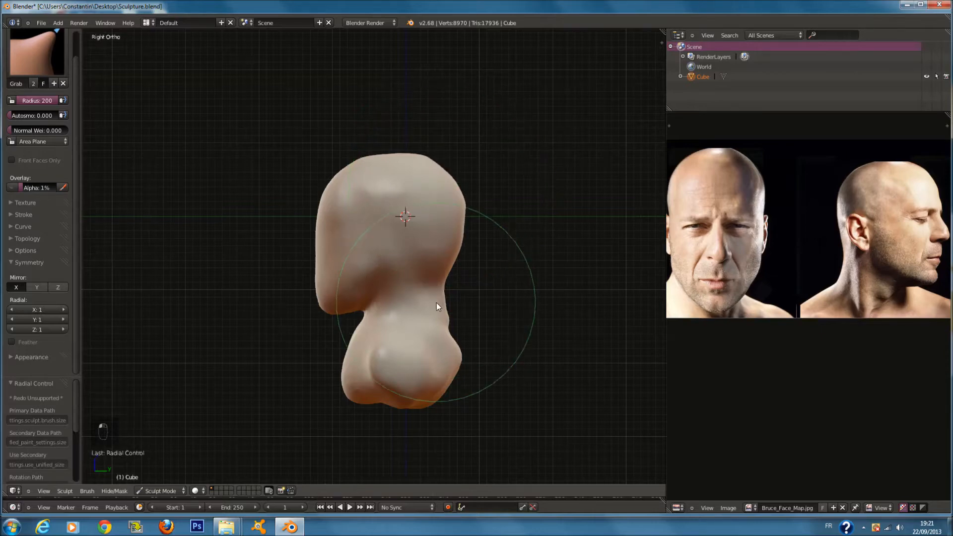
mouse_move(479, 358)
middle_mouse_down()
mouse_move(430, 370)
mouse_move(447, 385)
mouse_move(455, 364)
mouse_move(540, 330)
mouse_move(430, 387)
middle_mouse_up()
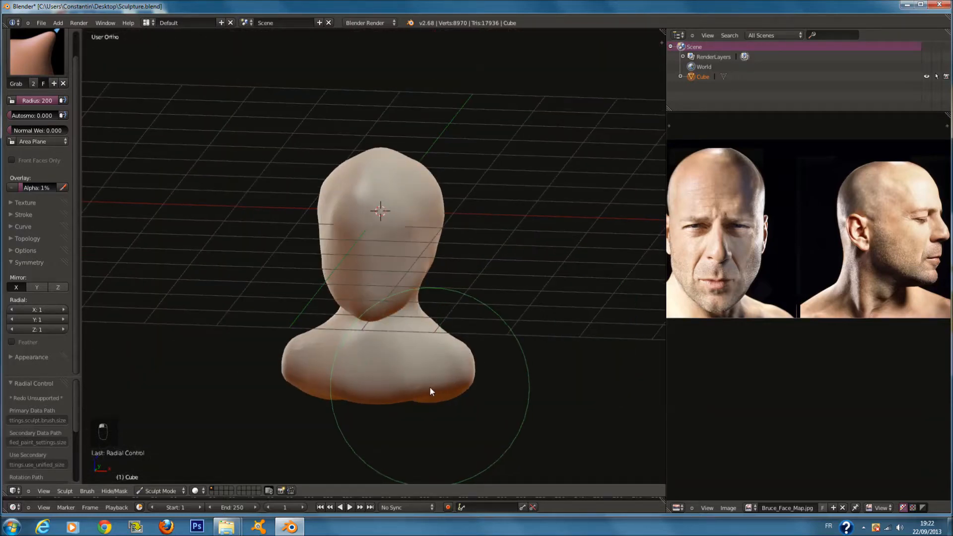
- Fill out the sides of the head and cheeks in front view with the Grab brush at radius 200
key("KP_1")
scroll(454, 316, "up", 1)
key("f")
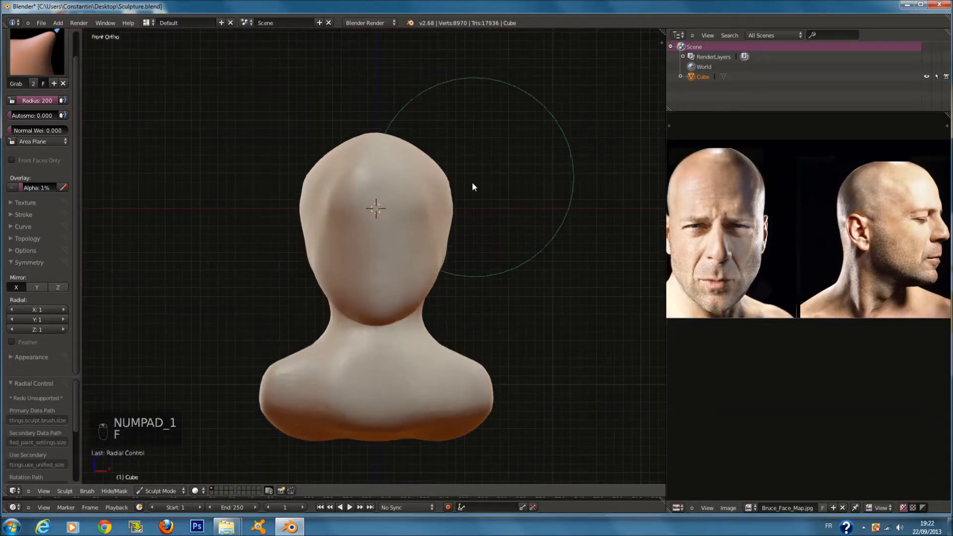
scroll(471, 186, "up", 2)
key("f")
left_click(485, 190)
key("f")
left_click(499, 211)
left_click_drag(477, 260, 466, 258)
key("f")
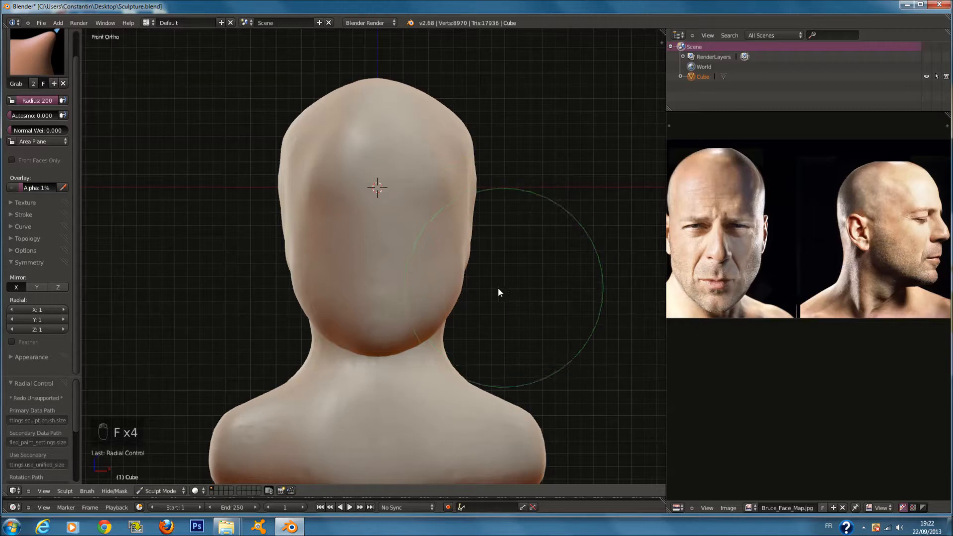
- Shape the jaw corner and the transition from jaw to neck with the Grab brush from three-quarter views
middle_click_drag(475, 298, 453, 302)
key("f")
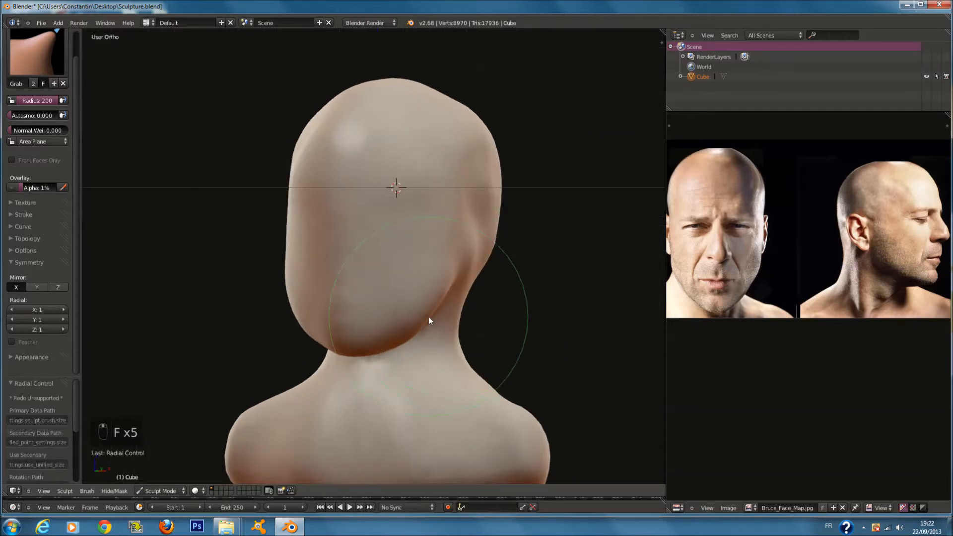
key("f")
mouse_move(417, 334)
middle_mouse_down()
mouse_move(436, 352)
mouse_move(434, 308)
mouse_move(469, 348)
mouse_move(416, 366)
mouse_move(416, 356)
middle_mouse_up()
key("f")
key("f")
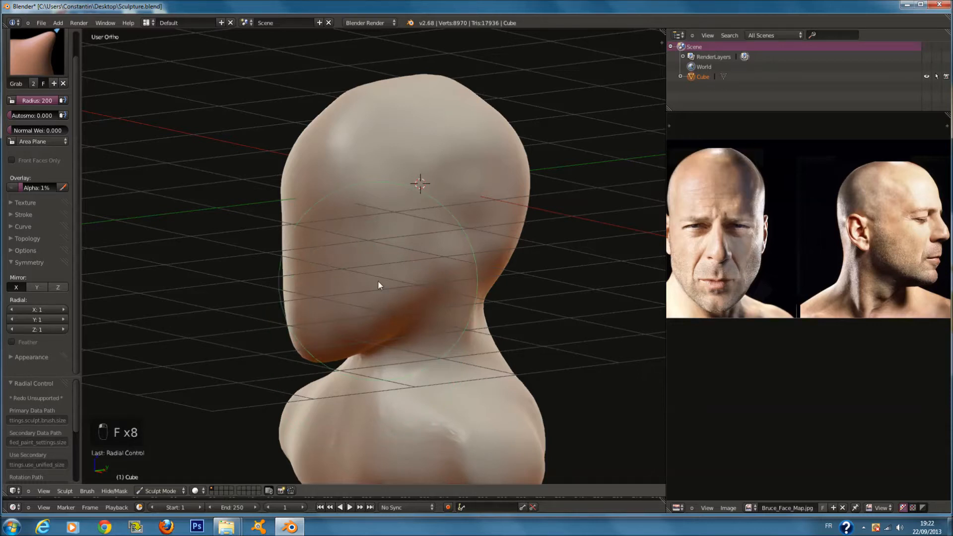
- Pull the upper forehead slightly outward and adjust the nape below the skull in the right side view
key("KP_3")
key("f")
left_click_drag(341, 98, 339, 93)
key("f")
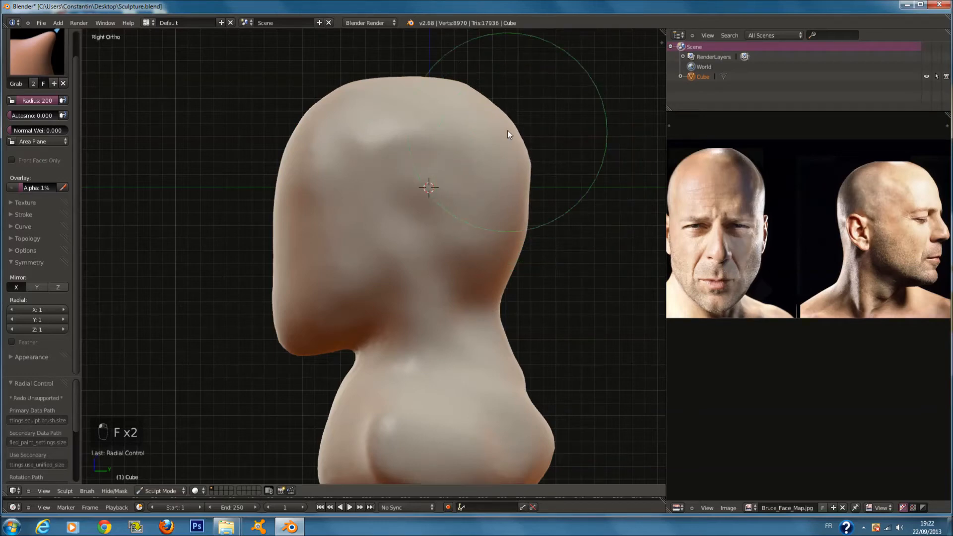
left_click_drag(502, 284, 499, 267)
- Switch to the Clay brush in front view and give it the constant falloff curve preset
mouse_move(499, 266)
middle_mouse_down()
mouse_move(385, 252)
mouse_move(515, 282)
mouse_move(385, 285)
mouse_move(419, 300)
middle_mouse_up()
key("KP_1")
scroll(19, 45, "up", 1)
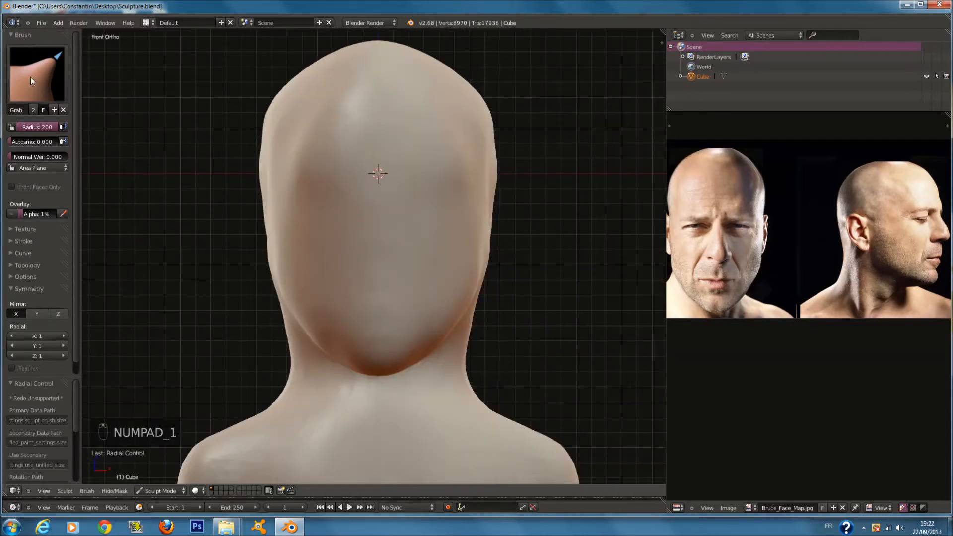
left_click(30, 76)
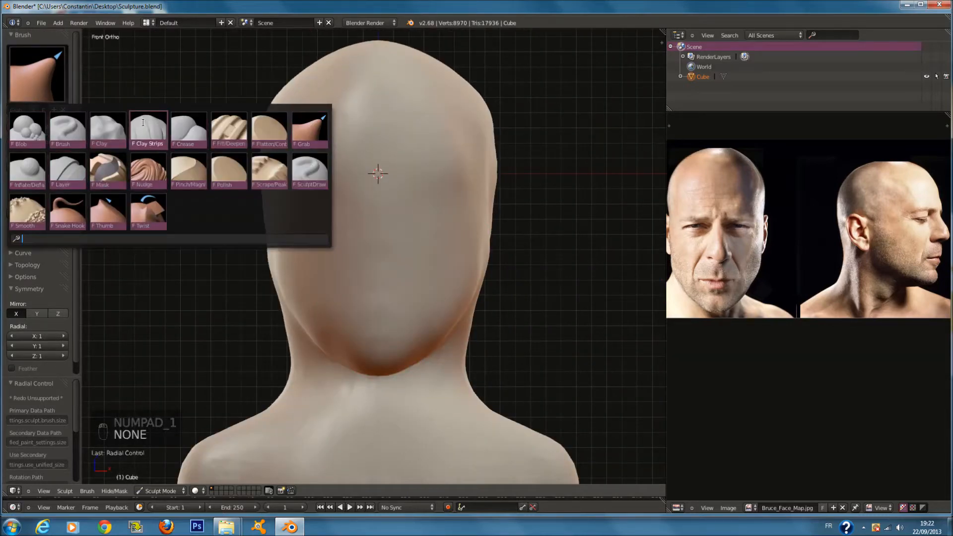
left_click(107, 128)
scroll(30, 291, "down", 5)
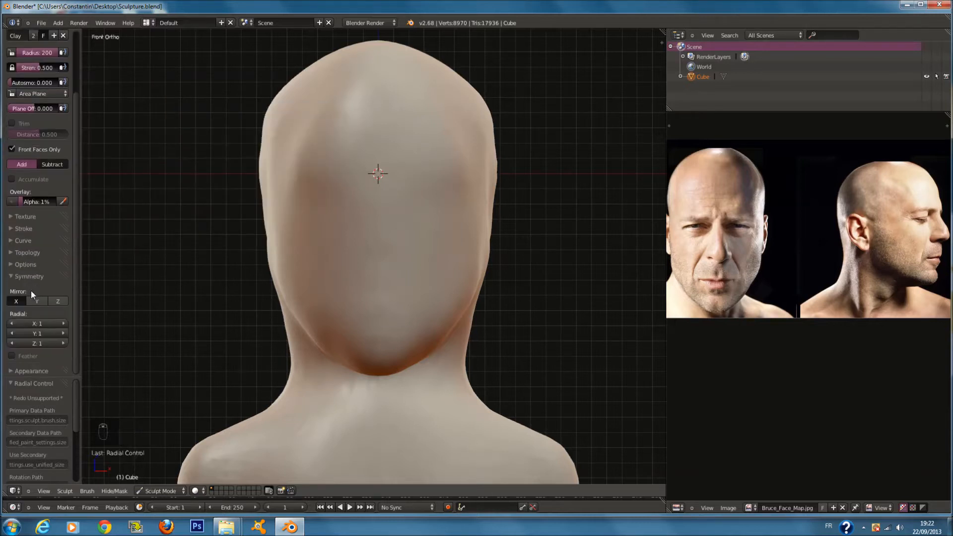
left_click(30, 275)
left_click(32, 252)
left_click(32, 253)
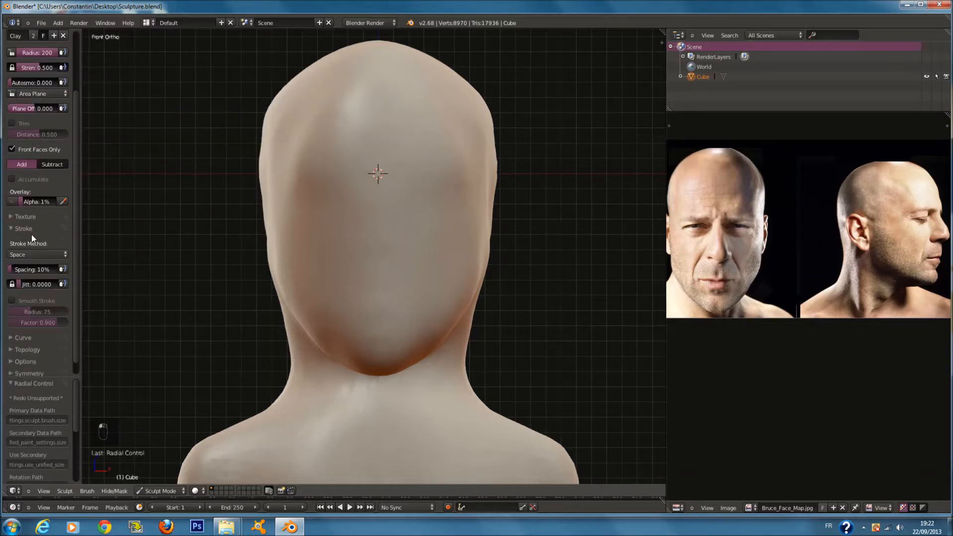
left_click(31, 242)
left_click(59, 350)
- Reduce the Clay brush radius to roughly 50 and lay down the first mirrored brow ridge stroke across the face
key("f")
left_click(427, 227)
scroll(395, 149, "up", 2)
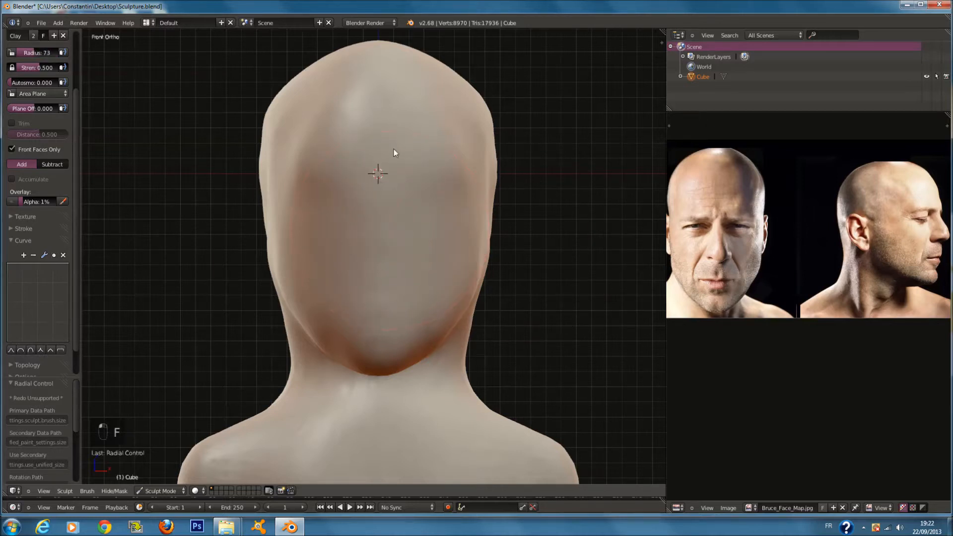
key("f")
left_click(445, 195)
scroll(446, 195, "up", 2)
key("f")
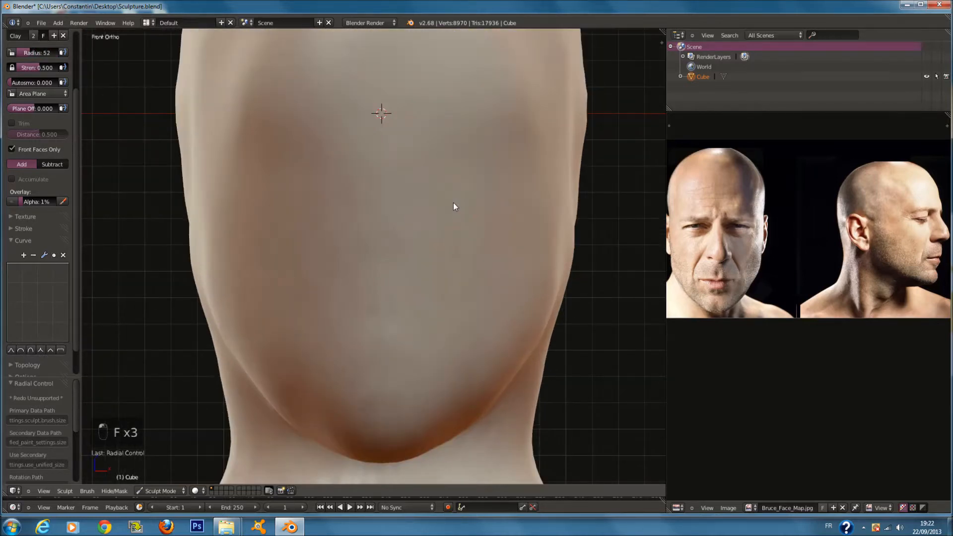
left_click(454, 203)
scroll(450, 196, "up", 4, "shift")
key("f")
left_click(433, 180)
mouse_move(433, 180)
left_mouse_down()
mouse_move(516, 162)
mouse_move(545, 173)
left_mouse_up()
middle_click_drag(544, 174, 507, 176)
- Build up the brow ridge with more Clay strokes from the inner brow to the temple
key("f")
key("f")
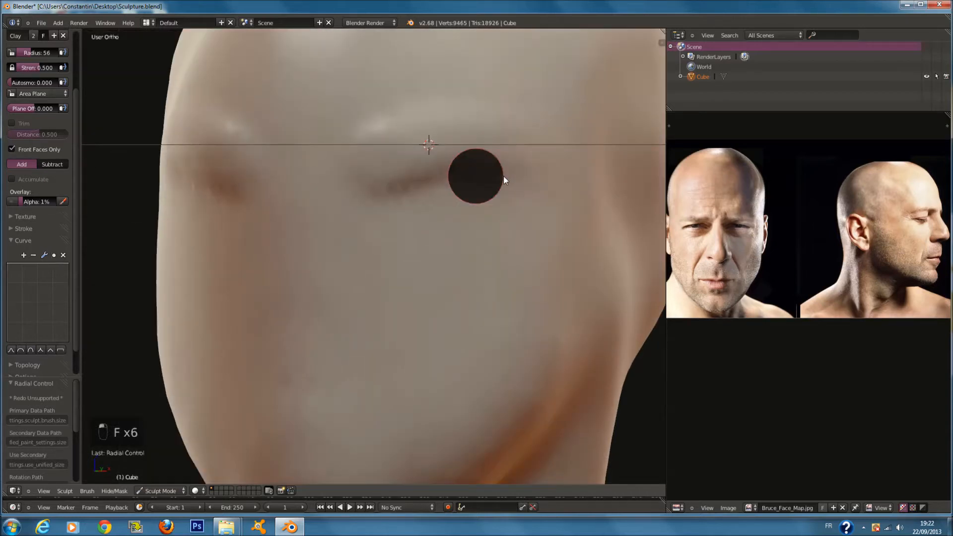
left_click(503, 177)
key("f")
mouse_move(336, 181)
left_mouse_down()
mouse_move(474, 117)
mouse_move(618, 169)
mouse_move(569, 178)
left_mouse_up()
key("f")
left_click(551, 186)
mouse_move(552, 187)
middle_mouse_down()
mouse_move(511, 173)
mouse_move(496, 180)
middle_mouse_up()
key("f")
left_click(504, 183)
mouse_move(436, 206)
left_mouse_down()
mouse_move(424, 201)
mouse_move(523, 174)
left_mouse_up()
middle_click_drag(523, 174, 498, 168)
- Thicken the brow and lower forehead with broader Clay strokes at radius 105 and 118
key("f")
left_click(486, 170)
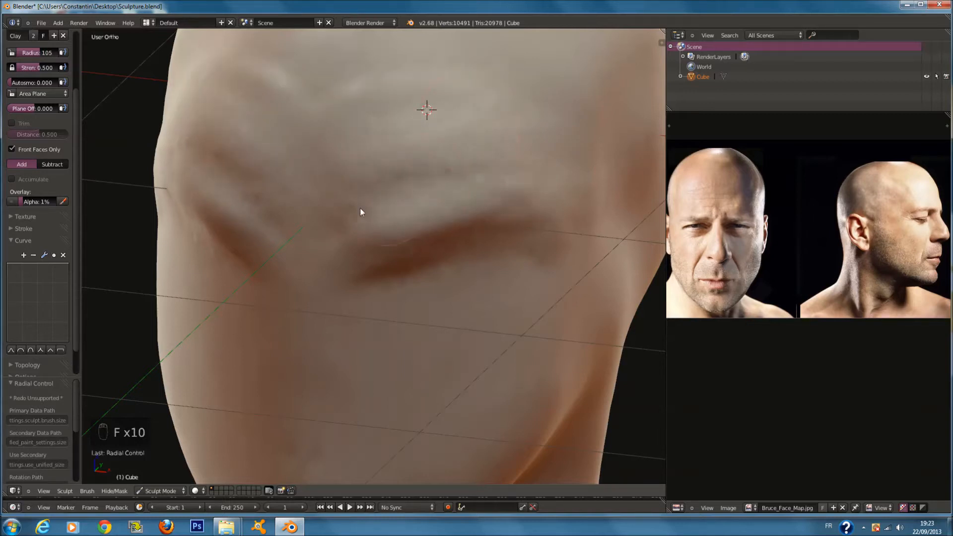
mouse_move(332, 235)
left_mouse_down()
mouse_move(523, 192)
mouse_move(566, 144)
mouse_move(579, 212)
mouse_move(516, 97)
mouse_move(532, 151)
left_mouse_up()
middle_click_drag(532, 151, 513, 161)
scroll(513, 161, "down", 1)
key("f")
left_click(519, 161)
left_click_drag(517, 162, 408, 184)
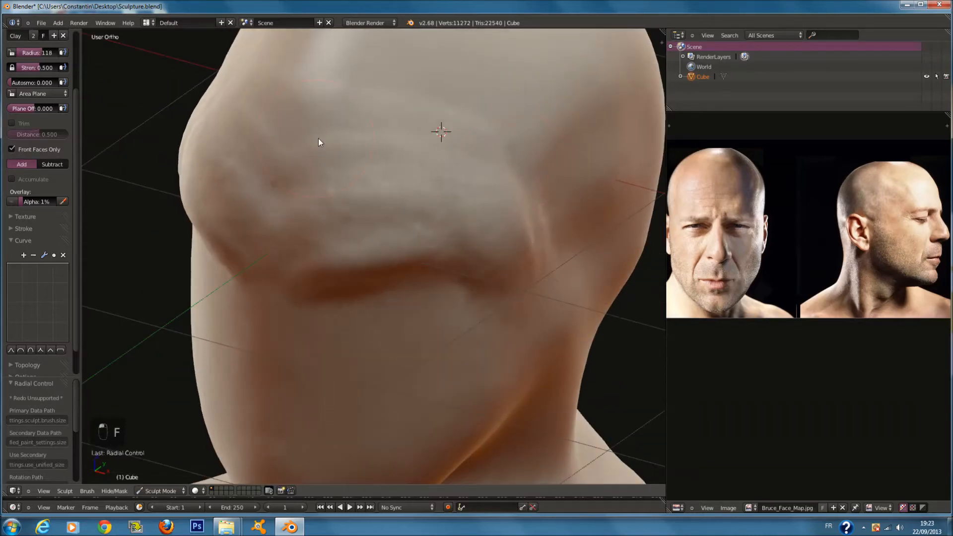
- Set the Clay brush radius to 95 and add volume to the forehead above the brows
scroll(398, 142, "down", 2)
mouse_move(398, 142)
middle_mouse_down()
mouse_move(386, 111)
mouse_move(361, 109)
mouse_move(356, 144)
mouse_move(323, 134)
middle_mouse_up()
key("f")
left_click(383, 95)
key("KP_1")
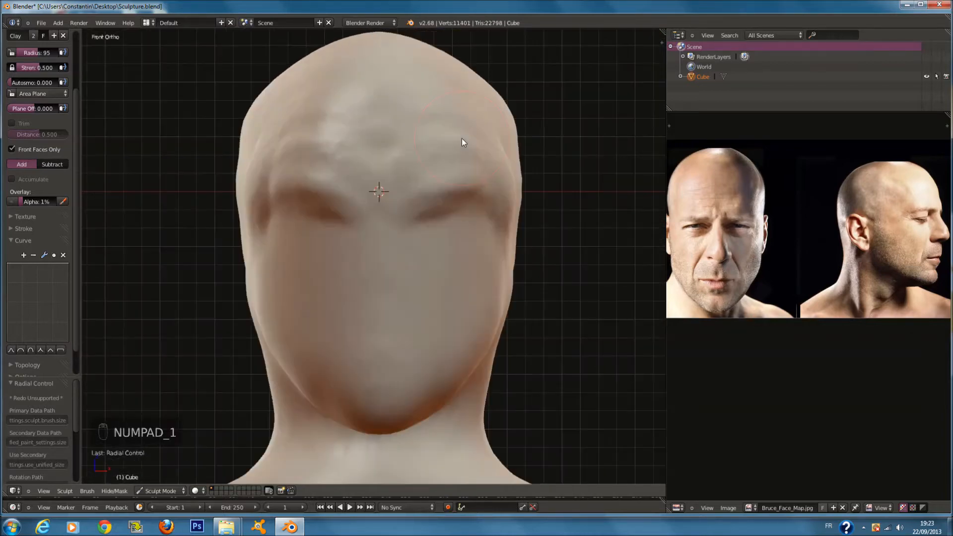
- Set the Clay brush radius to 82 and add a mirrored cheekbone stroke below the eye sockets in front view
key("f")
left_click(503, 183)
scroll(491, 191, "up", 4)
key("f")
left_click(476, 227)
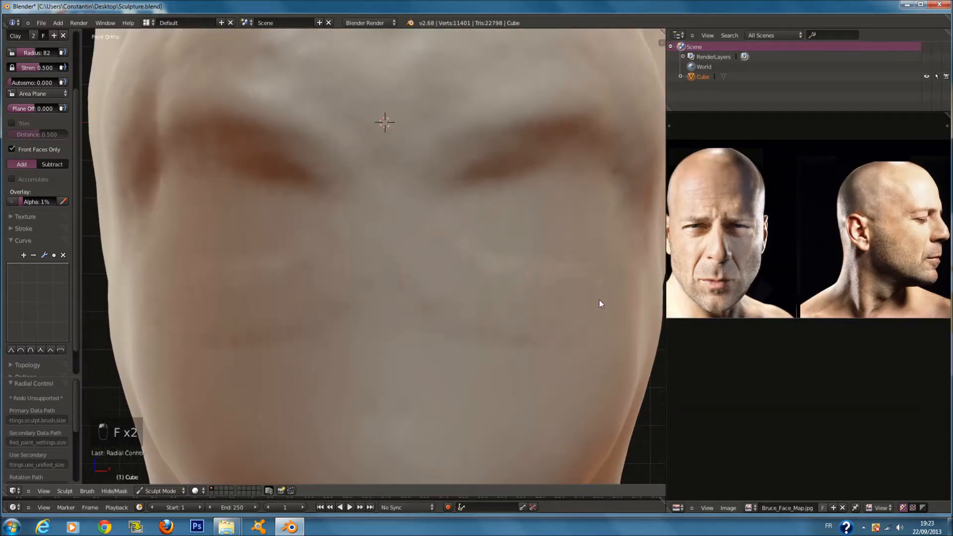
left_click_drag(427, 242, 650, 299)
- Reduce the Clay brush radius to 65 and build a ridge under the eye socket along the cheekbone
middle_click_drag(651, 298, 581, 287)
key("f")
left_click(566, 287)
mouse_move(310, 206)
left_mouse_down()
mouse_move(399, 233)
mouse_move(338, 226)
mouse_move(535, 228)
left_mouse_up()
scroll(430, 250, "down", 3)
mouse_move(511, 251)
middle_mouse_down()
mouse_move(438, 252)
mouse_move(551, 259)
middle_mouse_up()
scroll(545, 263, "down", 2)
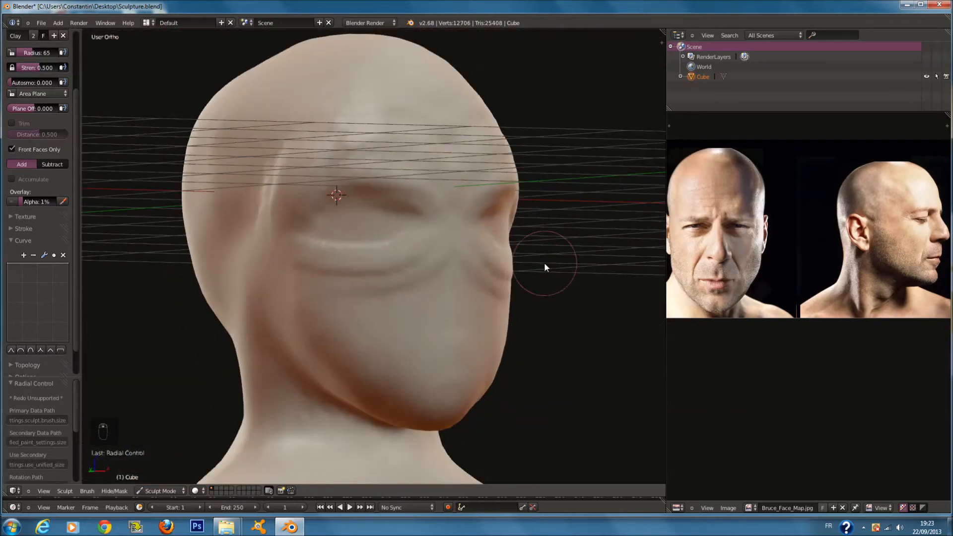
- Thicken the cheekbones toward the sides of the face with Clay strokes at a radius of about 73
key("KP_1")
scroll(555, 247, "up", 3)
key("f")
left_click(433, 222)
left_click_drag(457, 214, 578, 272)
middle_click_drag(586, 272, 496, 265)
key("f")
left_click(490, 266)
mouse_move(262, 224)
left_mouse_down()
mouse_move(457, 214)
mouse_move(354, 271)
left_mouse_up()
middle_click_drag(354, 270, 452, 271)
- Set the Clay brush radius to 91 and add volume to the cheek below the cheekbone
key("KP_1")
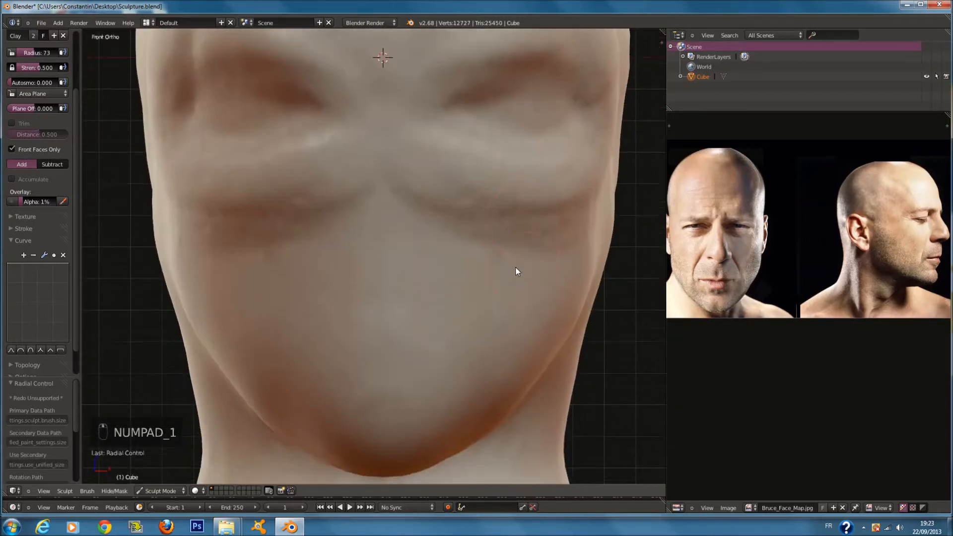
middle_click_drag(515, 267, 486, 268)
key("f")
left_click(492, 273)
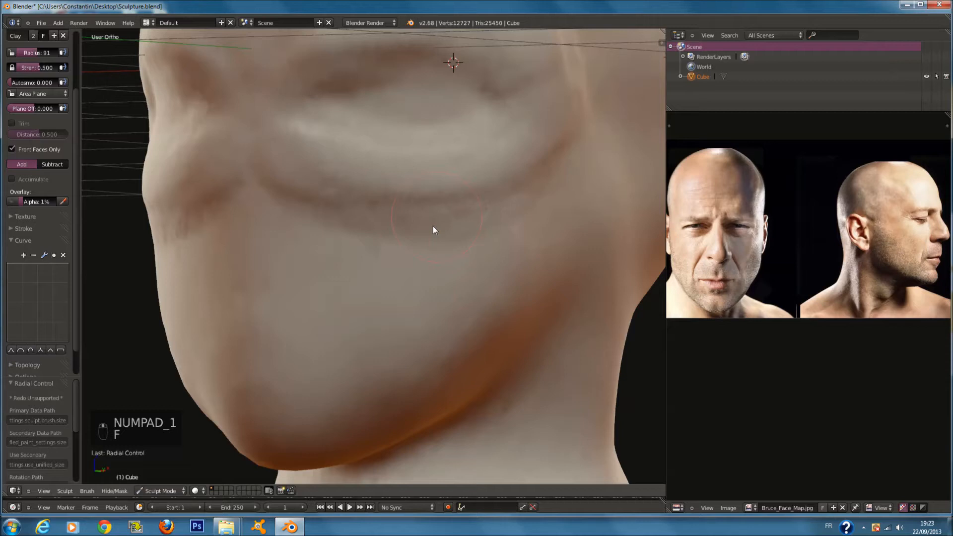
left_click_drag(414, 253, 397, 253)
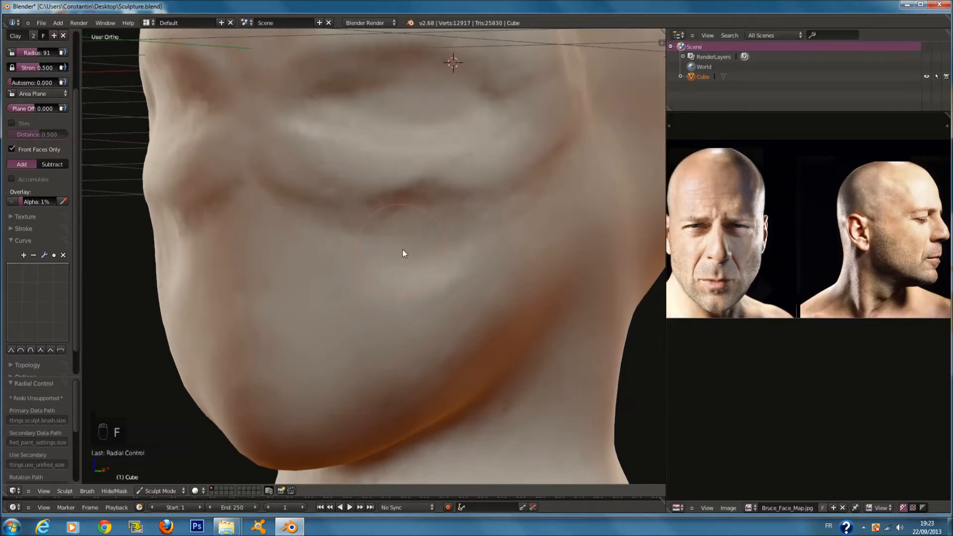
key("f")
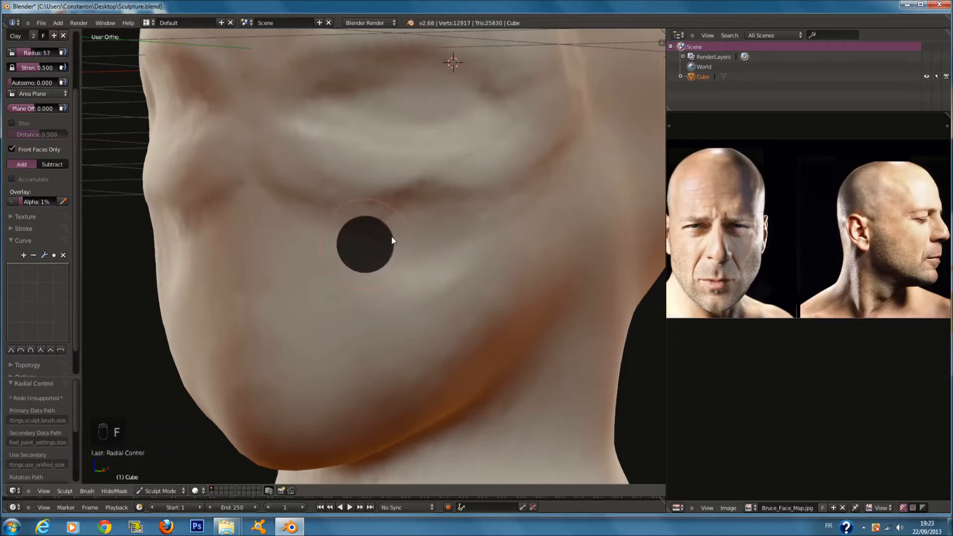
right_click(385, 253)
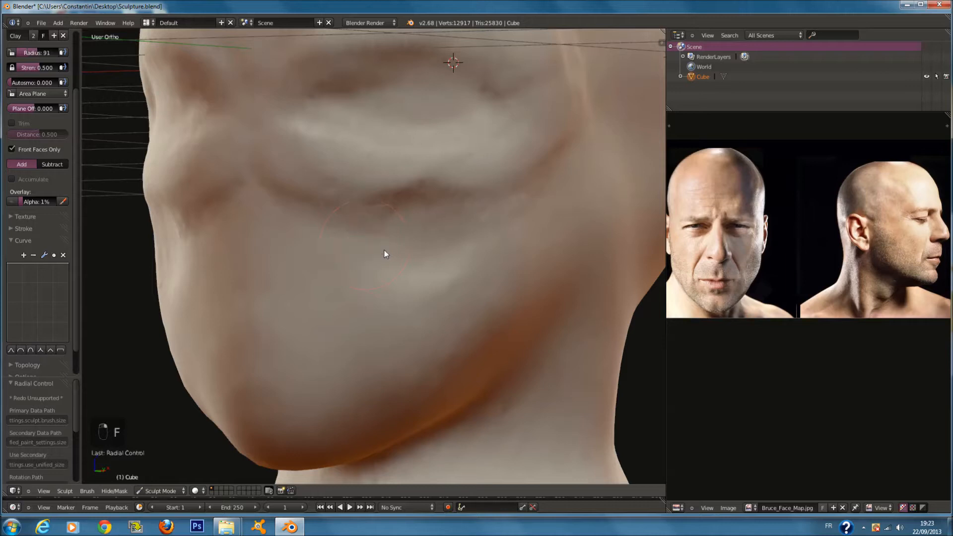
key("f")
left_click(376, 244)
key("shift+f")
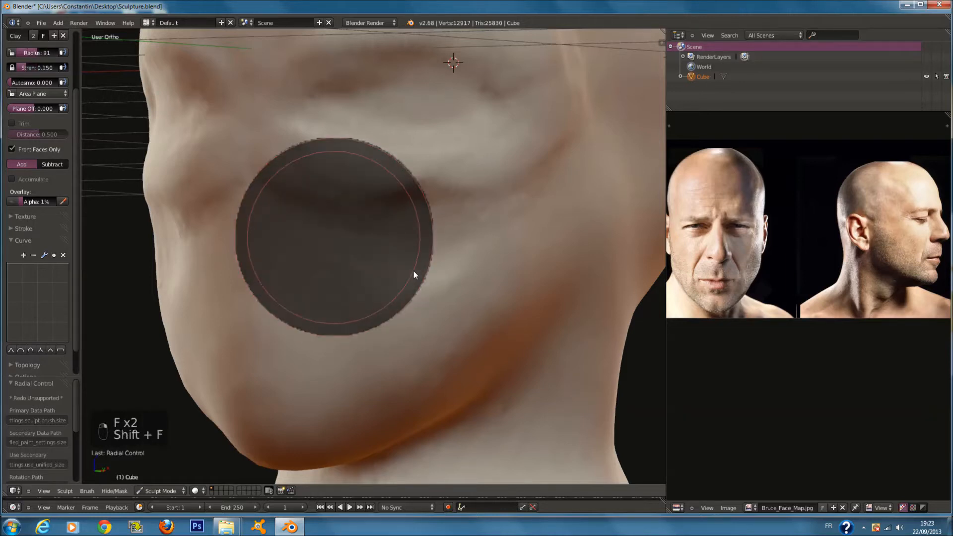
right_click(371, 243)
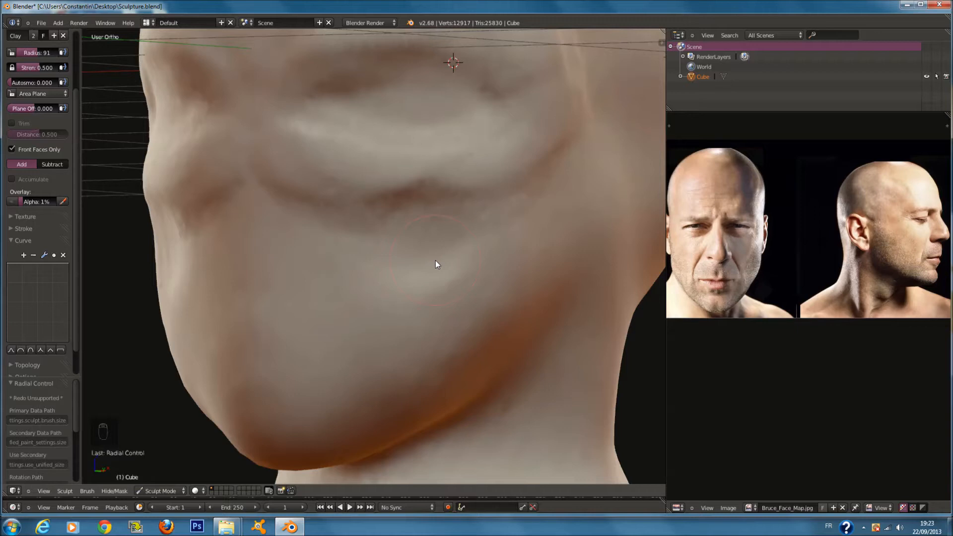
- Fill out the cheek with Clay, then carve in along the jaw and neck at a radius of 121
mouse_move(420, 267)
left_mouse_down()
mouse_move(395, 285)
mouse_move(512, 258)
left_mouse_up()
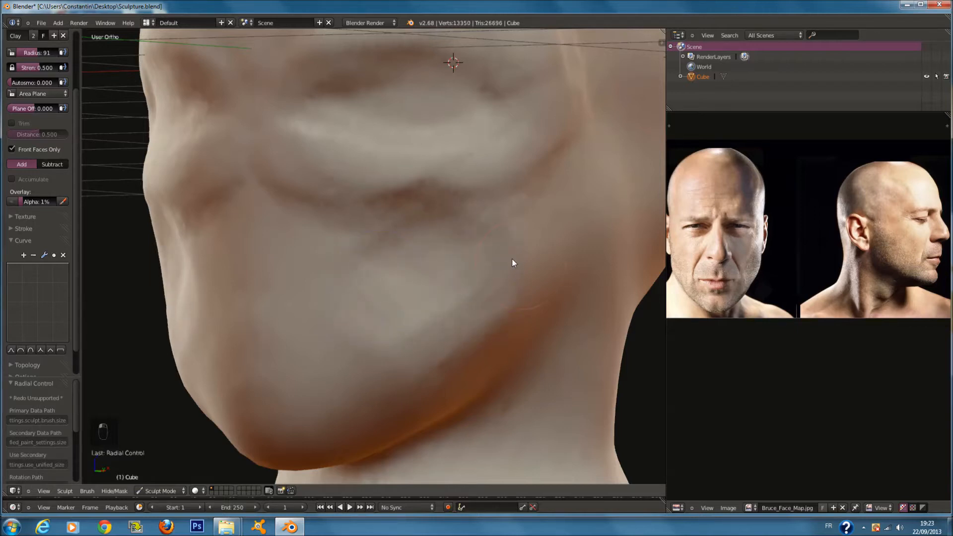
middle_click_drag(512, 258, 474, 255)
scroll(470, 255, "up", 4, "ctrl")
scroll(468, 258, "down", 4, "shift")
key("f")
left_click(480, 260)
mouse_move(447, 334)
left_mouse_down("ctrl")
mouse_move(484, 349)
mouse_move(427, 398)
mouse_move(543, 361)
mouse_move(578, 338)
left_mouse_up("ctrl")
scroll(561, 325, "down", 4)
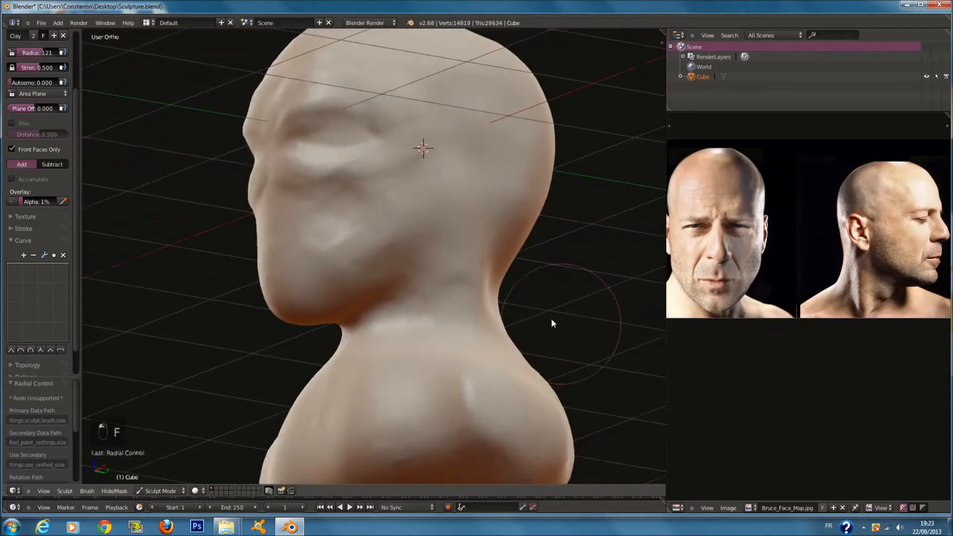
- Set the Clay brush radius to 116 and fill the area from the temple down to the outer cheekbone
scroll(547, 315, "up", 4, "shift")
scroll(516, 300, "up", 3)
middle_click_drag(510, 296, 507, 303)
scroll(507, 298, "up", 3, "shift")
key("f")
left_click(507, 273)
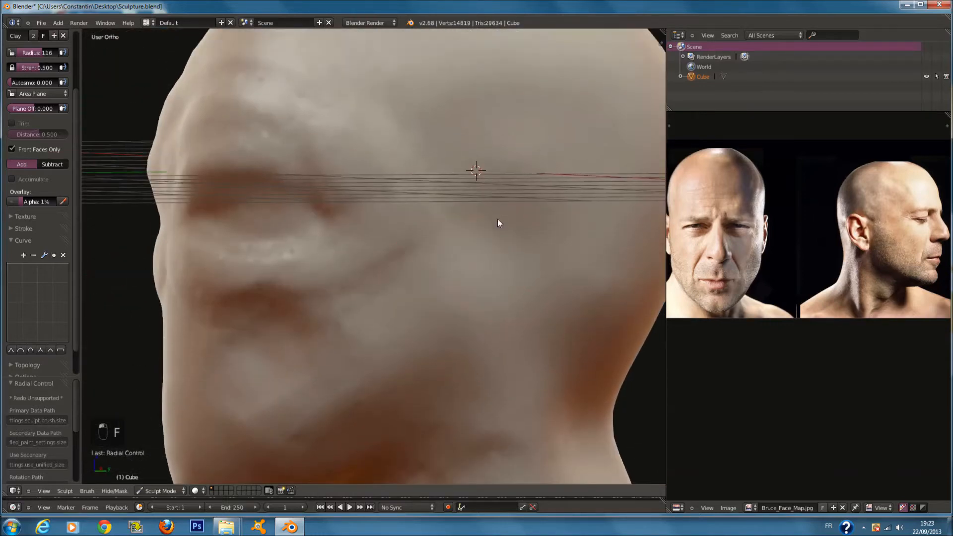
mouse_move(449, 197)
left_mouse_down()
mouse_move(521, 298)
mouse_move(434, 287)
left_mouse_up()
- Set the Clay brush radius to 119 and build up the side of the head behind the temple
mouse_move(434, 288)
middle_mouse_down()
mouse_move(543, 278)
mouse_move(541, 296)
mouse_move(464, 330)
mouse_move(485, 312)
mouse_move(407, 295)
middle_mouse_up()
key("f")
left_click(408, 294)
left_click_drag(489, 273, 579, 225)
mouse_move(579, 225)
middle_mouse_down()
mouse_move(537, 260)
mouse_move(402, 254)
middle_mouse_up()
scroll(401, 254, "up", 2)
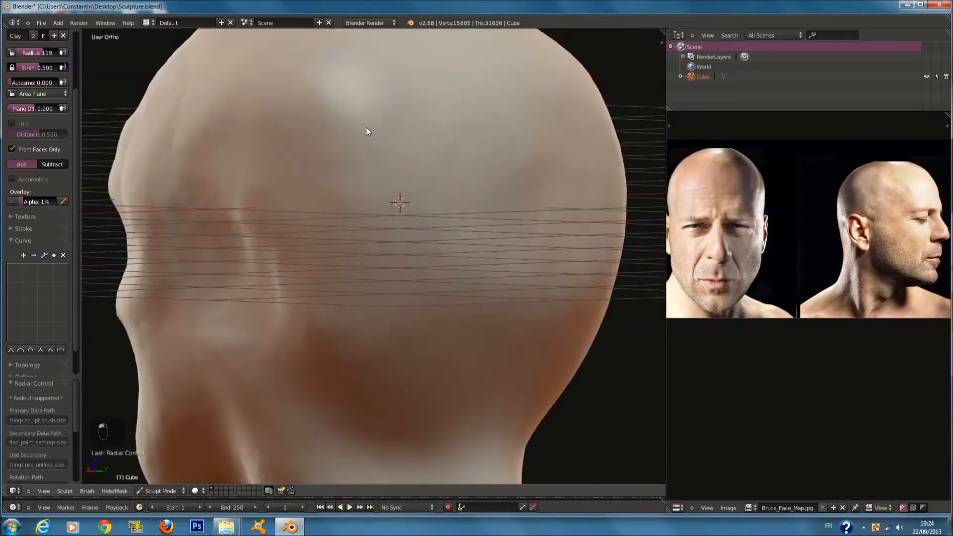
- Add Clay volume to the upper side of the skull, adjusting the brush radius between strokes
mouse_move(268, 118)
middle_mouse_down()
mouse_move(315, 110)
mouse_move(403, 150)
middle_mouse_up()
mouse_move(355, 149)
left_mouse_down()
mouse_move(312, 196)
mouse_move(347, 138)
left_mouse_up()
mouse_move(348, 138)
middle_mouse_down()
mouse_move(397, 160)
mouse_move(444, 200)
middle_mouse_up()
key("f")
left_click(414, 166)
scroll(418, 180, "up", 7, "shift")
key("f")
left_click(440, 200)
left_click_drag(481, 210, 397, 196)
- Try another Clay stroke on the upper skull and undo it
middle_click_drag(397, 196, 478, 212)
left_click_drag(478, 212, 448, 172)
middle_click_drag(448, 172, 448, 171)
key("ctrl+z")
- Set the Clay brush radius to 145 and round out the upper side of the skull
scroll(448, 171, "up", 1)
key("f")
left_click(446, 171)
middle_click_drag(380, 207, 472, 241)
left_click_drag(472, 240, 510, 221)
mouse_move(509, 220)
middle_mouse_down()
mouse_move(422, 222)
mouse_move(348, 183)
middle_mouse_up()
scroll(347, 183, "down", 2)
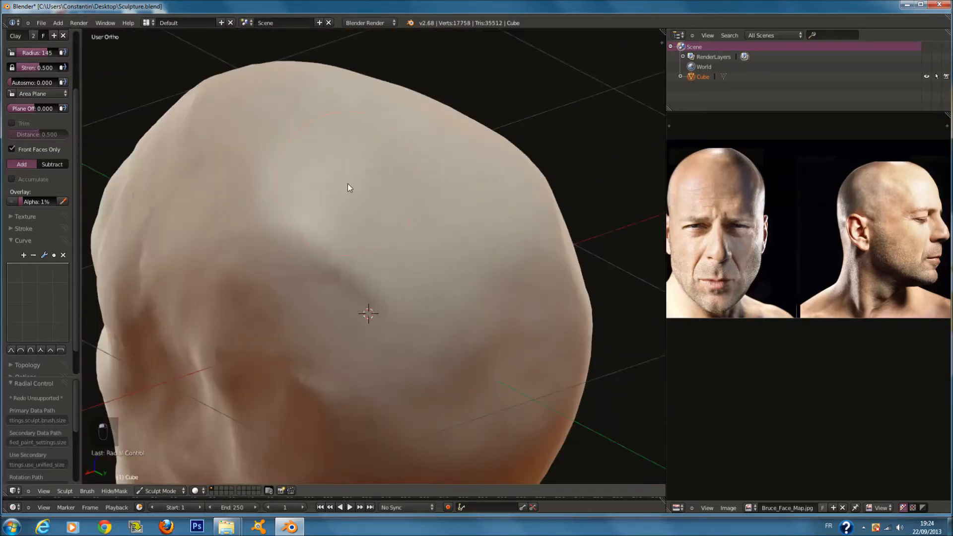
- Add Clay strokes around the jaw and upper neck with the radius 145 brush
scroll(344, 208, "down", 4)
mouse_move(409, 243)
middle_mouse_down()
mouse_move(468, 195)
mouse_move(530, 231)
mouse_move(439, 328)
mouse_move(460, 289)
mouse_move(439, 189)
middle_mouse_up()
scroll(439, 189, "up", 3)
scroll(439, 189, "up", 4, "shift")
scroll(438, 184, "up", 4)
scroll(438, 187, "down", 4)
scroll(438, 190, "up", 5, "shift")
scroll(429, 239, "up", 2)
mouse_move(430, 234)
left_mouse_down()
mouse_move(438, 236)
mouse_move(406, 243)
left_mouse_up()
scroll(407, 246, "down", 3)
middle_click_drag(407, 252, 404, 300)
scroll(404, 298, "up", 5)
mouse_move(395, 258)
left_mouse_down()
mouse_move(334, 249)
mouse_move(372, 294)
mouse_move(397, 238)
left_mouse_up()
scroll(37, 199, "up", 5)
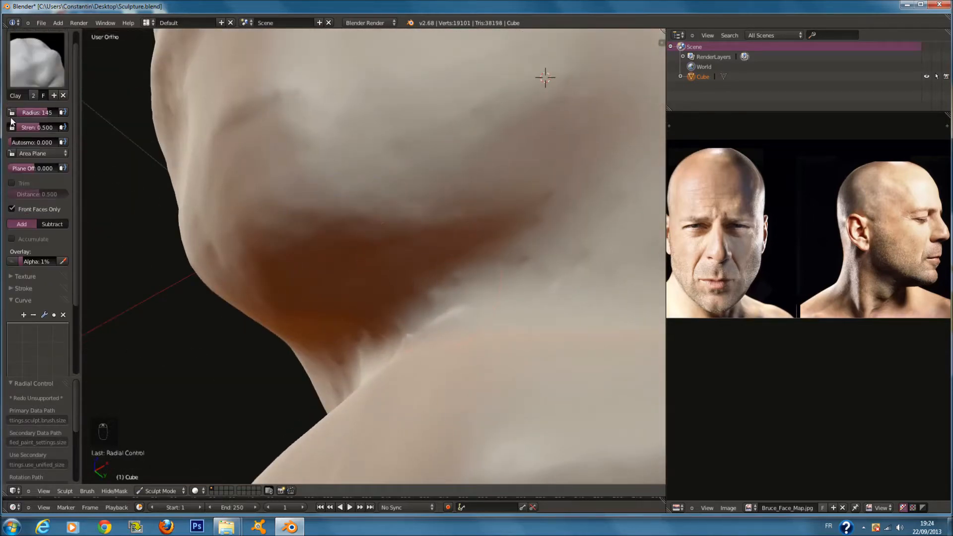
- Switch to the Crease brush with a radius of 48 and cut along the rear edge of the jaw
left_click(37, 75)
left_click(189, 130)
key("f")
left_click(517, 213)
middle_click_drag(516, 213, 511, 231)
key("f")
left_click(450, 252)
key("f")
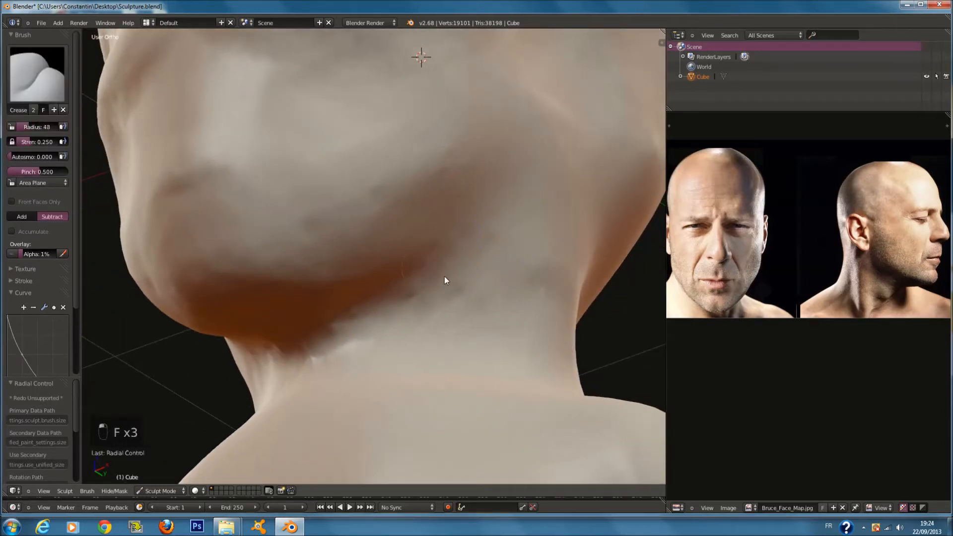
left_click(443, 246)
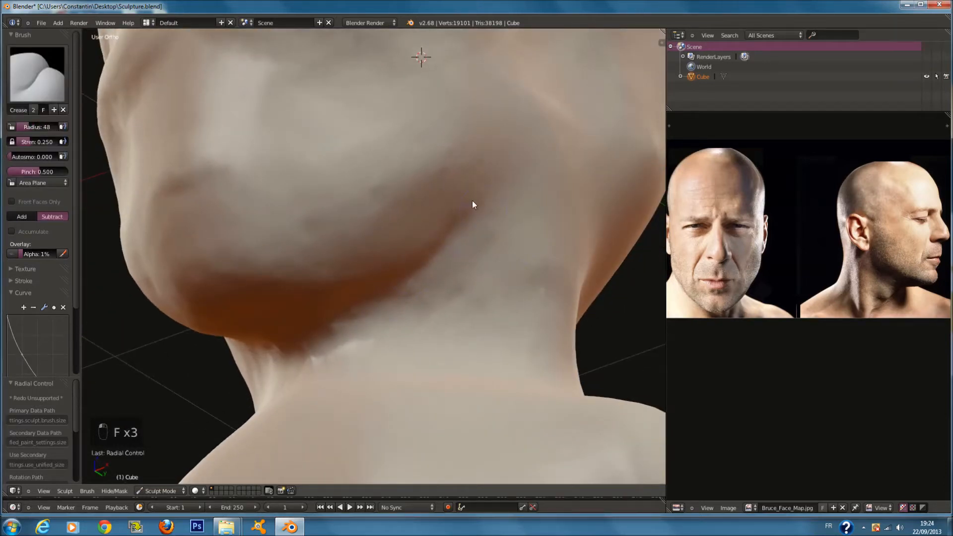
- Set the Crease brush radius to 63 and carve the jawline from under the chin toward the ear
middle_click_drag(351, 344, 378, 338)
scroll(388, 312, "up", 1)
key("f")
left_click(395, 312)
left_click_drag(268, 362, 415, 331)
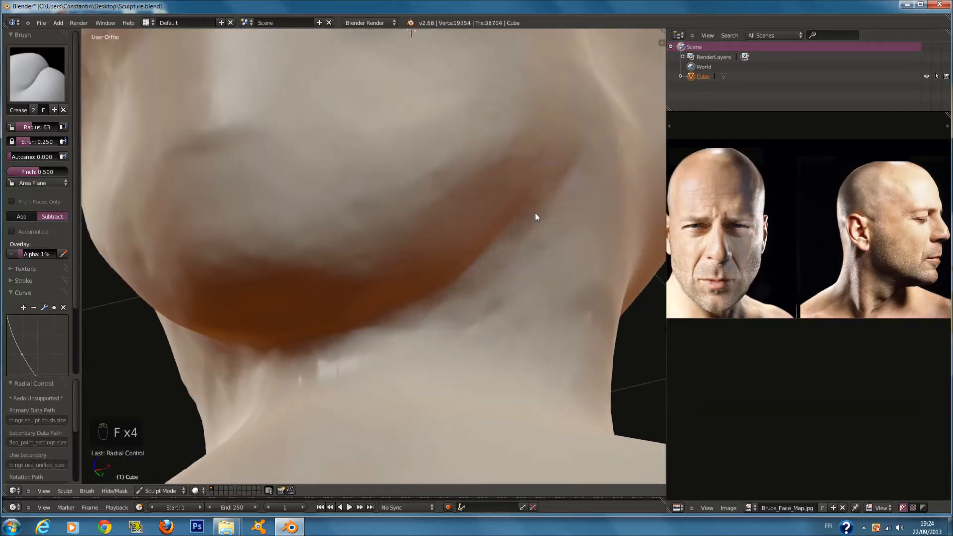
- Define the jaw corner against the side reference photo and crease under the chin at a radius of 108
mouse_move(546, 177)
middle_mouse_down()
mouse_move(500, 252)
mouse_move(387, 228)
middle_mouse_up()
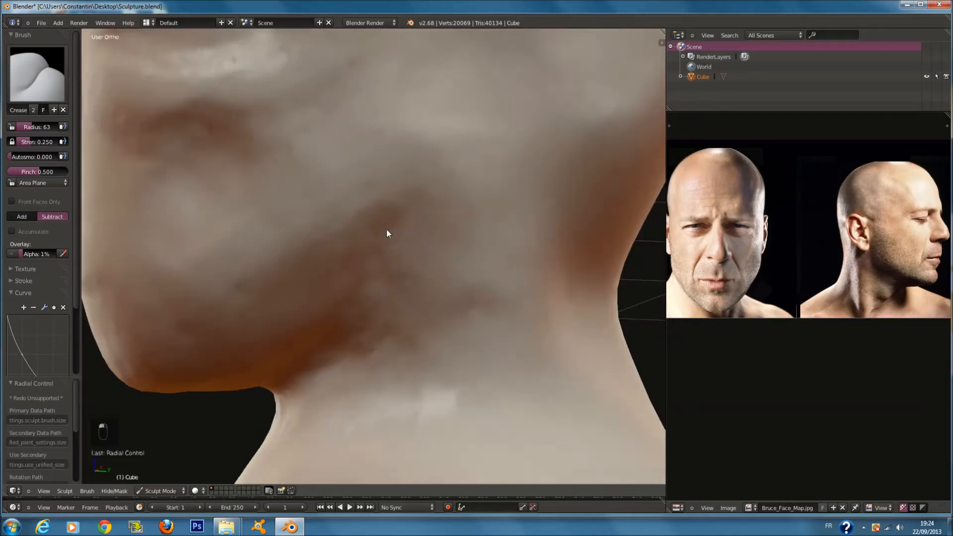
scroll(855, 275, "up", 4)
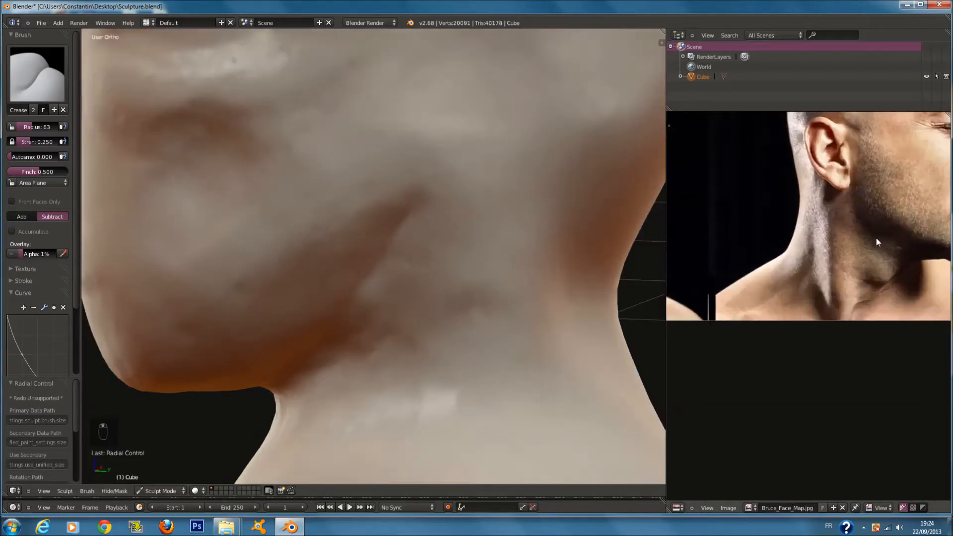
middle_click_drag(869, 217, 855, 239)
scroll(450, 262, "down", 2)
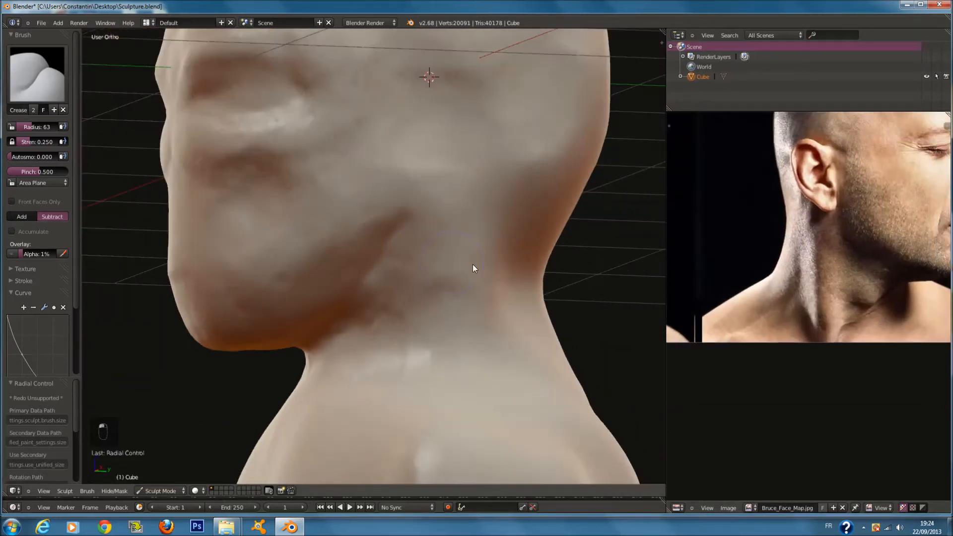
key("KP_3")
key("f")
scroll(394, 248, "up", 4)
key("f")
left_click(338, 325)
mouse_move(265, 398)
left_mouse_down()
mouse_move(261, 376)
mouse_move(233, 401)
left_mouse_up()
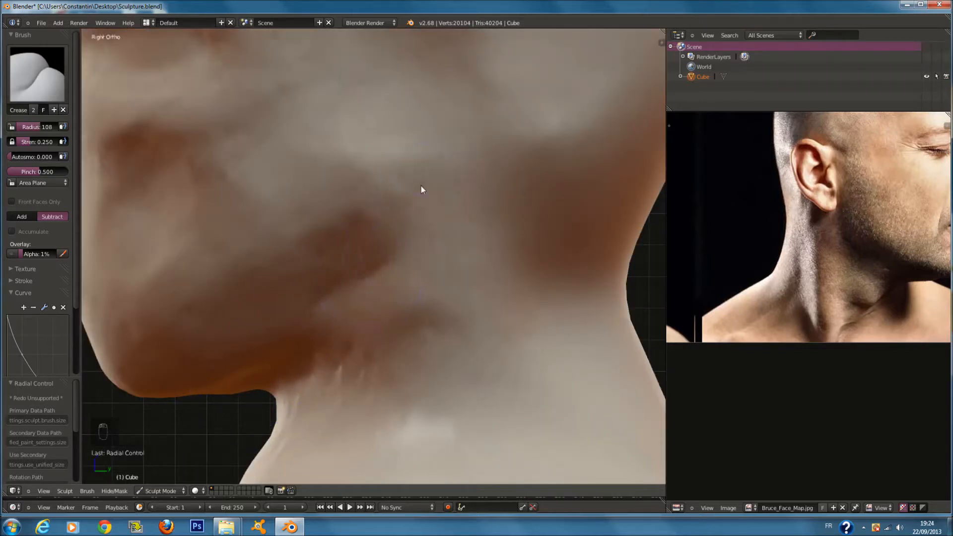
- Deepen the crease along the jawline from the jaw corner toward the chin
mouse_move(415, 240)
middle_mouse_down()
mouse_move(458, 229)
mouse_move(489, 199)
middle_mouse_up()
key("f")
left_click(466, 228)
left_click_drag(385, 266, 299, 336)
middle_click_drag(298, 336, 350, 305)
scroll(350, 305, "up", 4)
key("f")
left_click(344, 305)
mouse_move(344, 305)
left_mouse_down()
mouse_move(353, 314)
mouse_move(316, 307)
mouse_move(469, 259)
mouse_move(378, 271)
mouse_move(488, 240)
mouse_move(323, 313)
mouse_move(256, 325)
left_mouse_up()
- Carve the whole jawline from the chin up to the ear area with the Crease brush at radius 103
key("f")
left_click(297, 306)
middle_click_drag(255, 325, 323, 326)
key("f")
left_click(340, 328)
mouse_move(299, 362)
left_mouse_down()
mouse_move(395, 255)
mouse_move(511, 166)
mouse_move(470, 208)
left_mouse_up()
- Reduce the Crease brush radius to 98 and sharpen the rear corner of the jaw
scroll(582, 157, "down", 3)
scroll(582, 158, "up", 5)
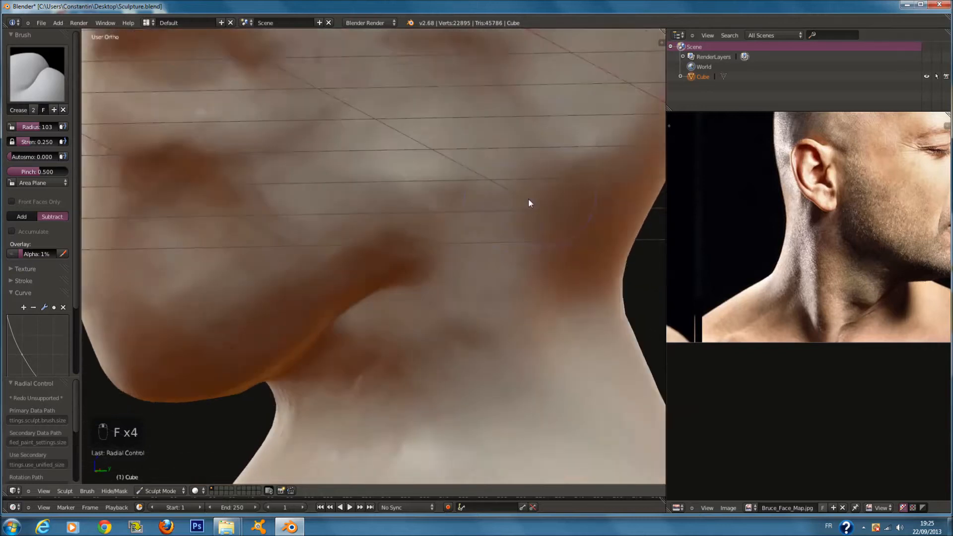
key("f")
left_click(457, 253)
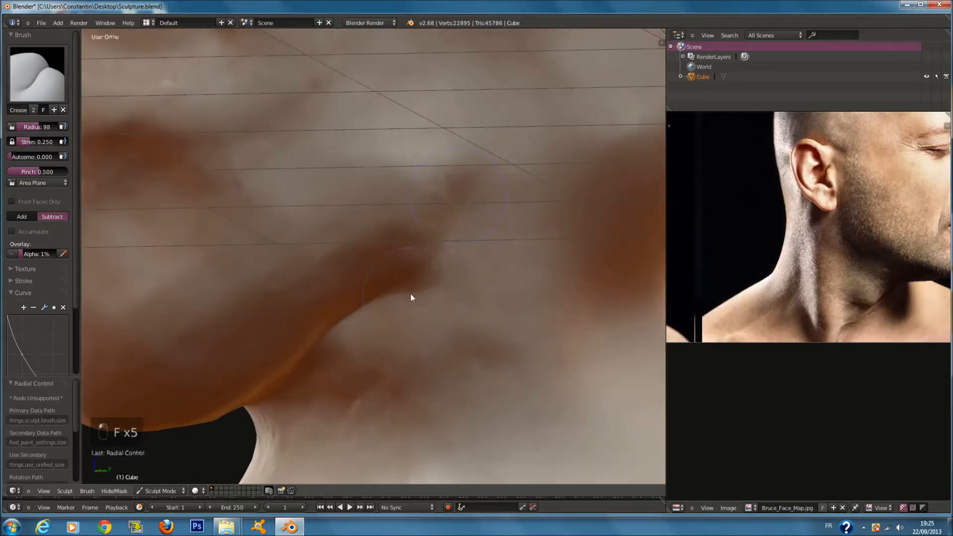
- Switch to the Grab brush, adjust its radius, and reshape the side of the jaw
left_click(37, 74)
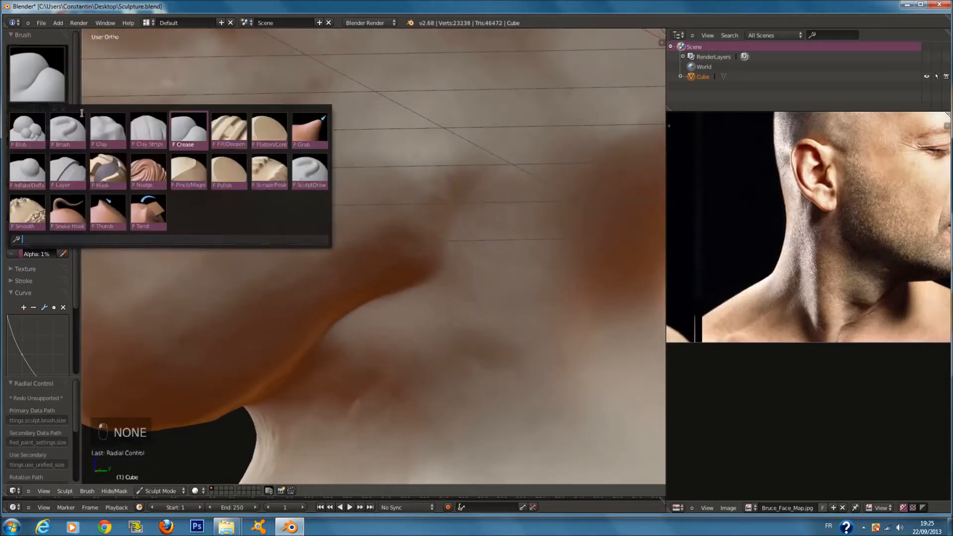
left_click(308, 134)
scroll(359, 240, "down", 2)
scroll(359, 239, "down", 1)
key("f")
mouse_move(359, 240)
middle_mouse_down()
mouse_move(400, 238)
mouse_move(457, 258)
mouse_move(428, 260)
mouse_move(477, 245)
middle_mouse_up()
left_click(424, 238)
key("f")
left_click(468, 276)
key("f")
left_click(498, 232)
left_click_drag(499, 232, 484, 256)
- Set the Grab brush radius to 200 and slightly reshape the front of the lower face
mouse_move(484, 255)
middle_mouse_down()
mouse_move(474, 296)
mouse_move(477, 287)
middle_mouse_up()
key("f")
left_click(474, 294)
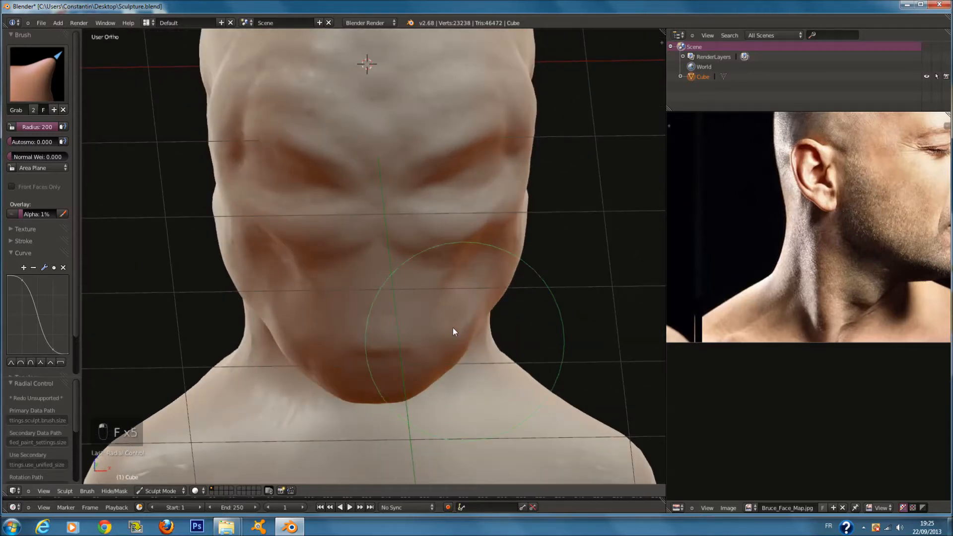
middle_click_drag(453, 332, 221, 276)
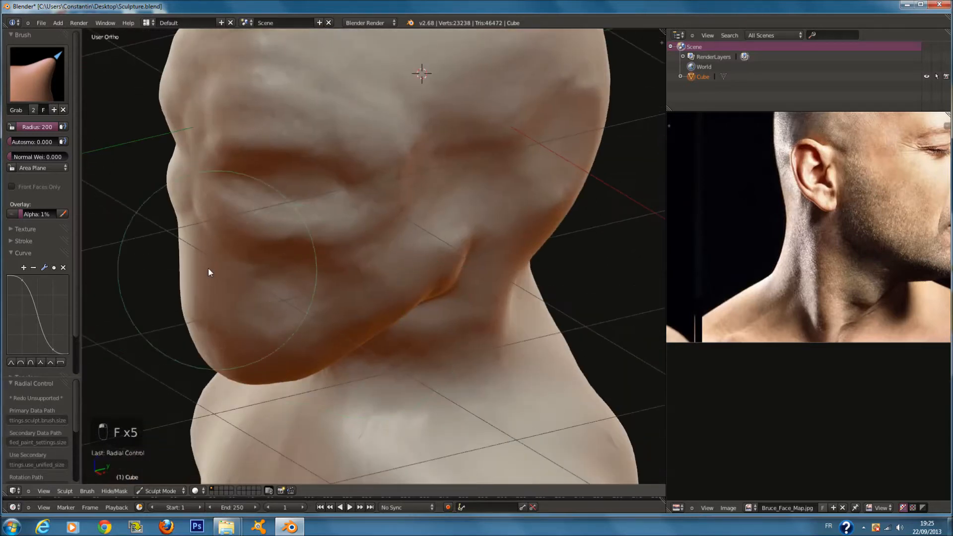
left_click_drag(207, 284, 210, 282)
middle_click_drag(210, 282, 280, 247)
scroll(394, 228, "down", 5)
- Save Sculpture.blend and compare the head's side and front views with the reference photos
key("ctrl+s")
left_click(475, 255)
key("KP_3")
scroll(695, 343, "down", 3)
middle_click_drag(695, 342, 830, 302)
scroll(805, 306, "up", 2)
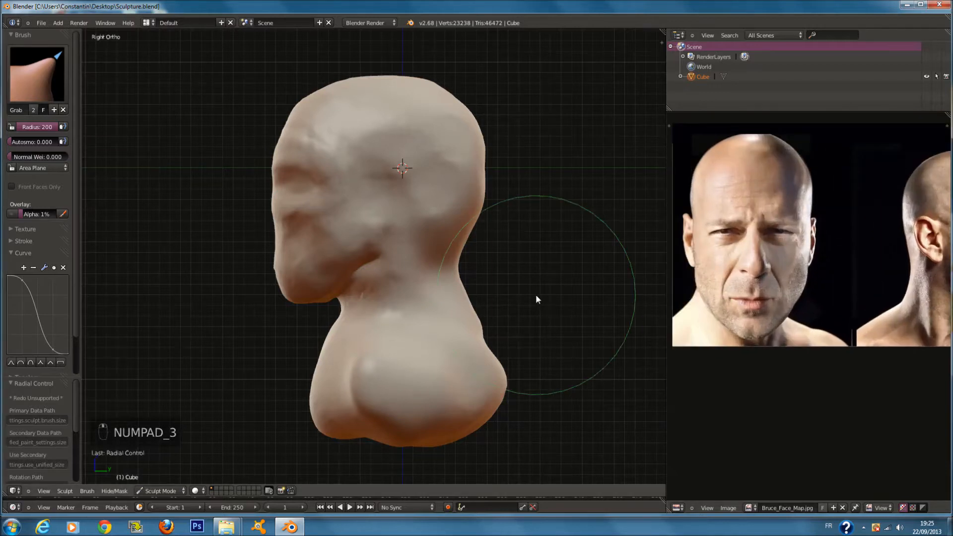
key("KP_1")
scroll(433, 127, "up", 1)
middle_click_drag(911, 254, 810, 258)
scroll(180, 107, "up", 4, "shift")
- Switch to the Clay Strips brush with a radius of 107 and lay down the first nose volume in front view
left_click(40, 77)
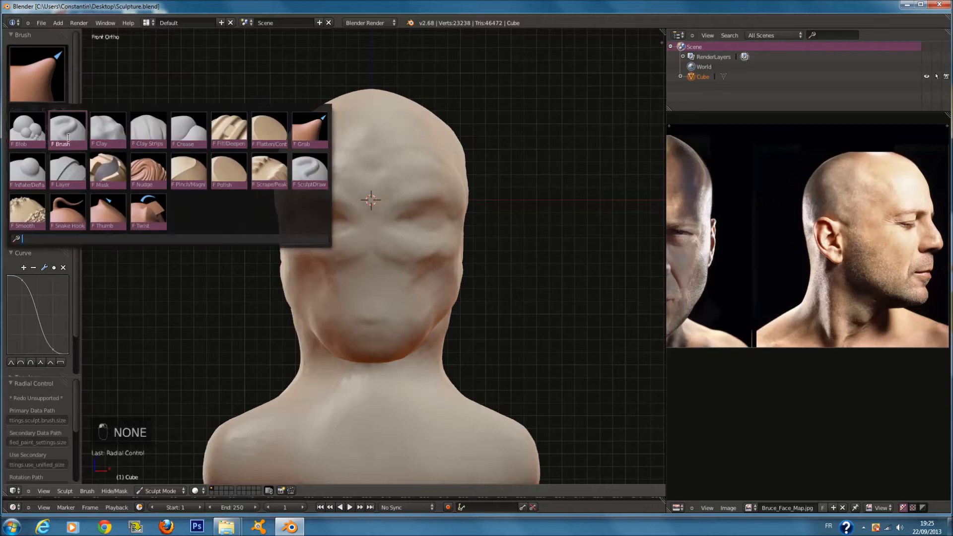
left_click(150, 130)
scroll(245, 151, "up", 6)
key("f")
left_click(328, 212)
scroll(327, 211, "down", 2, "shift")
key("f")
left_click(379, 214)
mouse_move(367, 230)
left_mouse_down()
mouse_move(364, 207)
mouse_move(382, 209)
left_mouse_up()
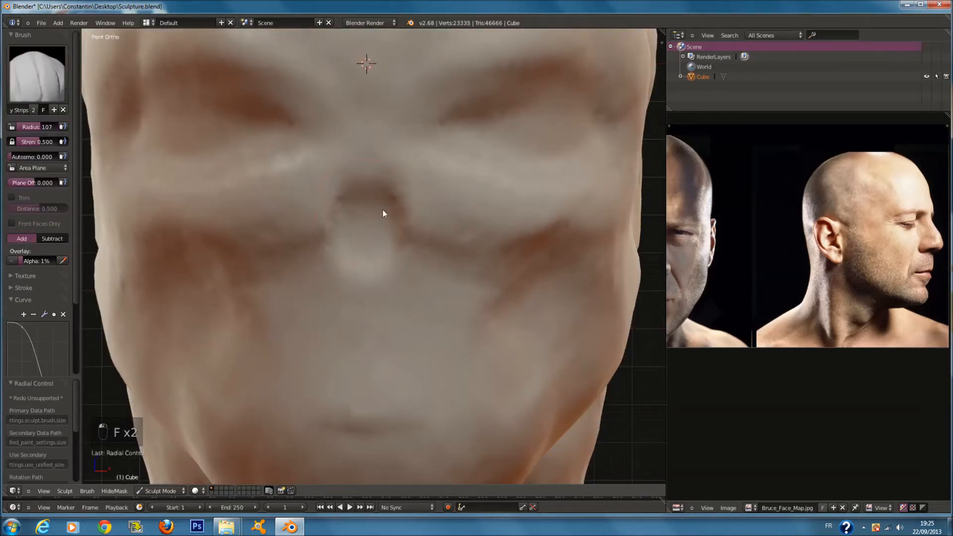
- Lay down more Clay Strips strokes to extend and widen the nose volume, using radius 95 and 72
scroll(382, 209, "down", 2, "shift")
key("f")
scroll(358, 203, "up", 2)
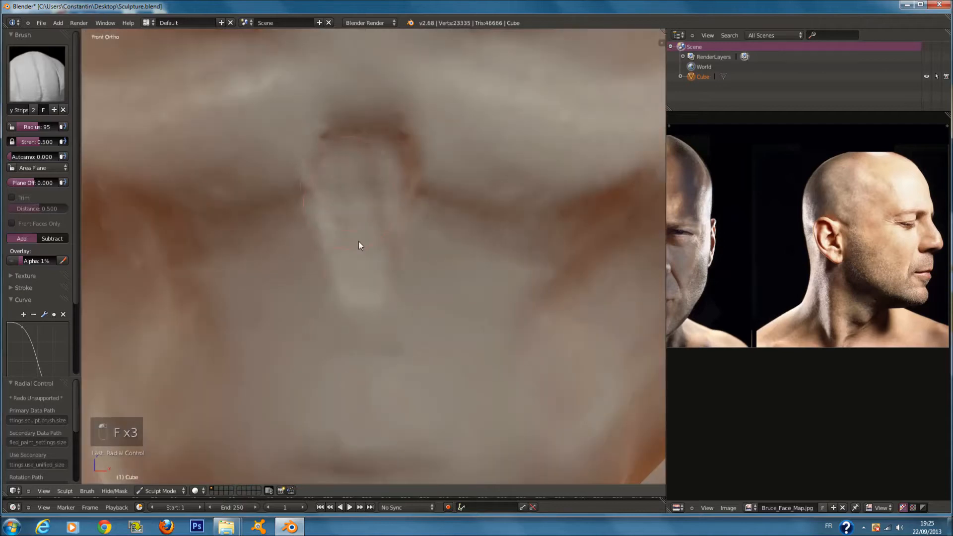
left_click_drag(358, 242, 387, 270)
mouse_move(307, 168)
left_mouse_down()
mouse_move(330, 196)
mouse_move(308, 154)
mouse_move(291, 178)
mouse_move(378, 223)
left_mouse_up()
scroll(378, 222, "down", 8)
scroll(378, 223, "up", 3)
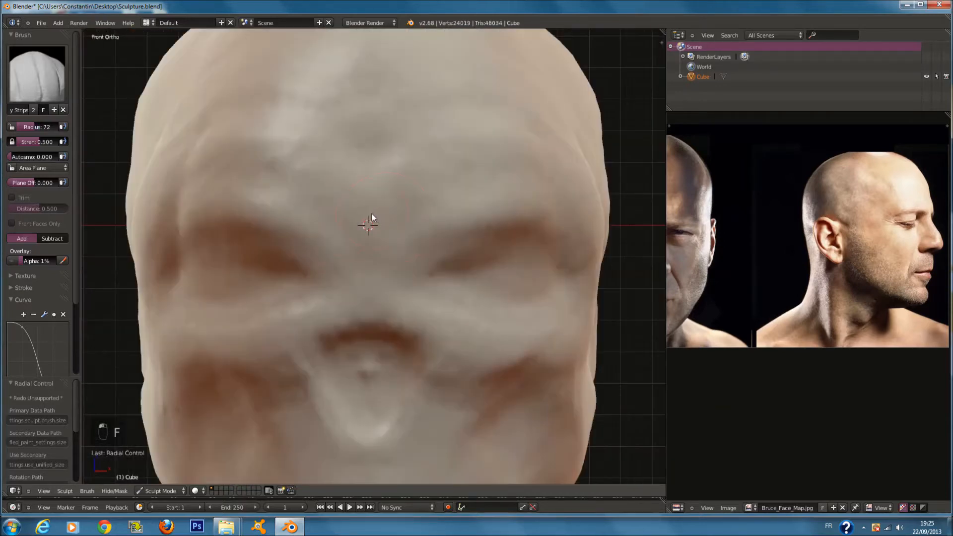
- Set the Clay Strips radius to 97 and lay a stroke along the area beneath the eye socket
scroll(372, 217, "up", 4)
middle_click_drag(349, 412, 348, 255, "shift")
scroll(349, 255, "down", 1)
key("f")
left_click(412, 235)
key("f")
left_click(448, 208)
mouse_move(448, 207)
middle_mouse_down()
mouse_move(415, 205)
mouse_move(409, 194)
middle_mouse_up()
scroll(409, 194, "down", 6)
scroll(410, 195, "up", 5)
middle_click_drag(387, 304, 395, 182, "shift")
key("f")
left_click(403, 183)
mouse_move(404, 103)
middle_mouse_down("shift")
mouse_move(401, 160)
mouse_move(415, 135)
mouse_move(426, 197)
middle_mouse_up("shift")
scroll(402, 160, "up", 3)
scroll(415, 136, "down", 2)
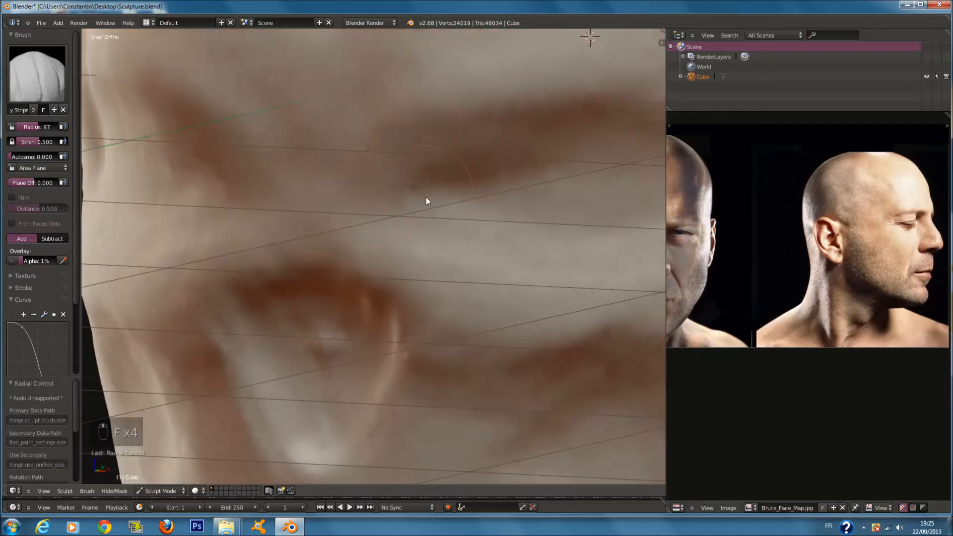
mouse_move(420, 203)
left_mouse_down()
mouse_move(384, 227)
mouse_move(417, 221)
mouse_move(403, 206)
mouse_move(510, 255)
left_mouse_up()
- Set the Clay Strips radius to 127 and build up the cheekbone below the eye
middle_click_drag(592, 233, 465, 233, "shift")
key("f")
left_click(474, 217)
mouse_move(450, 260)
left_mouse_down()
mouse_move(454, 193)
mouse_move(350, 270)
left_mouse_up()
mouse_move(344, 236)
left_mouse_down()
mouse_move(323, 319)
mouse_move(273, 293)
mouse_move(366, 264)
mouse_move(478, 248)
left_mouse_up()
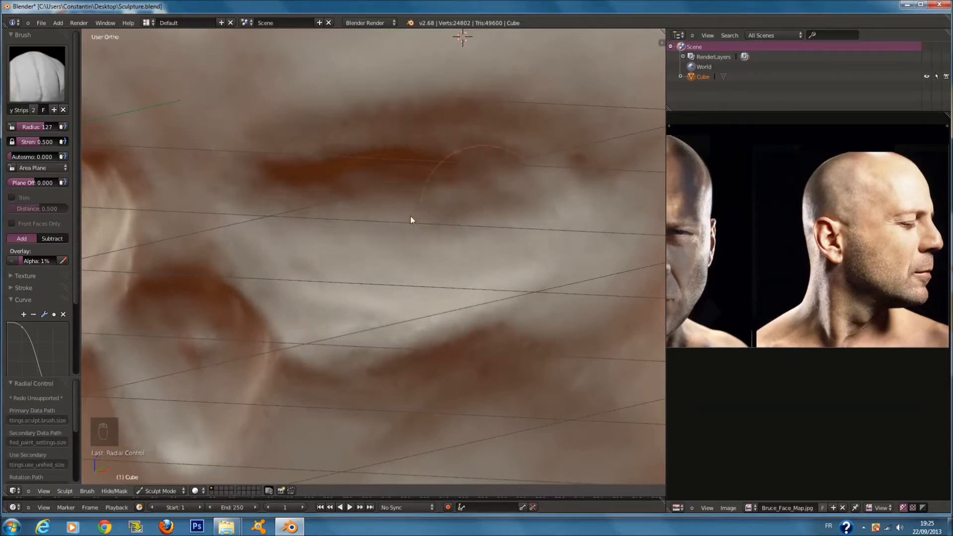
- Resize the Clay Strips brush and add volume from the cheekbone down toward the mouth corner
scroll(437, 217, "down", 5)
mouse_move(437, 218)
middle_mouse_down()
mouse_move(418, 166)
mouse_move(422, 192)
middle_mouse_up()
scroll(449, 198, "up", 1)
key("f")
left_click(445, 201)
middle_click_drag(446, 244, 446, 253)
scroll(452, 278, "up", 4)
left_click_drag(397, 331, 325, 434)
- Readjust the Clay Strips radius in a three-quarter view and add another stroke down the cheek
scroll(320, 424, "down", 3)
mouse_move(370, 397)
middle_mouse_down()
mouse_move(339, 387)
mouse_move(400, 377)
mouse_move(407, 357)
middle_mouse_up()
scroll(340, 387, "up", 1)
key("f")
left_click(329, 386)
key("f")
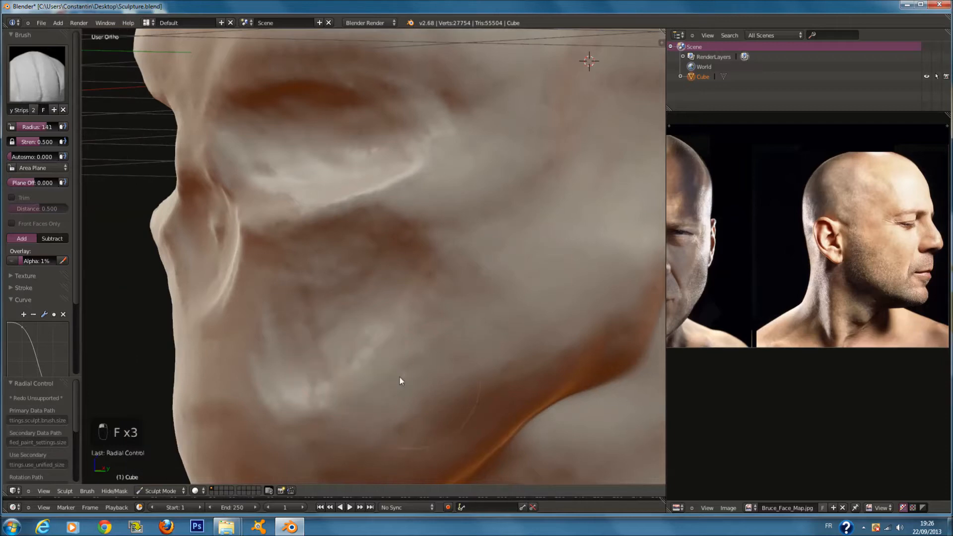
left_click(410, 380)
scroll(357, 288, "down", 4, "shift")
left_click_drag(377, 284, 350, 340)
- Set the Clay Strips radius to 96 and add clay to the neck just below the jaw angle
scroll(389, 306, "down", 3)
mouse_move(389, 307)
middle_mouse_down()
mouse_move(365, 319)
mouse_move(323, 291)
mouse_move(446, 306)
middle_mouse_up()
scroll(445, 306, "up", 1)
key("f")
left_click(514, 258)
mouse_move(526, 258)
middle_mouse_down()
mouse_move(514, 282)
mouse_move(499, 245)
middle_mouse_up()
scroll(514, 282, "up", 1)
key("f")
left_click(494, 282)
key("f")
left_click(495, 246)
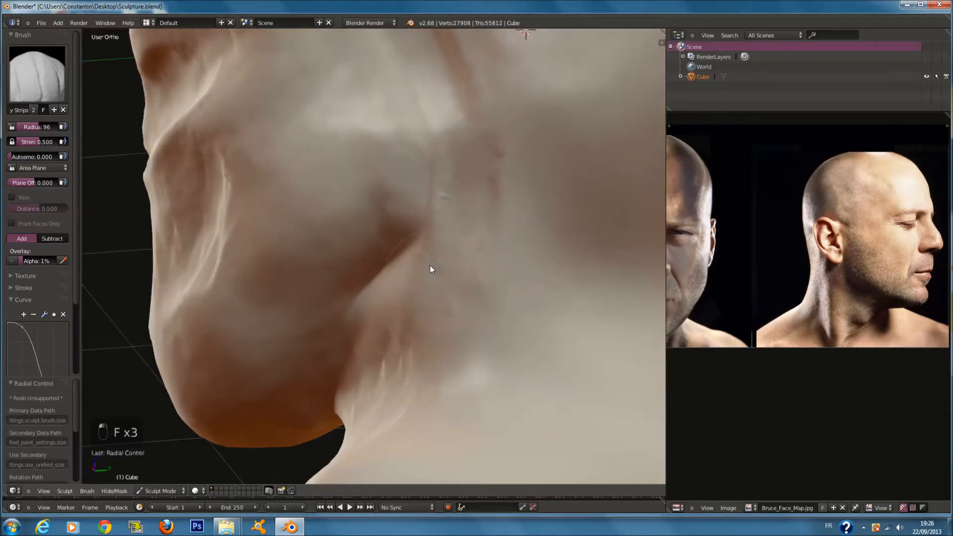
left_click_drag(381, 332, 398, 339)
- Build up the muscle on the side of the neck behind the jaw, bringing the Clay Strips radius to 81
mouse_move(407, 344)
middle_mouse_down()
mouse_move(477, 358)
mouse_move(459, 368)
mouse_move(421, 363)
mouse_move(437, 341)
mouse_move(387, 273)
mouse_move(489, 298)
mouse_move(477, 292)
middle_mouse_up()
scroll(477, 358, "down", 2)
key("f")
left_click(451, 360)
key("f")
left_click(533, 333)
left_click_drag(533, 333, 543, 348)
mouse_move(544, 348)
middle_mouse_down()
mouse_move(552, 365)
mouse_move(486, 369)
mouse_move(433, 335)
mouse_move(375, 352)
mouse_move(426, 347)
mouse_move(364, 217)
middle_mouse_up()
key("f")
left_click(362, 217)
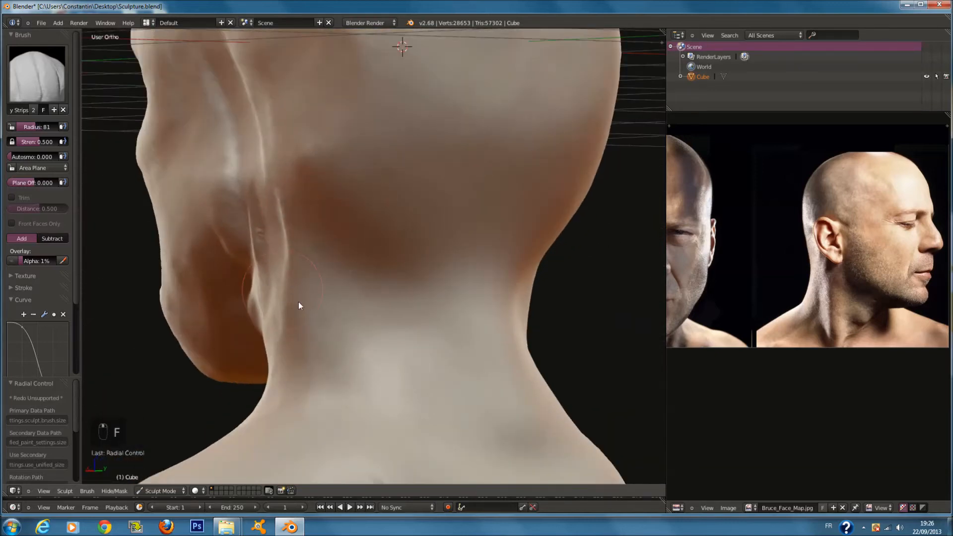
left_click_drag(299, 306, 305, 326)
- Add a final neck stroke with the Clay Strips radius at 111 and return to the front view
middle_click_drag(442, 343, 380, 348)
key("f")
left_click(374, 352)
left_click_drag(372, 345, 363, 351)
scroll(358, 354, "down", 2)
middle_click_drag(358, 355, 509, 357)
mouse_move(289, 224)
middle_mouse_down()
mouse_move(412, 243)
mouse_move(419, 225)
mouse_move(463, 229)
mouse_move(396, 230)
middle_mouse_up()
key("KP_1")
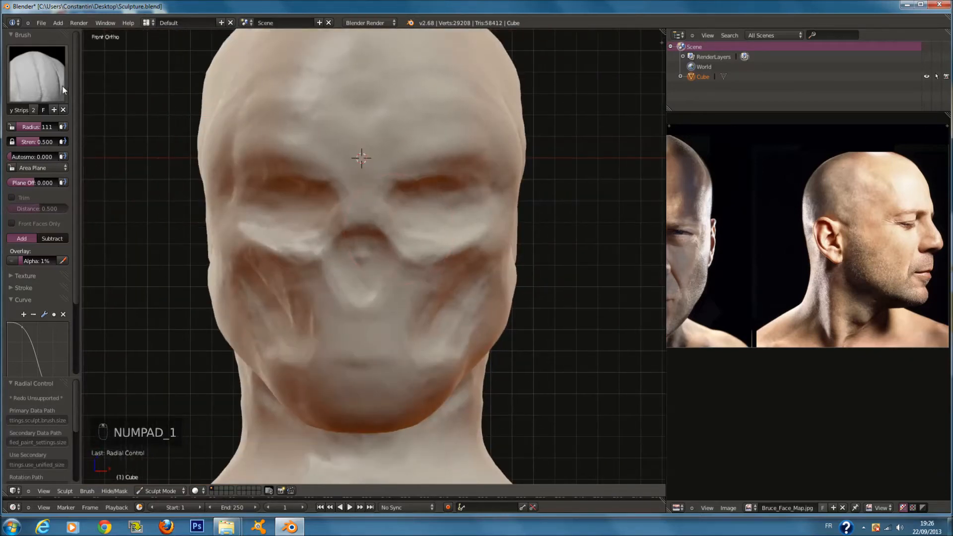
left_click(62, 87)
left_click(108, 134)
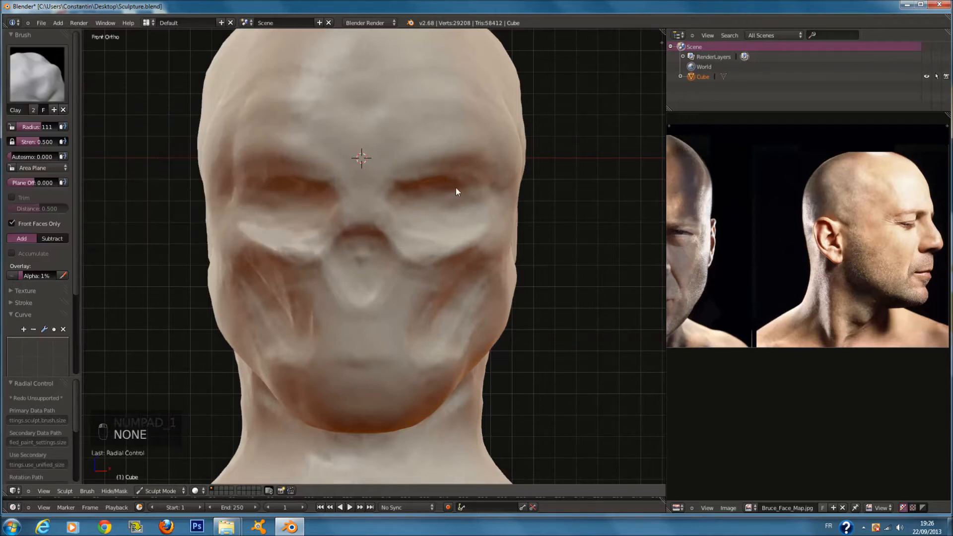
scroll(441, 182, "up", 2)
key("f")
left_click(425, 178)
scroll(425, 177, "up", 5, "shift")
scroll(425, 206, "up", 3)
key("f")
left_click(81, 98)
left_click(39, 75)
left_click(159, 132)
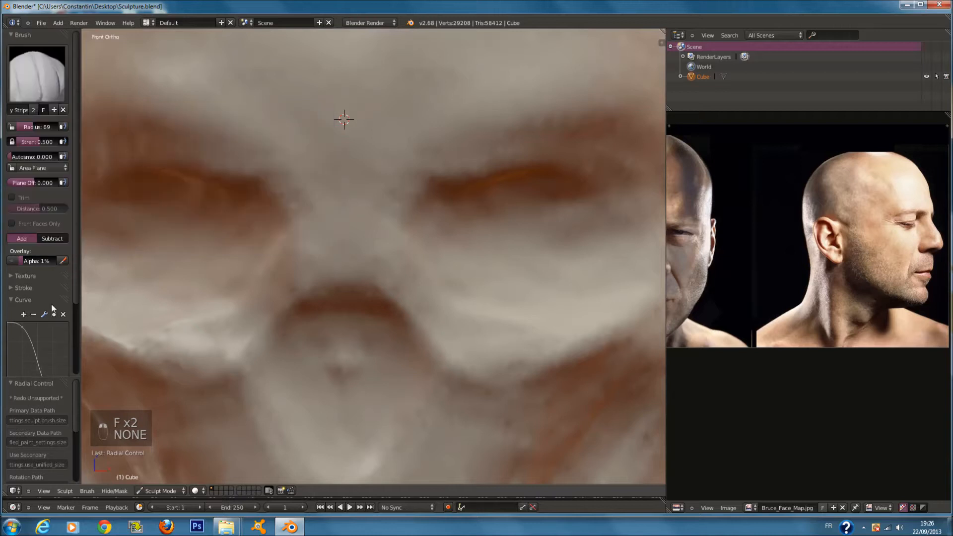
- Shape the inside of the eye sockets with Clay Strips at radius 62, then enlarge the brush to 78
scroll(58, 336, "down", 5)
scroll(27, 224, "up", 5)
key("f")
left_click(334, 203)
middle_click_drag(334, 204, 397, 199)
key("f")
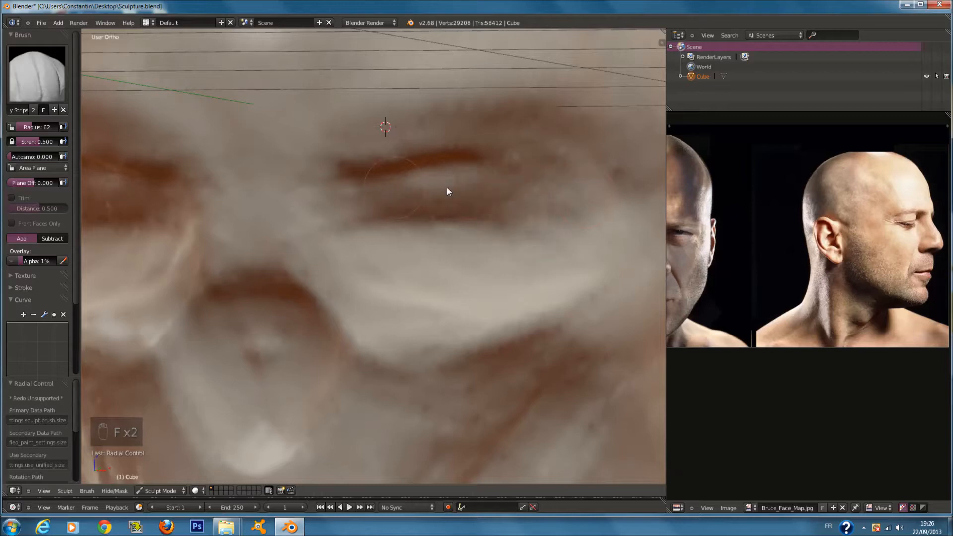
left_click(520, 226)
scroll(496, 228, "down", 6)
mouse_move(466, 228)
middle_mouse_down()
mouse_move(431, 218)
mouse_move(424, 206)
mouse_move(585, 240)
mouse_move(499, 240)
middle_mouse_up()
scroll(448, 216, "up", 4)
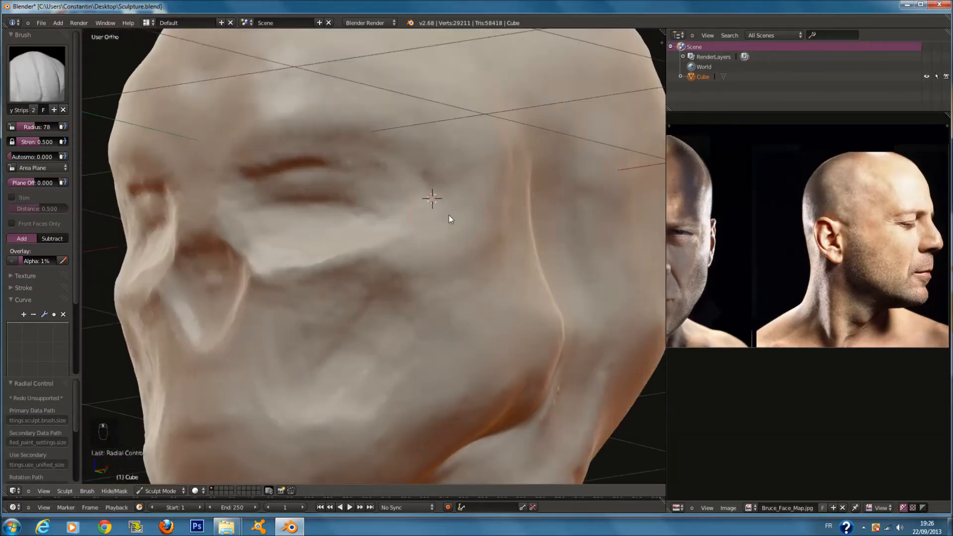
- Set the Clay Strips radius to 74, refine the eye socket and its outer corner, and return to front view
middle_click_drag(367, 203, 389, 219)
scroll(389, 219, "up", 3)
key("f")
left_click(418, 237)
key("f")
left_click(359, 167)
middle_click_drag(359, 167, 364, 204)
scroll(366, 181, "up", 1)
key("f")
left_click(370, 195)
key("f")
left_click(363, 203)
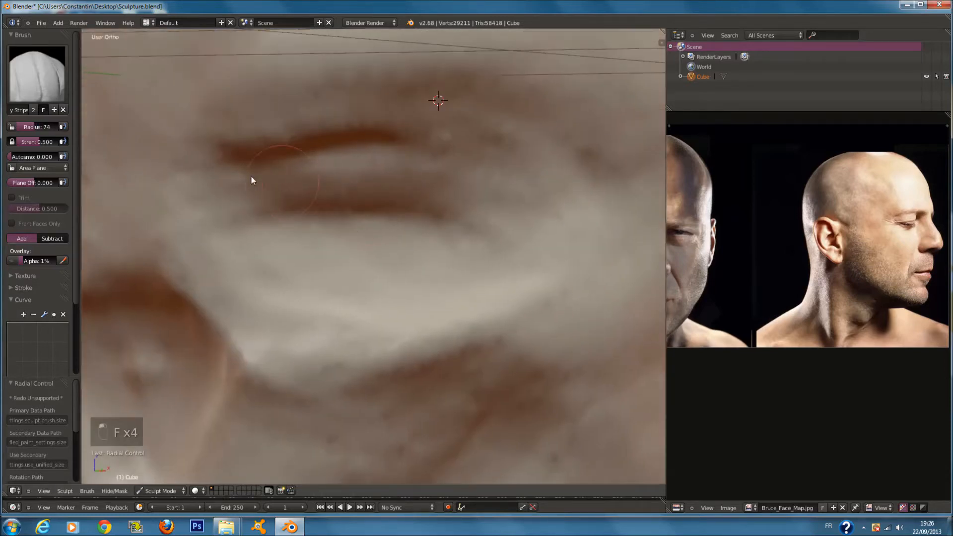
scroll(562, 243, "down", 4)
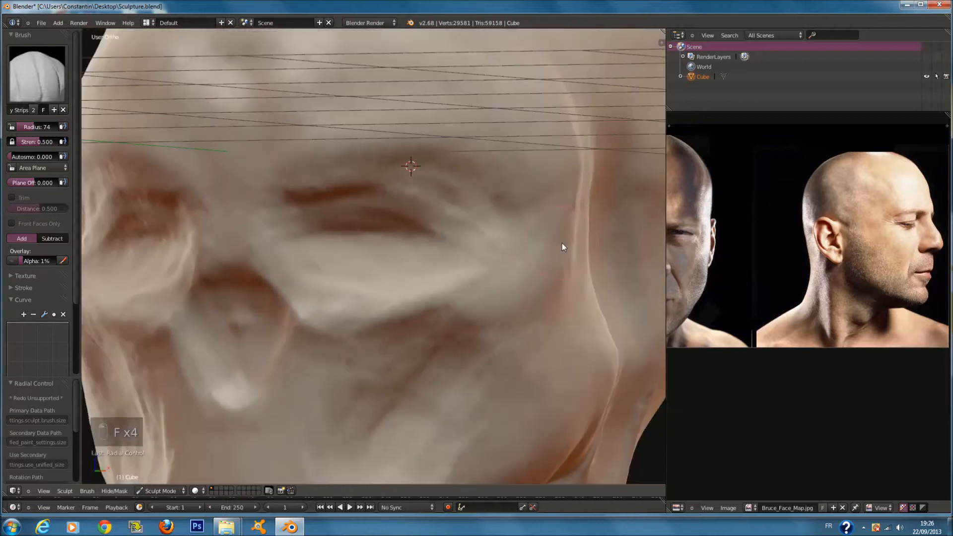
key("KP_1")
scroll(562, 248, "down", 6)
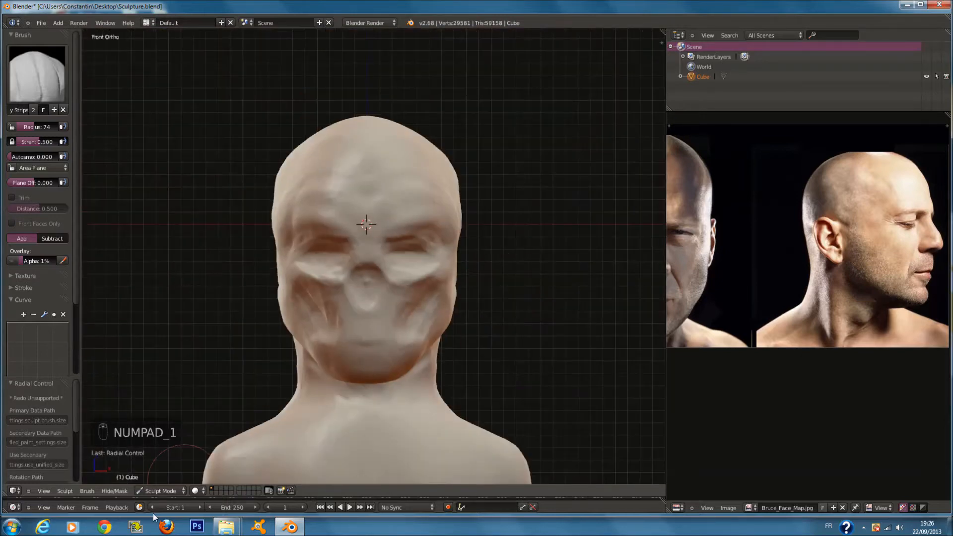
- Switch to Object Mode, center the 3D cursor, deselect the head, and add a UV sphere
left_click(158, 491)
left_click(164, 481)
key("shift+c")
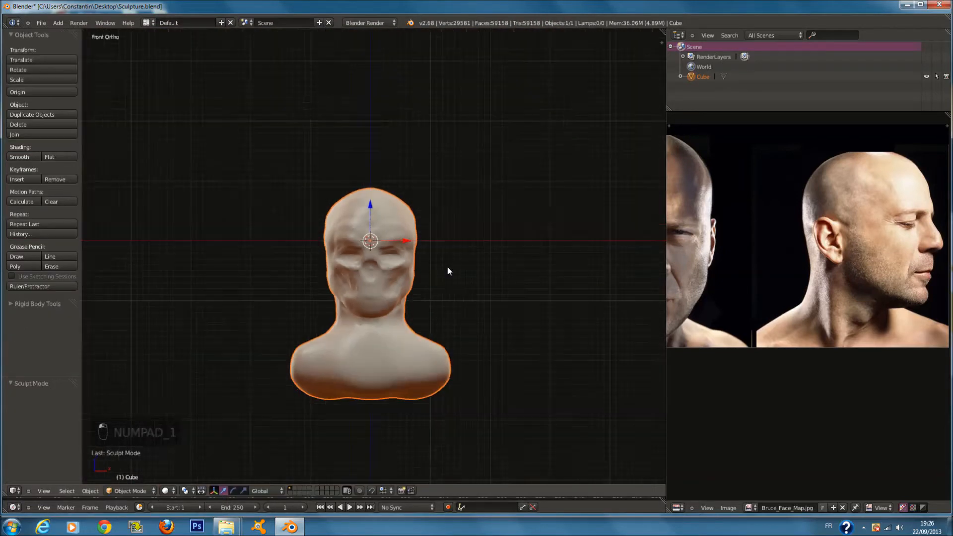
key("a")
key("shift+a")
mouse_move(419, 237)
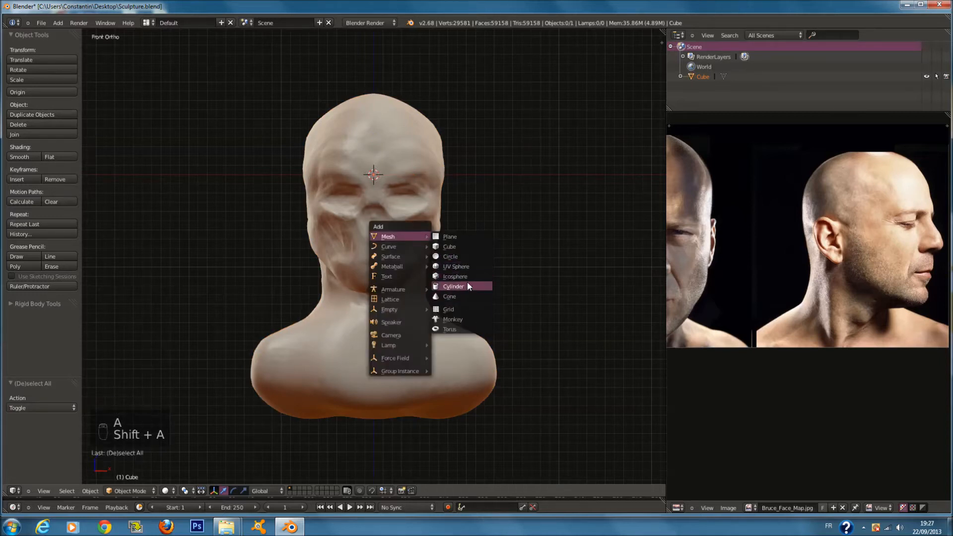
left_click(461, 266)
scroll(439, 199, "up", 2)
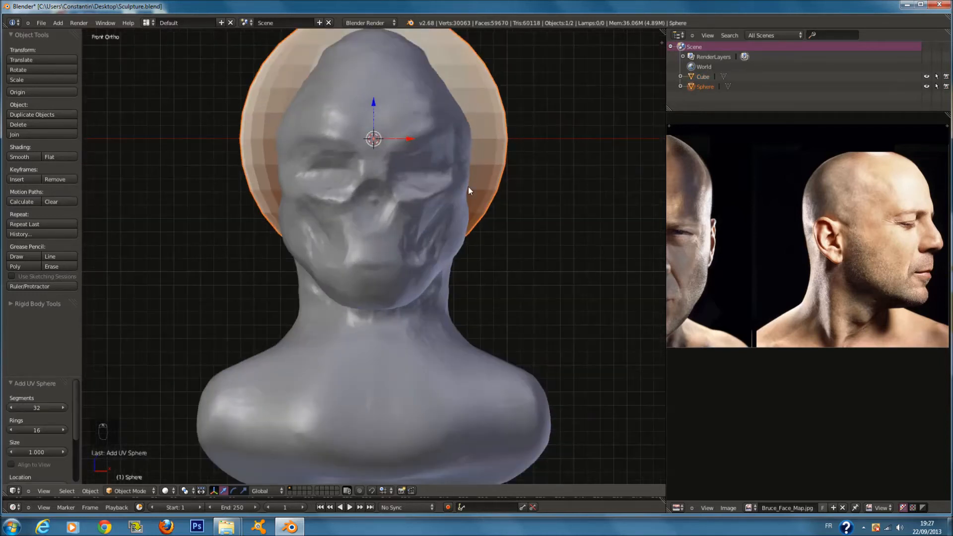
- Scale the sphere by 0.713 and rotate it 90 degrees in the right side view
key("KP_3")
key("s")
left_click(527, 156)
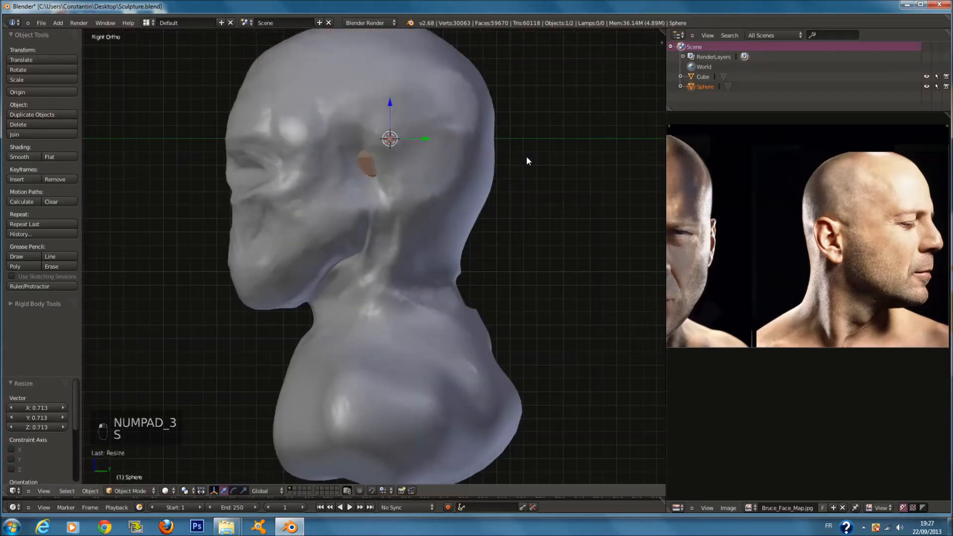
key("z")
key("r")
key("9")
key("0")
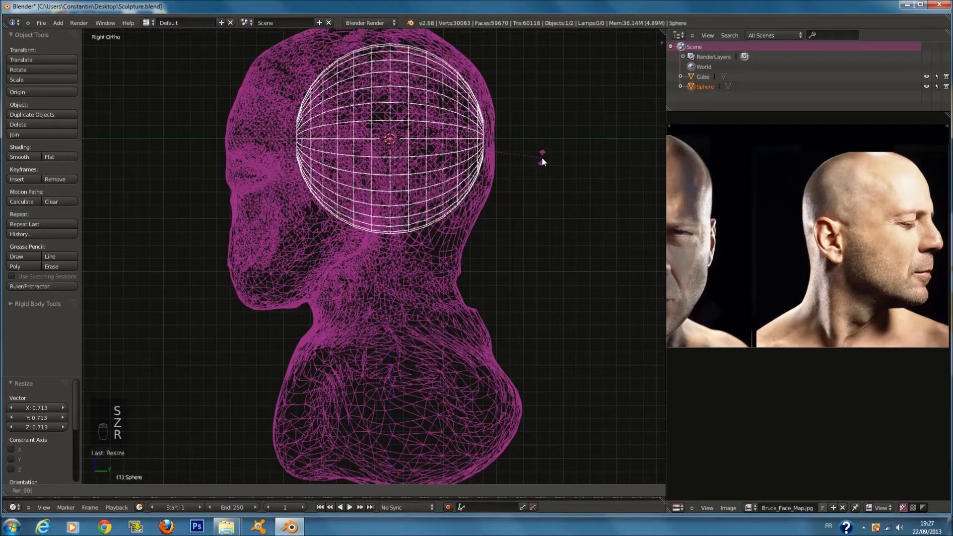
left_click(541, 156)
key("z")
- Move the sphere -1.297 along Y to the front of the face and scale it by 0.57
left_click_drag(424, 142, 237, 165)
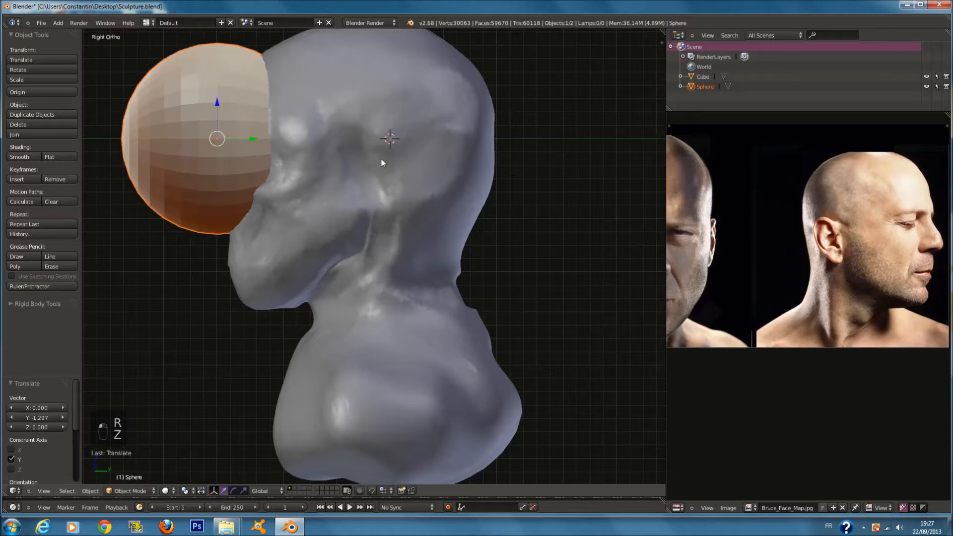
key("s")
left_click(310, 153)
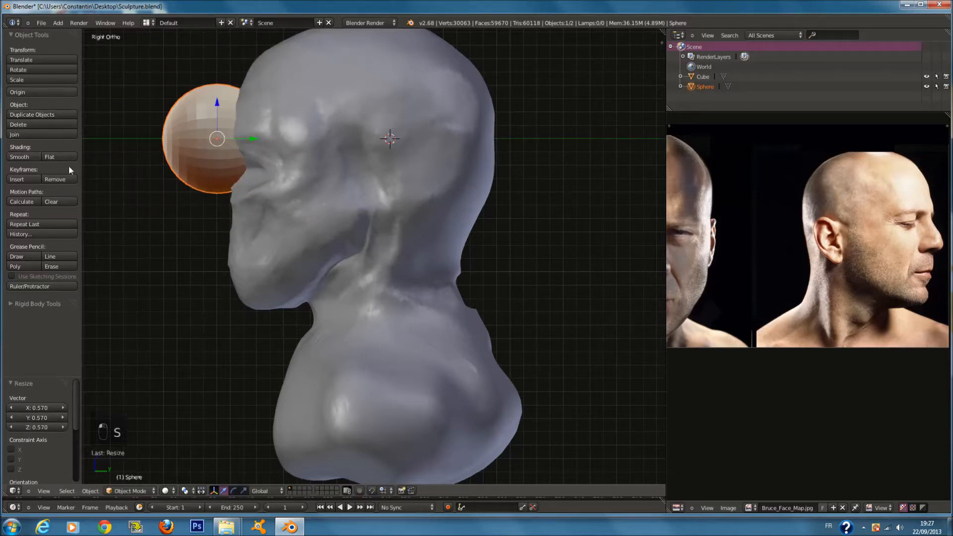
- Shade the sphere smooth and give it a Mirror modifier, replacing the reference image editor with the Properties editor
left_click(677, 508)
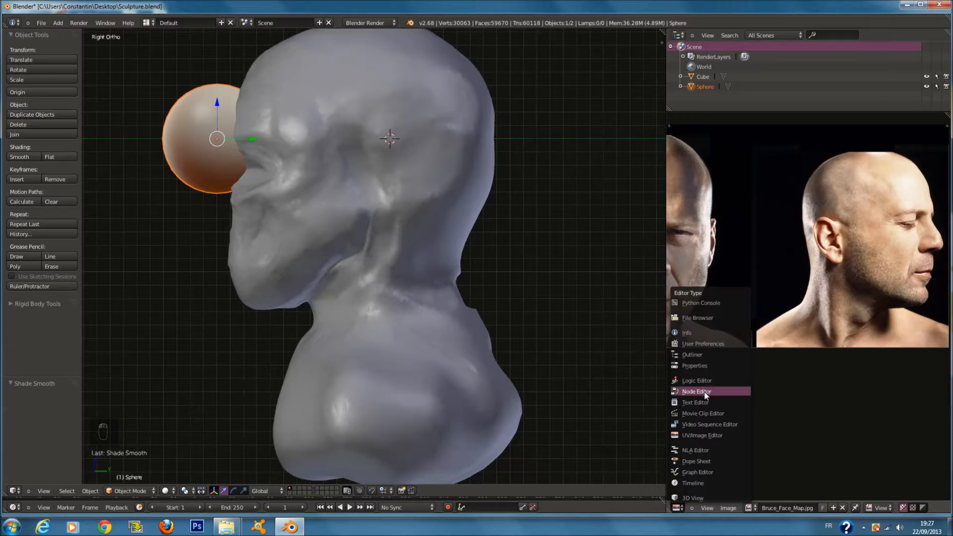
left_click(705, 365)
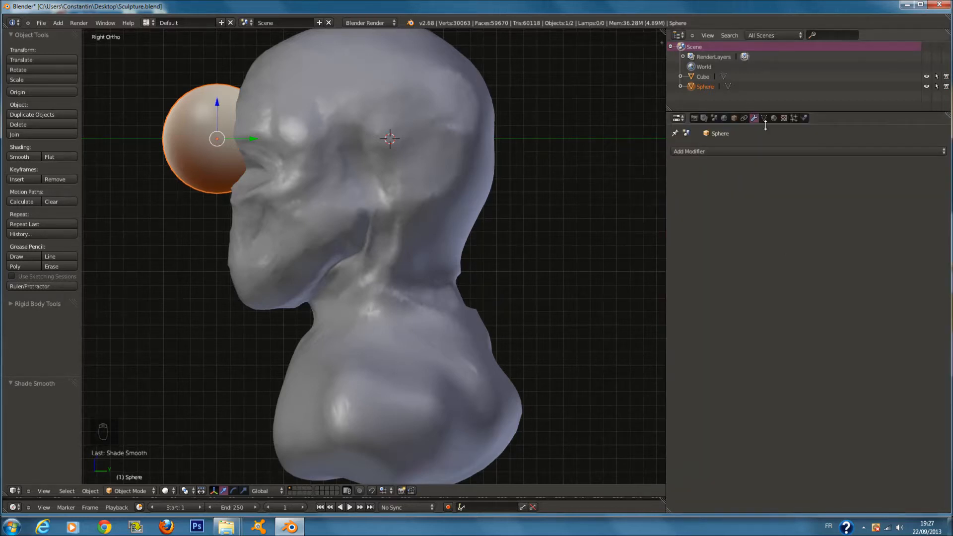
left_click(768, 152)
left_click(744, 249)
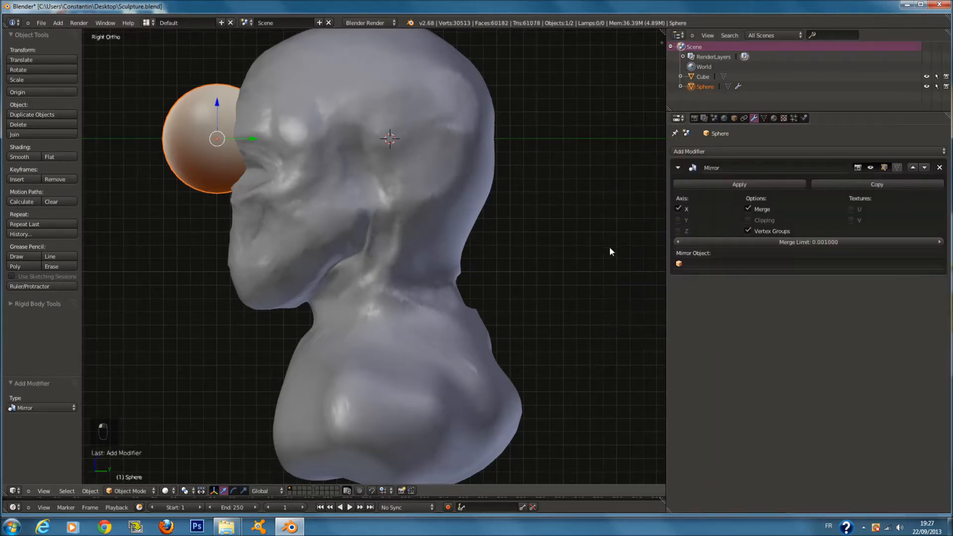
- In Edit Mode, move the sphere's mesh sideways along X in front view and scale it by 0.676
key("KP_1")
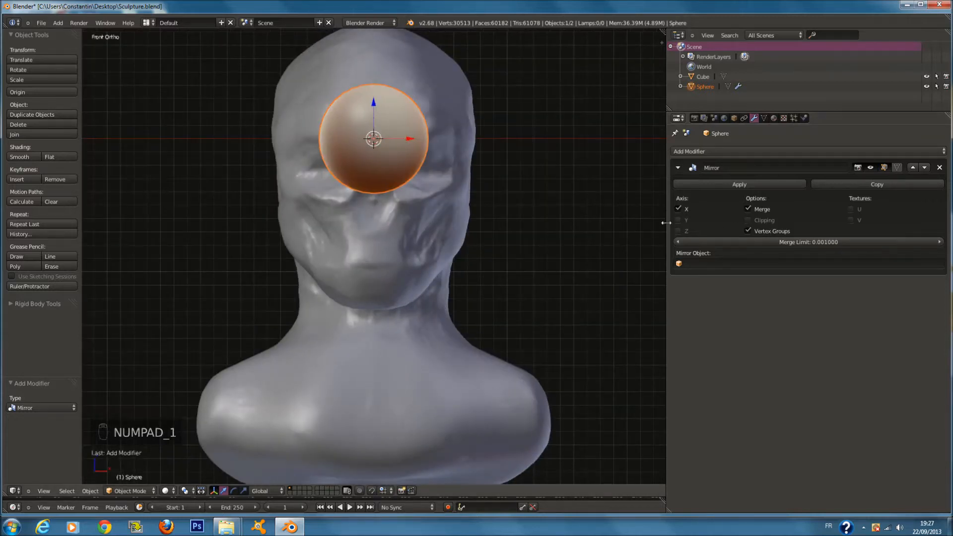
key("Tab")
left_click_drag(410, 139, 494, 154)
key("s")
left_click(563, 147)
- In side view, move the eyeball 0.192 back along Y, lower it to socket height, and push it deeper into the head
key("KP_3")
scroll(560, 145, "up", 3)
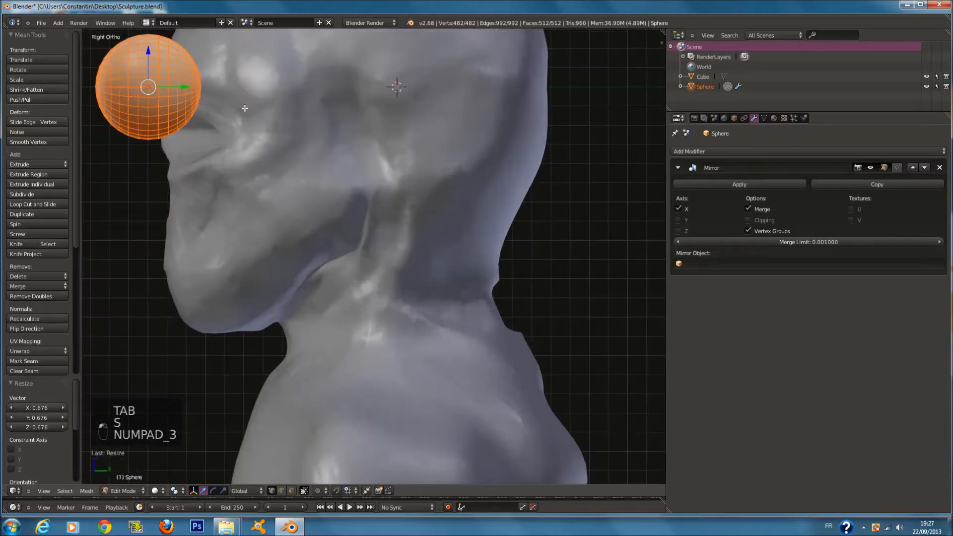
left_click_drag(188, 88, 225, 88)
key("z")
key("z")
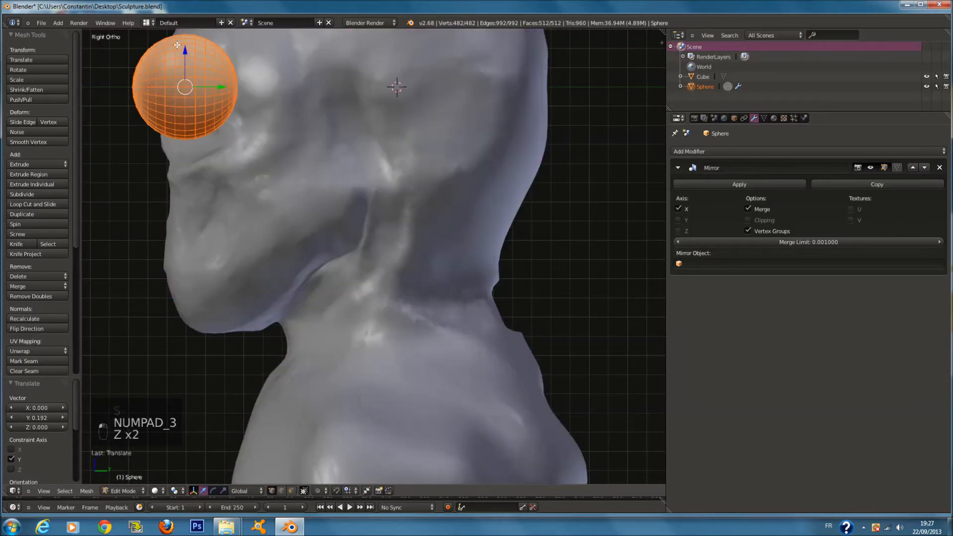
left_click_drag(185, 50, 186, 93)
left_click_drag(225, 137, 259, 135)
- Move the eyeball -0.41 along X toward the nose and 0.056 along Y into the socket, then show the front view in wireframe
key("KP_1")
scroll(520, 148, "up", 2)
scroll(519, 149, "down", 2)
left_click_drag(527, 153, 452, 149)
middle_click_drag(452, 149, 431, 233)
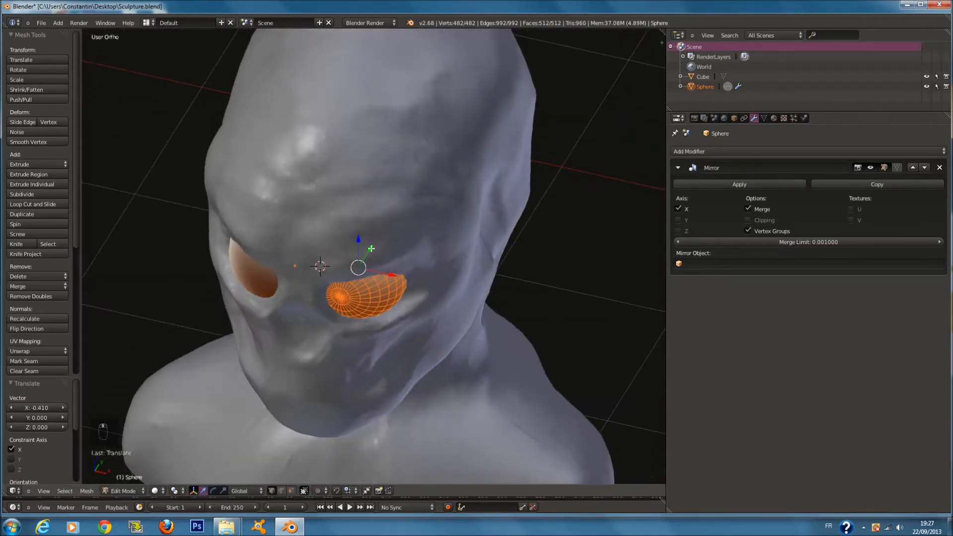
left_click_drag(371, 248, 380, 245)
key("KP_1")
key("z")
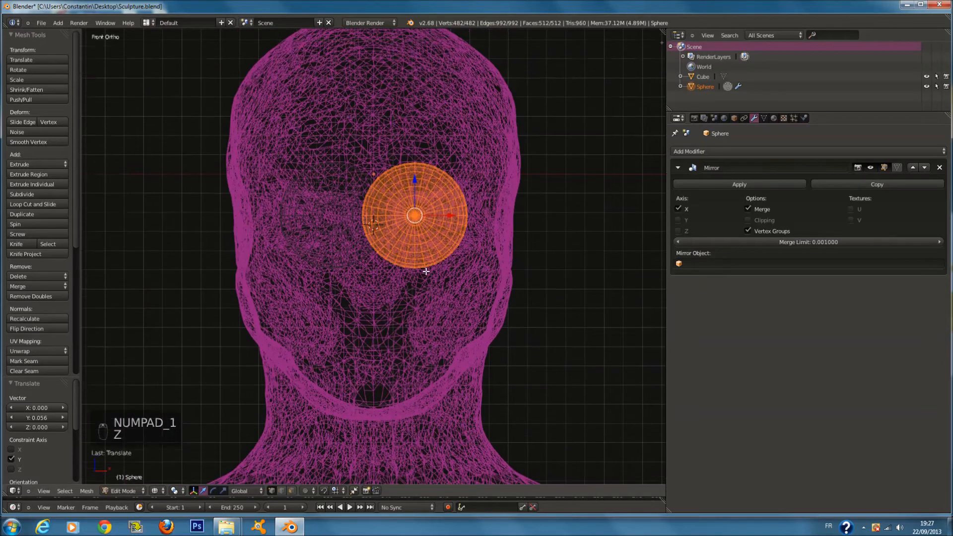
- Scale the eyeball mesh by 0.606 and return the view to solid shading
scroll(502, 200, "up", 2)
key("s")
left_click(501, 201)
key("z")
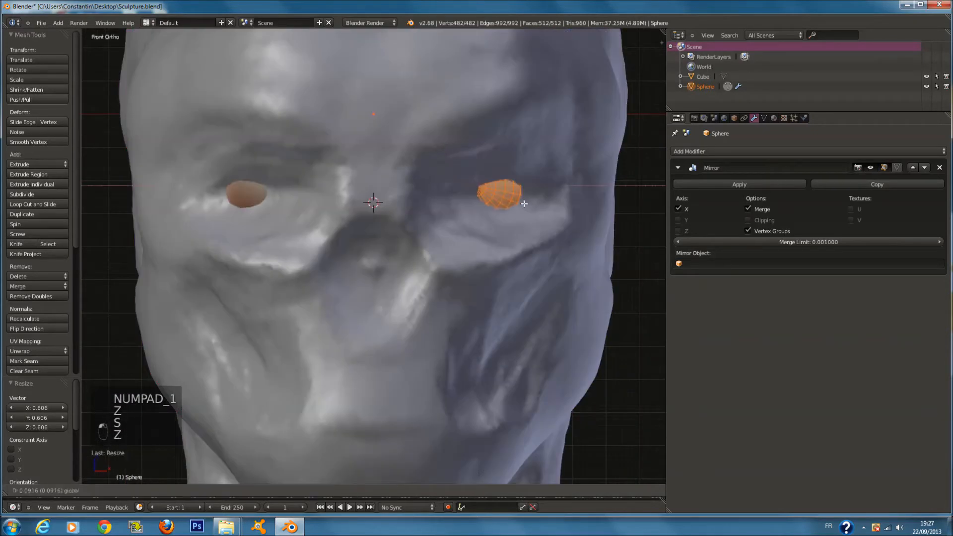
- Move the eyeball -0.115 along Y, forward out of the socket, and leave Edit Mode
left_click_drag(524, 204, 529, 204)
middle_click_drag(519, 213, 492, 240)
middle_click_drag(426, 257, 400, 281)
left_click_drag(330, 327, 313, 350)
key("KP_1")
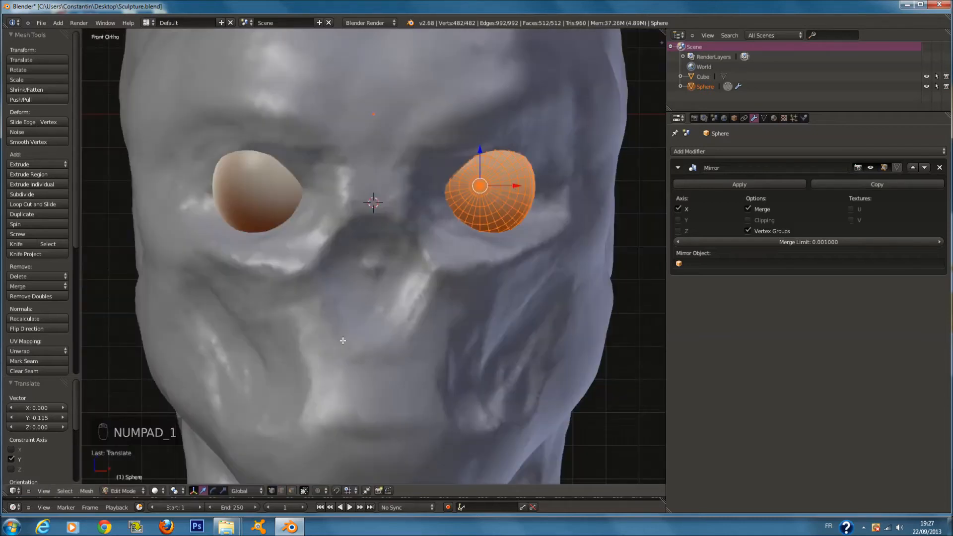
scroll(377, 219, "down", 4)
key("Tab")
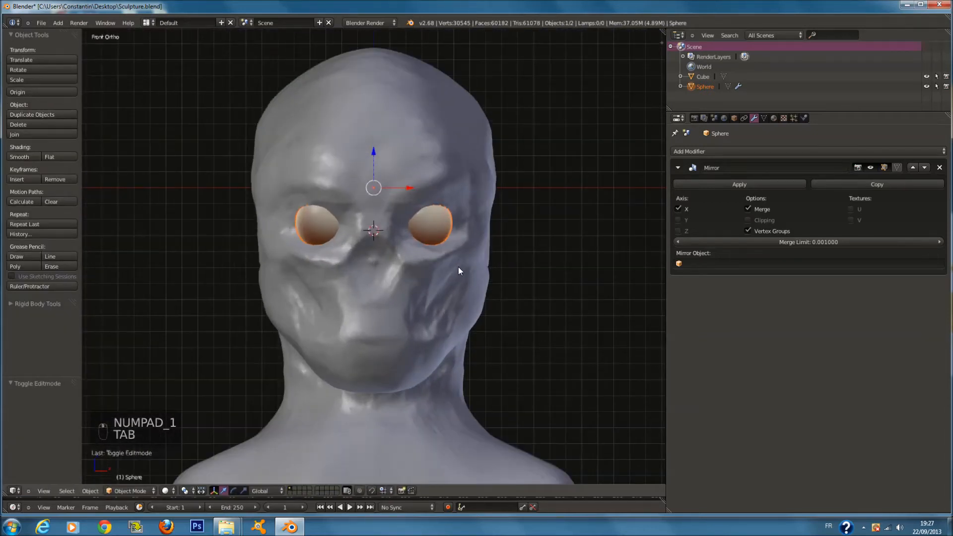
- Select the head mesh, enter Sculpt Mode and inspect the eye area in wireframe
right_click(469, 279)
scroll(469, 279, "up", 2)
scroll(421, 236, "up", 3)
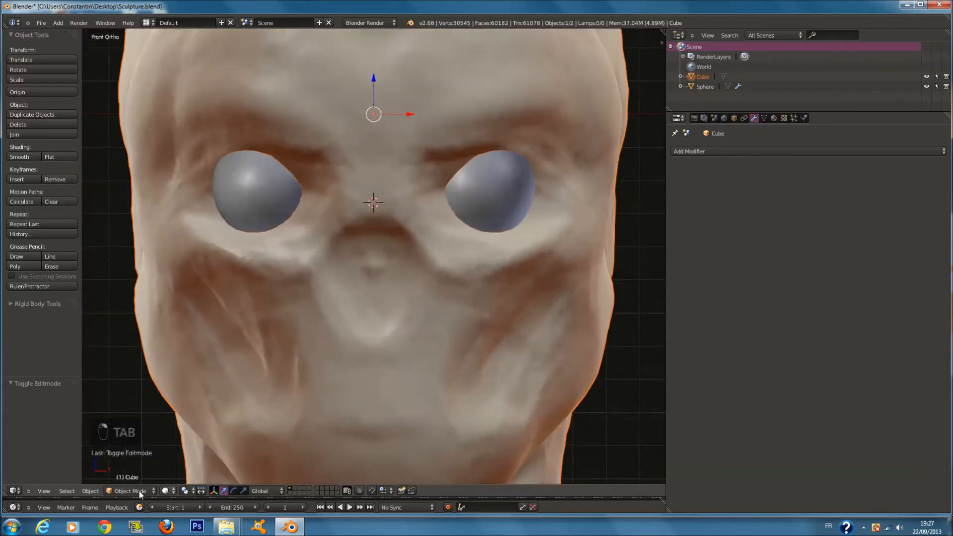
left_click(130, 491)
left_click(137, 460)
scroll(472, 204, "up", 1)
middle_click_drag(472, 203, 464, 209)
key("z")
key("z")
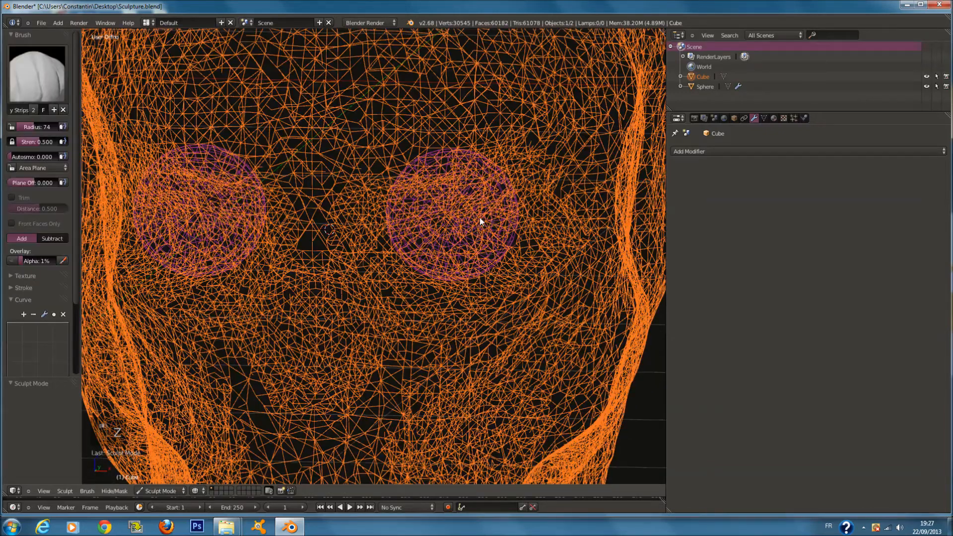
- Rework the socket surface at the eyeball's inner corner, enlarging the Clay Strips brush to radius 175
scroll(439, 203, "up", 2)
key("f")
left_click(447, 215)
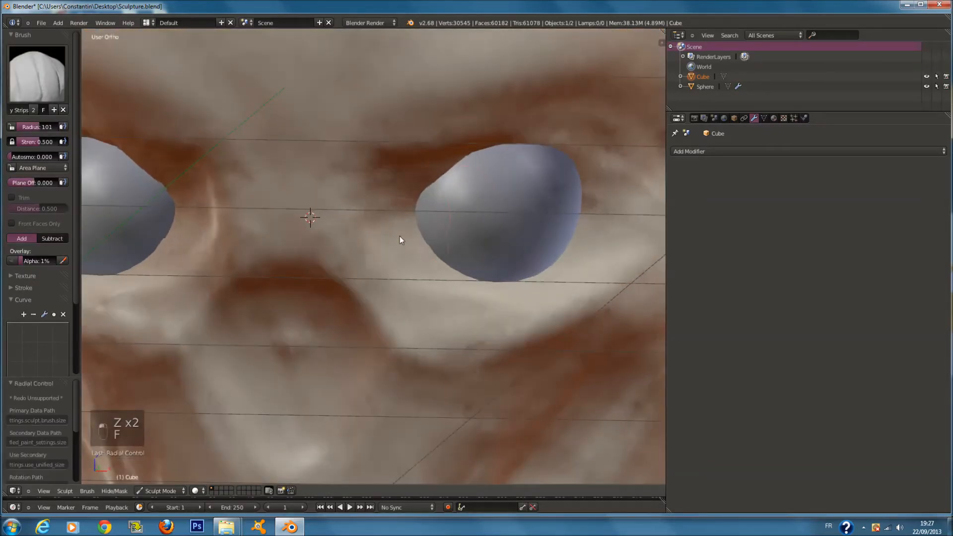
scroll(400, 236, "up", 2)
key("f")
left_click(429, 235)
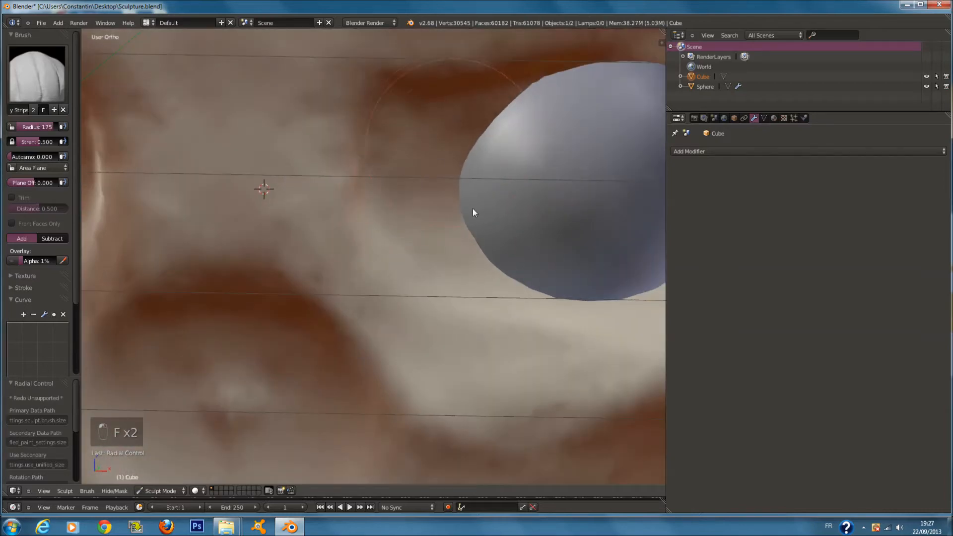
- Shape the socket between the nose bridge and the eyeball from an angled view, with the brush radius at 158
scroll(443, 195, "down", 3)
middle_click_drag(443, 195, 426, 233)
scroll(426, 234, "up", 1)
middle_click_drag(464, 287, 417, 239)
key("f")
key("f")
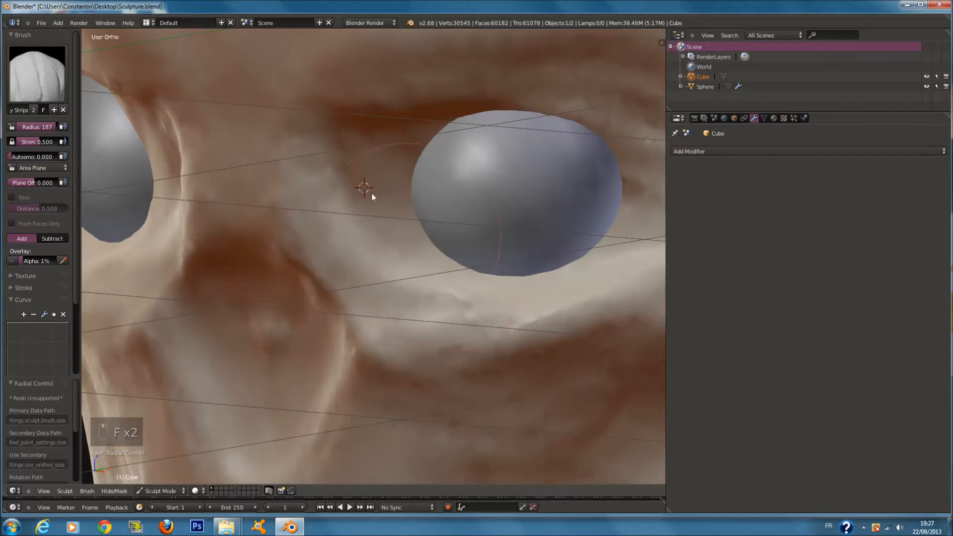
scroll(362, 157, "up", 2)
key("f")
left_click(422, 141)
- Switch to the Brush sculpt brush with radius 143 and give it a linear falloff curve
left_click(14, 78)
left_click(167, 150)
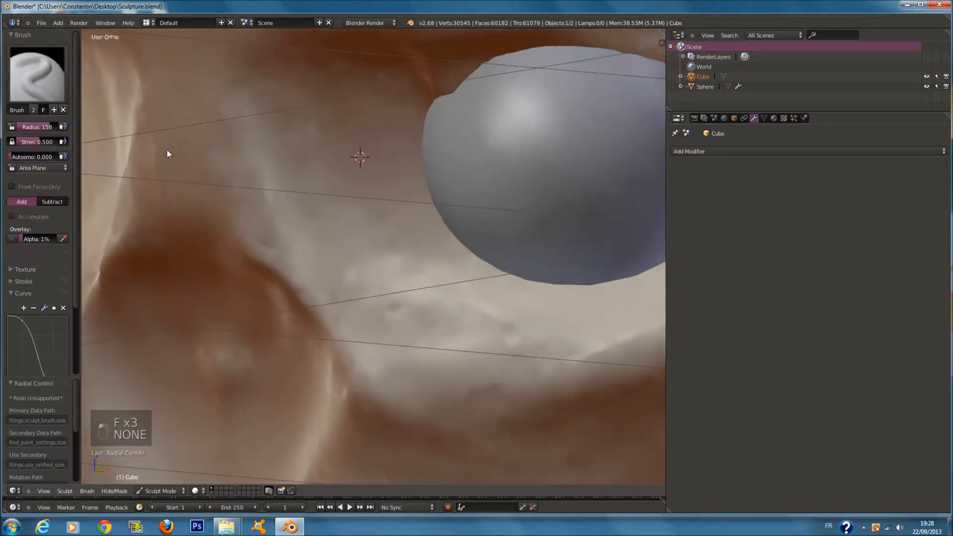
key("f")
scroll(50, 349, "down", 3)
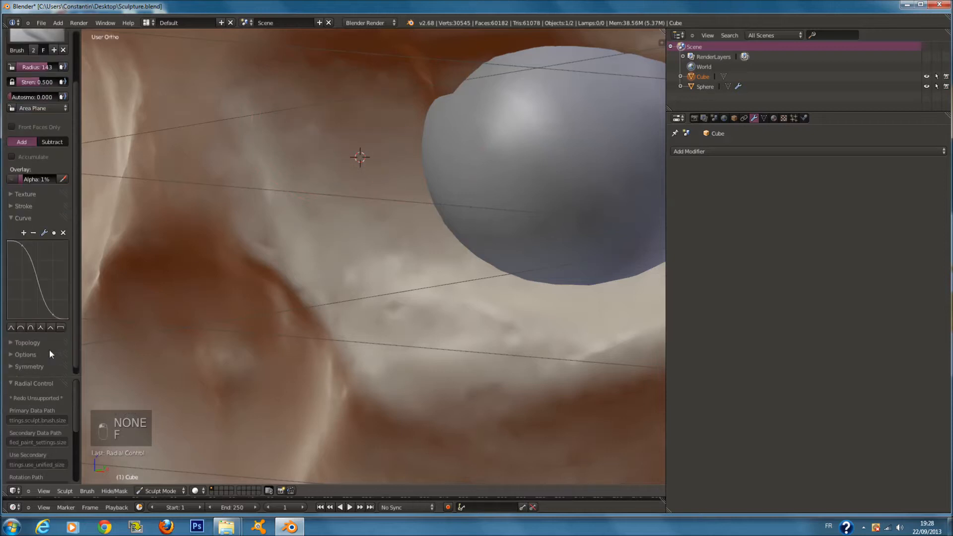
left_click(61, 328)
left_click(50, 328)
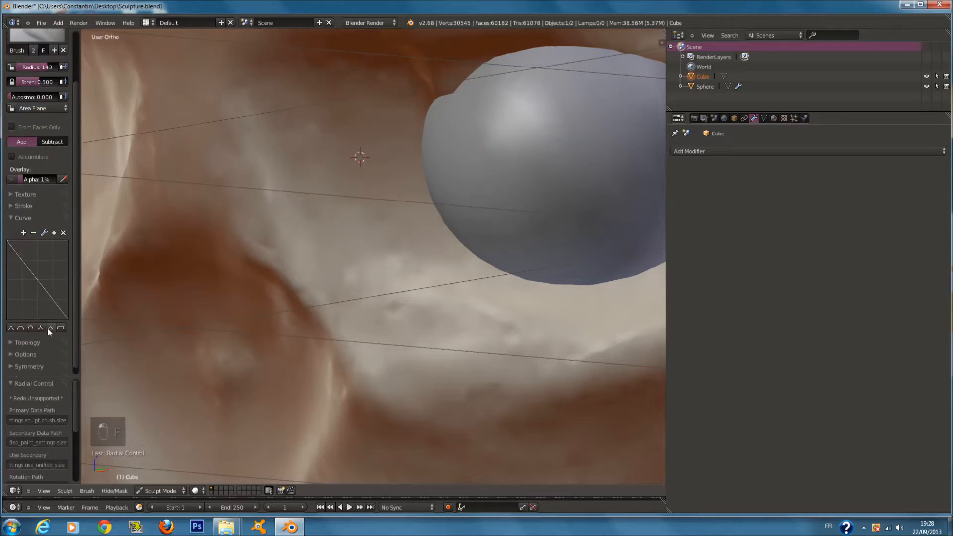
- Sculpt the inner side of the eye socket beside the nose bridge with brush radii of 165 and 143
key("f")
left_click(361, 199)
left_click_drag(430, 263, 347, 96)
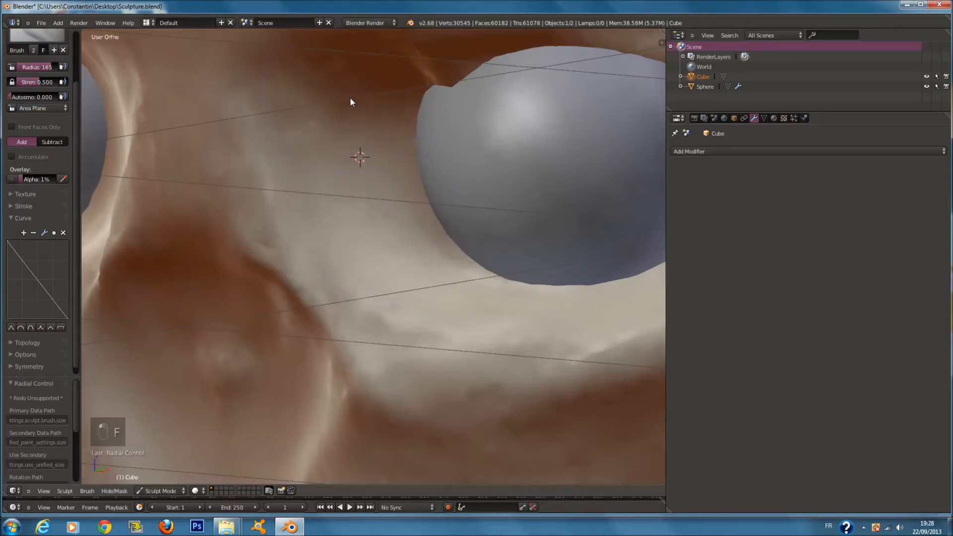
scroll(487, 252, "down", 2)
scroll(487, 252, "up", 1)
key("f")
left_click(454, 240)
left_click_drag(440, 89, 433, 118)
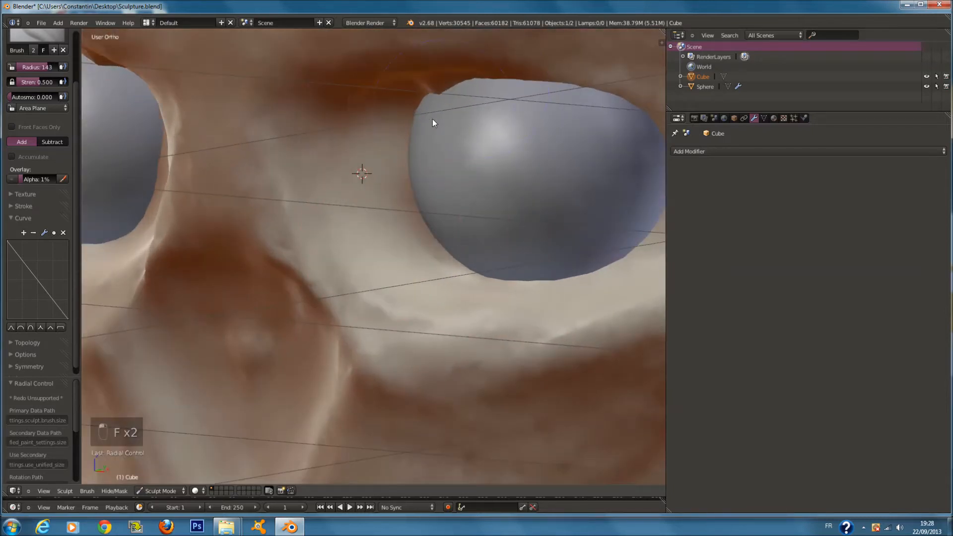
- Deepen the inner rim of the eye socket up to the brow and set the brush radius to 146
scroll(433, 120, "down", 2)
middle_click_drag(488, 159, 425, 159, "shift")
key("f")
left_click(439, 159)
mouse_move(359, 169)
left_mouse_down()
mouse_move(471, 170)
mouse_move(426, 177)
left_mouse_up()
middle_click_drag(426, 177, 495, 187)
scroll(494, 187, "down", 1)
middle_click_drag(642, 188, 484, 187, "shift")
key("f")
left_click(459, 170)
scroll(431, 168, "up", 3)
scroll(434, 172, "up", 7, "shift")
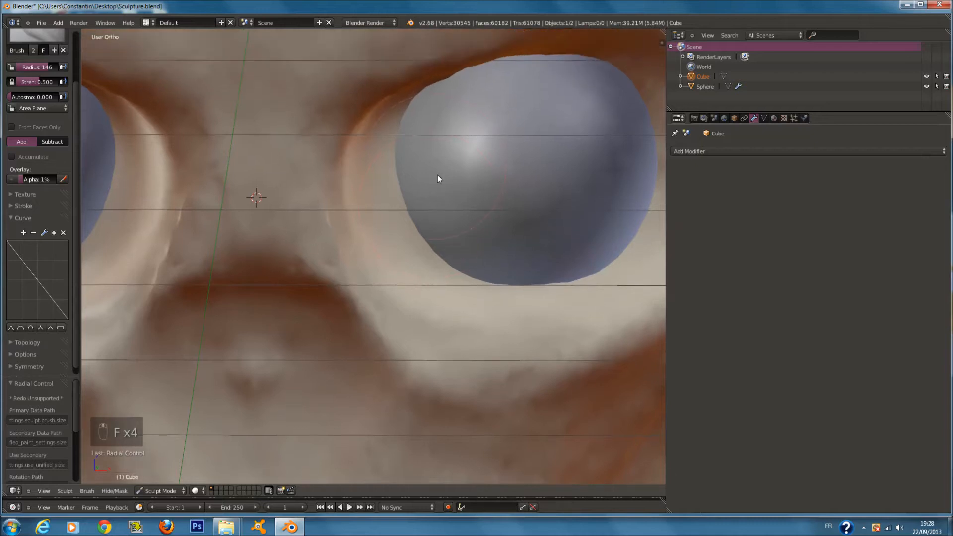
- View the eye from the outer side and replace the Properties editor with the UV/Image Editor showing the face reference
scroll(478, 373, "down", 2)
middle_click_drag(480, 374, 455, 341)
scroll(455, 342, "up", 5, "shift")
scroll(455, 341, "up", 3, "shift")
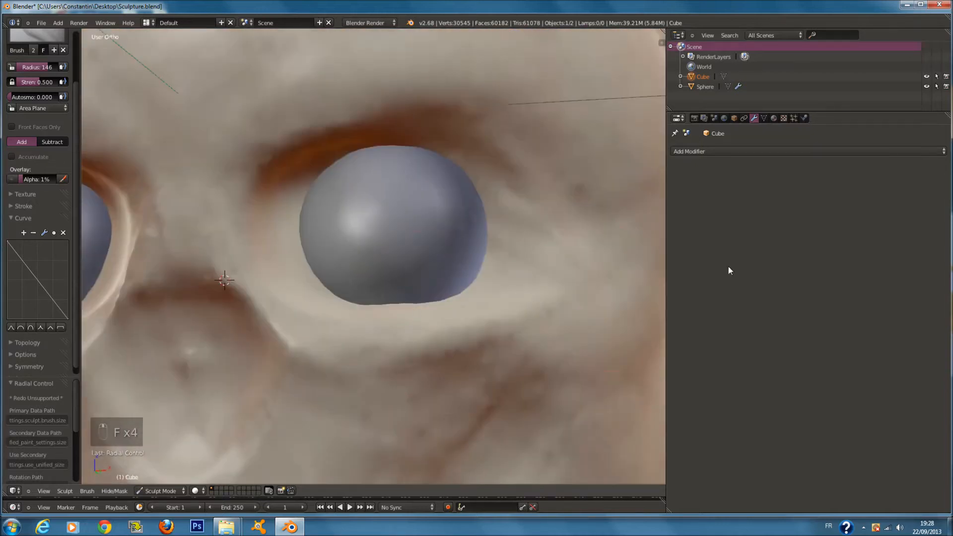
left_click(678, 118)
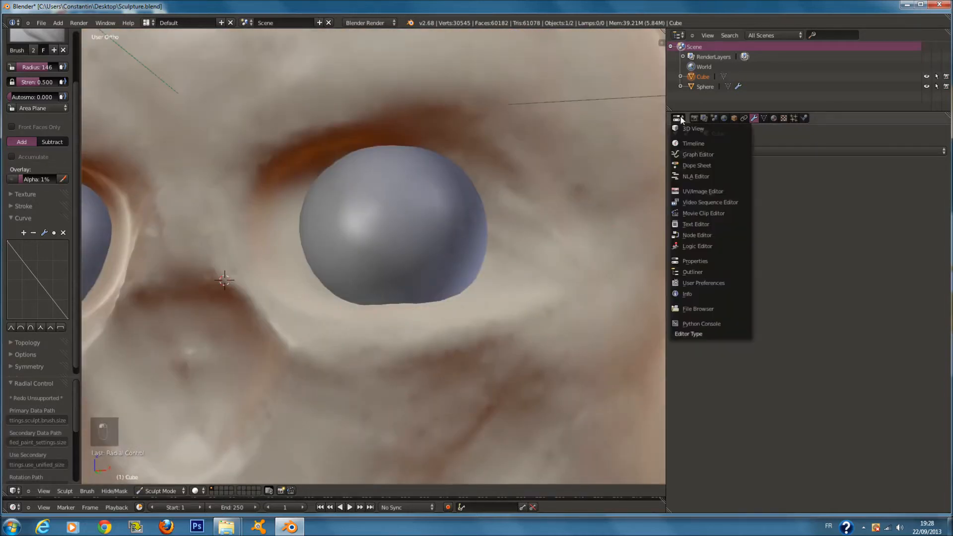
left_click(715, 193)
- Carve the eye socket around the inner, lower and outer sides of the eyeball at brush radius 161
key("f")
left_click(406, 234)
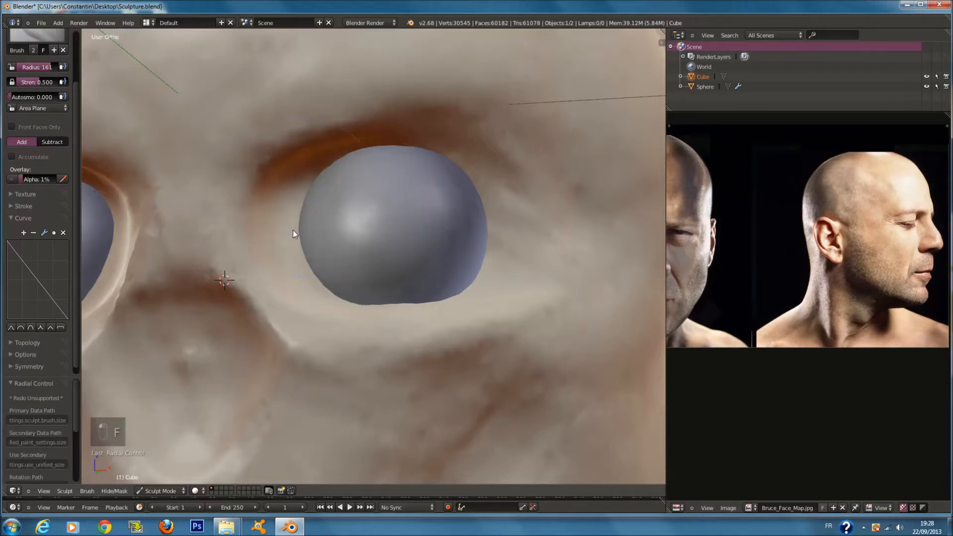
mouse_move(279, 264)
left_mouse_down()
mouse_move(272, 208)
mouse_move(317, 267)
left_mouse_up()
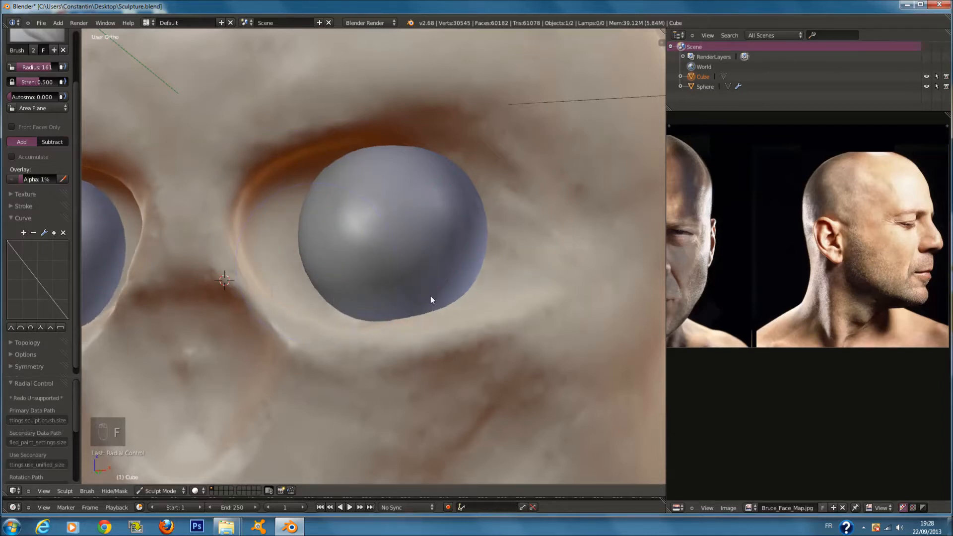
mouse_move(504, 240)
left_mouse_down()
mouse_move(462, 162)
mouse_move(347, 302)
mouse_move(475, 252)
left_mouse_up()
scroll(475, 251, "down", 6)
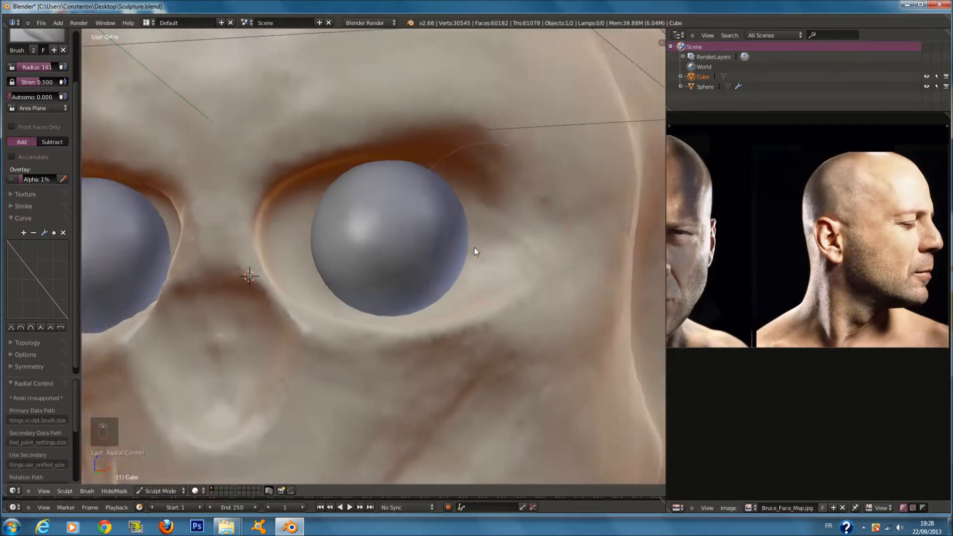
- Sculpt the cheek area below the eye socket with the brush radius at 126
key("KP_1")
scroll(282, 192, "up", 5)
key("f")
middle_click_drag(315, 212, 429, 277)
key("f")
left_click(434, 198)
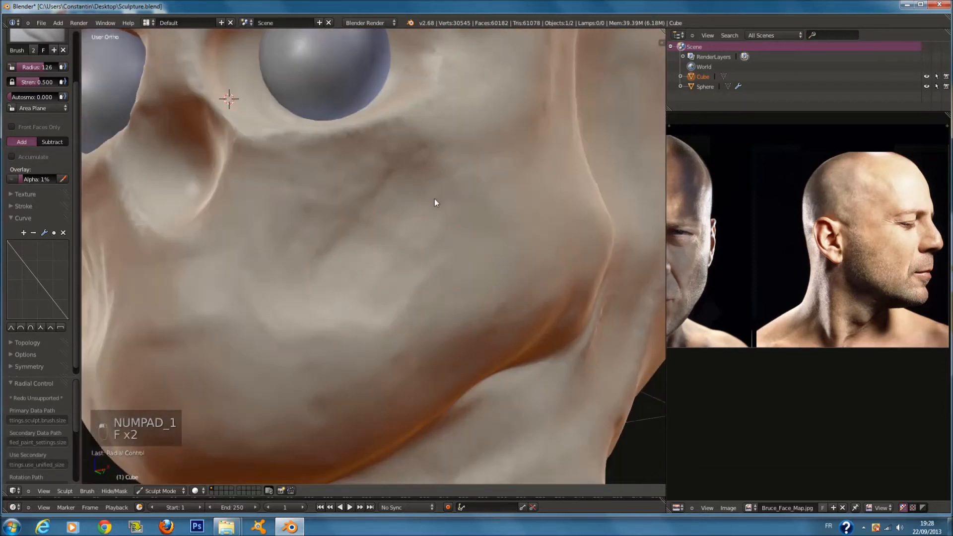
mouse_move(417, 206)
left_mouse_down()
mouse_move(392, 290)
mouse_move(460, 257)
left_mouse_up()
middle_click_drag(460, 257, 337, 268)
- Refine the cheek down toward the jaw with the brush radius at 160 and return to the front view
key("f")
left_click(353, 271)
mouse_move(382, 303)
middle_mouse_down()
mouse_move(440, 300)
mouse_move(441, 326)
middle_mouse_up()
mouse_move(447, 282)
left_mouse_down()
mouse_move(446, 214)
mouse_move(466, 378)
mouse_move(439, 409)
left_mouse_up()
scroll(454, 384, "down", 3)
middle_click_drag(470, 359, 387, 319)
scroll(387, 320, "up", 3)
mouse_move(469, 310)
middle_mouse_down()
mouse_move(570, 342)
mouse_move(449, 334)
mouse_move(576, 347)
mouse_move(451, 311)
middle_mouse_up()
scroll(570, 342, "down", 5)
key("KP_1")
scroll(407, 276, "up", 2)
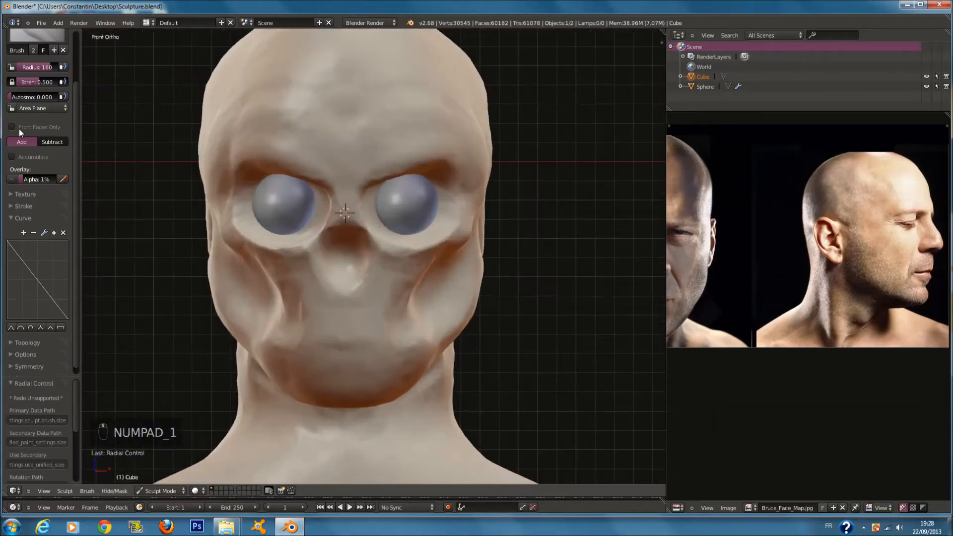
- Switch to the Clay Strips brush with radius 75 and enlarge the frontal face in the reference image
scroll(19, 129, "up", 3)
left_click(31, 76)
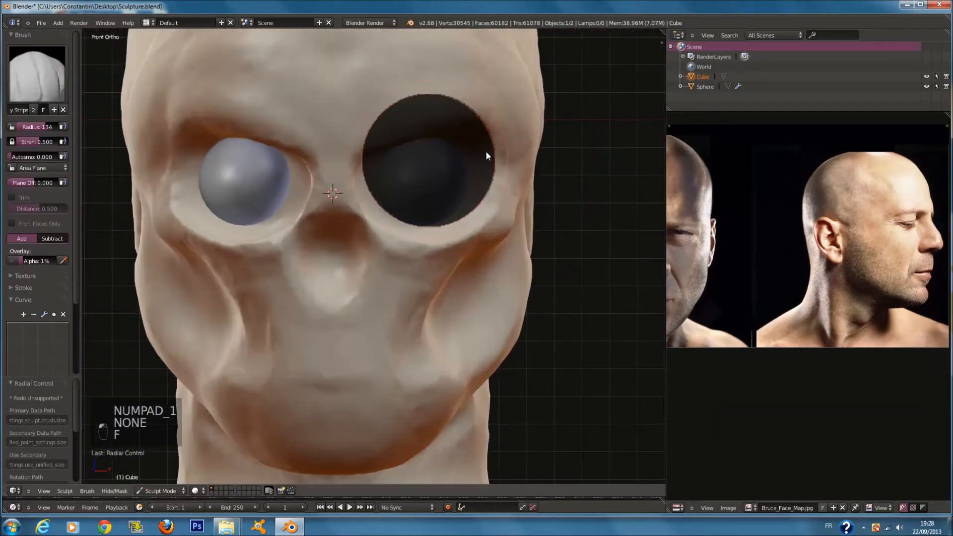
mouse_move(467, 166)
middle_mouse_down()
mouse_move(504, 275)
mouse_move(481, 248)
mouse_move(394, 232)
mouse_move(491, 254)
middle_mouse_up()
scroll(492, 255, "up", 4)
key("KP_1")
middle_click_drag(523, 284, 751, 237)
key("KP_1")
scroll(480, 306, "down", 2)
middle_click_drag(688, 198, 858, 191)
scroll(844, 144, "up", 2)
scroll(858, 191, "up", 4)
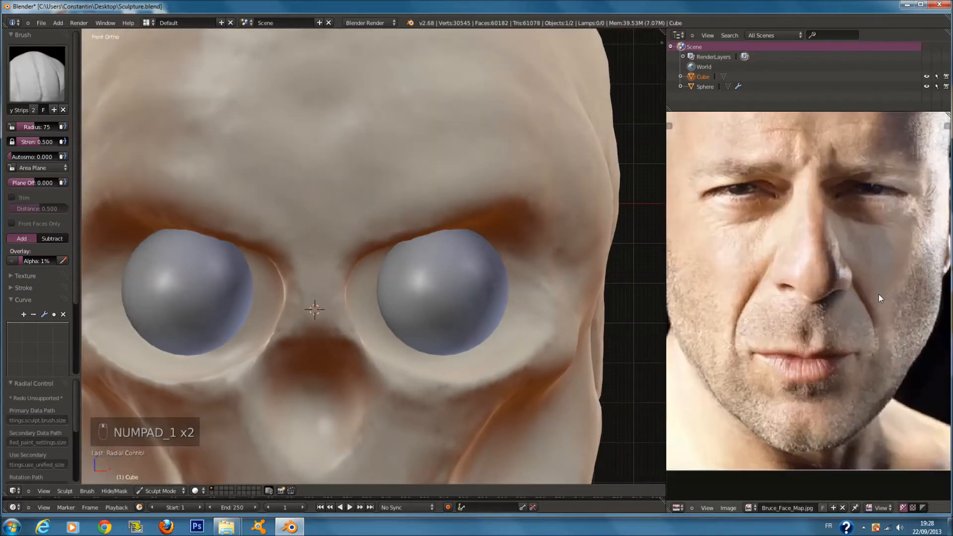
- Begin building clay above the eyeball from the inner eye corner, setting the Clay Strips radius to 83
key("f")
left_click(457, 284)
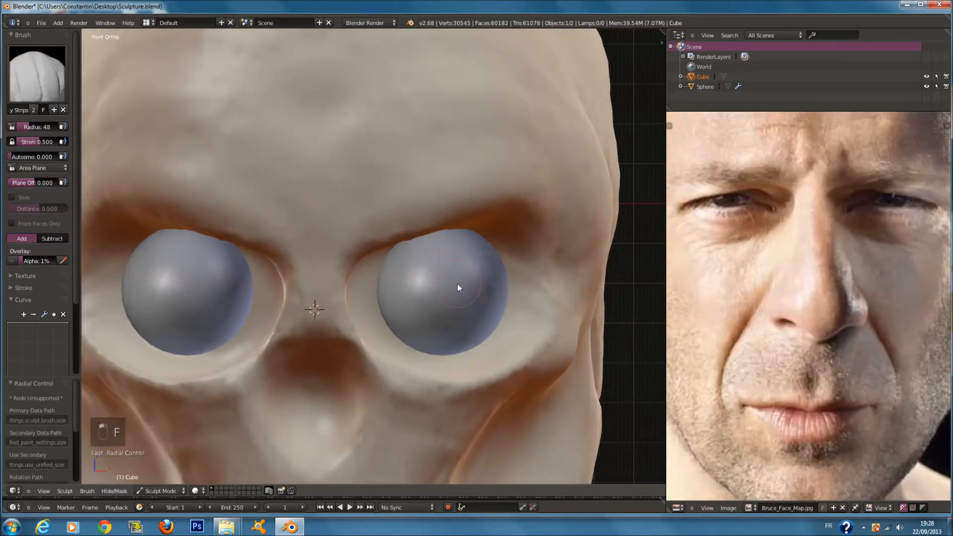
scroll(458, 284, "up", 1)
key("f")
left_click(448, 264)
middle_click_drag(446, 263, 408, 234)
scroll(348, 209, "up", 1)
left_click_drag(255, 204, 278, 179)
key("f")
left_click(332, 178)
scroll(322, 177, "up", 1)
key("f")
left_click(149, 214)
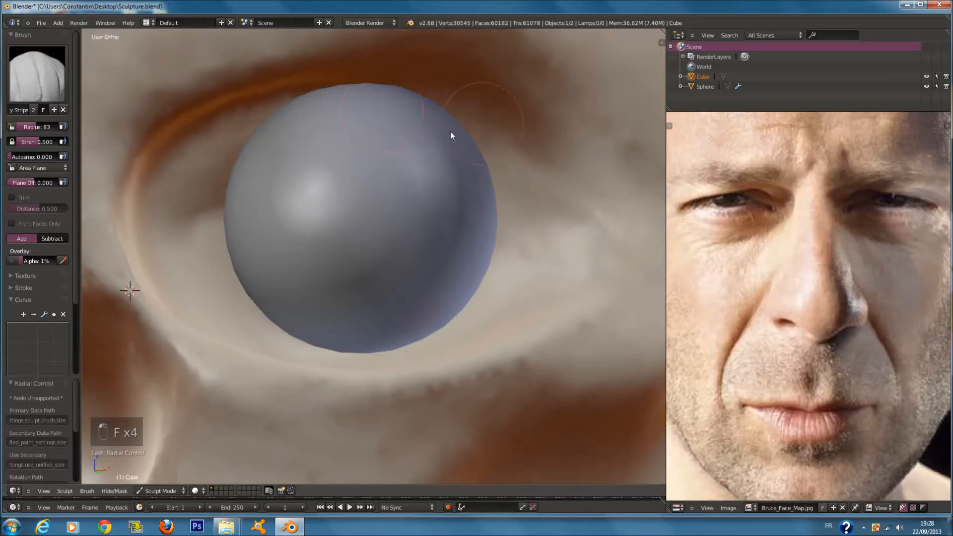
- Switch to the Brush sculpt brush and draw the upper eyelid from the inner eye corner across the eyeball's top
left_click(37, 91)
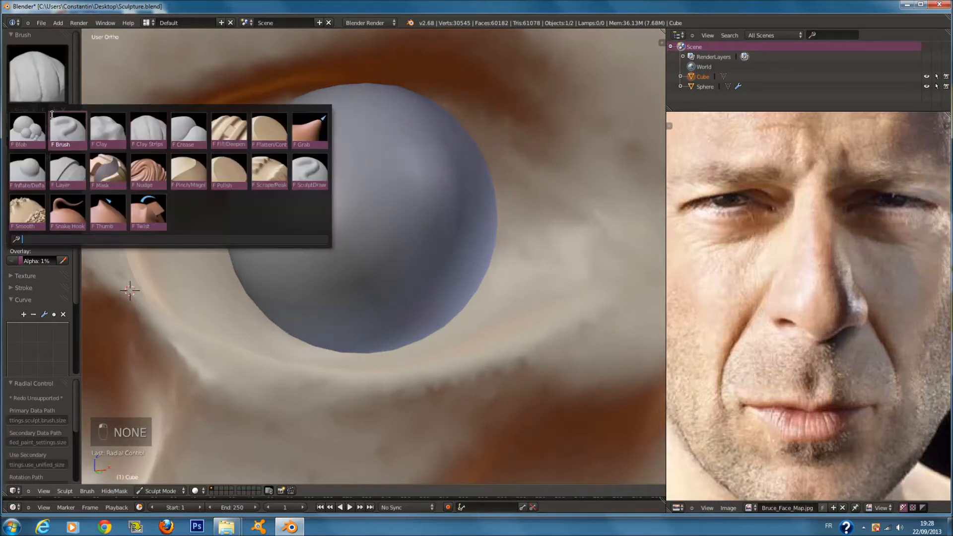
left_click(65, 122)
key("f")
left_click(151, 154)
key("f")
left_click(134, 153)
key("f")
left_click(181, 192)
key("f")
left_click(182, 192)
mouse_move(194, 178)
left_mouse_down()
mouse_move(209, 145)
mouse_move(362, 127)
mouse_move(544, 169)
mouse_move(609, 207)
mouse_move(267, 162)
mouse_move(344, 136)
mouse_move(285, 132)
mouse_move(281, 144)
mouse_move(404, 132)
mouse_move(287, 132)
mouse_move(382, 128)
left_mouse_up()
- Extend the upper eyelid ridge to the outer eye corner with the brush radius at 86
key("f")
left_click(580, 201)
key("f")
left_click(579, 198)
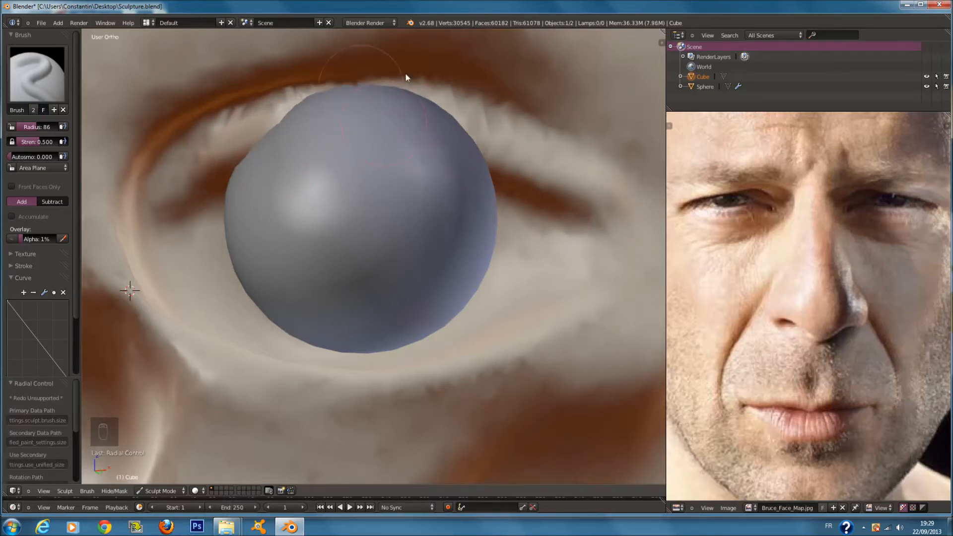
- Thicken the upper eyelid down over the top of the eyeball with the brush radius at 111
key("f")
left_click(380, 123)
key("f")
left_click(294, 121)
mouse_move(359, 122)
left_mouse_down()
mouse_move(516, 148)
mouse_move(340, 124)
mouse_move(385, 114)
mouse_move(433, 121)
mouse_move(638, 205)
mouse_move(219, 162)
mouse_move(526, 146)
mouse_move(244, 137)
left_mouse_up()
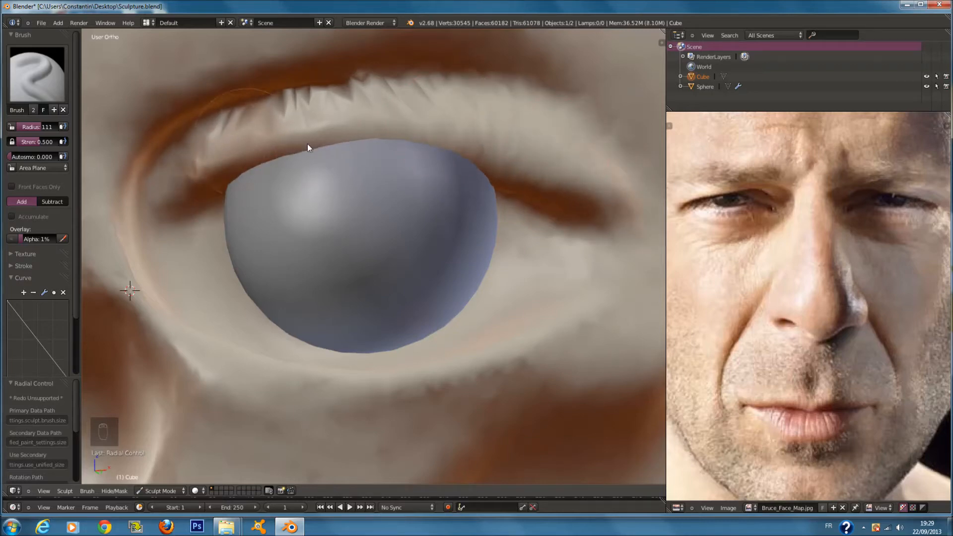
- Check both eyelids from the front and set the brush radius to 88 near the inner eye corner
scroll(349, 168, "down", 8)
key("KP_1")
scroll(324, 228, "up", 2)
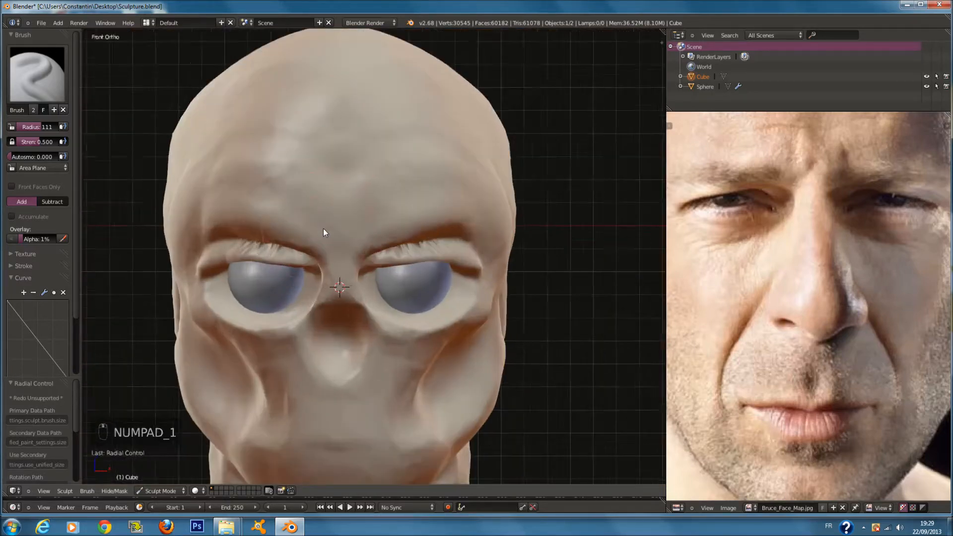
middle_click_drag(446, 313, 446, 266, "shift")
scroll(446, 263, "up", 2)
key("f")
left_click(442, 255)
scroll(446, 254, "up", 3)
key("f")
left_click(358, 270)
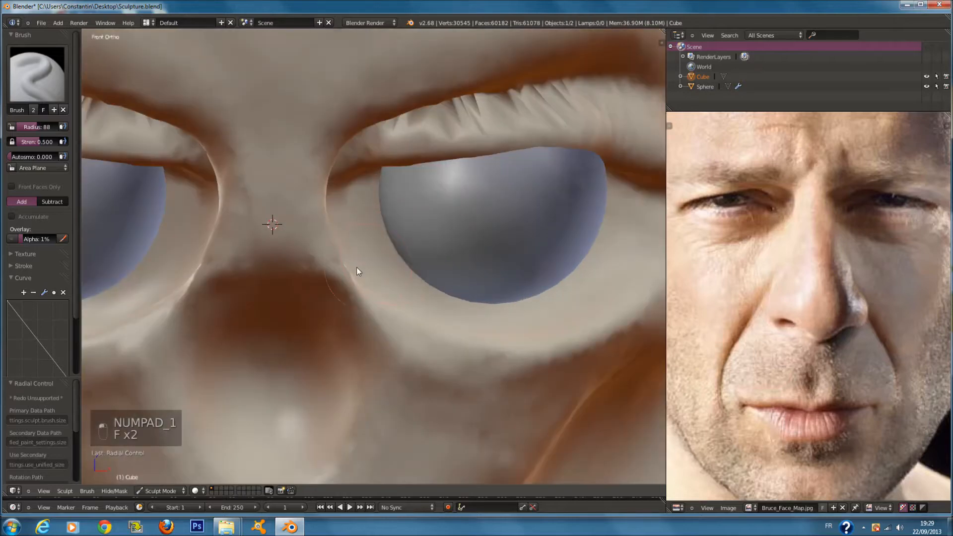
- Draw the lower eyelid from the inner eye corner along the underside of the eyeball with the Brush sculpt brush
scroll(354, 266, "up", 1)
middle_click_drag(449, 268, 385, 269, "shift")
key("f")
left_click(341, 254)
key("f")
left_click(312, 225)
mouse_move(296, 219)
middle_mouse_down()
mouse_move(264, 207)
mouse_move(297, 198)
middle_mouse_up()
key("f")
left_click(285, 190)
key("f")
left_click(250, 173)
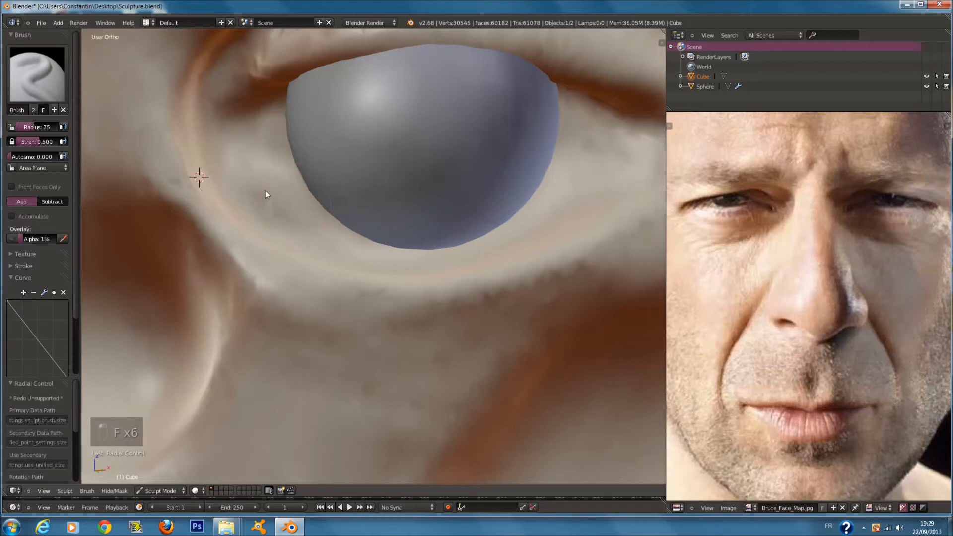
scroll(791, 265, "down", 3)
scroll(479, 186, "up", 1)
key("f")
key("f")
left_click(261, 160)
mouse_move(261, 181)
left_mouse_down()
mouse_move(329, 215)
mouse_move(320, 206)
mouse_move(456, 213)
left_mouse_up()
- Extend the lower eyelid beneath the eyeball toward the outer eye corner with the brush radius at 130
key("f")
left_click(344, 200)
mouse_move(345, 200)
left_mouse_down()
mouse_move(409, 204)
mouse_move(416, 217)
mouse_move(485, 219)
left_mouse_up()
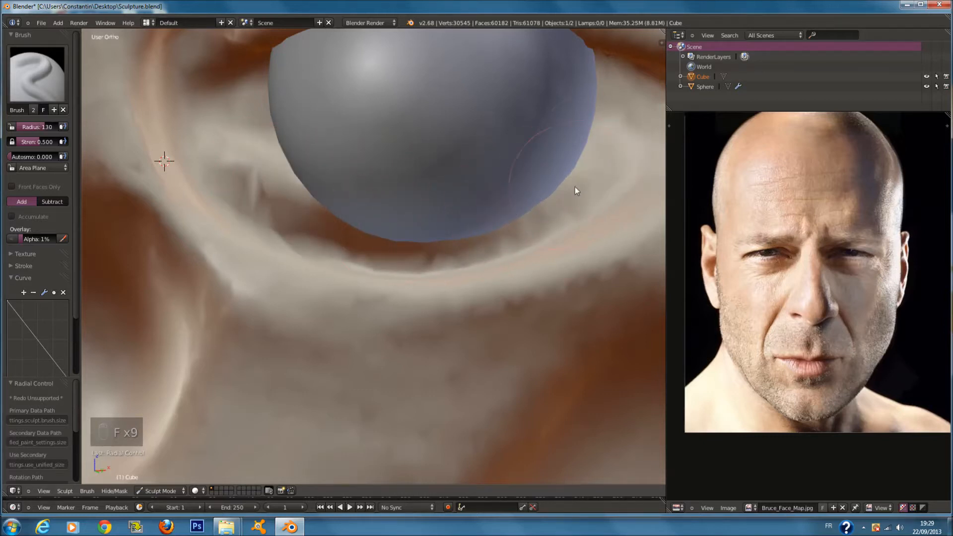
- Refine the lower eyelid edge directly beneath the eyeball with the brush radius at 97
scroll(575, 187, "down", 2)
key("f")
left_click(573, 169)
key("f")
left_click(524, 193)
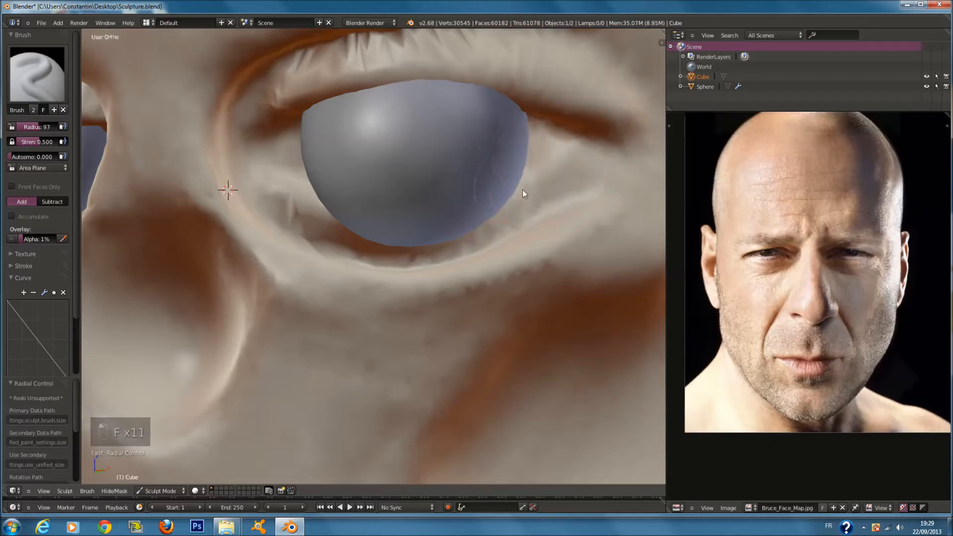
mouse_move(381, 239)
left_mouse_down()
mouse_move(349, 247)
mouse_move(545, 225)
mouse_move(436, 234)
mouse_move(321, 221)
mouse_move(570, 228)
mouse_move(417, 227)
mouse_move(441, 251)
left_mouse_up()
scroll(388, 224, "down", 5)
key("KP_1")
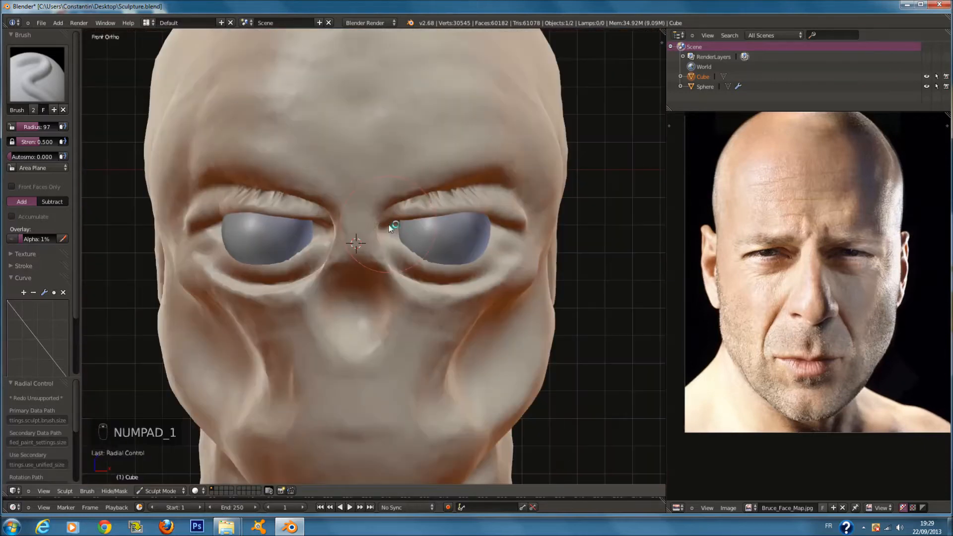
- Switch to the Clay Strips brush and enable dynamic topology
scroll(389, 228, "up", 1)
left_click(45, 104)
left_click(148, 130)
scroll(148, 130, "up", 1)
scroll(21, 283, "down", 2)
scroll(20, 283, "down", 3)
left_click(41, 334)
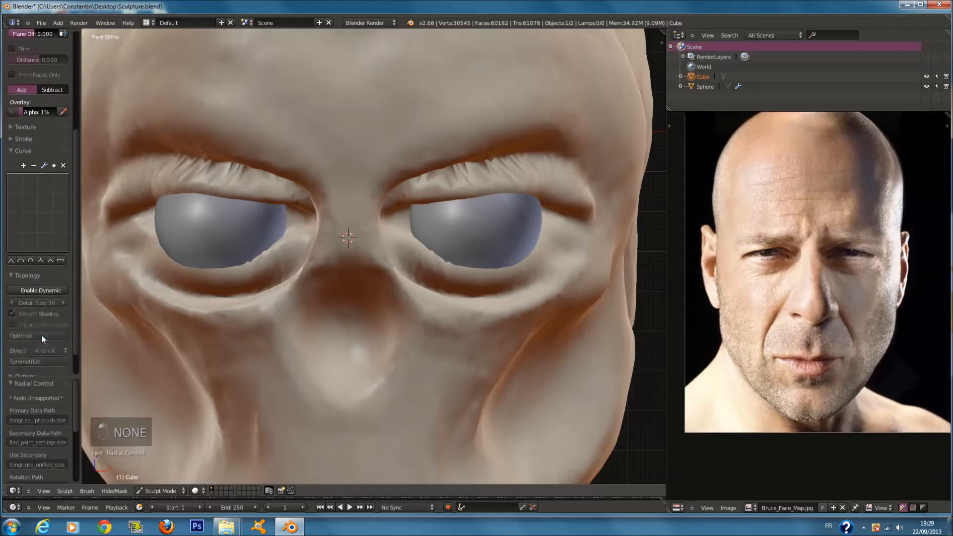
scroll(41, 334, "down", 3)
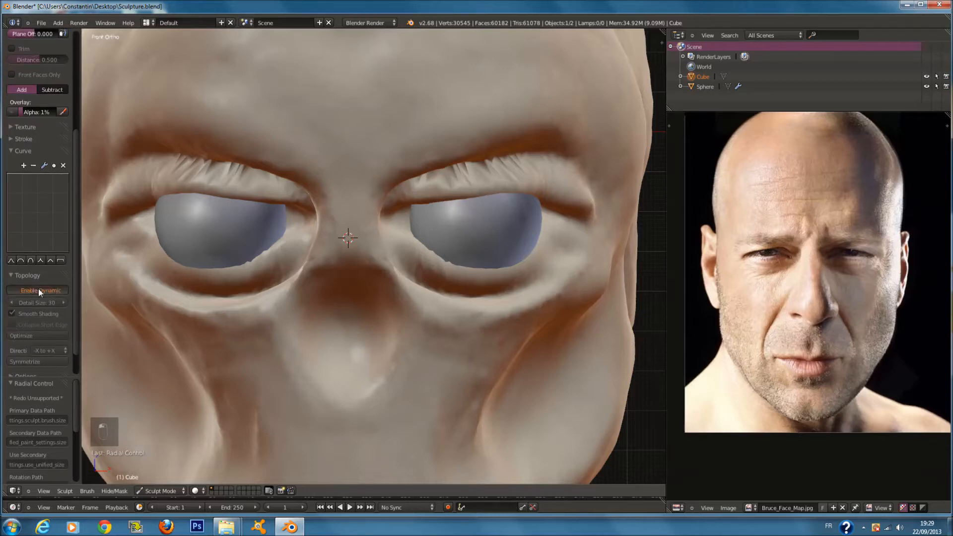
left_click(38, 288)
- Add clay strips along the lower eyelid beneath the eyeball from the outer toward the inner eye corner
key("f")
scroll(434, 203, "up", 1)
middle_click_drag(450, 208, 411, 198)
scroll(411, 199, "up", 2)
key("f")
key("z")
key("z")
key("f")
left_click(347, 259)
mouse_move(533, 263)
left_mouse_down()
mouse_move(562, 271)
mouse_move(353, 269)
left_mouse_up()
- Build up the upper eyelid toward the outer eye corner with Clay Strips, reducing the brush radius to 68
scroll(354, 266, "up", 1)
key("f")
left_click(347, 253)
mouse_move(278, 164)
left_mouse_down()
mouse_move(309, 143)
mouse_move(477, 129)
mouse_move(514, 106)
mouse_move(549, 116)
left_mouse_up()
key("f")
left_click(274, 171)
middle_click_drag(609, 121, 529, 121, "shift")
key("f")
left_click(530, 121)
left_click_drag(566, 177, 579, 187)
key("f")
left_click(525, 218)
- Build up the lower eyelid rim between both eye corners with Clay Strips at strength 0.927
scroll(39, 102, "up", 6)
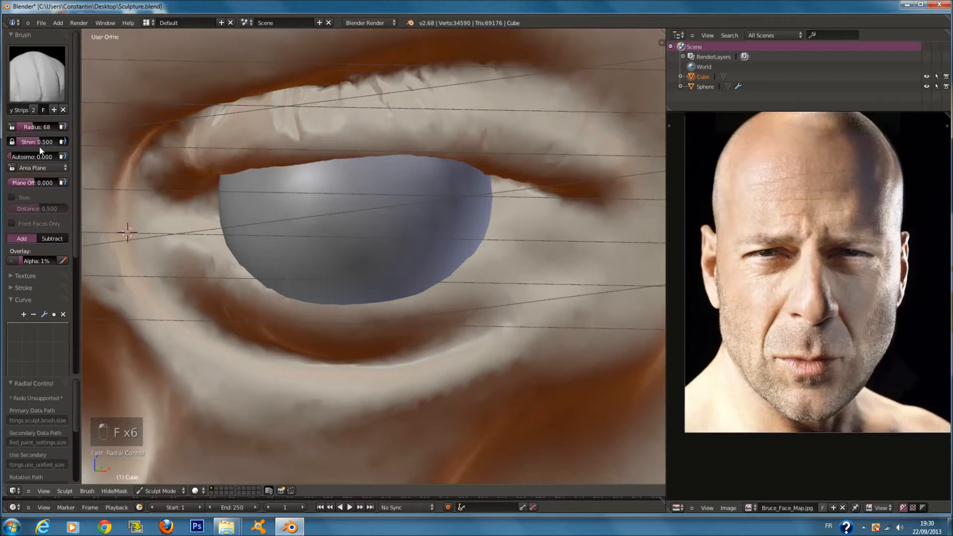
left_click_drag(464, 285, 576, 234)
mouse_move(413, 302)
left_mouse_down()
mouse_move(586, 216)
mouse_move(571, 233)
left_mouse_up()
mouse_move(380, 316)
left_mouse_down()
mouse_move(444, 326)
mouse_move(166, 233)
left_mouse_up()
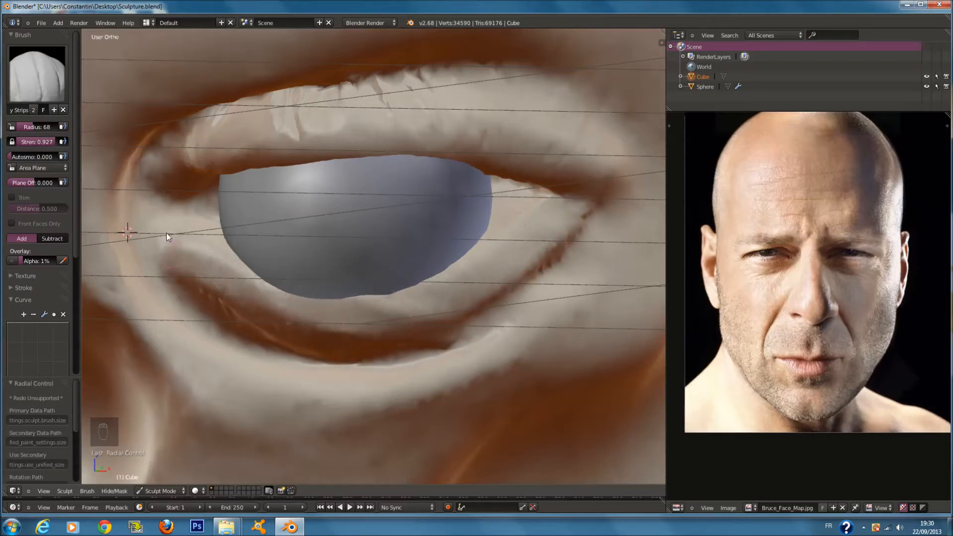
- Add clay at the inner eye corner beside the eyeball with the brush radius at 45
key("f")
left_click(161, 225)
scroll(174, 192, "up", 2)
key("f")
left_click(171, 190)
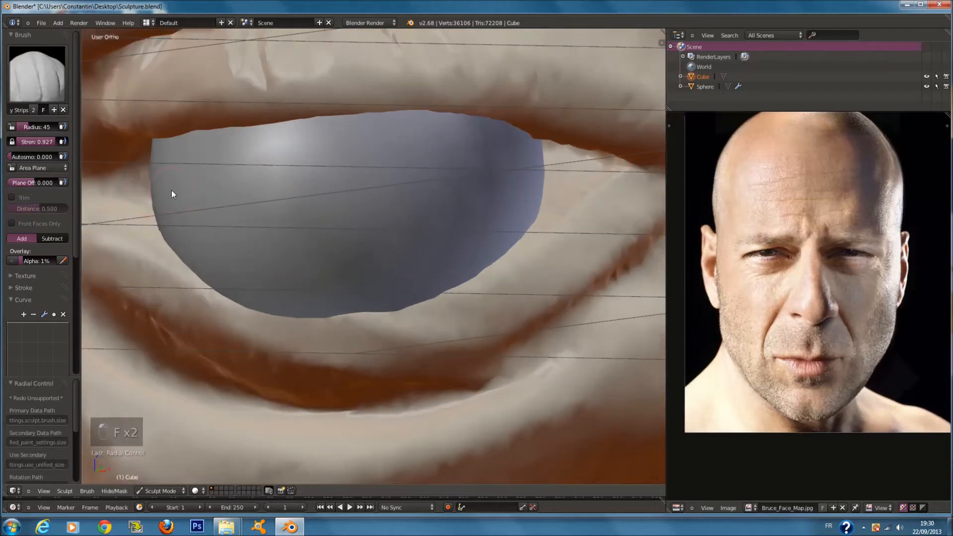
middle_click_drag(171, 190, 181, 195)
mouse_move(175, 204)
left_mouse_down()
mouse_move(192, 190)
mouse_move(141, 212)
mouse_move(115, 264)
mouse_move(170, 269)
mouse_move(141, 282)
left_mouse_up()
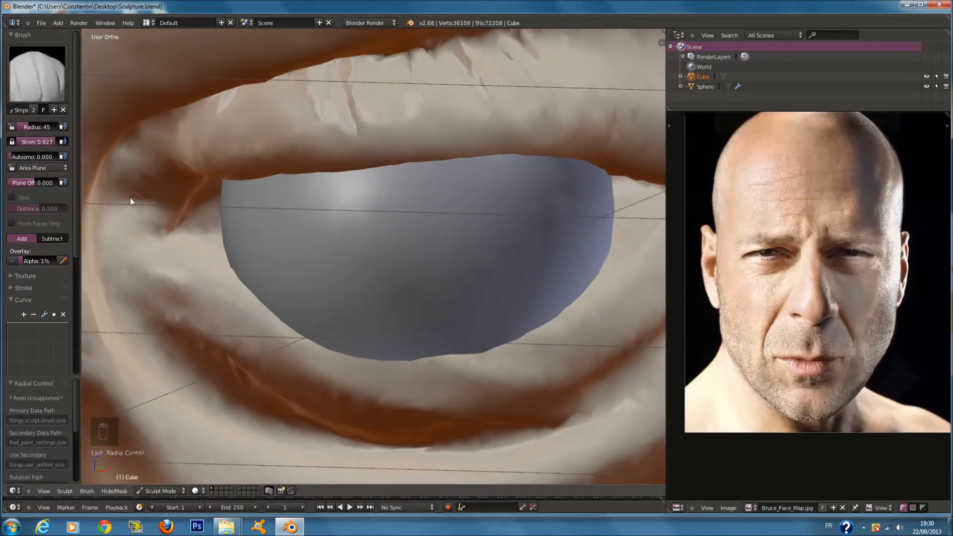
- Fill the area above the inner eye corner and blend it into the start of the upper eyelid
key("f")
left_click(162, 212)
left_click_drag(144, 173, 142, 208)
key("f")
left_click(172, 182)
left_click_drag(169, 172, 235, 135)
- Thicken the upper eyelid from the inner to the outer corner at radius 56, and set the brush radius to 50
scroll(234, 138, "down", 2)
key("f")
left_click(255, 144)
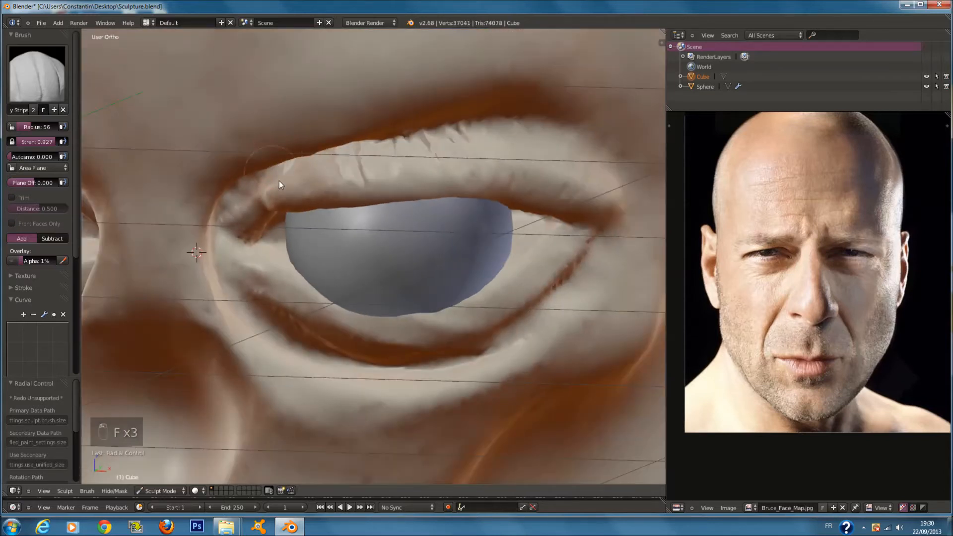
mouse_move(279, 181)
left_mouse_down()
mouse_move(471, 182)
mouse_move(549, 214)
left_mouse_up()
middle_click_drag(539, 205, 546, 192)
key("f")
left_click(544, 192)
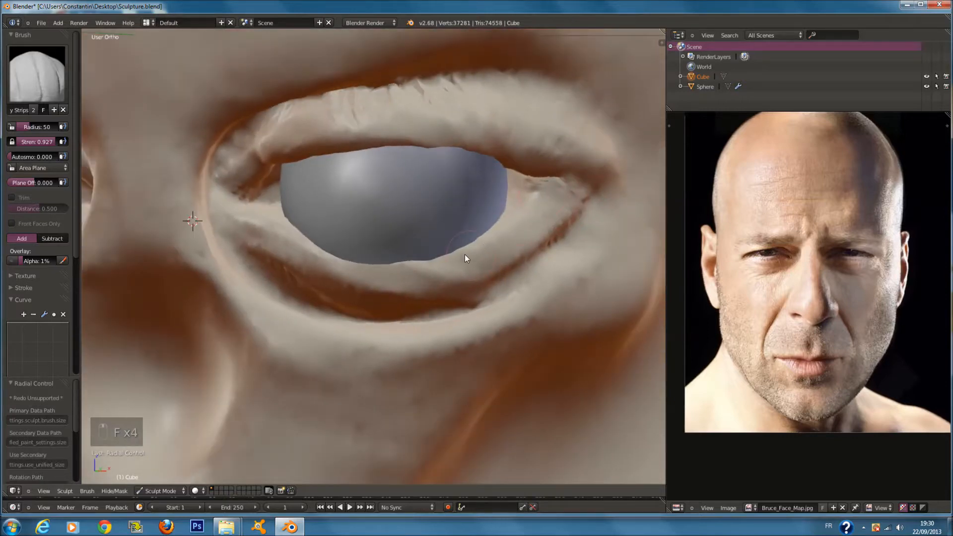
- Switch to the Grab brush at radius 200 and pull the middle of the lower eyelid up against the eyeball
left_click(46, 80)
left_click(316, 130)
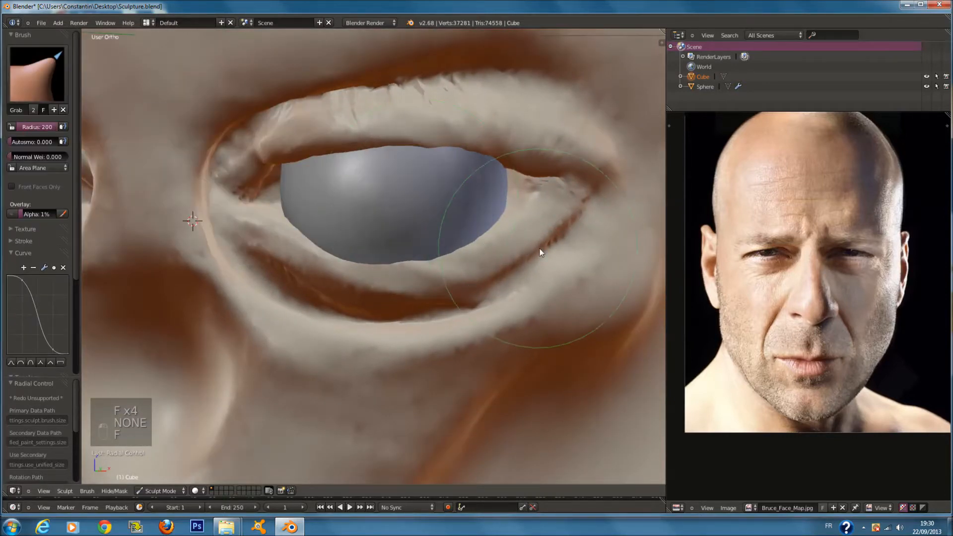
key("f")
key("KP_1")
scroll(561, 253, "up", 4)
mouse_move(561, 253)
middle_mouse_down()
mouse_move(508, 234)
mouse_move(491, 216)
middle_mouse_up()
key("f")
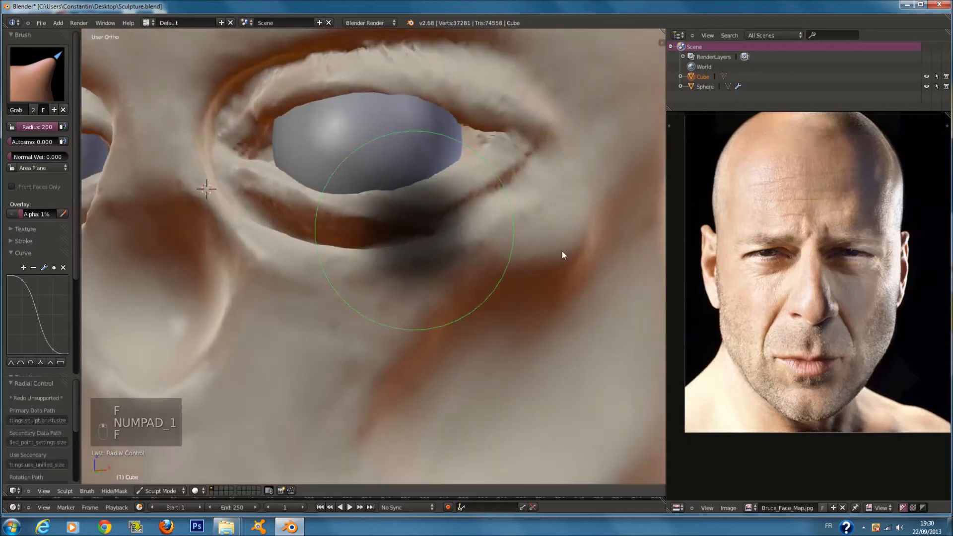
left_click(562, 250)
left_click_drag(402, 192, 397, 185)
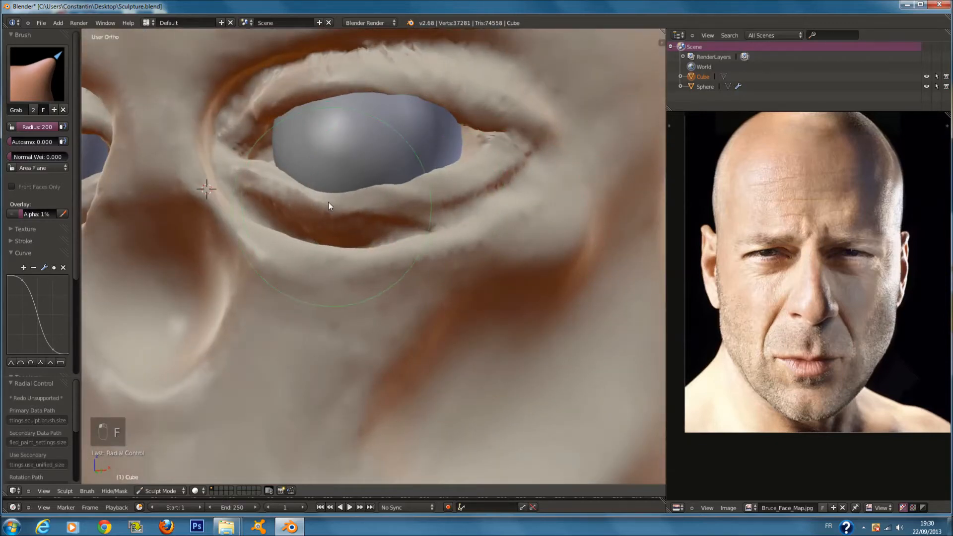
left_click_drag(329, 201, 323, 196)
- Pull up the outer part of the lower eyelid and adjust the upper eyelid's edge and outer corner with the Grab brush
key("f")
left_click(399, 221)
left_click_drag(416, 198, 430, 181)
key("f")
scroll(537, 178, "down", 2)
middle_click_drag(534, 178, 522, 189)
left_click_drag(464, 137, 460, 149)
mouse_move(410, 122)
left_mouse_down()
mouse_move(420, 136)
mouse_move(462, 132)
left_mouse_up()
left_click_drag(478, 193, 466, 196)
- Pull the outer eye corner forward and down in the right side view with the Grab brush at radius 200
middle_click_drag(432, 232, 352, 246)
key("f")
right_click(219, 232)
key("KP_3")
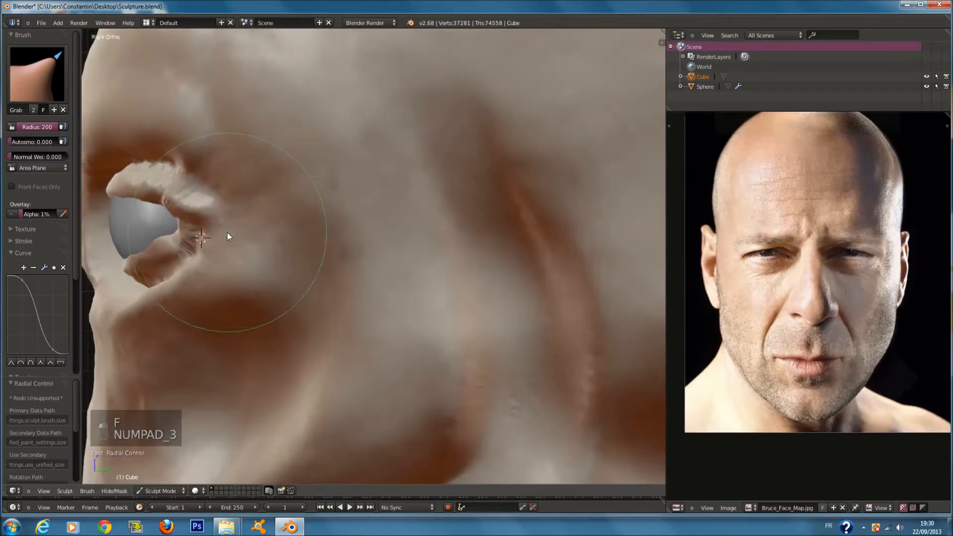
key("f")
scroll(295, 252, "down", 4, "ctrl")
key("f")
right_click(338, 244)
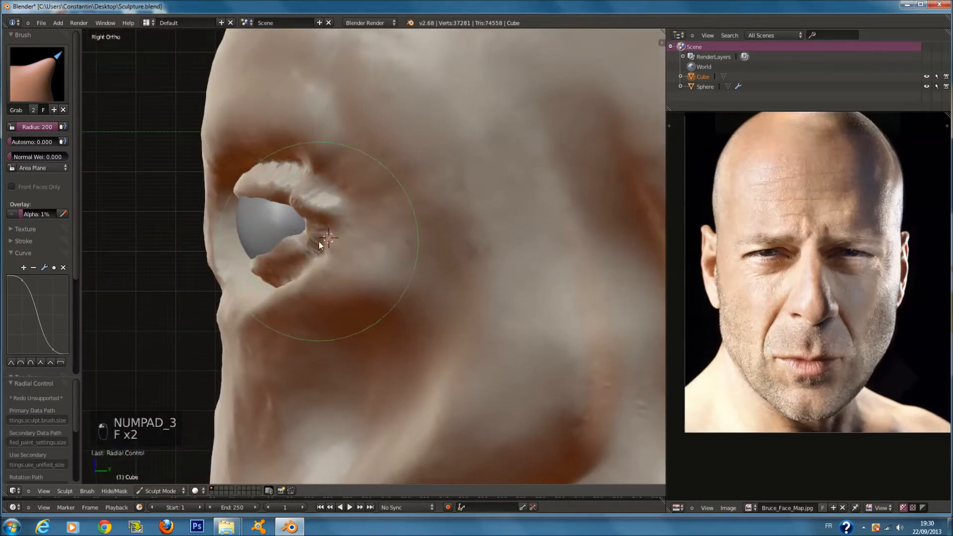
mouse_move(306, 234)
left_mouse_down()
mouse_move(276, 243)
mouse_move(259, 264)
left_mouse_up()
middle_click_drag(258, 264, 350, 273)
key("KP_1")
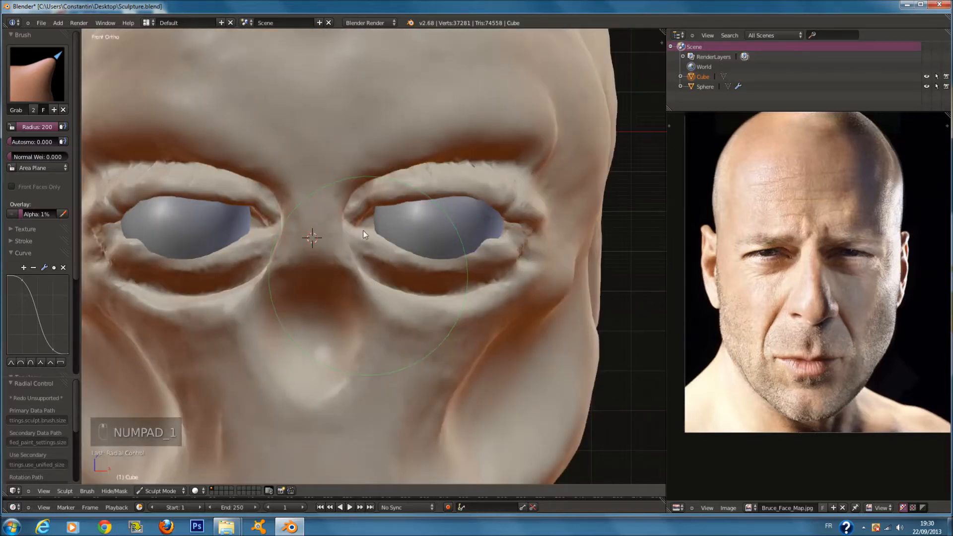
- Smooth the outer eye corner and both eyelids with the Smooth brush at radius 154
left_click(37, 75)
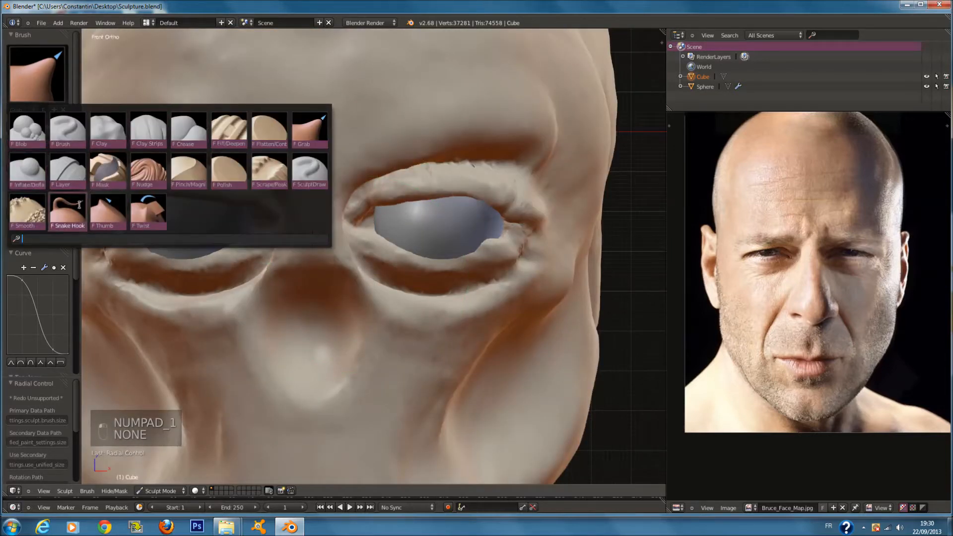
left_click(27, 211)
mouse_move(398, 229)
middle_mouse_down()
mouse_move(463, 233)
mouse_move(453, 228)
middle_mouse_up()
key("f")
left_click(430, 228)
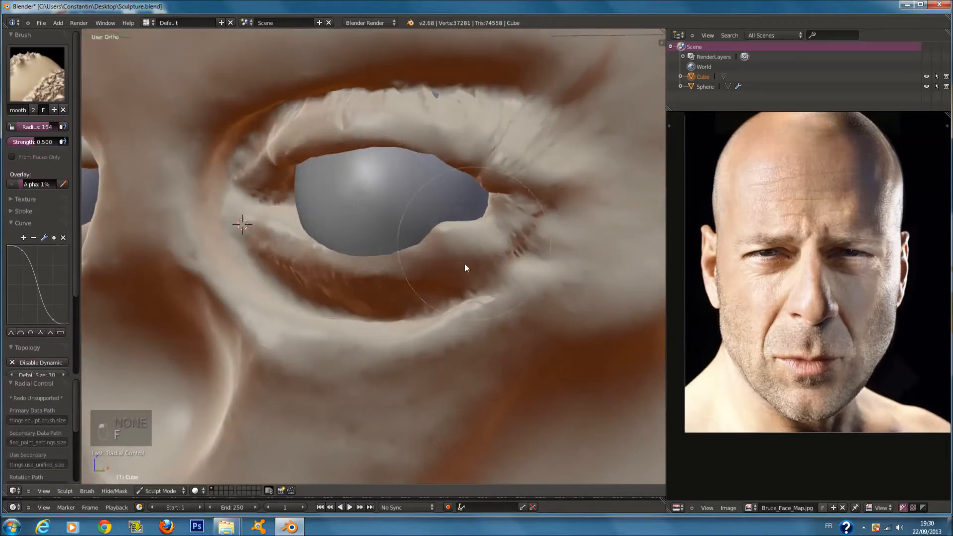
left_click_drag(464, 264, 532, 189)
mouse_move(462, 142)
left_mouse_down()
mouse_move(272, 154)
mouse_move(396, 309)
left_mouse_up()
- Review both eyelids from the front and set the Smooth brush radius to 108
scroll(395, 306, "down", 6)
middle_click_drag(395, 306, 452, 300)
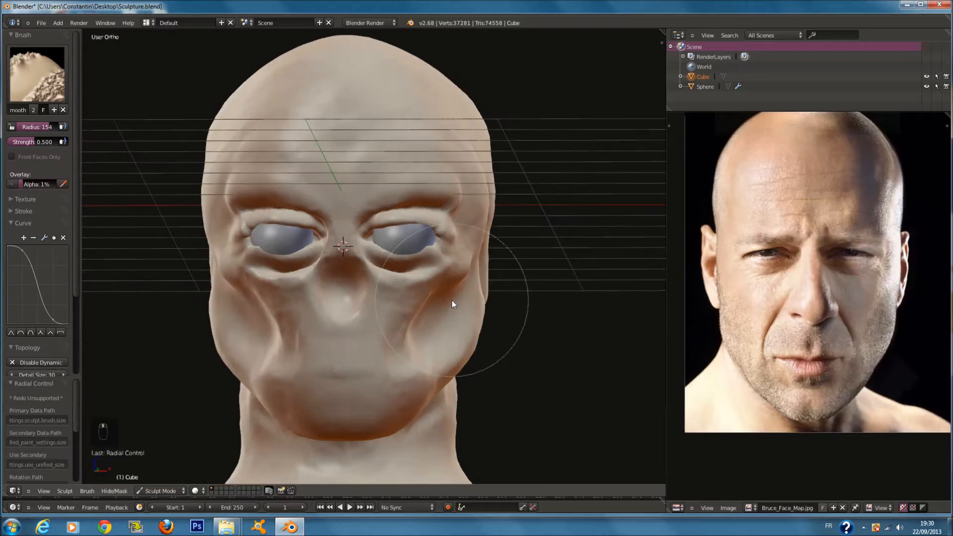
key("KP_1")
scroll(432, 268, "up", 5)
key("f")
left_click(546, 191)
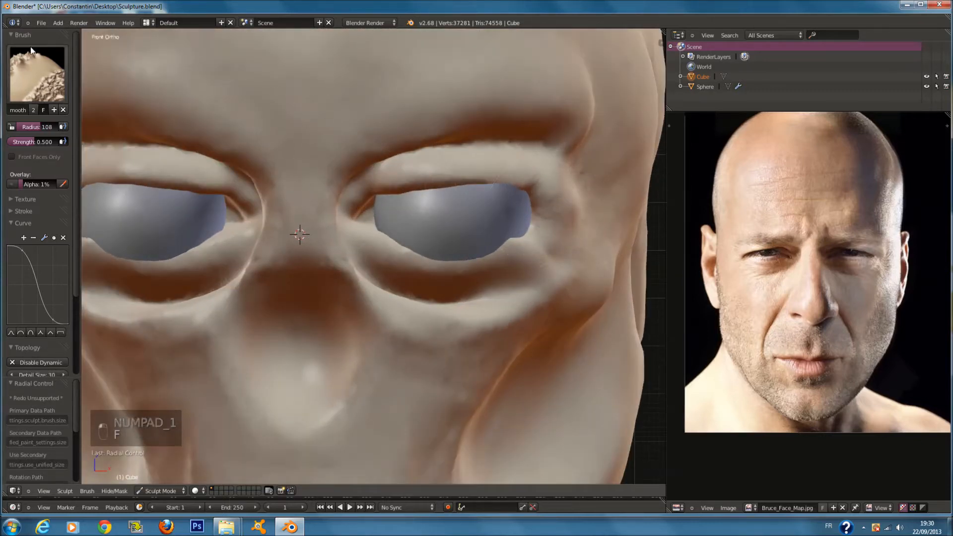
- Switch to the Clay Strips brush and extend the upper eyelid over the outer eye corner at radius 59
left_click(31, 52)
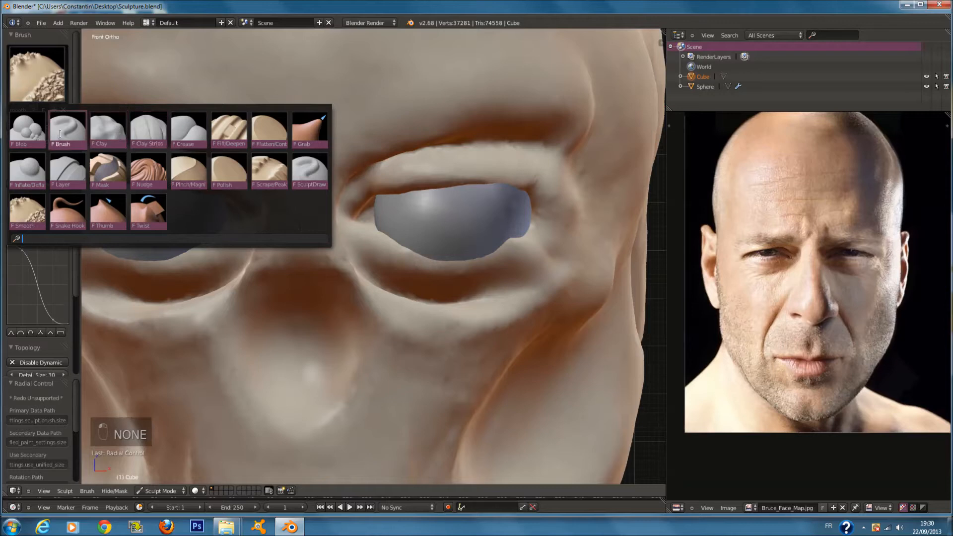
left_click(148, 128)
scroll(353, 139, "up", 1)
mouse_move(378, 144)
middle_mouse_down()
mouse_move(353, 139)
mouse_move(353, 151)
middle_mouse_up()
key("f")
left_click(319, 134)
scroll(354, 151, "up", 1)
key("f")
left_click(353, 151)
key("f")
left_click(297, 186)
mouse_move(293, 188)
left_mouse_down()
mouse_move(344, 126)
mouse_move(409, 119)
mouse_move(591, 168)
mouse_move(419, 117)
mouse_move(581, 175)
left_mouse_up()
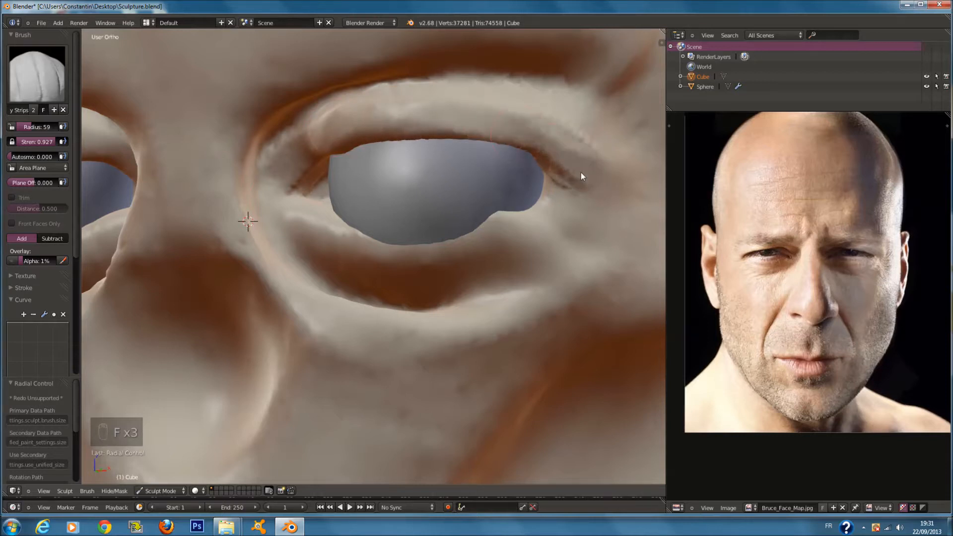
- Build up the lower eyelid rim around the inner eye corner and along the eyeball with Clay Strips
key("f")
left_click(313, 226)
mouse_move(313, 226)
left_mouse_down()
mouse_move(394, 234)
mouse_move(579, 188)
mouse_move(319, 243)
mouse_move(470, 247)
mouse_move(539, 217)
mouse_move(337, 199)
left_mouse_up()
mouse_move(362, 230)
left_mouse_down()
mouse_move(259, 174)
mouse_move(319, 226)
left_mouse_up()
- Try to build up the fold beneath the lower eyelid with Clay Strips
middle_click_drag(373, 241, 353, 248)
scroll(353, 248, "up", 1)
key("f")
left_click(378, 250)
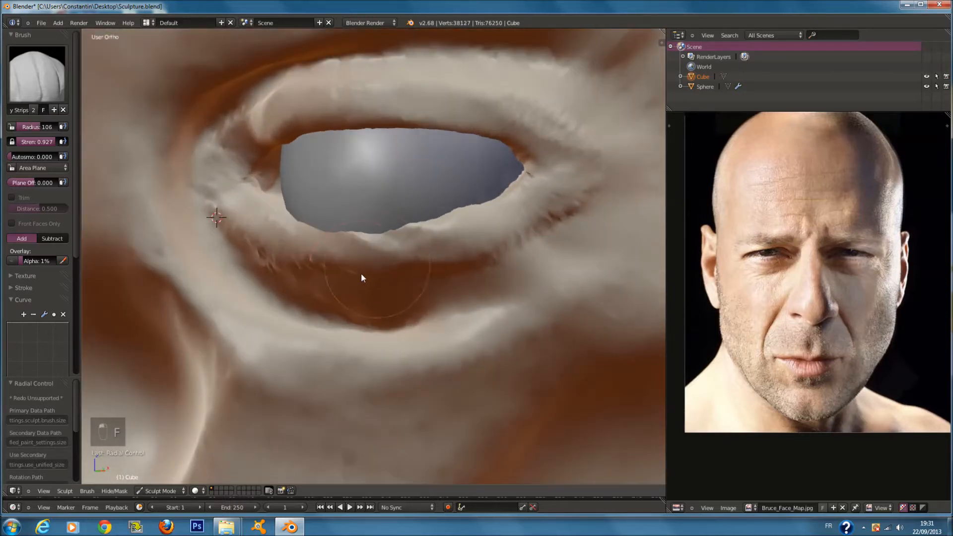
key("f")
left_click(343, 268)
mouse_move(255, 252)
left_mouse_down()
mouse_move(496, 295)
mouse_move(475, 326)
mouse_move(249, 319)
mouse_move(422, 365)
left_mouse_up()
mouse_move(281, 283)
middle_mouse_down()
mouse_move(289, 324)
mouse_move(290, 308)
middle_mouse_up()
- Try the Snake Hook brush on the fold beneath the lower eyelid and undo the last two strokes
left_click(37, 74)
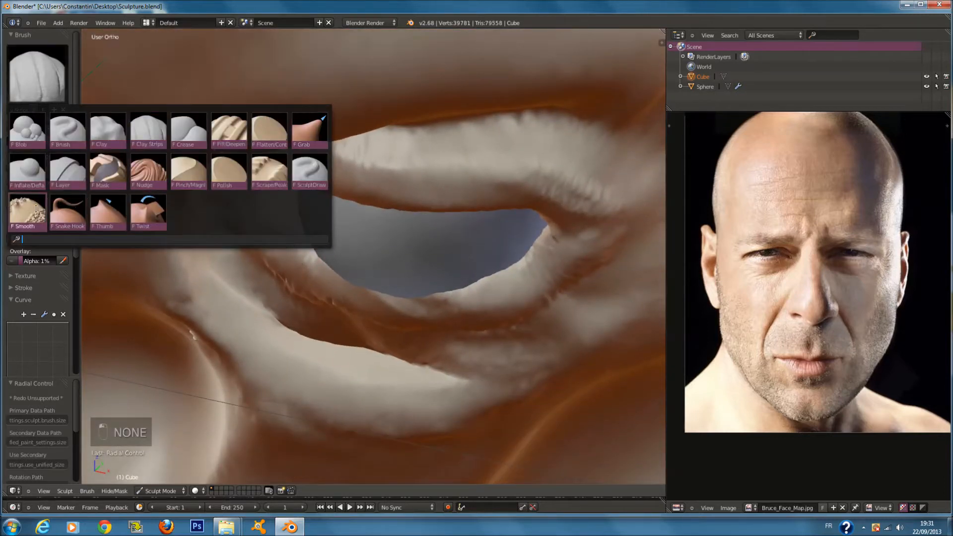
left_click(80, 209)
mouse_move(279, 357)
left_mouse_down()
mouse_move(311, 353)
mouse_move(308, 344)
left_mouse_up()
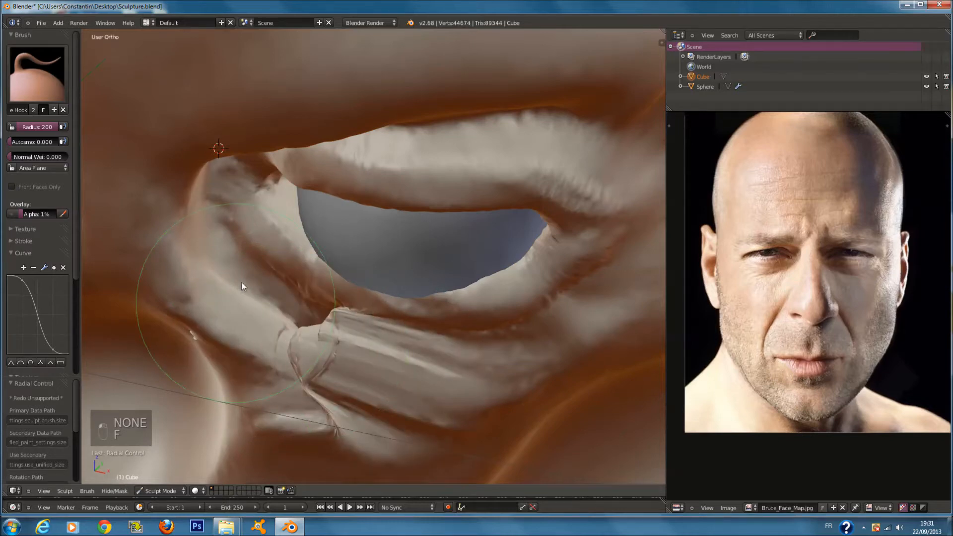
key("ctrl+z")
key("ctrl+z")
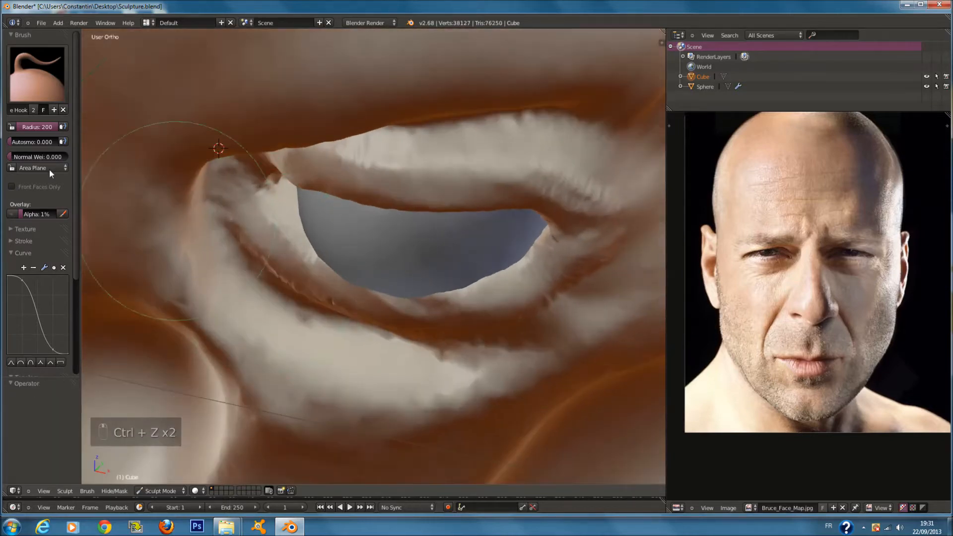
- Switch to the Smooth brush and smooth the fold beneath the lower eyelid and the upper cheek at radius 200
left_click(37, 74)
left_click(30, 208)
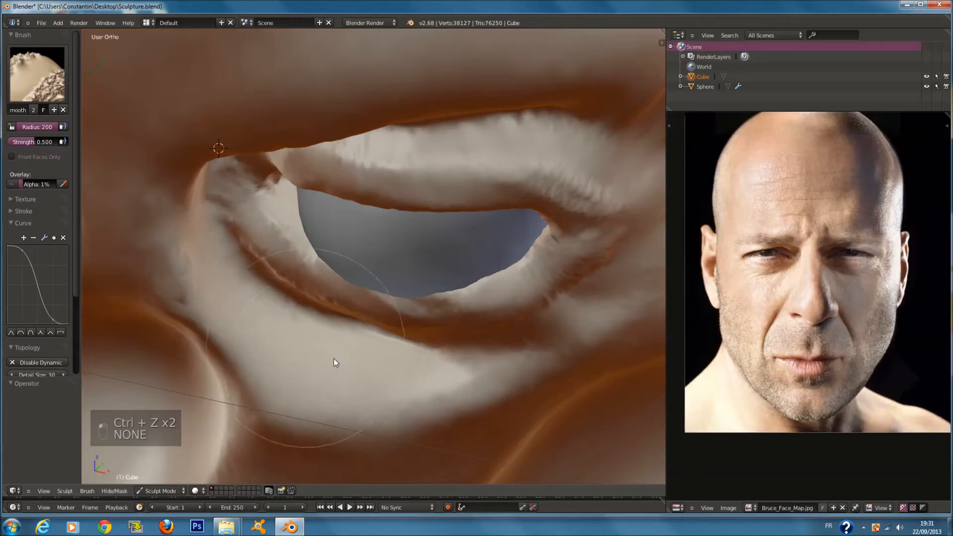
middle_click_drag(338, 386, 436, 374)
key("f")
mouse_move(459, 349)
left_mouse_down()
mouse_move(368, 287)
mouse_move(601, 232)
mouse_move(536, 319)
mouse_move(343, 415)
mouse_move(409, 382)
left_mouse_up()
middle_click_drag(379, 290, 377, 251)
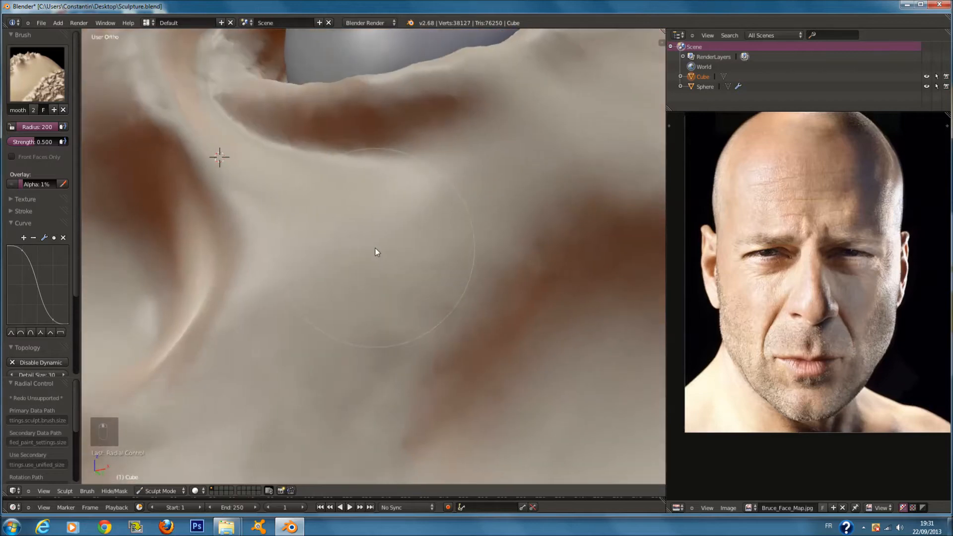
scroll(377, 251, "down", 3)
scroll(294, 158, "up", 1)
left_click_drag(282, 141, 249, 157)
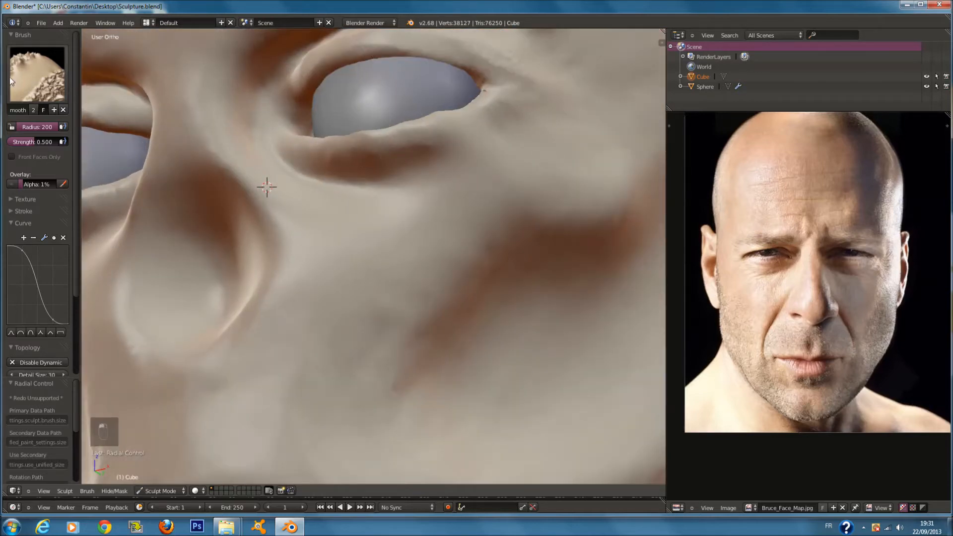
- Switch to the Clay Strips brush and start building up the bag beneath the lower eyelid near the inner eye corner
left_click(37, 75)
left_click(143, 133)
scroll(374, 137, "up", 2)
key("f")
left_click(408, 135)
key("f")
left_click(385, 129)
mouse_move(300, 147)
left_mouse_down()
mouse_move(251, 129)
mouse_move(526, 124)
mouse_move(271, 108)
left_mouse_up()
- Extend the bag beneath the lower eyelid toward the outer eye corner with Clay Strips at about radius 65
scroll(367, 175, "down", 4)
middle_click_drag(367, 174, 372, 181)
key("f")
left_click(407, 216)
scroll(406, 216, "up", 3)
key("f")
left_click(467, 208)
scroll(489, 203, "up", 2)
key("f")
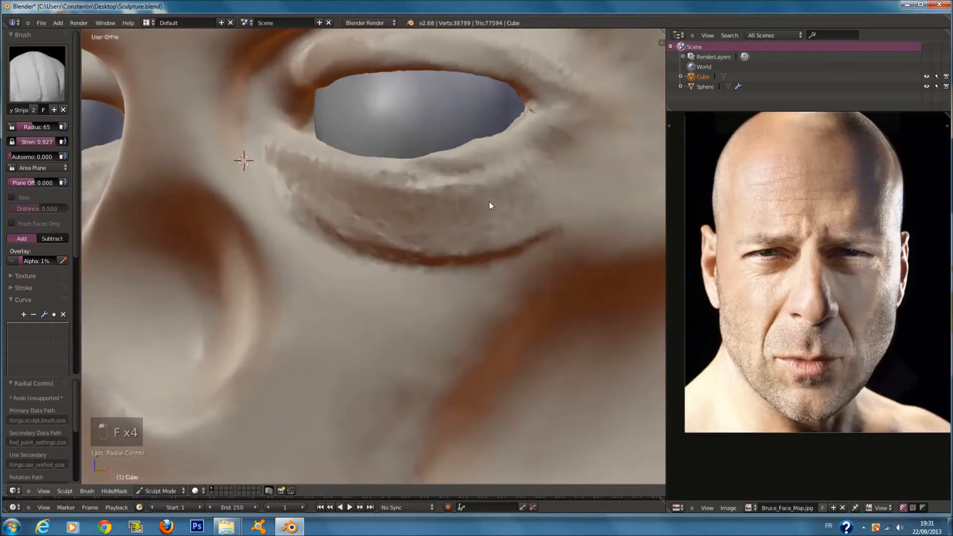
left_click(490, 202)
mouse_move(513, 177)
left_mouse_down()
mouse_move(347, 177)
mouse_move(355, 214)
mouse_move(278, 169)
mouse_move(508, 195)
left_mouse_up()
key("f")
left_click(433, 237)
- Try to build up the nose in front view with Clay Strips at radius 93, and undo the stroke
key("KP_1")
scroll(426, 230, "down", 4)
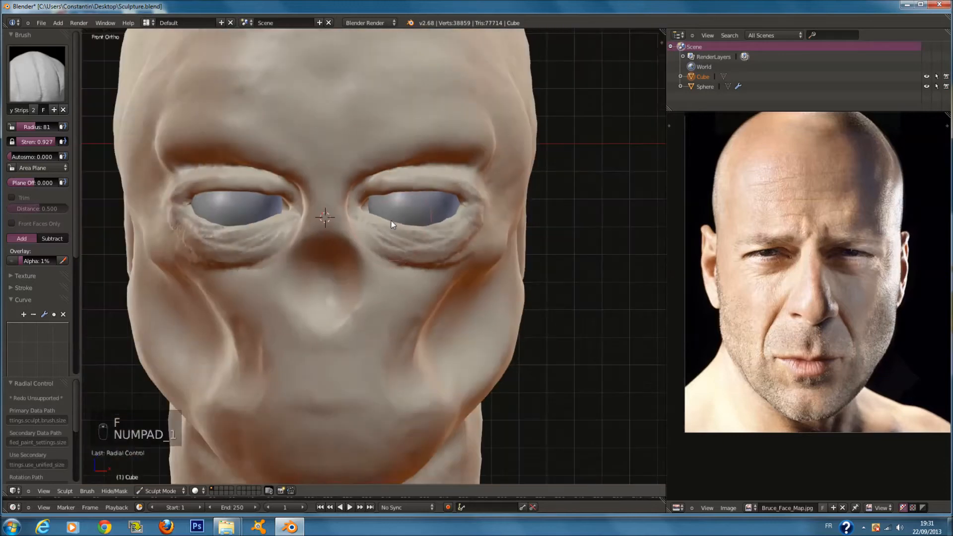
scroll(391, 220, "up", 4)
key("f")
left_click(377, 237)
mouse_move(377, 238)
left_mouse_down()
mouse_move(374, 298)
mouse_move(377, 252)
left_mouse_up()
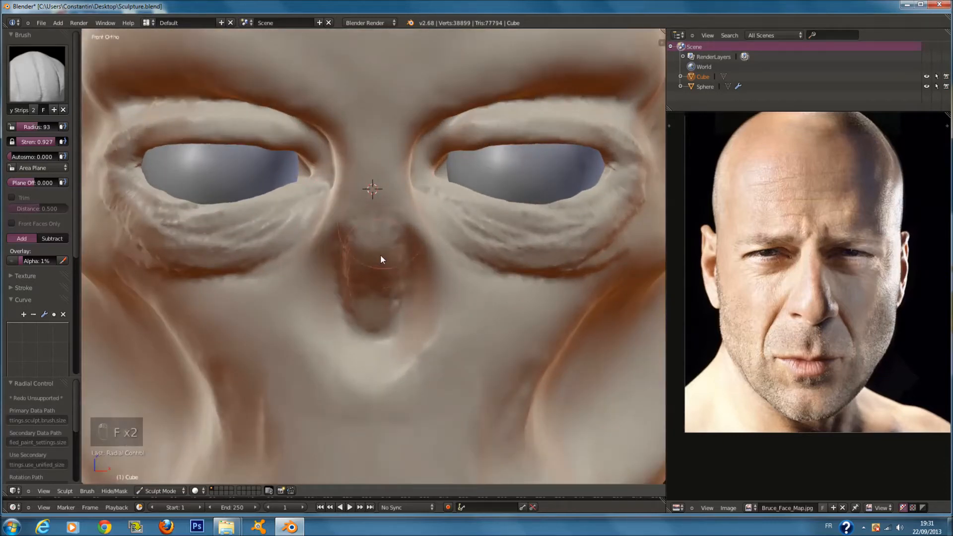
key("ctrl+z")
- Try to build up the nose again in front view with Clay Strips at radius 126
scroll(385, 234, "up", 2)
scroll(381, 237, "down", 3)
middle_click_drag(379, 232, 357, 249)
key("KP_1")
key("f")
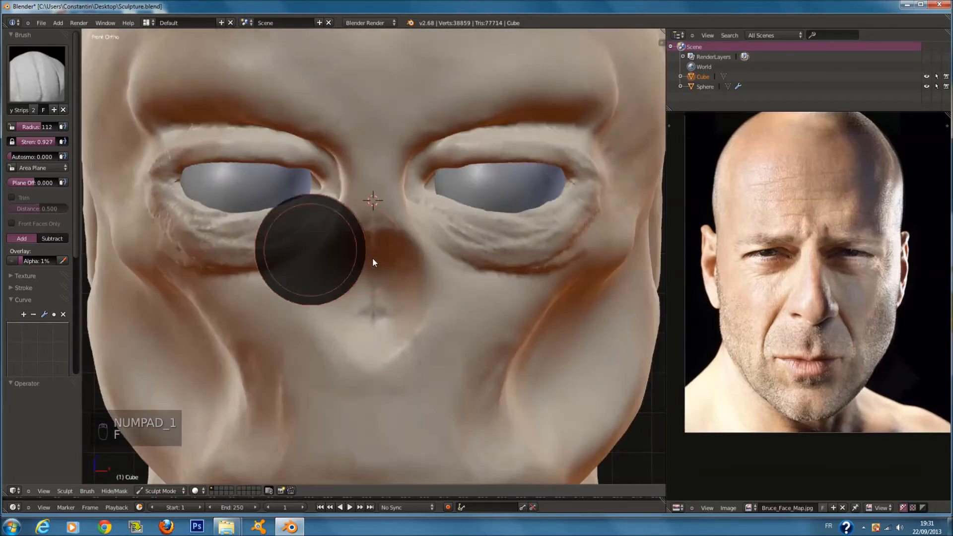
left_click(374, 258)
scroll(377, 278, "up", 1)
mouse_move(388, 293)
left_mouse_down()
mouse_move(375, 324)
mouse_move(404, 272)
left_mouse_up()
scroll(403, 271, "down", 1)
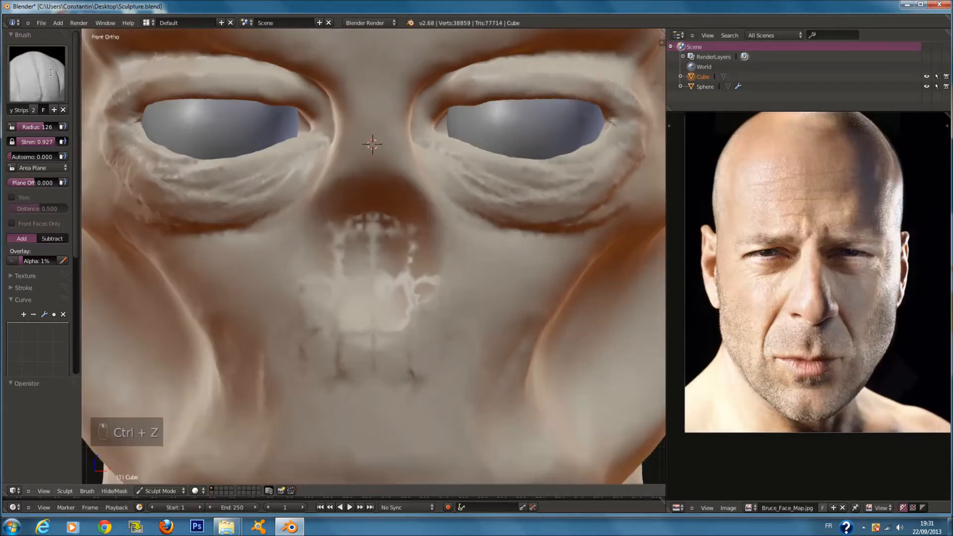
- Switch to the Brush brush and raise a rounded nose mass over the nasal cavity between the cheeks
left_click(42, 75)
left_click(68, 130)
key("f")
left_click(421, 271)
mouse_move(383, 248)
left_mouse_down()
mouse_move(354, 294)
mouse_move(387, 293)
mouse_move(358, 296)
mouse_move(374, 302)
mouse_move(400, 290)
mouse_move(364, 222)
mouse_move(374, 249)
mouse_move(382, 236)
left_mouse_up()
key("f")
left_click(398, 292)
- Switch to the Smooth brush and smooth the nose mass and the hollow above it at radius 111
left_click(58, 87)
left_click(43, 218)
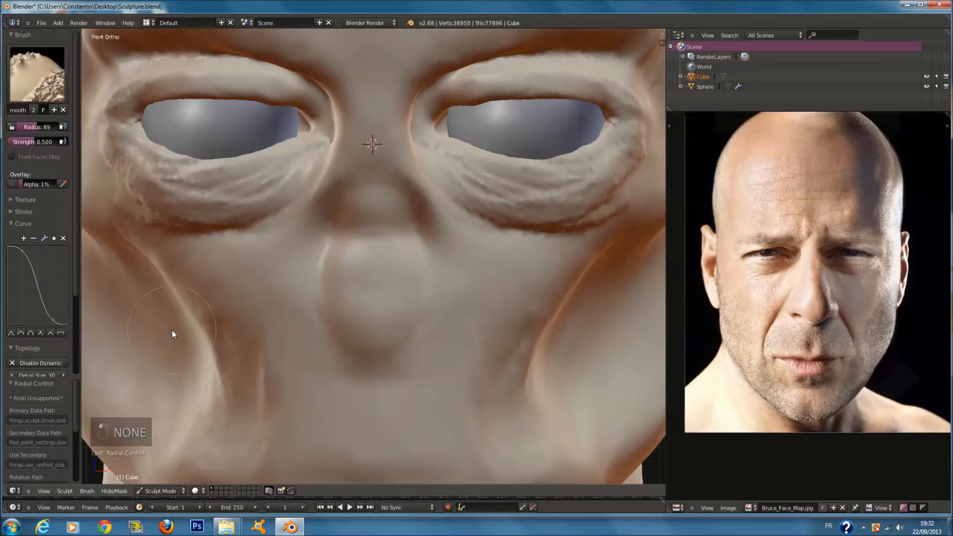
key("f")
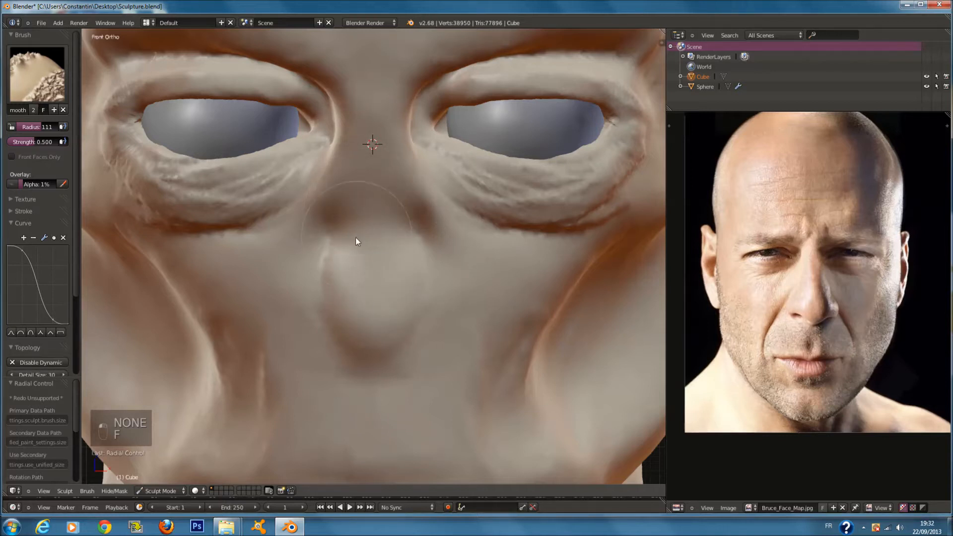
scroll(355, 237, "down", 1)
key("a")
- Select the Brush brush again and bring the side-profile photo into view in the face reference
left_click(34, 35)
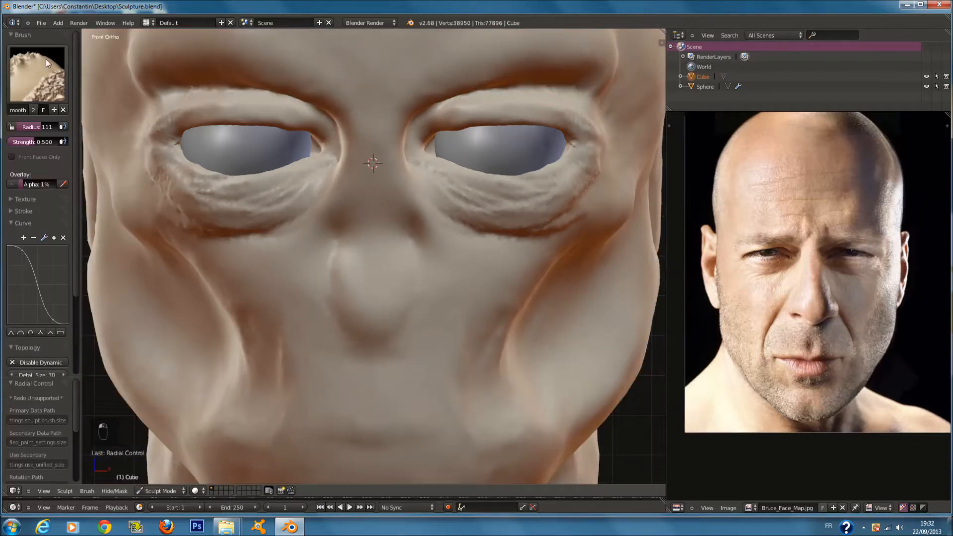
left_click(45, 58)
left_click(64, 126)
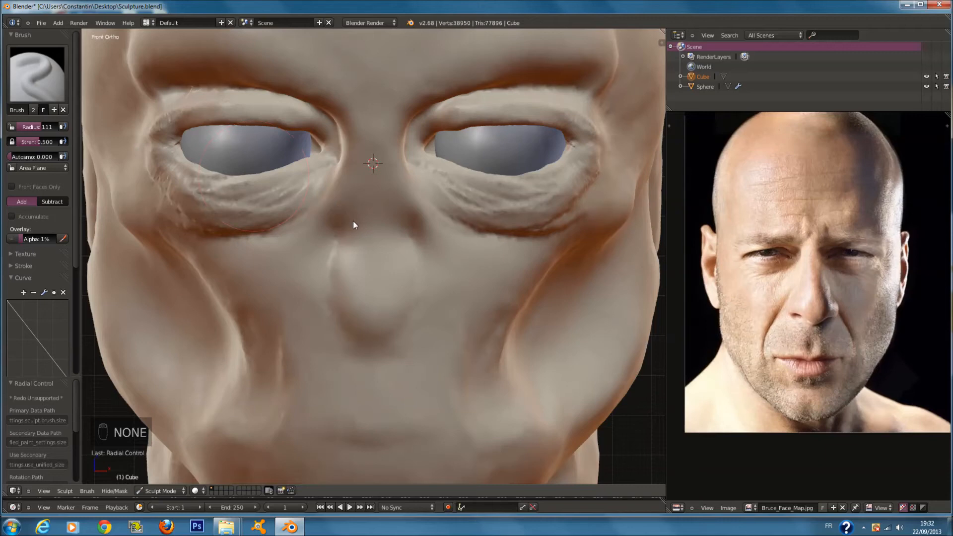
key("f")
key("f")
left_click(377, 190)
mouse_move(377, 190)
middle_mouse_down()
mouse_move(293, 207)
mouse_move(317, 225)
middle_mouse_up()
scroll(490, 238, "up", 2)
scroll(491, 237, "down", 1)
middle_click_drag(817, 287, 494, 281)
scroll(803, 307, "down", 3)
middle_click_drag(803, 308, 842, 308)
scroll(532, 247, "up", 3)
mouse_move(471, 284)
middle_mouse_down()
mouse_move(532, 247)
mouse_move(399, 276)
mouse_move(401, 250)
middle_mouse_up()
- Build up the nose bridge from between the brows down to the tip with the Brush brush
key("f")
left_click(481, 246)
scroll(400, 250, "up", 1)
key("f")
left_click(459, 228)
left_click_drag(433, 207, 422, 241)
mouse_move(421, 241)
middle_mouse_down()
mouse_move(397, 238)
mouse_move(485, 235)
mouse_move(449, 172)
middle_mouse_up()
key("f")
left_click(443, 169)
mouse_move(439, 108)
left_mouse_down()
mouse_move(419, 137)
mouse_move(405, 193)
left_mouse_up()
mouse_move(406, 193)
middle_mouse_down()
mouse_move(511, 183)
mouse_move(404, 190)
mouse_move(339, 169)
mouse_move(431, 170)
middle_mouse_up()
- Switch to the Smooth brush and smooth the nose bridge at radius 146, checking it from several angles
left_click(41, 79)
left_click(38, 206)
key("f")
left_click(427, 128)
middle_click_drag(427, 127, 467, 127)
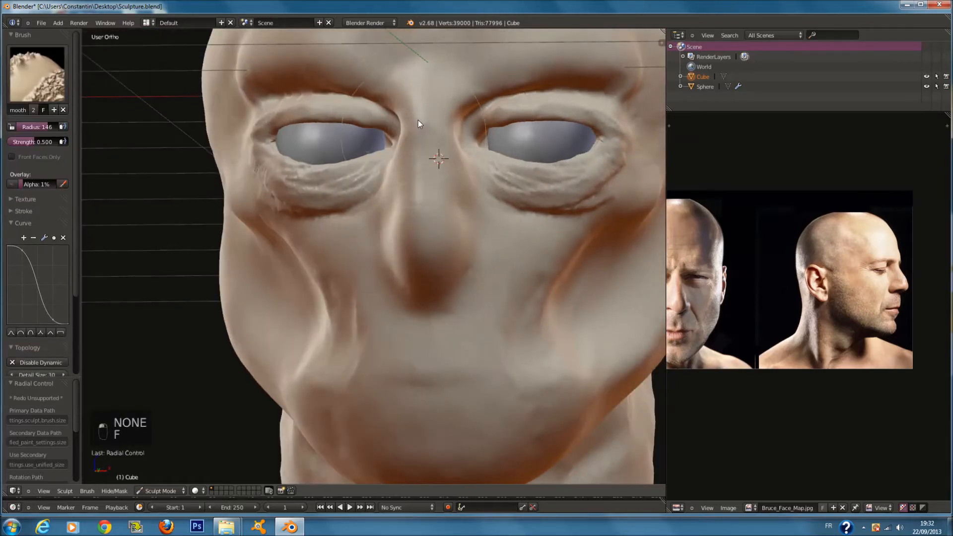
mouse_move(428, 96)
middle_mouse_down()
mouse_move(332, 166)
mouse_move(361, 148)
mouse_move(440, 160)
mouse_move(413, 158)
middle_mouse_up()
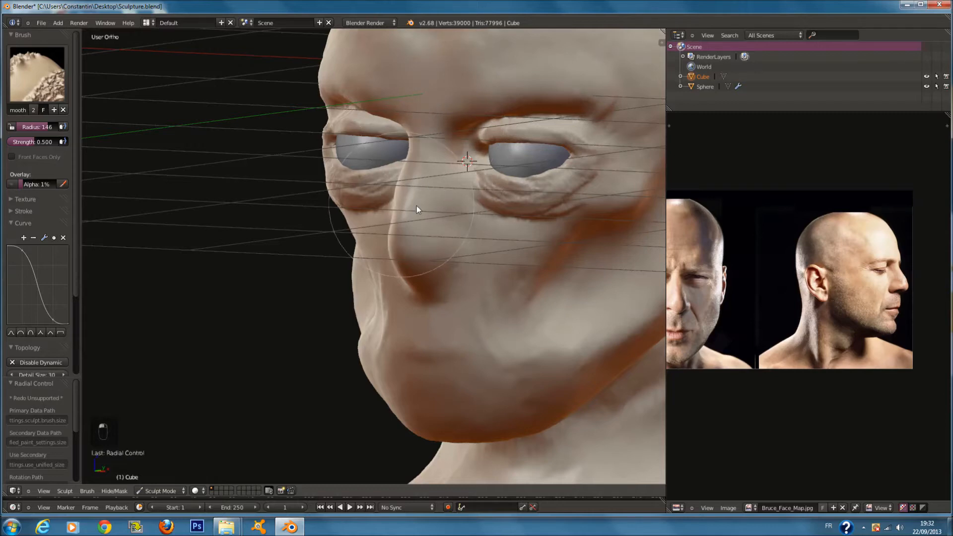
middle_click_drag(416, 205, 413, 219)
- Switch to the Polish brush, undo the first stroke and flatten the nose bridge at radius 118
left_click(62, 87)
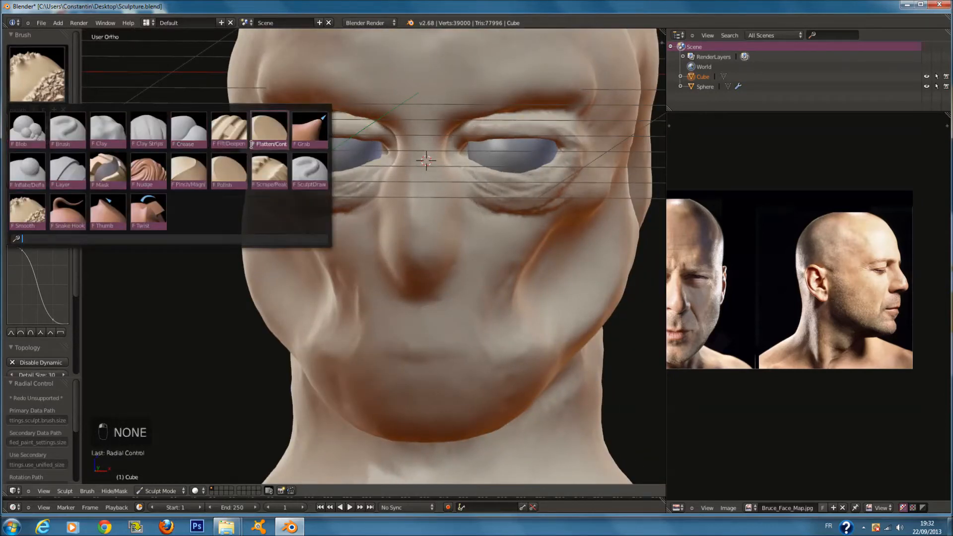
left_click(268, 169)
scroll(458, 186, "up", 2)
middle_click_drag(458, 186, 442, 139)
key("f")
left_click(432, 148)
key("f")
left_click(379, 122)
key("ctrl+z")
mouse_move(451, 70)
left_mouse_down()
mouse_move(424, 242)
mouse_move(415, 156)
left_mouse_up()
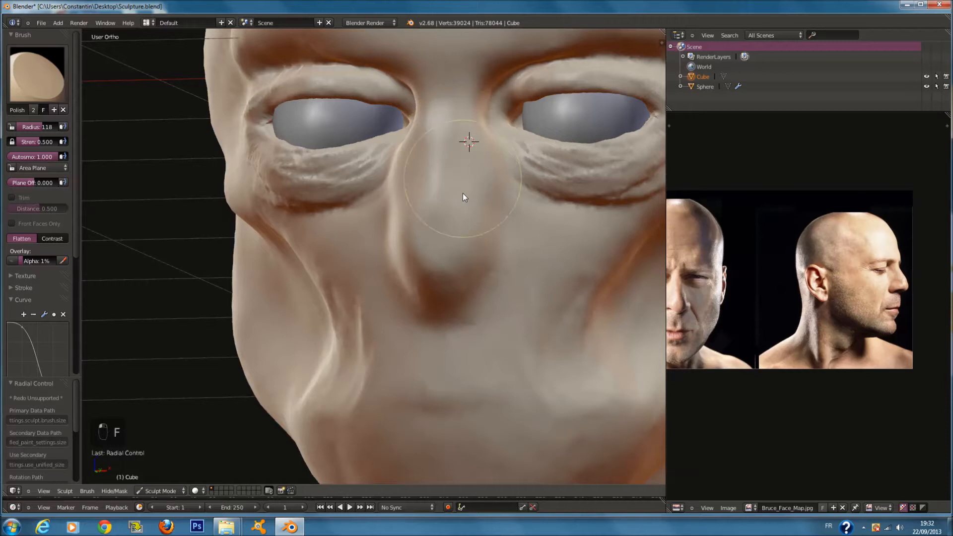
- Polish the bag beneath the eye toward its outer end at radius 97
middle_click_drag(463, 193, 482, 192)
scroll(482, 192, "down", 1)
key("f")
left_click(537, 174)
mouse_move(541, 181)
left_mouse_down()
mouse_move(552, 195)
mouse_move(600, 193)
left_mouse_up()
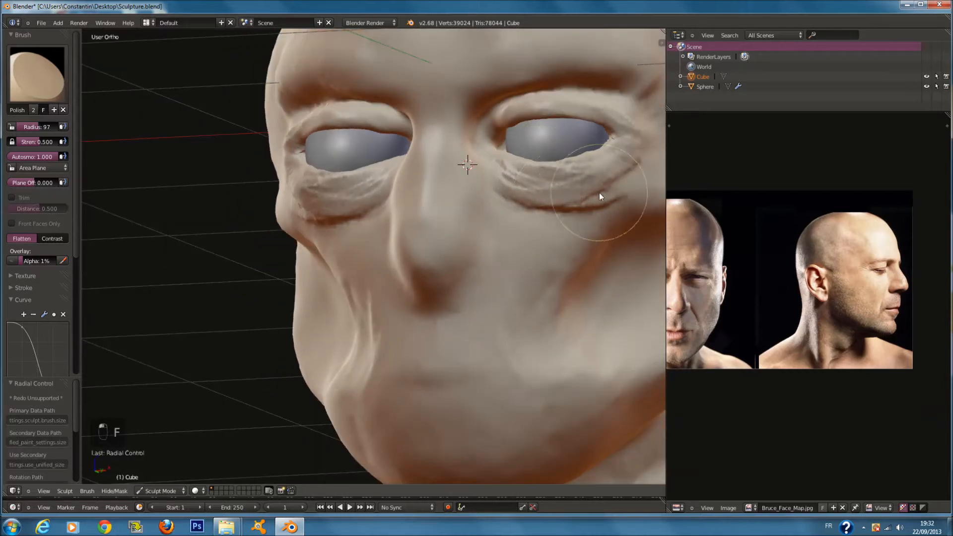
- Switch to the Smooth brush and smooth out the wrinkled bag beneath the eye at radius 91
left_click(37, 74)
left_click(26, 213)
key("f")
left_click(550, 162)
mouse_move(506, 164)
left_mouse_down()
mouse_move(614, 189)
mouse_move(529, 198)
mouse_move(633, 151)
left_mouse_up()
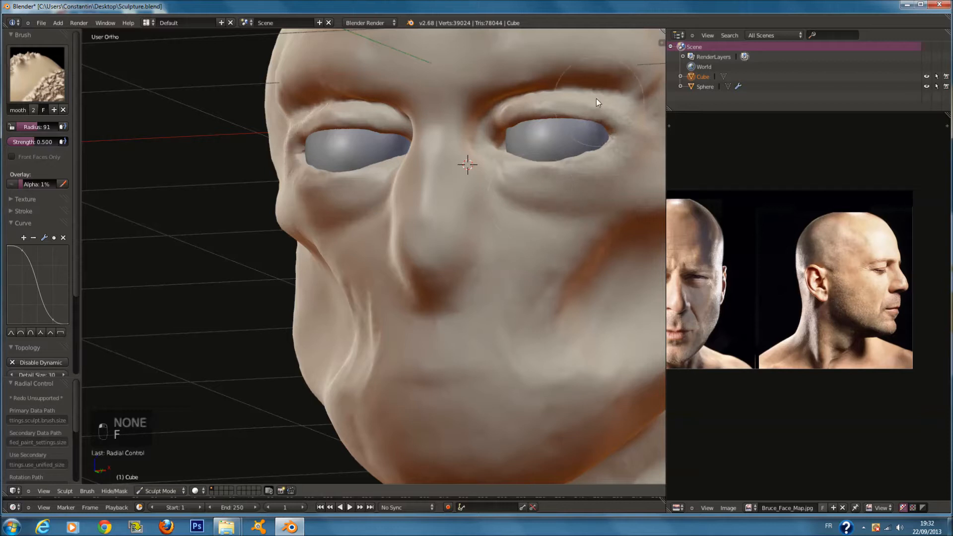
- Switch to the Crease brush and carve a crease along the upper eyelid toward the inner eye corner
left_click(54, 82)
left_click(189, 130)
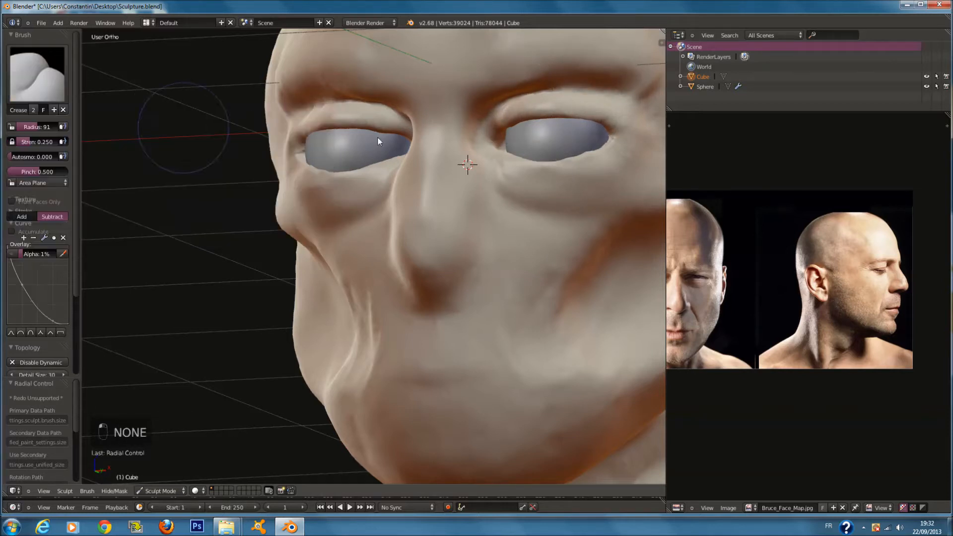
key("f")
key("f")
left_click(520, 98)
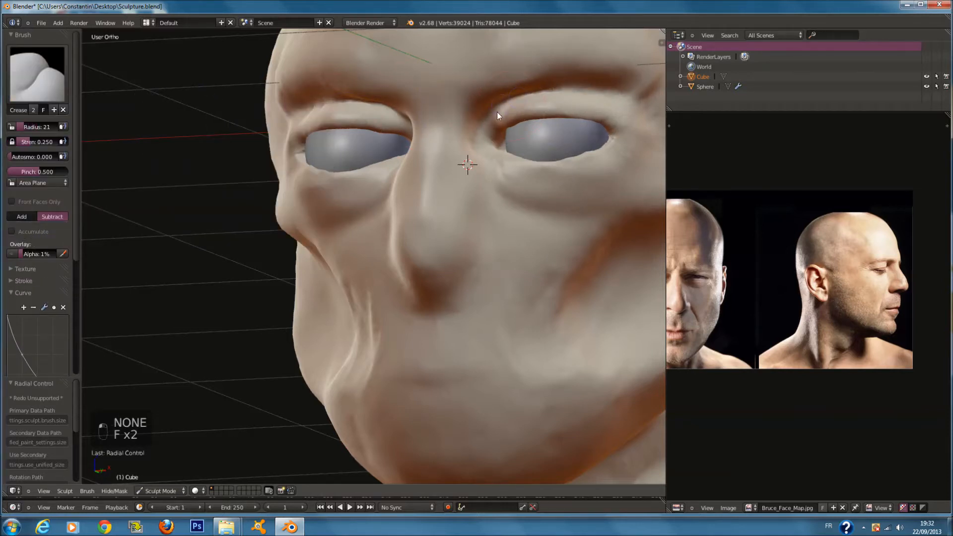
mouse_move(525, 111)
middle_mouse_down()
mouse_move(524, 124)
mouse_move(553, 142)
middle_mouse_up()
scroll(523, 124, "up", 4)
key("f")
left_click(556, 143)
scroll(553, 141, "down", 1)
key("f")
left_click(505, 100)
key("f")
left_click(437, 95)
mouse_move(467, 95)
left_mouse_down()
mouse_move(336, 115)
mouse_move(389, 94)
mouse_move(302, 136)
left_mouse_up()
- Deepen the crease above the upper eyelid from the inner corner across to the outer corner at radius 101
mouse_move(302, 136)
middle_mouse_down()
mouse_move(341, 70)
mouse_move(334, 101)
middle_mouse_up()
key("f")
left_click(356, 100)
scroll(338, 129, "up", 3)
middle_click_drag(330, 149, 304, 97)
middle_click_drag(300, 59, 297, 149, "shift")
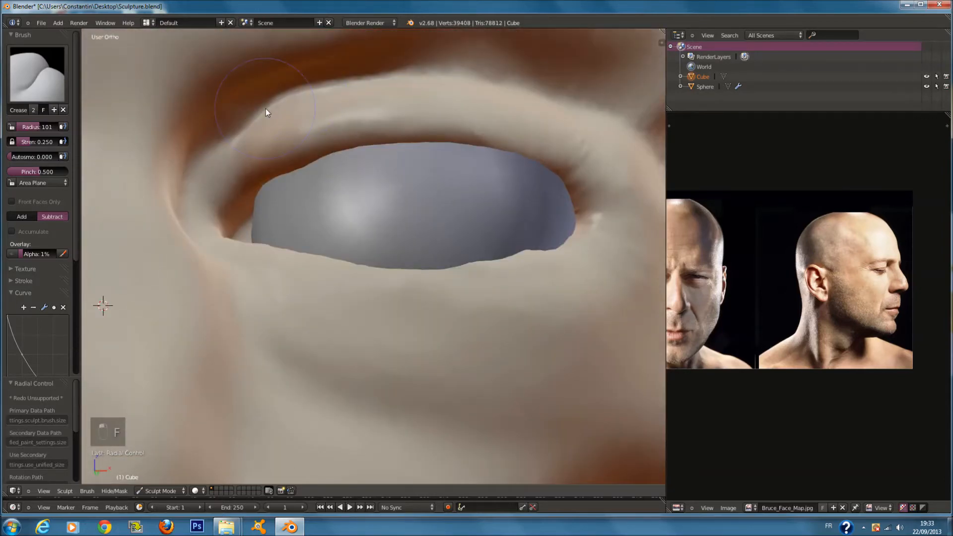
mouse_move(266, 109)
left_mouse_down()
mouse_move(229, 137)
mouse_move(194, 186)
left_mouse_up()
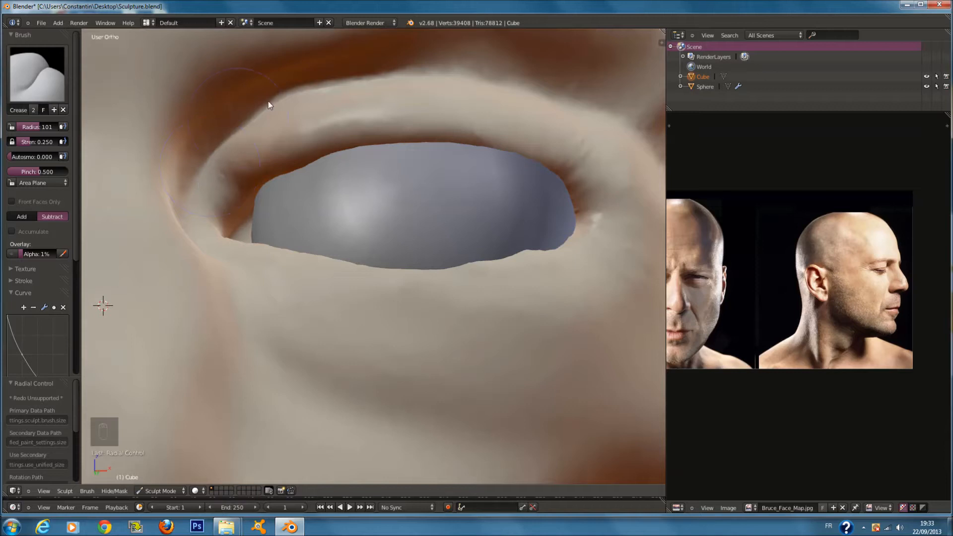
left_click_drag(268, 102, 617, 127)
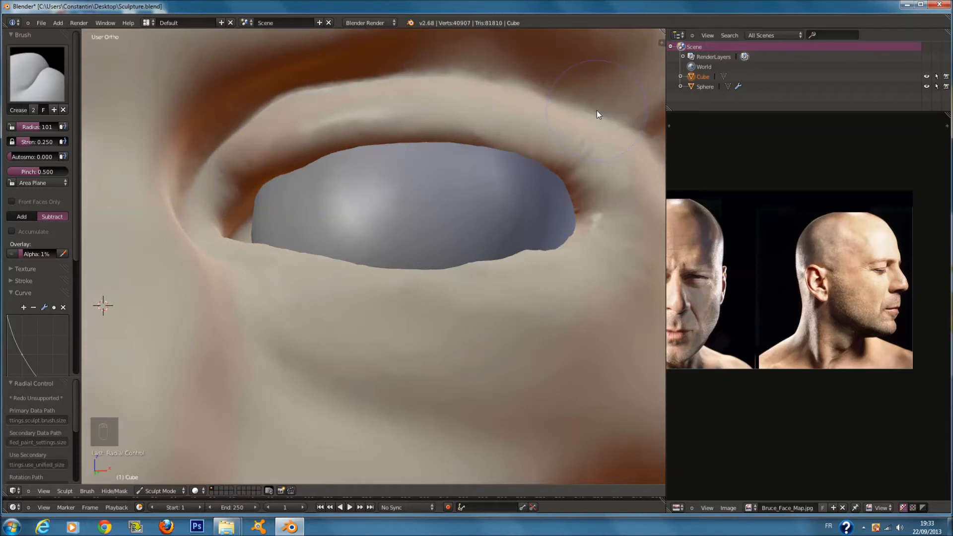
- Show both reference photos and crease the outer part of the upper eyelid fold at radius 143
middle_click_drag(597, 110, 571, 106)
scroll(571, 106, "down", 2)
middle_click_drag(534, 135, 503, 174)
key("f")
left_click(511, 155)
scroll(503, 174, "up", 2)
middle_click_drag(782, 271, 826, 259)
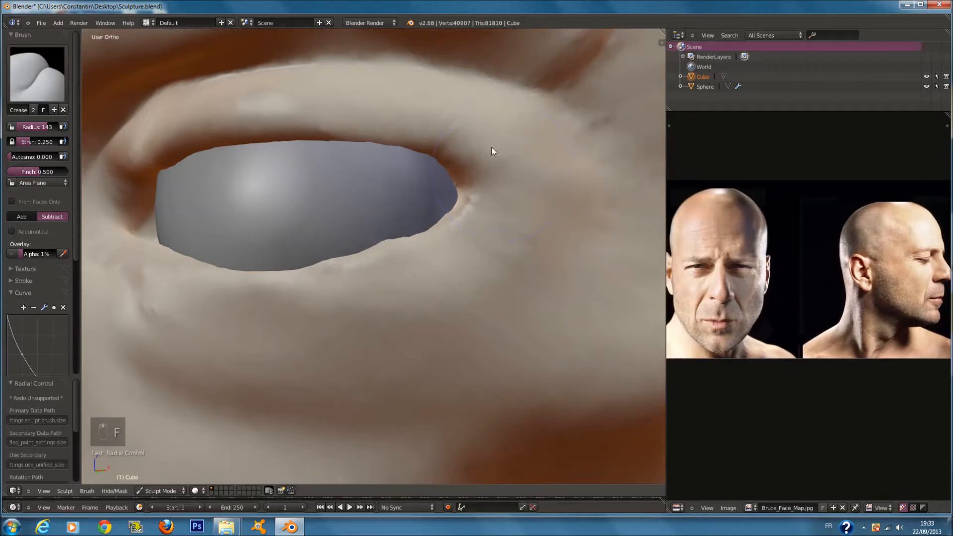
left_click_drag(446, 79, 551, 150)
- Carve creases running outward from the outer eye corner and along the upper lid's outer end at radius 101
key("f")
left_click(551, 192)
left_click_drag(536, 207, 479, 205)
left_click_drag(544, 210, 476, 194)
left_click_drag(561, 131, 471, 101)
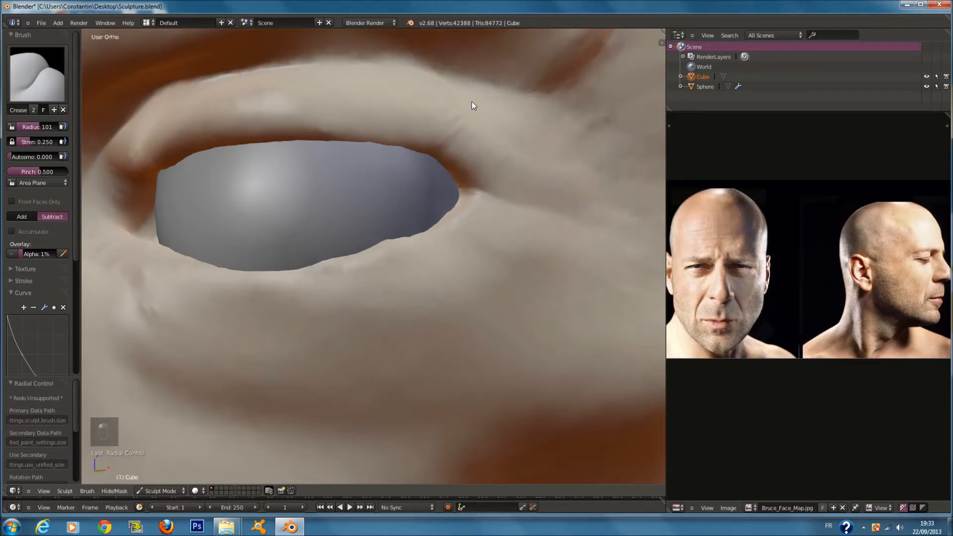
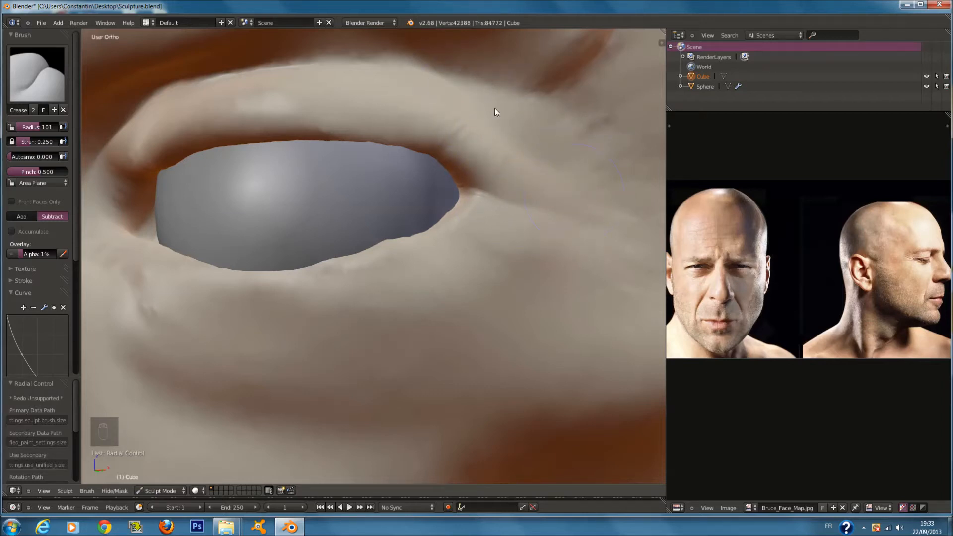
- Crease the skin just below the lower eyelid rim, starting near the inner corner, at radius 50
middle_click_drag(397, 263, 369, 266)
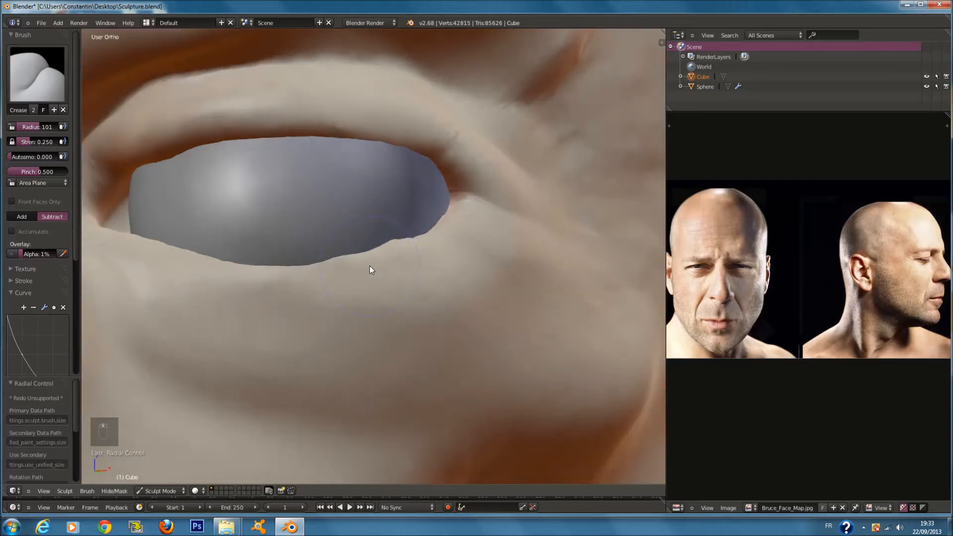
key("f")
right_click(162, 263)
scroll(161, 252, "down", 4, "ctrl")
key("f")
left_click(137, 236)
mouse_move(215, 277)
left_mouse_down()
mouse_move(268, 292)
mouse_move(335, 293)
left_mouse_up()
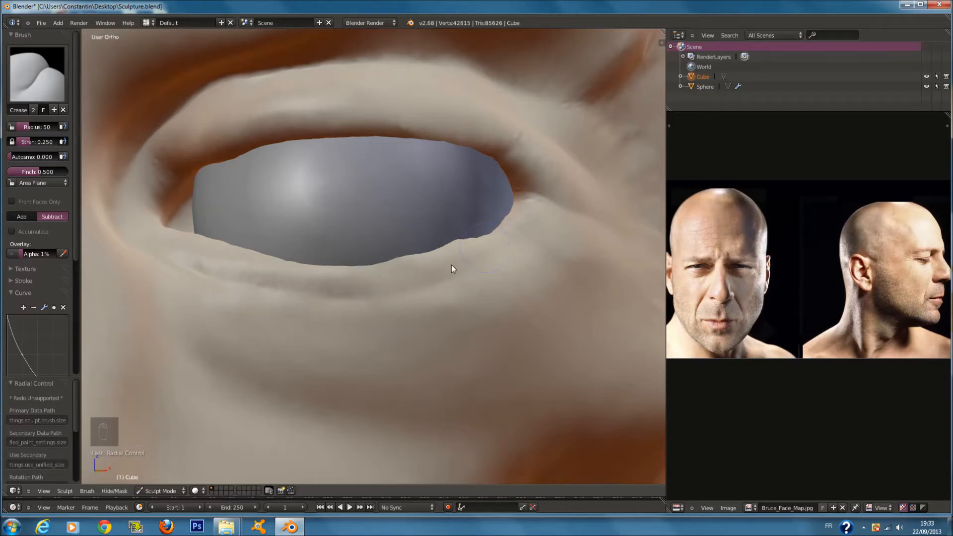
- Carve curved creases through and beneath the eye bag out to its outer side with the Crease brush at radius 93
key("f")
left_click(288, 353)
left_click_drag(201, 319, 489, 421)
left_click_drag(138, 308, 513, 390)
left_click_drag(386, 350, 502, 349)
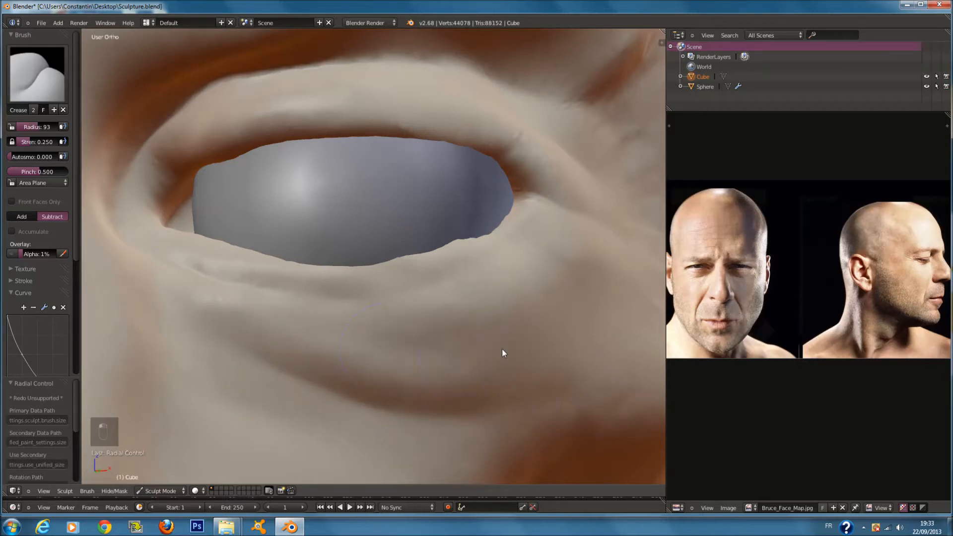
left_click_drag(297, 320, 568, 294)
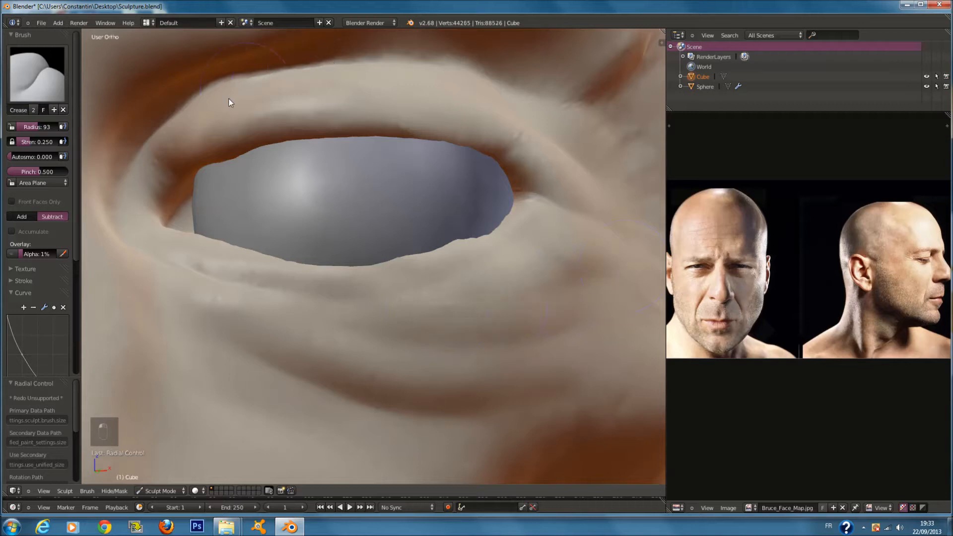
- Crease the upper eyelid just above the eye opening with the Crease brush at radius 46
key("f")
left_click(169, 164)
left_click_drag(333, 90, 228, 130)
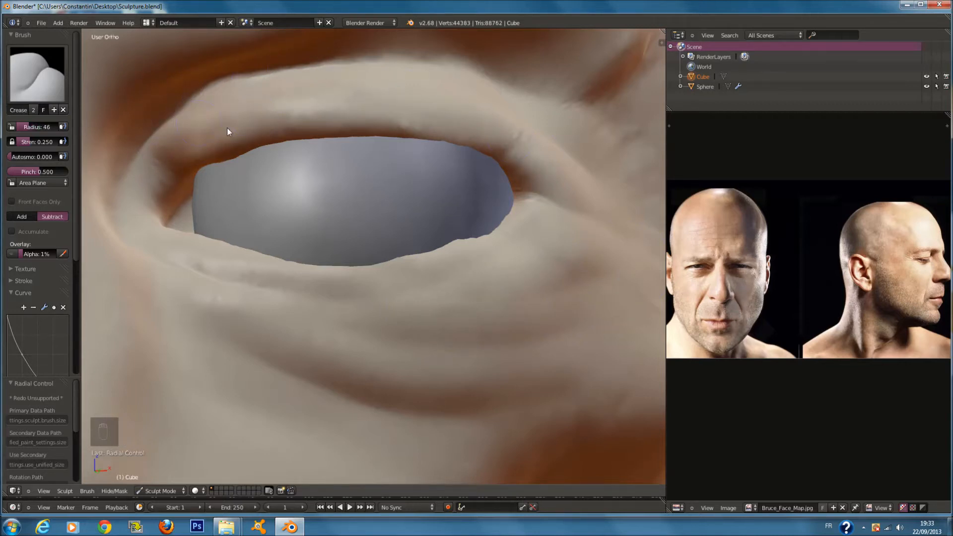
- Switch to the Clay Strips brush and add a stroke down the side of the nose below the inner eye corner
scroll(227, 130, "down", 7)
middle_click_drag(368, 260, 413, 282)
key("KP_1")
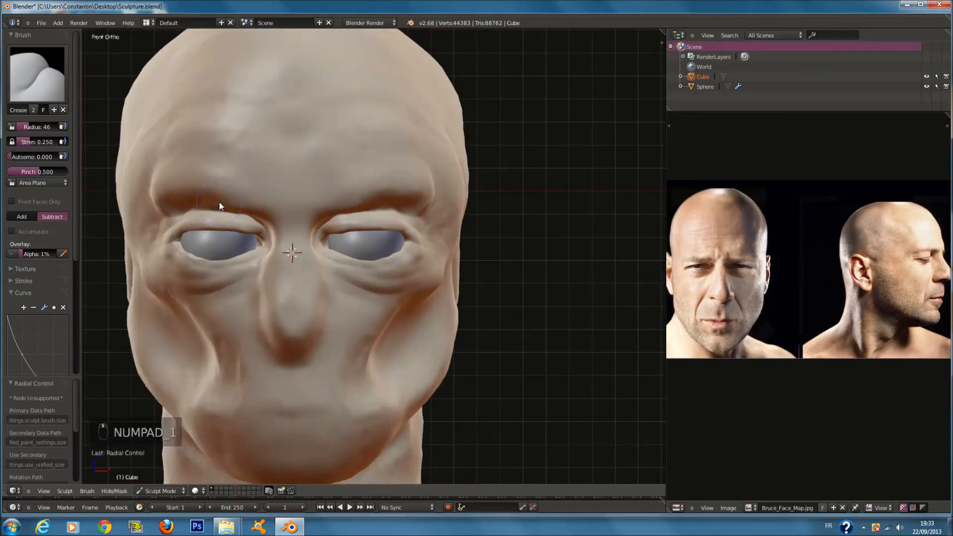
left_click(40, 77)
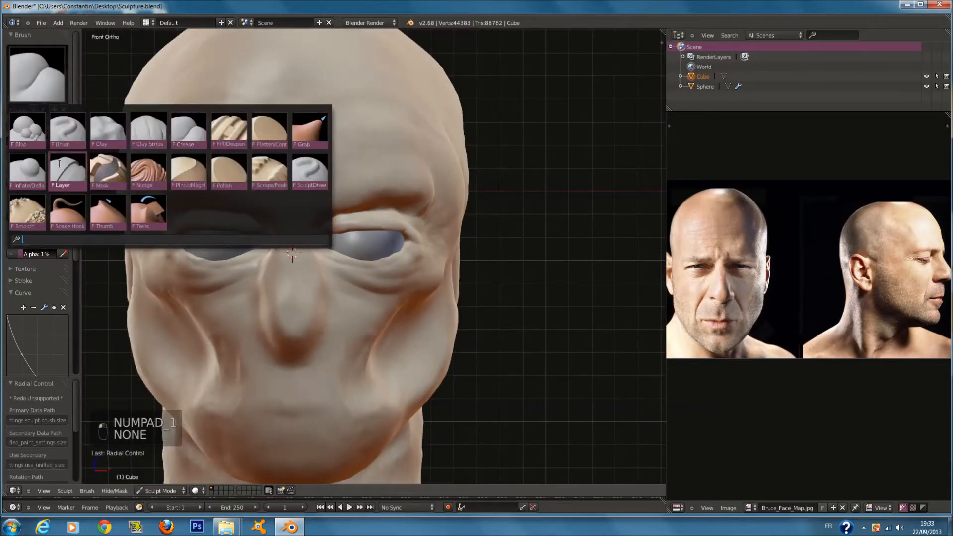
left_click(148, 130)
scroll(329, 255, "up", 3)
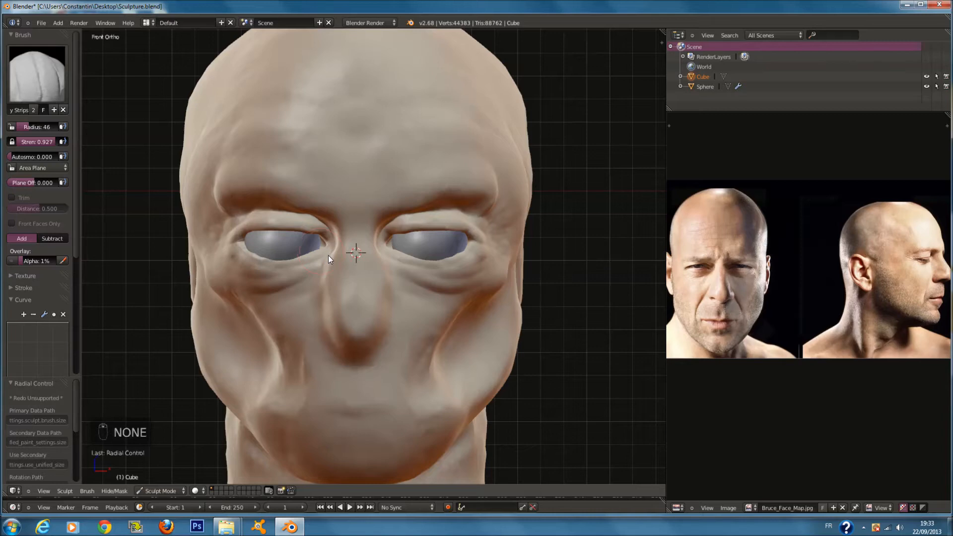
scroll(381, 294, "up", 2)
key("f")
left_click(396, 299)
left_click_drag(343, 272, 345, 313)
- Set the Clay Strips strength to 0.580 and build up the side and bridge of the nose
middle_click_drag(365, 307, 325, 276)
scroll(325, 275, "up", 2)
key("f")
left_click(324, 274)
left_click_drag(53, 140, 27, 142)
key("f")
left_click(361, 221)
mouse_move(269, 219)
left_mouse_down()
mouse_move(315, 308)
mouse_move(302, 317)
left_mouse_up()
key("f")
left_click(326, 317)
mouse_move(341, 259)
left_mouse_down()
mouse_move(276, 255)
mouse_move(291, 297)
mouse_move(322, 298)
mouse_move(318, 162)
mouse_move(297, 94)
mouse_move(276, 181)
mouse_move(323, 215)
left_mouse_up()
- Build up the nose tip and bridge with further Clay Strips strokes, and reframe the reference photos on the front view
mouse_move(323, 215)
middle_mouse_down()
mouse_move(224, 226)
mouse_move(308, 238)
middle_mouse_up()
key("f")
left_click(293, 239)
key("f")
left_click(300, 246)
mouse_move(264, 262)
left_mouse_down()
mouse_move(248, 320)
mouse_move(294, 305)
left_mouse_up()
middle_click_drag(293, 305, 300, 306)
key("f")
left_click(300, 306)
left_click_drag(296, 293, 291, 222)
key("f")
left_click(255, 165)
mouse_move(285, 104)
left_mouse_down()
mouse_move(269, 213)
mouse_move(297, 48)
left_mouse_up()
middle_click_drag(766, 317, 785, 318)
scroll(784, 318, "up", 1)
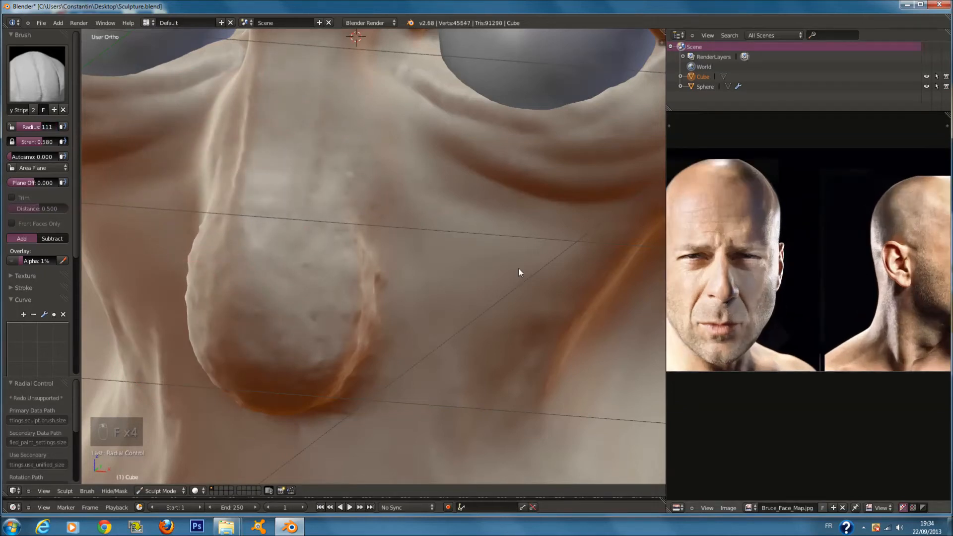
- Try to add Clay Strips strokes at radius 79 beside the nose tip and undo them
middle_click_drag(377, 248, 349, 243)
key("f")
left_click(340, 231)
scroll(344, 232, "up", 2)
key("f")
left_click_drag(324, 252, 520, 370)
scroll(381, 296, "down", 3)
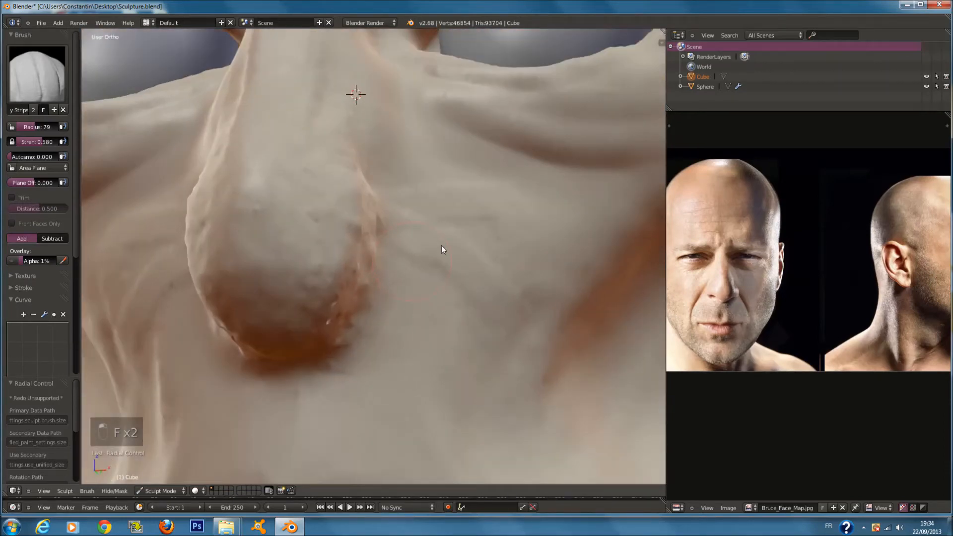
key("ctrl+z")
- Add small Clay Strips strokes around the lower side of the nose tip, reducing the brush radius from 86 to 56
key("f")
left_click(361, 206)
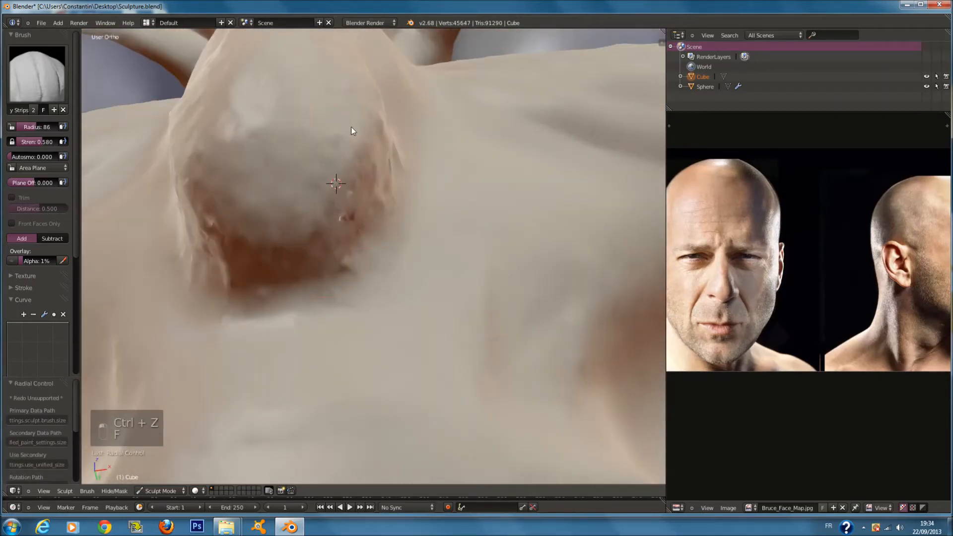
middle_click_drag(366, 111, 357, 187)
key("f")
left_click(351, 187)
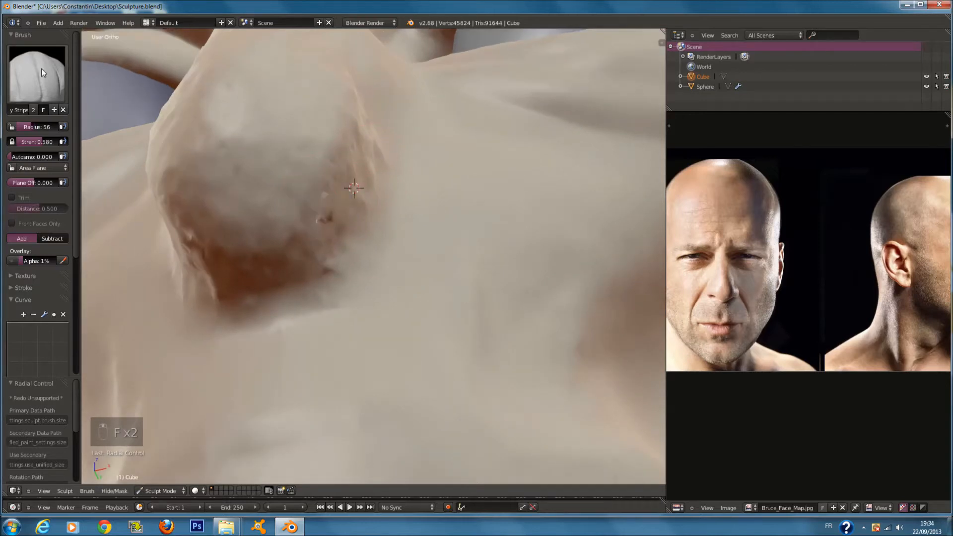
- Pull the lower edge of the nose tip inward towards the centre line with the Grab brush at radius 200
left_click(11, 59)
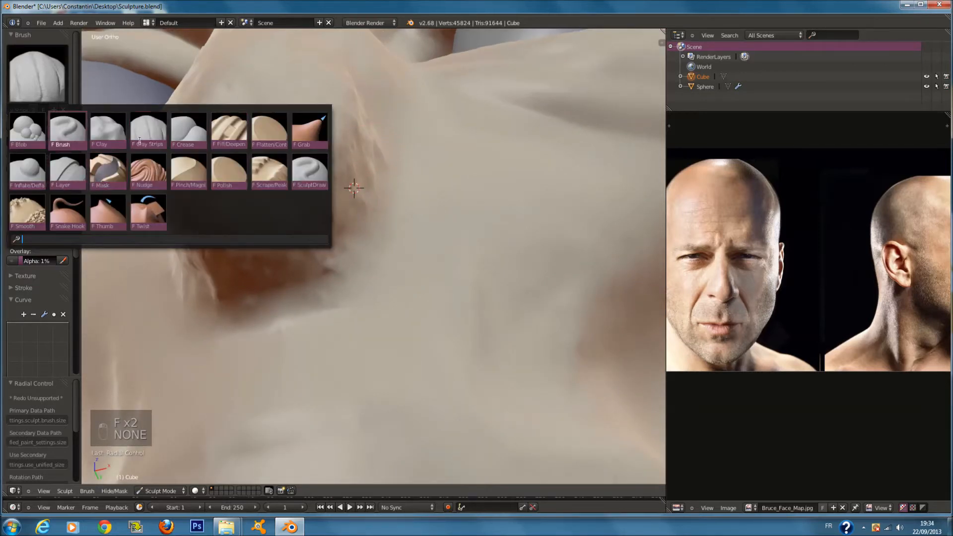
left_click(313, 128)
left_click_drag(332, 274, 315, 279)
mouse_move(837, 327)
middle_mouse_down()
mouse_move(768, 307)
mouse_move(779, 311)
middle_mouse_up()
key("f")
left_click(436, 332)
left_click_drag(323, 291, 310, 287)
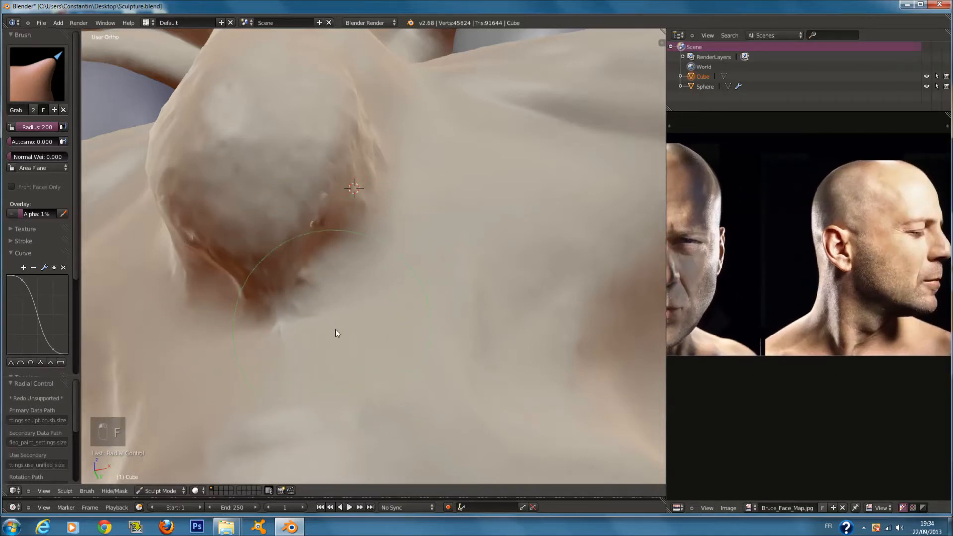
- Switch to the Clay brush and start building out the nostril wing beside the nose tip, checking the front reference photo
middle_click_drag(407, 141, 403, 171)
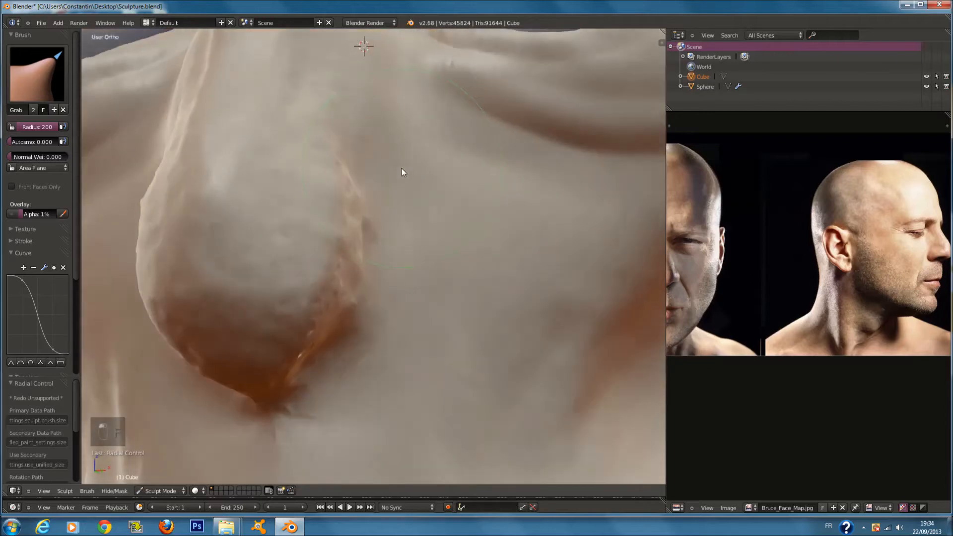
scroll(374, 86, "down", 3)
mouse_move(396, 132)
middle_mouse_down()
mouse_move(379, 123)
mouse_move(409, 106)
mouse_move(176, 113)
middle_mouse_up()
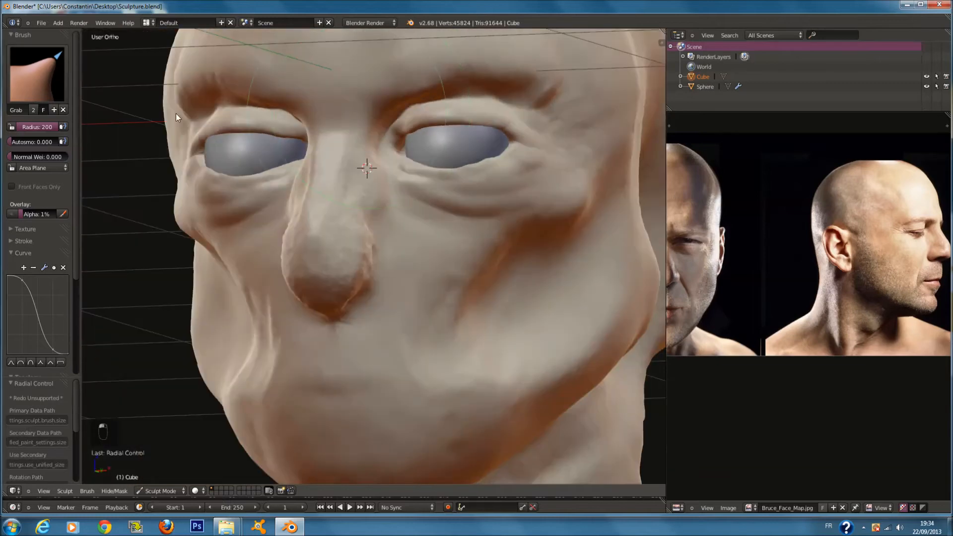
left_click(55, 80)
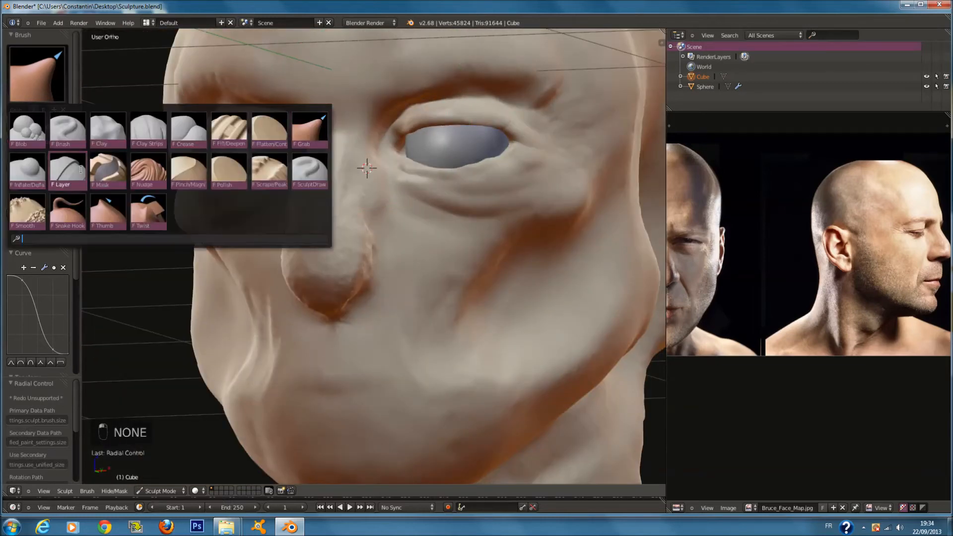
left_click(110, 128)
scroll(348, 177, "up", 4)
key("f")
left_click(333, 223)
middle_click_drag(671, 282, 715, 276)
scroll(451, 213, "up", 1)
key("f")
left_click(354, 224)
mouse_move(371, 187)
left_mouse_down()
mouse_move(386, 206)
mouse_move(392, 264)
mouse_move(374, 239)
mouse_move(391, 259)
mouse_move(438, 252)
left_mouse_up()
- Thicken the nostril wing and blend it up into the side of the nose with the Clay brush
middle_click_drag(438, 251, 370, 223)
key("f")
left_click(379, 223)
mouse_move(380, 224)
left_mouse_down()
mouse_move(427, 220)
mouse_move(371, 142)
mouse_move(358, 94)
mouse_move(406, 168)
mouse_move(372, 150)
mouse_move(337, 166)
mouse_move(437, 235)
left_mouse_up()
middle_click_drag(437, 235, 410, 201)
key("f")
left_click(393, 212)
mouse_move(393, 213)
left_mouse_down()
mouse_move(403, 195)
mouse_move(383, 155)
left_mouse_up()
middle_click_drag(383, 154, 415, 199)
key("f")
left_click(399, 199)
mouse_move(316, 103)
left_mouse_down()
mouse_move(378, 150)
mouse_move(374, 231)
left_mouse_up()
- Pull the nostril wing inward with the Grab brush at radius 186
scroll(397, 221, "down", 4)
middle_click_drag(436, 210, 400, 193)
scroll(401, 192, "up", 1)
left_click(37, 74)
left_click(323, 133)
middle_click_drag(326, 133, 419, 214)
key("f")
mouse_move(420, 218)
left_mouse_down()
mouse_move(401, 221)
mouse_move(400, 231)
left_mouse_up()
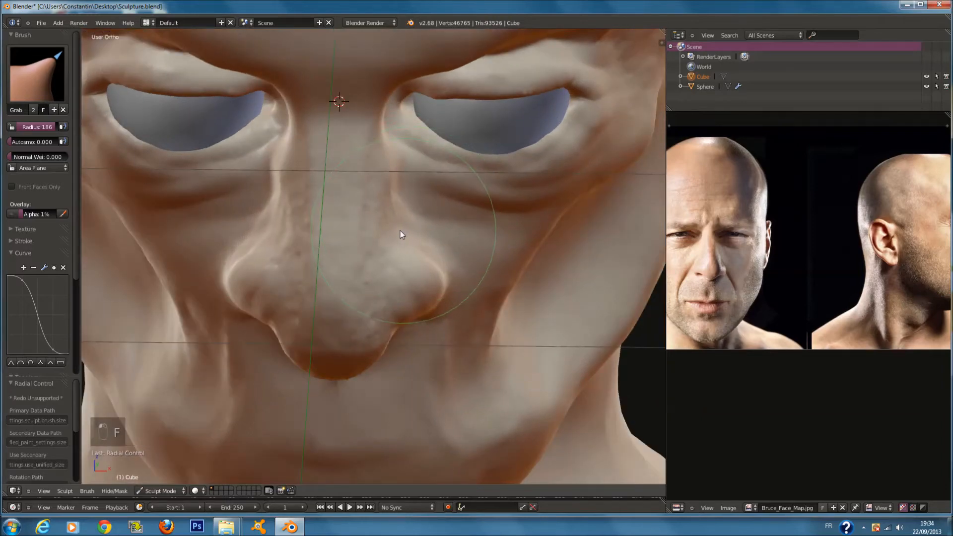
- Try to reshape the nostril wing with the Grab brush at radius 200 and undo the last change
middle_click_drag(400, 230, 381, 199)
scroll(382, 200, "up", 1)
key("f")
left_click(389, 200)
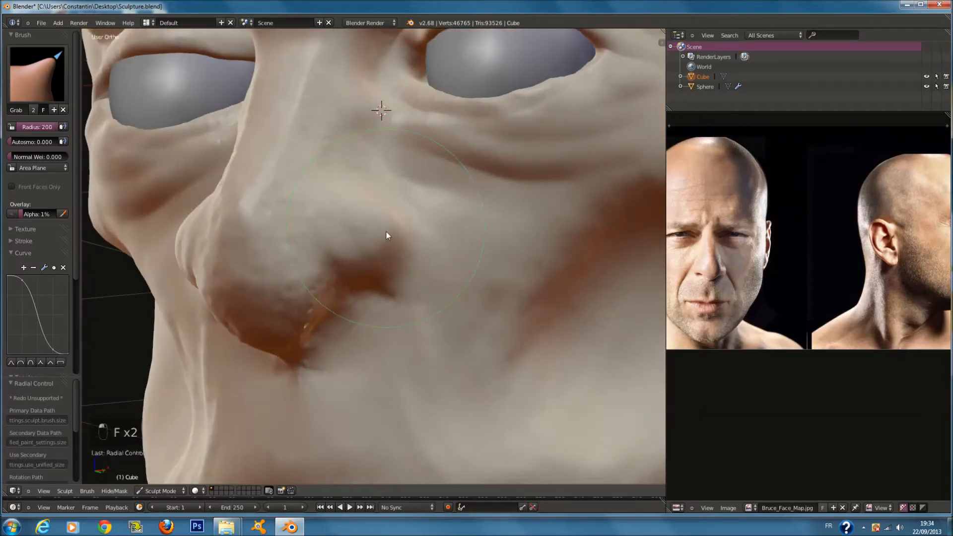
middle_click_drag(391, 270, 404, 336)
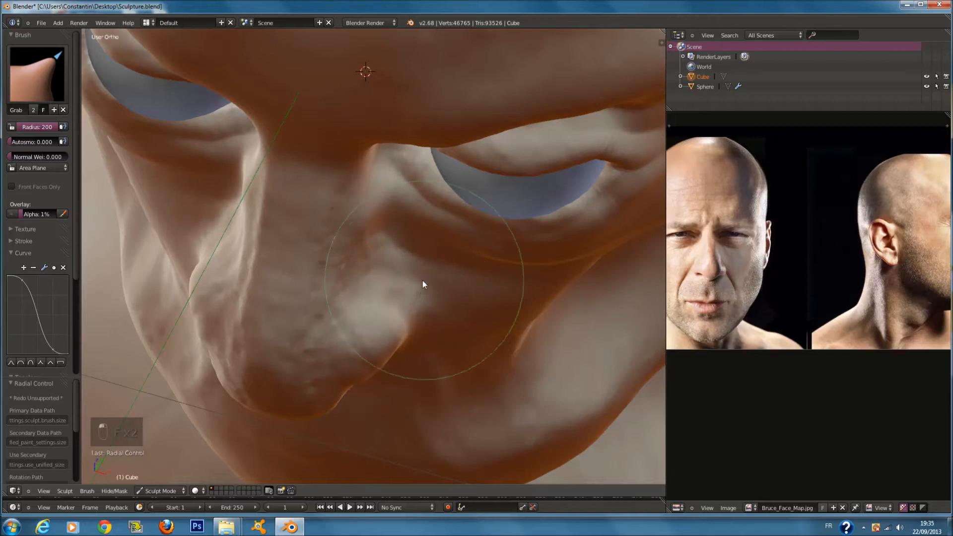
middle_click_drag(402, 281, 330, 216)
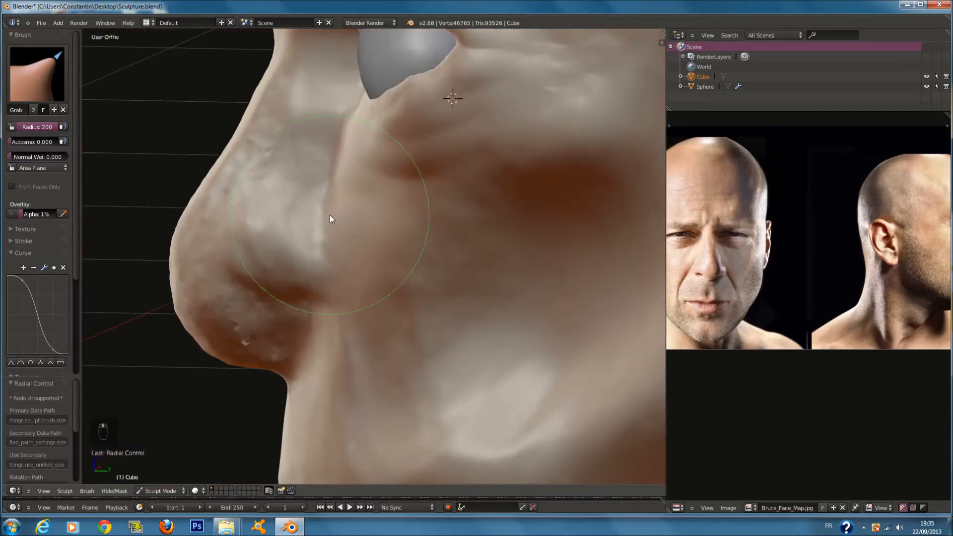
key("ctrl+z")
- Add Clay Strips strokes at radius 67 to the side of the nose tip beside the nostril
left_click(23, 76)
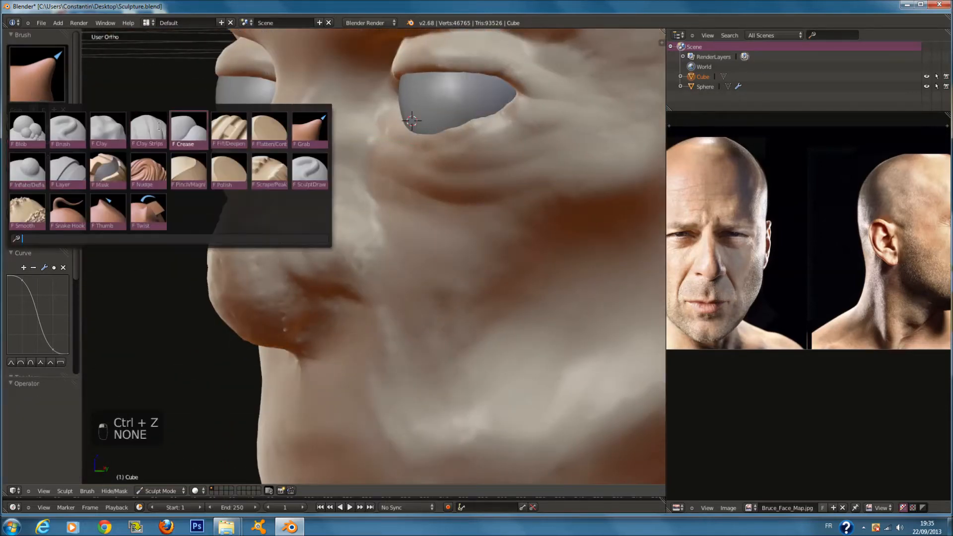
left_click(159, 125)
scroll(349, 273, "up", 3)
key("f")
left_click(286, 283)
middle_click_drag(286, 283, 311, 264)
key("f")
left_click(278, 258)
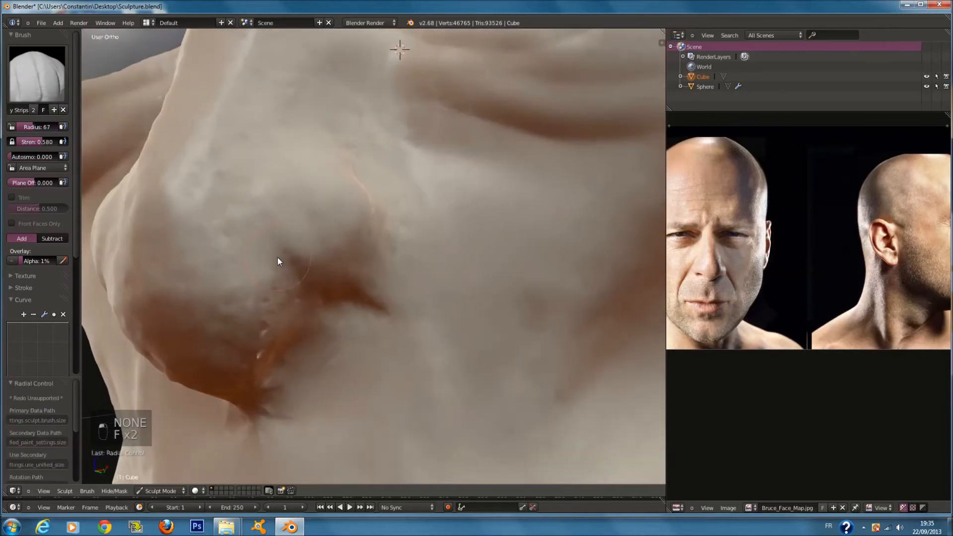
left_click_drag(237, 272, 300, 226)
- Lay Clay Strips strokes from the nose tip across the underside of the nostril to start its lower rim
key("f")
left_click(293, 231)
mouse_move(245, 277)
left_mouse_down()
mouse_move(361, 227)
mouse_move(347, 371)
mouse_move(415, 234)
mouse_move(382, 375)
mouse_move(284, 251)
mouse_move(376, 335)
left_mouse_up()
middle_click_drag(375, 335, 384, 297)
key("f")
left_click(364, 298)
mouse_move(350, 304)
left_mouse_down()
mouse_move(334, 344)
mouse_move(383, 297)
mouse_move(326, 330)
left_mouse_up()
- Build the lower nostril rim from the nose base out to the wing with Clay Strips at strength 0.767 and radius 73
left_click_drag(42, 142, 51, 143)
key("f")
left_click(233, 254)
mouse_move(272, 342)
left_mouse_down()
mouse_move(406, 309)
mouse_move(425, 271)
left_mouse_up()
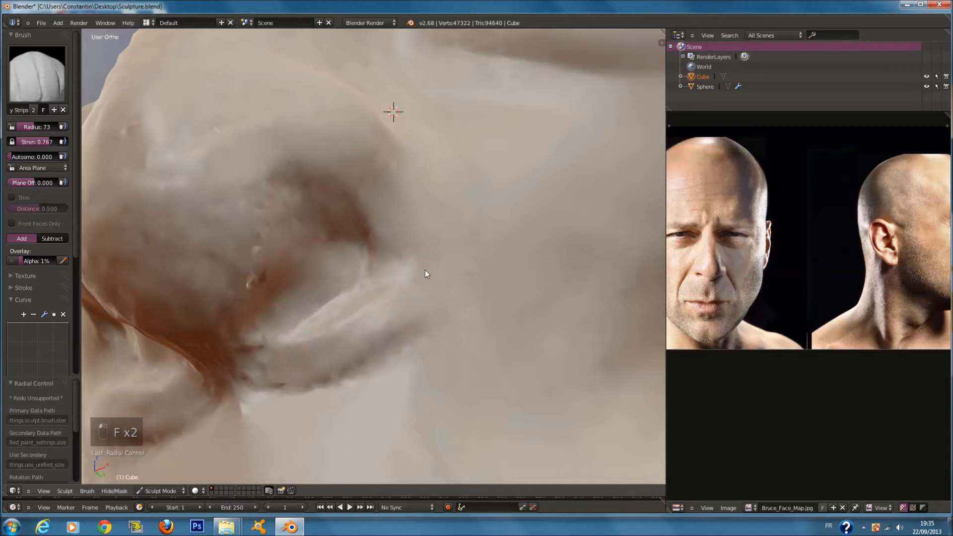
- Thicken the nostril's outer wing and rim around the opening with more Clay Strips strokes
scroll(412, 223, "up", 1)
key("f")
left_click(430, 227)
mouse_move(178, 187)
left_mouse_down()
mouse_move(412, 188)
mouse_move(329, 353)
left_mouse_up()
key("f")
left_click(302, 354)
mouse_move(366, 319)
left_mouse_down()
mouse_move(270, 361)
mouse_move(404, 161)
mouse_move(213, 152)
mouse_move(370, 198)
mouse_move(258, 164)
left_mouse_up()
- Fill out the nostril wing and its join to the nose tip with Clay Strips at radius 104
mouse_move(234, 247)
middle_mouse_down()
mouse_move(294, 309)
mouse_move(358, 350)
mouse_move(327, 326)
middle_mouse_up()
scroll(318, 315, "down", 6)
scroll(327, 326, "up", 3)
key("f")
left_click(348, 325)
scroll(317, 278, "up", 2)
mouse_move(373, 271)
left_mouse_down()
mouse_move(352, 264)
mouse_move(231, 323)
mouse_move(367, 220)
mouse_move(258, 100)
mouse_move(255, 235)
left_mouse_up()
middle_click_drag(255, 235, 341, 189)
scroll(340, 242, "down", 3)
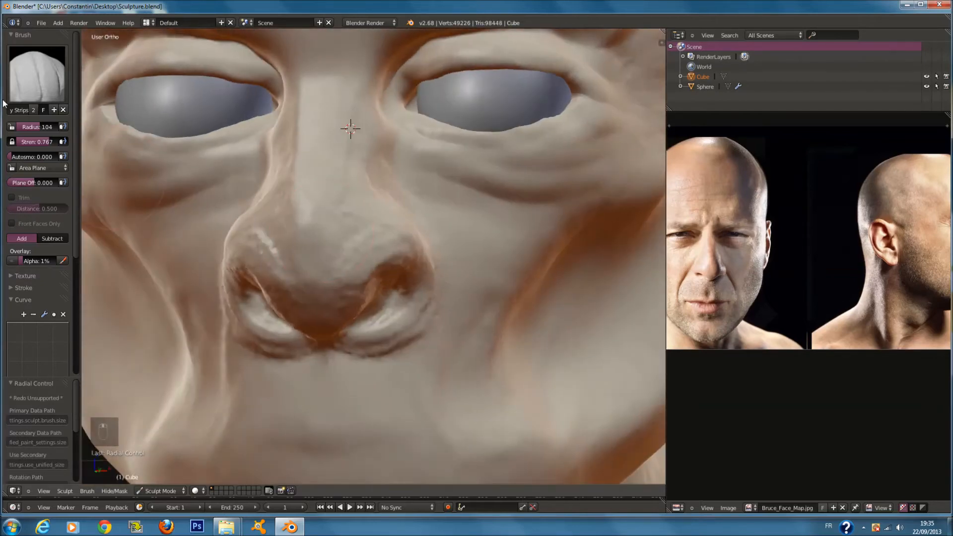
- Adjust the nostril wing and its upper rim from the front with the Grab brush at radius 200
left_click(37, 74)
left_click(309, 129)
scroll(403, 243, "up", 4)
key("f")
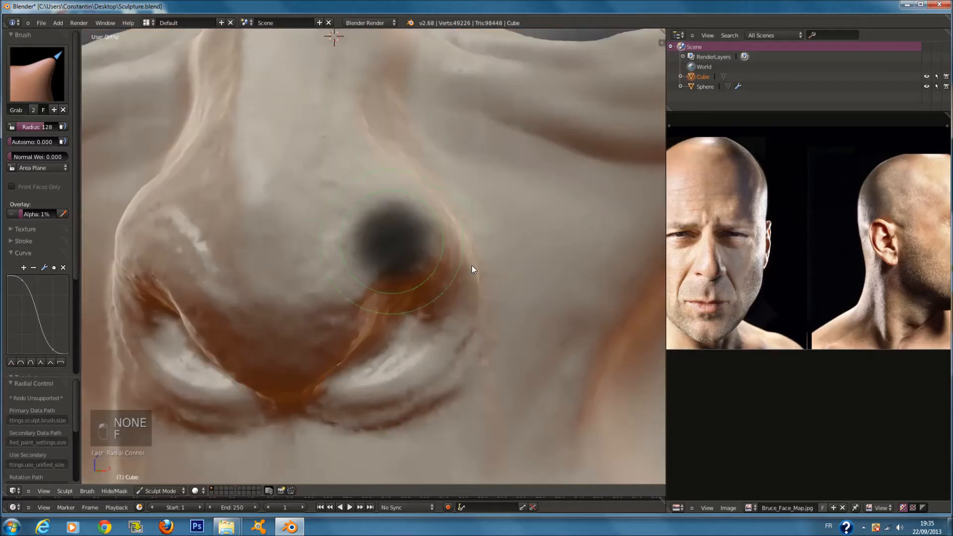
left_click(506, 290)
key("f")
left_click(457, 200)
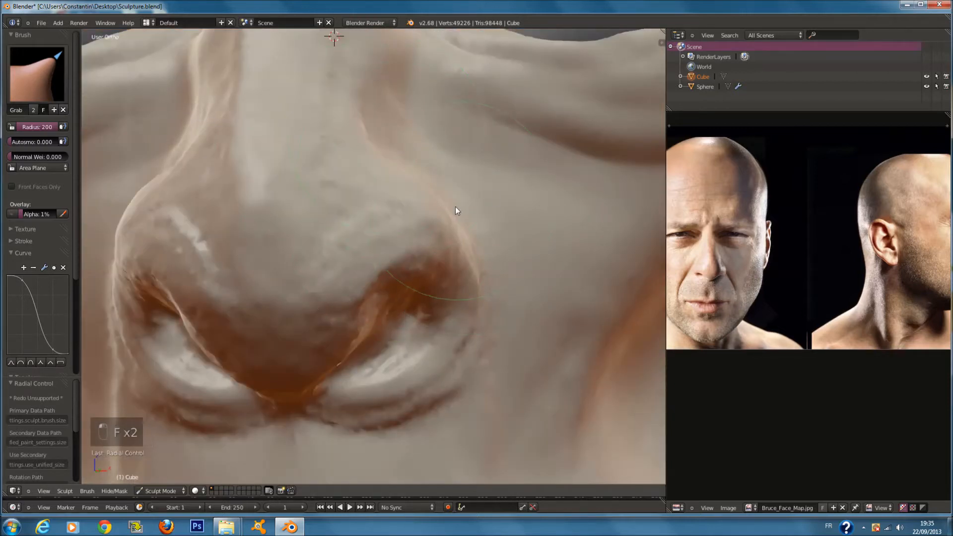
middle_click_drag(457, 200, 419, 275)
key("f")
left_click(522, 318)
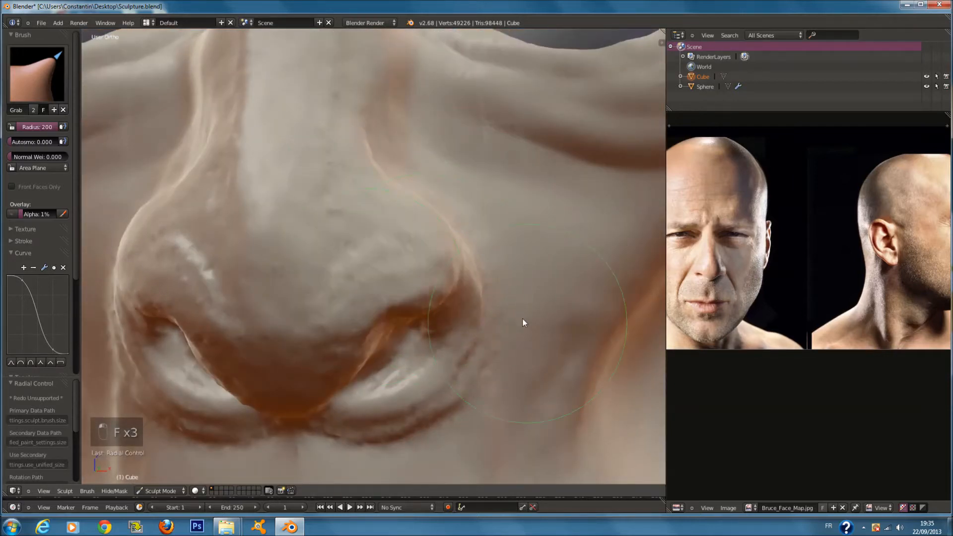
- Nudge the nostril area slightly downward in the side view with the Grab brush
scroll(523, 318, "down", 3)
middle_click_drag(522, 318, 478, 320)
key("f")
left_click(486, 321)
middle_click_drag(369, 247, 270, 213)
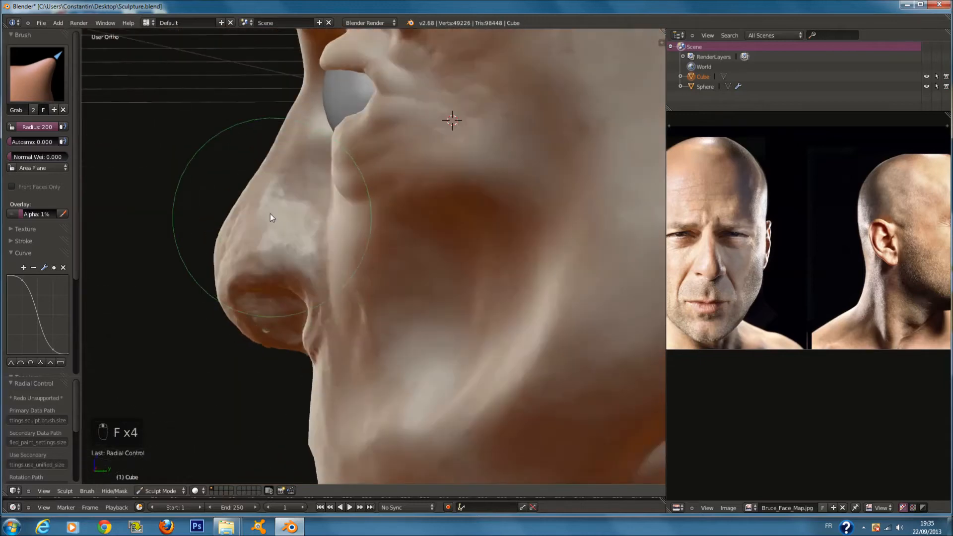
key("KP_3")
key("f")
left_click(293, 215)
left_click_drag(291, 261, 296, 267)
- Smooth the nose tip, nostril wings and lower rims with the Smooth brush at radius 154 and strength 0.500
middle_click_drag(251, 278, 298, 251)
left_click(37, 75)
left_click(27, 211)
middle_click_drag(301, 202, 343, 213)
key("f")
left_click(303, 213)
mouse_move(303, 292)
left_mouse_down()
mouse_move(292, 251)
mouse_move(421, 238)
mouse_move(364, 183)
mouse_move(284, 142)
mouse_move(413, 207)
left_mouse_up()
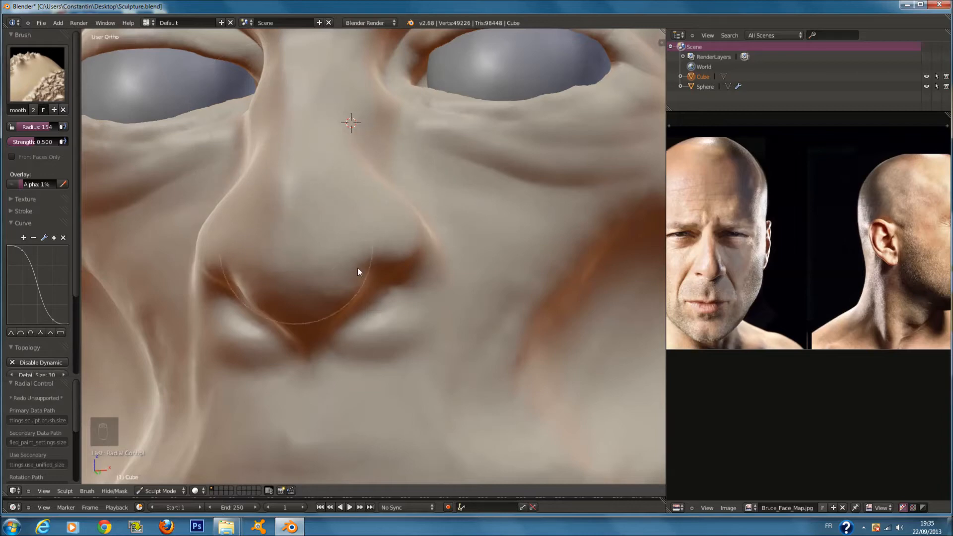
- Carve into the nostril opening between the nose tip and wing with the Brush brush at strength 0.500
scroll(380, 275, "down", 7)
mouse_move(392, 278)
middle_mouse_down()
mouse_move(467, 314)
mouse_move(324, 280)
mouse_move(341, 294)
mouse_move(408, 245)
middle_mouse_up()
scroll(409, 245, "up", 5)
left_click(42, 62)
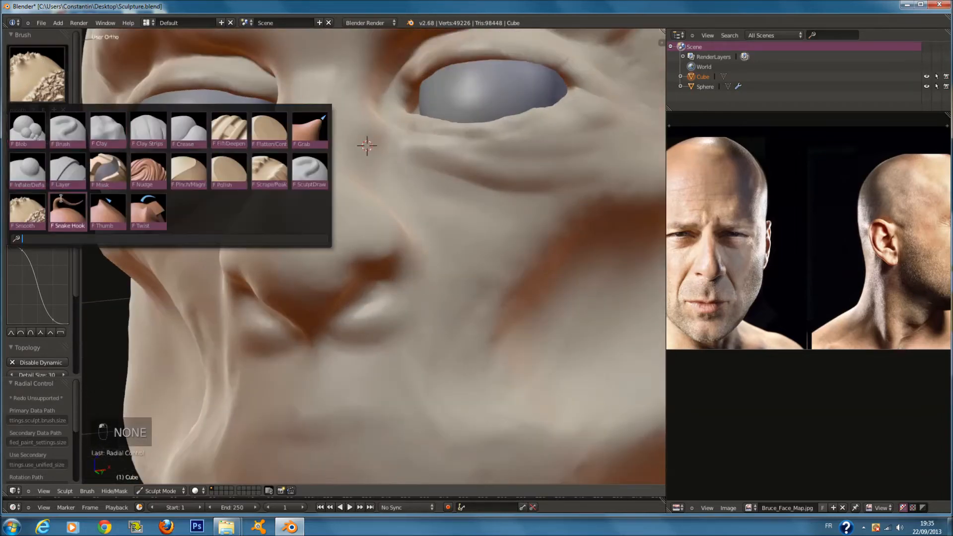
left_click(82, 122)
middle_click_drag(358, 263, 345, 225)
scroll(344, 226, "up", 5)
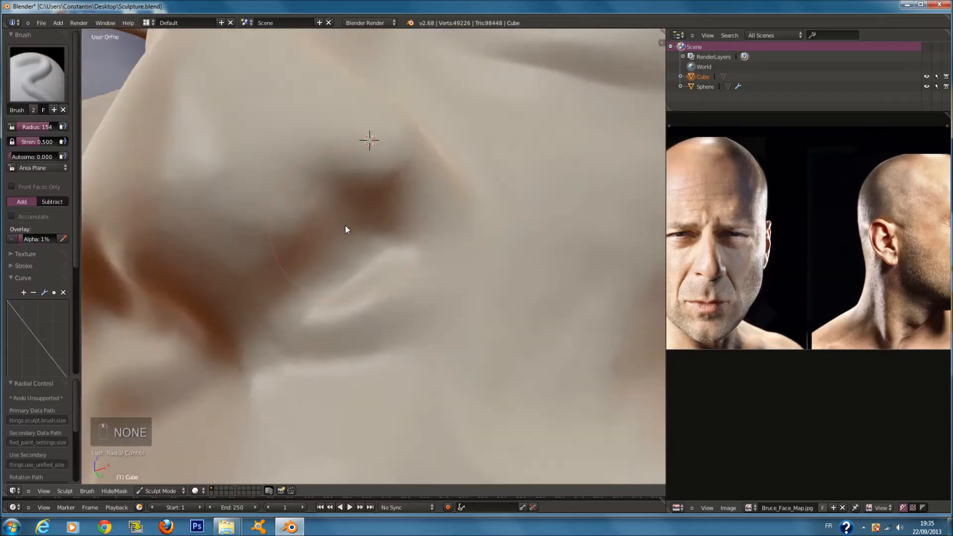
key("f")
left_click(327, 218)
mouse_move(338, 218)
left_mouse_down()
mouse_move(316, 306)
mouse_move(311, 234)
left_mouse_up()
mouse_move(311, 233)
middle_mouse_down()
mouse_move(278, 222)
mouse_move(283, 167)
middle_mouse_up()
mouse_move(301, 221)
left_mouse_down()
mouse_move(347, 266)
mouse_move(277, 153)
mouse_move(318, 186)
mouse_move(362, 255)
mouse_move(349, 166)
left_mouse_up()
- Deepen and round out the nostril cavity with the Brush brush at radius 166
middle_click_drag(349, 166, 420, 155)
left_click_drag(454, 119, 437, 159)
middle_click_drag(417, 160, 417, 270, "shift")
scroll(476, 222, "up", 2)
mouse_move(512, 220)
middle_mouse_down()
mouse_move(476, 222)
mouse_move(467, 234)
middle_mouse_up()
key("f")
mouse_move(445, 238)
left_mouse_down()
mouse_move(446, 156)
mouse_move(413, 159)
left_mouse_up()
mouse_move(413, 158)
middle_mouse_down()
mouse_move(328, 182)
mouse_move(268, 229)
mouse_move(267, 186)
middle_mouse_up()
mouse_move(278, 268)
left_mouse_down()
mouse_move(232, 247)
mouse_move(302, 257)
mouse_move(276, 187)
left_mouse_up()
mouse_move(276, 186)
middle_mouse_down()
mouse_move(365, 193)
mouse_move(436, 220)
middle_mouse_up()
left_click_drag(436, 221, 460, 321)
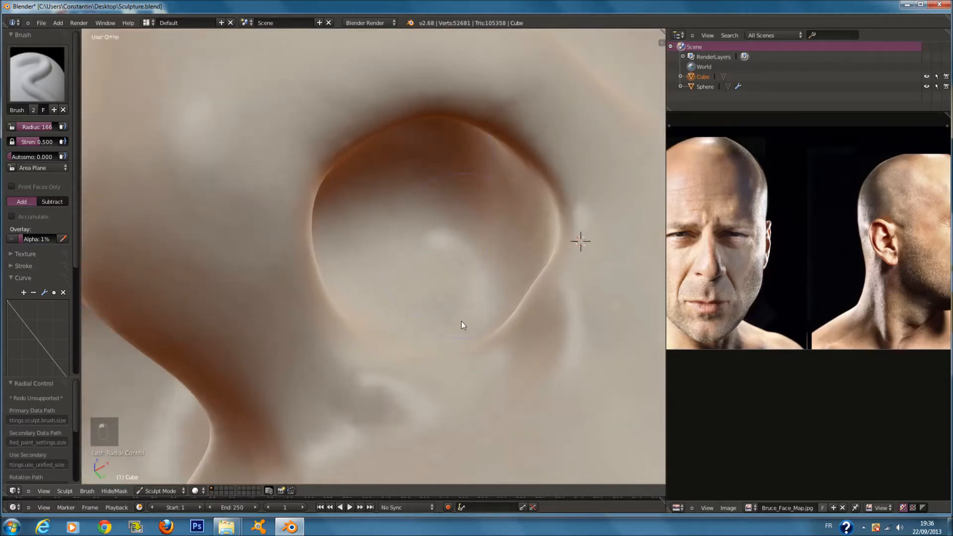
- Pull the nostril wing and upper rim downward in the front view with the Grab brush at radius 200
scroll(461, 321, "down", 3)
mouse_move(449, 324)
middle_mouse_down()
mouse_move(481, 367)
mouse_move(482, 395)
mouse_move(426, 314)
middle_mouse_up()
left_click(62, 93)
left_click(318, 131)
mouse_move(318, 130)
middle_mouse_down()
mouse_move(451, 276)
mouse_move(448, 297)
middle_mouse_up()
key("KP_1")
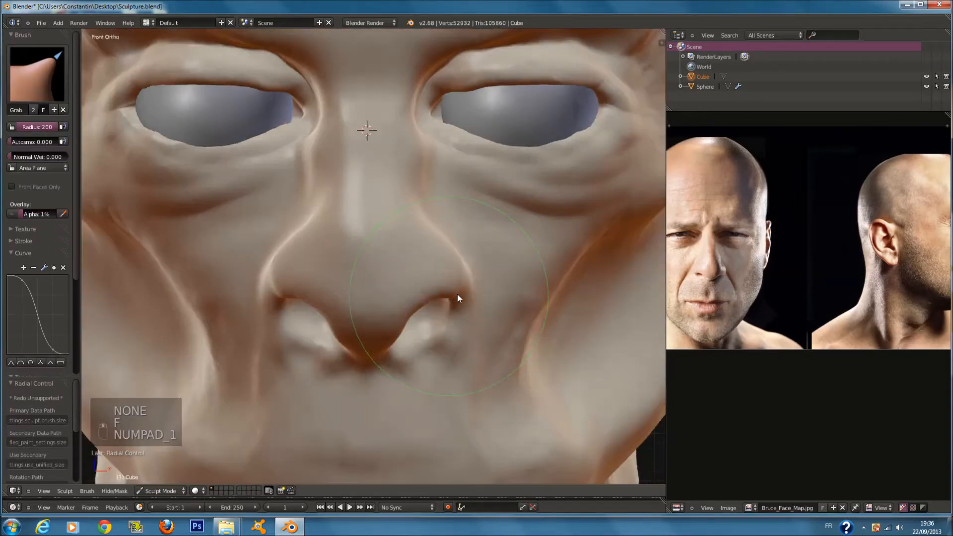
key("f")
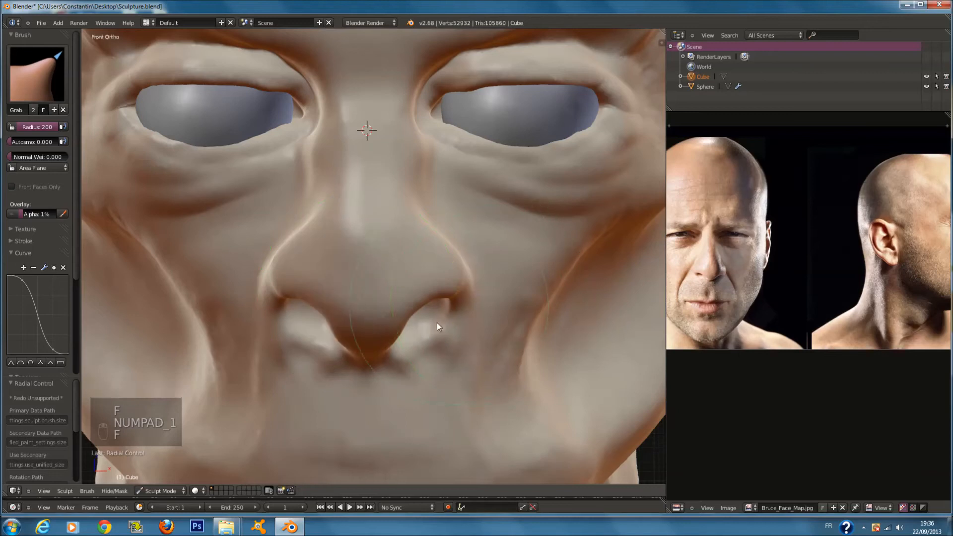
key("f")
left_click(374, 365)
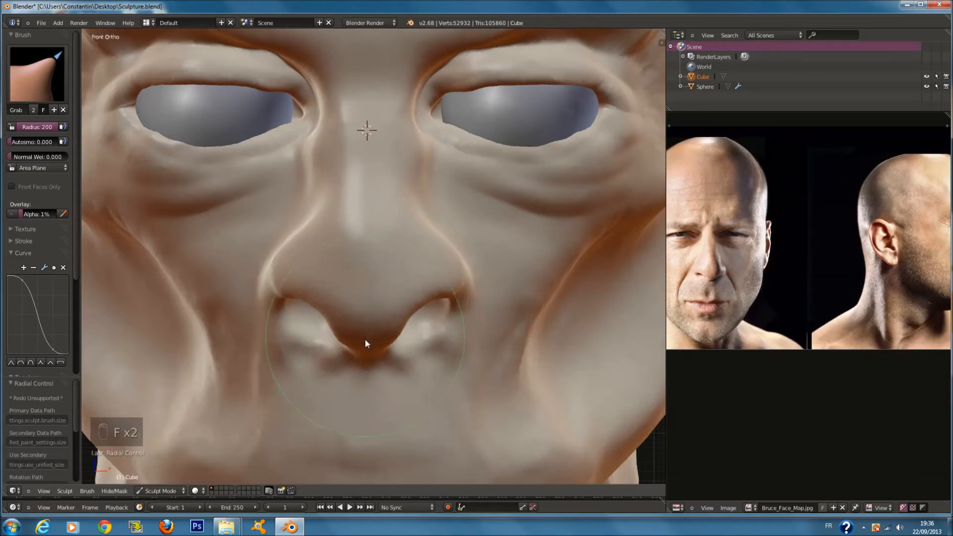
key("f")
left_click_drag(455, 261, 465, 292)
- Pull the outer nostril base inward and adjust the underside near the nose tip with the Grab brush
key("f")
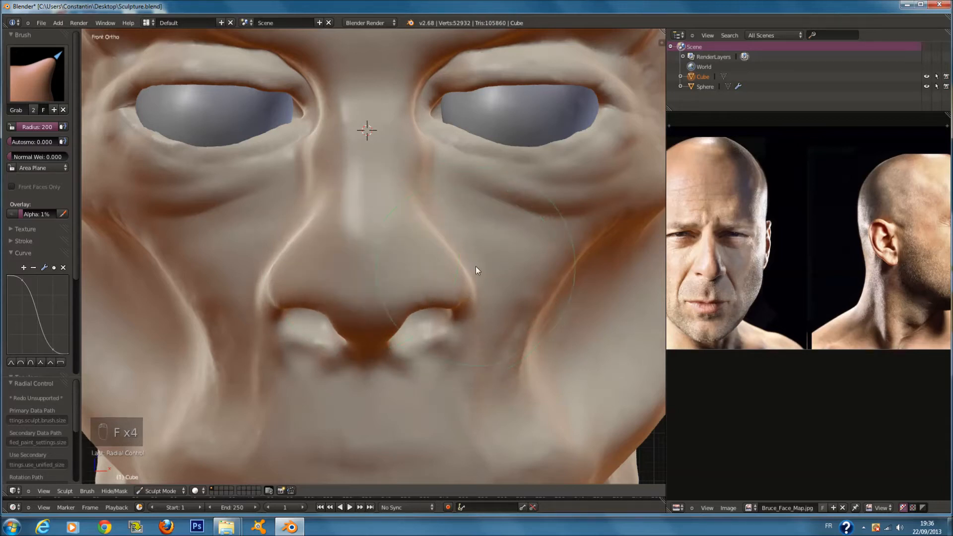
key("f")
left_click(431, 230)
mouse_move(471, 324)
left_mouse_down()
mouse_move(424, 357)
mouse_move(419, 350)
mouse_move(448, 340)
left_mouse_up()
middle_click_drag(448, 340, 423, 297)
key("f")
left_click(435, 298)
left_click_drag(397, 321, 392, 306)
mouse_move(369, 268)
left_mouse_down()
mouse_move(376, 258)
mouse_move(377, 271)
left_mouse_up()
- Push the outer side of the nostril wing inward with the Grab brush
middle_click_drag(377, 270, 390, 291)
key("f")
left_click(418, 243)
key("f")
left_click(447, 272)
mouse_move(446, 300)
left_mouse_down()
mouse_move(449, 291)
mouse_move(430, 311)
left_mouse_up()
- Refine the nose tip and its underside from an angled side view with the Grab brush at radius 200
mouse_move(430, 312)
middle_mouse_down()
mouse_move(401, 267)
mouse_move(350, 267)
mouse_move(374, 259)
middle_mouse_up()
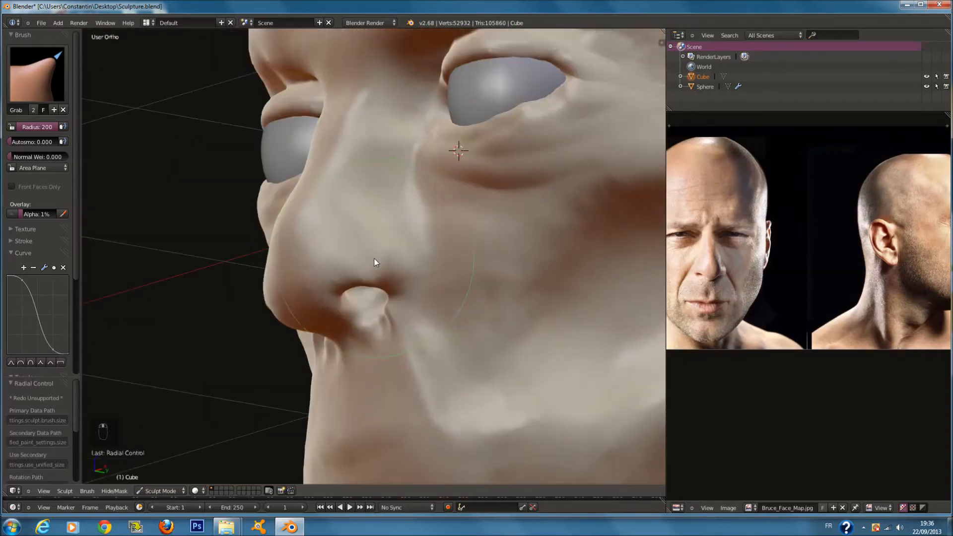
middle_click_drag(285, 297, 282, 265)
scroll(283, 271, "up", 2)
key("f")
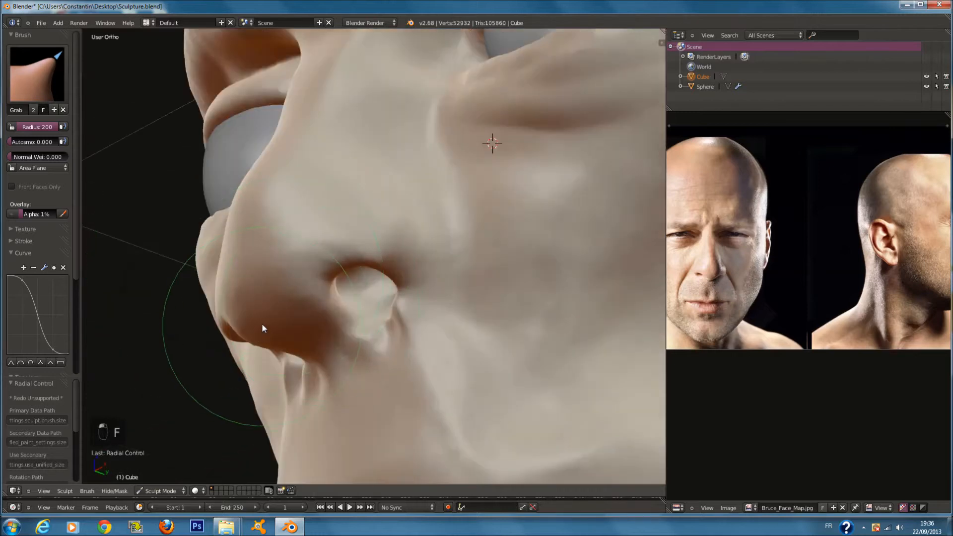
key("f")
left_click(228, 326)
middle_click_drag(319, 298, 268, 325)
key("f")
left_click(292, 331)
left_click_drag(246, 360, 244, 349)
left_click_drag(217, 299, 210, 297)
- Start a crease along the upper edge of the nostril wing with the Crease brush at strength 0.250
middle_click_drag(210, 297, 408, 276)
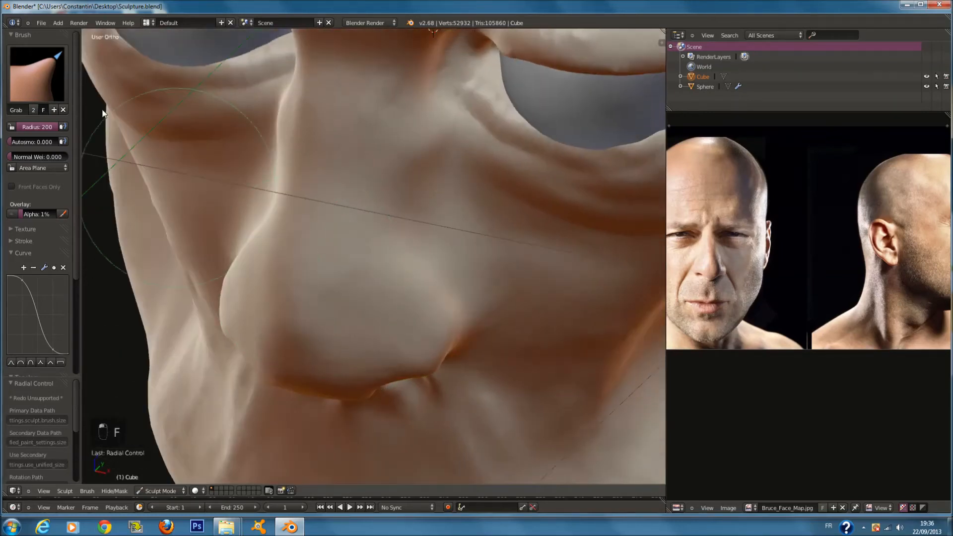
left_click(37, 75)
left_click(189, 130)
middle_click_drag(342, 140, 340, 194)
scroll(340, 194, "up", 3)
key("f")
left_click(275, 185)
mouse_move(275, 185)
middle_mouse_down()
mouse_move(288, 178)
mouse_move(304, 194)
middle_mouse_up()
left_click_drag(291, 243, 343, 214)
- Continue the crease down behind the nostril wing where it meets the cheek, at radius 60
middle_click_drag(499, 277, 458, 365)
key("f")
left_click(458, 365)
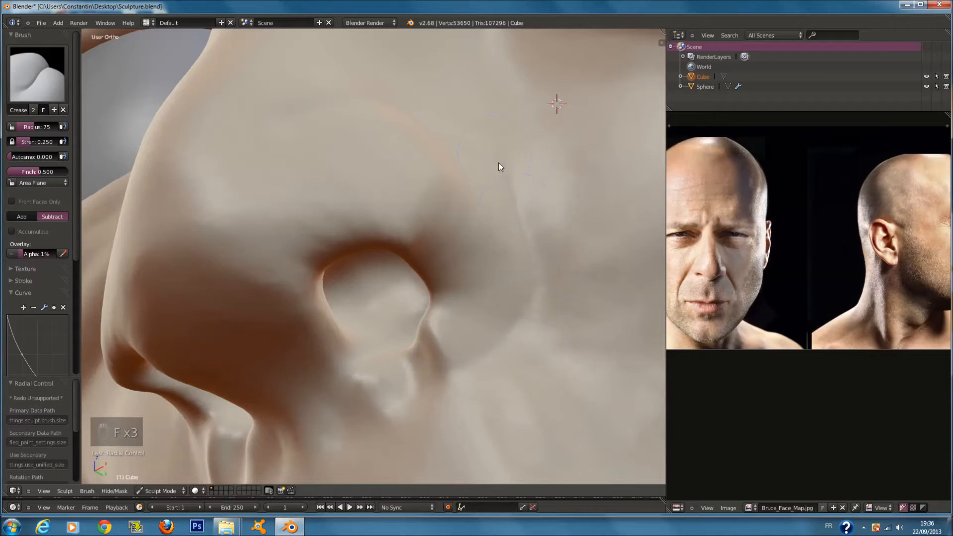
middle_click_drag(502, 164, 513, 206)
key("f")
left_click(327, 170)
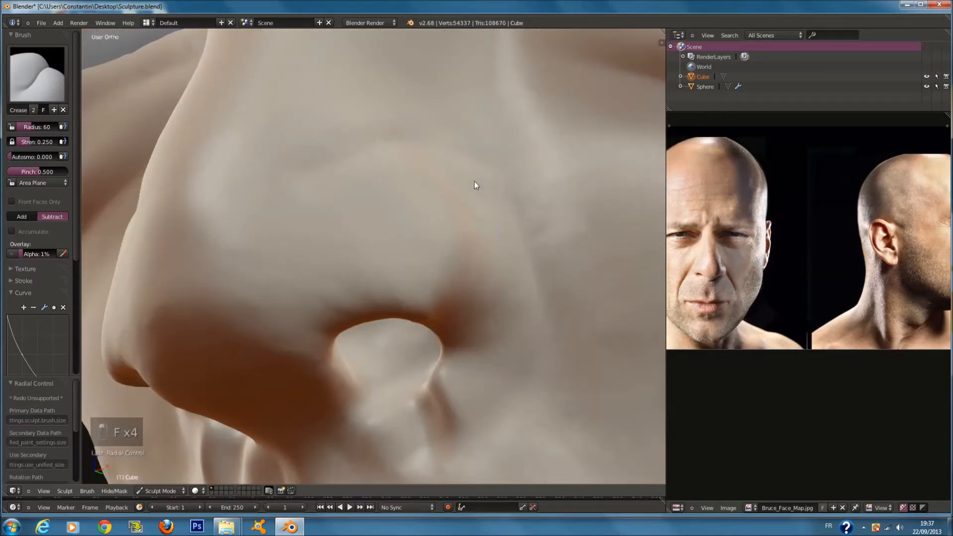
left_click_drag(493, 184, 532, 273)
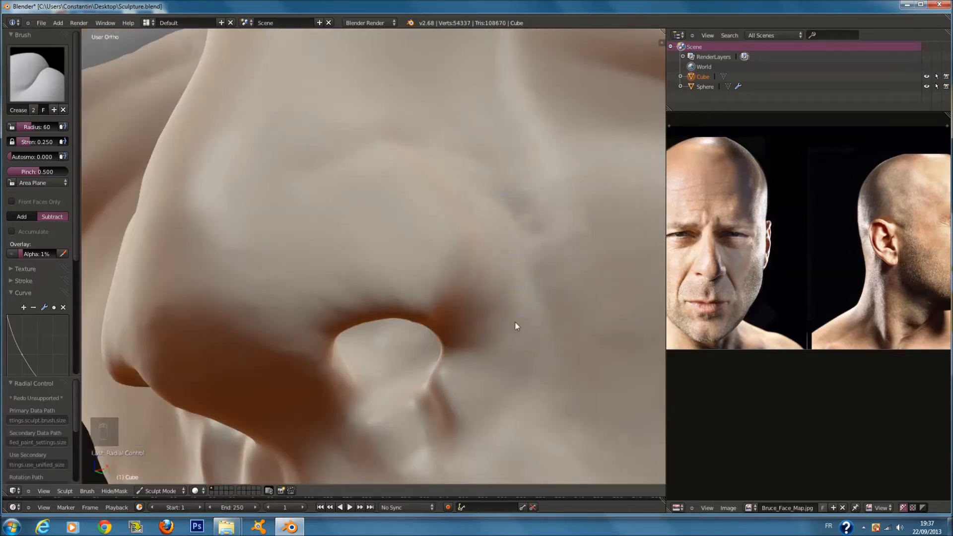
- Smooth the skin below the nostril opening with the Smooth brush at radius 107
left_click(35, 87)
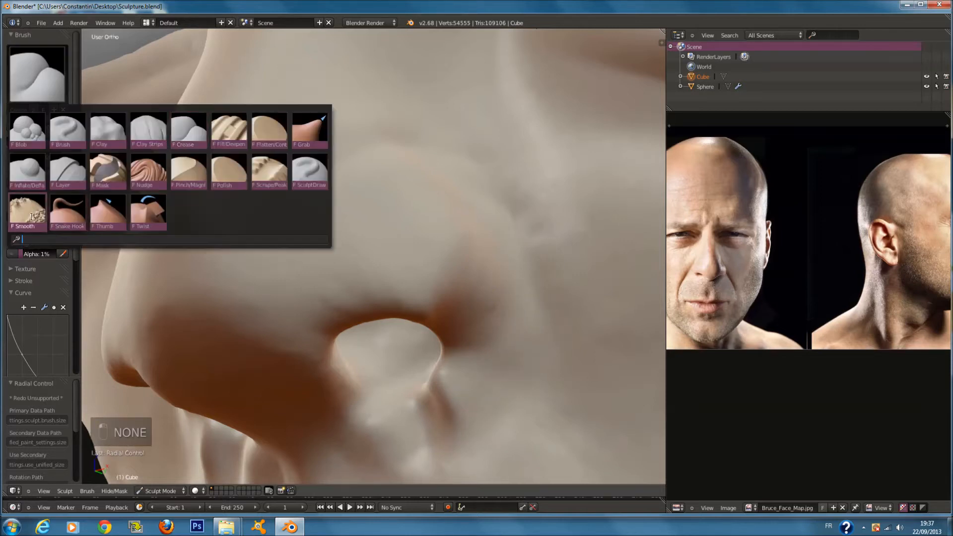
left_click(28, 212)
key("f")
left_click(459, 400)
mouse_move(457, 398)
left_mouse_down()
mouse_move(443, 365)
mouse_move(391, 428)
left_mouse_up()
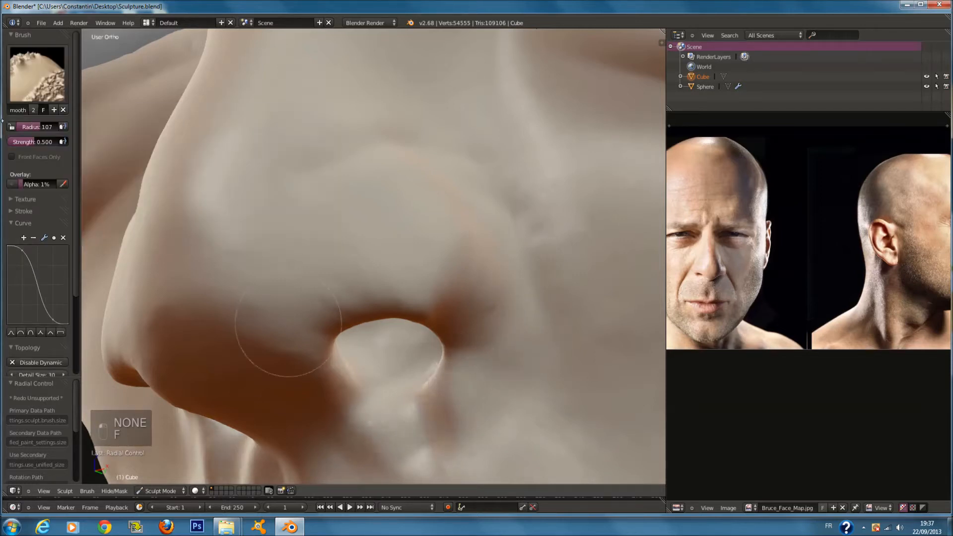
- Deepen the fold over the top of the nostril wing with the Crease brush at radius 74
left_click(36, 74)
left_click(148, 130)
key("f")
left_click(379, 217)
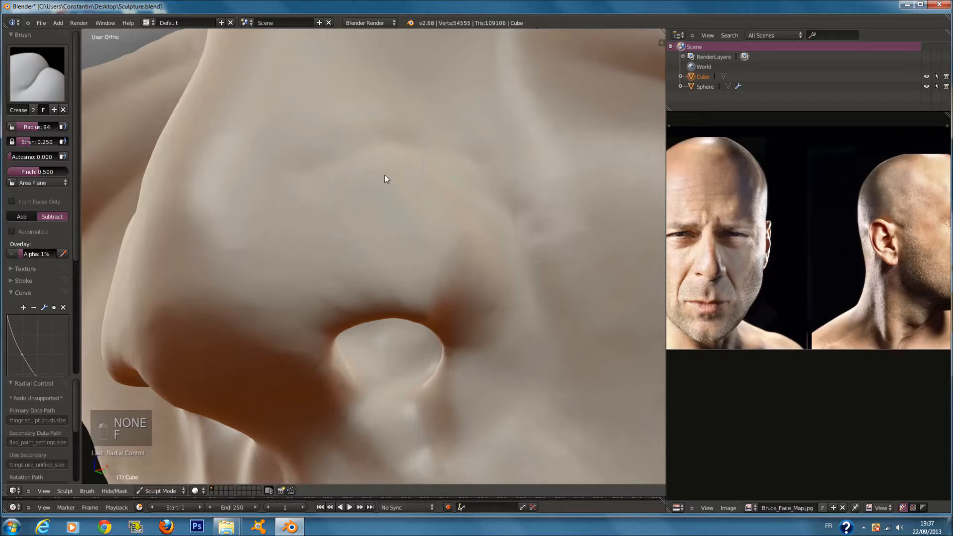
middle_click_drag(385, 179, 400, 211)
key("f")
left_click(384, 210)
mouse_move(371, 265)
left_mouse_down()
mouse_move(399, 222)
mouse_move(350, 243)
mouse_move(455, 217)
left_mouse_up()
scroll(454, 217, "up", 1)
middle_click_drag(238, 259, 211, 267)
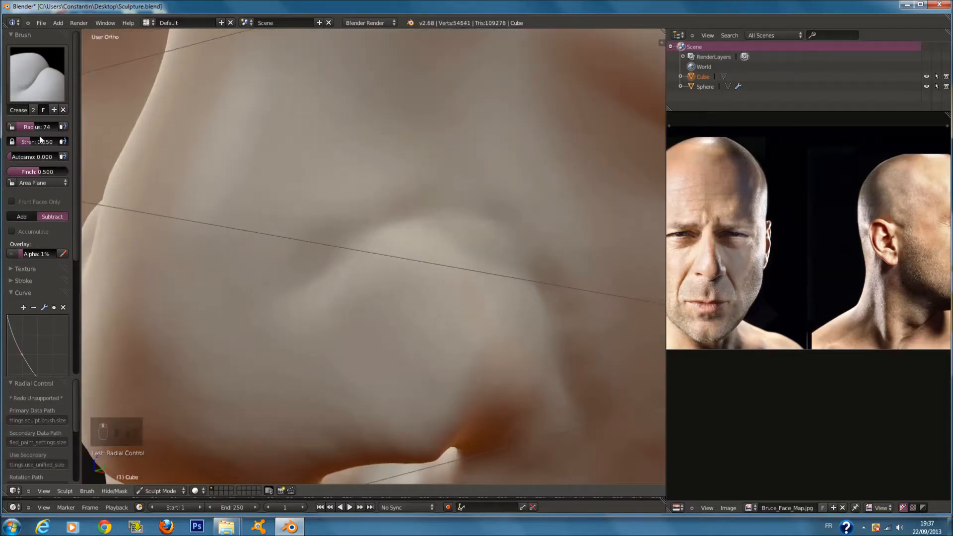
- Raise the Crease strength to 0.637 and cut a sharper groove above the nostril wing
left_click_drag(39, 140, 58, 141)
key("f")
left_click(317, 284)
left_click_drag(306, 290, 435, 230)
key("f")
left_click(323, 270)
left_click_drag(323, 270, 488, 244)
- Carve the groove down the back of the nostril wing with Crease strokes at radius 55
mouse_move(489, 244)
middle_mouse_down()
mouse_move(502, 238)
mouse_move(496, 223)
middle_mouse_up()
left_click_drag(476, 160, 534, 276)
mouse_move(484, 166)
left_mouse_down()
mouse_move(515, 190)
mouse_move(537, 258)
left_mouse_up()
scroll(537, 257, "down", 2)
middle_click_drag(537, 258, 491, 261)
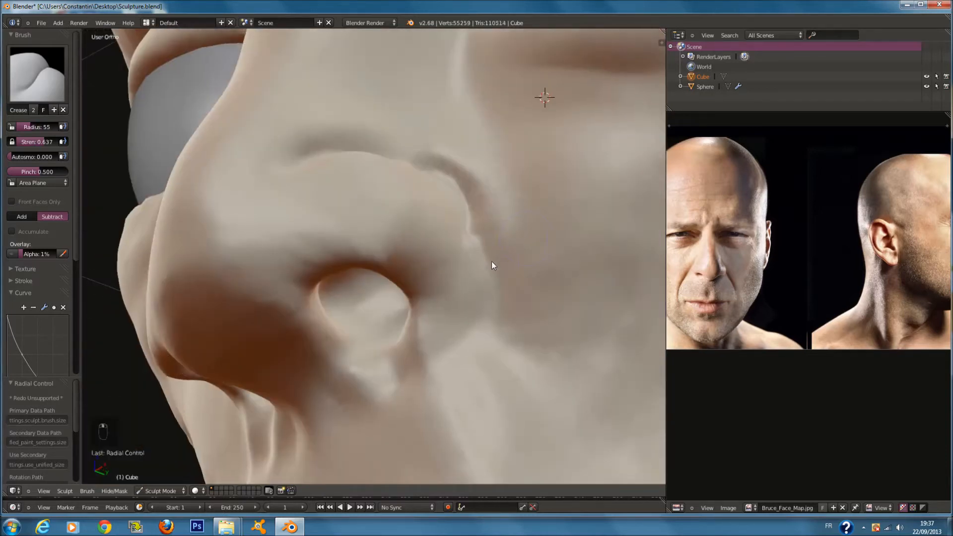
- Extend the crease around the nostril wing from its lower back edge up and over the top
scroll(491, 261, "up", 1)
mouse_move(383, 434)
left_mouse_down()
mouse_move(496, 329)
mouse_move(457, 145)
left_mouse_up()
mouse_move(502, 325)
left_mouse_down()
mouse_move(502, 294)
mouse_move(446, 164)
left_mouse_up()
middle_click_drag(445, 164, 442, 243)
mouse_move(442, 244)
left_mouse_down()
mouse_move(484, 273)
mouse_move(505, 371)
left_mouse_up()
- Soften the crease around the nostril wing with the Smooth brush at radius 145
left_click(40, 75)
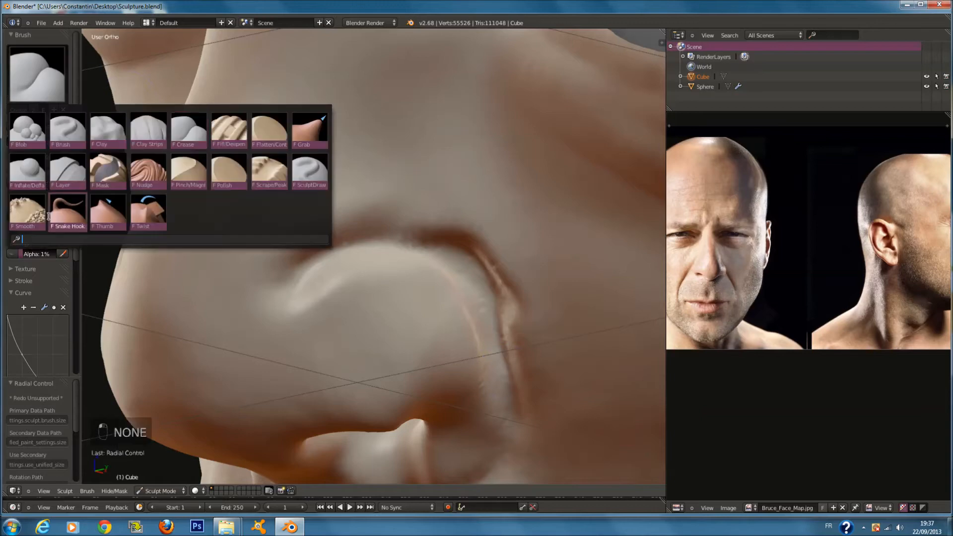
left_click(24, 211)
left_click_drag(469, 310, 422, 235)
scroll(469, 303, "down", 2)
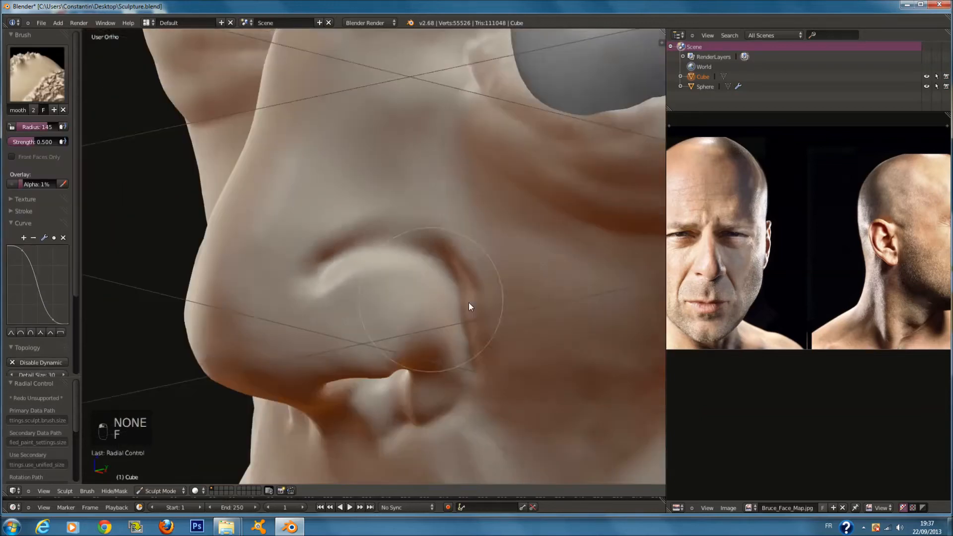
middle_click_drag(469, 302, 449, 207)
mouse_move(442, 341)
middle_mouse_down()
mouse_move(462, 374)
mouse_move(396, 352)
mouse_move(424, 365)
mouse_move(407, 361)
middle_mouse_up()
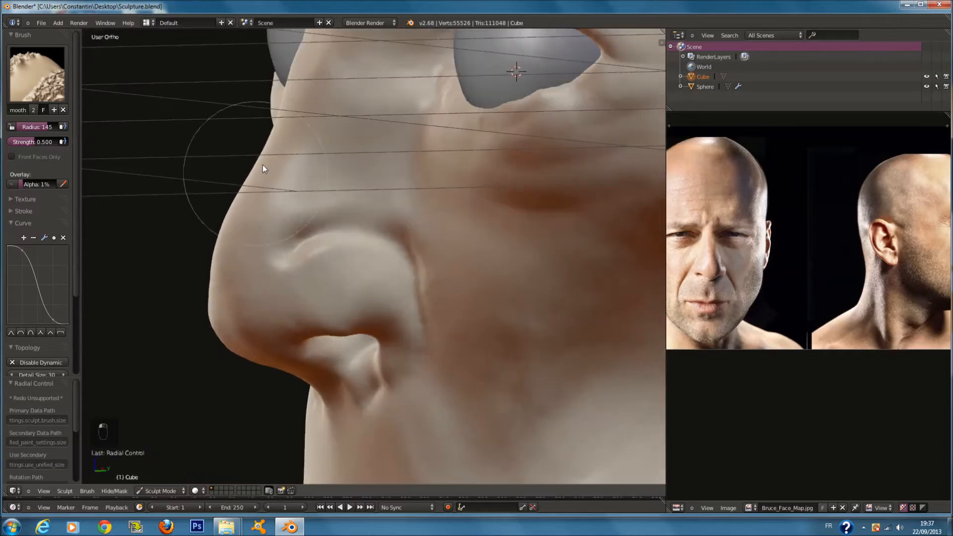
- Smooth the nose wings and tip with the brush at radius 173, then reduce its radius to 148
middle_click_drag(263, 165, 339, 184)
key("f")
left_click(314, 231)
middle_click_drag(313, 230, 257, 291)
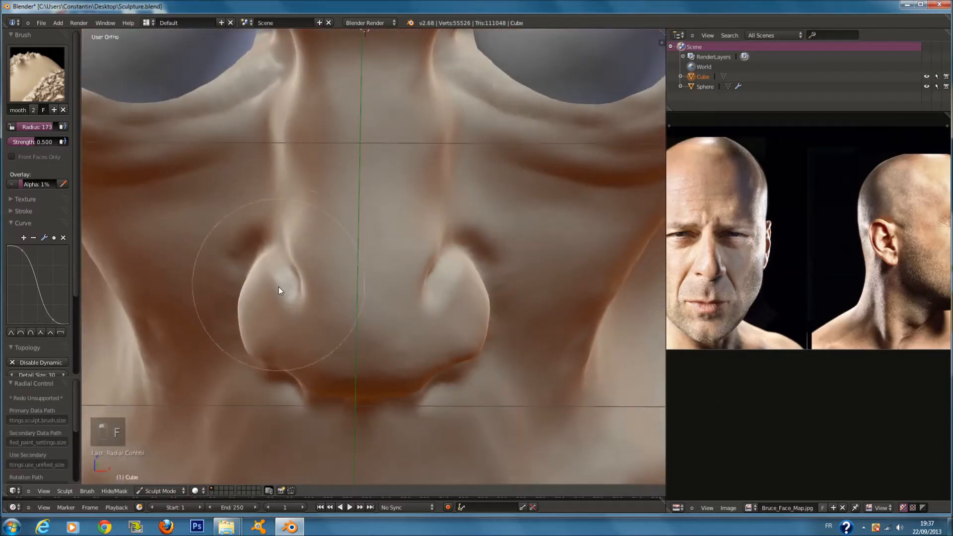
mouse_move(330, 366)
middle_mouse_down()
mouse_move(296, 360)
mouse_move(341, 301)
mouse_move(370, 285)
middle_mouse_up()
key("f")
left_click(362, 303)
- Bring the profile reference into view and pull the nose tip slightly forward with the Grab brush at radius 200
key("KP_1")
mouse_move(439, 295)
middle_mouse_down()
mouse_move(330, 293)
mouse_move(428, 268)
mouse_move(543, 289)
mouse_move(401, 275)
mouse_move(431, 237)
mouse_move(230, 250)
middle_mouse_up()
scroll(402, 275, "up", 5)
key("KP_3")
scroll(377, 240, "down", 7)
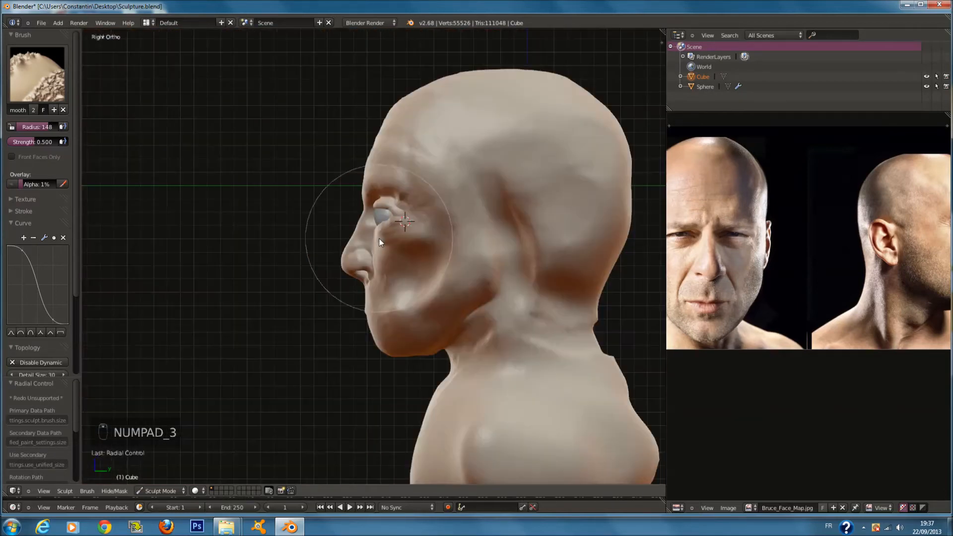
middle_click_drag(806, 282, 748, 283)
left_click(37, 74)
left_click(309, 129)
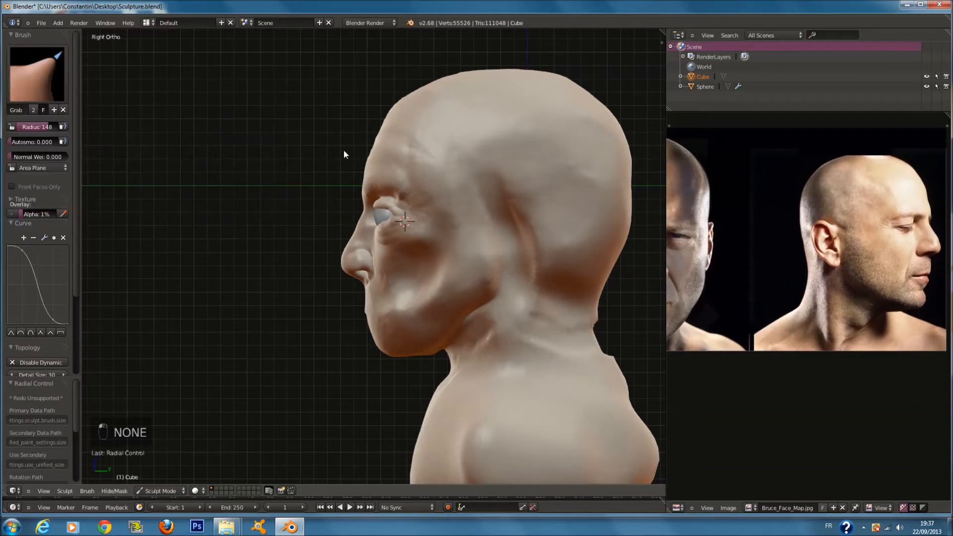
scroll(377, 174, "up", 4)
key("f")
left_click(434, 211)
left_click_drag(312, 266, 308, 267)
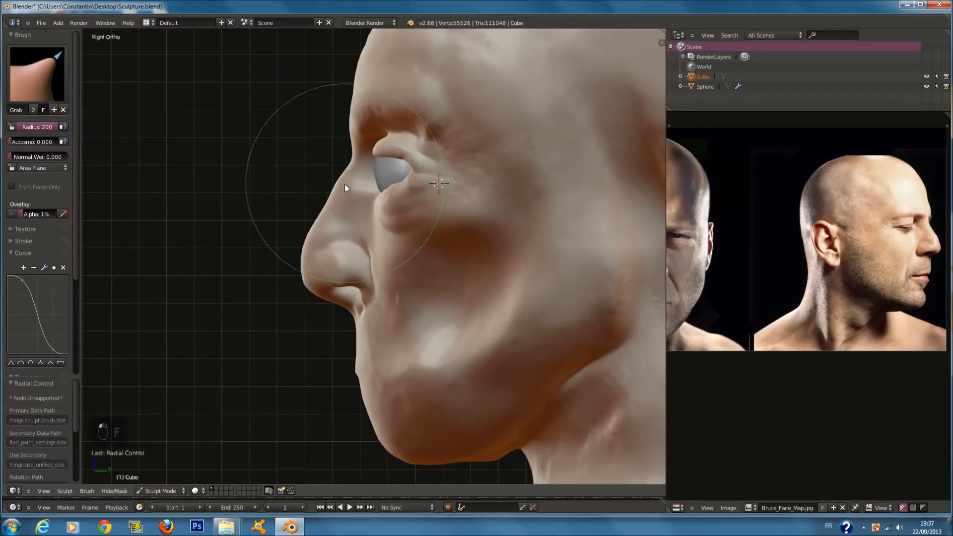
- Undo the last Grab strokes on the nose profile and reduce the brush radius to 144
key("ctrl+z")
scroll(342, 183, "up", 1)
key("f")
left_click(327, 181)
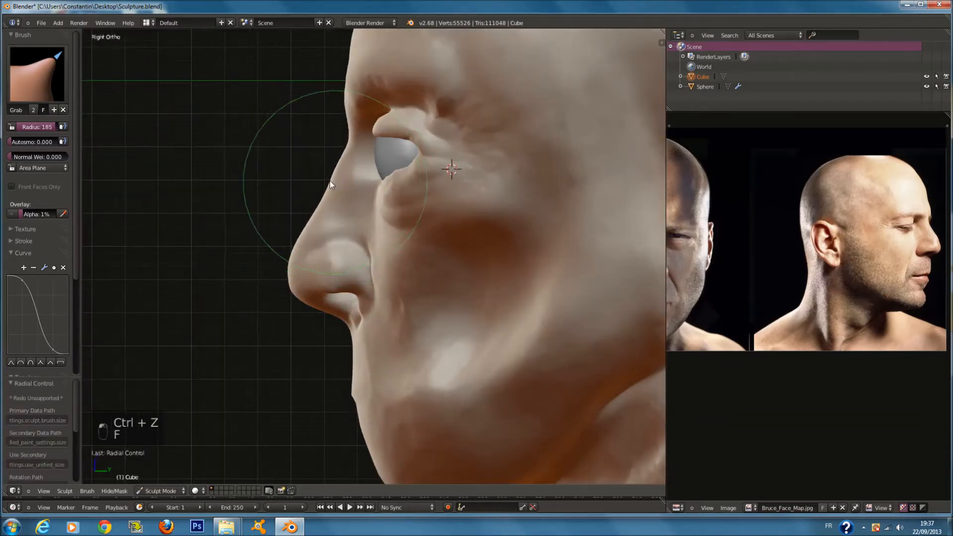
key("ctrl+z")
key("f")
left_click(321, 162)
- Save the sculpture over the existing Sculpture.blend file
middle_click_drag(336, 168, 500, 163)
key("ctrl+s")
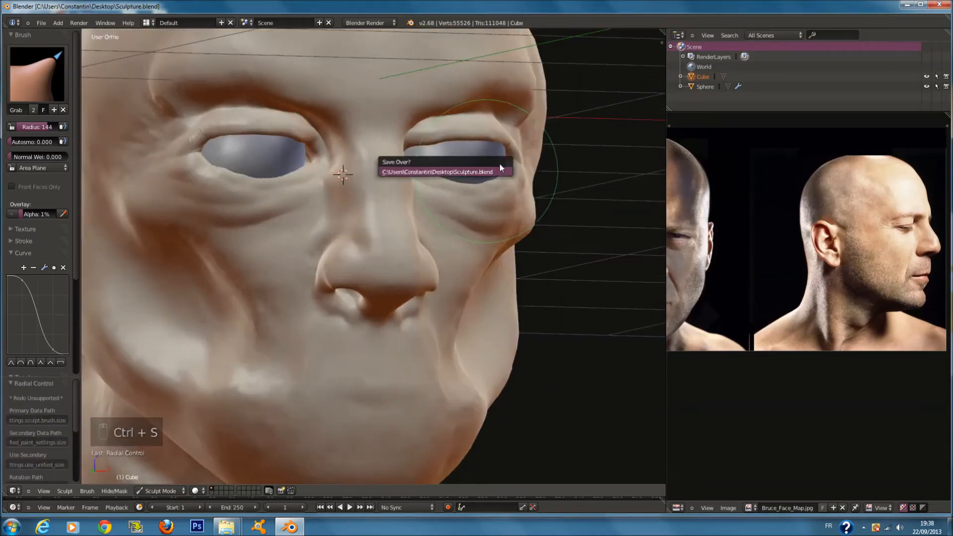
key("Return")
- Show the head from the front and bring the frontal face reference into view
key("KP_1")
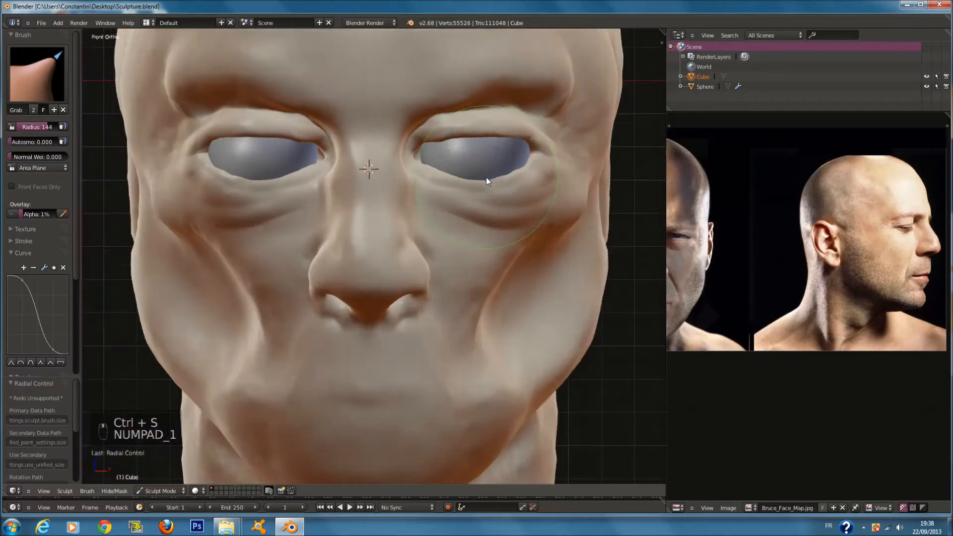
scroll(429, 257, "down", 1)
middle_click_drag(874, 297, 948, 289)
- Fill the sunken cheek and build up the area behind the jaw with the Clay Strips brush at radius 145
left_click(37, 75)
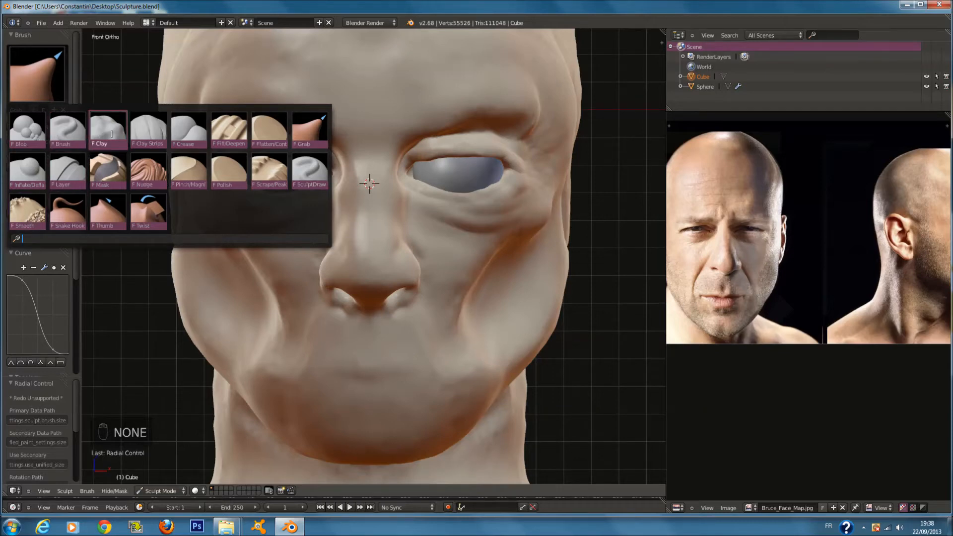
left_click(135, 130)
middle_click_drag(573, 297, 512, 267)
key("f")
left_click(514, 266)
scroll(512, 266, "up", 2)
mouse_move(541, 351)
middle_mouse_down("shift")
mouse_move(509, 251)
mouse_move(478, 250)
middle_mouse_up("shift")
key("f")
left_click(461, 189)
mouse_move(462, 189)
left_mouse_down()
mouse_move(396, 222)
mouse_move(427, 160)
mouse_move(453, 136)
mouse_move(466, 179)
mouse_move(478, 171)
mouse_move(388, 233)
mouse_move(400, 199)
left_mouse_up()
mouse_move(532, 210)
middle_mouse_down()
mouse_move(473, 196)
mouse_move(517, 180)
mouse_move(464, 103)
middle_mouse_up()
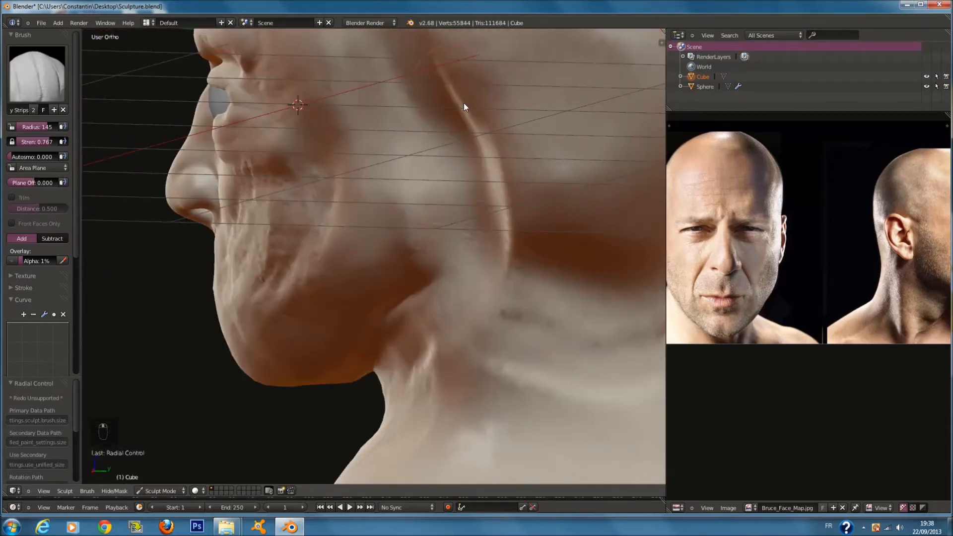
mouse_move(472, 177)
left_mouse_down()
mouse_move(460, 257)
mouse_move(345, 294)
left_mouse_up()
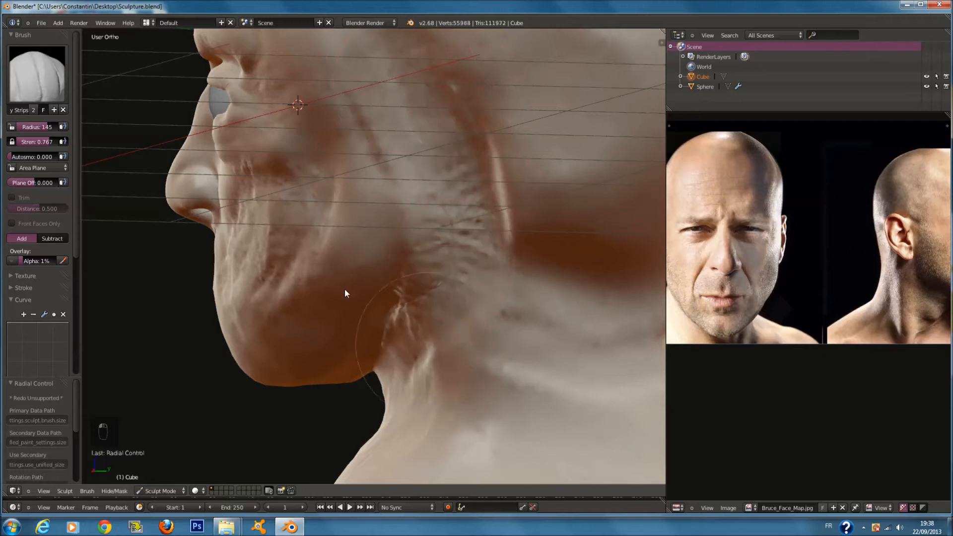
- Smooth the built-up cheek, jaw, upper neck and side of the head with the Smooth brush at radius 145
left_click(43, 65)
left_click(26, 214)
mouse_move(432, 228)
left_mouse_down()
mouse_move(406, 325)
mouse_move(414, 332)
mouse_move(439, 195)
left_mouse_up()
middle_click_drag(266, 219, 293, 249)
mouse_move(293, 250)
left_mouse_down()
mouse_move(433, 245)
mouse_move(295, 317)
mouse_move(475, 266)
left_mouse_up()
mouse_move(507, 221)
middle_mouse_down()
mouse_move(501, 228)
mouse_move(419, 121)
mouse_move(412, 130)
middle_mouse_up()
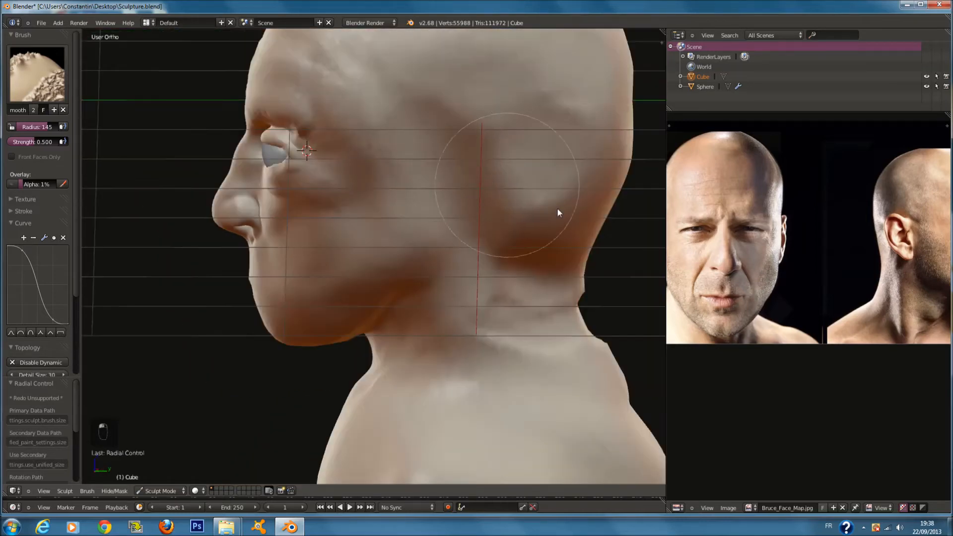
middle_click_drag(472, 118, 466, 149)
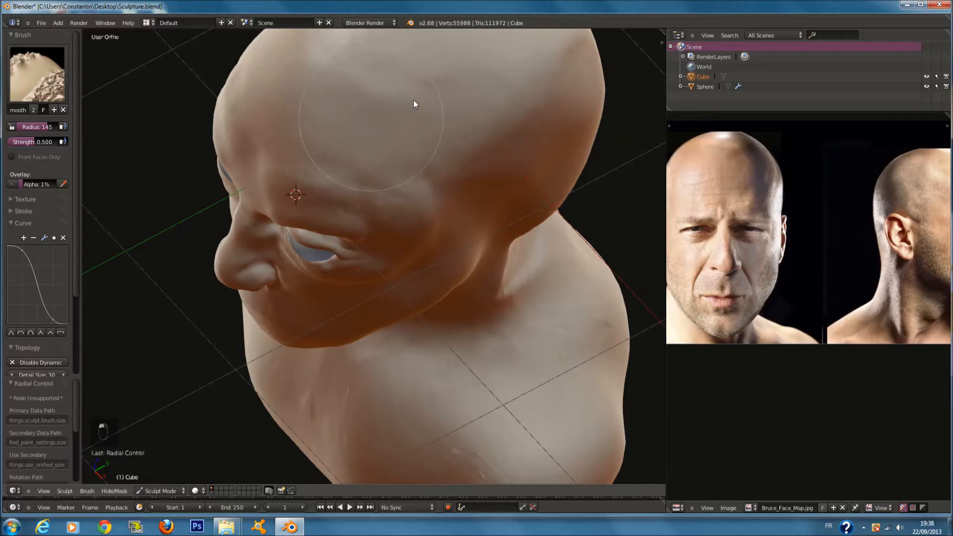
middle_click_drag(415, 103, 319, 133)
middle_click_drag(497, 138, 488, 258)
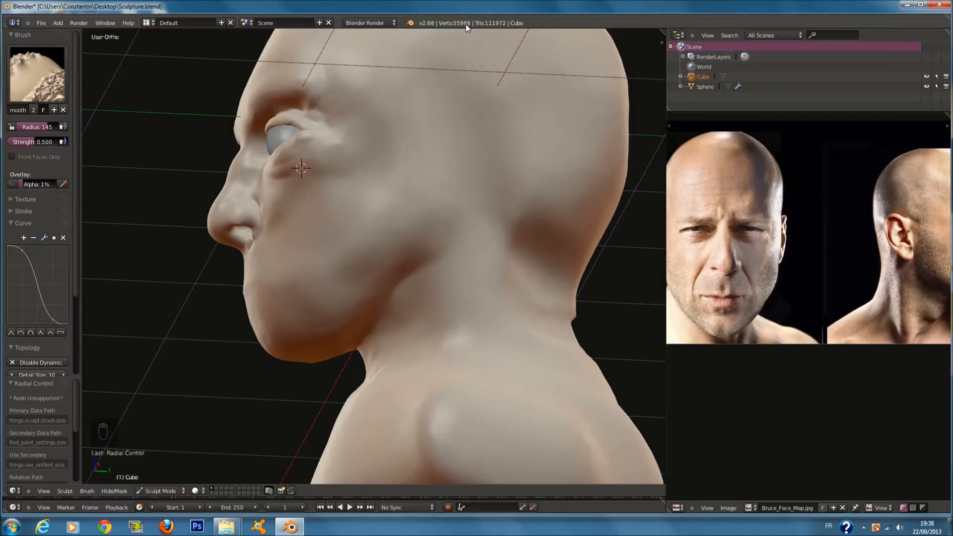
- Start the upper lip below the nose in front view with the Clay Strips brush at a reduced radius
mouse_move(353, 161)
middle_mouse_down()
mouse_move(424, 175)
mouse_move(381, 188)
middle_mouse_up()
scroll(380, 192, "up", 3)
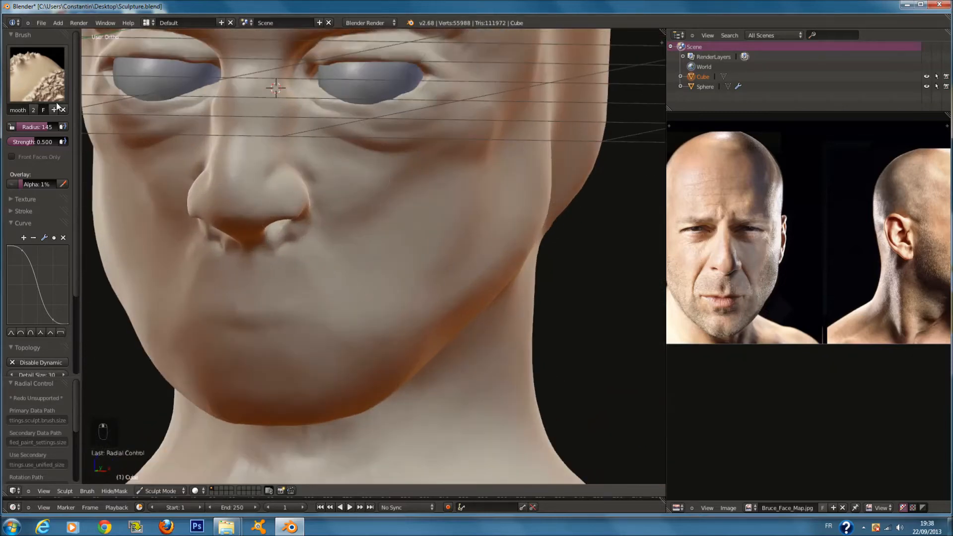
left_click(37, 74)
left_click(148, 130)
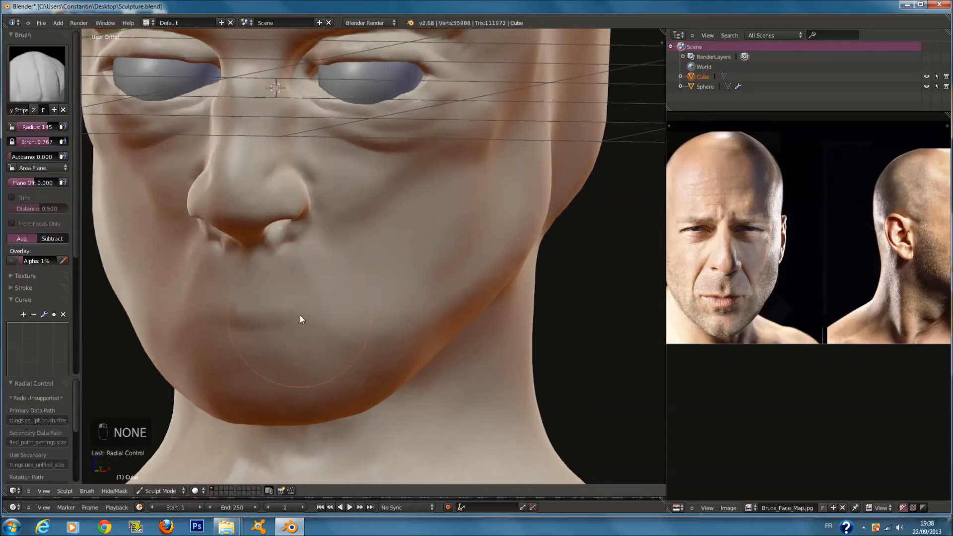
key("KP_1")
scroll(362, 305, "up", 4)
scroll(413, 261, "up", 1)
key("f")
left_click(381, 258)
left_click_drag(398, 267, 391, 272)
- Extend the upper lip out to the mouth corners with the Clay Strips brush at radius 47
key("f")
left_click(407, 268)
key("f")
left_click(442, 274)
key("f")
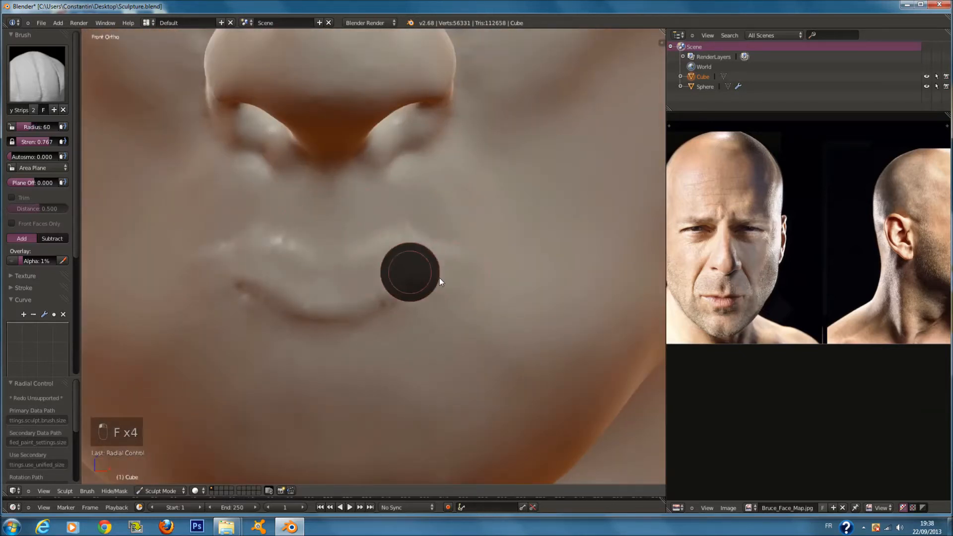
left_click(438, 276)
key("f")
left_click(419, 264)
mouse_move(420, 268)
left_mouse_down()
mouse_move(472, 285)
mouse_move(396, 277)
left_mouse_up()
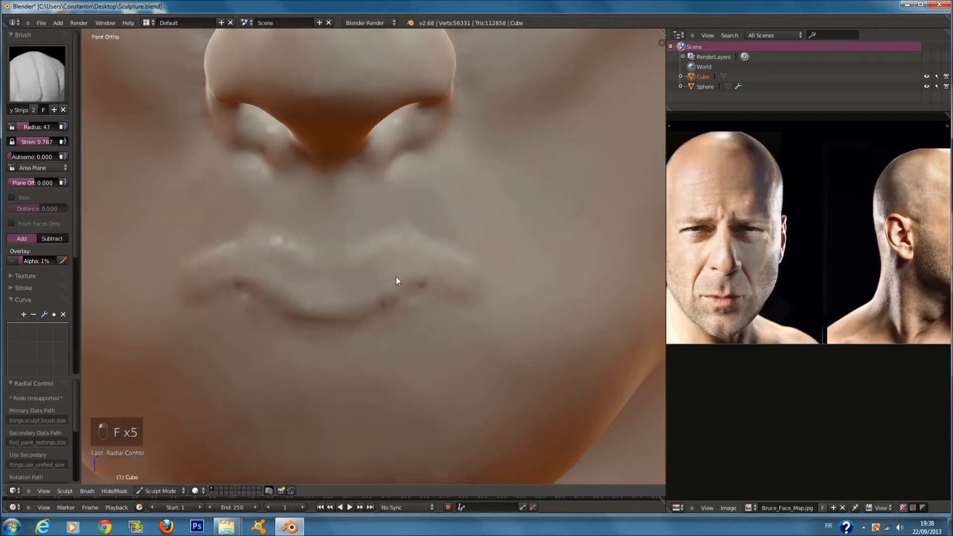
- Thicken the upper lip from its centre toward the corner with the Clay Strips brush at radius 71
key("f")
left_click(375, 290)
scroll(375, 291, "up", 2)
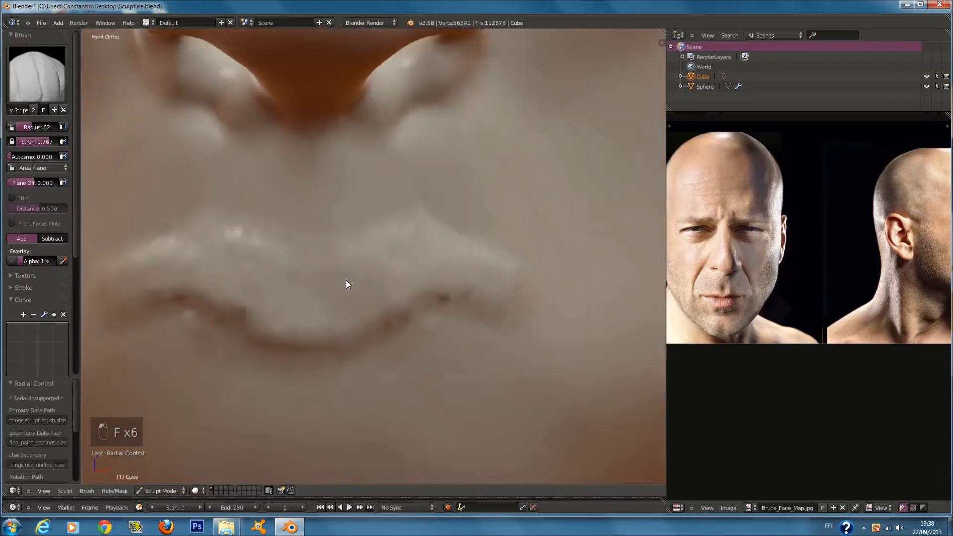
key("f")
left_click(375, 261)
mouse_move(350, 291)
left_mouse_down()
mouse_move(326, 283)
mouse_move(349, 269)
mouse_move(370, 283)
mouse_move(512, 309)
left_mouse_up()
scroll(511, 305, "down", 4)
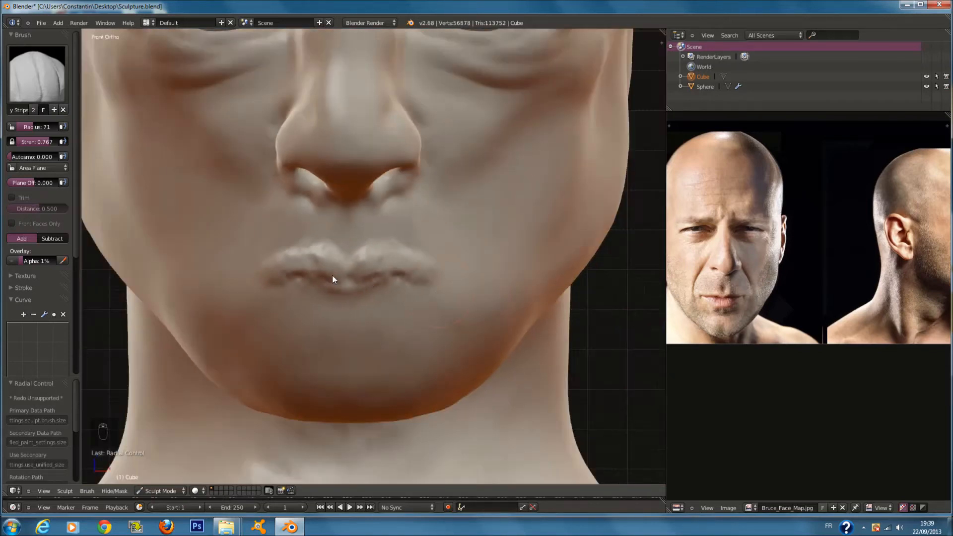
- Build up the lower lip between the mouth corners with the Clay Strips brush, ending at radius 58
scroll(332, 275, "up", 4)
key("f")
left_click(291, 283)
mouse_move(200, 293)
left_mouse_down()
mouse_move(326, 345)
mouse_move(334, 334)
mouse_move(170, 300)
left_mouse_up()
middle_click_drag(821, 276, 871, 255)
key("f")
left_click_drag(376, 352, 385, 337)
scroll(383, 327, "down", 4)
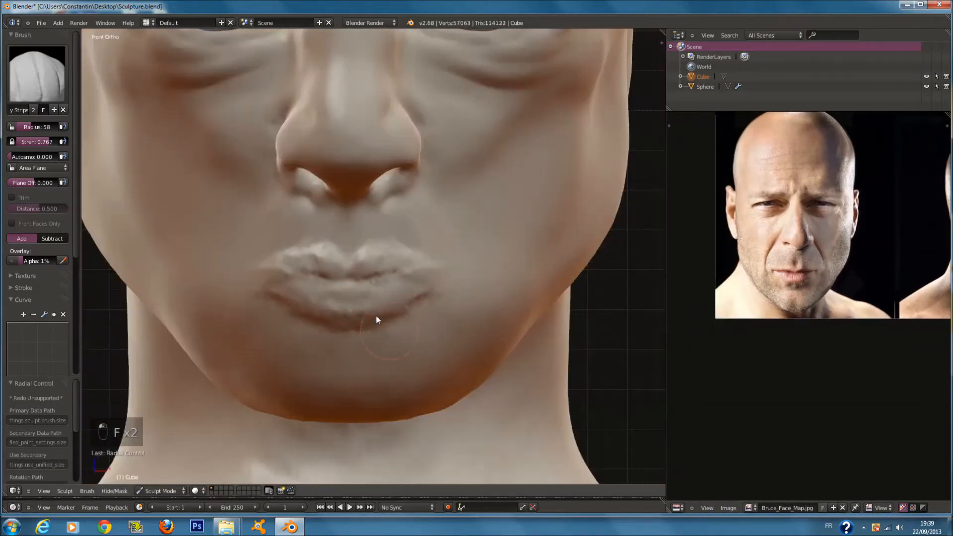
- Add a Clay Strips stroke along the lips with the 58 px brush to build up their volume
scroll(368, 303, "up", 4)
mouse_move(347, 262)
left_mouse_down()
mouse_move(264, 304)
mouse_move(400, 332)
mouse_move(279, 325)
mouse_move(500, 300)
mouse_move(501, 287)
mouse_move(366, 255)
mouse_move(329, 271)
mouse_move(441, 260)
mouse_move(523, 299)
mouse_move(402, 274)
mouse_move(326, 281)
left_mouse_up()
scroll(398, 282, "down", 2)
mouse_move(479, 283)
middle_mouse_down()
mouse_move(430, 293)
mouse_move(388, 281)
middle_mouse_up()
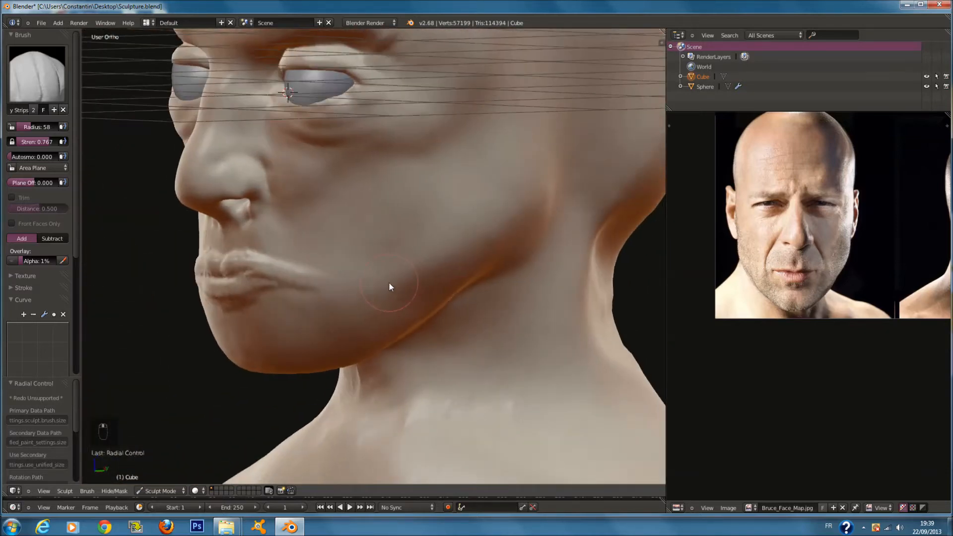
- In the right side view, pull the upper lip forward with the Grab brush, comparing it with the profile reference photo
key("KP_3")
middle_click_drag(897, 304, 758, 327)
scroll(434, 254, "up", 2)
scroll(364, 287, "down", 18, "ctrl")
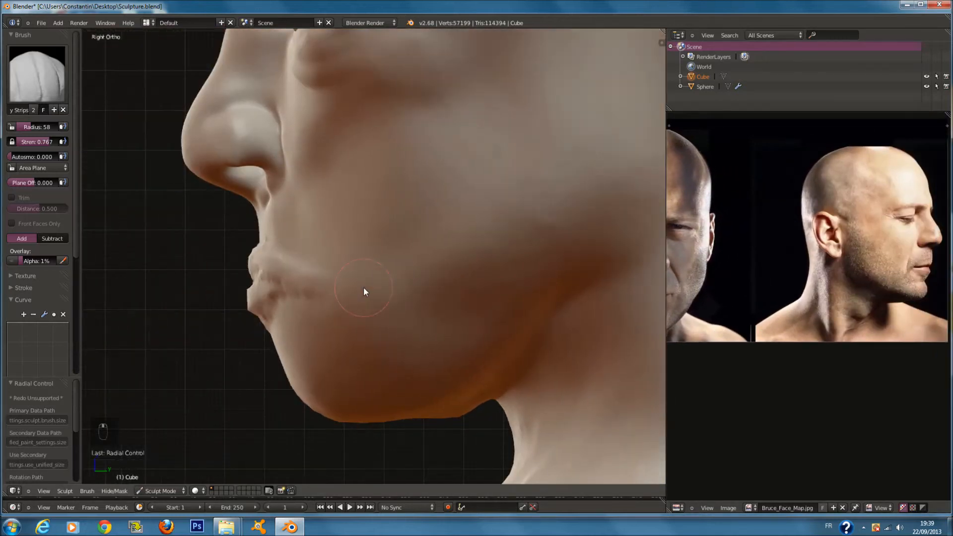
scroll(363, 285, "up", 1, "shift")
left_click(37, 74)
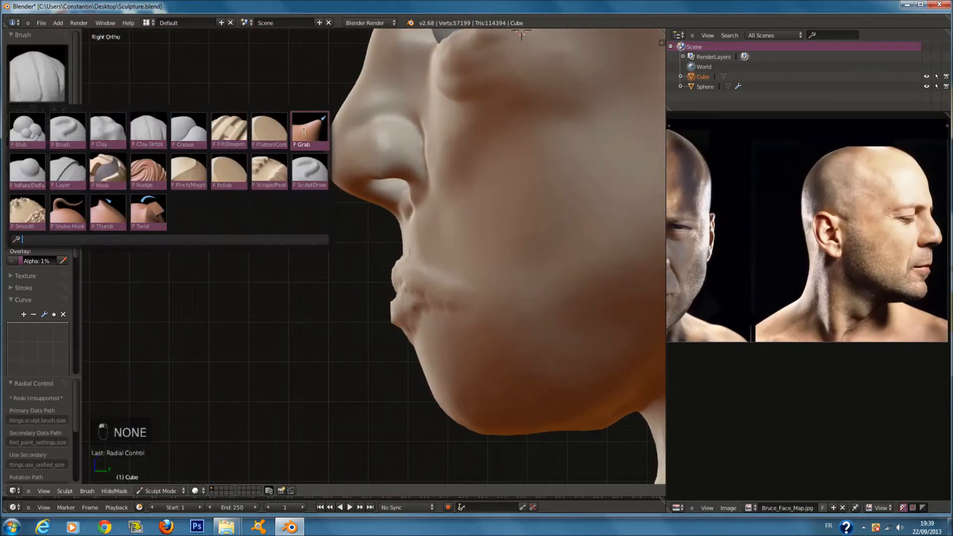
left_click(308, 132)
scroll(497, 291, "up", 3)
key("f")
left_click(496, 287)
key("f")
left_click(449, 275)
left_click_drag(421, 269, 409, 286)
key("f")
left_click(462, 279)
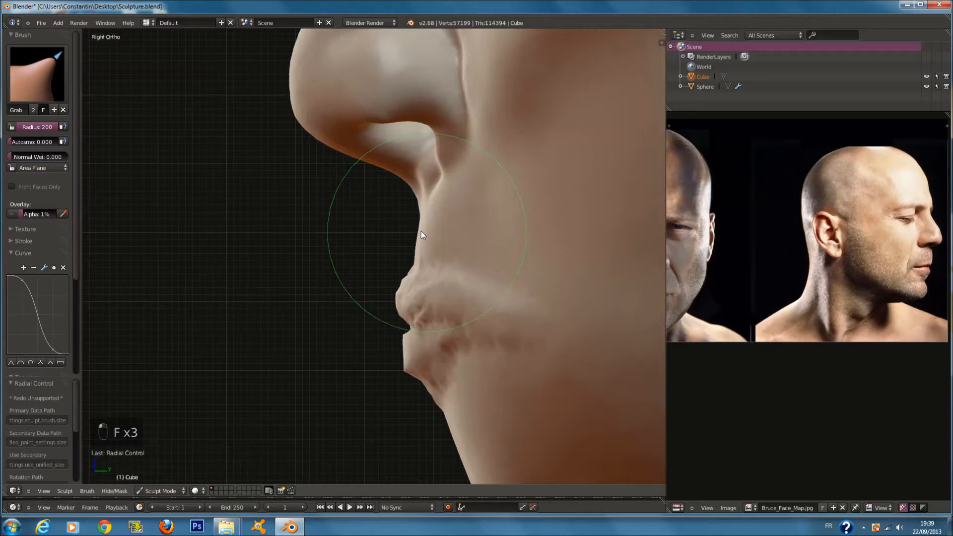
- Refine the mouth's side profile with small Grab pulls on both lips and the mouth corner at radius 200
scroll(435, 249, "down", 2)
key("f")
left_click(468, 269)
key("f")
left_click_drag(406, 261, 402, 261)
scroll(401, 260, "down", 2)
key("f")
left_click(402, 261)
left_click_drag(400, 311, 403, 321)
scroll(427, 298, "down", 2)
key("f")
left_click(424, 287)
left_click_drag(424, 287, 422, 292)
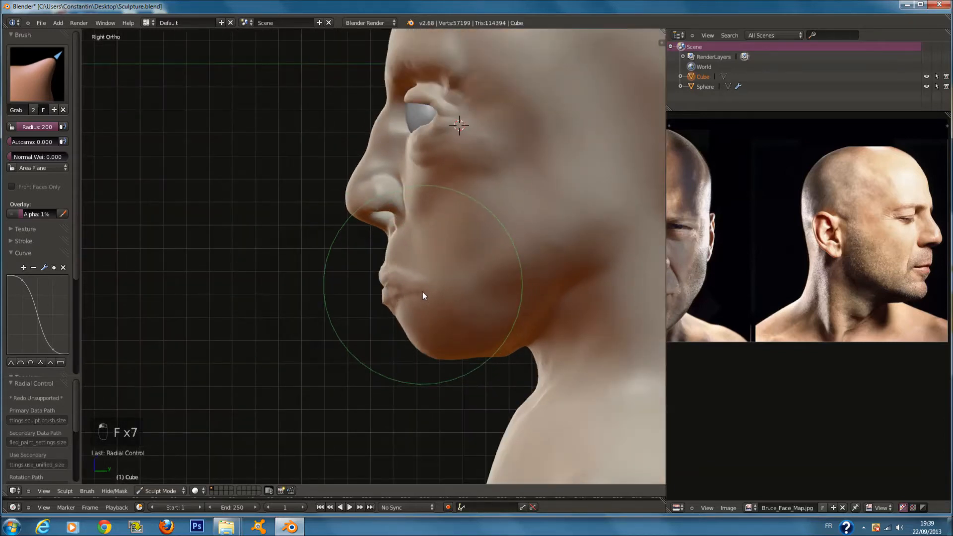
- Pull the area of the lower lip forward and slightly down in profile with the Grab brush
scroll(422, 294, "up", 2)
scroll(422, 287, "up", 1)
key("f")
left_click(443, 292)
scroll(442, 298, "down", 2)
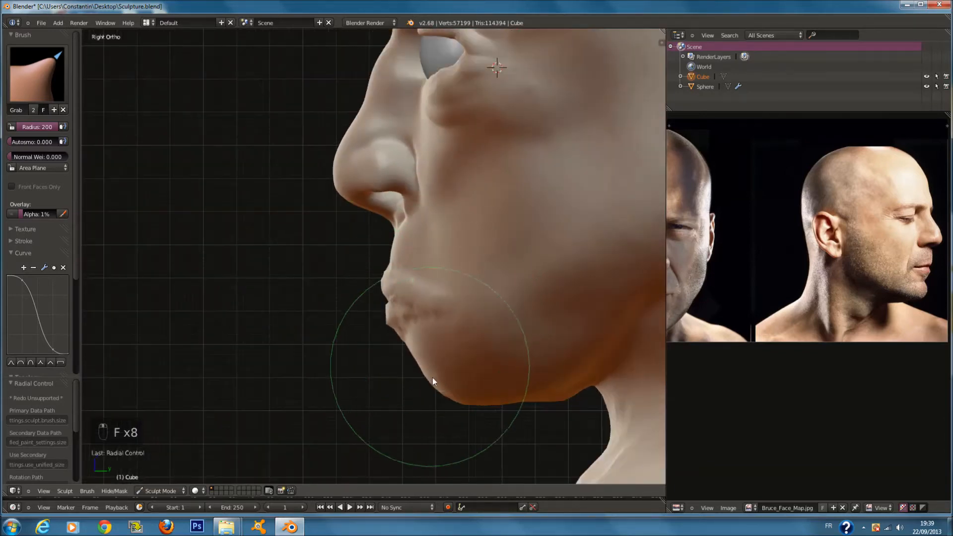
mouse_move(421, 344)
middle_mouse_down()
mouse_move(496, 334)
mouse_move(416, 356)
middle_mouse_up()
left_click_drag(386, 341, 375, 347)
middle_click_drag(399, 339, 352, 342)
key("f")
left_click(428, 342)
middle_click_drag(488, 334, 505, 317)
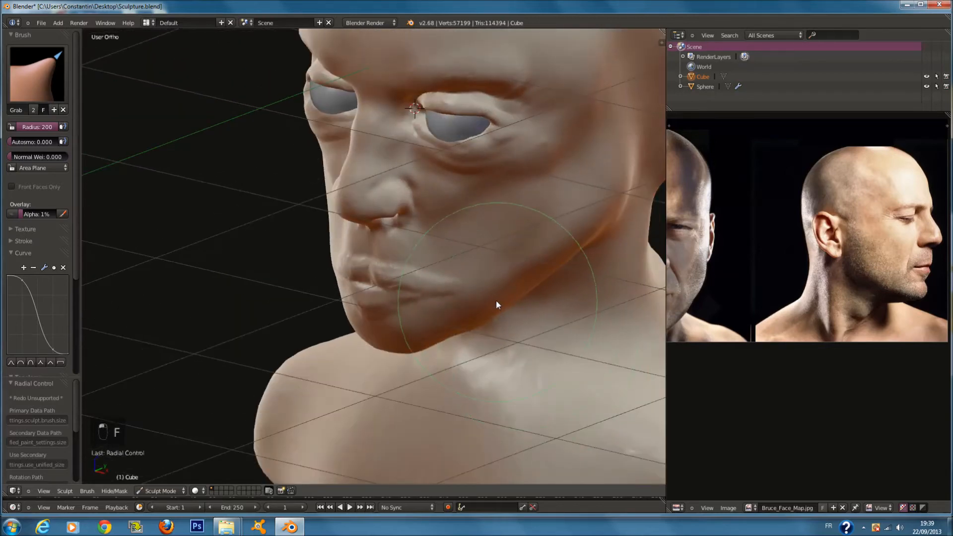
- Smooth both lips in the front view using the Smooth brush at radius 153
middle_click_drag(830, 301, 873, 309)
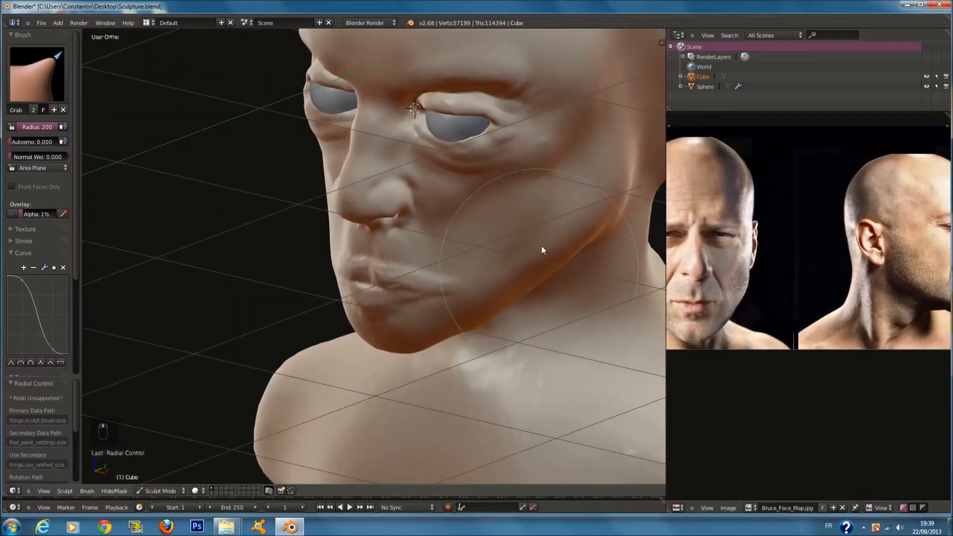
middle_click_drag(544, 218, 553, 219)
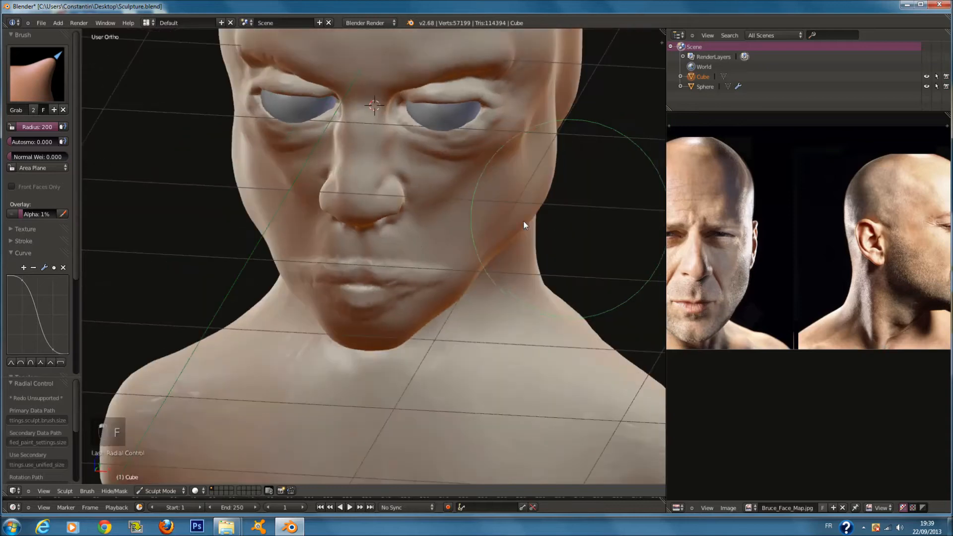
middle_click_drag(495, 231, 465, 219)
scroll(465, 219, "up", 2)
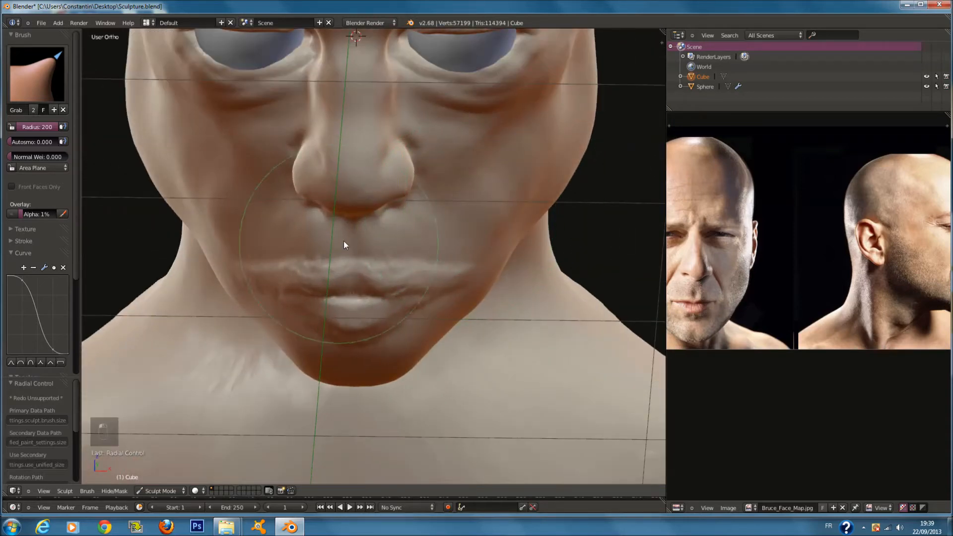
key("KP_1")
scroll(344, 241, "up", 2)
left_click(37, 74)
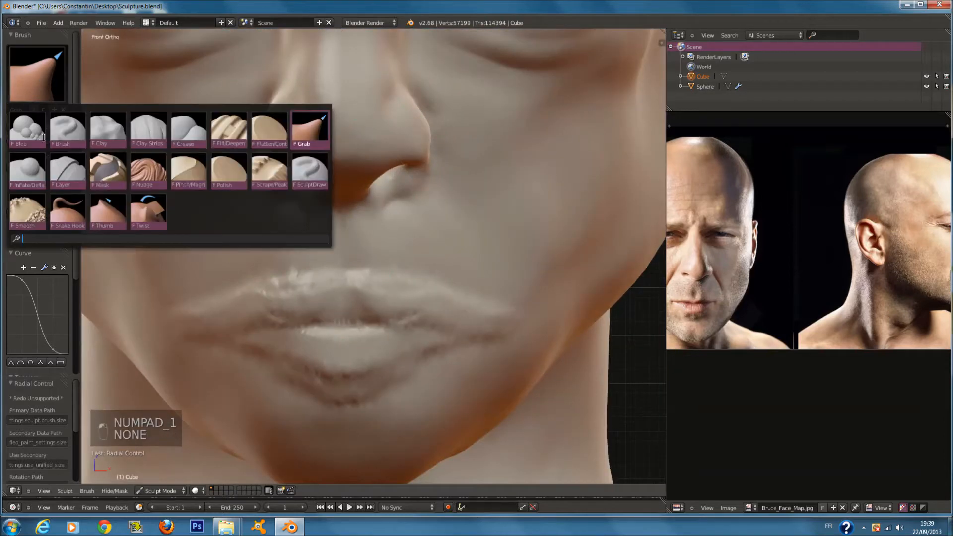
left_click(219, 219)
scroll(374, 256, "up", 1)
key("f")
left_click(446, 300)
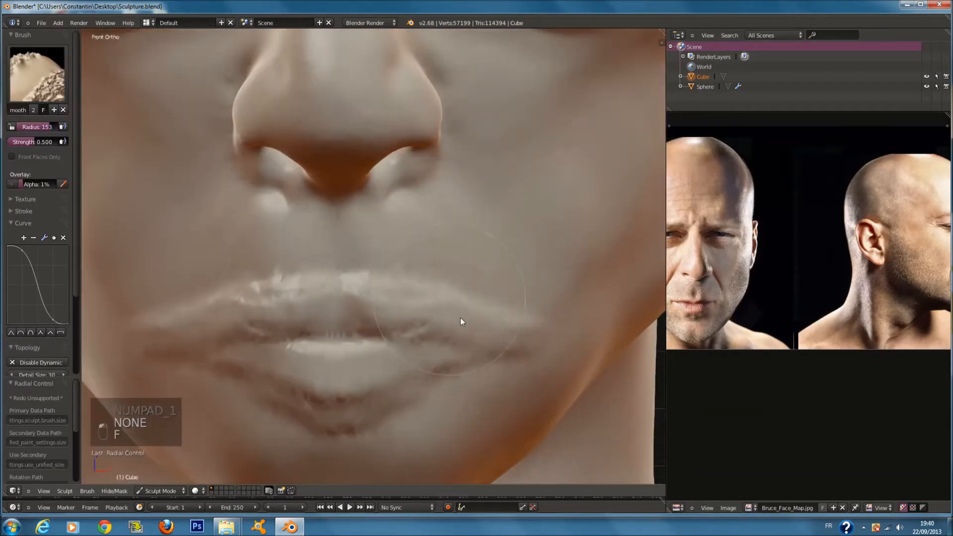
mouse_move(487, 327)
left_mouse_down()
mouse_move(511, 338)
mouse_move(309, 373)
mouse_move(345, 324)
left_mouse_up()
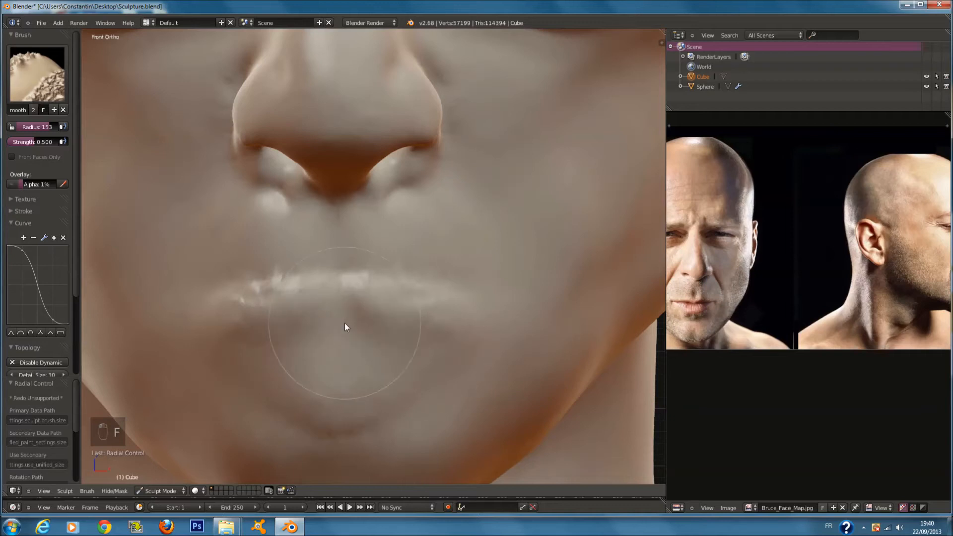
- Build up the upper lip with the Clay Strips brush at radius 64
left_click(37, 74)
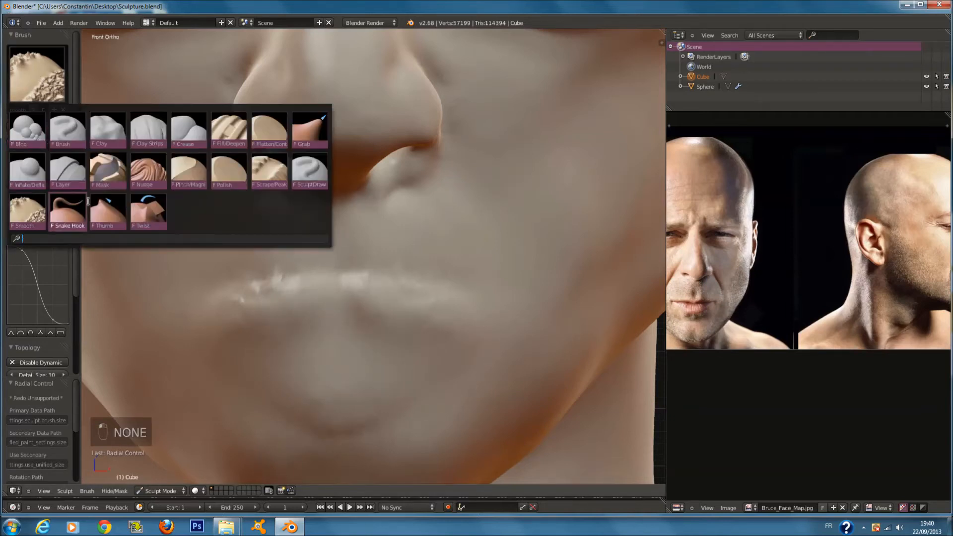
left_click(149, 130)
scroll(330, 323, "up", 3)
key("f")
left_click(287, 294)
key("f")
left_click(282, 303)
key("f")
left_click(370, 325)
mouse_move(348, 312)
left_mouse_down()
mouse_move(383, 326)
mouse_move(362, 319)
mouse_move(368, 345)
mouse_move(356, 339)
mouse_move(415, 334)
mouse_move(437, 351)
left_mouse_up()
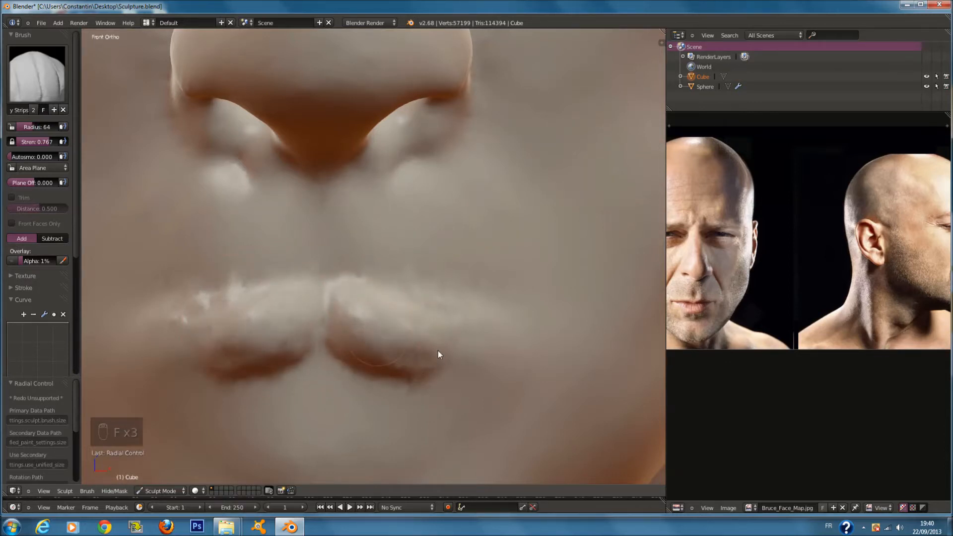
- Sculpt the lower lip and the philtrum ridges under the nose with Clay Strips at radius 67
scroll(417, 338, "down", 3)
scroll(416, 337, "up", 4)
key("f")
left_click(237, 297)
mouse_move(238, 297)
left_mouse_down()
mouse_move(269, 323)
mouse_move(391, 311)
mouse_move(349, 334)
mouse_move(195, 293)
mouse_move(360, 311)
mouse_move(428, 305)
mouse_move(279, 226)
mouse_move(311, 185)
left_mouse_up()
mouse_move(353, 79)
left_mouse_down()
mouse_move(368, 94)
mouse_move(337, 66)
mouse_move(380, 155)
mouse_move(355, 144)
mouse_move(346, 59)
mouse_move(386, 158)
mouse_move(438, 198)
mouse_move(371, 174)
mouse_move(389, 196)
mouse_move(371, 206)
mouse_move(415, 174)
mouse_move(377, 157)
left_mouse_up()
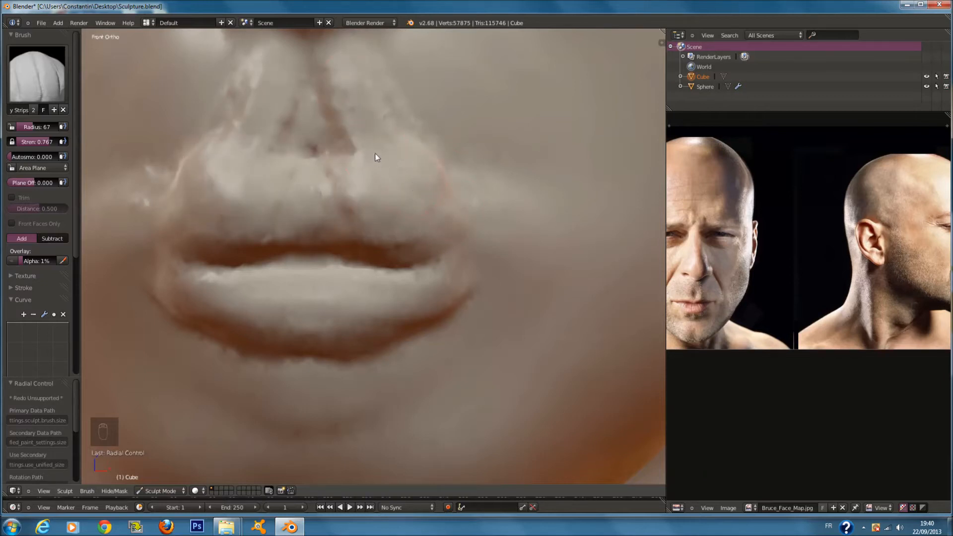
- Widen the lips toward the mouth corners with additional Clay Strips strokes
mouse_move(443, 209)
middle_mouse_down()
mouse_move(370, 206)
mouse_move(453, 224)
middle_mouse_up()
key("f")
left_click(461, 226)
mouse_move(460, 226)
left_mouse_down()
mouse_move(556, 237)
mouse_move(484, 222)
mouse_move(449, 298)
mouse_move(555, 278)
mouse_move(417, 323)
mouse_move(429, 318)
mouse_move(321, 322)
mouse_move(514, 279)
mouse_move(366, 291)
mouse_move(285, 279)
mouse_move(387, 298)
mouse_move(300, 251)
mouse_move(512, 288)
mouse_move(288, 268)
left_mouse_up()
key("f")
left_click(468, 218)
mouse_move(288, 268)
middle_mouse_down()
mouse_move(566, 230)
mouse_move(472, 247)
mouse_move(447, 241)
middle_mouse_up()
scroll(446, 240, "up", 2)
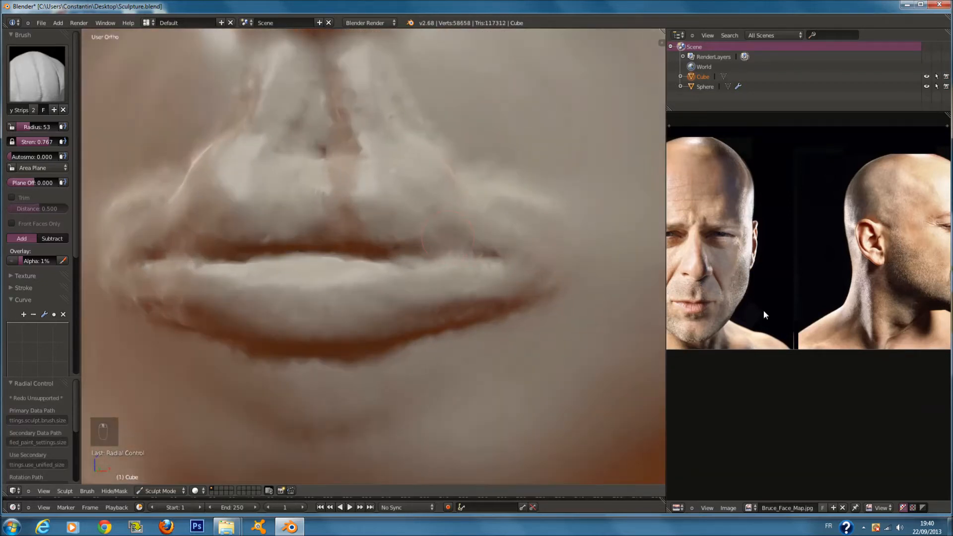
- Even out the upper lip and philtrum surfaces with the Polish brush
left_click(45, 83)
left_click(228, 170)
scroll(321, 193, "up", 2)
key("f")
left_click(392, 217)
key("f")
left_click(484, 231)
mouse_move(445, 213)
left_mouse_down()
mouse_move(397, 182)
mouse_move(398, 153)
mouse_move(505, 192)
mouse_move(400, 119)
mouse_move(416, 97)
left_mouse_up()
- Soften the philtrum, upper lip and area around the mouth with the Smooth brush at radius 200
left_click(50, 79)
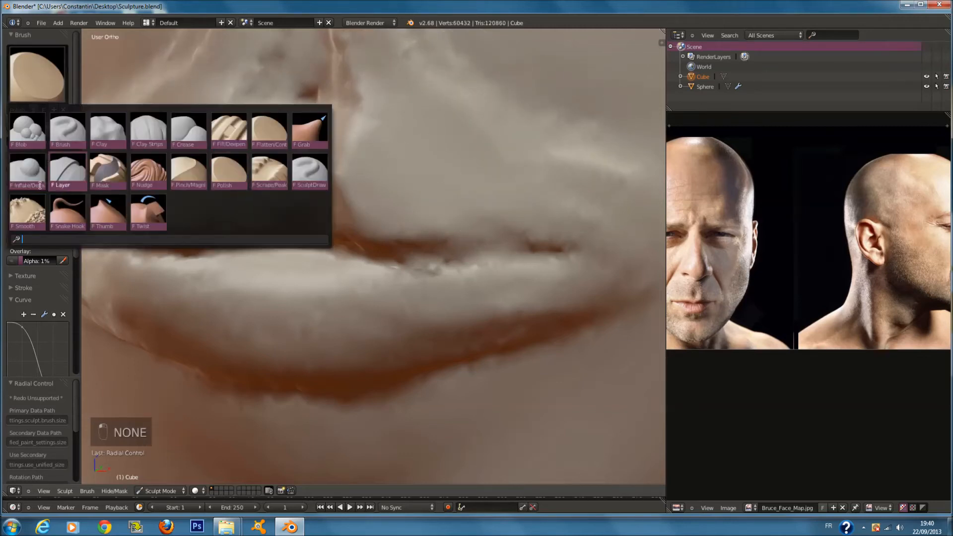
left_click(28, 213)
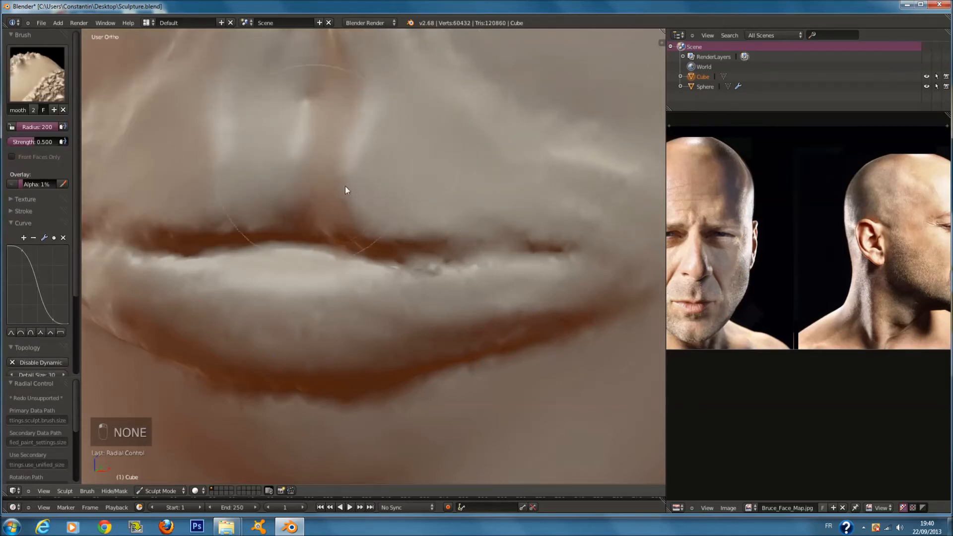
scroll(565, 202, "down", 3)
mouse_move(340, 118)
left_mouse_down()
mouse_move(513, 230)
mouse_move(331, 156)
mouse_move(213, 171)
mouse_move(111, 222)
left_mouse_up()
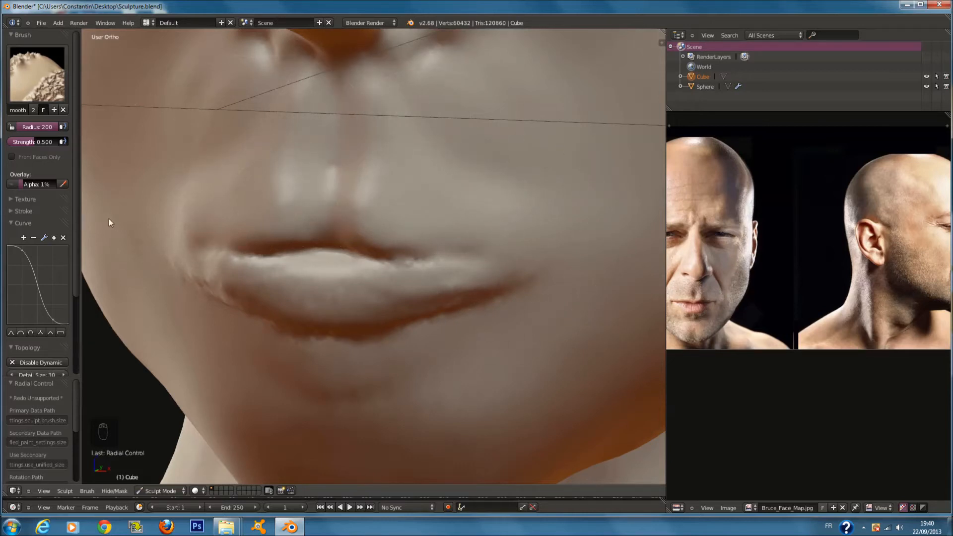
middle_click_drag(252, 275, 252, 364)
left_click_drag(252, 364, 293, 371)
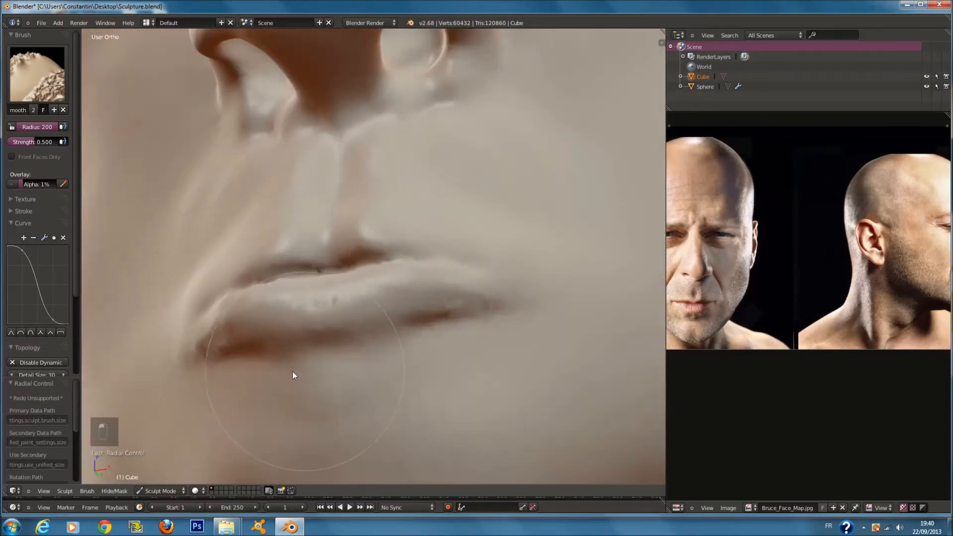
- Carve the line between the lips toward the mouth corner with the Crease brush in subtract mode
left_click(39, 89)
left_click(189, 143)
scroll(312, 319, "up", 3)
key("f")
left_click(286, 326)
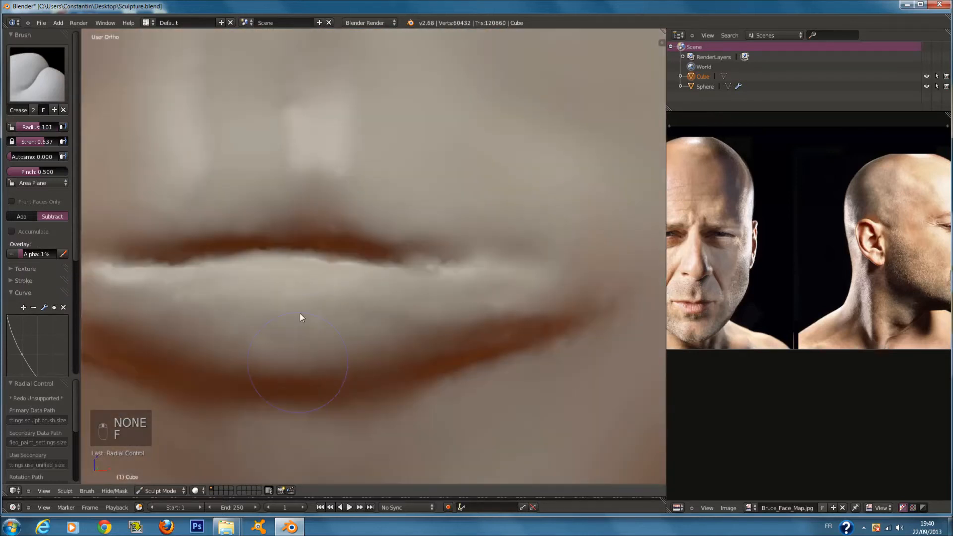
key("f")
left_click(261, 263)
mouse_move(338, 255)
left_mouse_down()
mouse_move(385, 278)
mouse_move(550, 269)
left_mouse_up()
- Deepen the parting line and extend it past the mouth corner with the Crease brush at radius 35
key("f")
left_click(480, 264)
mouse_move(309, 242)
left_mouse_down()
mouse_move(564, 279)
mouse_move(426, 267)
mouse_move(623, 270)
mouse_move(591, 293)
left_mouse_up()
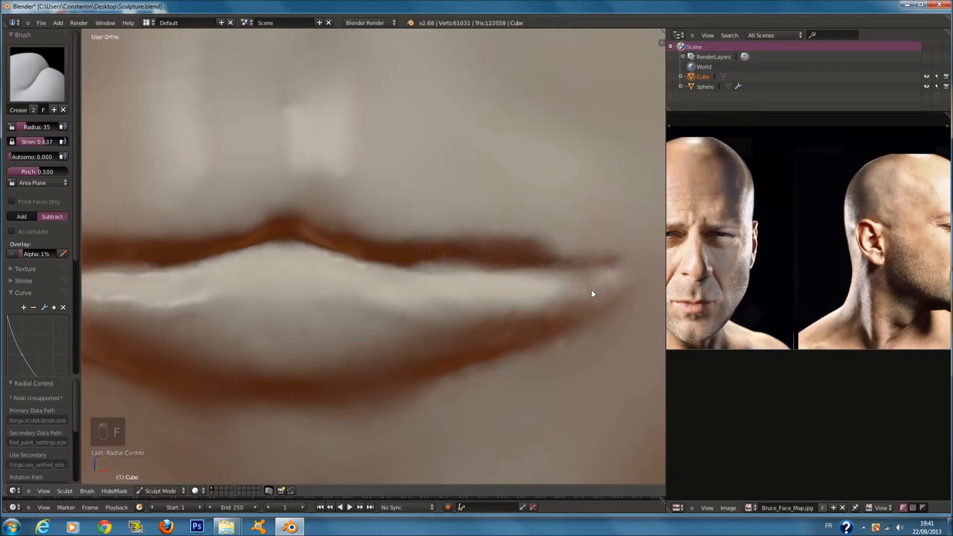
mouse_move(474, 266)
left_mouse_down()
mouse_move(619, 268)
mouse_move(588, 287)
left_mouse_up()
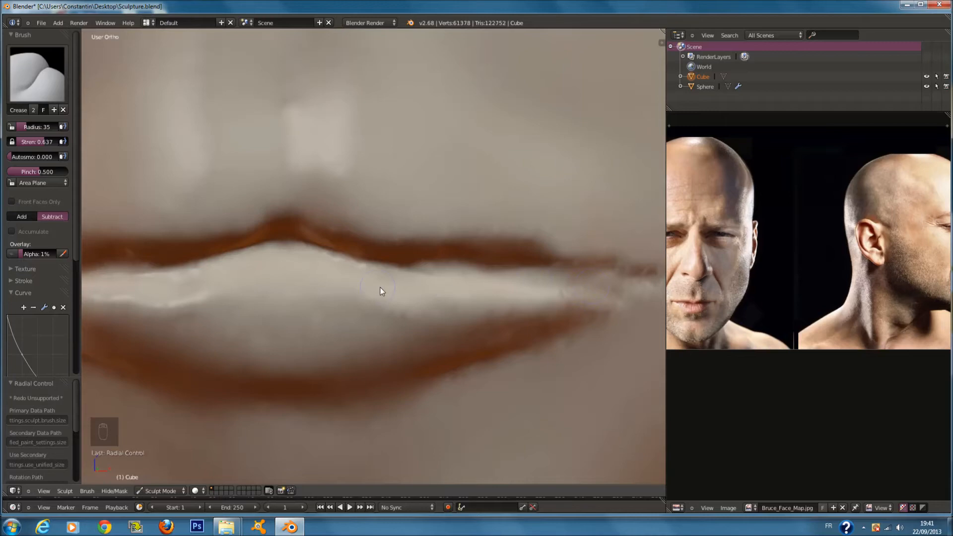
- Crease the lower edge of the bottom lip up to the mouth corner at radius 46
scroll(381, 287, "down", 8)
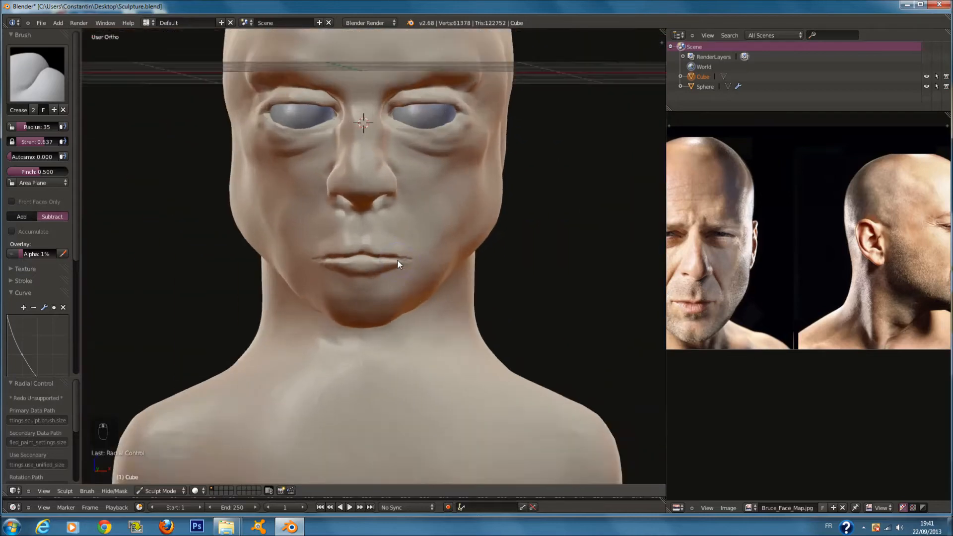
scroll(397, 260, "up", 8)
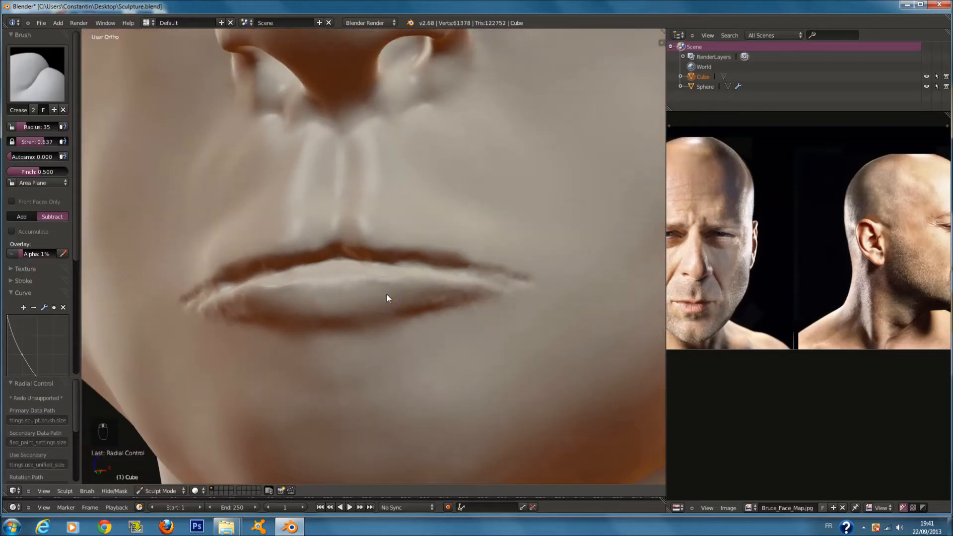
key("f")
left_click(307, 326)
mouse_move(307, 326)
left_mouse_down()
mouse_move(406, 325)
mouse_move(389, 330)
mouse_move(545, 281)
mouse_move(426, 324)
left_mouse_up()
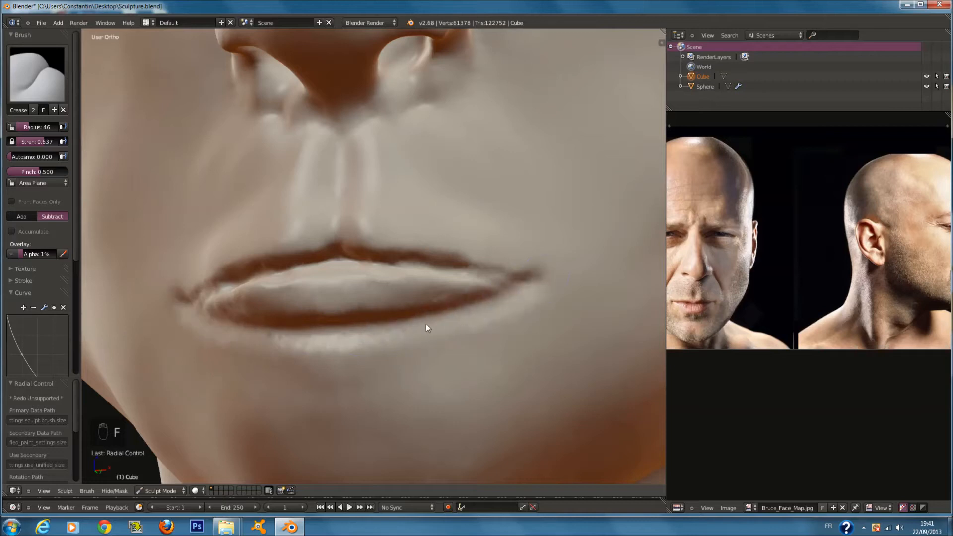
middle_click_drag(311, 330, 290, 298)
- Reshape the lips from several angles with the Grab brush, reducing its radius from 200 to 154 for closer work
left_click(41, 99)
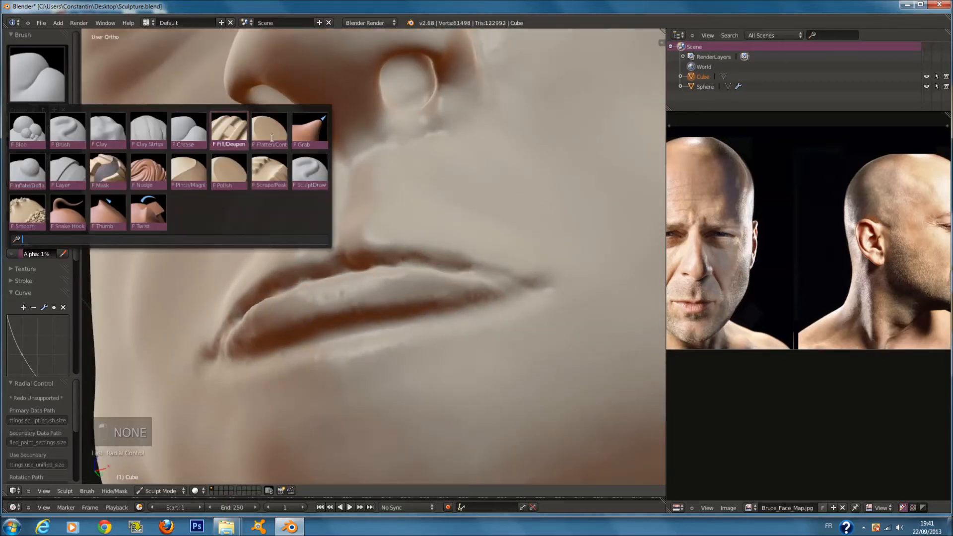
left_click(309, 130)
key("f")
left_click(397, 317)
middle_click_drag(398, 318, 357, 353)
key("f")
left_click(377, 353)
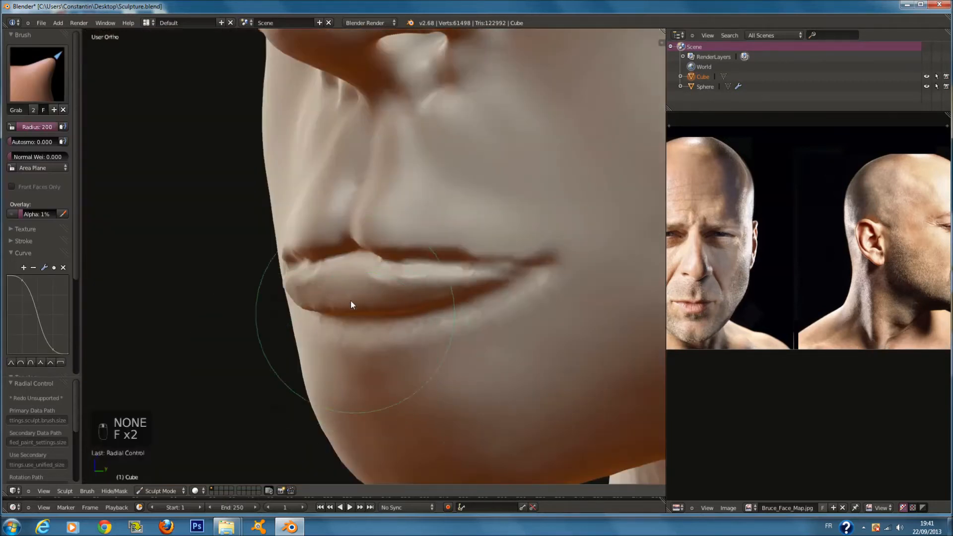
middle_click_drag(351, 299, 348, 308)
mouse_move(356, 254)
middle_mouse_down()
mouse_move(396, 264)
mouse_move(344, 273)
mouse_move(287, 256)
middle_mouse_up()
scroll(338, 266, "up", 3)
key("f")
left_click(308, 250)
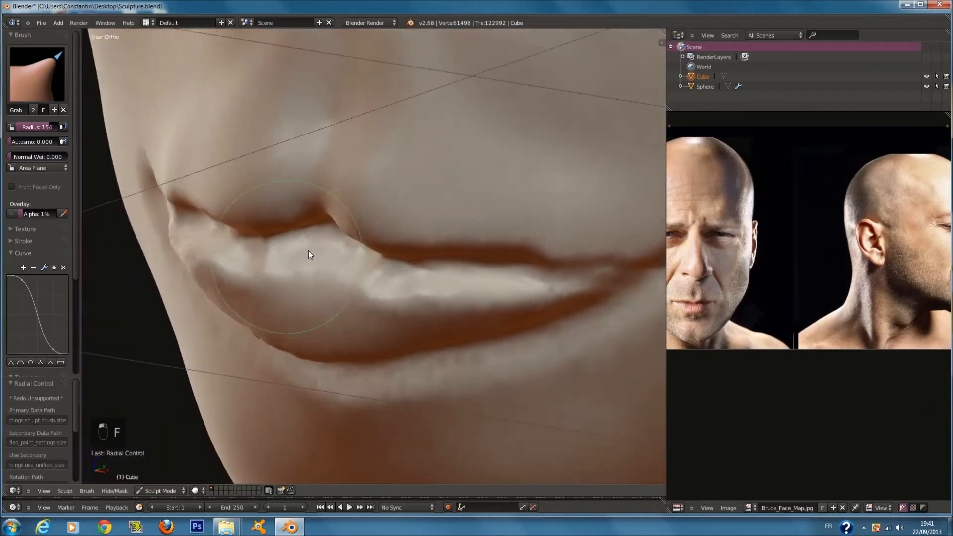
- Smooth the lips, their lower edge and the mouth corner with the Smooth brush at radius 179
left_click(43, 79)
left_click(30, 207)
scroll(422, 266, "down", 2)
middle_click_drag(413, 265, 373, 227)
scroll(397, 353, "up", 1)
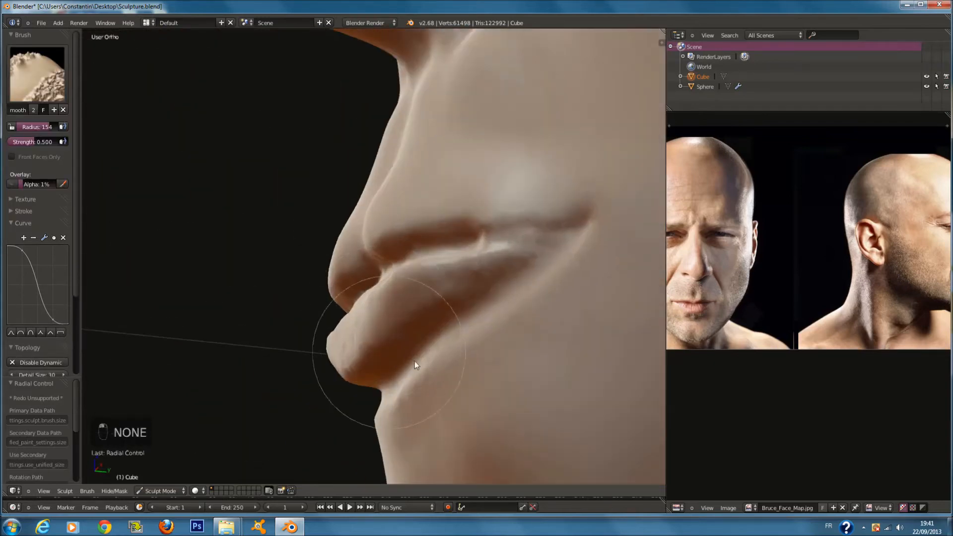
key("f")
left_click(418, 362)
mouse_move(449, 347)
middle_mouse_down()
mouse_move(488, 355)
mouse_move(425, 326)
middle_mouse_up()
key("f")
left_click(455, 338)
mouse_move(478, 318)
left_mouse_down()
mouse_move(523, 278)
mouse_move(598, 273)
mouse_move(564, 334)
mouse_move(582, 338)
left_mouse_up()
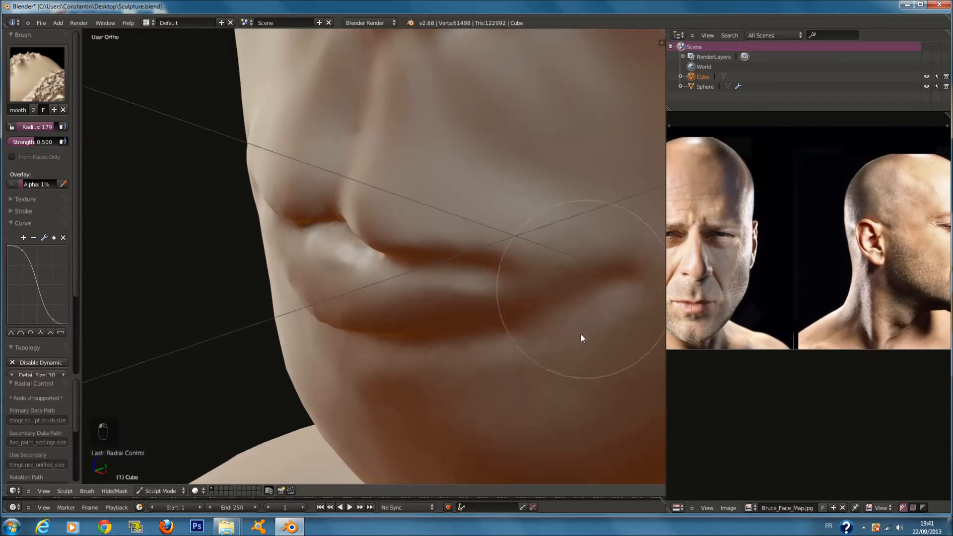
- Recarve the line between the lips with the Crease brush, finishing toward the mouth corner at radius 49
left_click(37, 74)
left_click(184, 130)
mouse_move(440, 273)
middle_mouse_down()
mouse_move(451, 266)
mouse_move(515, 280)
middle_mouse_up()
key("f")
left_click(481, 270)
key("f")
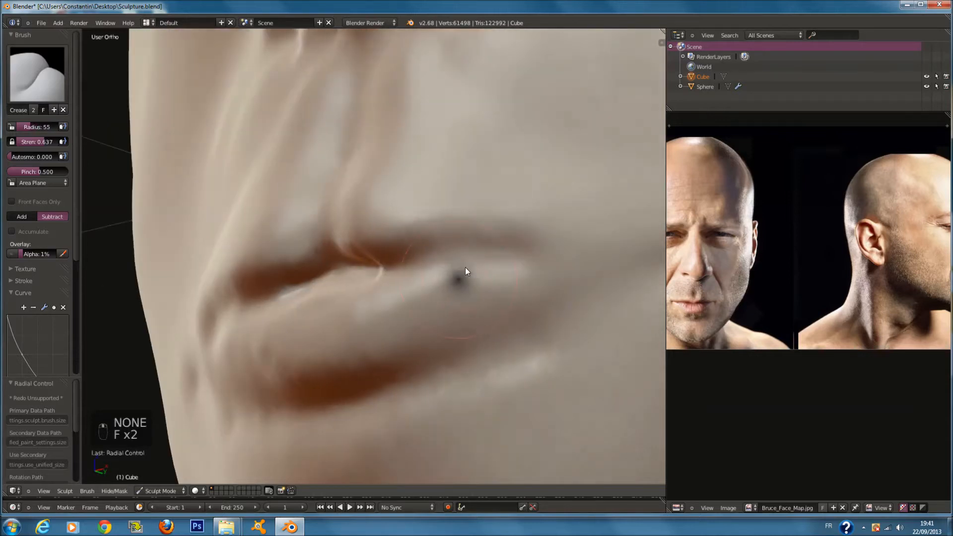
left_click(465, 267)
left_click_drag(330, 268, 478, 259)
key("f")
left_click(443, 257)
mouse_move(405, 271)
left_mouse_down()
mouse_move(452, 274)
mouse_move(482, 263)
mouse_move(495, 286)
left_mouse_up()
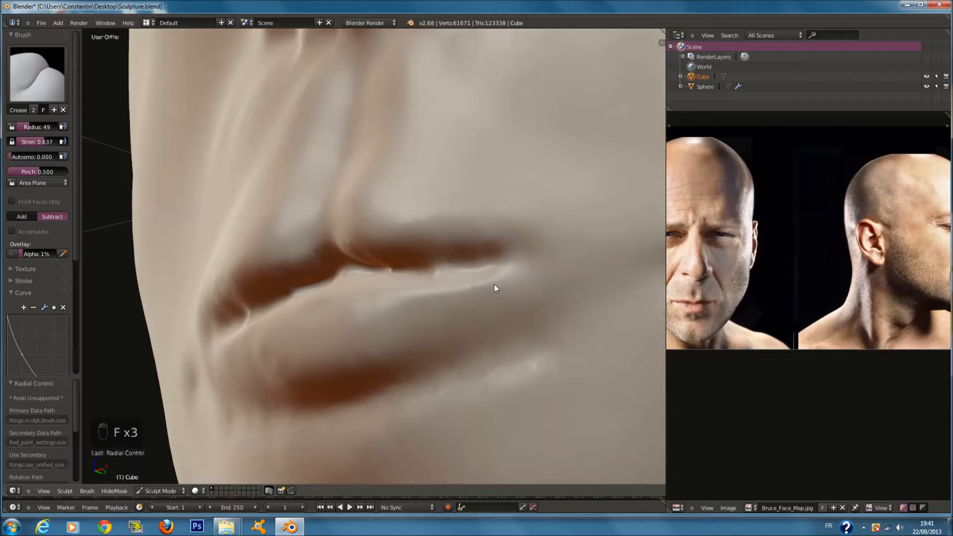
middle_click_drag(494, 287, 343, 236)
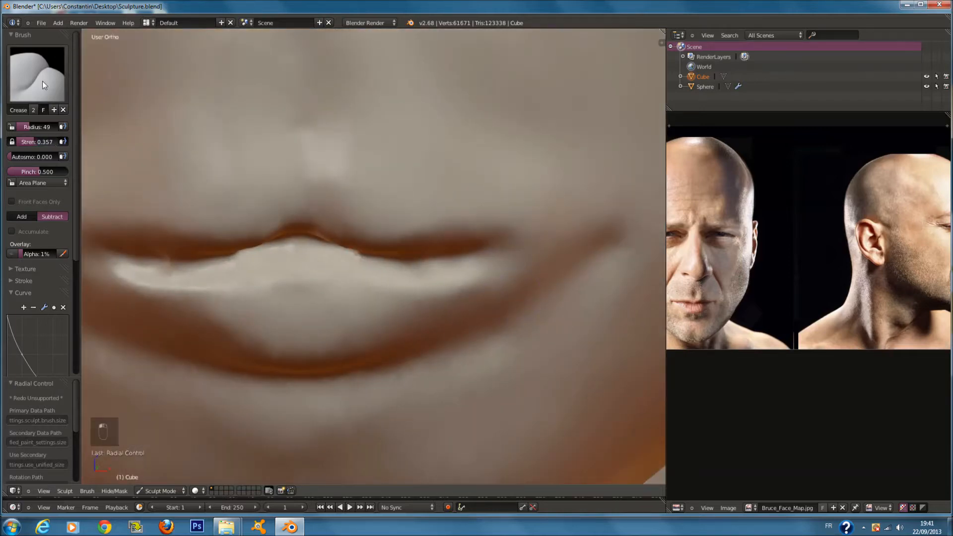
- Soften the crease along the lips and toward the mouth corner with the Smooth brush
left_click(38, 80)
left_click(28, 212)
mouse_move(306, 233)
middle_mouse_down()
mouse_move(385, 235)
mouse_move(344, 181)
mouse_move(400, 229)
middle_mouse_up()
key("f")
mouse_move(279, 220)
left_mouse_down()
mouse_move(504, 235)
mouse_move(272, 221)
mouse_move(354, 249)
left_mouse_up()
mouse_move(353, 249)
middle_mouse_down()
mouse_move(390, 276)
mouse_move(378, 258)
middle_mouse_up()
- Sharpen the line between the lips at the middle of the mouth with the Crease brush at radius 28
left_click(34, 84)
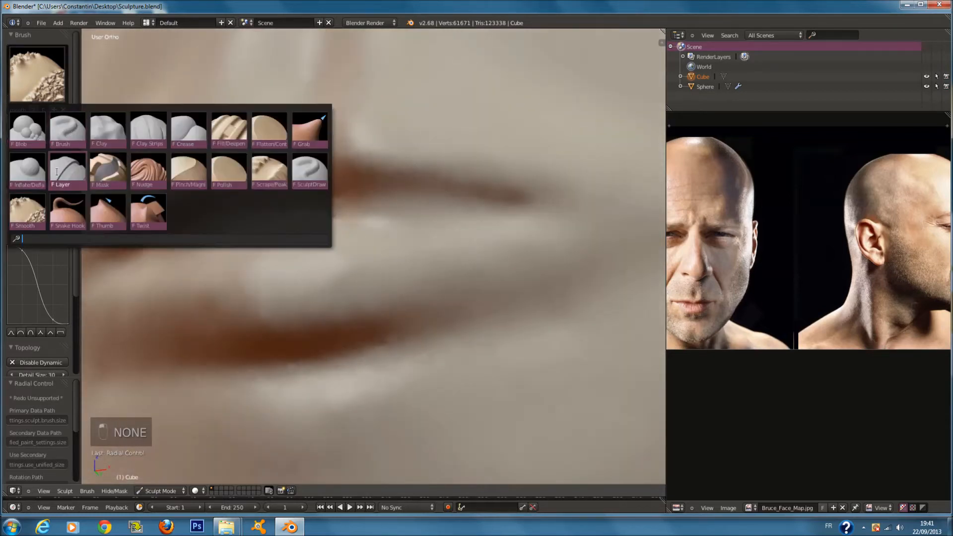
left_click(206, 135)
key("f")
left_click(210, 182)
scroll(273, 189, "up", 2)
key("f")
left_click(279, 193)
mouse_move(279, 193)
left_mouse_down()
mouse_move(484, 202)
mouse_move(351, 195)
mouse_move(455, 202)
mouse_move(369, 191)
left_mouse_up()
key("f")
left_click(381, 190)
left_click(356, 185)
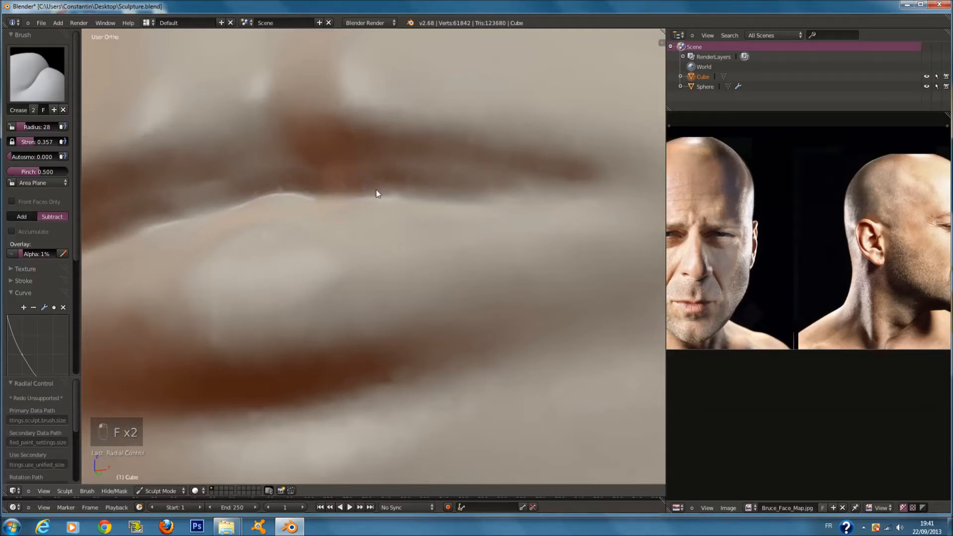
left_click_drag(377, 193, 408, 195)
- Carve the line between the lips out to the mouth corner and down around it with the Crease brush at radius 45
scroll(558, 206, "down", 2)
middle_click_drag(552, 212, 526, 233)
key("f")
left_click(526, 233)
left_click_drag(469, 197, 585, 223)
key("f")
left_click(518, 210)
mouse_move(467, 189)
left_mouse_down()
mouse_move(558, 225)
mouse_move(578, 247)
mouse_move(594, 275)
mouse_move(584, 321)
left_mouse_up()
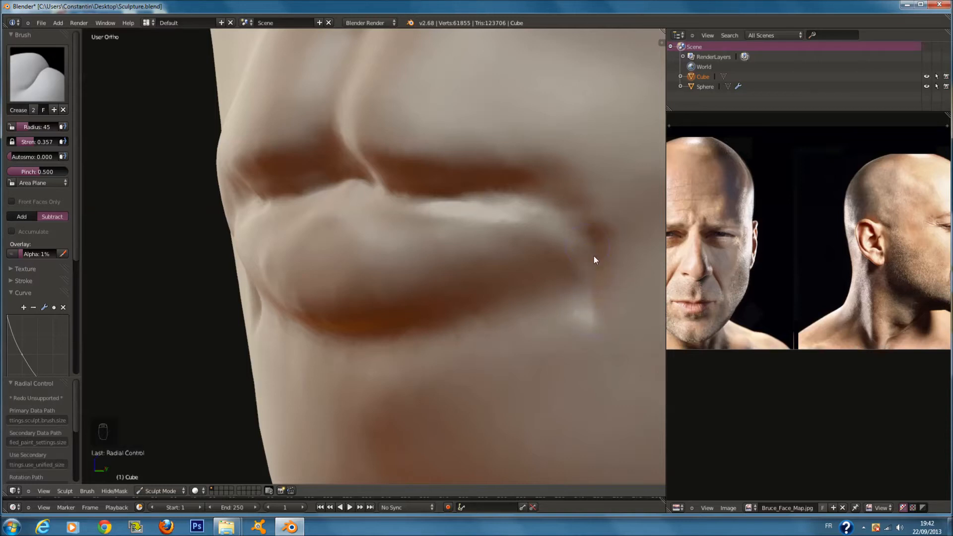
mouse_move(592, 192)
left_mouse_down()
mouse_move(596, 244)
mouse_move(517, 198)
mouse_move(283, 192)
mouse_move(406, 198)
mouse_move(317, 183)
left_mouse_up()
- Switch to the Grab brush and save the file over the existing one
left_click(62, 91)
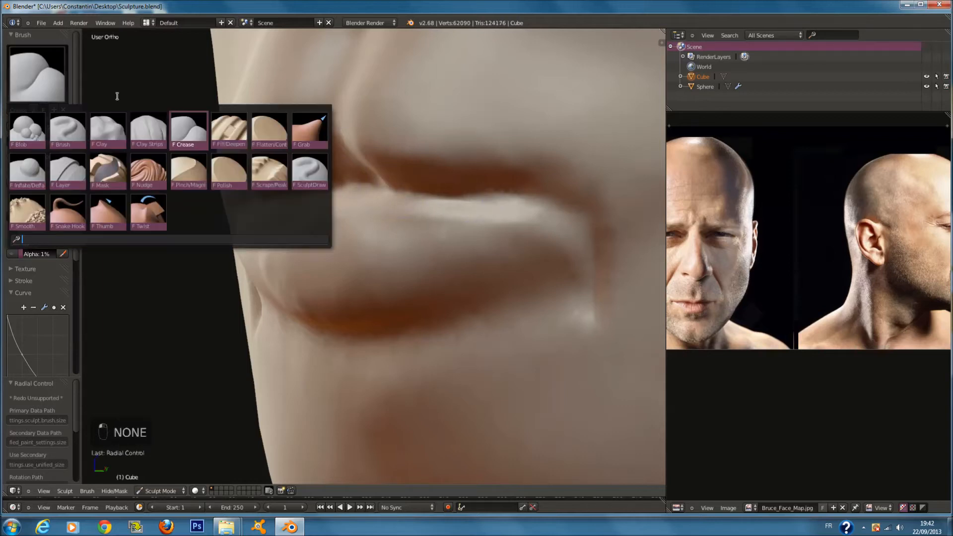
left_click(310, 130)
middle_click_drag(394, 191, 394, 187)
key("ctrl+s")
key("Return")
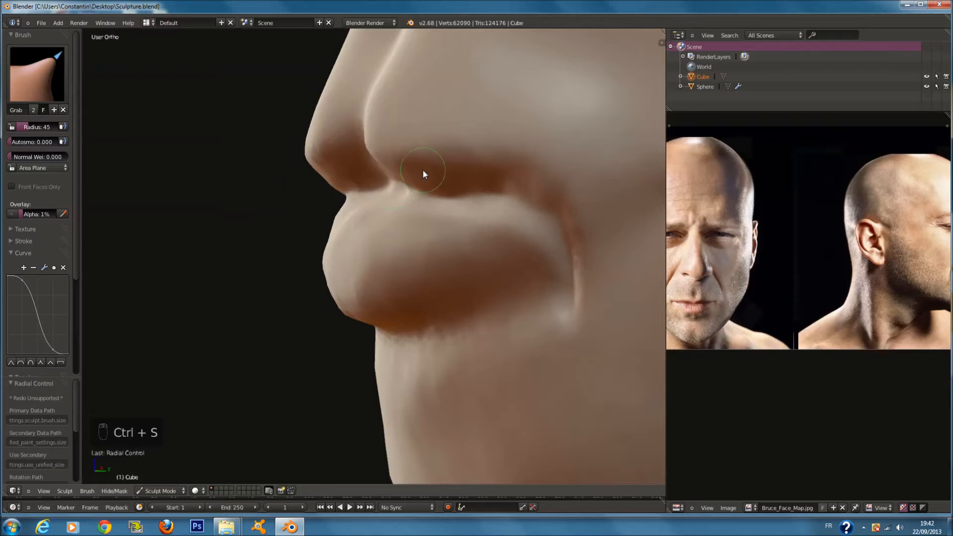
- Reshape the middle of the upper lip and its central peak with the Grab brush
scroll(422, 169, "down", 1)
key("f")
left_click(485, 217)
scroll(374, 131, "up", 3)
mouse_move(377, 133)
middle_mouse_down()
mouse_move(407, 148)
mouse_move(421, 178)
middle_mouse_up()
key("f")
left_click(417, 154)
left_click_drag(359, 147, 346, 155)
key("f")
left_click(325, 219)
left_click_drag(338, 192, 332, 180)
left_click_drag(328, 137, 326, 142)
key("f")
left_click(407, 162)
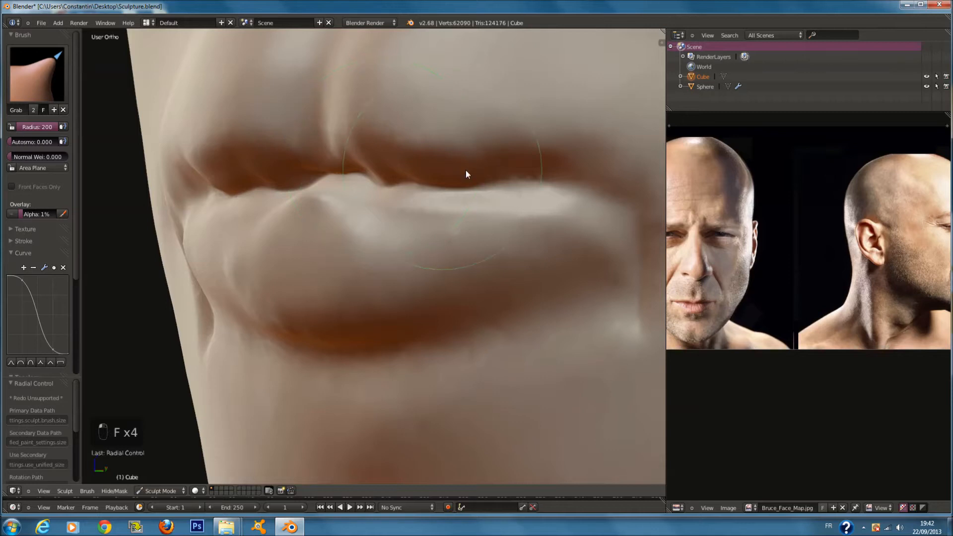
- Pull the outer upper lip and mouth corner into a downward curve with the Grab brush at radius 139
scroll(476, 176, "down", 1)
left_click_drag(522, 190, 558, 205)
key("f")
left_click(511, 220)
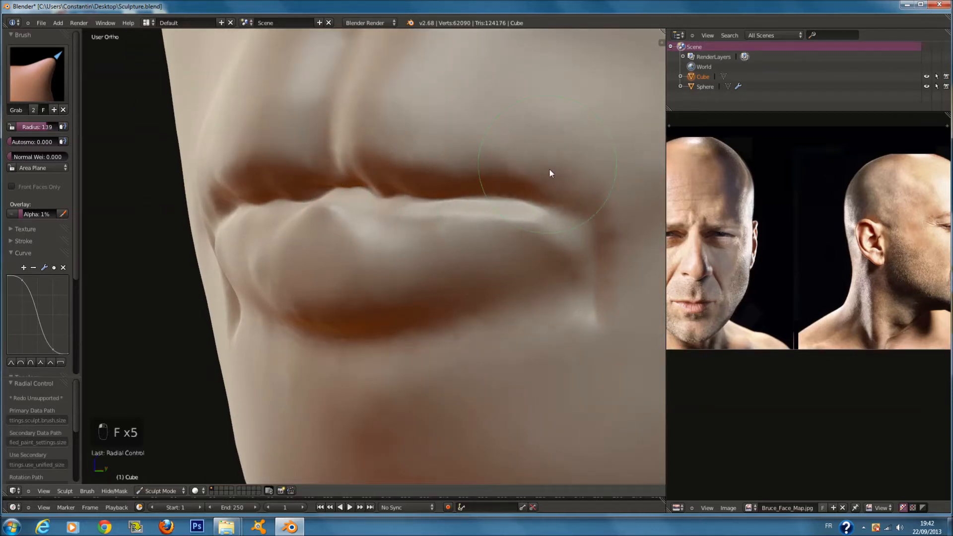
left_click_drag(474, 167, 489, 174)
left_click_drag(549, 192, 563, 204)
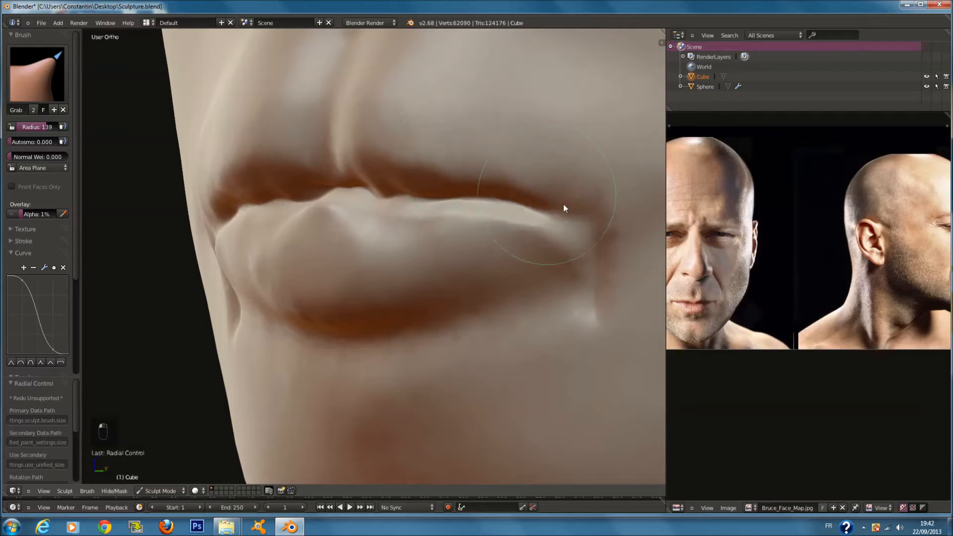
left_click_drag(598, 234, 592, 229)
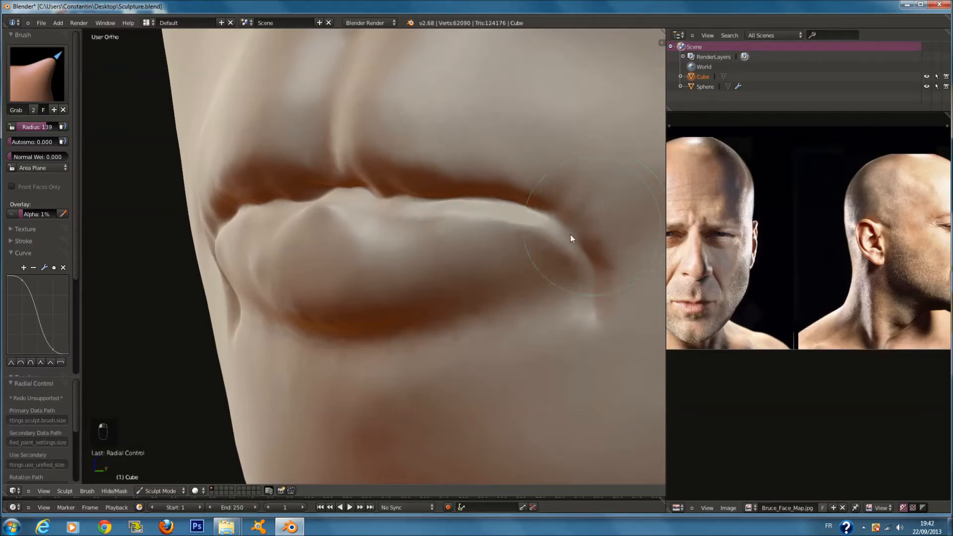
left_click_drag(571, 278, 561, 281)
middle_click_drag(515, 291, 519, 289)
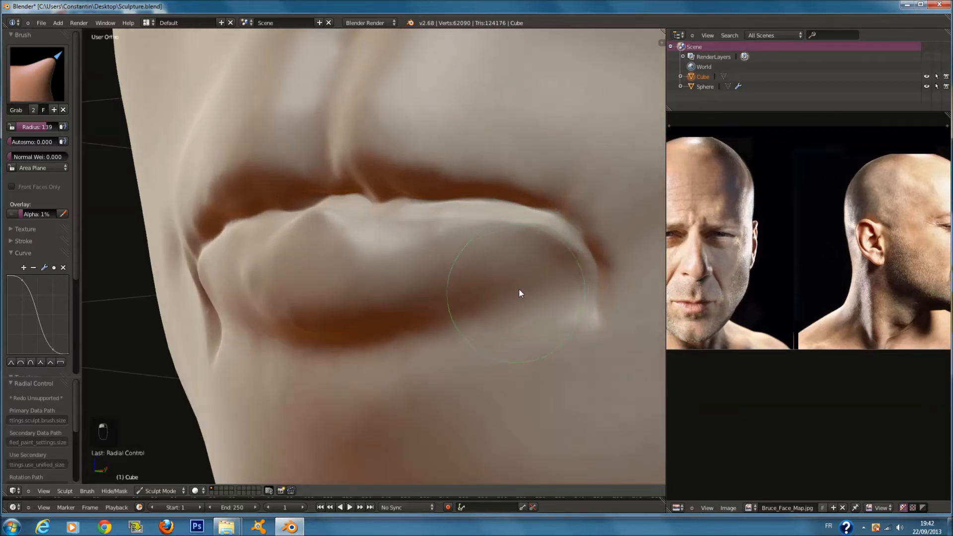
- Examine the whole head in front view and compare the mouth and face proportions with the reference photos
scroll(497, 278, "down", 7)
mouse_move(472, 252)
middle_mouse_down()
mouse_move(490, 252)
mouse_move(478, 252)
middle_mouse_up()
scroll(478, 252, "down", 2)
key("KP_1")
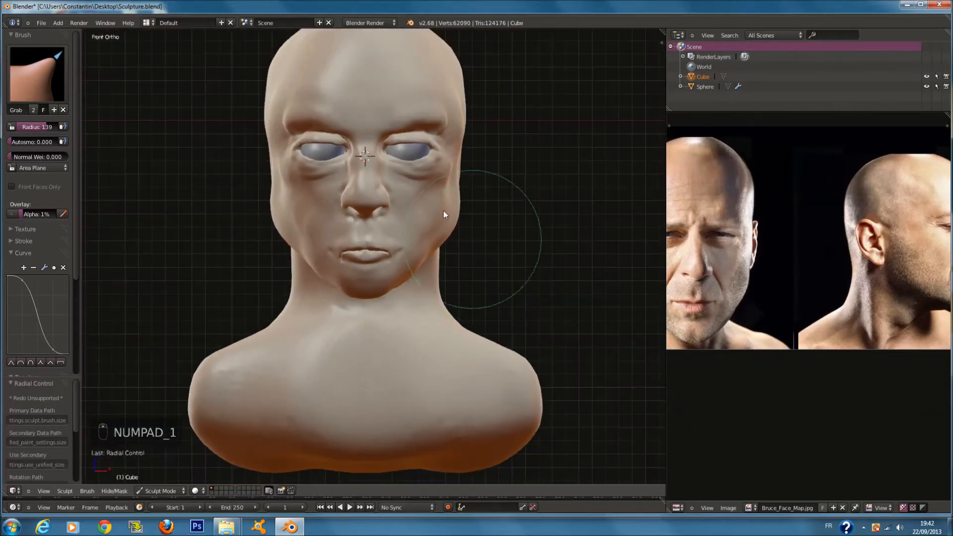
scroll(418, 165, "up", 5)
key("f")
left_click(603, 209)
scroll(596, 223, "down", 3)
key("f")
left_click(583, 243)
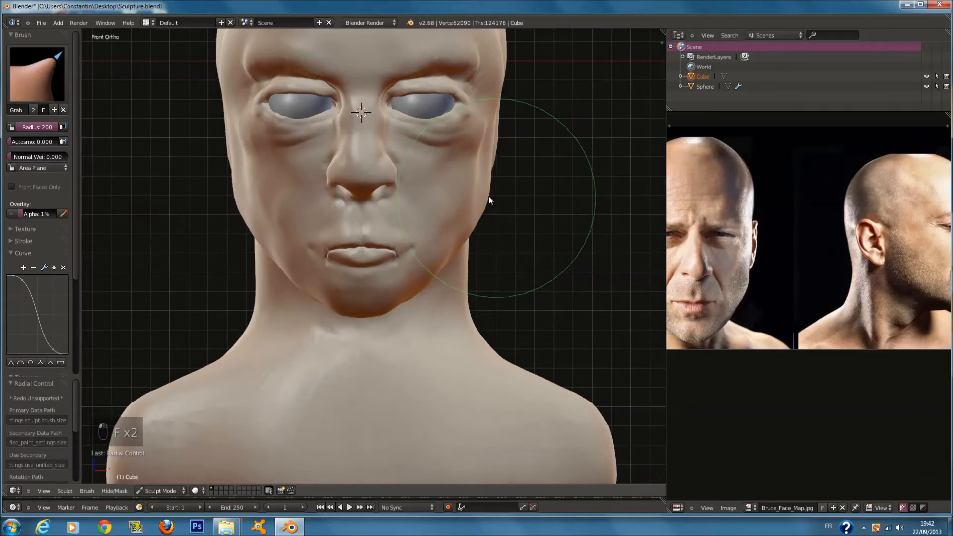
scroll(485, 199, "down", 3)
scroll(467, 201, "up", 4)
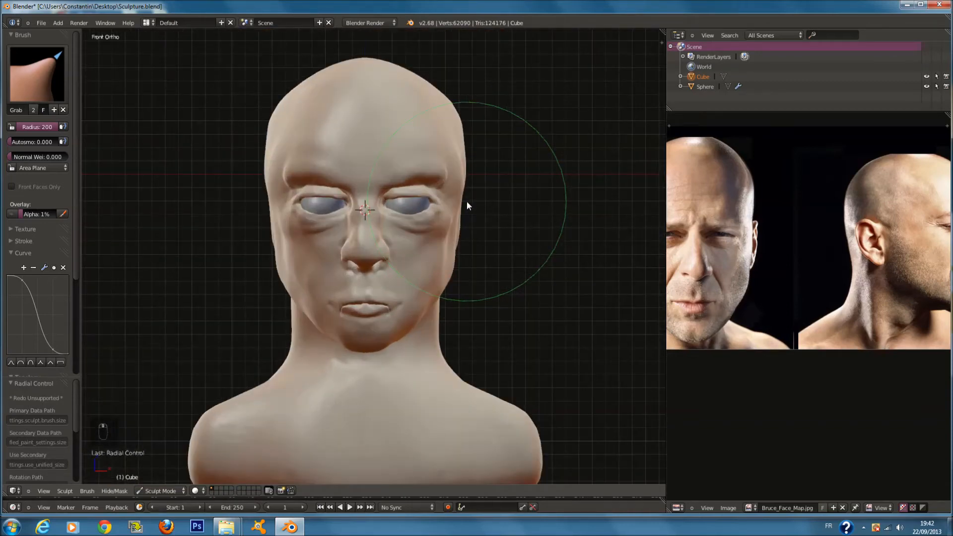
- Smooth the brow area above the eye with the Smooth brush at radius 200
left_click(50, 95)
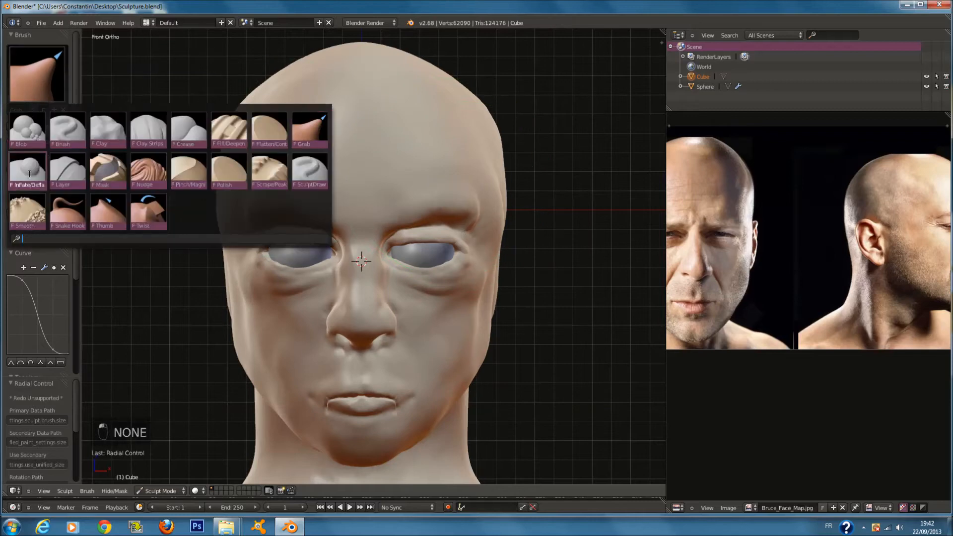
left_click(32, 200)
middle_click_drag(479, 175, 437, 168)
scroll(437, 168, "up", 1)
key("f")
left_click(401, 171)
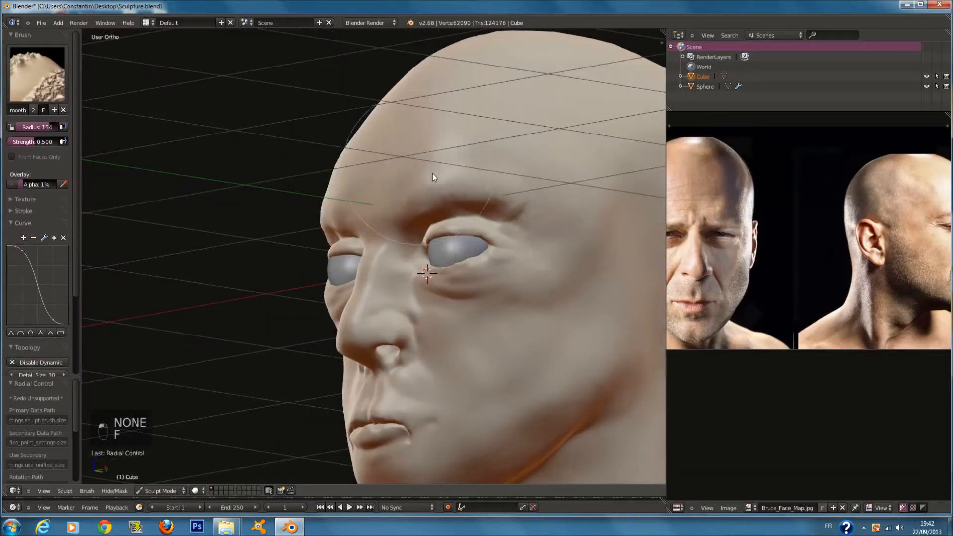
scroll(432, 174, "up", 2)
scroll(432, 174, "up", 4)
key("f")
left_click(420, 176)
key("f")
left_click(466, 187)
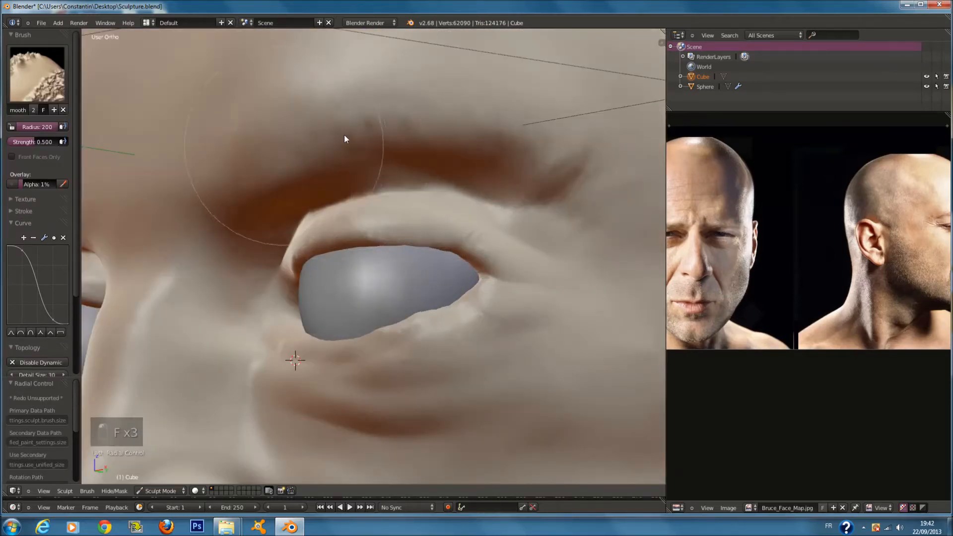
left_click_drag(344, 135, 299, 117)
scroll(562, 160, "down", 3)
middle_click_drag(562, 160, 407, 159)
middle_click_drag(517, 231, 403, 155)
- Build up the brow ridge above the eye with Clay Strips strokes at strength 0.767
left_click(30, 74)
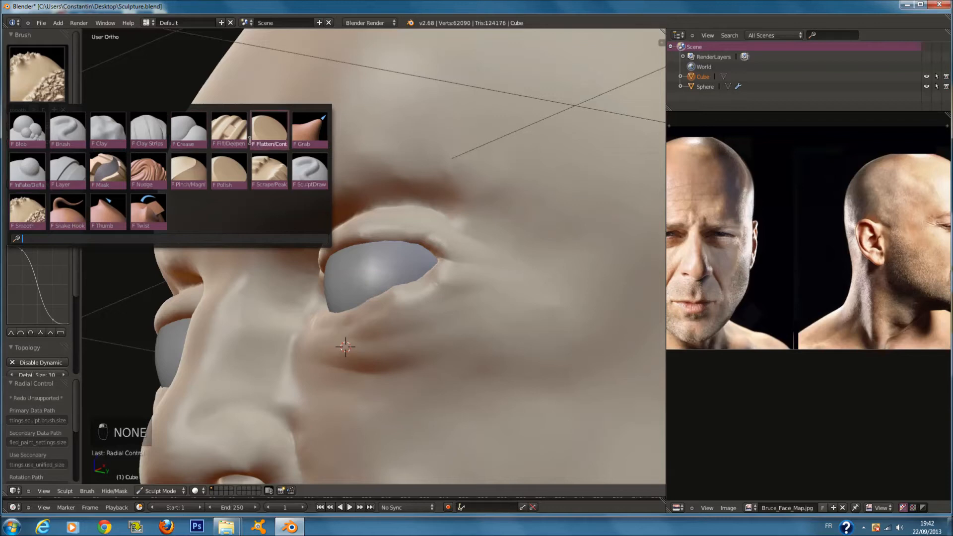
left_click(149, 130)
key("f")
mouse_move(514, 153)
middle_mouse_down()
mouse_move(468, 153)
mouse_move(461, 162)
mouse_move(481, 158)
mouse_move(468, 154)
middle_mouse_up()
left_click(430, 152)
key("f")
left_click(463, 155)
key("f")
left_click(466, 150)
mouse_move(238, 185)
left_mouse_down()
mouse_move(436, 156)
mouse_move(577, 211)
left_mouse_up()
middle_click_drag(577, 211, 528, 176)
key("f")
left_click(518, 175)
left_click_drag(436, 131, 580, 185)
left_click_drag(469, 138, 496, 181)
- Add more Clay Strips volume along the brow toward its outer end from other angles
mouse_move(497, 182)
middle_mouse_down()
mouse_move(485, 198)
mouse_move(549, 228)
mouse_move(396, 164)
mouse_move(347, 187)
mouse_move(273, 185)
mouse_move(301, 181)
middle_mouse_up()
key("f")
left_click(344, 189)
scroll(340, 190, "up", 2)
key("f")
left_click(270, 184)
key("f")
left_click(309, 157)
mouse_move(326, 166)
left_mouse_down()
mouse_move(303, 115)
mouse_move(287, 163)
mouse_move(266, 130)
mouse_move(368, 166)
mouse_move(498, 172)
left_mouse_up()
middle_click_drag(497, 168, 432, 160)
key("f")
left_click(473, 177)
mouse_move(308, 138)
left_mouse_down()
mouse_move(483, 166)
mouse_move(561, 225)
left_mouse_up()
middle_click_drag(561, 225, 565, 195)
key("f")
left_click(551, 195)
- Build up the upper eyelid at the inner eye corner with Clay Strips at radius 55
mouse_move(516, 243)
middle_mouse_down()
mouse_move(526, 248)
mouse_move(510, 183)
mouse_move(429, 183)
middle_mouse_up()
scroll(366, 109, "up", 4)
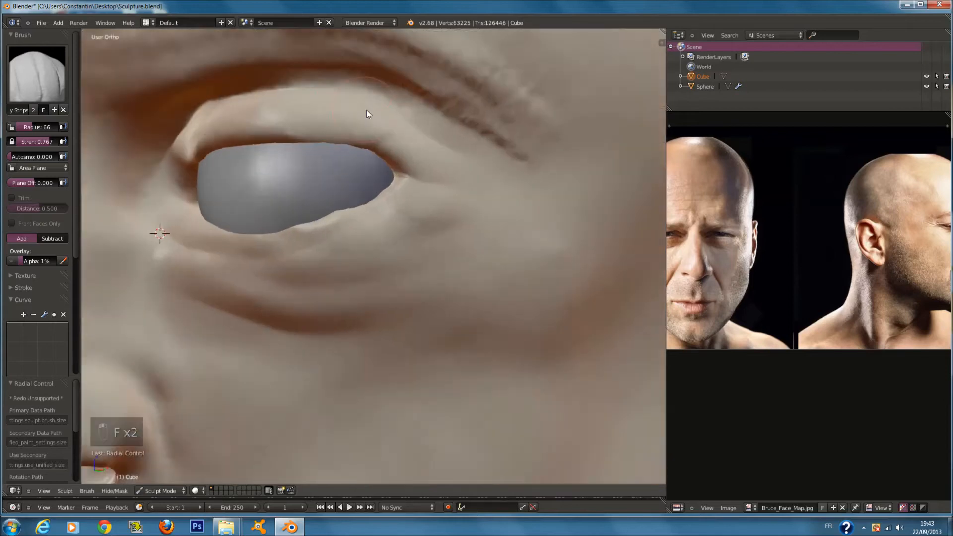
middle_click_drag(366, 110, 383, 124)
key("f")
left_click(377, 124)
key("f")
left_click(153, 148)
mouse_move(153, 148)
middle_mouse_down()
mouse_move(201, 153)
mouse_move(228, 142)
mouse_move(184, 142)
middle_mouse_up()
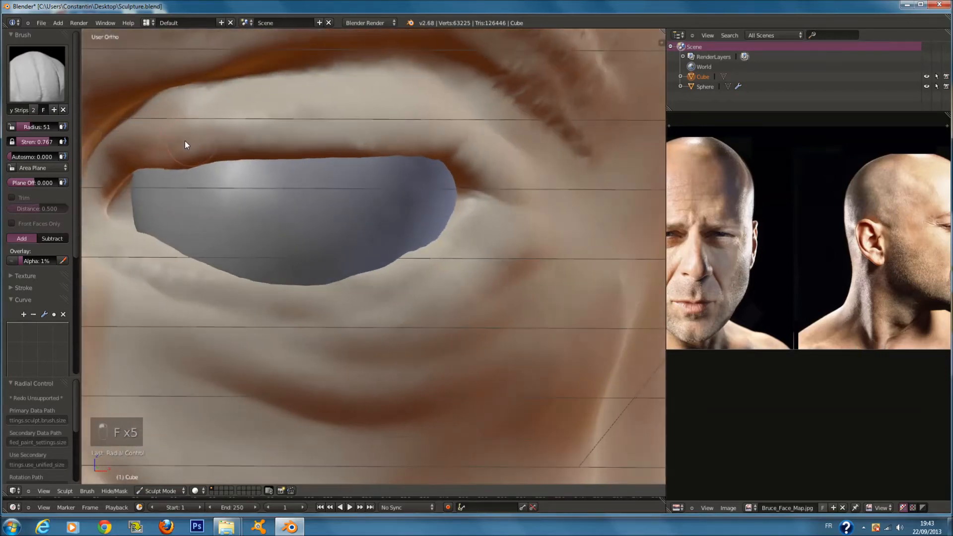
middle_click_drag(94, 156, 142, 157, "shift")
key("f")
left_click(139, 158)
left_click_drag(158, 169, 139, 186)
mouse_move(139, 187)
middle_mouse_down()
mouse_move(189, 175)
mouse_move(186, 197)
middle_mouse_up()
key("f")
left_click(194, 198)
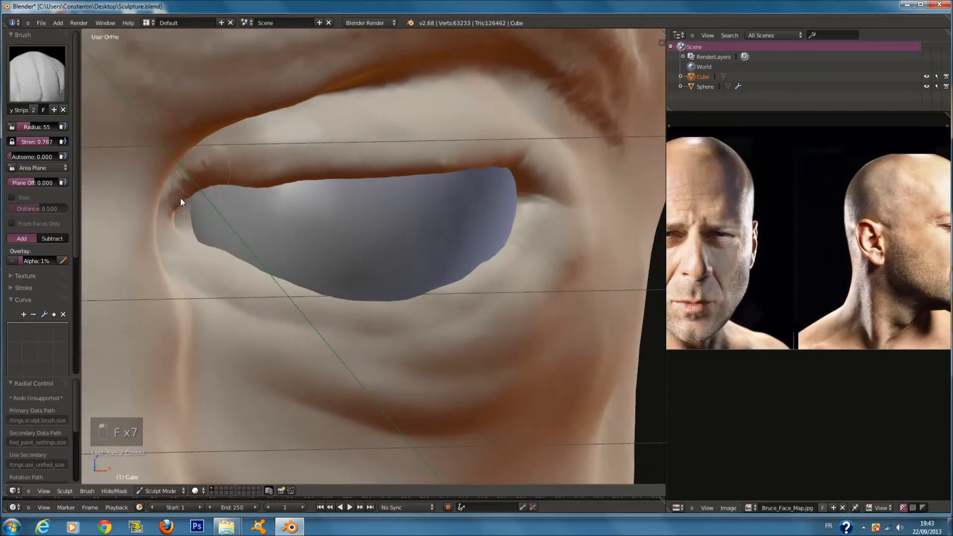
left_click_drag(184, 201, 233, 188)
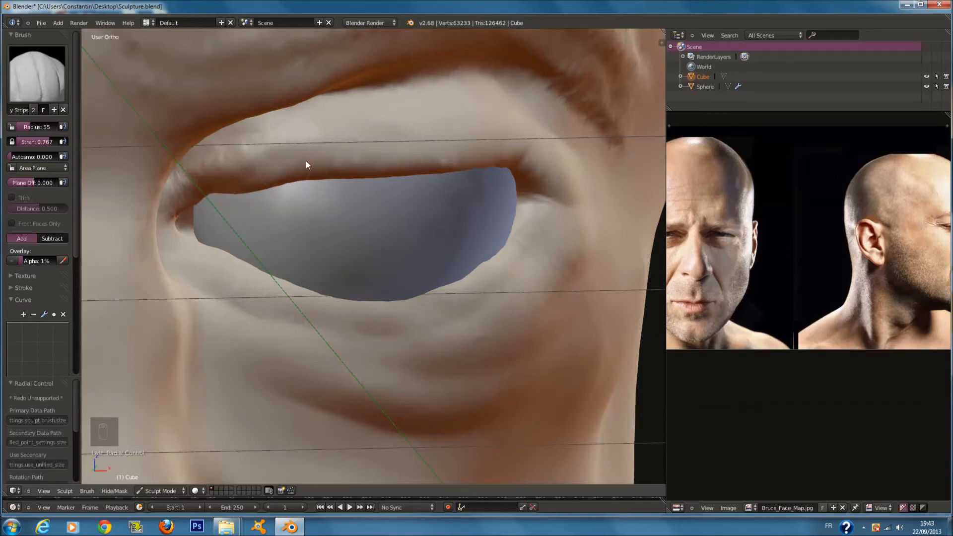
- Add volume across the middle of the upper eyelid with Clay Strips, enlarging the radius to 82
key("f")
left_click(378, 138)
left_click_drag(382, 137, 406, 134)
key("f")
left_click(390, 131)
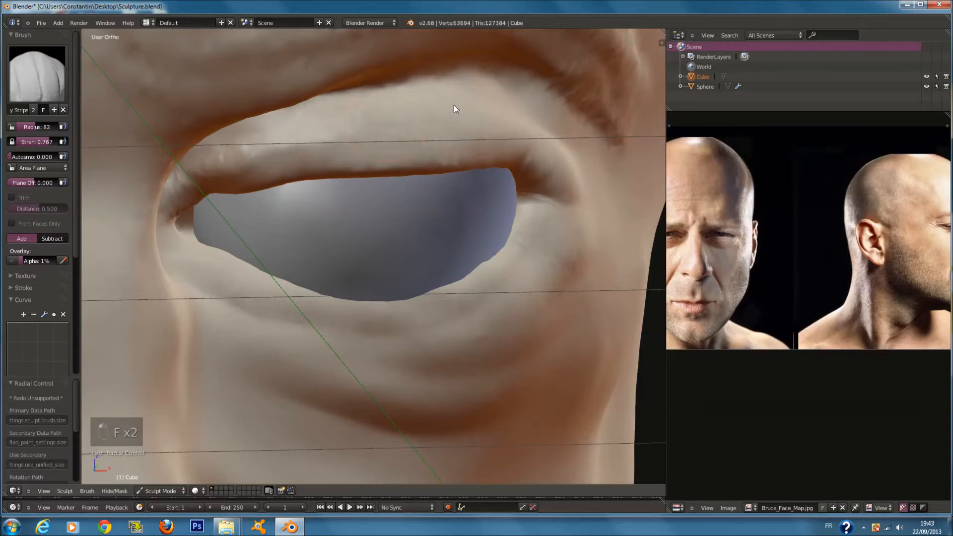
- Build up the lower eyelid rim from the inner to the outer eye corner with Clay Strips at radius 60
mouse_move(535, 124)
middle_mouse_down()
mouse_move(489, 116)
mouse_move(447, 134)
middle_mouse_up()
key("f")
left_click(204, 234)
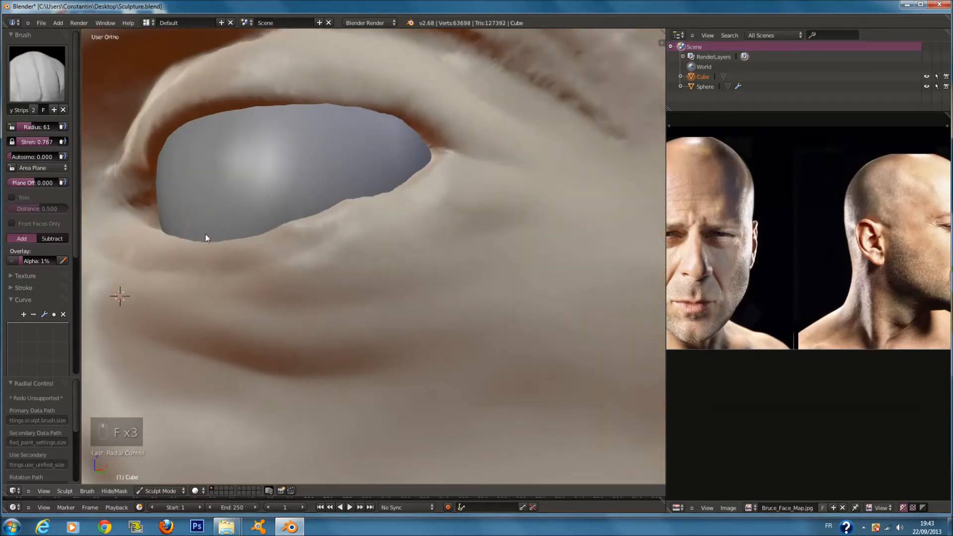
mouse_move(204, 233)
middle_mouse_down()
mouse_move(189, 231)
mouse_move(208, 211)
mouse_move(159, 178)
middle_mouse_up()
key("f")
left_click(135, 175)
mouse_move(207, 209)
left_mouse_down()
mouse_move(246, 229)
mouse_move(476, 233)
mouse_move(628, 200)
left_mouse_up()
middle_click_drag(651, 179, 487, 245)
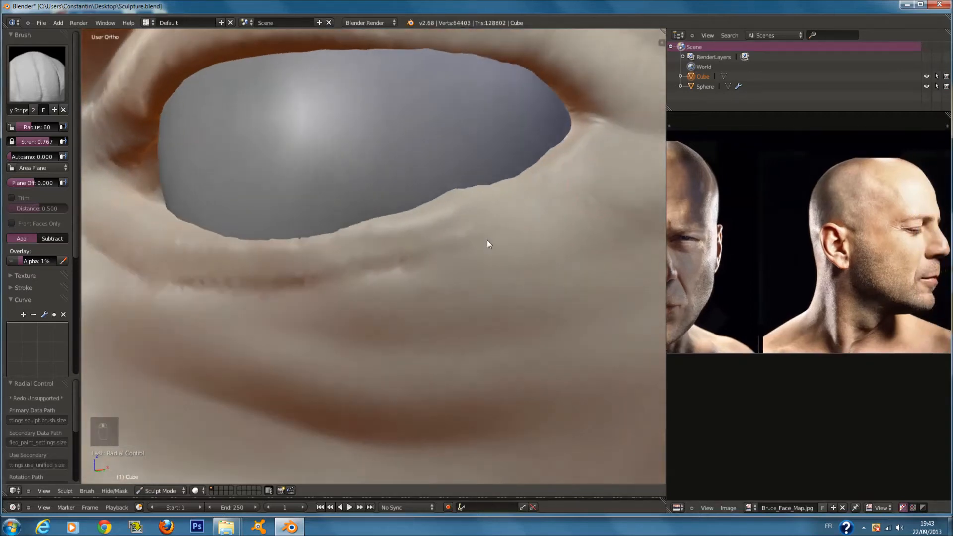
mouse_move(624, 131)
left_mouse_down()
mouse_move(396, 240)
mouse_move(173, 242)
left_mouse_up()
- Push the lower eyelid and inner eye corner up against the eyeball with the Grab brush at radius 200
left_click(37, 79)
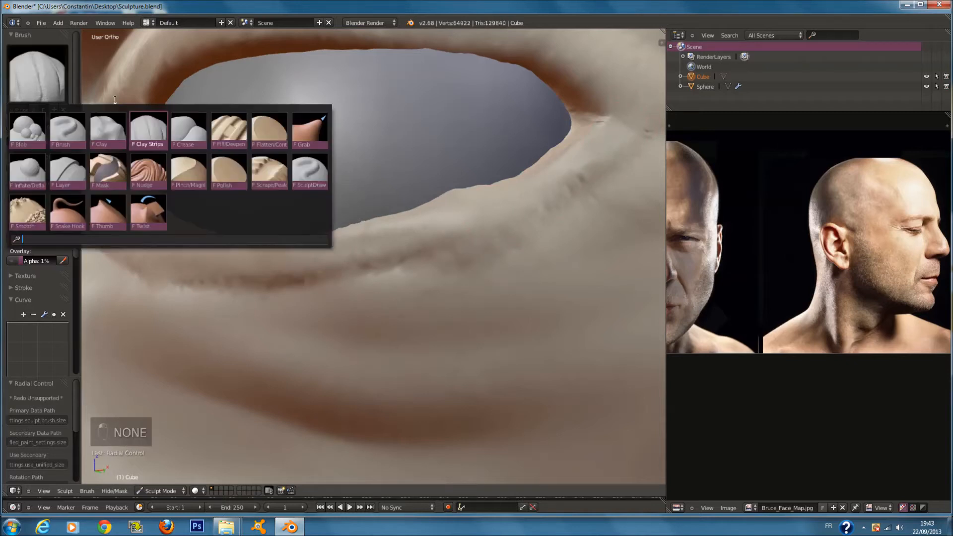
left_click(316, 131)
middle_click_drag(317, 149, 328, 197)
key("f")
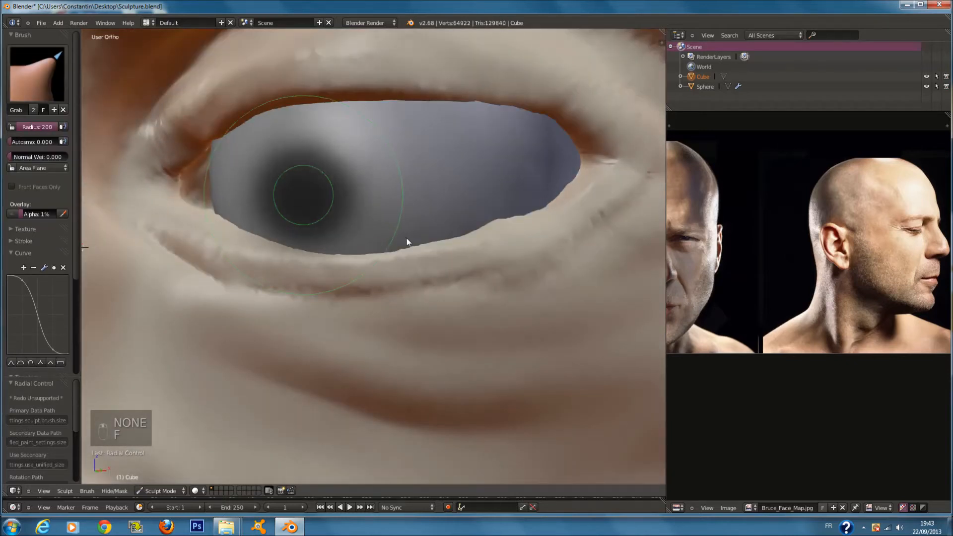
left_click(400, 233)
left_click_drag(400, 276, 392, 260)
left_click_drag(290, 277, 291, 269)
left_click_drag(212, 268, 179, 226)
- Pull the upper eyelid forward and down over the eyeball in right side view with the Grab brush at radius 200
scroll(296, 171, "down", 5)
middle_click_drag(389, 198, 337, 240)
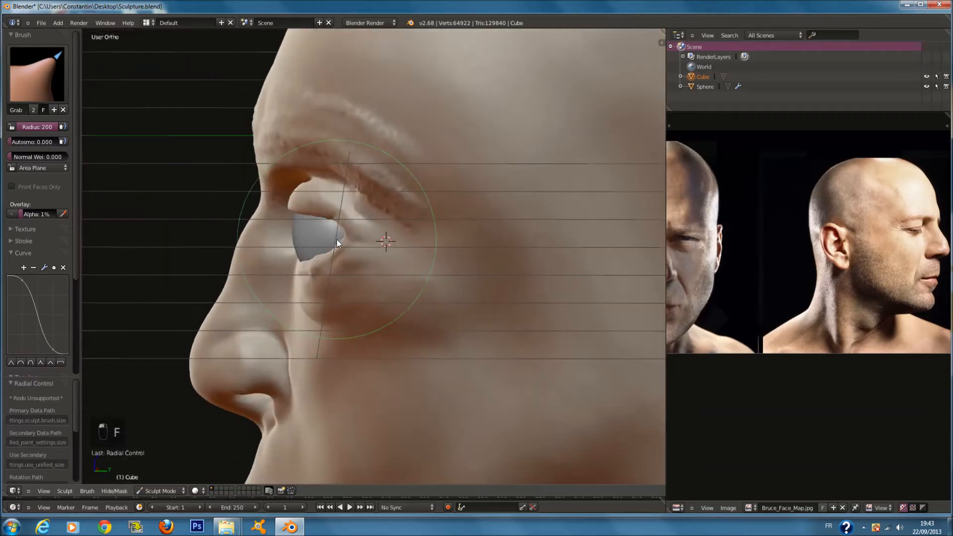
key("KP_3")
key("f")
left_click(416, 218)
mouse_move(324, 176)
left_mouse_down()
mouse_move(292, 169)
mouse_move(300, 184)
mouse_move(287, 204)
left_mouse_up()
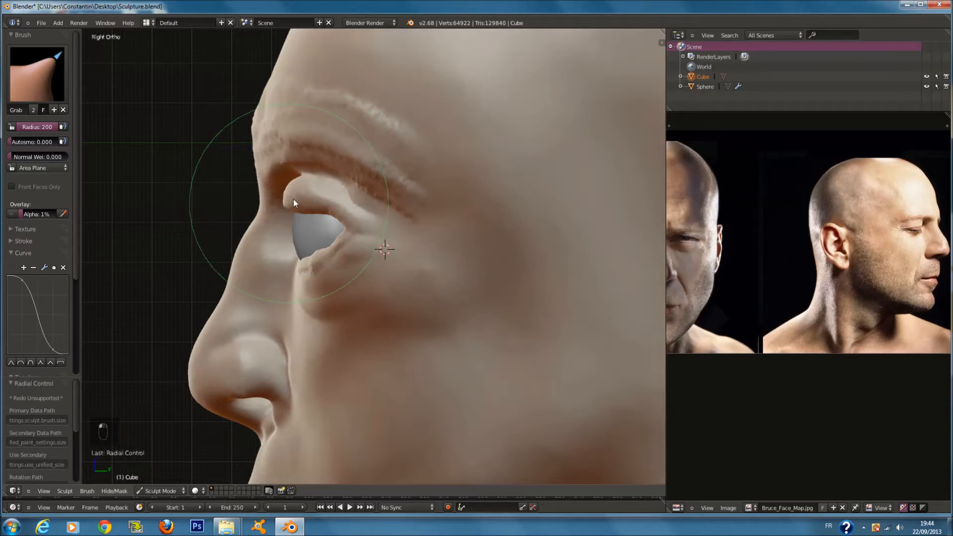
- Undo the last two eyelid strokes and pull the upper eyelid's front edge slightly down with the Grab brush at radius 200
key("ctrl+z")
scroll(293, 198, "up", 2)
key("ctrl+z")
key("f")
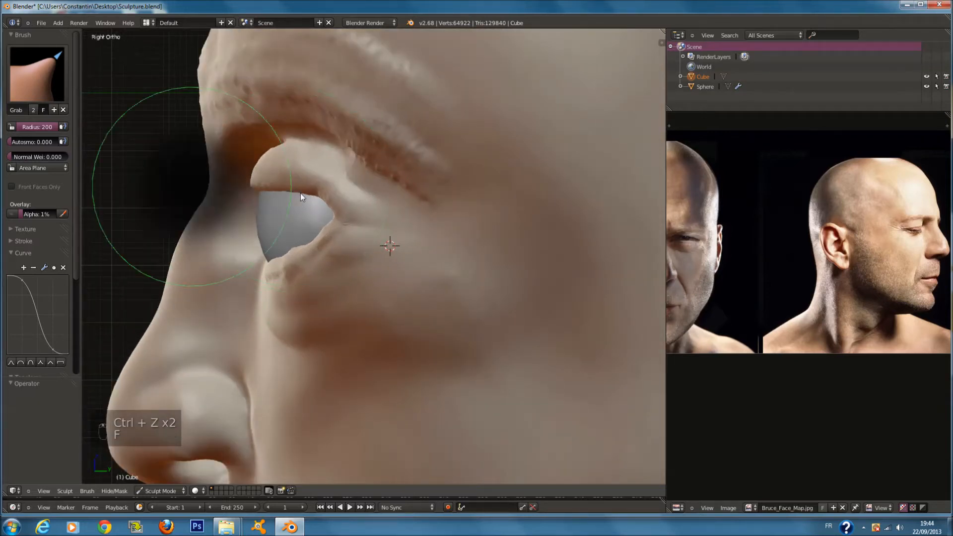
left_click(300, 193)
left_click_drag(254, 181, 254, 188)
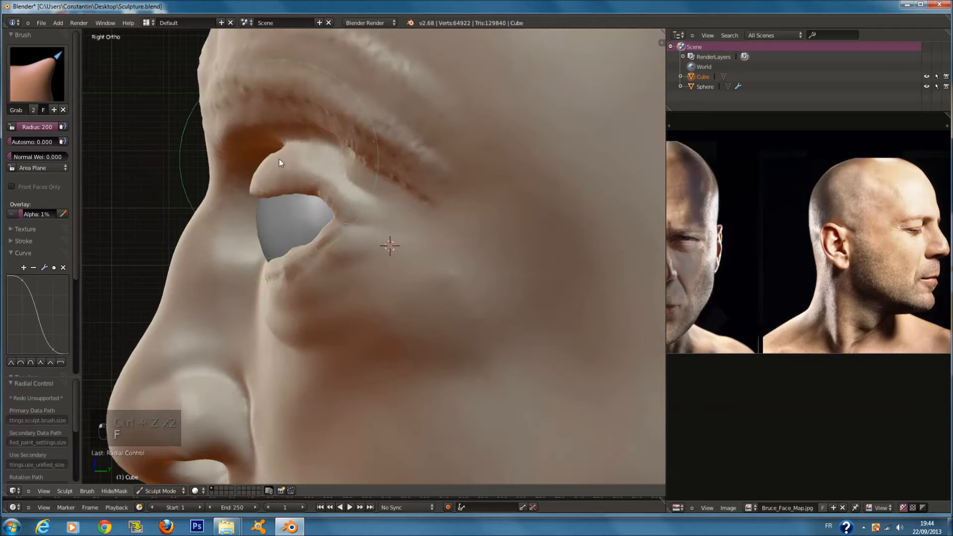
- Try reshaping the upper eyelid and brow in side view with the Grab brush, and undo the last two strokes
key("f")
left_click(236, 146)
scroll(294, 151, "down", 4)
key("f")
left_click(347, 187)
key("f")
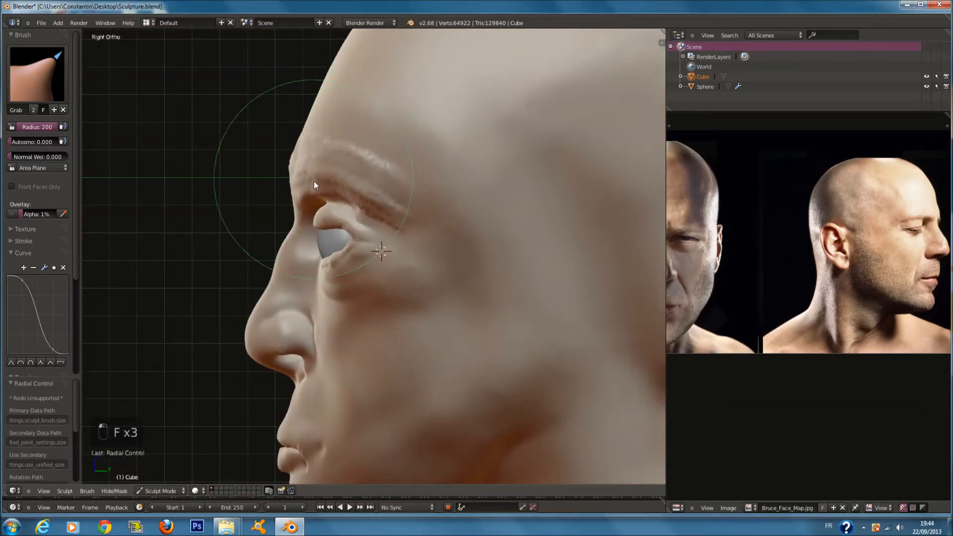
left_click(316, 178)
middle_click_drag(357, 190, 419, 197)
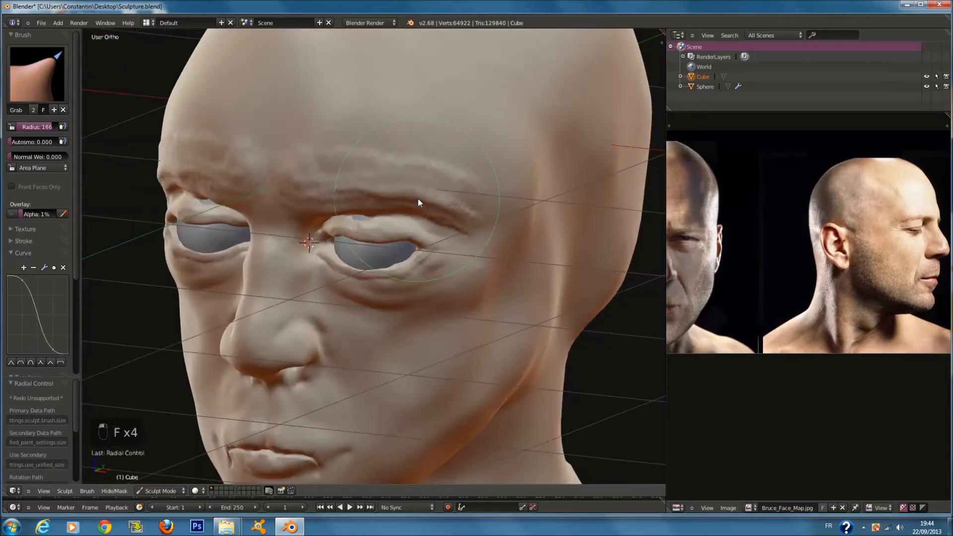
key("ctrl+z")
key("ctrl+z")
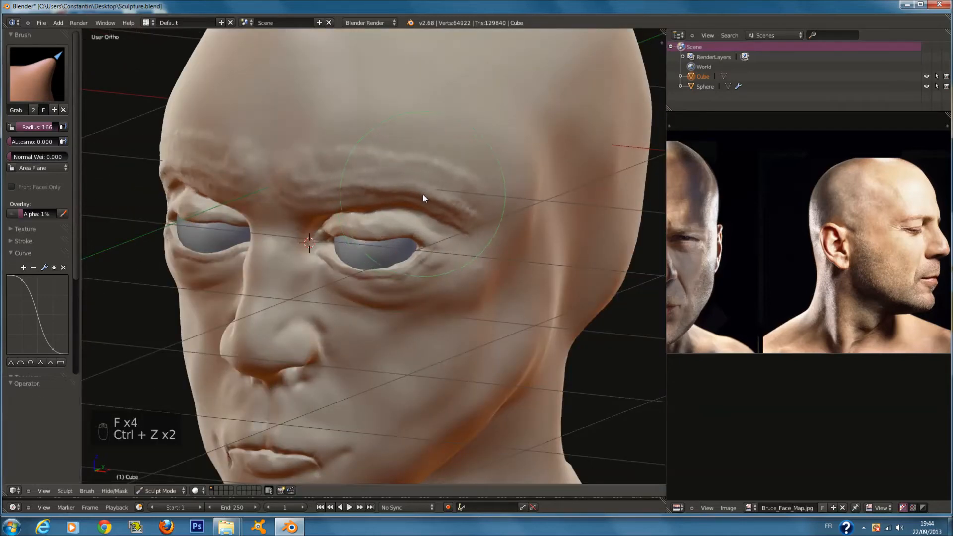
- Adjust the hollow between the brow and the inner end of the upper eyelid with the Grab brush at radius 168
middle_click_drag(423, 195, 400, 119)
scroll(400, 119, "up", 4)
key("f")
left_click(360, 108)
key("f")
left_click(291, 103)
key("f")
left_click(283, 124)
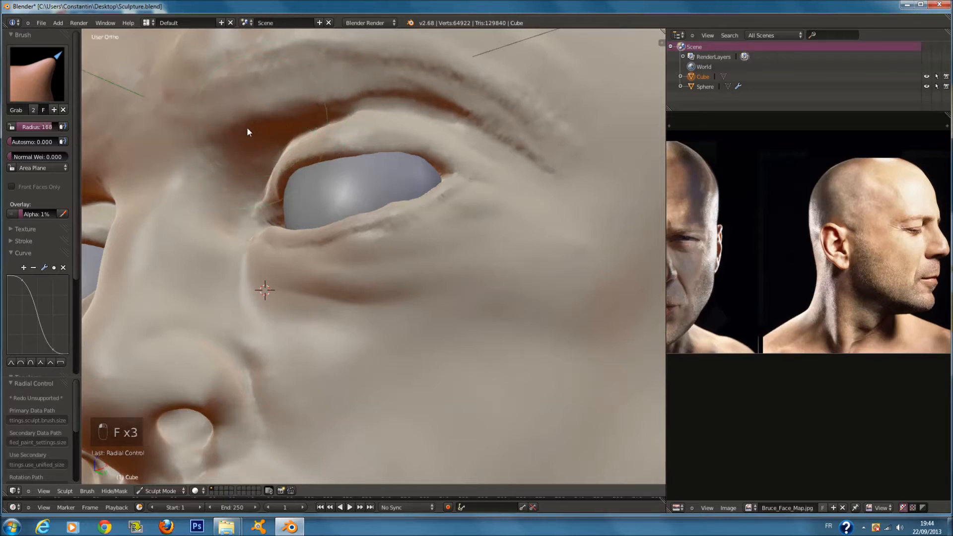
left_click_drag(244, 125, 251, 137)
key("f")
left_click(261, 171)
- Shift the fold above the outer half of the upper eyelid inward with the Grab brush, then enlarge the radius to 200
middle_click_drag(261, 171, 284, 193)
key("f")
left_click(284, 193)
key("f")
left_click(248, 166)
left_click_drag(457, 128, 430, 128)
key("f")
left_click(541, 166)
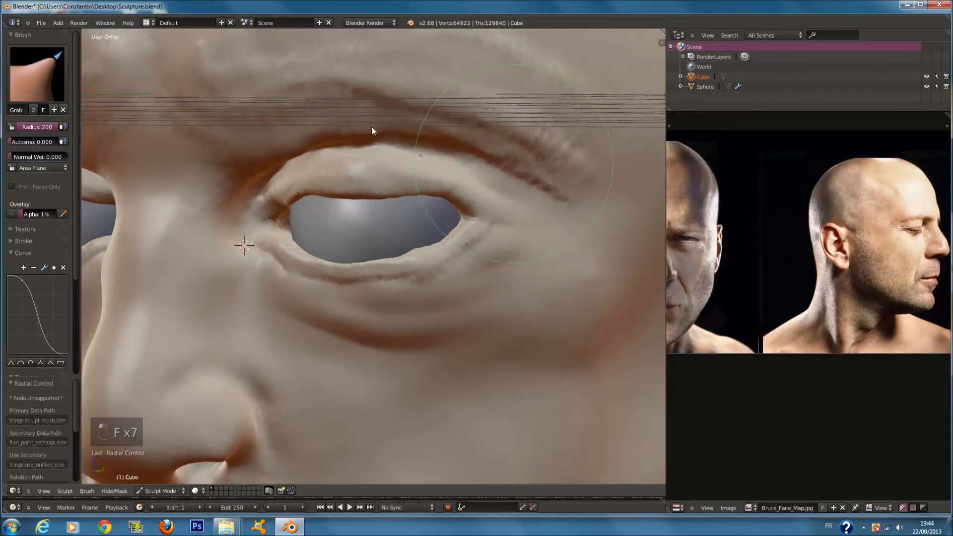
- Smooth away the rough eyebrow ridge from the inner eye to the temple with the Smooth brush at radius 70
left_click(49, 79)
left_click(26, 211)
key("f")
left_click(305, 149)
mouse_move(251, 219)
left_mouse_down()
mouse_move(362, 145)
mouse_move(239, 205)
mouse_move(435, 189)
mouse_move(442, 199)
mouse_move(522, 180)
mouse_move(385, 91)
mouse_move(555, 98)
left_mouse_up()
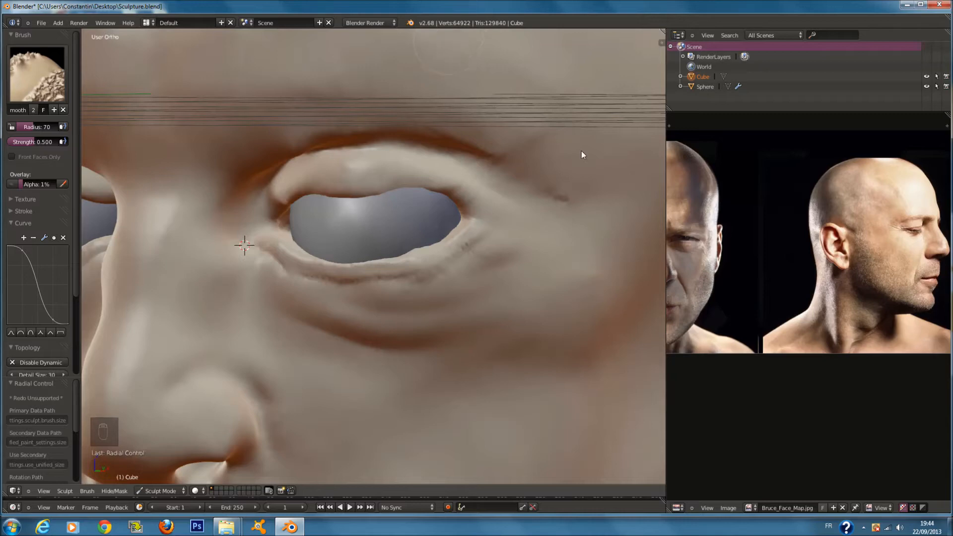
- Carve a crease beneath the lower eyelid rim from the inner to the outer corner with the Crease brush at radius 27
left_click(37, 74)
left_click(185, 130)
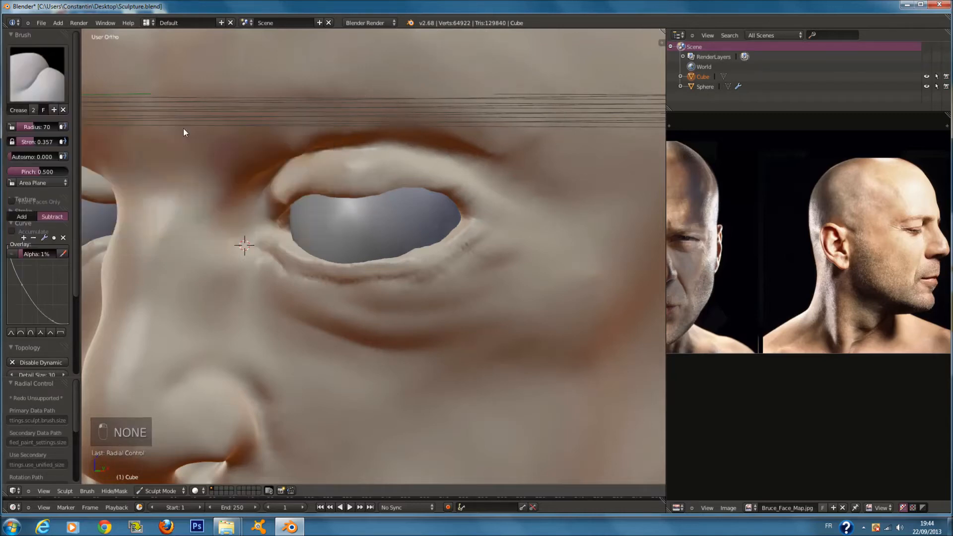
scroll(323, 215, "up", 6)
key("f")
left_click(259, 219)
scroll(151, 189, "down", 1)
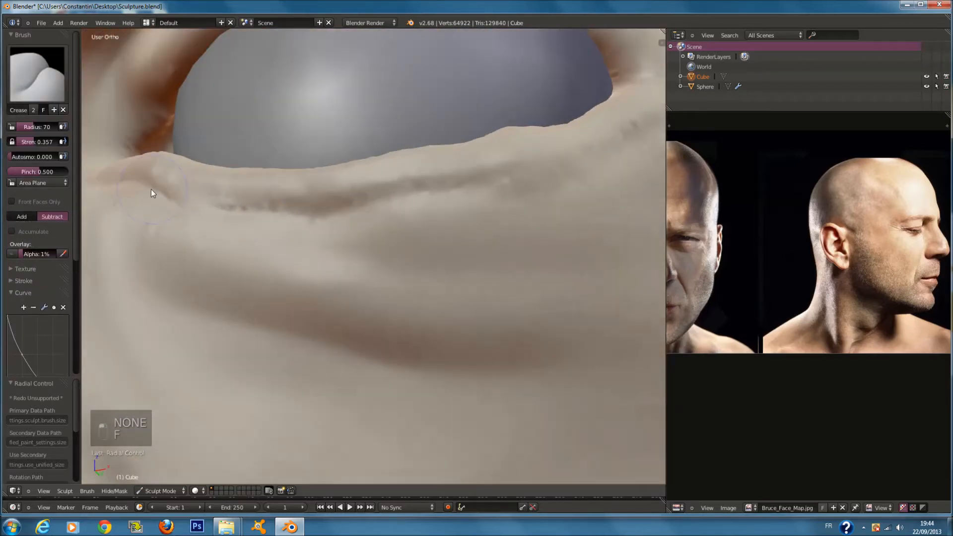
key("f")
mouse_move(118, 196)
left_mouse_down()
mouse_move(326, 215)
mouse_move(300, 215)
mouse_move(379, 211)
left_mouse_up()
mouse_move(379, 211)
middle_mouse_down()
mouse_move(437, 228)
mouse_move(302, 242)
middle_mouse_up()
left_click_drag(366, 218, 486, 142)
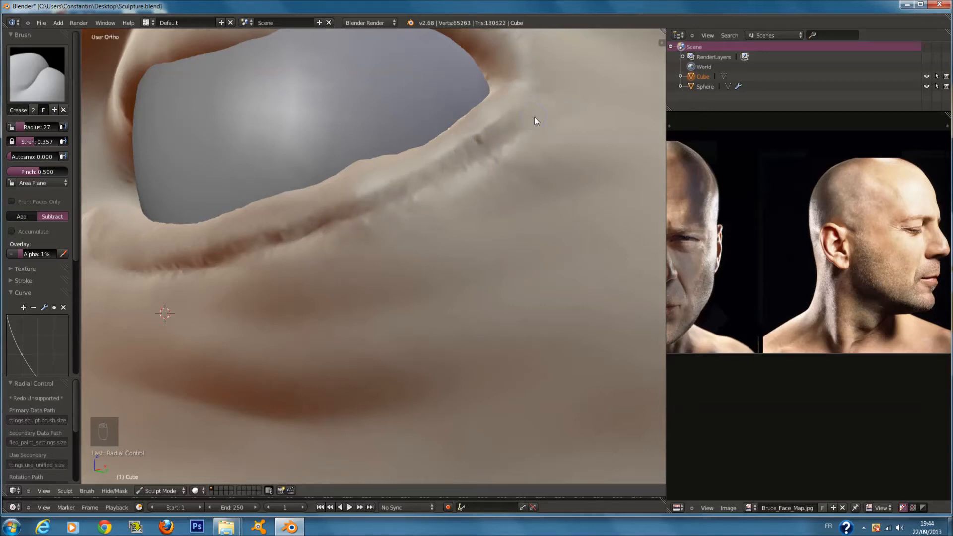
- Deepen the fold running outward from the outer eye corner with the Crease brush at radius 49
middle_click_drag(534, 116, 503, 141)
scroll(503, 141, "down", 2)
key("f")
left_click(408, 164)
left_click_drag(511, 213, 437, 164)
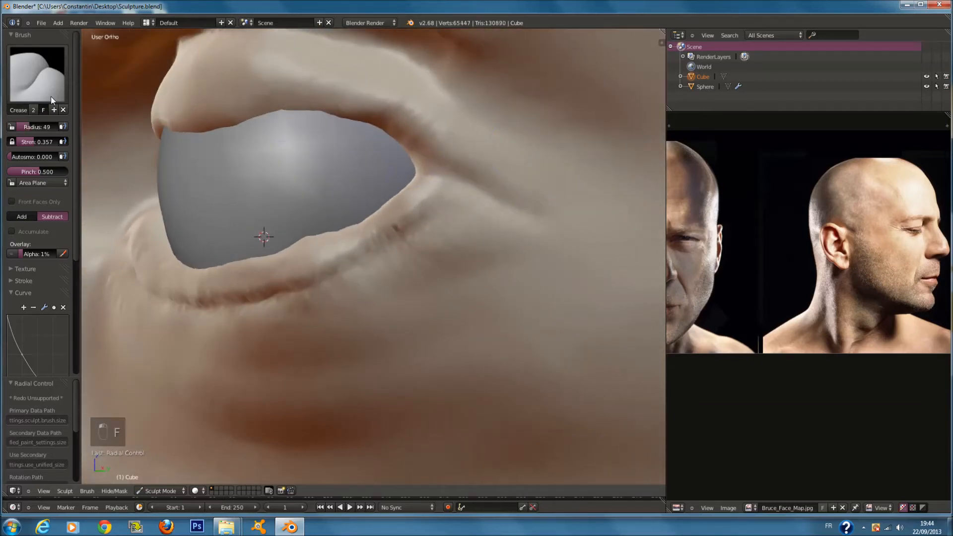
- Pull the outer and middle parts of the upper eyelid down over the eyeball with the Grab brush, enlarging the radius to 200
left_click(50, 97)
left_click(310, 130)
key("f")
left_click(419, 155)
key("f")
left_click(444, 150)
left_click_drag(386, 116, 386, 138)
mouse_move(338, 101)
left_mouse_down()
mouse_move(291, 112)
mouse_move(288, 123)
left_mouse_up()
middle_click_drag(242, 113, 265, 133)
key("f")
left_click(250, 130)
key("f")
left_click(230, 127)
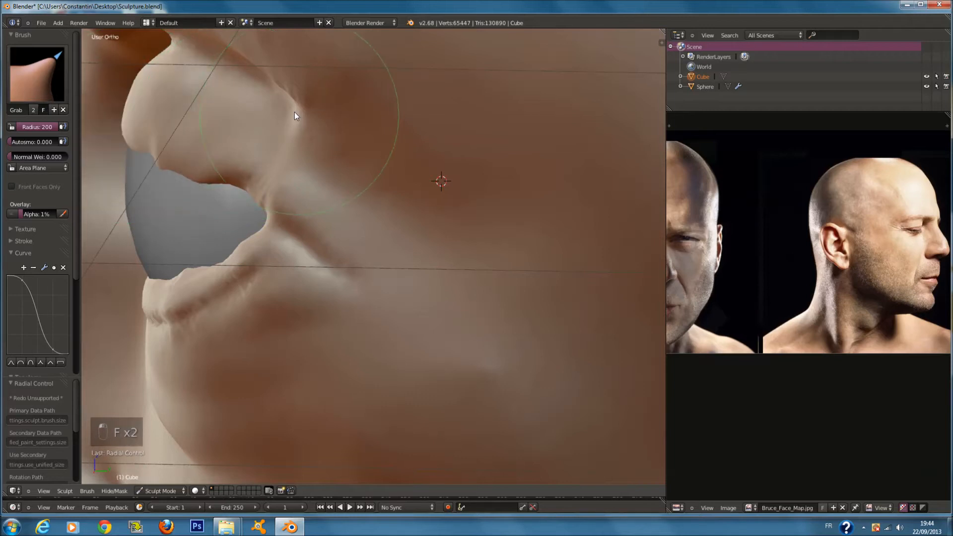
- Pull the upper eyelid forward over the eyeball from the side with the Grab brush at radius 200
scroll(347, 119, "down", 5)
key("f")
left_click(348, 119)
left_click_drag(315, 166, 269, 151)
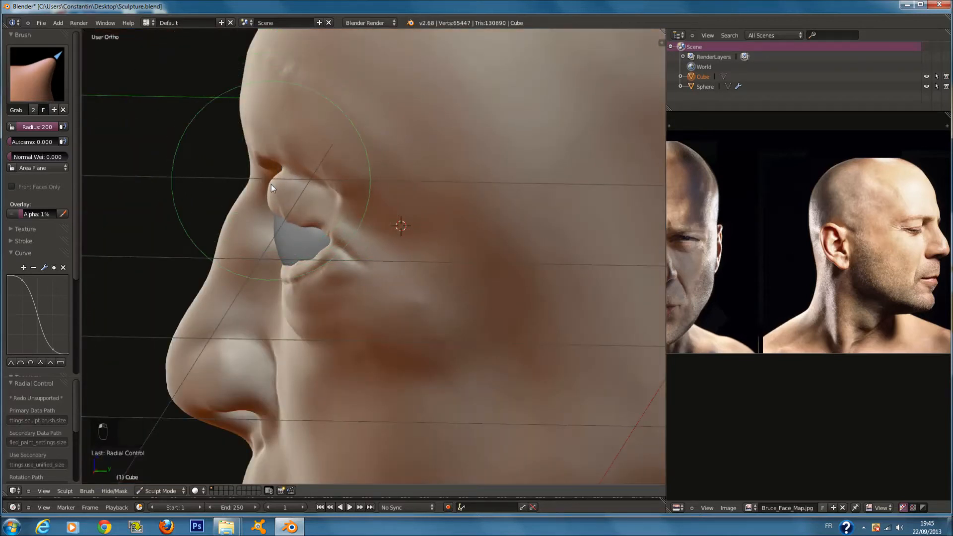
- Reshape the inner eye corner where the two eyelids meet with the Grab brush at radius 161
middle_click_drag(354, 230, 382, 215)
scroll(383, 224, "up", 2)
key("f")
left_click(385, 248)
mouse_move(313, 253)
middle_mouse_down()
mouse_move(294, 258)
mouse_move(302, 266)
mouse_move(278, 249)
middle_mouse_up()
mouse_move(246, 198)
middle_mouse_down()
mouse_move(265, 217)
mouse_move(243, 218)
middle_mouse_up()
key("f")
left_click(248, 216)
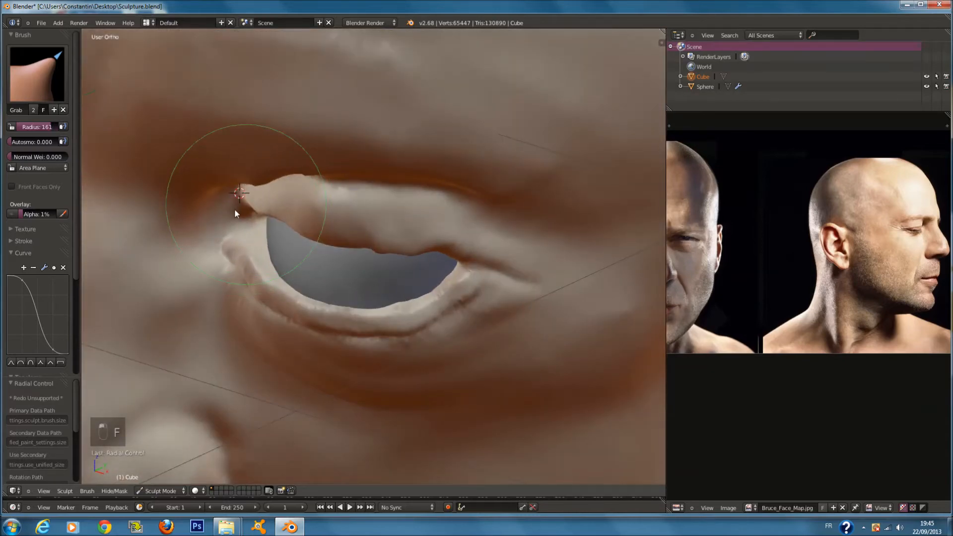
key("f")
mouse_move(246, 207)
middle_mouse_down()
mouse_move(237, 210)
mouse_move(279, 212)
mouse_move(293, 228)
mouse_move(225, 200)
middle_mouse_up()
left_click(237, 211)
left_click_drag(228, 220, 211, 245)
middle_click_drag(241, 230, 254, 245)
key("f")
left_click(244, 247)
left_click_drag(222, 230, 234, 217)
- Smooth the upper eyelid from the inner to the outer corner with the Smooth brush at radius 131 and strength 0.500
left_click(49, 62)
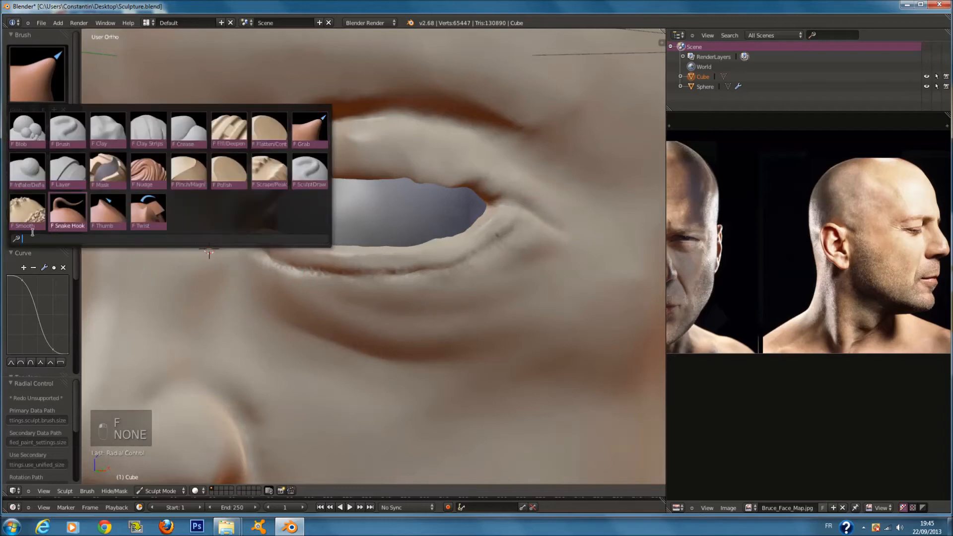
left_click(31, 223)
scroll(187, 216, "up", 2)
middle_click_drag(186, 215, 183, 218)
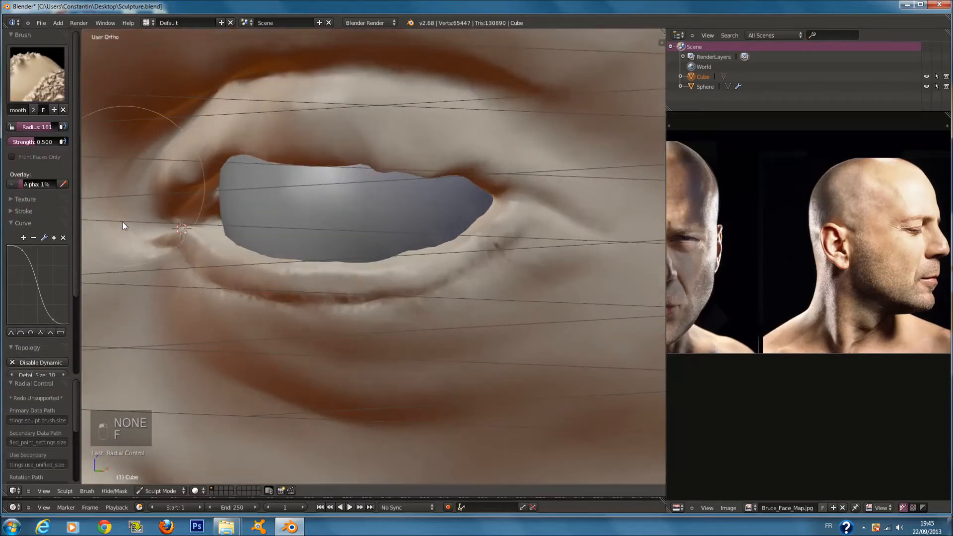
scroll(348, 288, "down", 6)
scroll(407, 243, "up", 3)
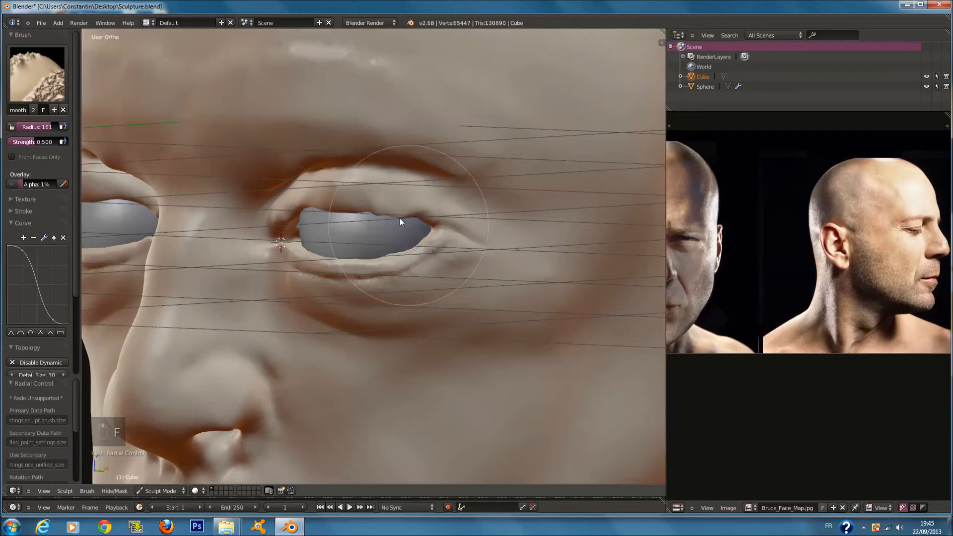
key("f")
left_click(400, 209)
scroll(398, 149, "up", 6)
scroll(376, 102, "up", 9, "shift")
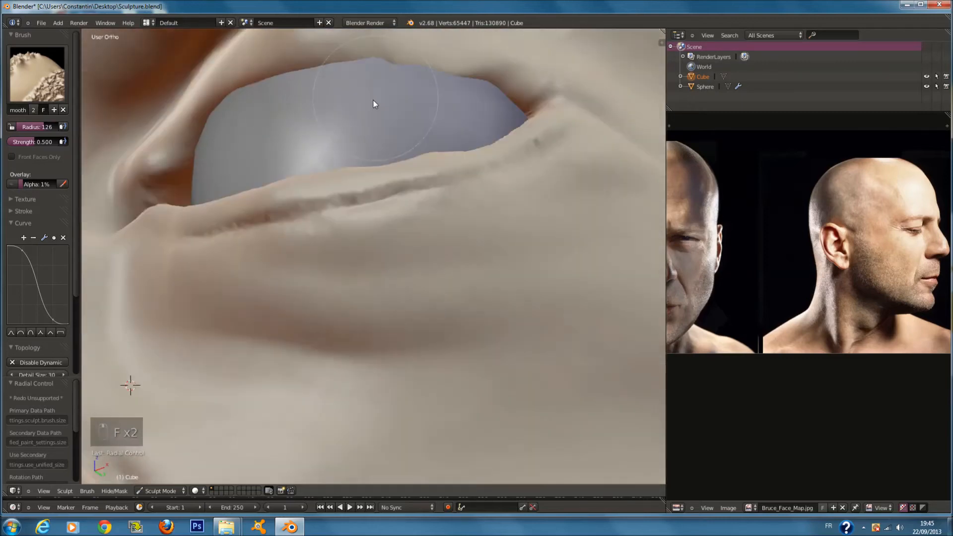
middle_click_drag(331, 102, 266, 210)
key("f")
left_click(243, 217)
mouse_move(188, 251)
left_mouse_down()
mouse_move(189, 238)
mouse_move(355, 219)
mouse_move(510, 224)
left_mouse_up()
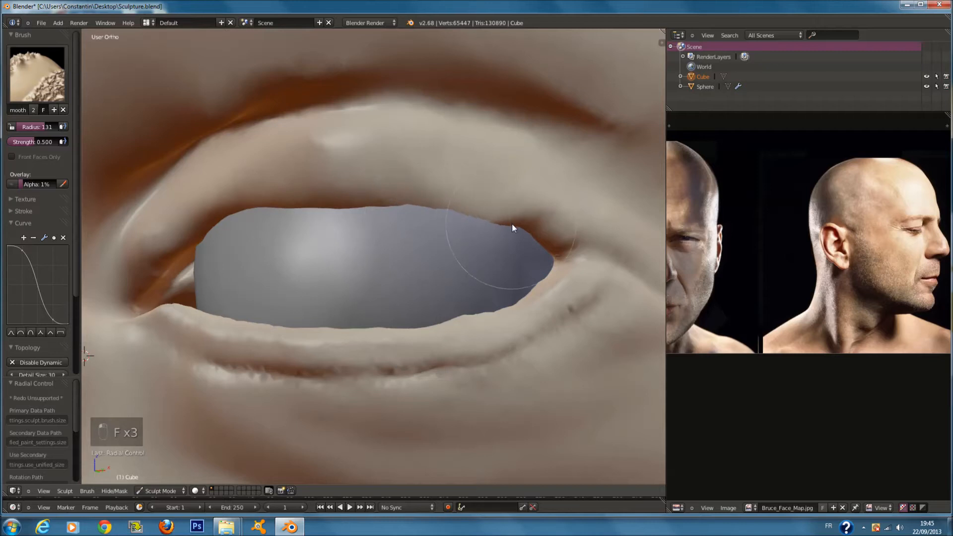
- Flatten the lower edge of the upper eyelid with the Scrape/Peaks brush at radius 89
left_click(31, 67)
left_click(148, 130)
scroll(285, 125, "up", 1)
scroll(285, 125, "up", 2)
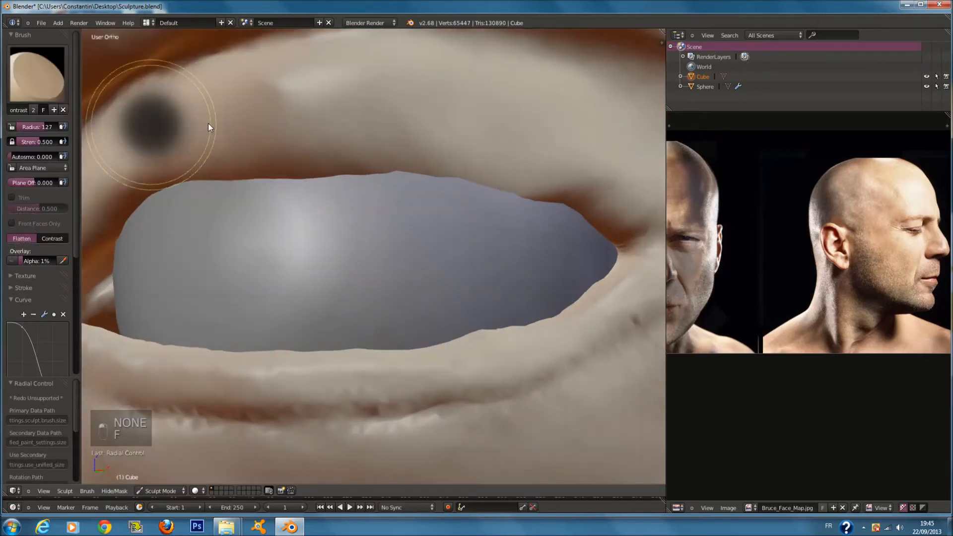
left_click(60, 74)
left_click(271, 176)
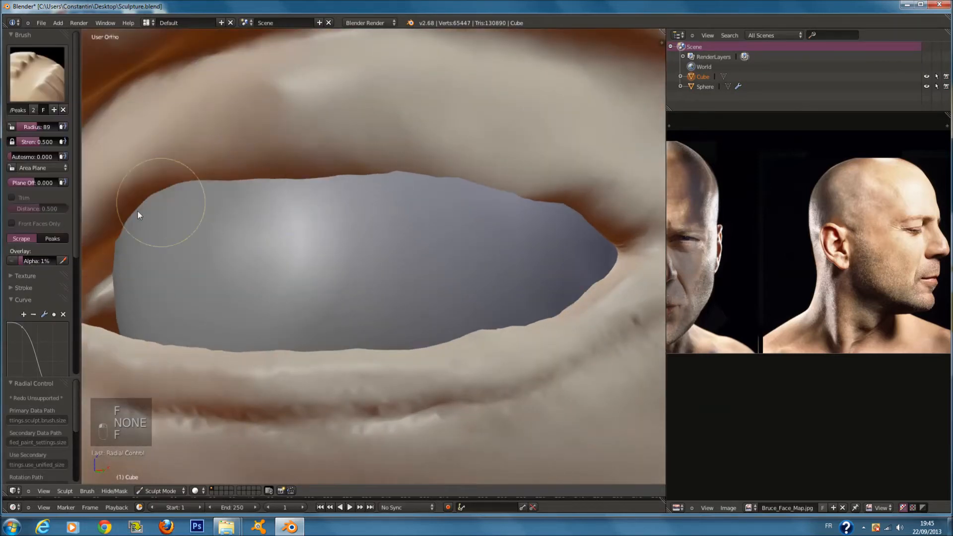
left_click_drag(436, 171, 557, 198)
- Scrape the lower eyelid rim flat from the inner to the outer corner with the Scrape/Peaks brush at radius 75
scroll(387, 256, "up", 3)
middle_click_drag(394, 302, 417, 274)
key("f")
left_click(182, 319)
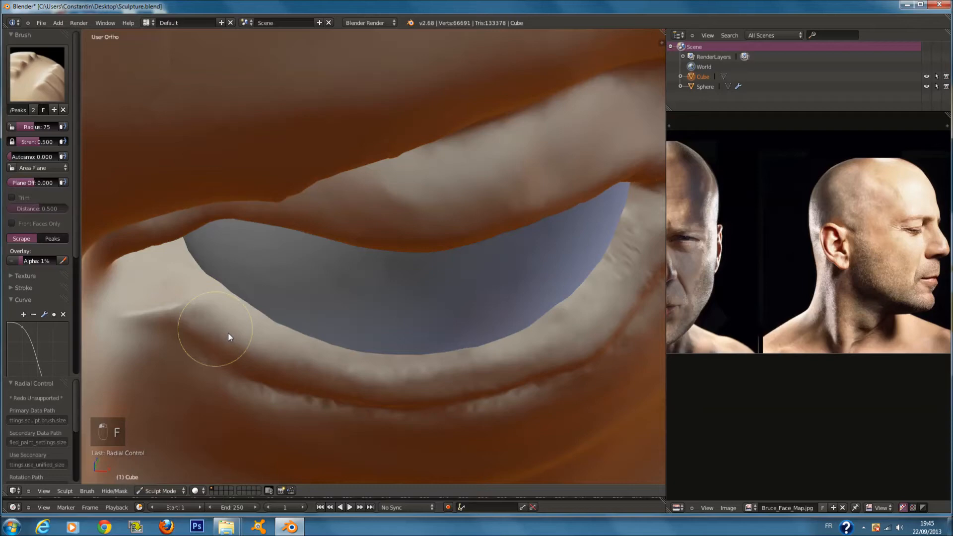
mouse_move(527, 351)
left_mouse_down()
mouse_move(581, 333)
mouse_move(648, 256)
left_mouse_up()
scroll(167, 201, "down", 1)
- Nudge the inner corner of the lower eyelid into place with the Grab brush at radius 173
mouse_move(167, 200)
middle_mouse_down()
mouse_move(135, 157)
mouse_move(180, 154)
mouse_move(139, 189)
middle_mouse_up()
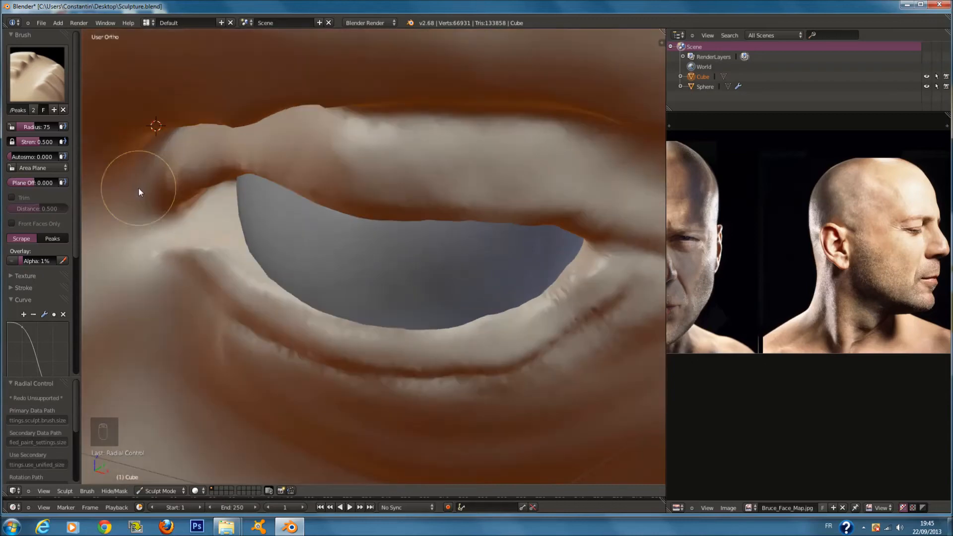
left_click(55, 77)
left_click(312, 138)
middle_click_drag(312, 138, 283, 157)
key("f")
left_click(403, 225)
mouse_move(403, 225)
middle_mouse_down()
mouse_move(392, 254)
mouse_move(280, 234)
mouse_move(209, 284)
middle_mouse_up()
key("f")
left_click(279, 211)
left_click_drag(209, 284, 214, 276)
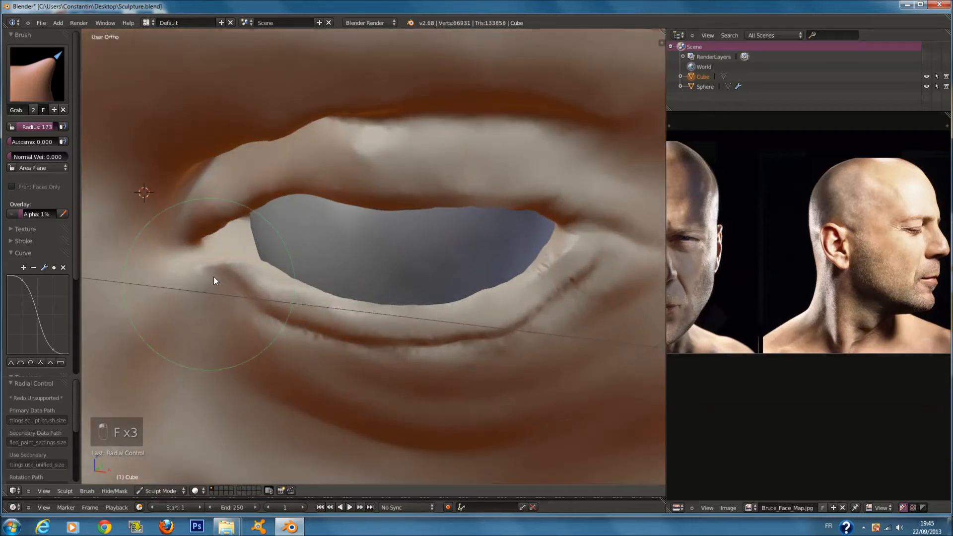
- Refine the eyelid outline and inner eye corner in front view with the Grab brush, setting the radius to 160
key("KP_1")
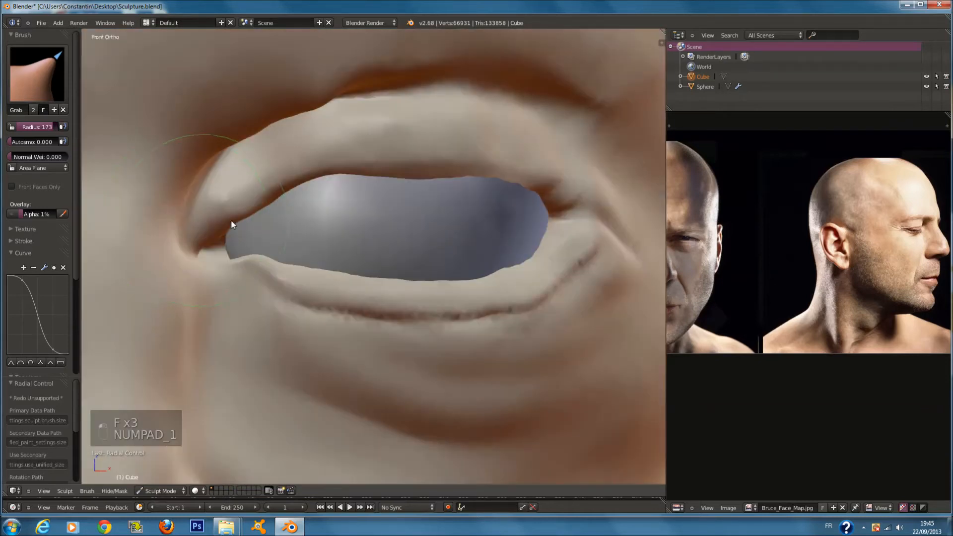
key("f")
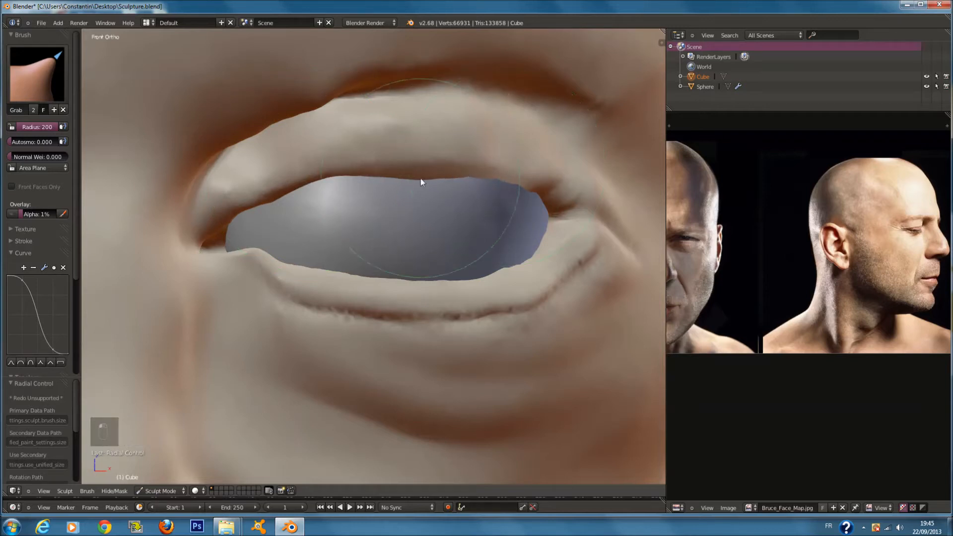
scroll(428, 289, "down", 4)
scroll(428, 289, "down", 3)
key("f")
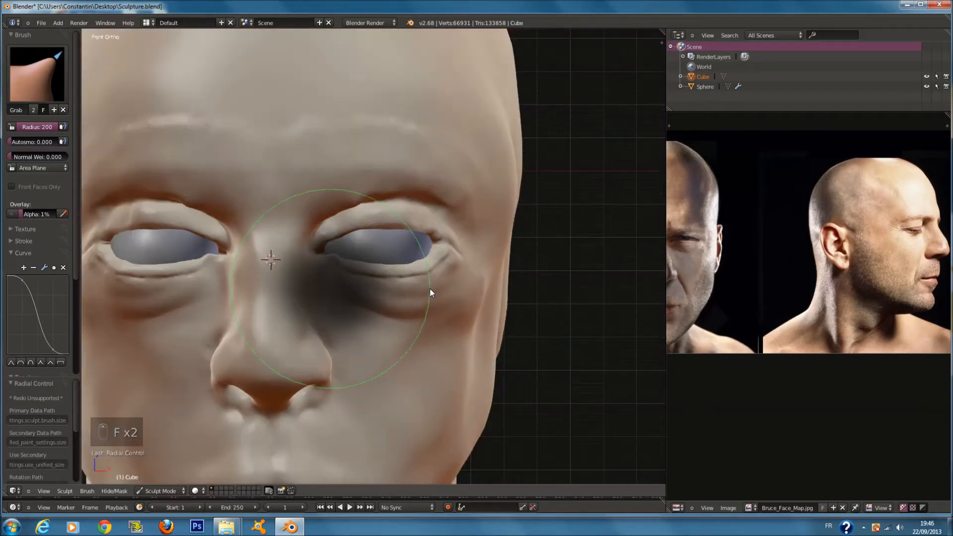
left_click(429, 289)
key("f")
left_click(376, 263)
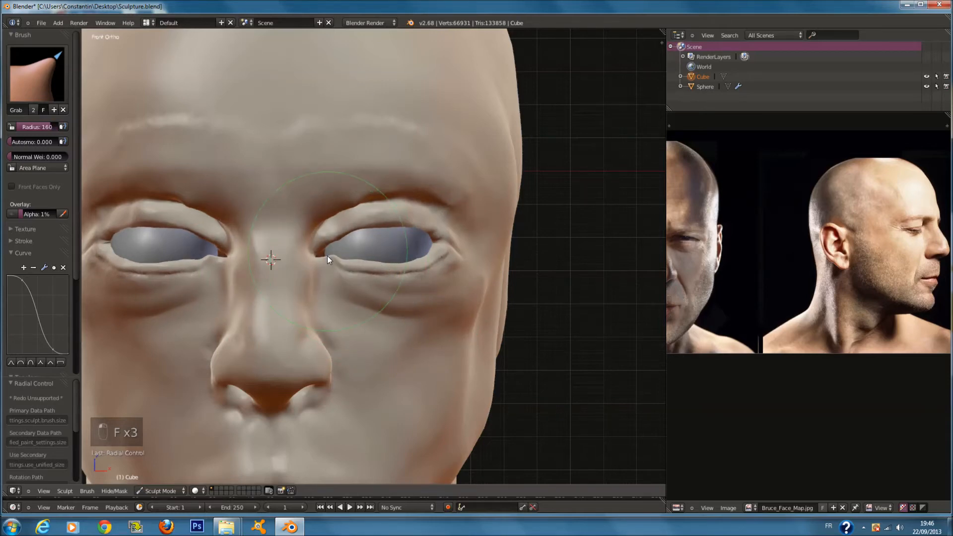
- Examine the head's overall shape and jaw from three-quarter and right side views against the profile reference
scroll(419, 257, "down", 6)
key("f")
left_click(461, 272)
middle_click_drag(460, 272, 409, 260)
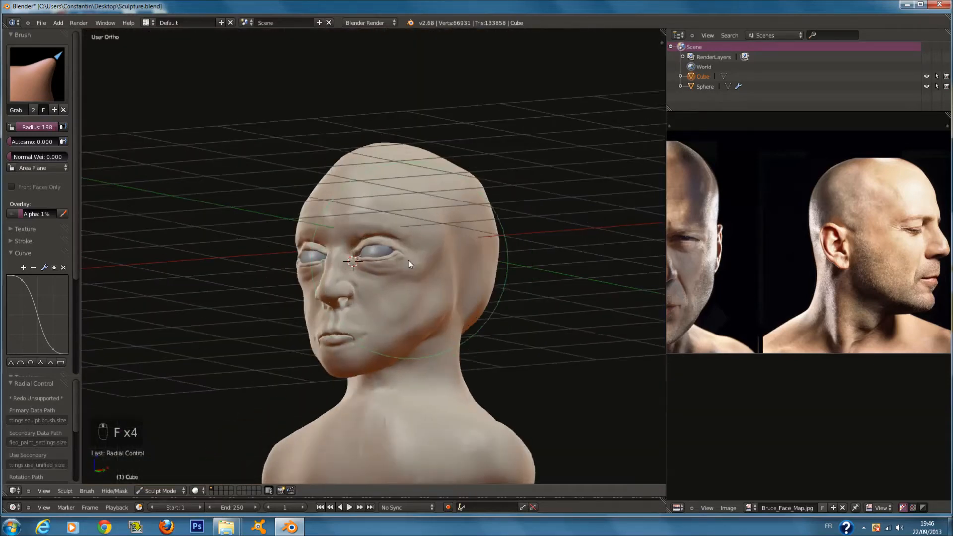
key("KP_3")
scroll(409, 261, "up", 4)
key("f")
left_click(407, 260)
scroll(490, 327, "down", 2)
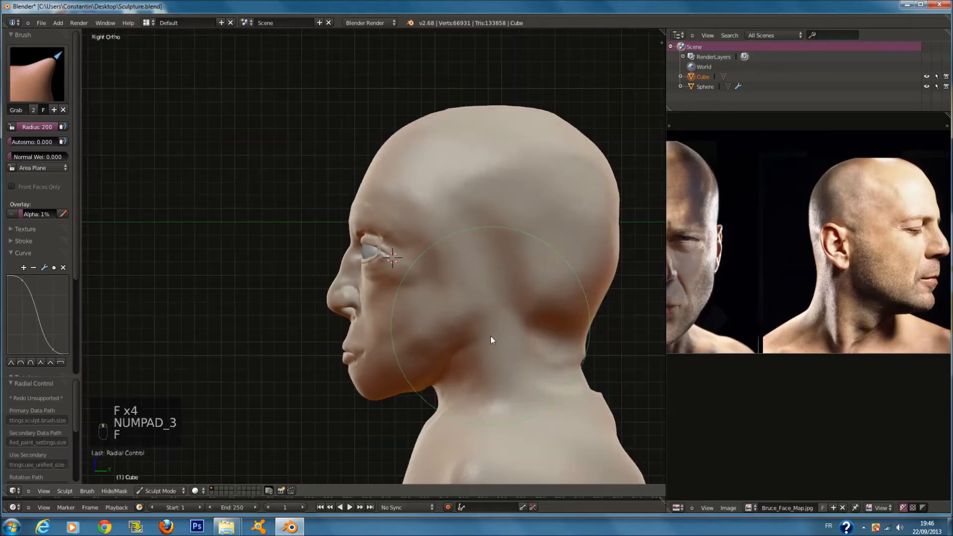
middle_click_drag(429, 373, 437, 337, "shift")
scroll(495, 321, "up", 4)
key("f")
left_click(516, 358)
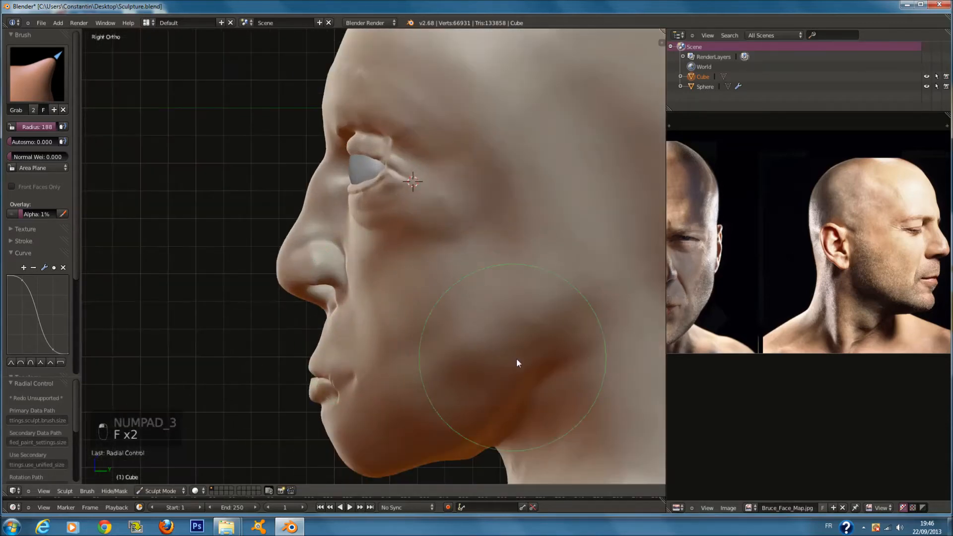
- Push the junction of jaw and throat backward in right side view with the Grab brush at radius 200
scroll(520, 360, "down", 2)
key("f")
left_click(538, 368)
scroll(538, 368, "down", 3)
key("f")
left_click(533, 340)
left_click_drag(444, 314, 455, 317)
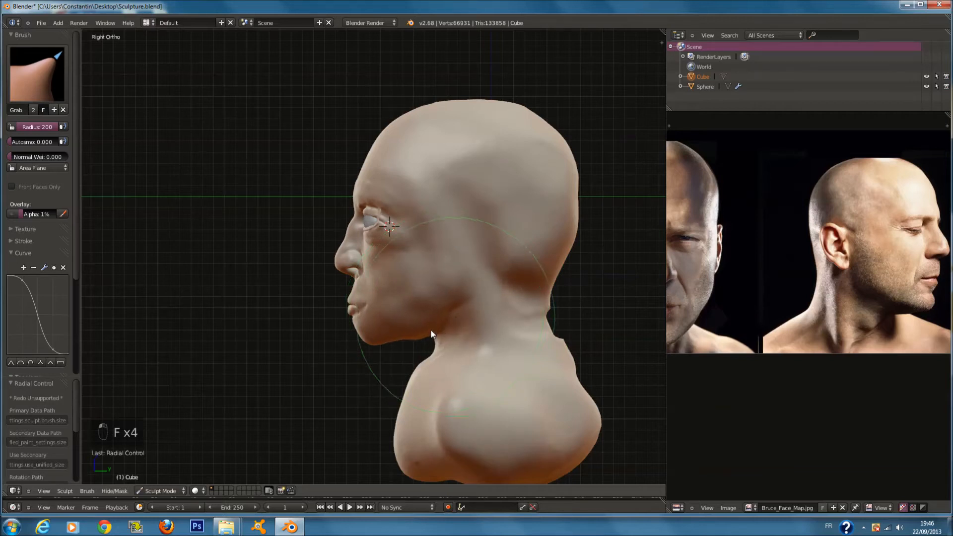
- Try to reshape the upper forehead in right side view with the Grab brush at radius 200, and undo the last stroke
key("f")
left_click(425, 220)
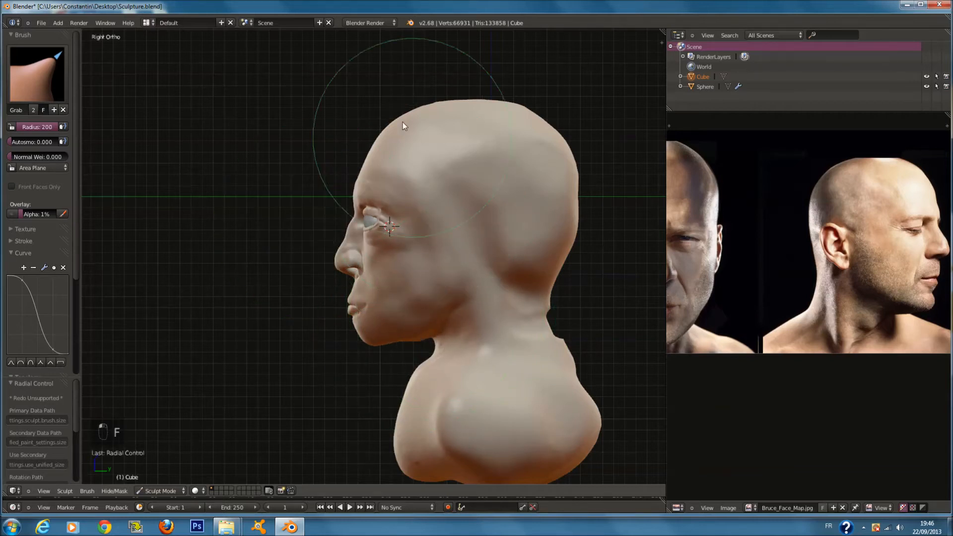
key("f")
left_click(425, 129)
key("ctrl+z")
scroll(425, 129, "up", 1, "ctrl")
scroll(372, 149, "up", 4, "shift")
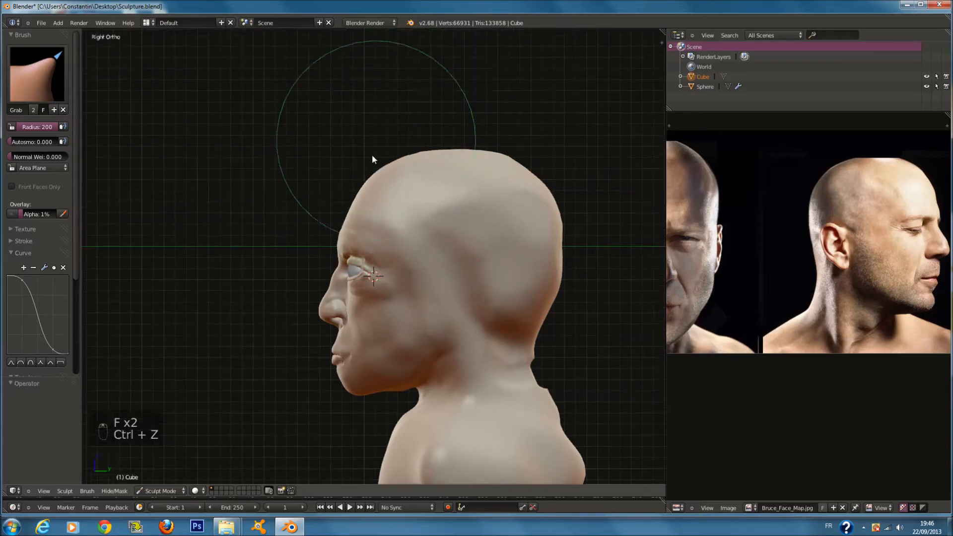
- Reshape the forehead and the back of the head in right side view with the Grab brush at radius 200
key("f")
left_click(363, 166)
left_click_drag(367, 194, 362, 194)
key("f")
left_click(404, 184)
key("f")
scroll(556, 223, "down", 3)
key("f")
left_click_drag(484, 236, 478, 236)
key("f")
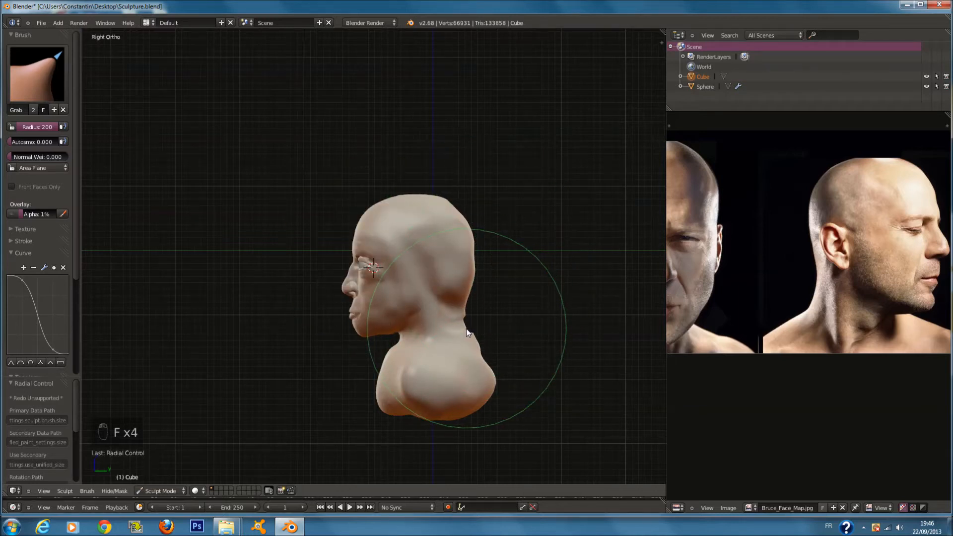
- Adjust the profile of the mouth and upper lip in right side view with the Grab brush, reducing the radius to 165
scroll(334, 320, "up", 8)
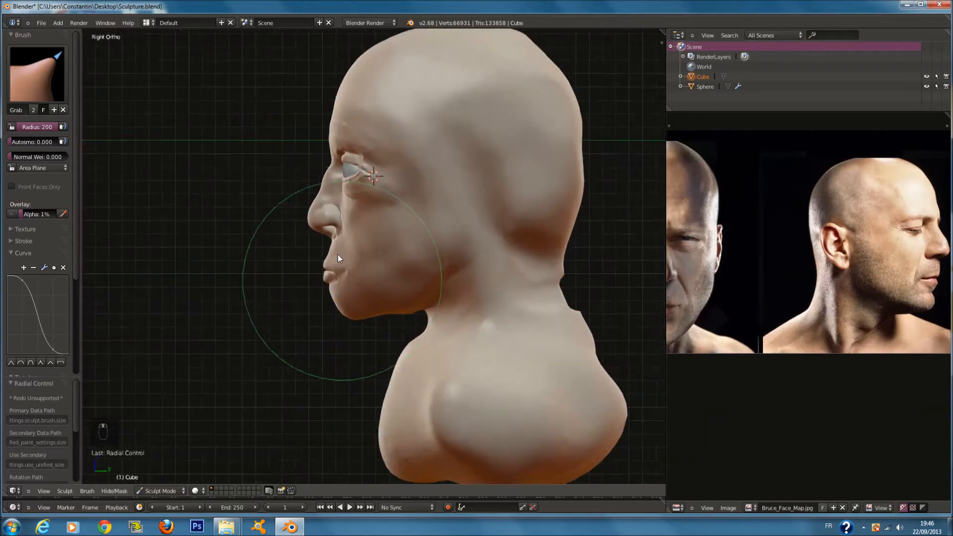
key("f")
left_click_drag(292, 290, 297, 293)
scroll(300, 252, "up", 2)
key("f")
left_click(273, 237)
middle_click_drag(272, 237, 267, 237)
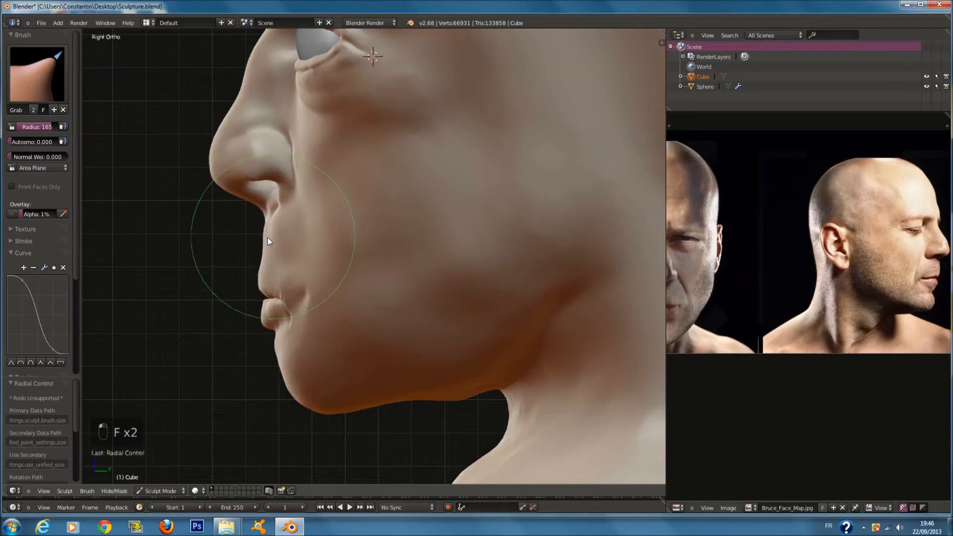
- Refine the lower lip and chin profile with the Grab brush, setting the radius to 150
key("f")
left_click(314, 326)
middle_click_drag(316, 381, 299, 390)
key("f")
left_click(254, 386)
middle_click_drag(347, 354, 510, 313)
- Switch to the Clay Strips brush in front view and save the sculpture over the existing file
key("KP_1")
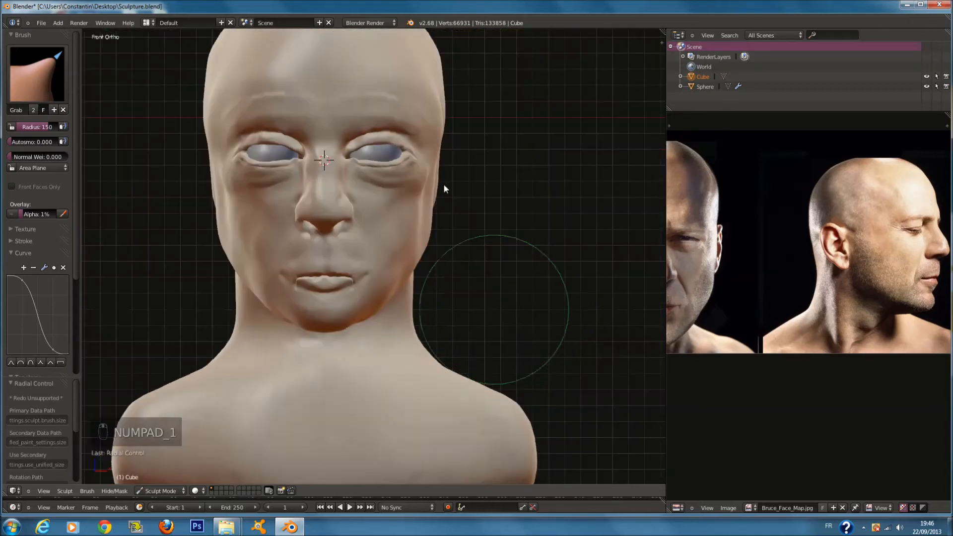
left_click(42, 81)
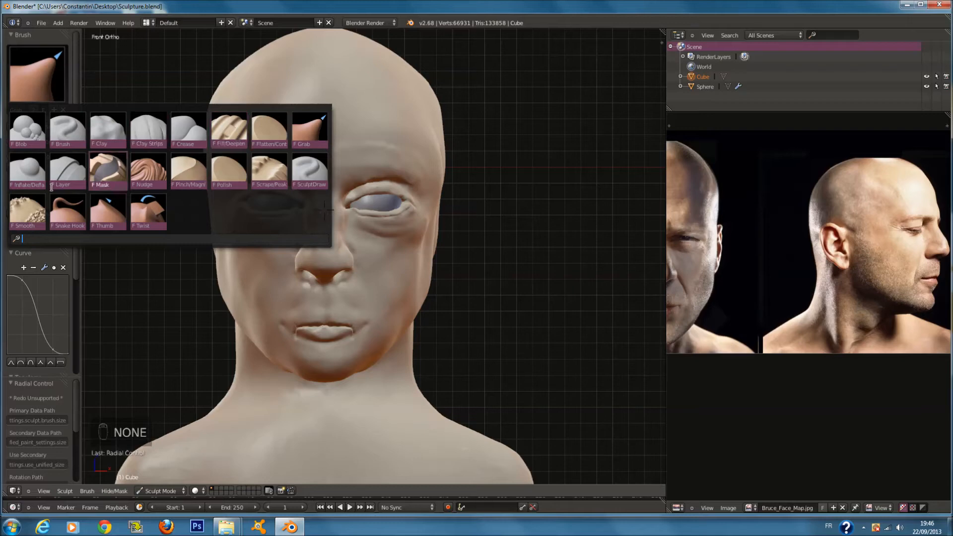
left_click(148, 128)
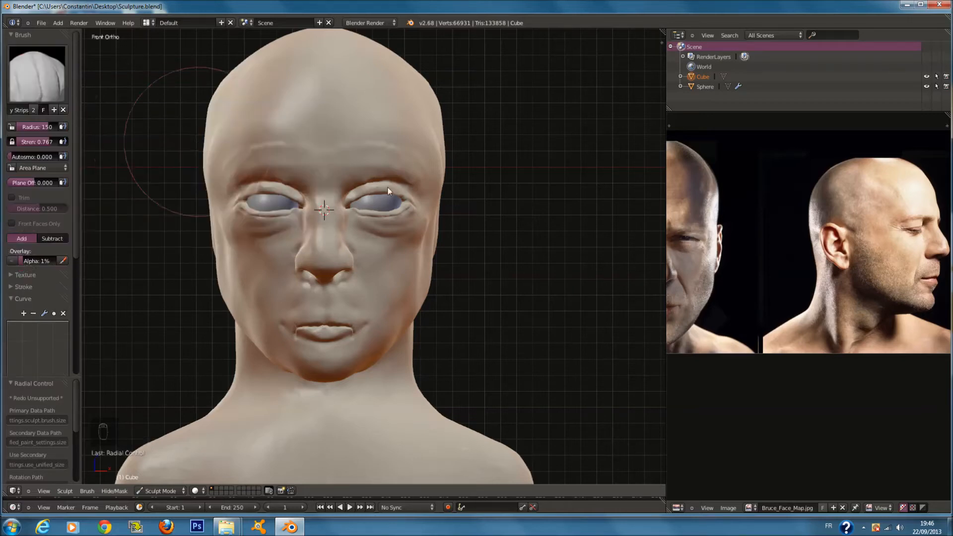
scroll(457, 196, "down", 2)
key("ctrl+s")
key("Return")
- Build up the side neck muscle from behind the jaw toward the shoulder with Clay Strips, reducing the radius to 90
mouse_move(472, 183)
middle_mouse_down()
mouse_move(475, 228)
mouse_move(436, 230)
mouse_move(503, 242)
mouse_move(439, 106)
middle_mouse_up()
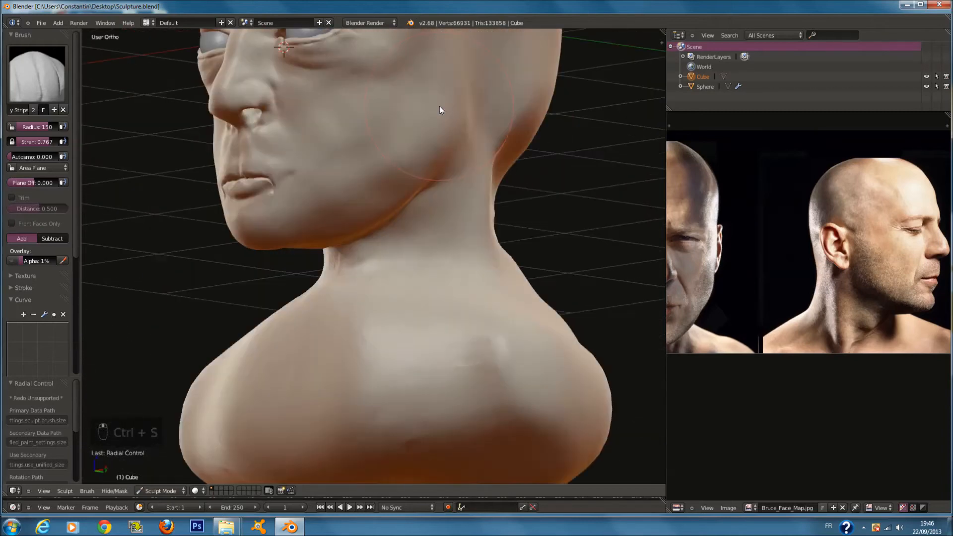
scroll(469, 192, "up", 2)
key("f")
left_click(443, 192)
scroll(497, 189, "up", 3)
key("f")
left_click(509, 189)
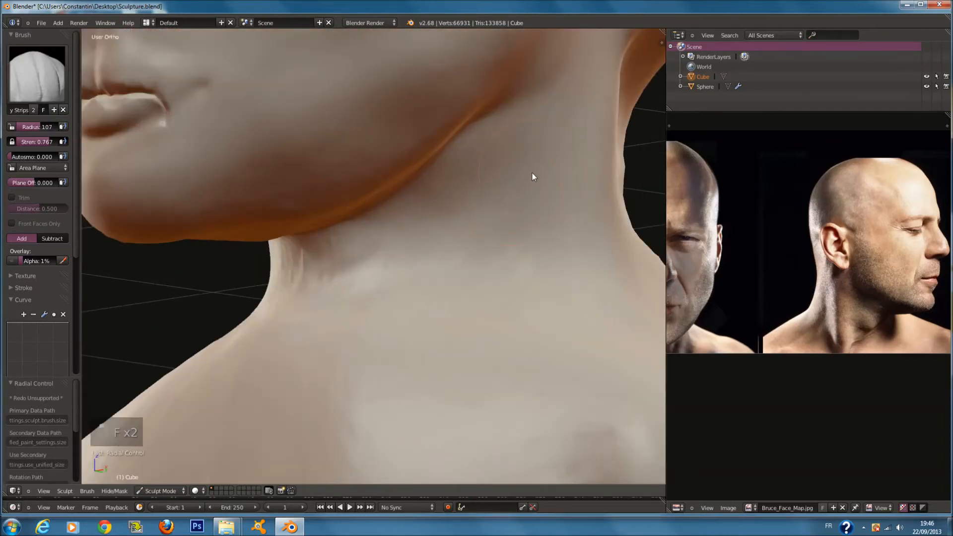
scroll(530, 177, "down", 2)
middle_click_drag(519, 202, 517, 150, "shift")
mouse_move(517, 150)
left_mouse_down()
mouse_move(511, 258)
mouse_move(482, 332)
left_mouse_up()
key("f")
left_click(472, 332)
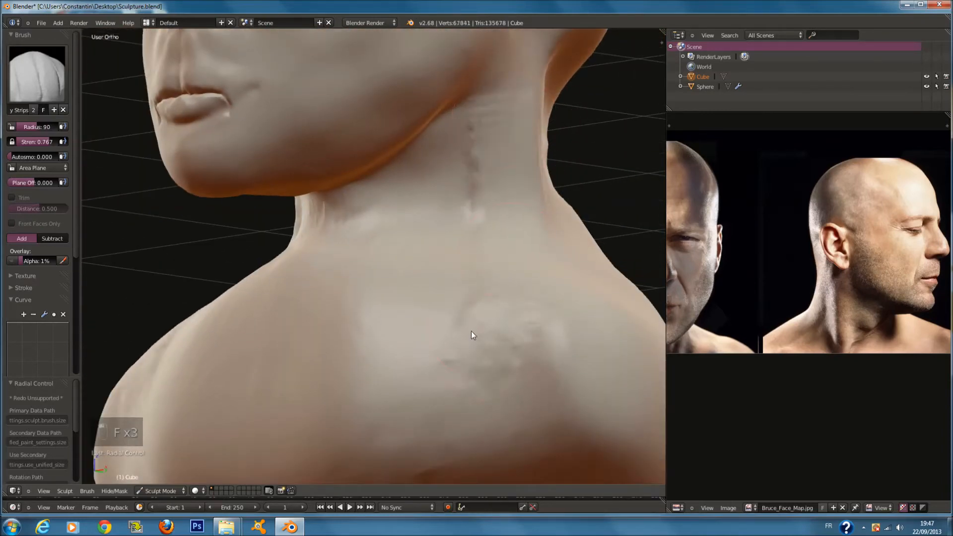
- Extend the neck muscle toward the collarbone and add volume beside it with Clay Strips strokes
middle_click_drag(472, 332, 472, 355)
key("f")
left_click_drag(472, 358, 475, 23)
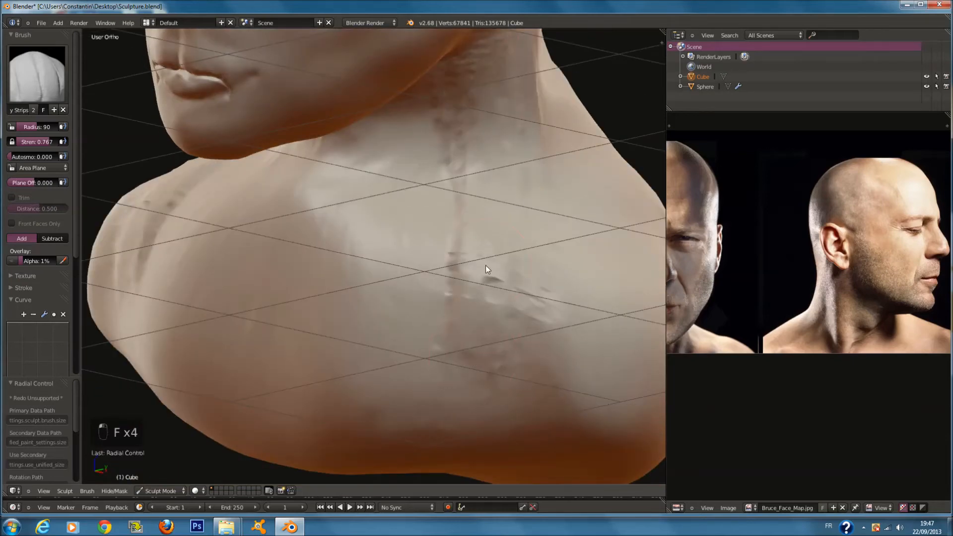
middle_click_drag(486, 265, 472, 230)
key("f")
left_click(472, 229)
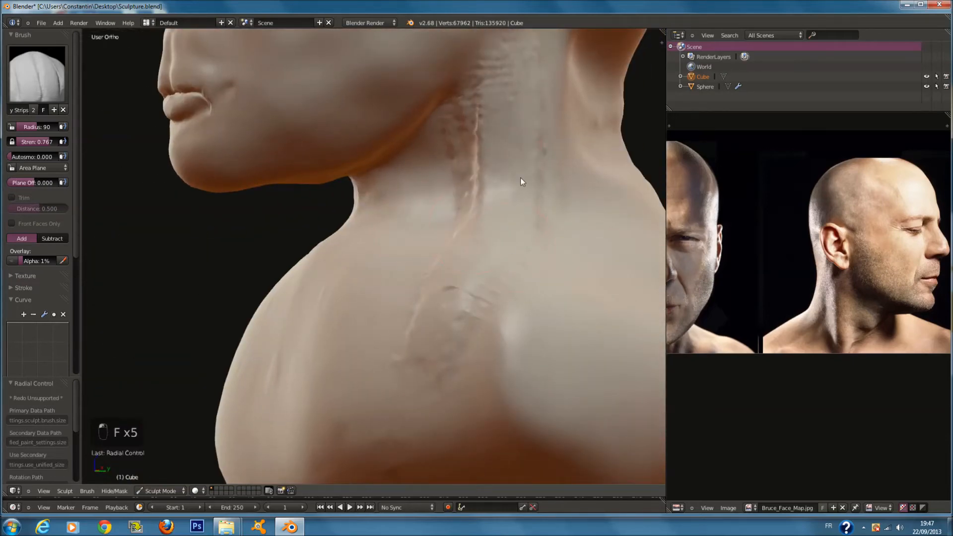
middle_click_drag(537, 259, 501, 238)
key("f")
left_click_drag(530, 114, 504, 247)
mouse_move(504, 247)
middle_mouse_down()
mouse_move(594, 219)
mouse_move(519, 209)
middle_mouse_up()
key("f")
- Soften the new neck muscle and the area above the collarbone with the Smooth brush at radius 166
left_click(36, 74)
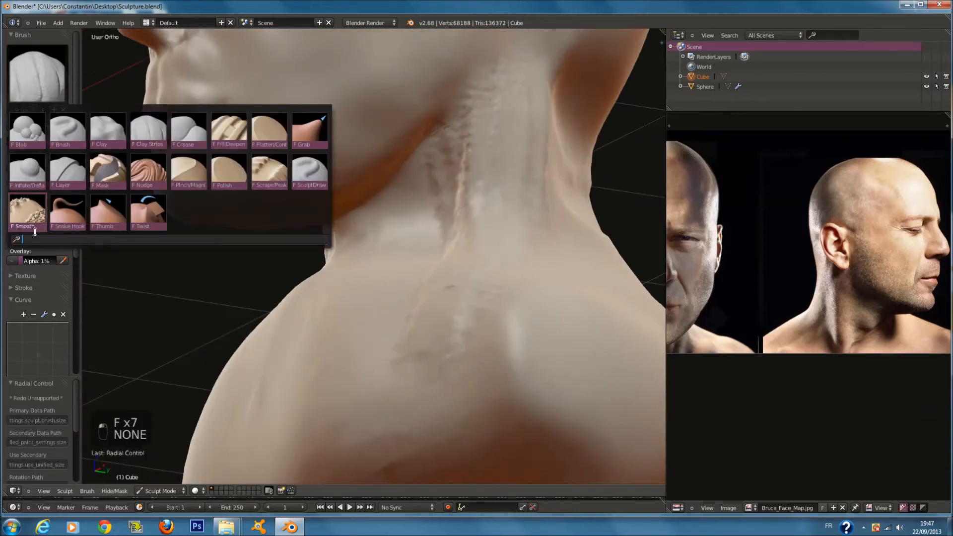
left_click(28, 213)
key("f")
mouse_move(499, 88)
left_mouse_down()
mouse_move(439, 318)
mouse_move(459, 280)
left_mouse_up()
mouse_move(460, 280)
middle_mouse_down()
mouse_move(491, 257)
mouse_move(541, 156)
middle_mouse_up()
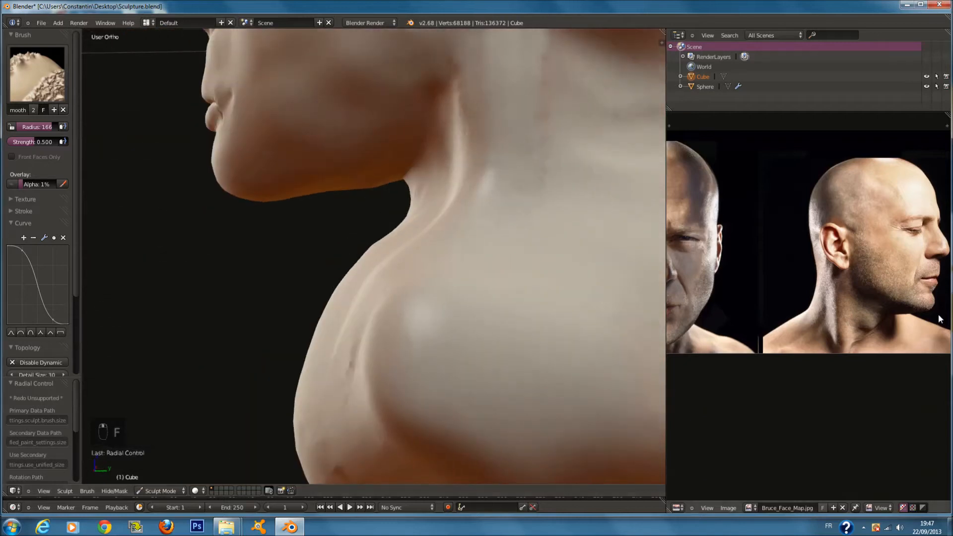
scroll(588, 255, "down", 2)
scroll(567, 247, "up", 4, "shift")
mouse_move(494, 171)
left_mouse_down()
mouse_move(475, 189)
mouse_move(516, 144)
left_mouse_up()
- Add volume at the base of the neck with the Clay brush
left_click(41, 97)
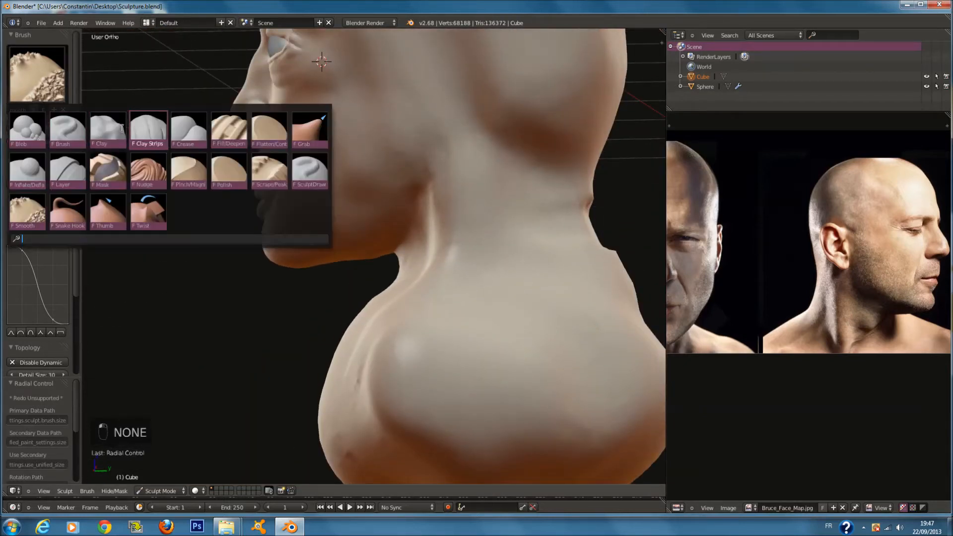
left_click(108, 130)
mouse_move(559, 160)
middle_mouse_down()
mouse_move(508, 158)
mouse_move(524, 163)
middle_mouse_up()
key("f")
key("f")
mouse_move(476, 267)
left_mouse_down()
mouse_move(498, 178)
mouse_move(488, 257)
mouse_move(478, 265)
left_mouse_up()
- Reinforce the neck muscle running down from below the ear with long Clay Strips strokes
left_click(49, 94)
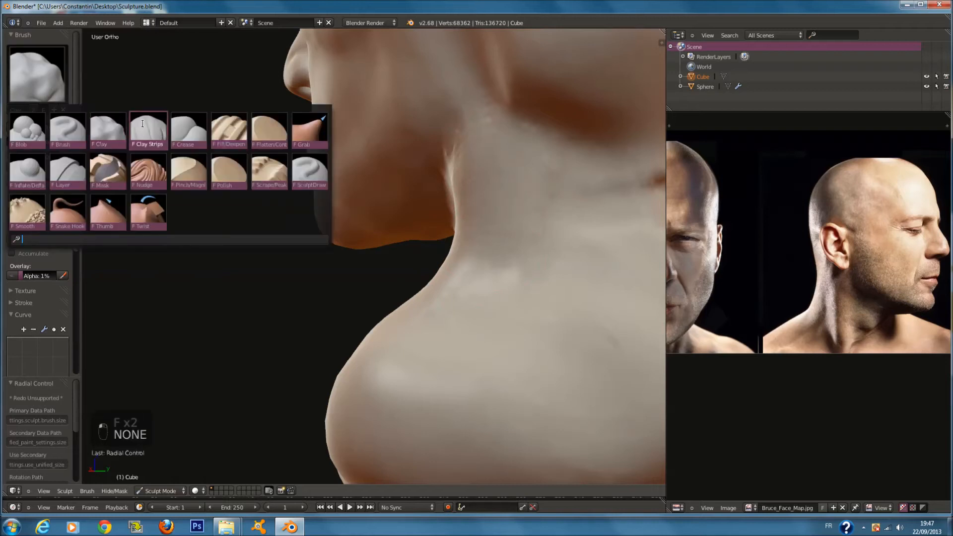
left_click(162, 131)
key("f")
left_click(480, 125)
left_click_drag(480, 125, 485, 298)
key("f")
left_click(503, 287)
mouse_move(506, 170)
left_mouse_down()
mouse_move(519, 303)
mouse_move(499, 157)
mouse_move(452, 317)
left_mouse_up()
middle_click_drag(451, 317, 556, 317)
left_click_drag(427, 129, 431, 268)
- Build up the collarbone across the upper chest with a stroke from a three-quarter view
mouse_move(783, 285)
middle_mouse_down()
mouse_move(877, 259)
mouse_move(828, 232)
middle_mouse_up()
scroll(828, 232, "down", 1)
middle_click_drag(385, 282, 335, 359)
key("f")
left_click(358, 343)
mouse_move(358, 342)
left_mouse_down()
mouse_move(433, 299)
mouse_move(283, 382)
left_mouse_up()
- Try to add volume to the throat below the jaw with Clay Strips at radius 173, and undo the stroke
left_click(37, 75)
left_click(148, 130)
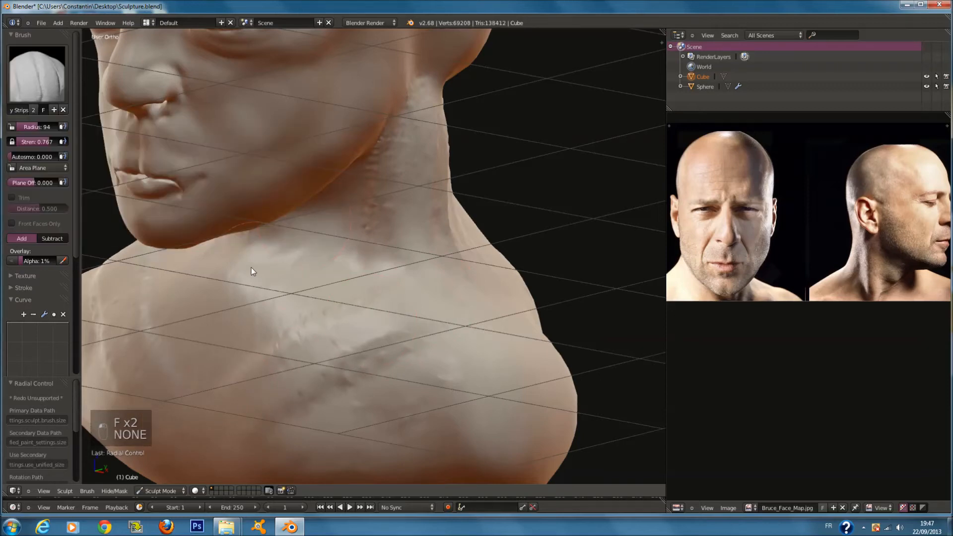
mouse_move(251, 267)
middle_mouse_down()
mouse_move(281, 279)
mouse_move(255, 270)
middle_mouse_up()
left_click_drag(233, 266, 312, 282)
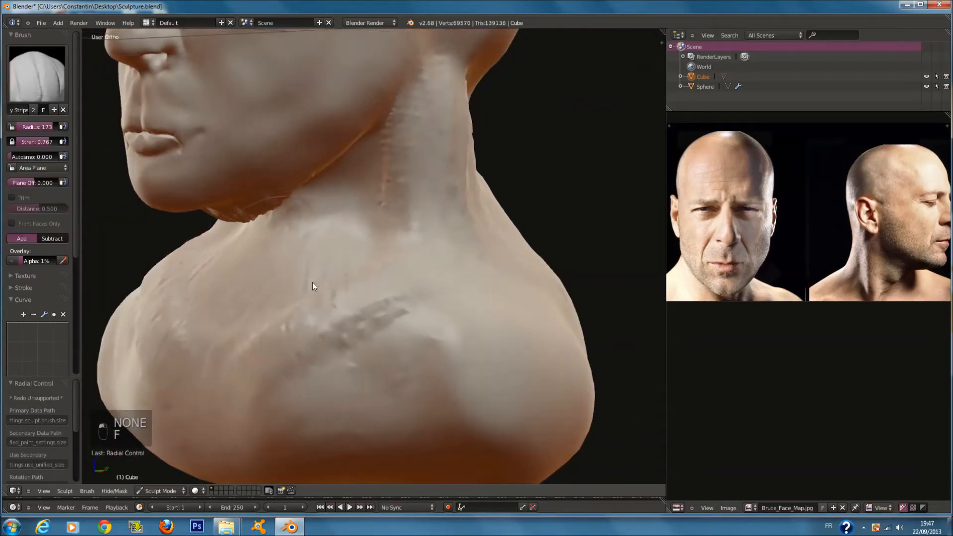
middle_click_drag(312, 282, 307, 232)
key("ctrl+z")
- Build up the throat with Clay Strips and blend the neck and collarbones with the Smooth brush at radius 178
scroll(302, 270, "up", 5)
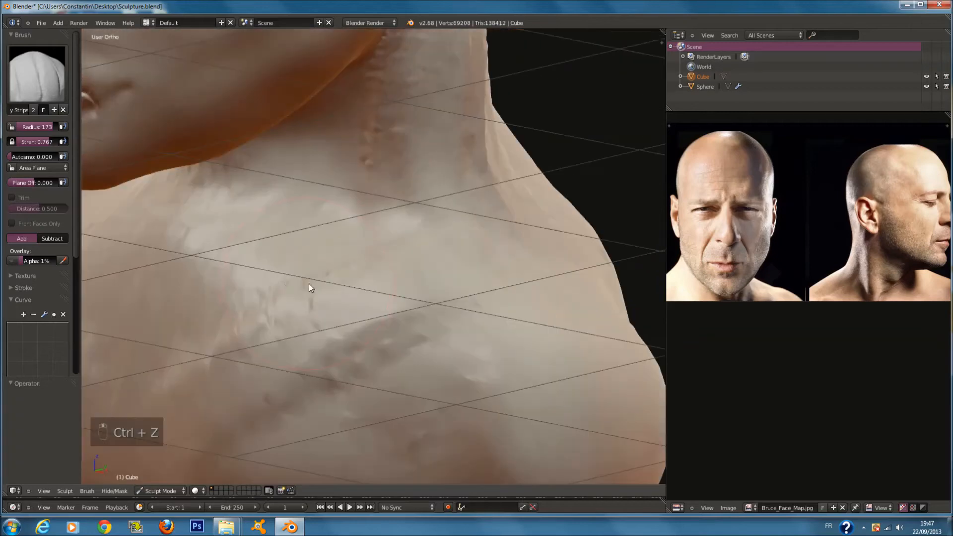
mouse_move(189, 257)
left_mouse_down()
mouse_move(202, 195)
mouse_move(294, 270)
mouse_move(160, 283)
mouse_move(259, 219)
mouse_move(197, 219)
mouse_move(169, 186)
left_mouse_up()
left_click(38, 75)
left_click(24, 209)
scroll(378, 192, "down", 3)
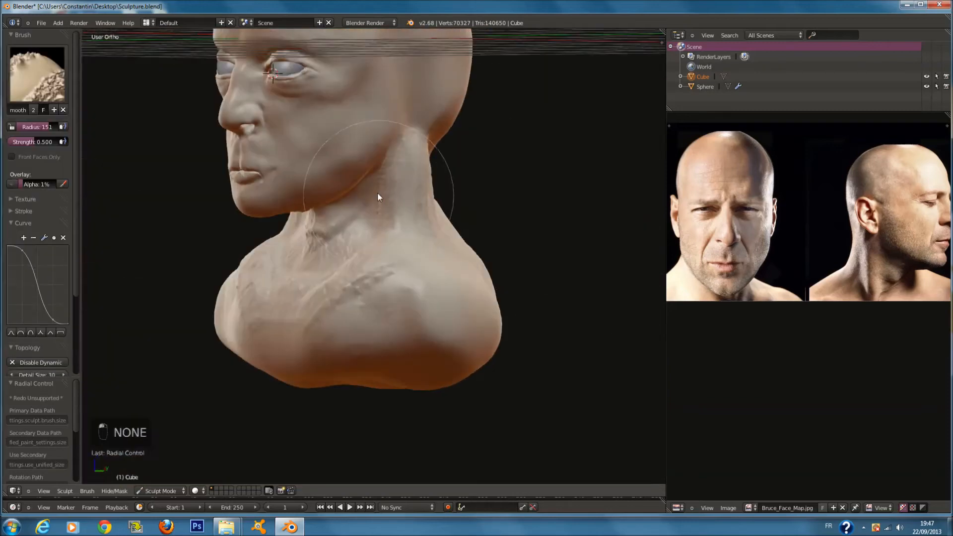
key("f")
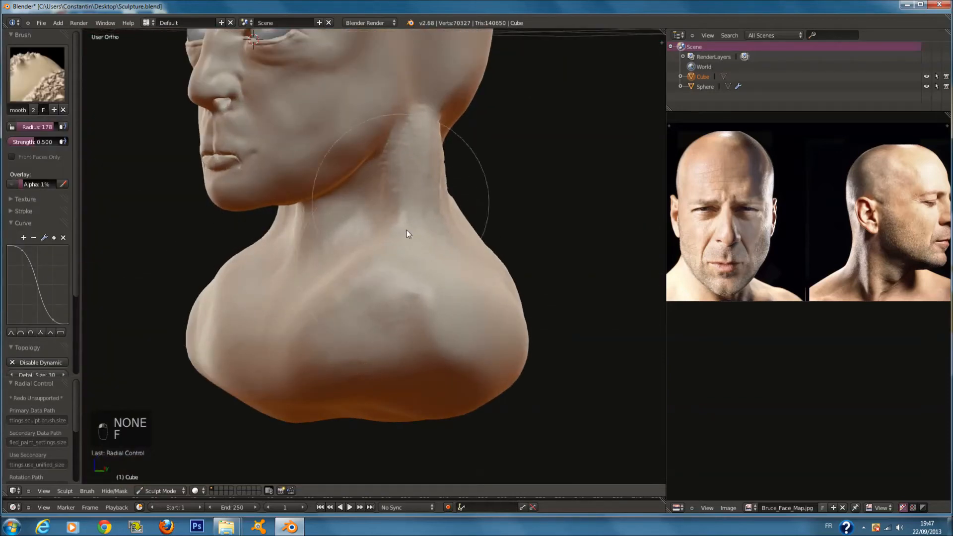
middle_click_drag(432, 150, 477, 171)
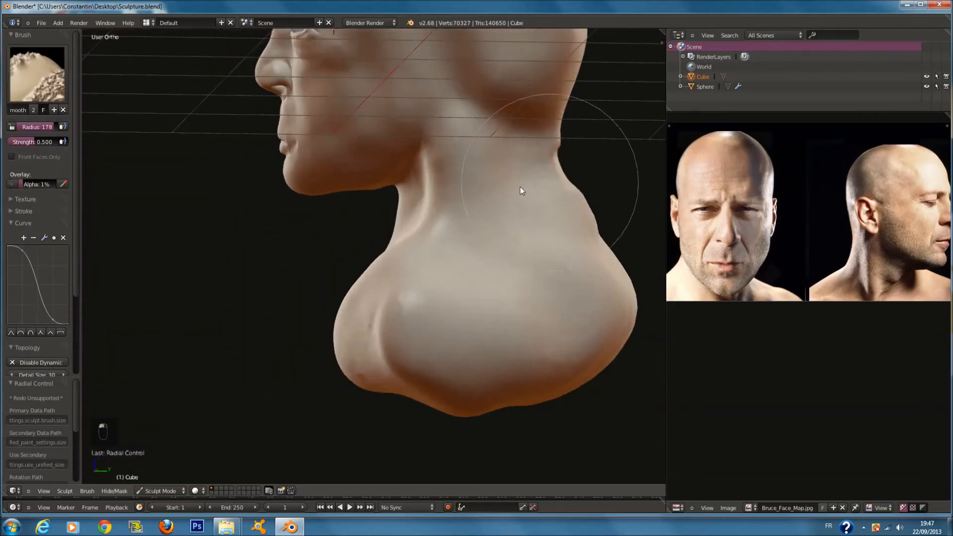
middle_click_drag(549, 187, 526, 260)
mouse_move(431, 168)
middle_mouse_down()
mouse_move(479, 99)
mouse_move(528, 144)
mouse_move(460, 149)
middle_mouse_up()
middle_click_drag(467, 243, 520, 213)
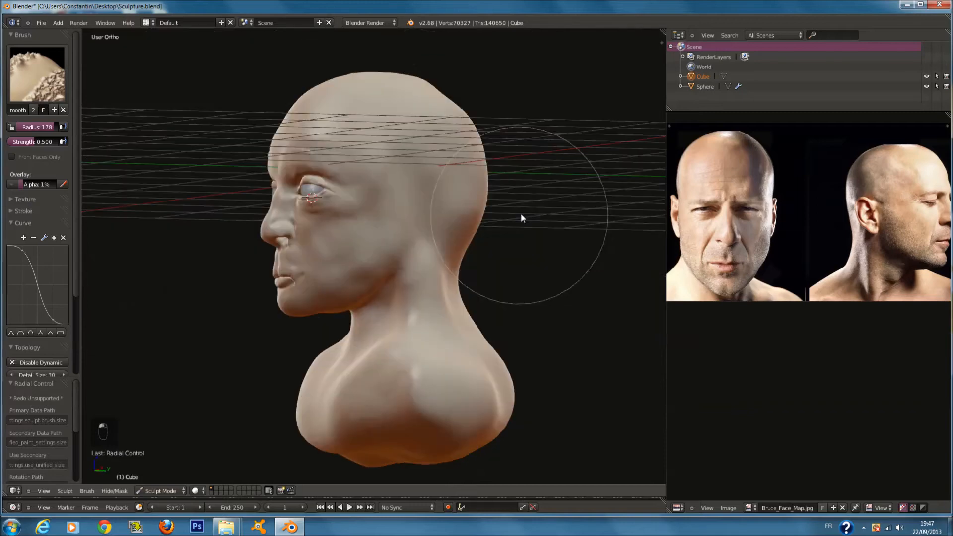
- Adjust the jaw corner and the side of the neck in front view with the Grab brush at radius 200
key("KP_1")
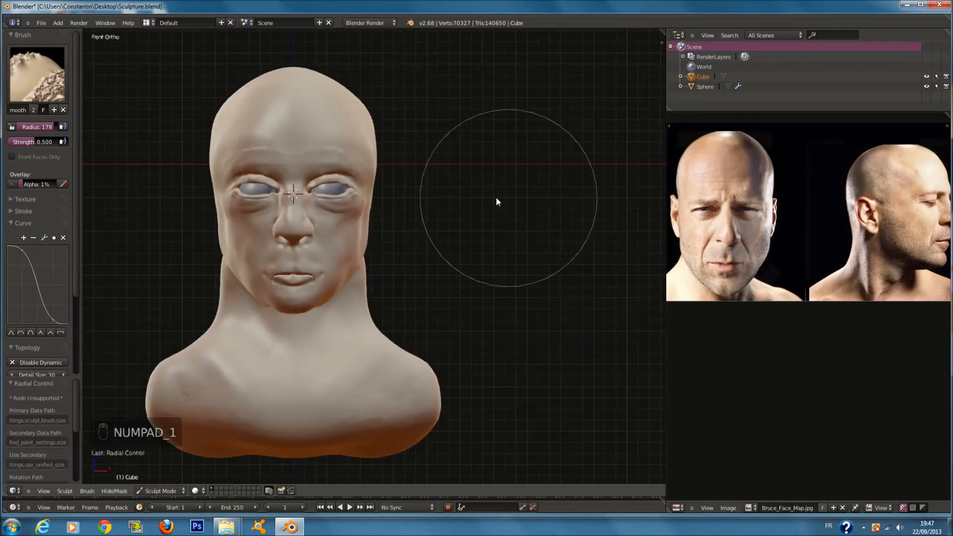
left_click(34, 67)
left_click(320, 128)
scroll(468, 301, "up", 2)
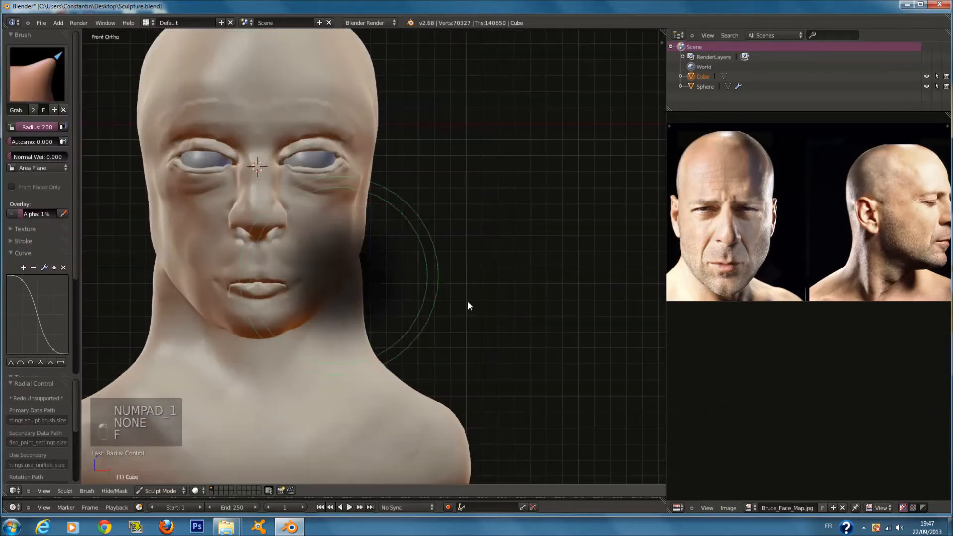
key("f")
key("f")
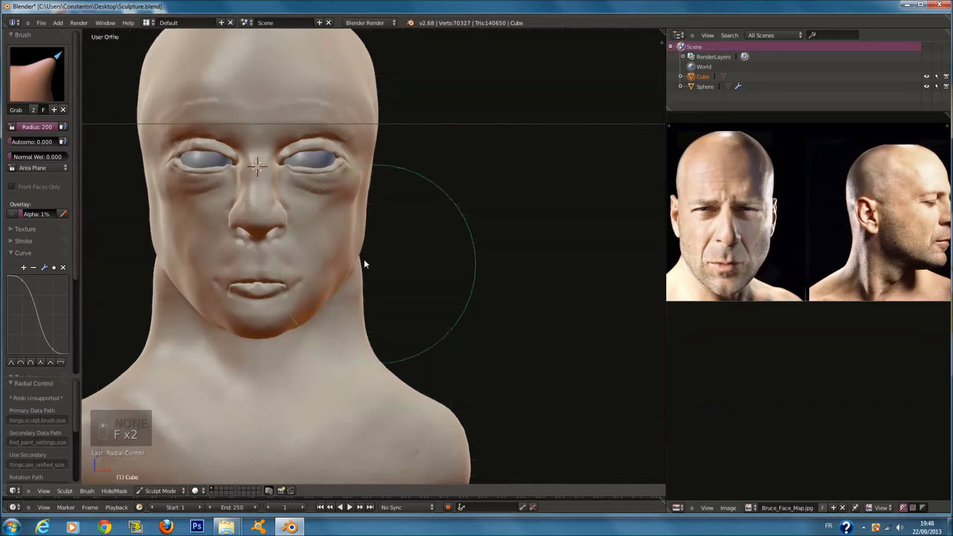
- Refine the jaw and neck contour from a three-quarter view with the Grab brush at radius 200
middle_click_drag(366, 262, 389, 276)
key("f")
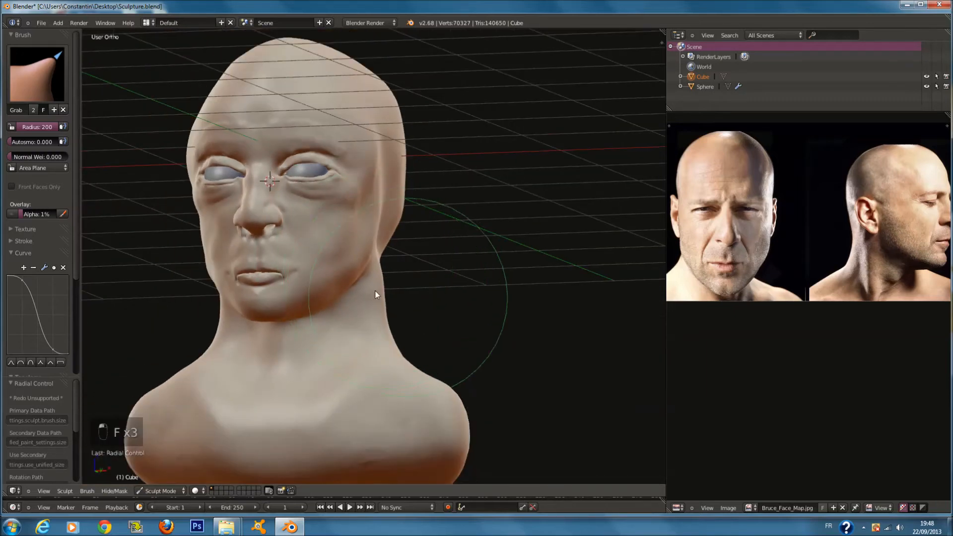
scroll(437, 293, "up", 4)
key("f")
left_click_drag(445, 263, 428, 258)
key("f")
- Reshape the side of the neck just behind the jaw from the back with the Grab brush at radius 200
mouse_move(451, 331)
middle_mouse_down()
mouse_move(431, 341)
mouse_move(389, 329)
mouse_move(406, 232)
mouse_move(337, 231)
middle_mouse_up()
scroll(389, 329, "down", 5)
scroll(377, 184, "up", 3)
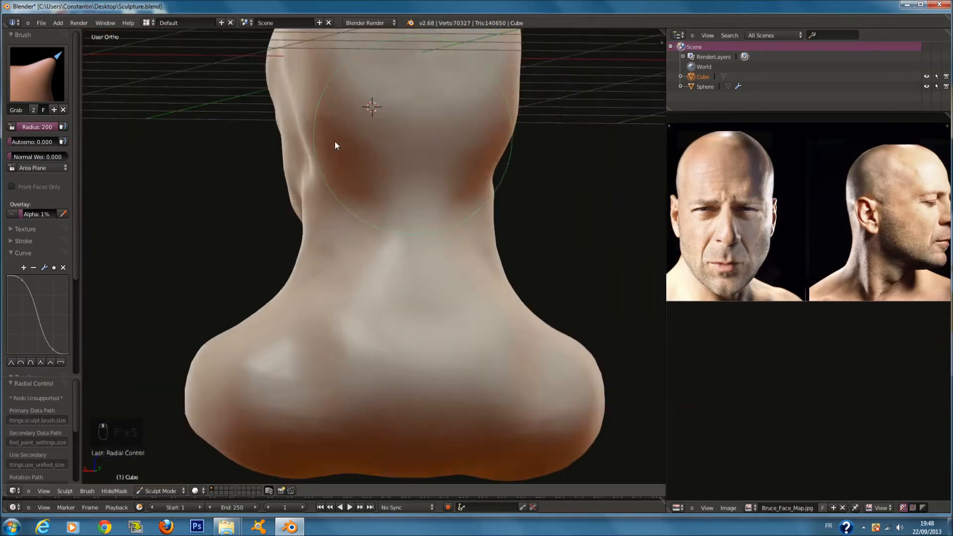
middle_click_drag(415, 139, 372, 164)
scroll(323, 189, "up", 2)
key("f")
left_click(308, 244)
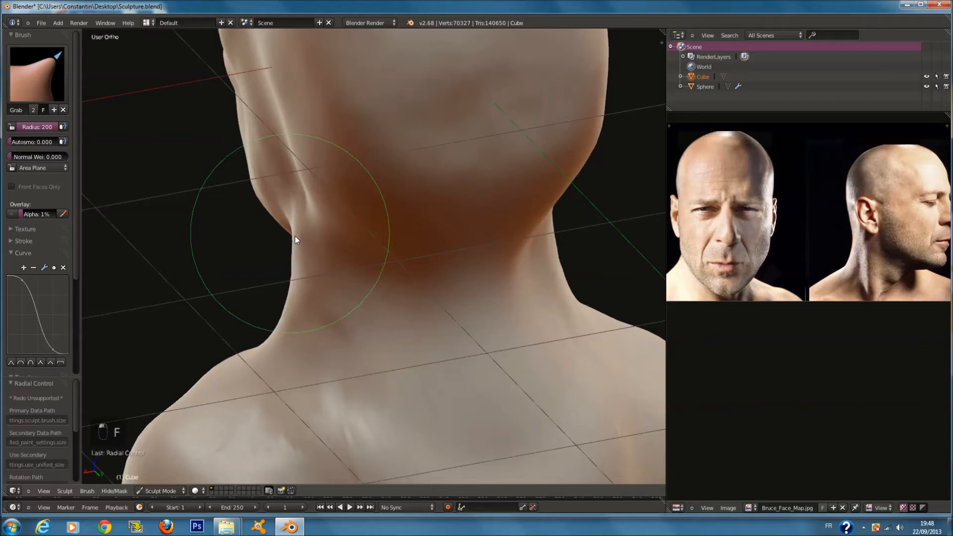
- Build up the trapezius from the back of the neck out to the shoulder with the Clay brush
left_click(37, 74)
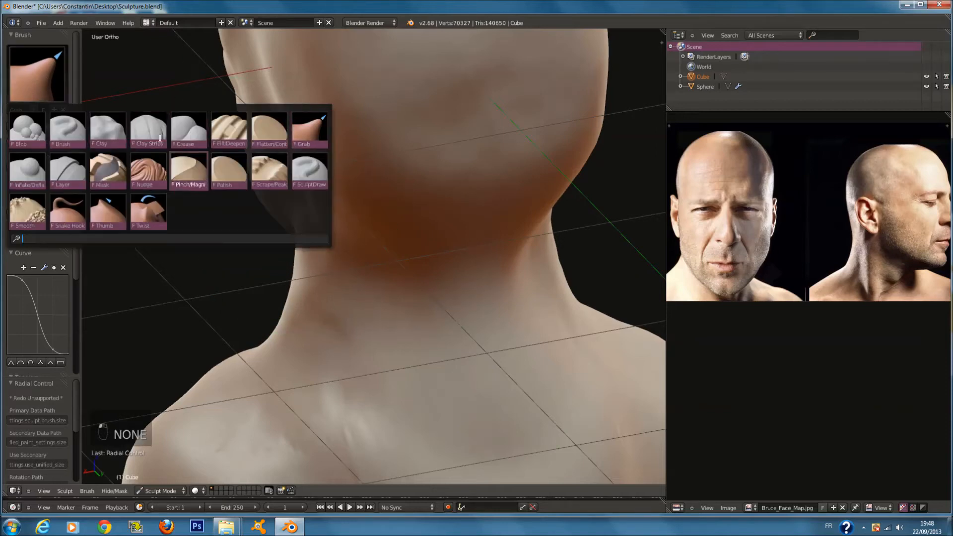
left_click(109, 133)
scroll(287, 304, "down", 1)
scroll(313, 377, "up", 1)
middle_click_drag(312, 383, 312, 293, "shift")
scroll(313, 294, "up", 2)
key("f")
left_click(284, 288)
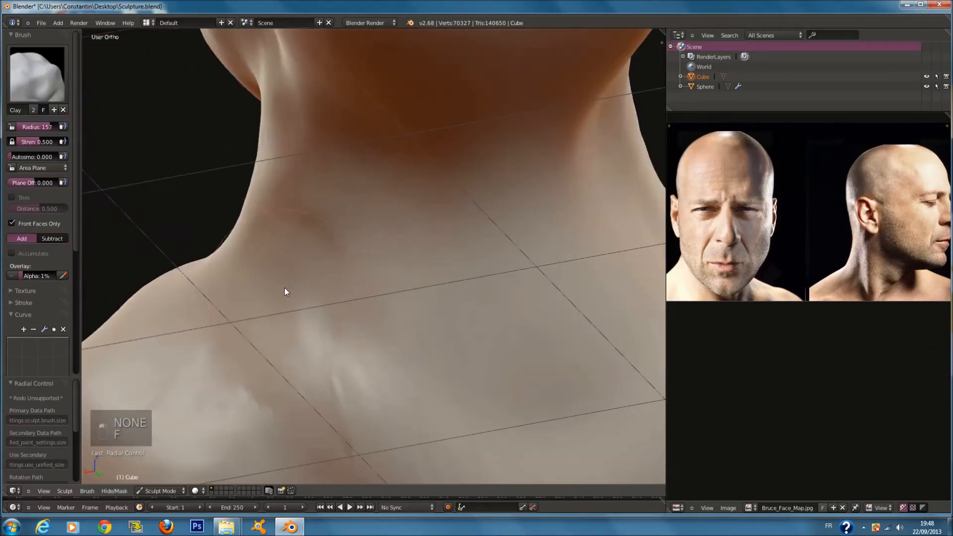
scroll(339, 270, "down", 6, "shift")
scroll(338, 269, "down", 1)
key("f")
left_click(328, 263)
mouse_move(342, 230)
left_mouse_down()
mouse_move(199, 343)
mouse_move(341, 171)
mouse_move(160, 371)
mouse_move(335, 177)
mouse_move(336, 198)
mouse_move(182, 336)
mouse_move(199, 269)
left_mouse_up()
middle_click_drag(199, 278, 260, 308)
- Add volume to the shoulder blades and upper back with Clay brush strokes, varying the brush radius
key("f")
left_click(376, 248)
mouse_move(378, 247)
left_mouse_down()
mouse_move(434, 35)
mouse_move(447, 300)
left_mouse_up()
scroll(447, 300, "down", 2)
middle_click_drag(447, 300, 456, 298)
key("f")
left_click(528, 295)
mouse_move(415, 290)
left_mouse_down()
mouse_move(420, 337)
mouse_move(474, 298)
mouse_move(334, 345)
left_mouse_up()
key("f")
left_click(398, 290)
middle_click_drag(334, 344, 427, 213)
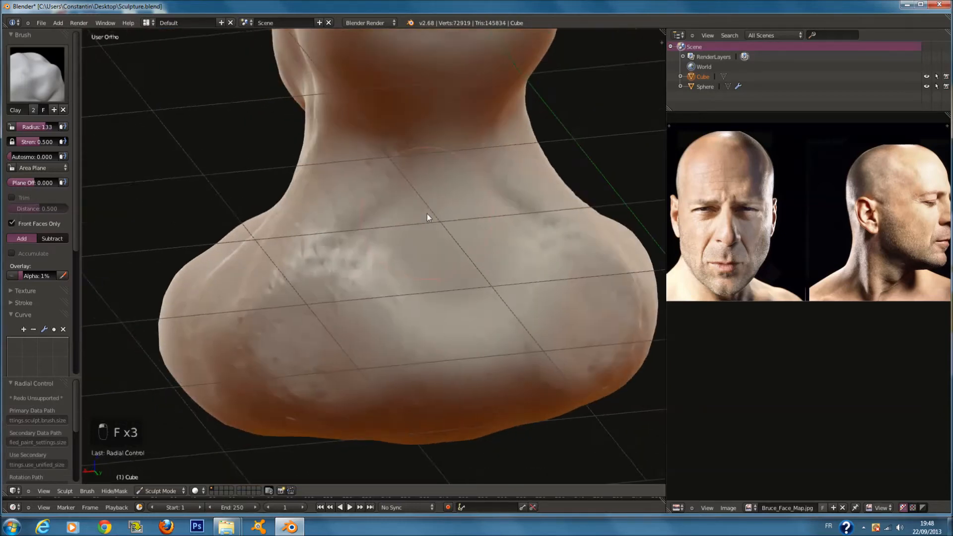
- Add finer clay volume at the nape and across the middle of the upper back
scroll(428, 214, "up", 1)
key("f")
left_click(408, 174)
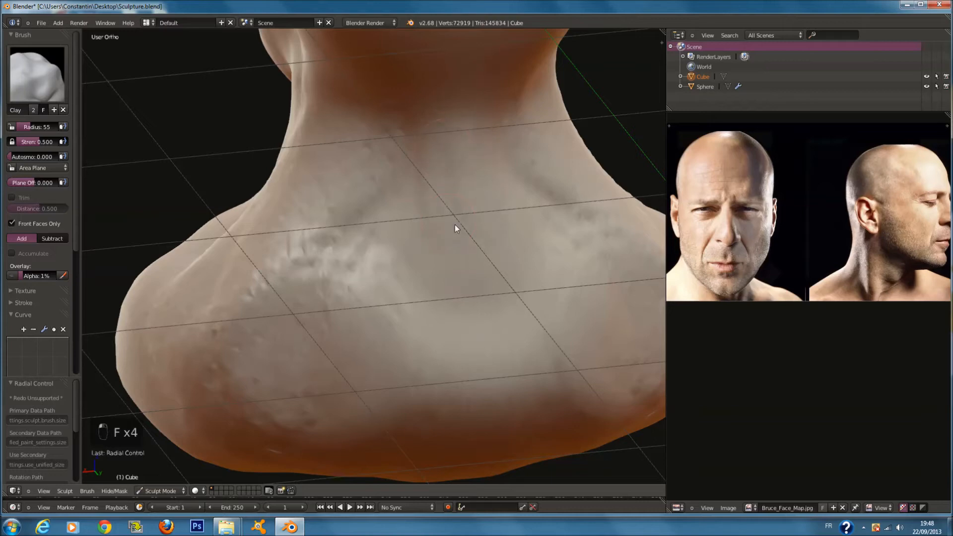
key("f")
left_click(422, 302)
mouse_move(428, 315)
left_mouse_down()
mouse_move(310, 185)
mouse_move(388, 314)
left_mouse_up()
mouse_move(388, 314)
middle_mouse_down()
mouse_move(456, 223)
mouse_move(468, 226)
middle_mouse_up()
- Build up the upper back and the outer side of the shoulder with Clay brush strokes, varying the brush radius
key("f")
left_click(507, 246)
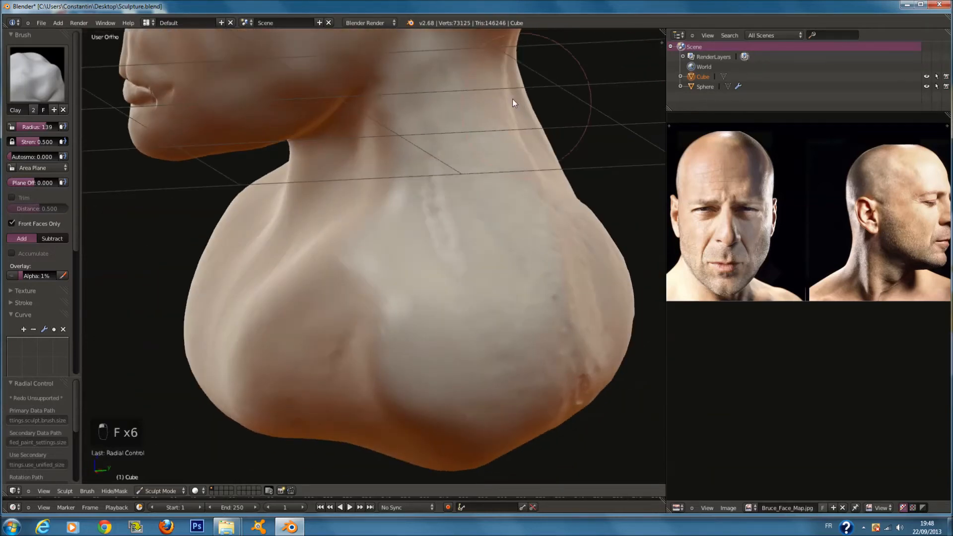
middle_click_drag(451, 305, 452, 259)
key("f")
left_click(374, 287)
left_click_drag(374, 287, 378, 260)
middle_click_drag(378, 260, 490, 259)
key("f")
left_click(400, 266)
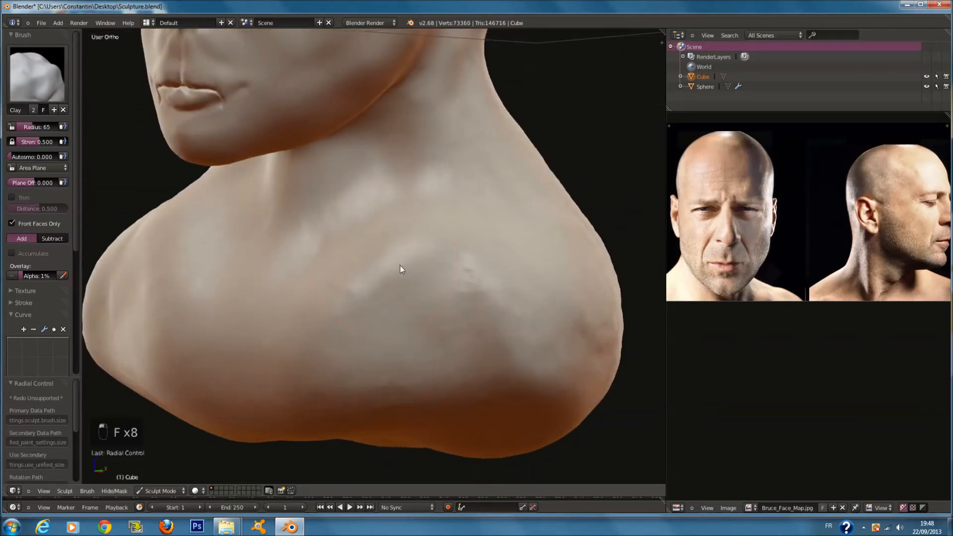
- Add clay volume across the upper chest and the front of the shoulder, varying the brush radius
middle_click_drag(400, 266, 449, 263)
key("f")
left_click(474, 284)
key("f")
left_click(496, 370)
mouse_move(439, 380)
left_mouse_down()
mouse_move(486, 342)
mouse_move(384, 384)
mouse_move(520, 330)
left_mouse_up()
middle_click_drag(520, 330, 509, 339)
key("f")
left_click(513, 326)
scroll(240, 174, "up", 1)
key("f")
left_click(303, 204)
- Build up the collarbone out toward the shoulder with the Clay Strips brush at radius 74 and 69
left_click(40, 71)
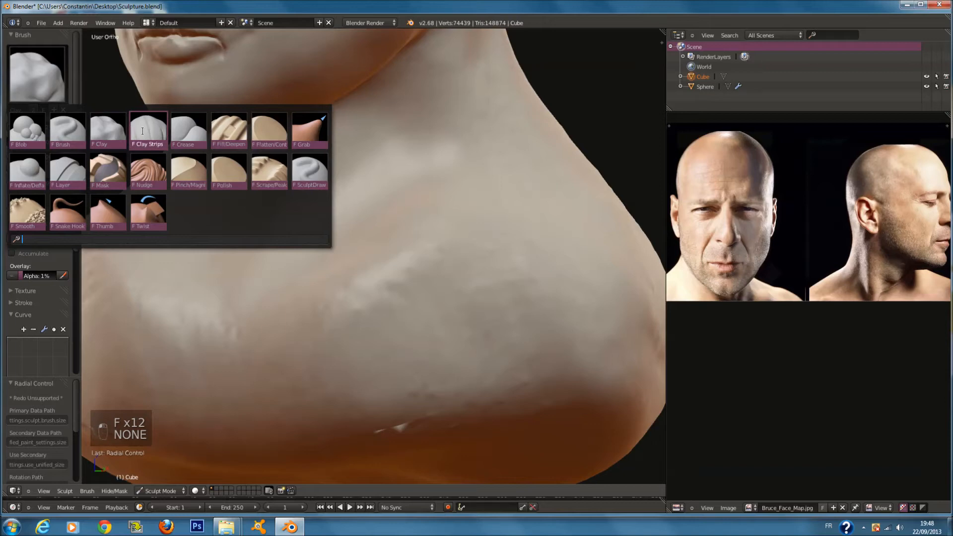
left_click(151, 134)
key("f")
left_click(315, 288)
mouse_move(316, 282)
left_mouse_down()
mouse_move(311, 273)
mouse_move(314, 288)
mouse_move(454, 227)
mouse_move(340, 251)
mouse_move(466, 229)
left_mouse_up()
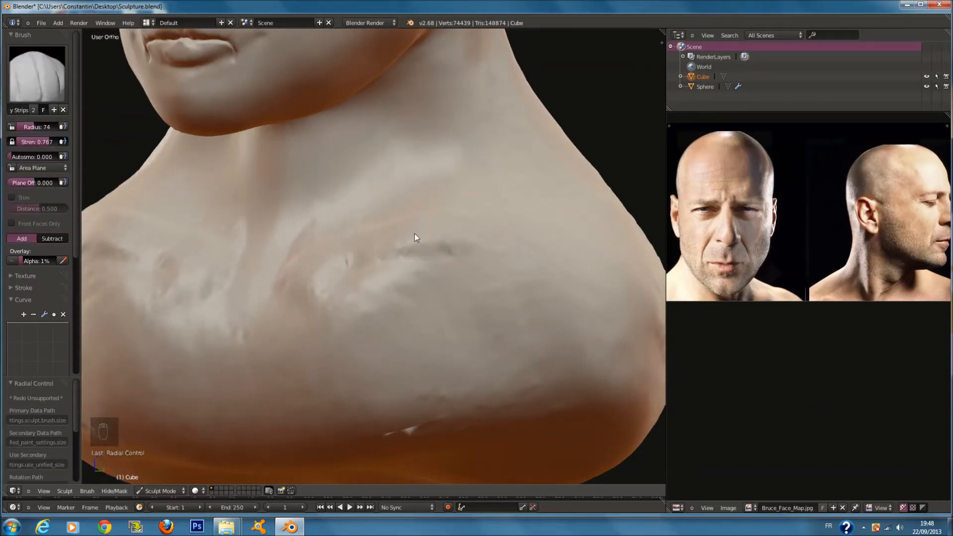
middle_click_drag(467, 230, 420, 282)
key("f")
left_click(413, 283)
mouse_move(370, 297)
left_mouse_down()
mouse_move(317, 305)
mouse_move(487, 257)
left_mouse_up()
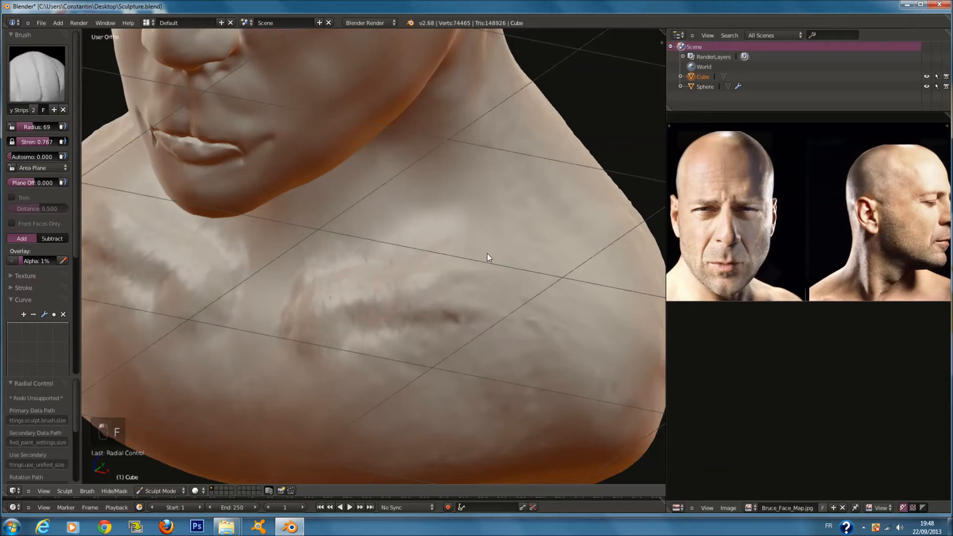
- Smooth the collarbone, upper chest and shoulder surfaces with the Smooth brush at radius 166
left_click(37, 74)
left_click(44, 206)
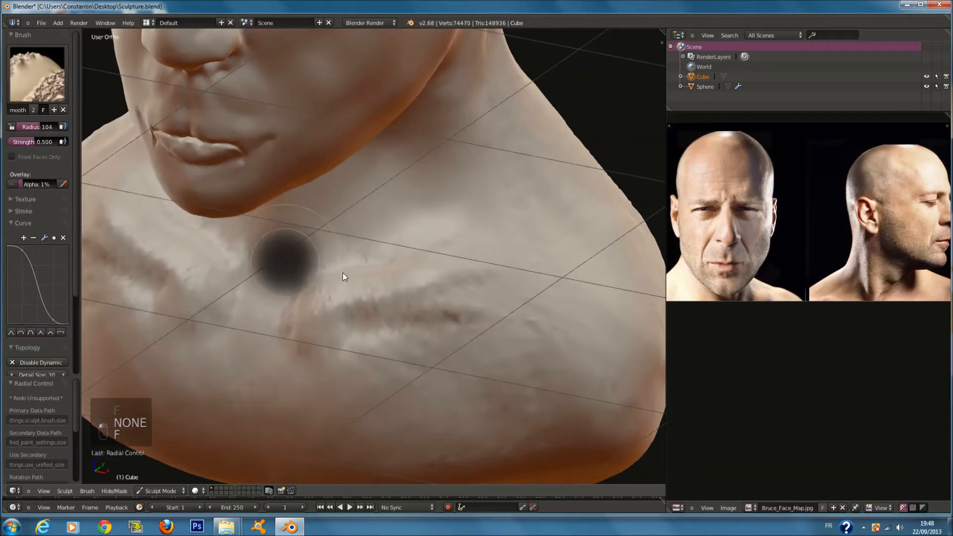
scroll(463, 242, "down", 3)
middle_click_drag(464, 243, 439, 209)
key("f")
left_click(464, 214)
left_click_drag(434, 314, 515, 323)
middle_click_drag(514, 324, 446, 313)
left_click_drag(426, 261, 522, 317)
middle_click_drag(523, 316, 407, 204)
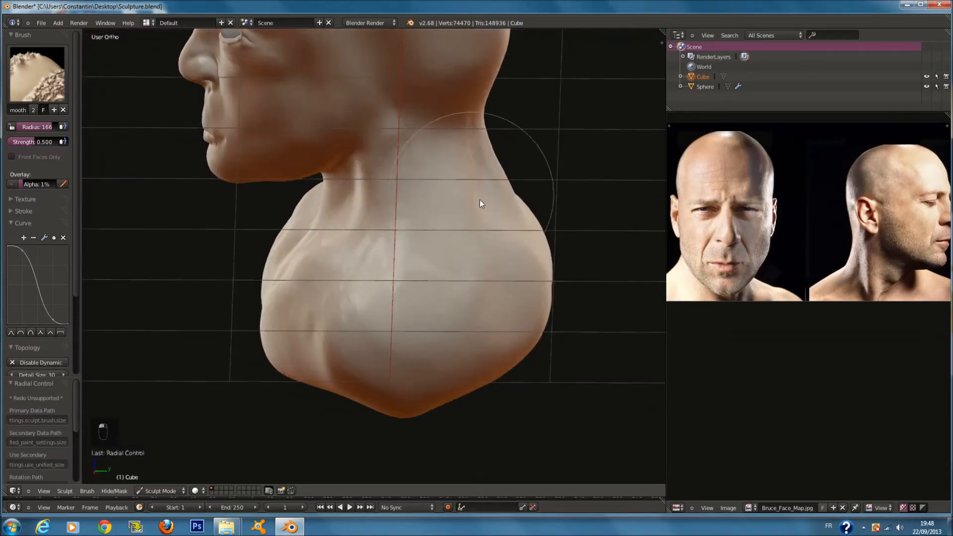
middle_click_drag(479, 199, 469, 256)
mouse_move(529, 355)
middle_mouse_down()
mouse_move(547, 274)
mouse_move(380, 227)
middle_mouse_up()
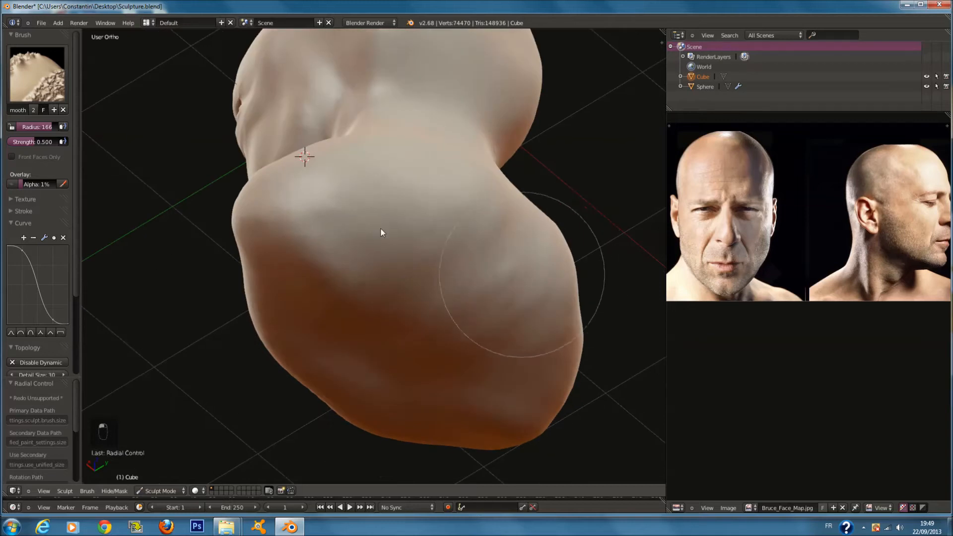
- Flatten the underside of the bust from below with the Flatten/Contrast brush
left_click(34, 85)
left_click(272, 123)
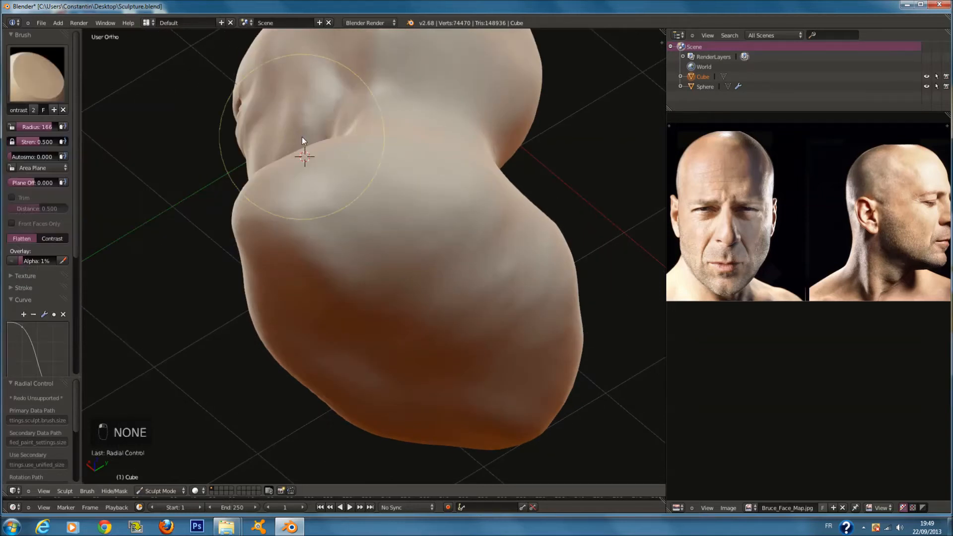
key("ctrl+KP_7")
key("f")
mouse_move(418, 242)
left_mouse_down()
mouse_move(306, 336)
mouse_move(481, 314)
mouse_move(345, 254)
mouse_move(219, 292)
mouse_move(380, 276)
left_mouse_up()
scroll(380, 276, "down", 1)
key("f")
left_click(397, 318)
key("f")
left_click(437, 345)
mouse_move(239, 291)
left_mouse_down()
mouse_move(325, 341)
mouse_move(421, 271)
mouse_move(328, 268)
mouse_move(410, 279)
mouse_move(368, 319)
left_mouse_up()
- Flatten the outer side of the shoulder from the right view with the Flatten/Contrast brush
mouse_move(369, 319)
middle_mouse_down()
mouse_move(234, 378)
mouse_move(282, 395)
mouse_move(403, 274)
mouse_move(395, 287)
middle_mouse_up()
key("KP_1")
key("KP_3")
mouse_move(389, 290)
left_mouse_down()
mouse_move(364, 278)
mouse_move(427, 298)
left_mouse_up()
mouse_move(427, 298)
middle_mouse_down()
mouse_move(341, 279)
mouse_move(354, 259)
middle_mouse_up()
middle_click_drag(470, 279, 477, 258)
mouse_move(455, 204)
middle_mouse_down()
mouse_move(383, 205)
mouse_move(475, 202)
mouse_move(104, 115)
mouse_move(458, 317)
middle_mouse_up()
- Soften the chest and shoulders with the Smooth brush at radius 165, and save the file
left_click(30, 84)
left_click(24, 91)
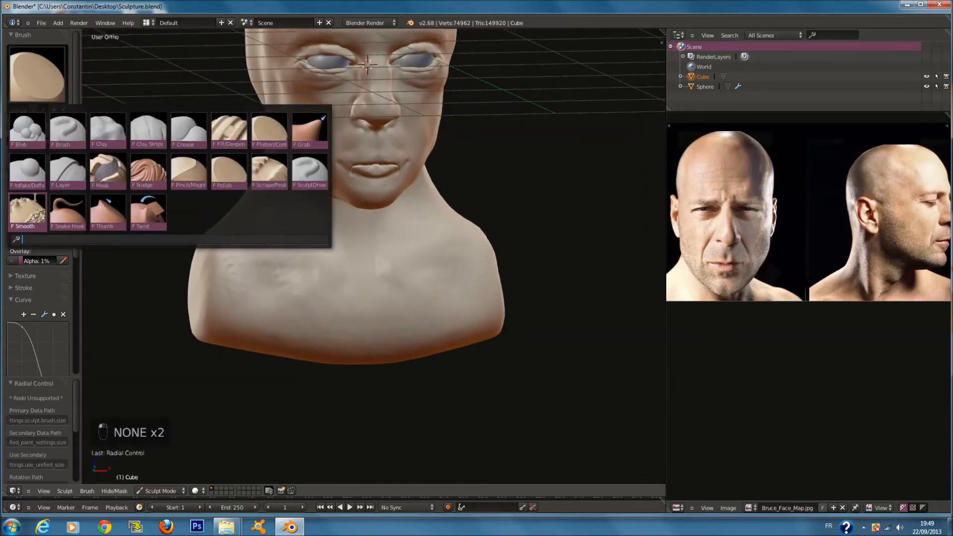
left_click(26, 213)
middle_click_drag(403, 211, 359, 208)
scroll(359, 207, "up", 2)
key("f")
left_click(331, 258)
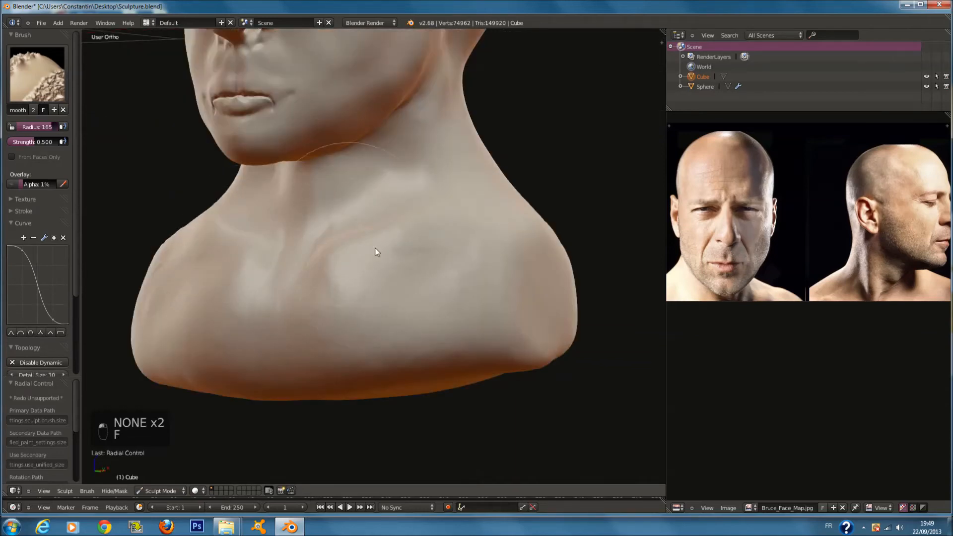
middle_click_drag(374, 248, 390, 261)
middle_click_drag(479, 232, 408, 284)
mouse_move(407, 284)
left_mouse_down()
mouse_move(484, 317)
mouse_move(506, 301)
left_mouse_up()
mouse_move(505, 301)
middle_mouse_down()
mouse_move(431, 292)
mouse_move(501, 290)
middle_mouse_up()
key("ctrl+s")
left_click(501, 290)
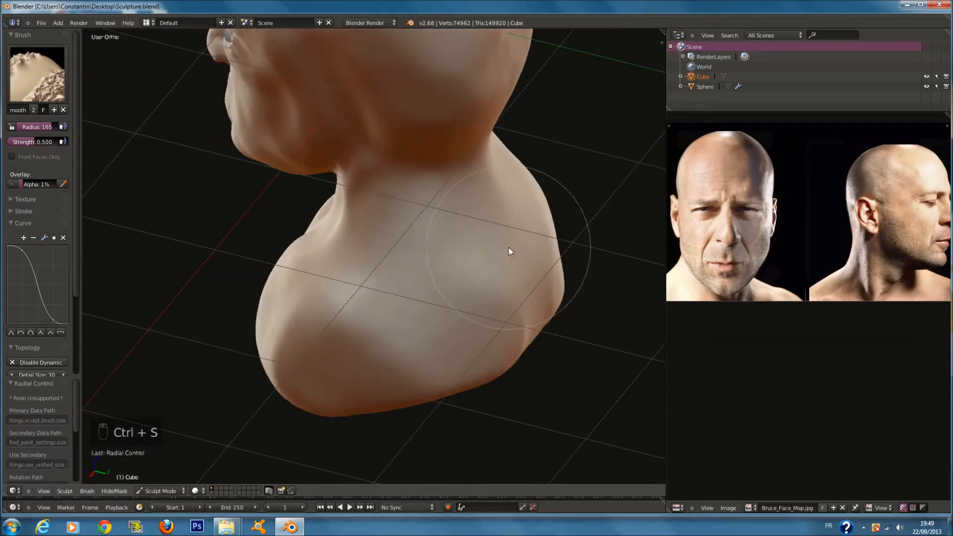
- Pull the corners of the mouth slightly outward from the front view with the Grab brush at radius 200
key("KP_1")
key("KP_3")
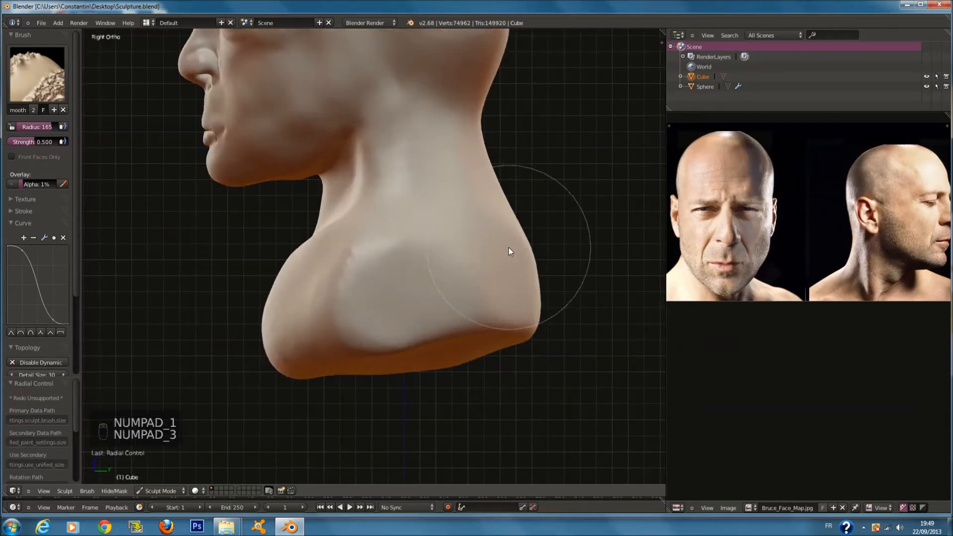
key("KP_1")
scroll(414, 176, "up", 5)
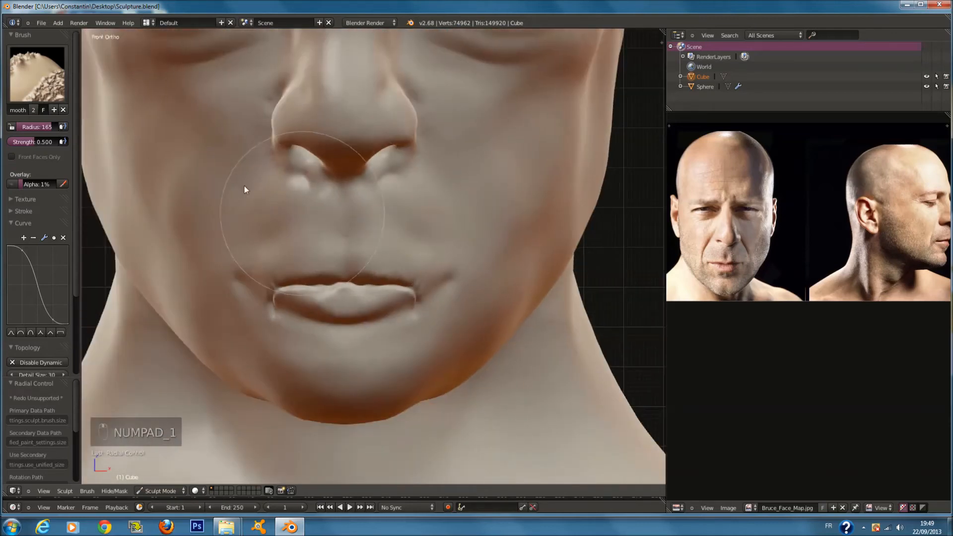
left_click(30, 72)
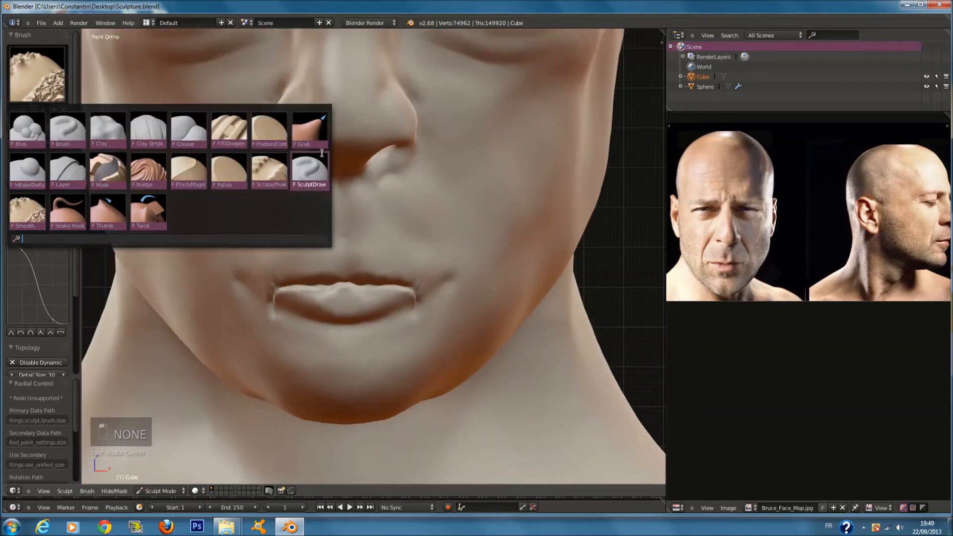
left_click(310, 129)
key("f")
left_click_drag(419, 292, 426, 293)
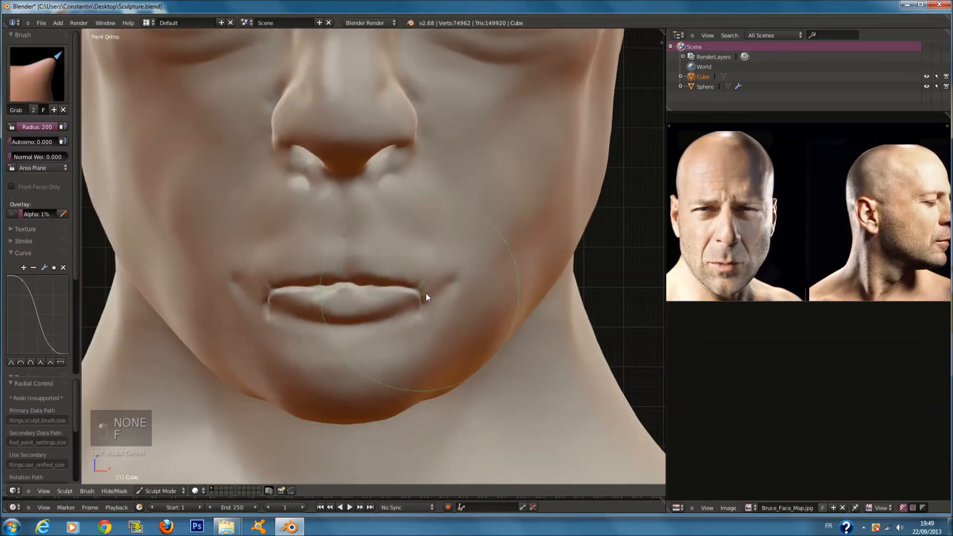
- Refine the mouth shape from a three-quarter view with the Grab brush
key("f")
middle_click_drag(404, 265, 361, 278)
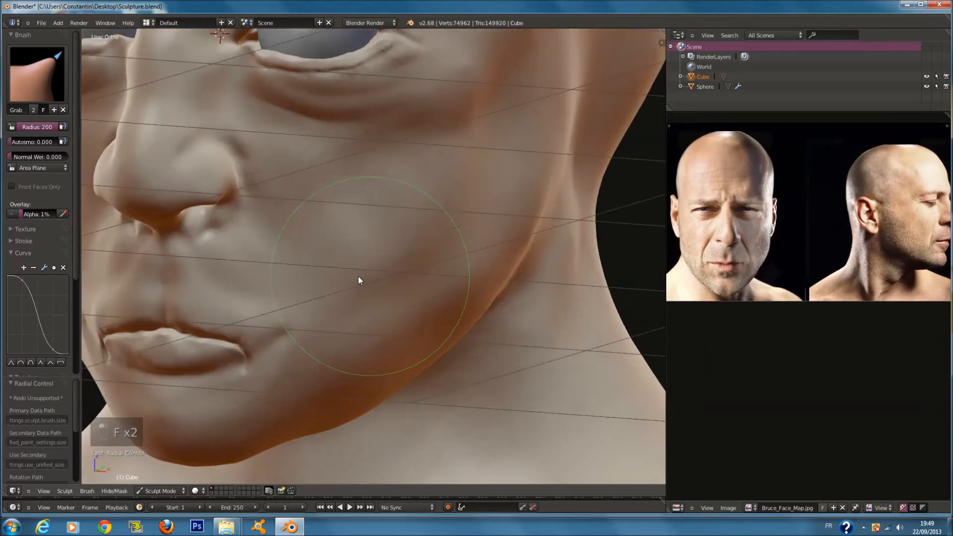
key("f")
left_click(204, 284)
mouse_move(205, 284)
middle_mouse_down()
mouse_move(162, 296)
mouse_move(208, 295)
middle_mouse_up()
key("f")
left_click(182, 304)
key("f")
left_click(198, 295)
- Try to reposition the corner of the lips close up with the Grab brush, and undo the last change
middle_click_drag(279, 261, 282, 271)
scroll(282, 275, "up", 3)
key("f")
left_click(297, 304)
key("f")
left_click(356, 294)
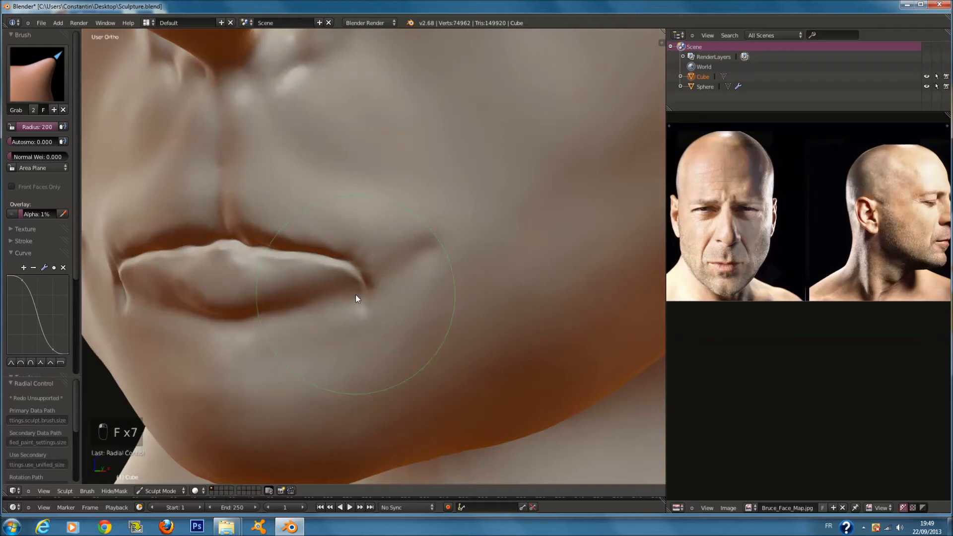
key("ctrl+z")
- Pull the corner of the mouth back toward the cheek from the side with the Grab brush at radius 200
key("f")
left_click(413, 321)
middle_click_drag(413, 321, 298, 321)
scroll(326, 350, "down", 5)
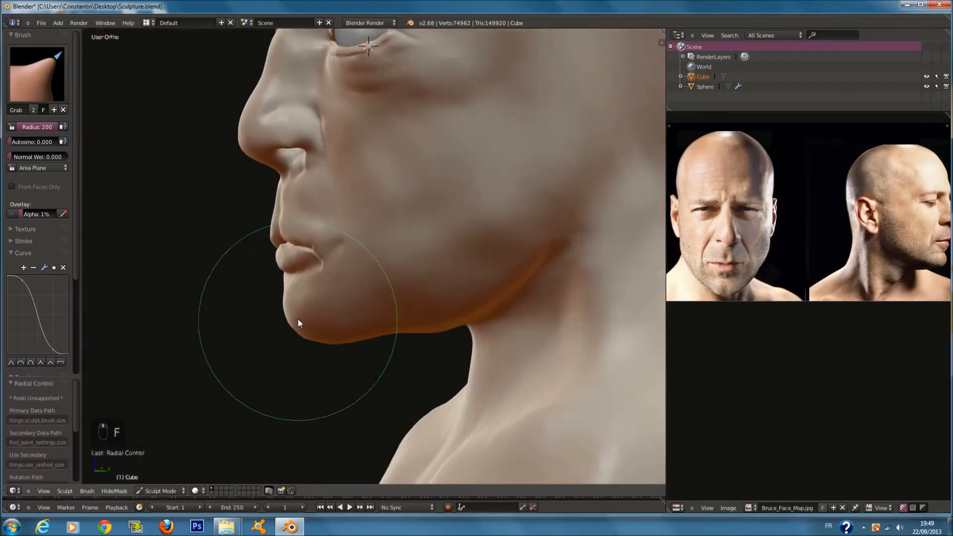
scroll(319, 258, "up", 4)
mouse_move(319, 257)
middle_mouse_down()
mouse_move(322, 277)
mouse_move(285, 315)
middle_mouse_up()
scroll(281, 316, "up", 4)
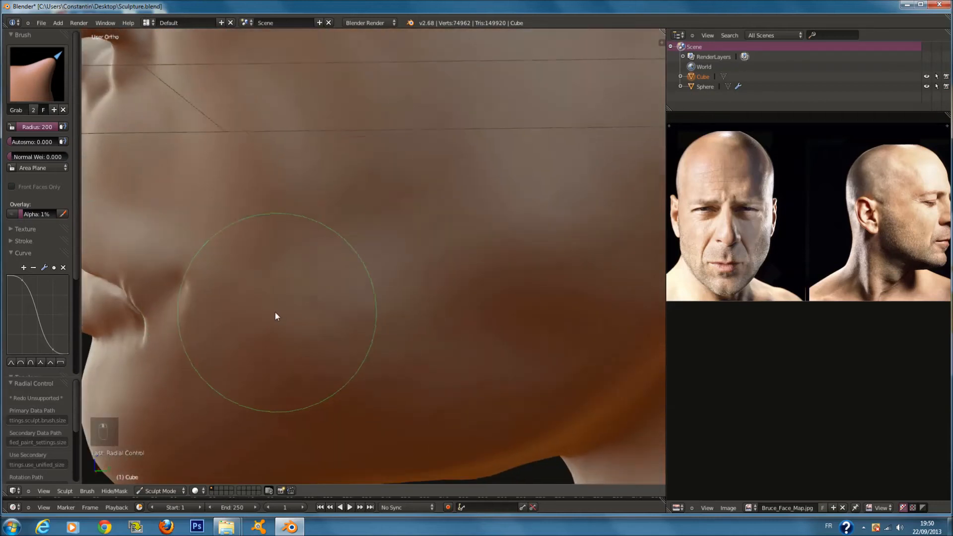
left_click_drag(125, 295, 163, 298)
middle_click_drag(163, 298, 222, 278)
key("f")
left_click(261, 291)
scroll(261, 291, "down", 3)
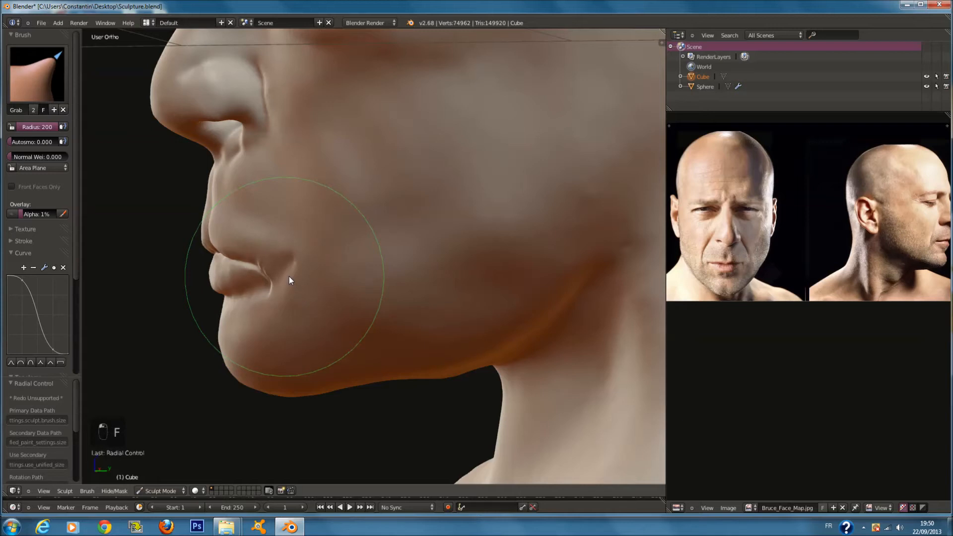
- Adjust the middle of the upper lip from a three-quarter view with the Grab brush, reducing its radius to 150
middle_click_drag(278, 294, 392, 298)
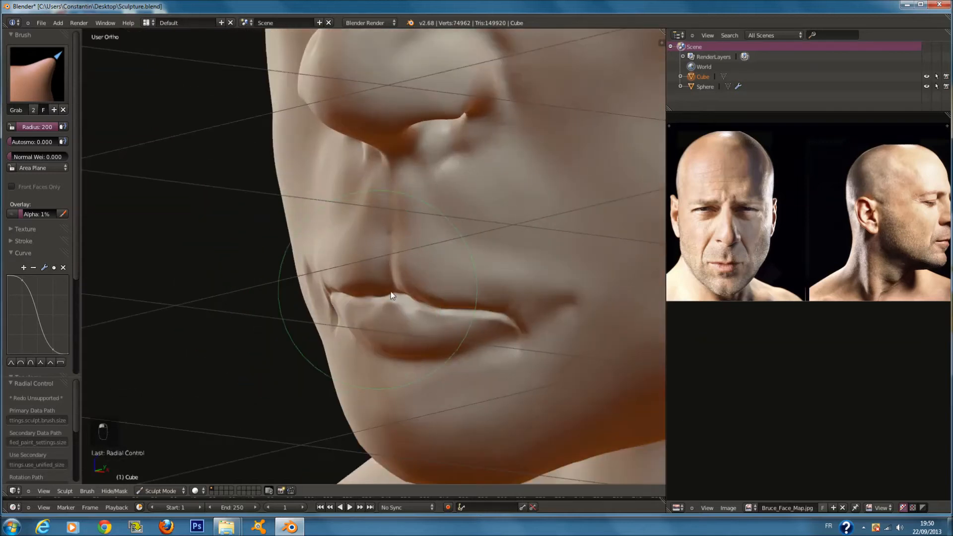
key("f")
left_click(388, 294)
key("f")
left_click(431, 258)
key("f")
middle_click_drag(428, 251, 461, 252)
left_click(402, 250)
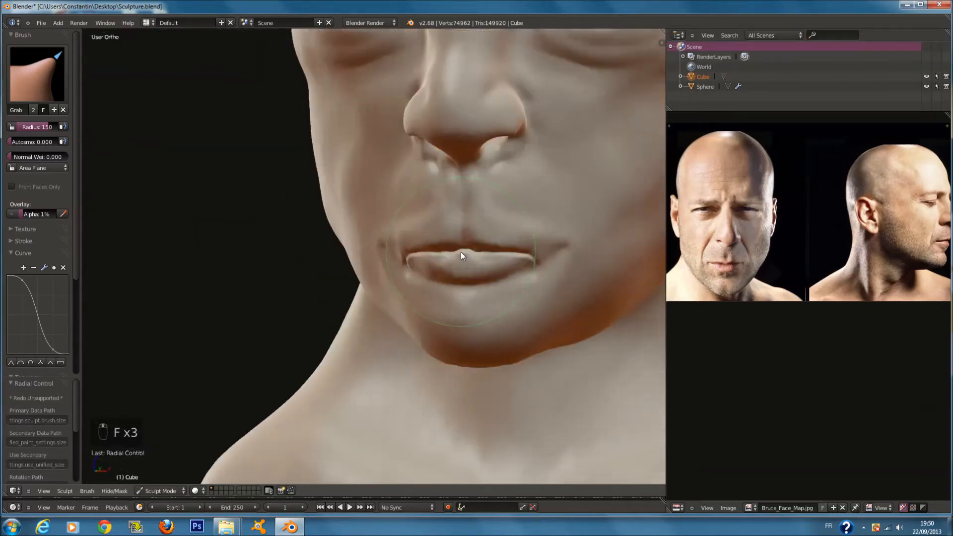
- Move the corners of the mouth slightly outward and up from the front view with the Grab brush at radius 200
key("KP_0")
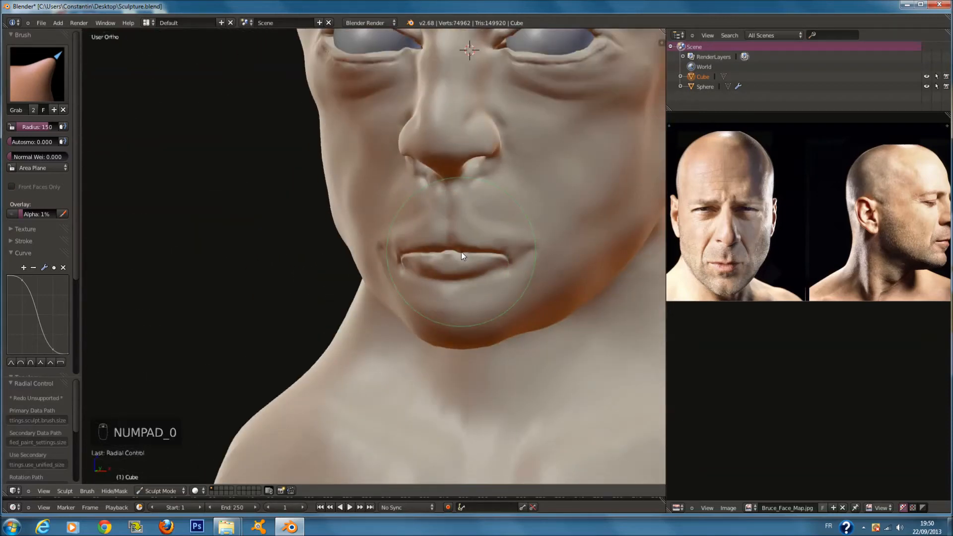
key("KP_1")
scroll(462, 253, "up", 5, "shift")
scroll(461, 252, "up", 4, "ctrl")
key("f")
left_click(496, 300)
key("f")
left_click(506, 334)
left_click_drag(488, 333, 493, 329)
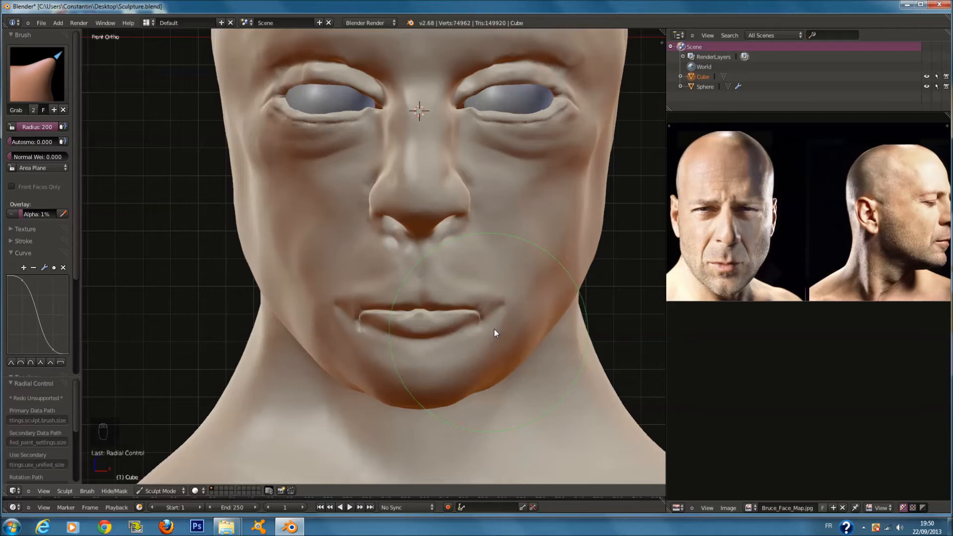
- Nudge the centre of the lips slightly down from the front view with the Grab brush
scroll(483, 325, "down", 2)
key("f")
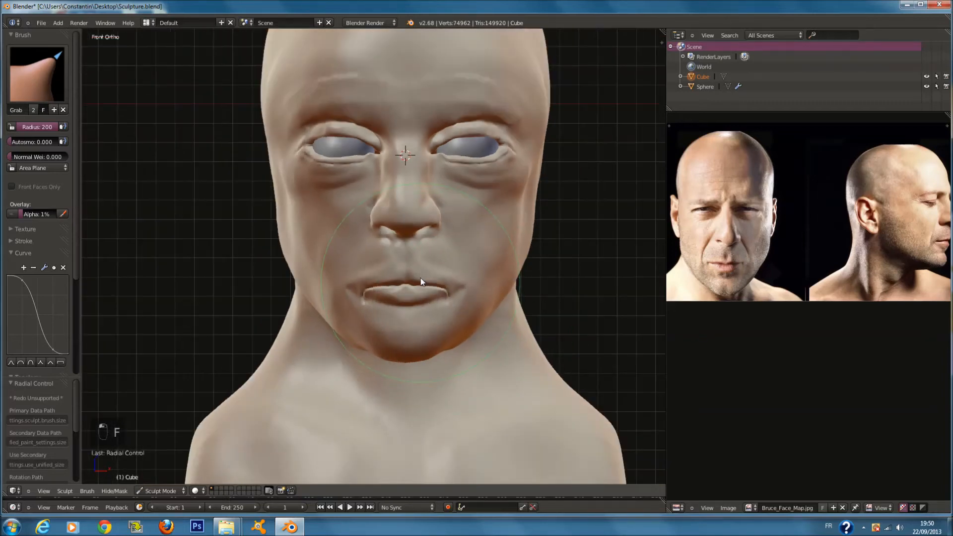
left_click_drag(421, 279, 422, 282)
key("f")
left_click(437, 284)
scroll(442, 285, "up", 3)
key("f")
left_click(428, 240)
key("f")
left_click(501, 306)
- Raise the mouth corner, lower lip and upper lip slightly from a three-quarter view with the Grab brush
middle_click_drag(500, 306, 490, 302)
key("f")
left_click(497, 304)
left_click_drag(470, 298, 473, 289)
left_click_drag(402, 304, 401, 302)
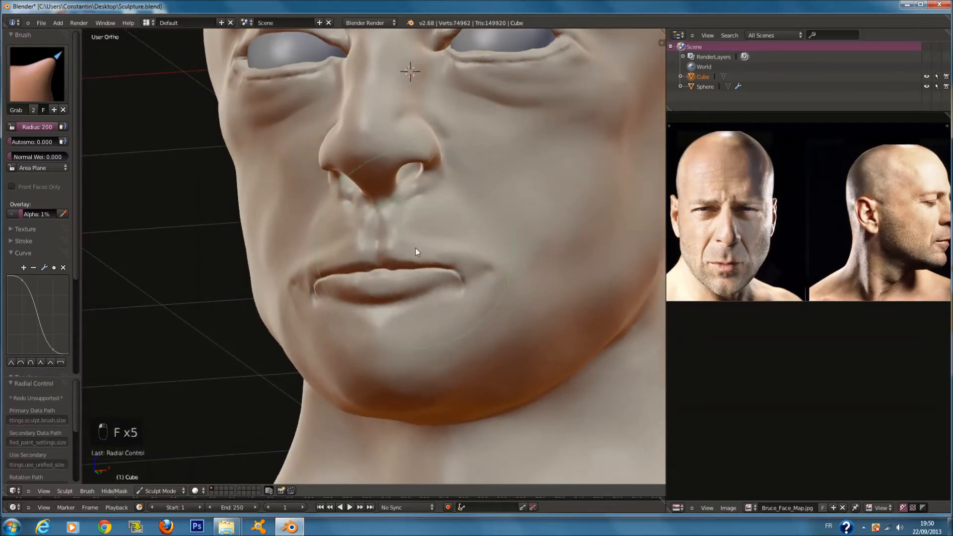
left_click_drag(415, 249, 415, 245)
left_click_drag(469, 281, 462, 277)
- Select the Clay Strips brush and show the head in the orthographic side view
mouse_move(463, 277)
middle_mouse_down()
mouse_move(464, 307)
mouse_move(347, 297)
middle_mouse_up()
scroll(346, 296, "down", 3)
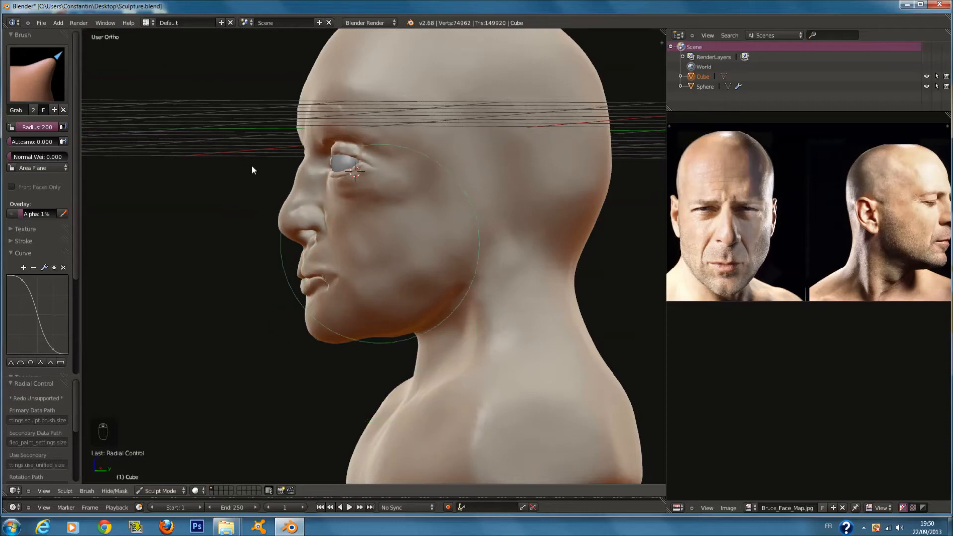
left_click(11, 83)
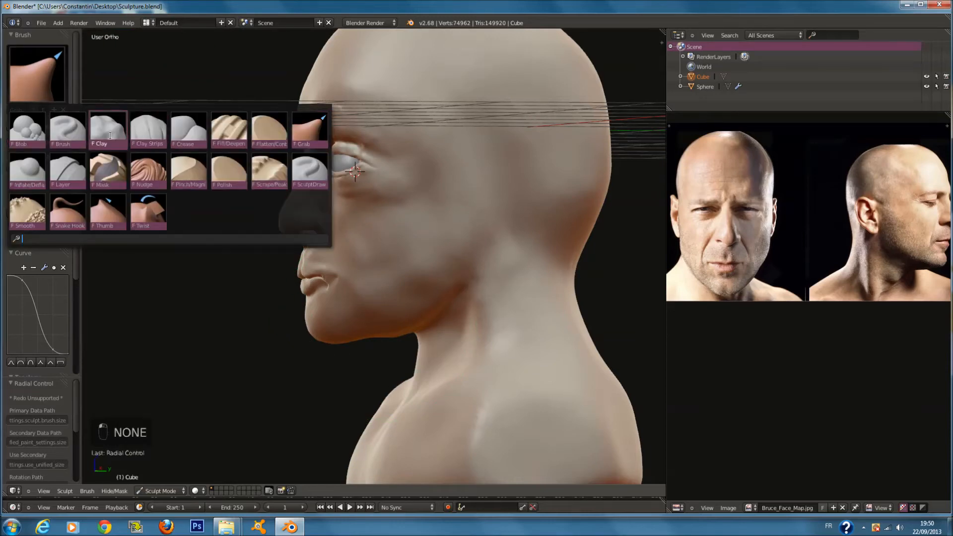
left_click(139, 141)
middle_click_drag(400, 240, 368, 245)
key("KP_1")
key("KP_3")
key("KP_3")
key("KP_3")
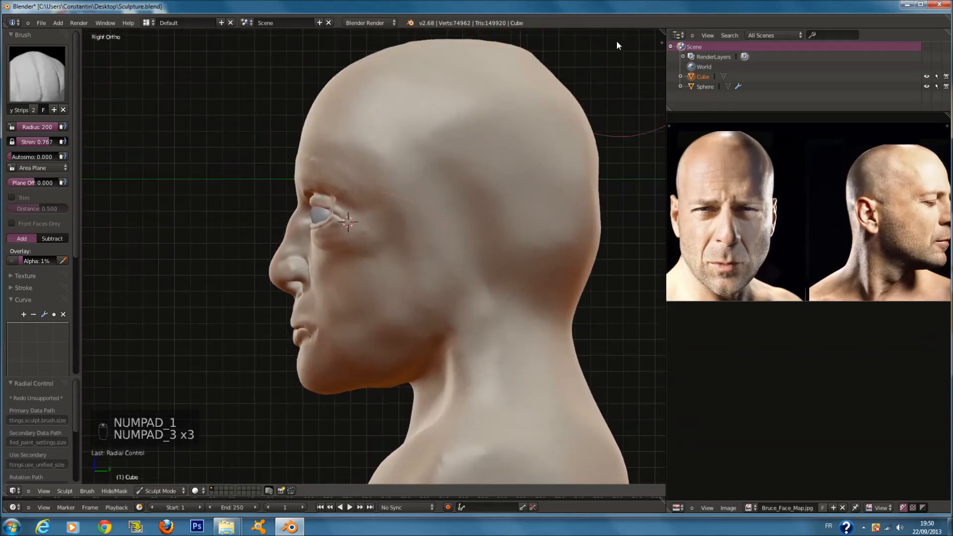
- Reduce the Clay Strips radius to 78 and enlarge the ear in the profile reference photo
scroll(562, 136, "up", 1)
middle_click_drag(561, 136, 496, 149, "shift")
scroll(494, 146, "up", 3)
key("f")
left_click(422, 143)
scroll(742, 260, "up", 3)
mouse_move(742, 260)
middle_mouse_down()
mouse_move(808, 284)
mouse_move(766, 309)
mouse_move(762, 330)
middle_mouse_up()
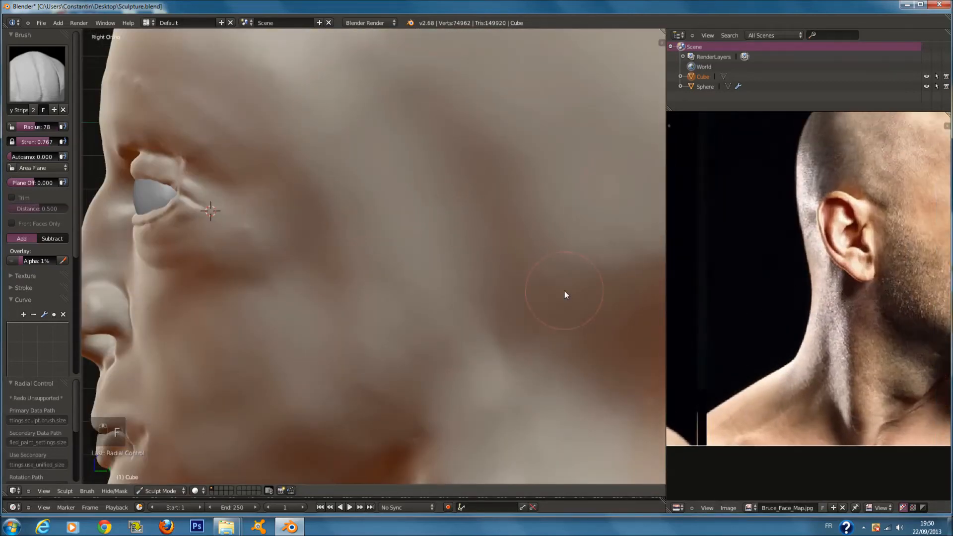
- View the head from its opposite side, facing the same way as the profile photo, and reduce the Clay Strips radius to 62
key("ctrl+KP_1")
key("ctrl+KP_3")
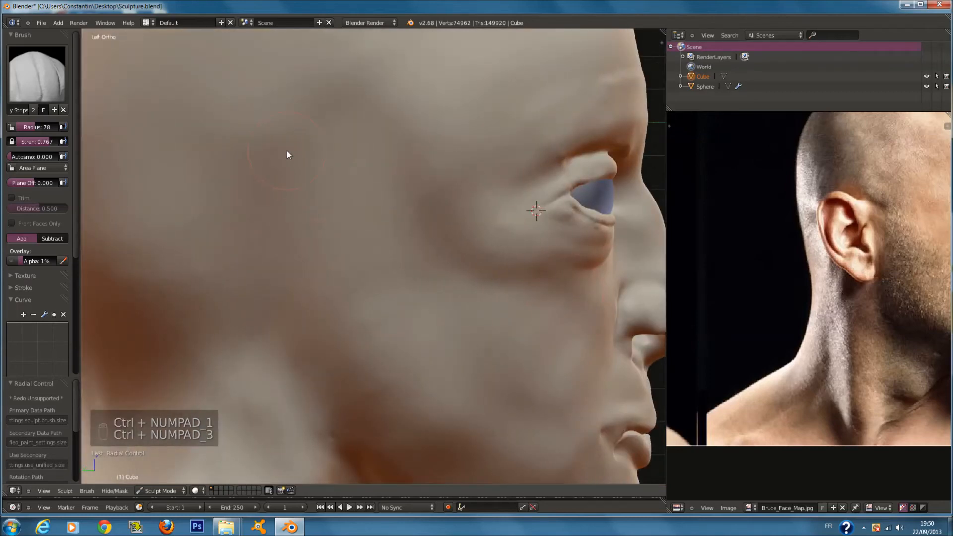
scroll(323, 169, "down", 3)
scroll(362, 213, "up", 3)
key("f")
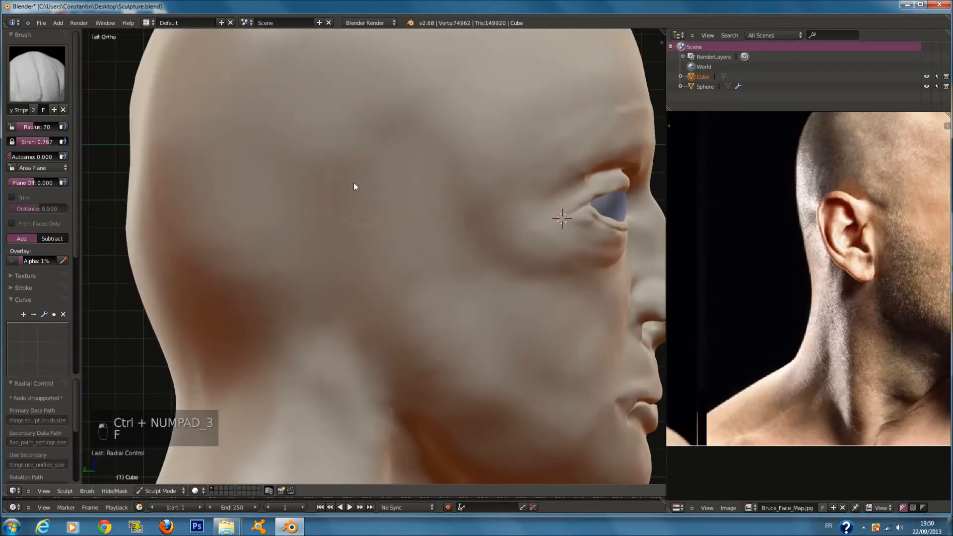
key("f")
scroll(344, 210, "up", 1)
key("f")
- Try to outline the ear on the side of the head with Clay Strips at radius 62
mouse_move(415, 168)
left_mouse_down()
mouse_move(376, 191)
mouse_move(378, 234)
left_mouse_up()
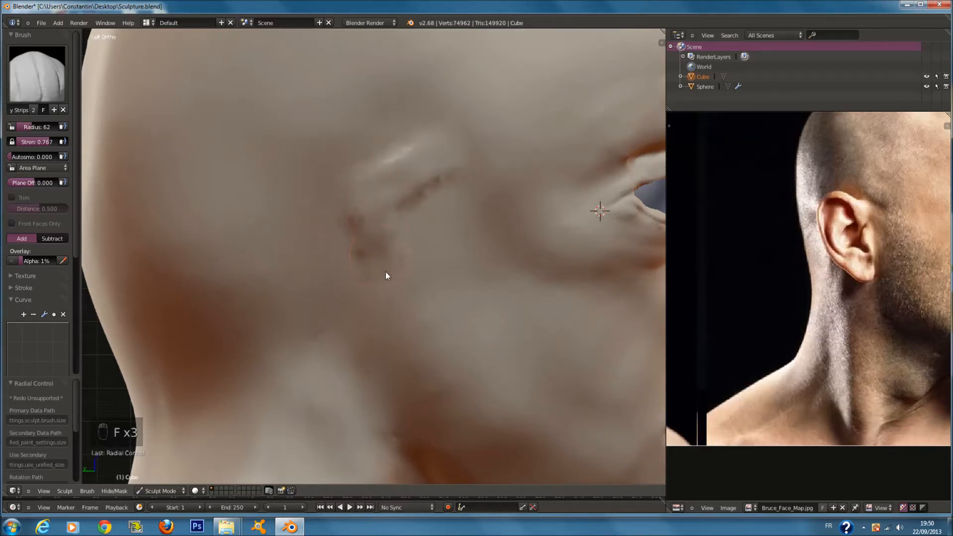
left_click_drag(377, 330, 318, 278)
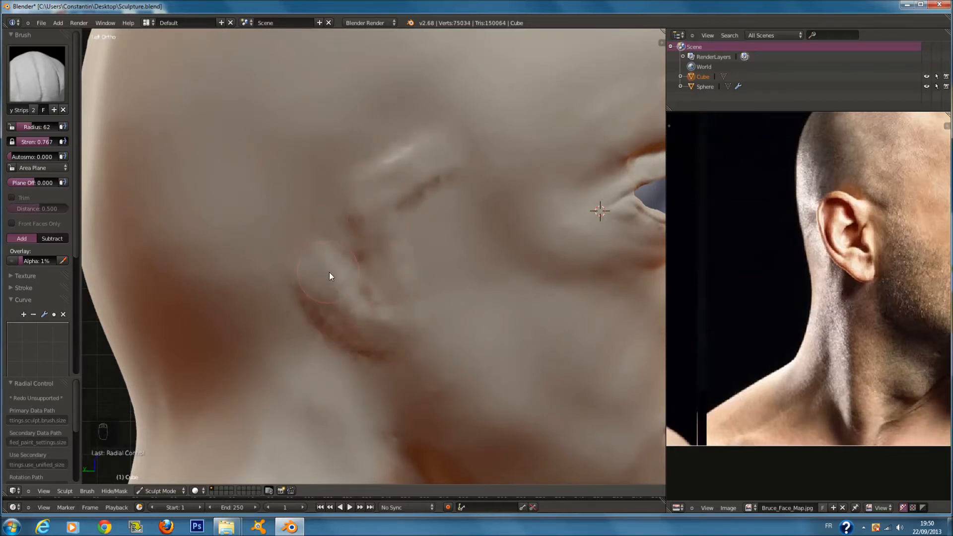
key("ctrl+z")
key("ctrl+z")
key("ctrl+z")
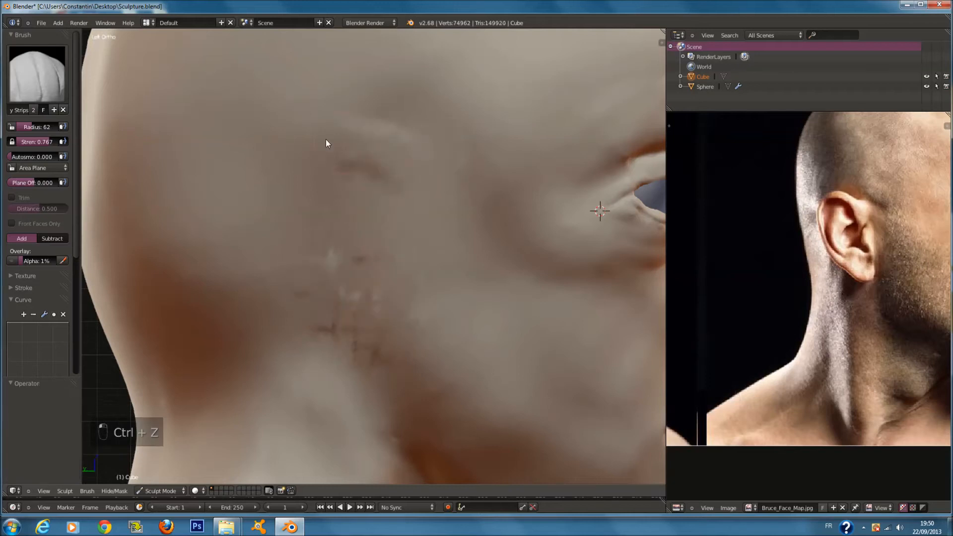
- Block out the ear's rough shape on the side of the head with Clay Strips, centring the profile photo for comparison
mouse_move(370, 253)
left_mouse_down()
mouse_move(321, 151)
mouse_move(371, 326)
left_mouse_up()
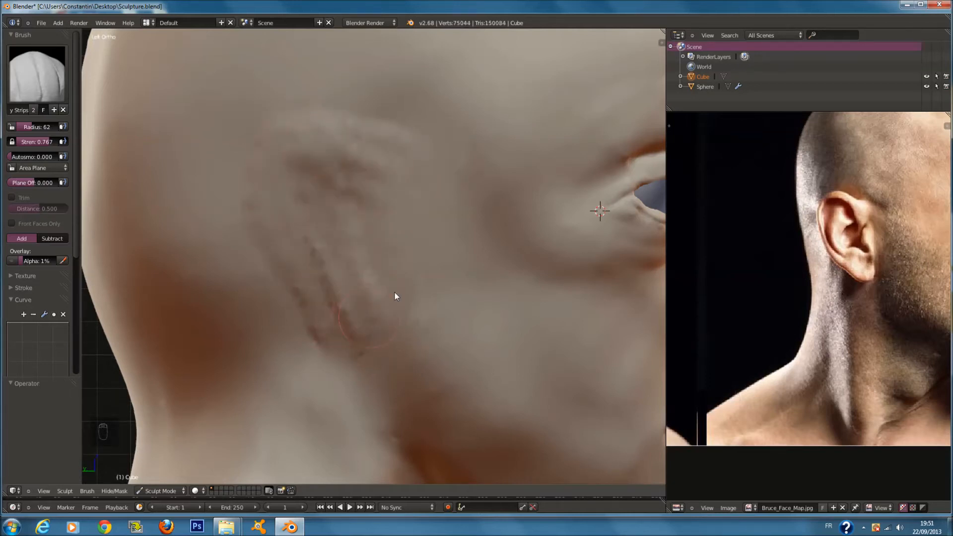
key("f")
left_click(373, 170)
middle_click_drag(835, 204, 743, 211)
scroll(485, 155, "down", 1)
scroll(430, 164, "up", 2, "ctrl")
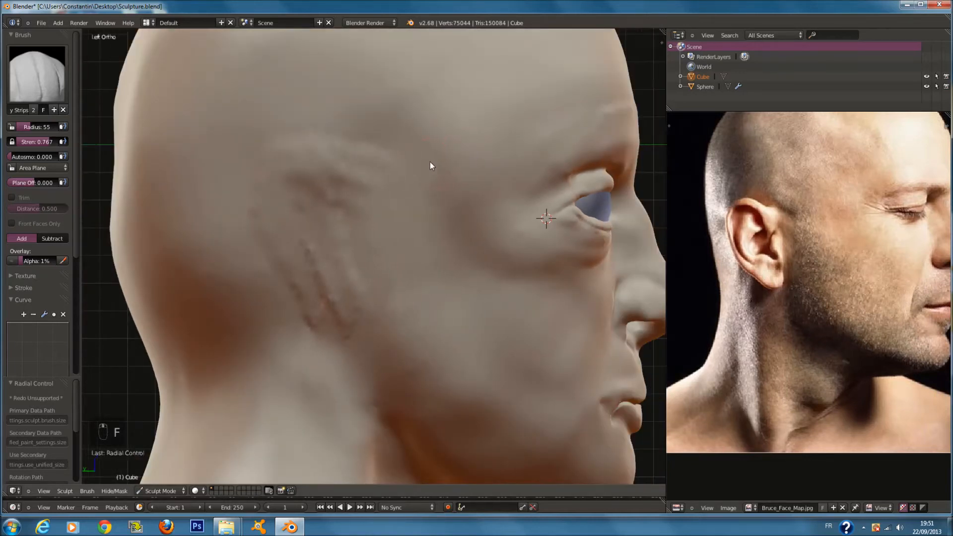
key("f")
left_click(335, 160)
scroll(347, 153, "up", 1)
- Switch to the standard Brush with radius 69, strength 0.393 and the flat maximum falloff curve
left_click(38, 75)
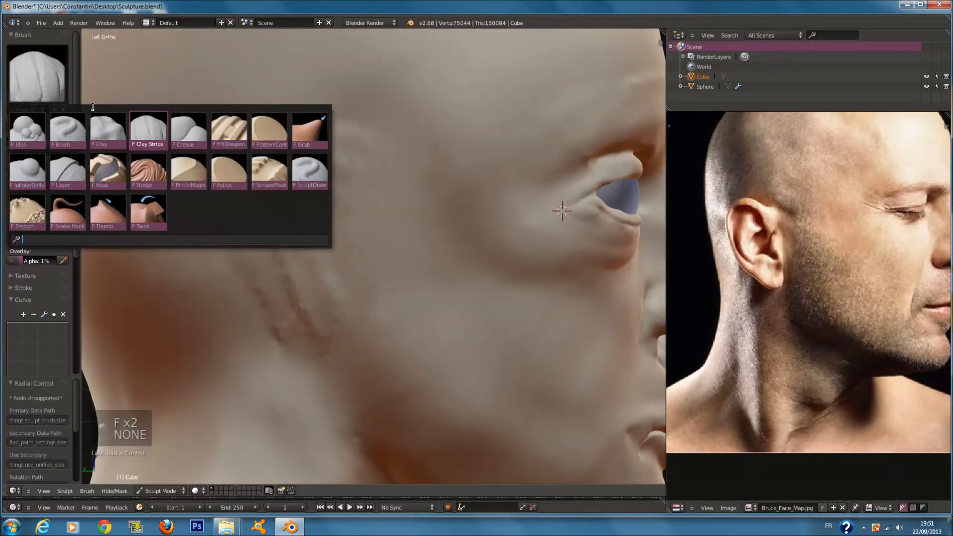
left_click(68, 130)
key("f")
left_click(292, 149)
left_click_drag(52, 145, 47, 146)
scroll(51, 355, "down", 2)
left_click(62, 347)
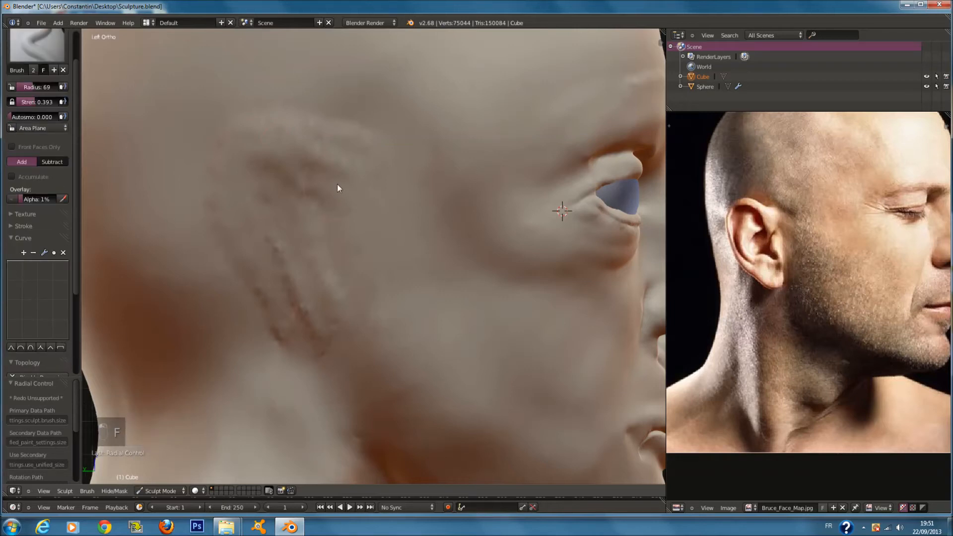
- Raise the upper front rim of the ear with the Brush at radius 64
key("f")
left_click(283, 146)
key("f")
mouse_move(283, 146)
left_mouse_down()
mouse_move(318, 185)
mouse_move(280, 135)
mouse_move(289, 139)
left_mouse_up()
left_click(349, 194)
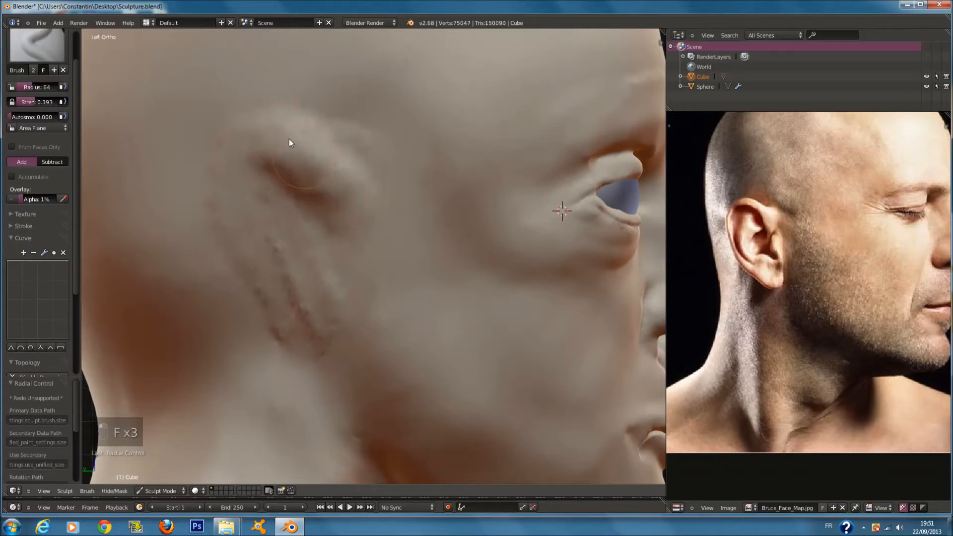
left_click_drag(318, 168, 256, 192)
- Build up the top rim of the ear and curve it down the back edge, following the profile reference
key("f")
left_click(269, 160)
key("f")
left_click(313, 163)
key("f")
left_click(350, 192)
left_click_drag(349, 192, 353, 192)
key("f")
left_click(351, 212)
mouse_move(306, 148)
left_mouse_down()
mouse_move(342, 181)
mouse_move(241, 149)
mouse_move(222, 182)
mouse_move(224, 149)
mouse_move(208, 202)
mouse_move(247, 262)
mouse_move(233, 256)
left_mouse_up()
- Build up the ear's rear edge and lobe, and enlarge the Brush radius to 99
key("f")
left_click(223, 217)
mouse_move(222, 216)
left_mouse_down()
mouse_move(243, 231)
mouse_move(307, 361)
mouse_move(261, 291)
mouse_move(300, 337)
mouse_move(341, 308)
mouse_move(323, 342)
mouse_move(285, 323)
left_mouse_up()
mouse_move(338, 296)
left_mouse_down()
mouse_move(293, 287)
mouse_move(296, 303)
mouse_move(308, 258)
left_mouse_up()
key("f")
left_click(320, 288)
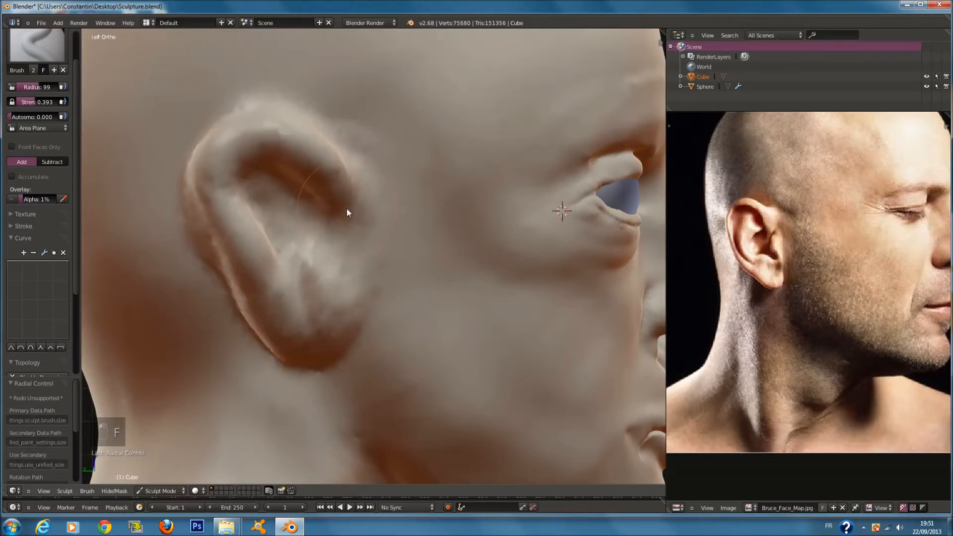
- Add more volume to the ear's front edge and lobe with the Brush, working from a tilted close-up view
key("f")
left_click(325, 208)
mouse_move(359, 153)
left_mouse_down()
mouse_move(298, 144)
mouse_move(329, 177)
left_mouse_up()
mouse_move(330, 178)
middle_mouse_down()
mouse_move(400, 166)
mouse_move(347, 143)
middle_mouse_up()
scroll(348, 143, "up", 1)
key("f")
left_click(330, 198)
mouse_move(375, 228)
left_mouse_down()
mouse_move(305, 192)
mouse_move(404, 207)
mouse_move(396, 225)
mouse_move(447, 218)
left_mouse_up()
- Smooth the ear's rim, inner fold and lobe with the Smooth brush, enlarging its radius to 182
left_click(52, 47)
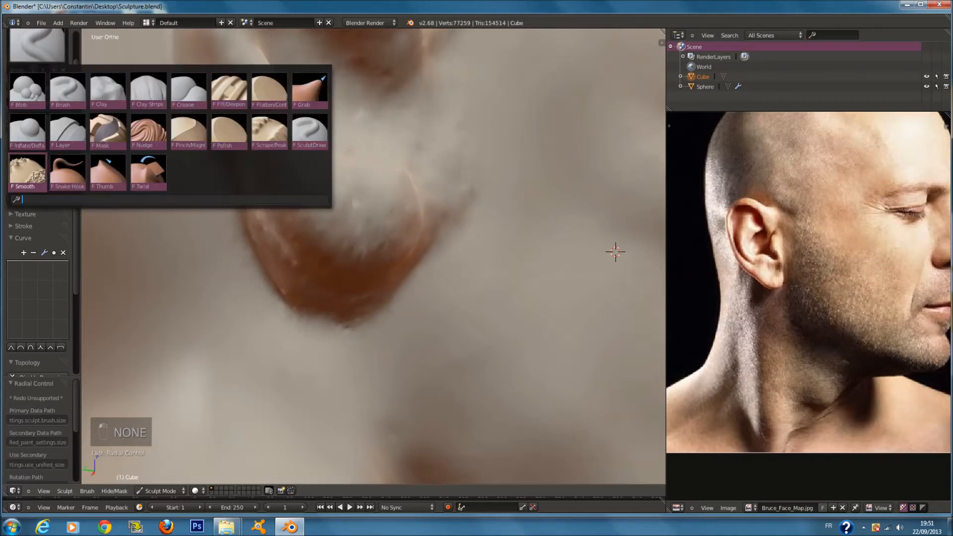
left_click(35, 174)
left_click(39, 46)
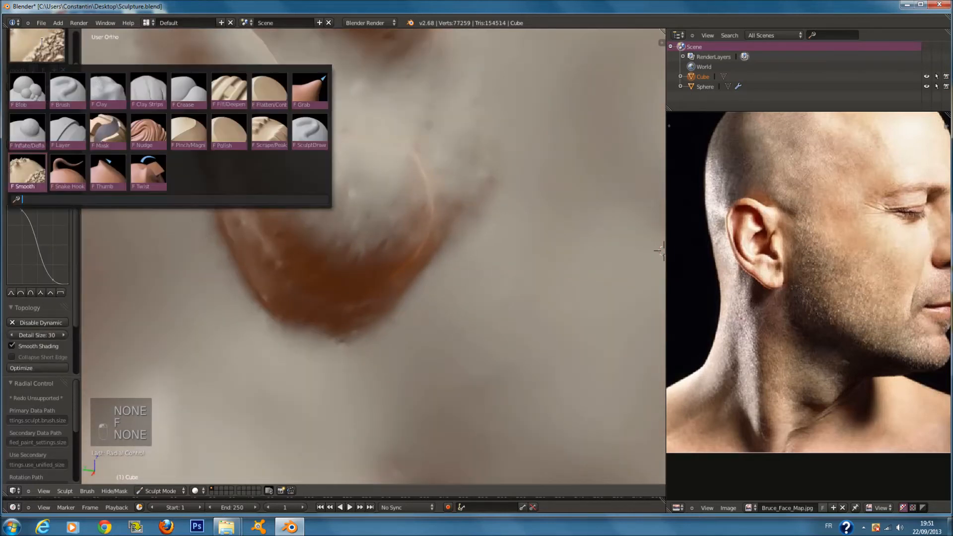
left_click(37, 158)
mouse_move(198, 201)
left_mouse_down()
mouse_move(284, 249)
mouse_move(438, 192)
mouse_move(351, 287)
left_mouse_up()
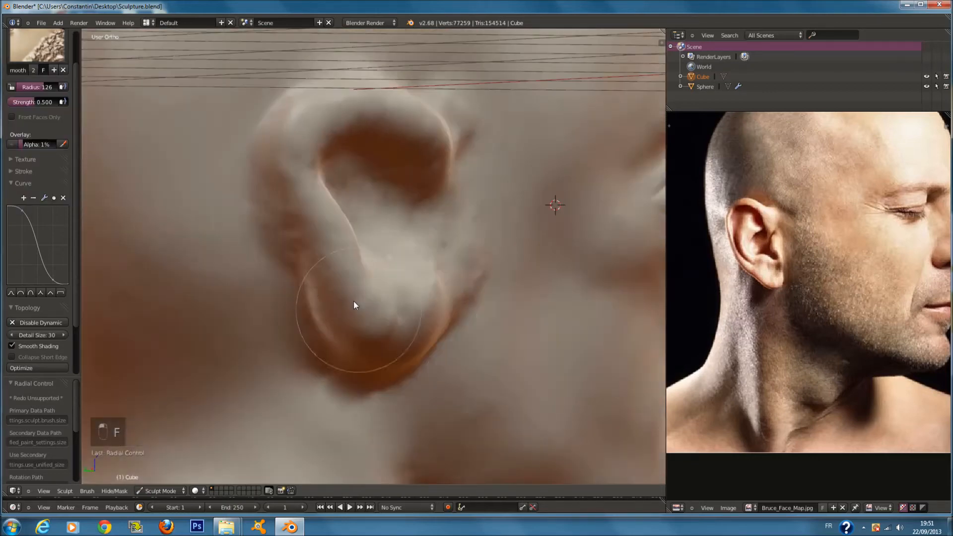
key("f")
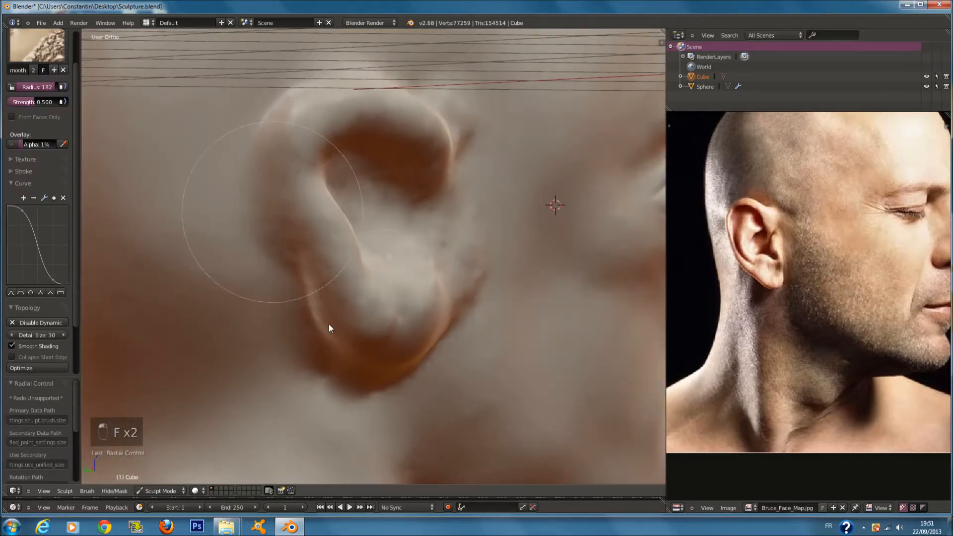
mouse_move(425, 164)
left_mouse_down()
mouse_move(413, 287)
mouse_move(334, 246)
left_mouse_up()
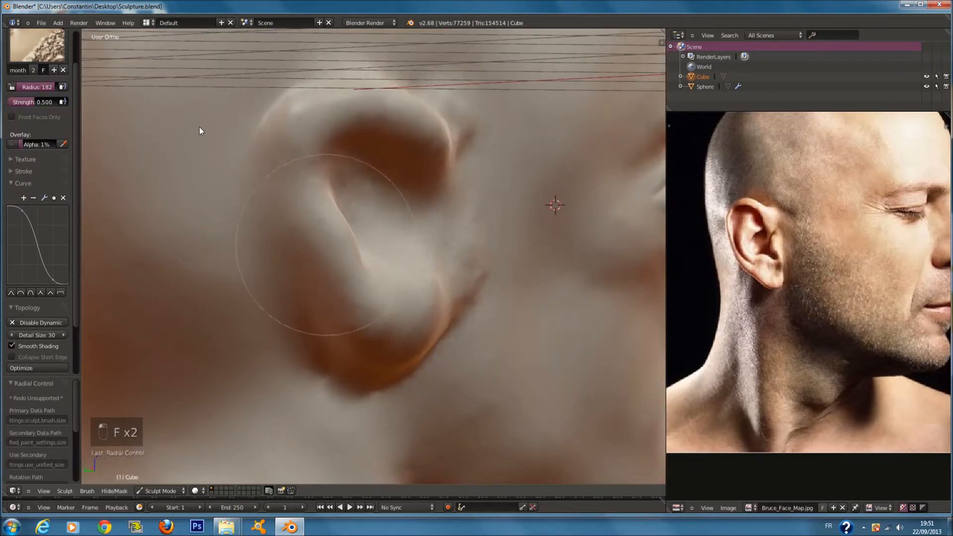
- Carve under the ear lobe with the standard Brush, reducing its radius to 78
left_click(52, 55)
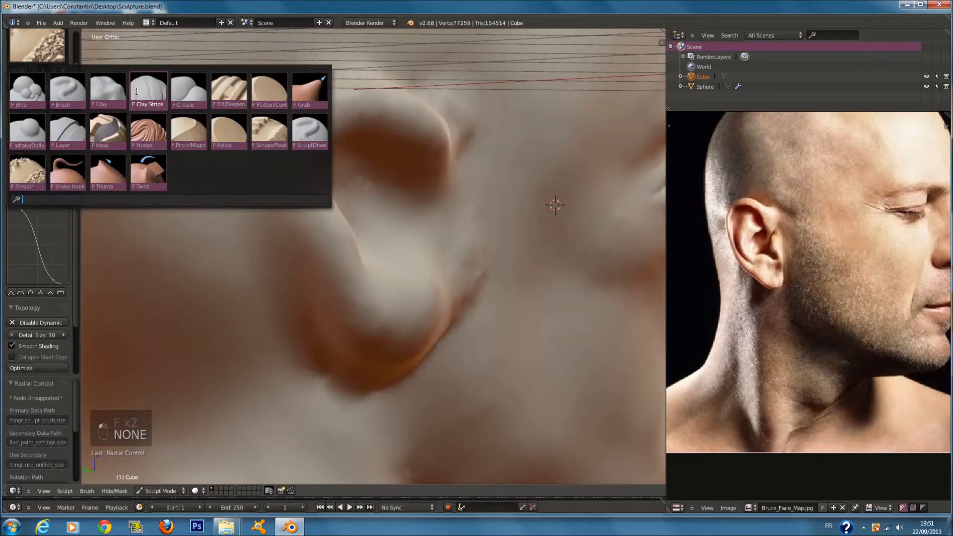
left_click(68, 90)
key("f")
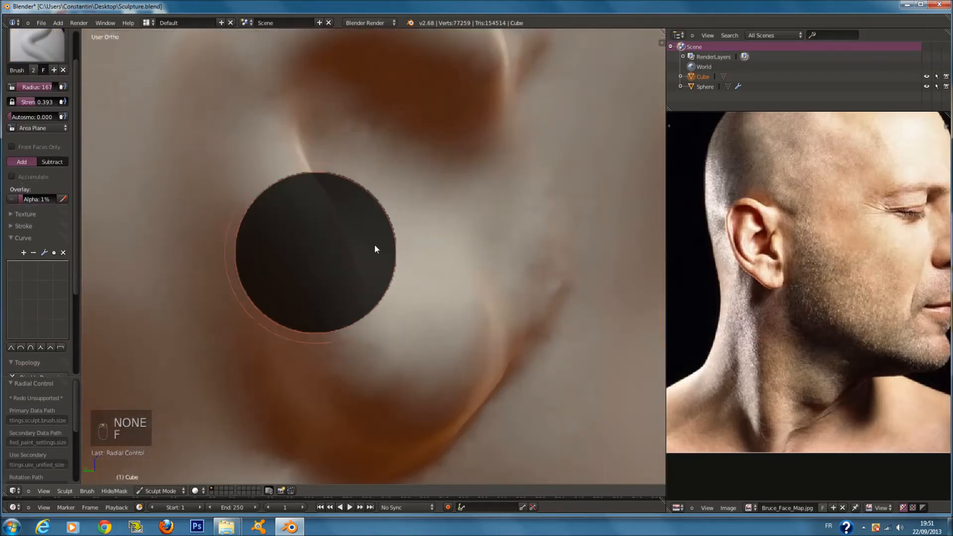
left_click(354, 211)
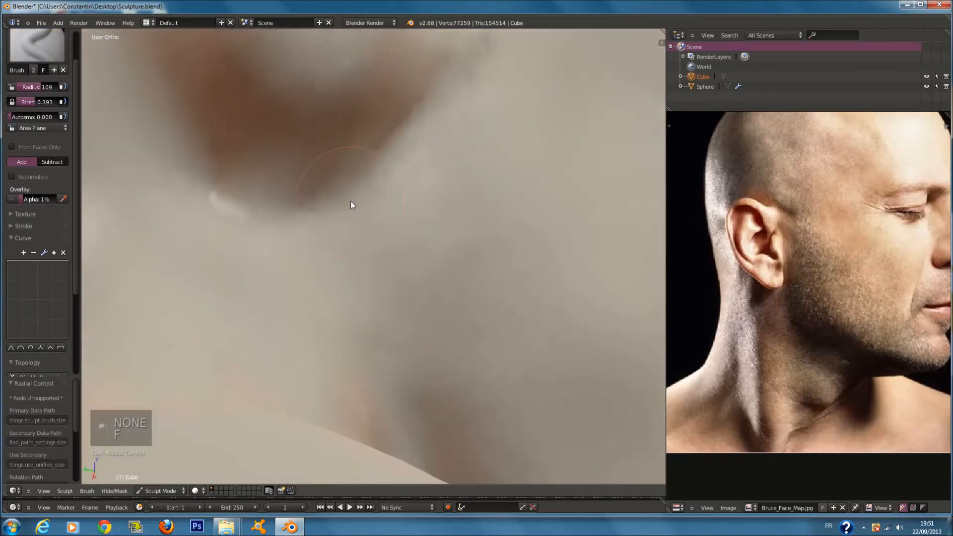
key("f")
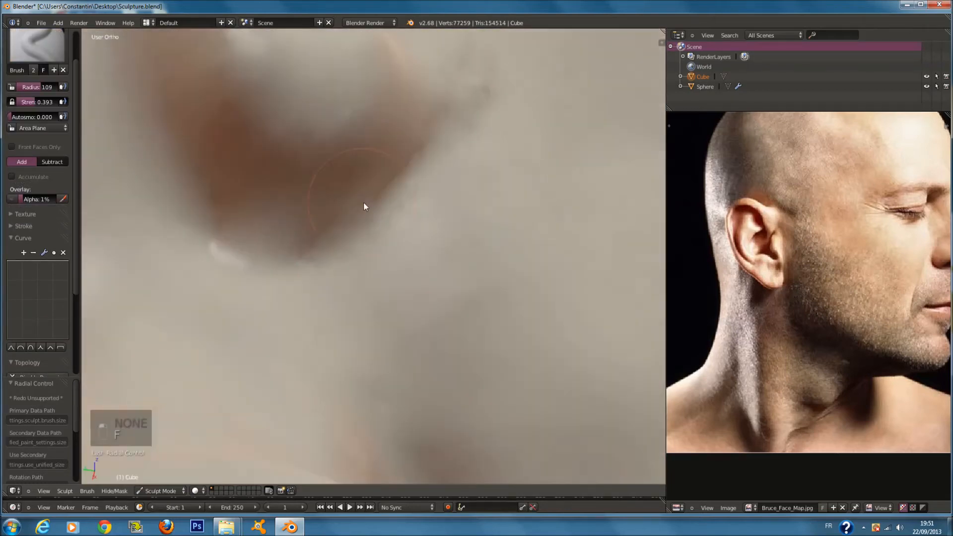
left_click(422, 219)
mouse_move(327, 259)
left_mouse_down()
mouse_move(230, 198)
mouse_move(245, 225)
left_mouse_up()
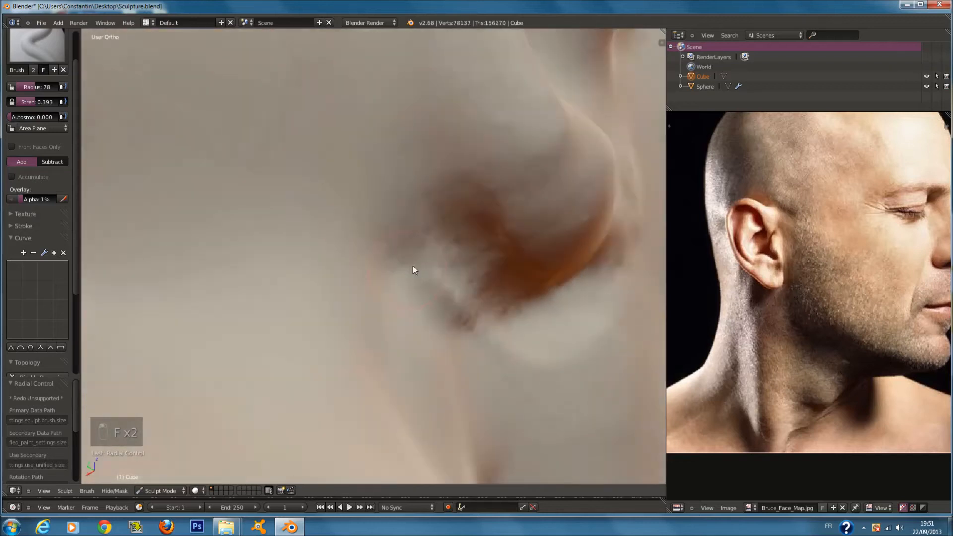
- Carve a groove behind and beneath the ear lobe with the Brush, using radii of 55 and 65
key("f")
left_click(543, 226)
mouse_move(532, 231)
left_mouse_down()
mouse_move(520, 226)
mouse_move(514, 169)
mouse_move(496, 276)
left_mouse_up()
key("f")
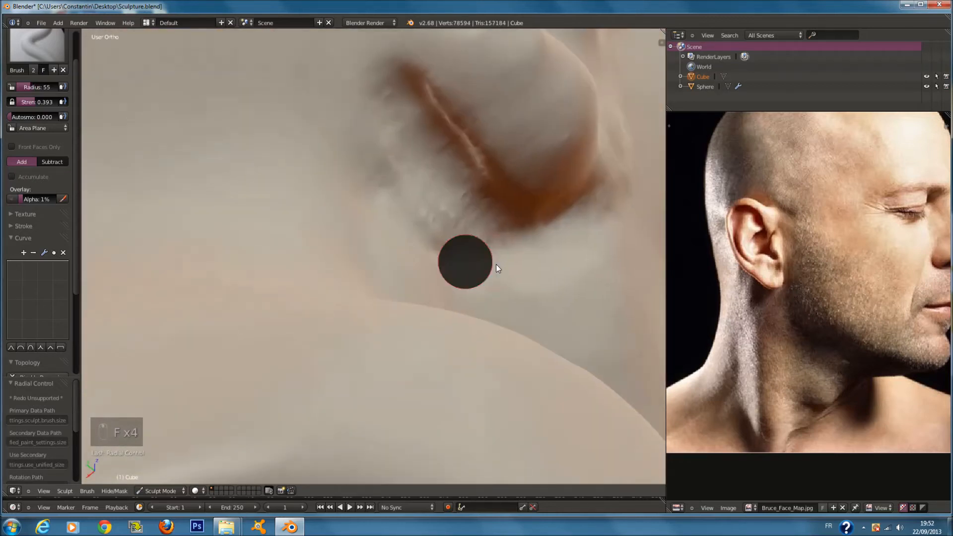
left_click(496, 264)
left_click_drag(466, 234, 573, 219)
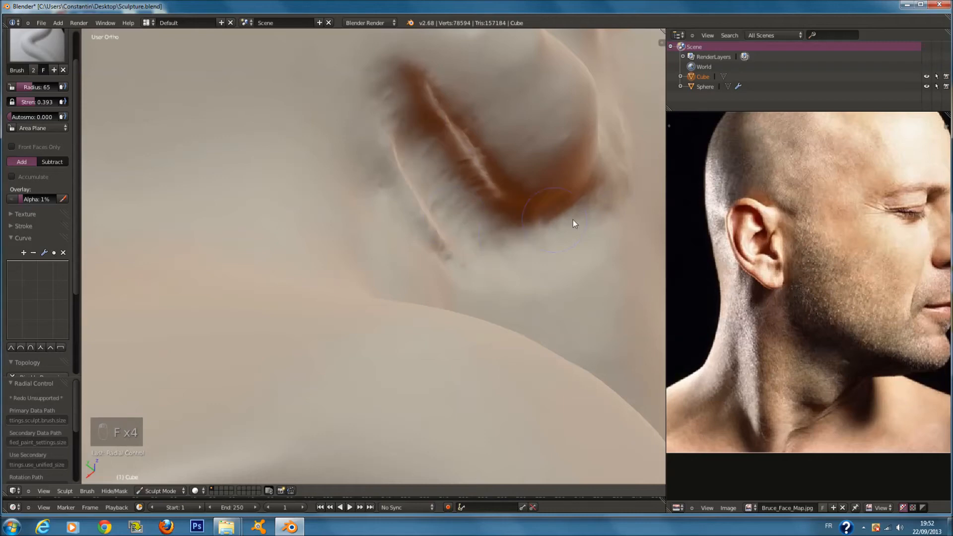
left_click_drag(525, 248, 591, 192)
- Carve the groove where the front of the lobe meets the cheek, starting with a Brush radius of 27
mouse_move(591, 198)
middle_mouse_down()
mouse_move(538, 232)
mouse_move(407, 238)
middle_mouse_up()
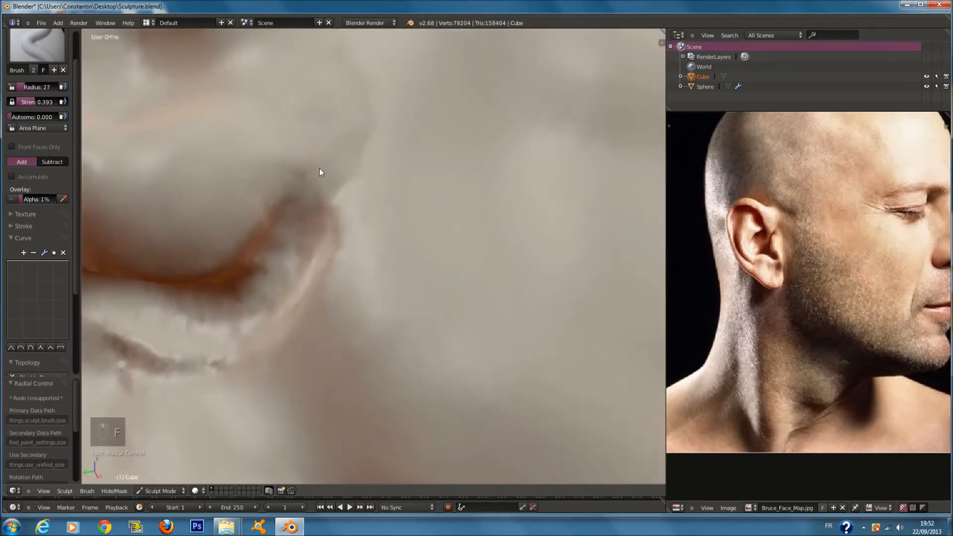
key("f")
left_click(355, 193)
mouse_move(356, 193)
middle_mouse_down()
mouse_move(366, 198)
mouse_move(391, 184)
mouse_move(372, 196)
middle_mouse_up()
key("f")
left_click_drag(357, 245, 308, 375, "ctrl")
- Continue carving the groove around the ear from several angles, adjusting the Brush radius between strokes
mouse_move(318, 343)
middle_mouse_down()
mouse_move(379, 269)
mouse_move(439, 224)
mouse_move(469, 228)
mouse_move(505, 204)
mouse_move(548, 244)
middle_mouse_up()
key("f")
left_click(436, 219)
key("f")
mouse_move(591, 255)
left_mouse_down()
mouse_move(461, 256)
mouse_move(460, 269)
left_mouse_up()
middle_click_drag(460, 269, 507, 308)
key("f")
left_click(535, 307)
left_click_drag(503, 244, 538, 324)
mouse_move(538, 324)
middle_mouse_down()
mouse_move(515, 251)
mouse_move(507, 276)
middle_mouse_up()
key("f")
left_click(450, 232)
left_click_drag(452, 293, 454, 189)
- Shape the back of the upper ear from behind the head with the Brush at radius 80
key("f")
left_click(435, 251)
middle_click_drag(435, 250, 454, 290)
key("f")
left_click(474, 251)
middle_click_drag(487, 210, 478, 270)
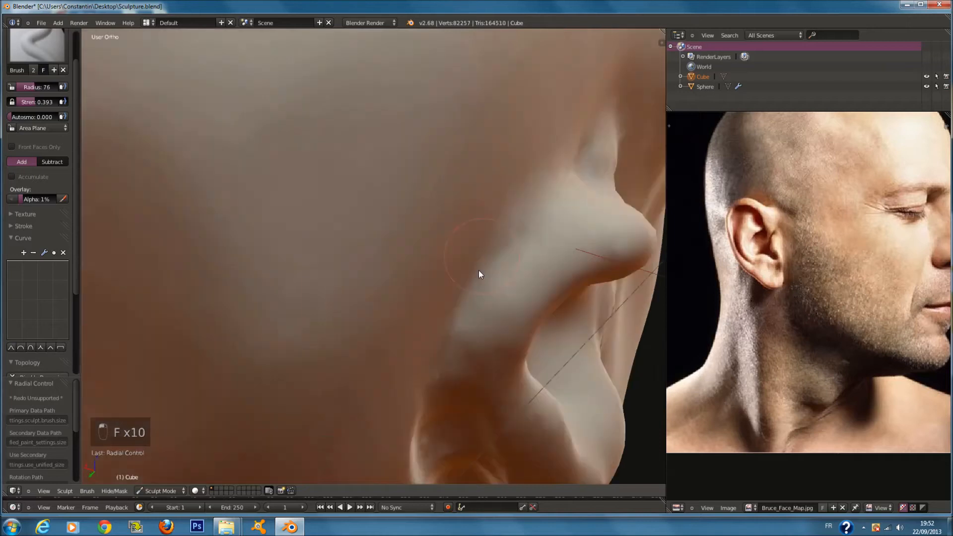
key("f")
left_click(474, 272)
middle_click_drag(479, 308, 494, 287)
scroll(495, 287, "up", 2)
key("f")
left_click(487, 287)
left_click_drag(505, 282, 550, 259)
- Deepen the crease between the back of the ear and the skull with the Brush
key("f")
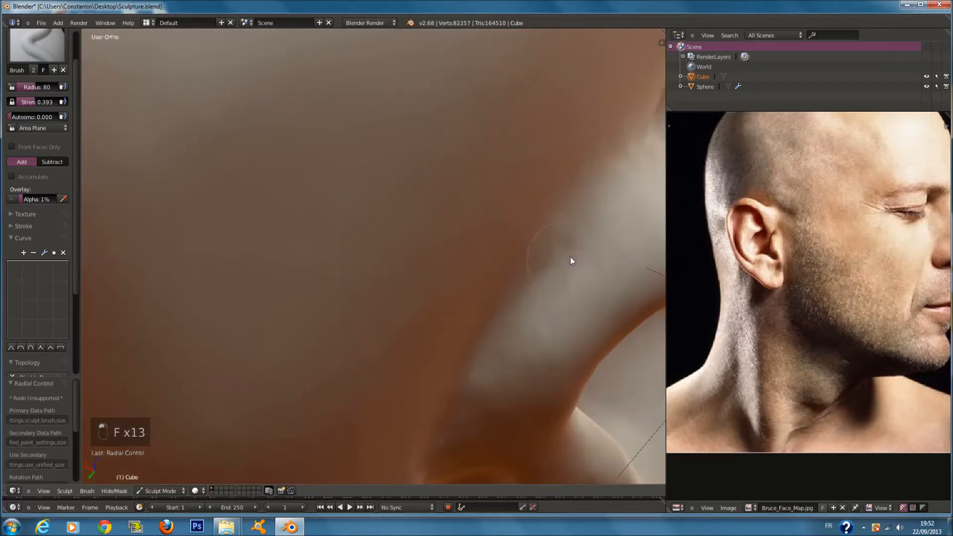
left_click(524, 282)
mouse_move(526, 289)
left_mouse_down()
mouse_move(495, 276)
mouse_move(443, 417)
mouse_move(426, 330)
left_mouse_up()
middle_click_drag(475, 307, 403, 285)
key("f")
left_click(317, 258)
middle_click_drag(317, 257, 453, 327)
key("f")
mouse_move(422, 306)
left_mouse_down()
mouse_move(366, 308)
mouse_move(519, 285)
left_mouse_up()
mouse_move(519, 285)
middle_mouse_down()
mouse_move(455, 312)
mouse_move(421, 223)
middle_mouse_up()
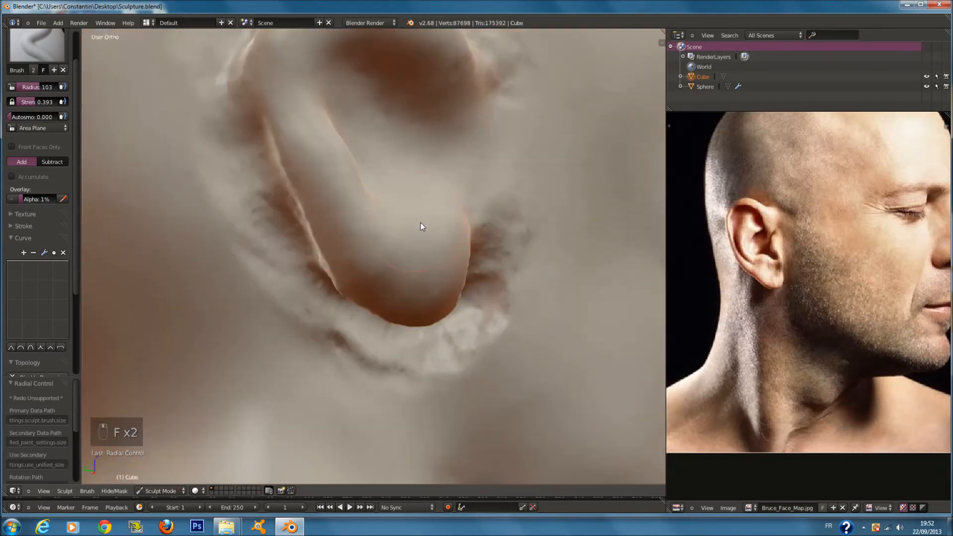
- Smooth the ear and the rough skin around it with the Smooth brush at radius 128
scroll(421, 222, "down", 6)
left_click(61, 45)
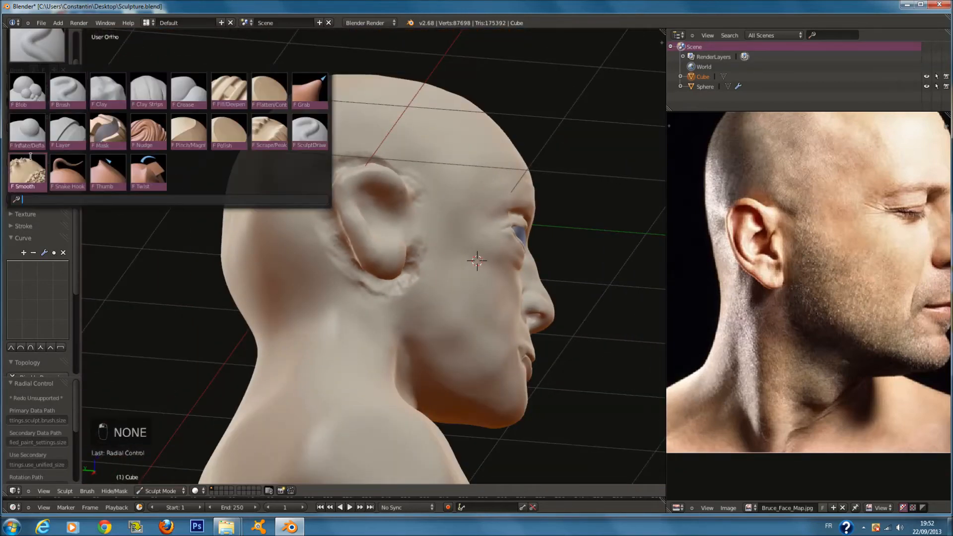
left_click(29, 158)
scroll(284, 166, "up", 3)
key("f")
mouse_move(355, 310)
left_mouse_down()
mouse_move(460, 278)
mouse_move(445, 145)
left_mouse_up()
mouse_move(445, 145)
middle_mouse_down()
mouse_move(433, 196)
mouse_move(422, 199)
middle_mouse_up()
mouse_move(358, 168)
left_mouse_down()
mouse_move(277, 240)
mouse_move(334, 165)
mouse_move(270, 177)
mouse_move(409, 154)
left_mouse_up()
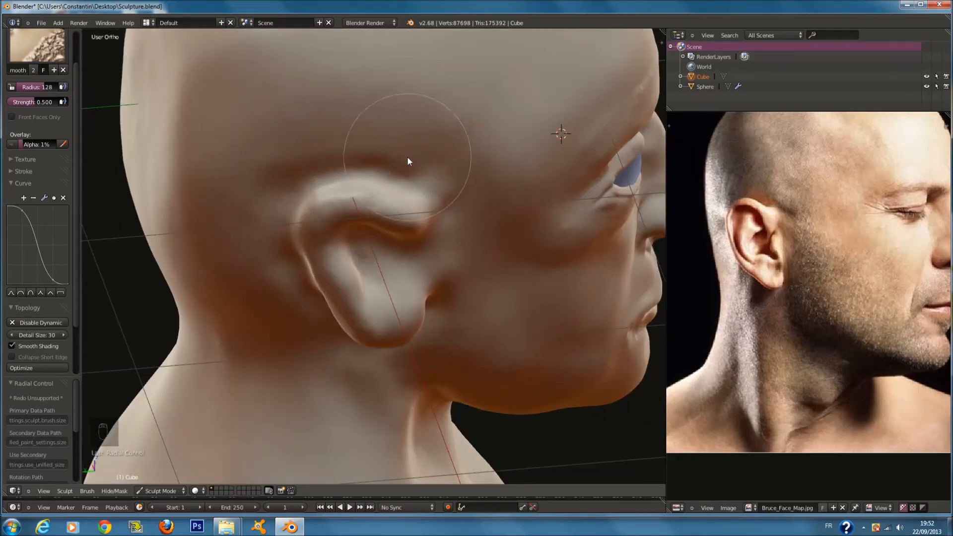
- Show the bust in front view and bring the frontal face photo into view as the reference
key("KP_1")
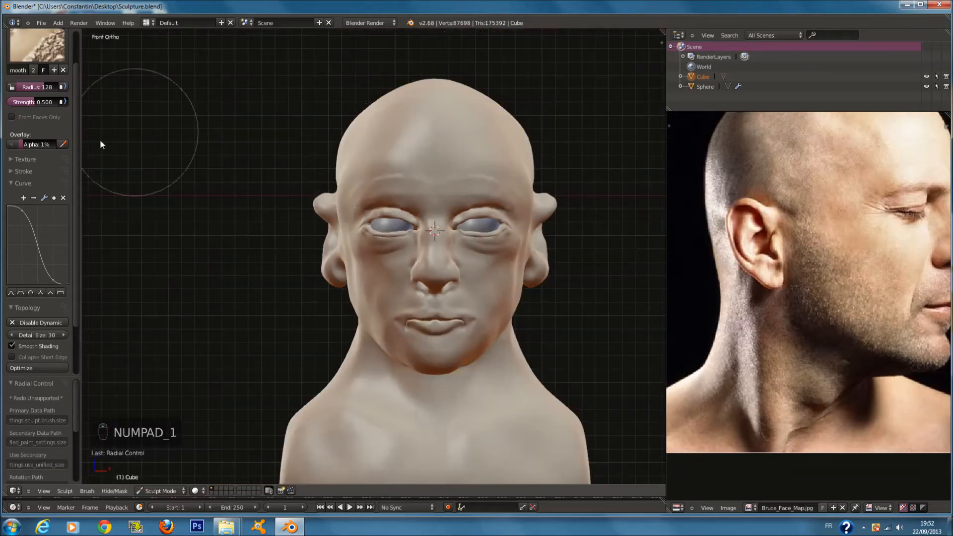
scroll(783, 251, "down", 1)
middle_click_drag(785, 266, 915, 269)
middle_click_drag(762, 302, 951, 317)
scroll(42, 110, "up", 1)
- Pull the lower part of the ear in toward the head with the Grab brush in front view, starting at radius 200
left_click(41, 86)
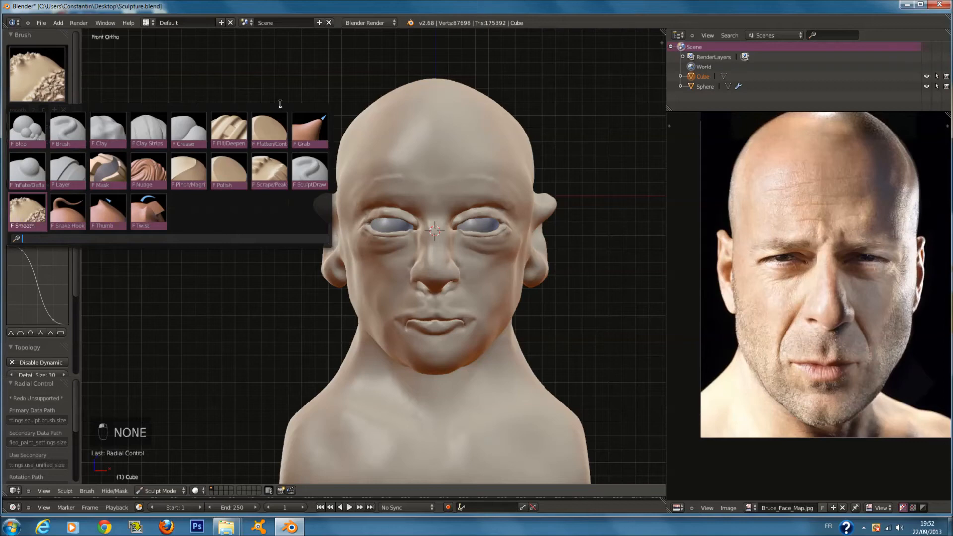
left_click(306, 132)
scroll(302, 168, "up", 3)
key("f")
left_click(348, 194)
scroll(272, 181, "up", 2)
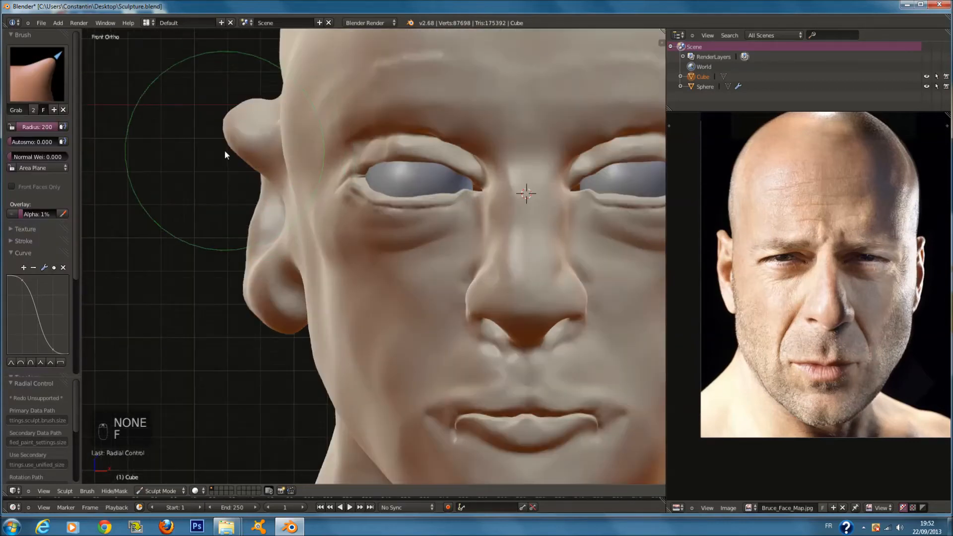
scroll(224, 151, "down", 6, "ctrl")
scroll(279, 212, "up", 3, "shift")
key("f")
left_click(292, 278)
left_click_drag(342, 329, 358, 336)
left_click_drag(345, 284, 357, 287)
- Pull the top of the ear up and inward against the skull with the Grab brush
key("f")
left_click(323, 196)
left_click_drag(321, 174, 347, 145)
key("f")
left_click(367, 268)
middle_click_drag(368, 268, 391, 288)
key("f")
left_click(377, 332)
middle_click_drag(377, 332, 398, 403)
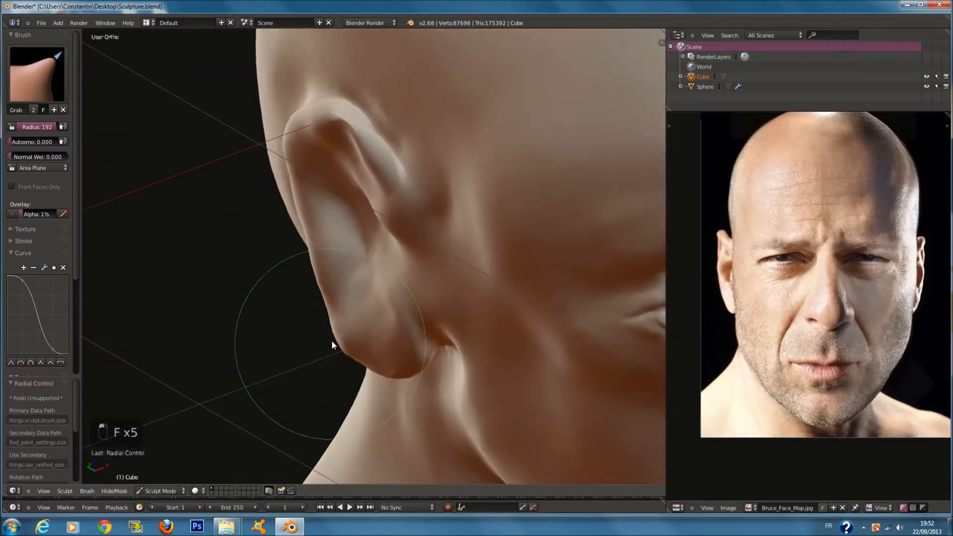
- Adjust the outer contour of the ear from a three-quarter angle with the Grab brush
mouse_move(346, 338)
middle_mouse_down()
mouse_move(453, 312)
mouse_move(392, 327)
middle_mouse_up()
key("f")
left_click(398, 279)
mouse_move(397, 279)
middle_mouse_down()
mouse_move(405, 292)
mouse_move(383, 300)
middle_mouse_up()
key("f")
left_click(383, 285)
left_click_drag(364, 309, 354, 309)
key("f")
left_click(392, 293)
- Shape the upper ear from behind the head with the Grab brush, reducing its radius to 103
mouse_move(393, 293)
middle_mouse_down()
mouse_move(350, 238)
mouse_move(386, 188)
mouse_move(362, 143)
middle_mouse_up()
key("f")
left_click(395, 229)
key("f")
left_click(355, 126)
key("f")
left_click(341, 131)
middle_click_drag(340, 131, 383, 164)
key("f")
left_click(390, 140)
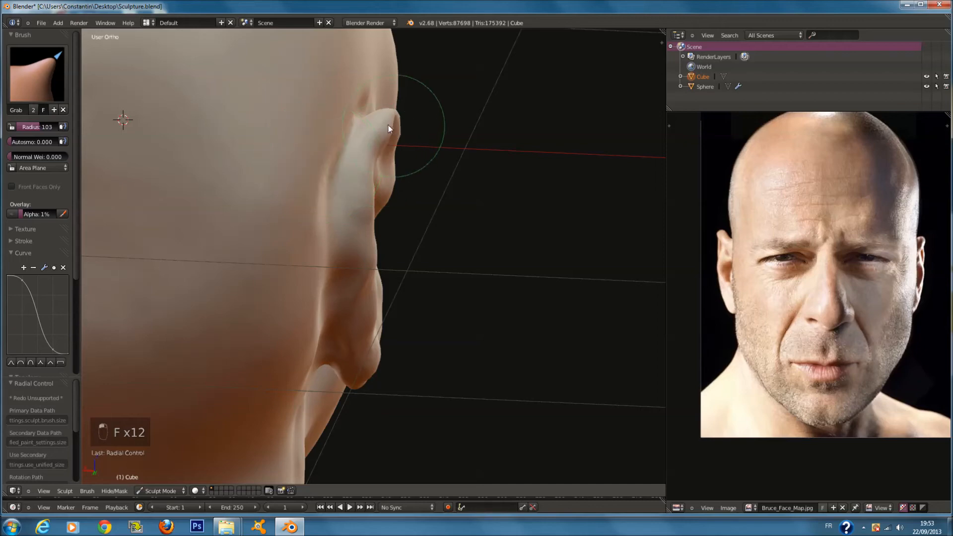
mouse_move(377, 120)
middle_mouse_down()
mouse_move(258, 139)
mouse_move(320, 131)
middle_mouse_up()
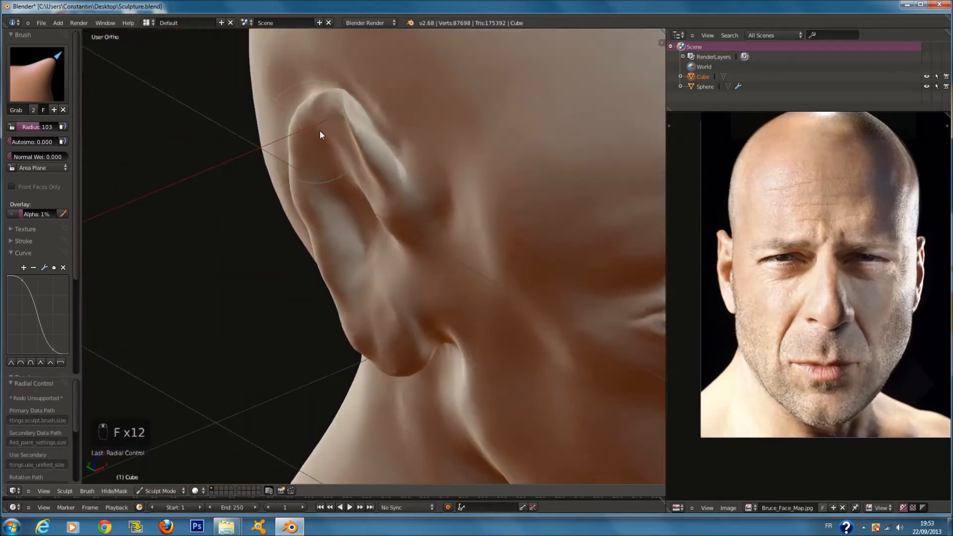
- Pull the rear rim of the ear backward along its upper and middle sections with the Grab brush
middle_click_drag(380, 175, 469, 157)
key("f")
left_click(375, 171)
middle_click_drag(376, 171, 413, 186)
left_click_drag(350, 180, 315, 176)
left_click_drag(315, 219, 305, 214)
left_click_drag(342, 270, 299, 264)
- Reshape the lower ear and earlobe with the Grab brush at radius 185
key("f")
left_click(347, 305)
mouse_move(348, 305)
middle_mouse_down()
mouse_move(318, 272)
mouse_move(311, 280)
middle_mouse_up()
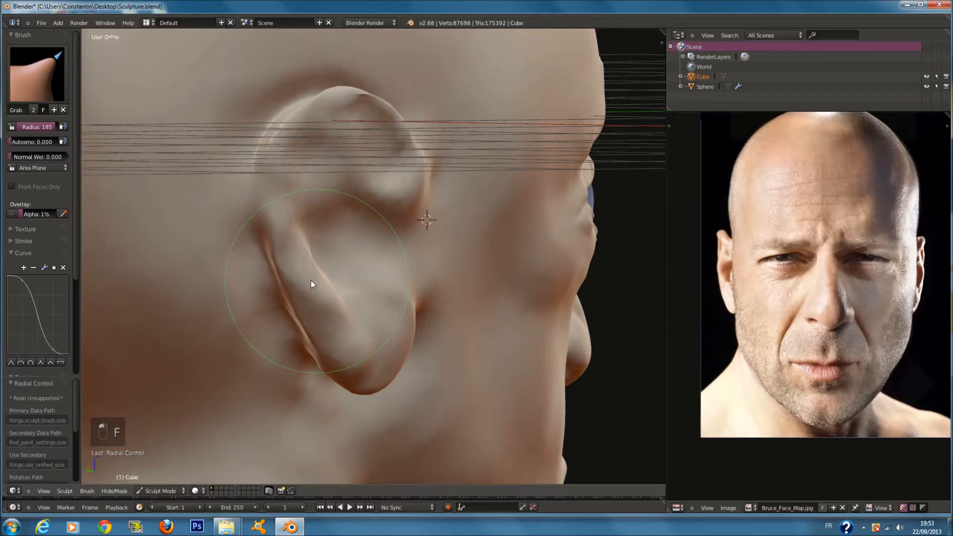
middle_click_drag(354, 339, 363, 365)
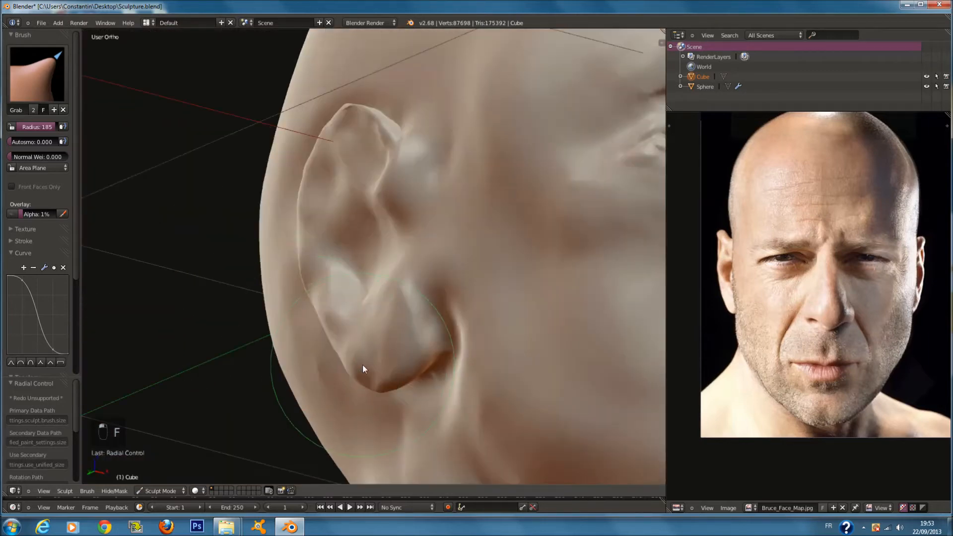
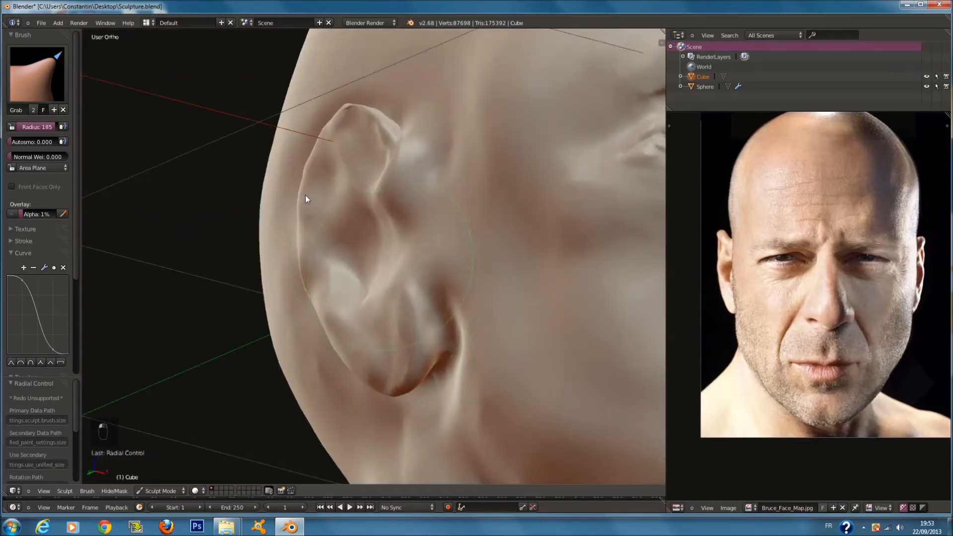
- Smooth the ear surface and the skin beneath the lobe with the Smooth brush at radius 120
left_click(59, 77)
left_click(26, 212)
middle_click_drag(397, 118, 420, 168)
key("f")
left_click(389, 165)
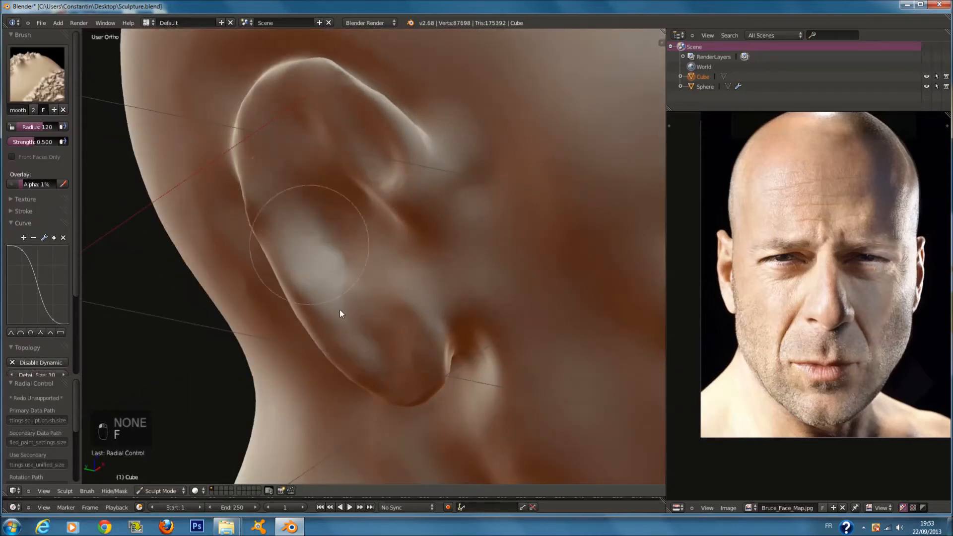
middle_click_drag(376, 260, 396, 225)
middle_click_drag(475, 361, 486, 274, "shift")
scroll(476, 255, "up", 1)
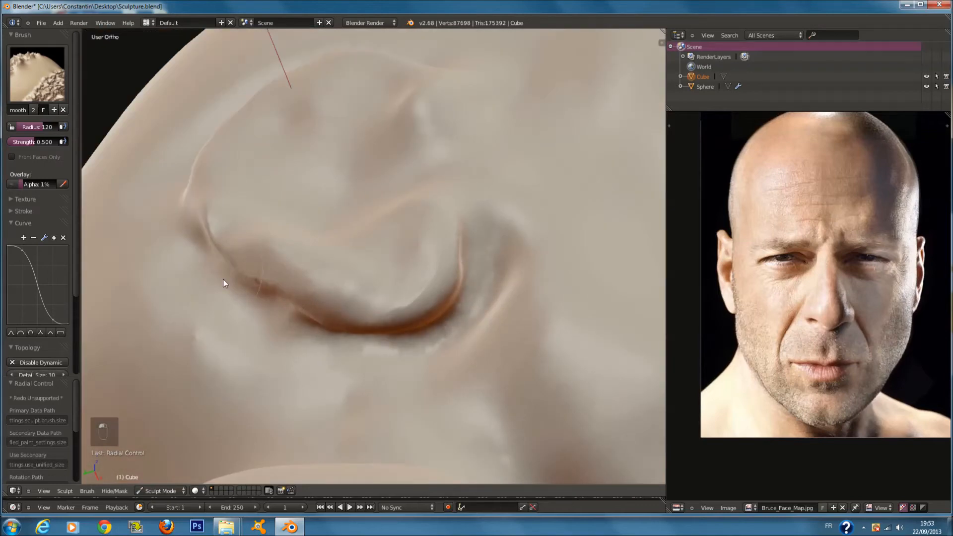
middle_click_drag(223, 281, 341, 340)
- Build up the skin behind and below the ear with the Clay brush at radius 112
left_click(51, 91)
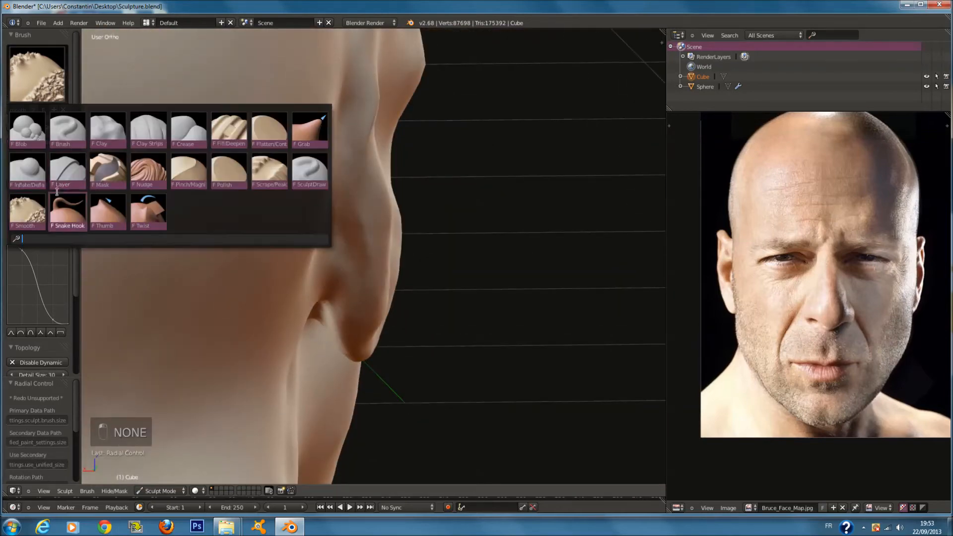
left_click(102, 131)
middle_click_drag(397, 234, 333, 233)
key("f")
left_click(318, 234)
mouse_move(184, 261)
left_mouse_down()
mouse_move(305, 386)
mouse_move(417, 373)
left_mouse_up()
middle_click_drag(566, 288, 497, 276)
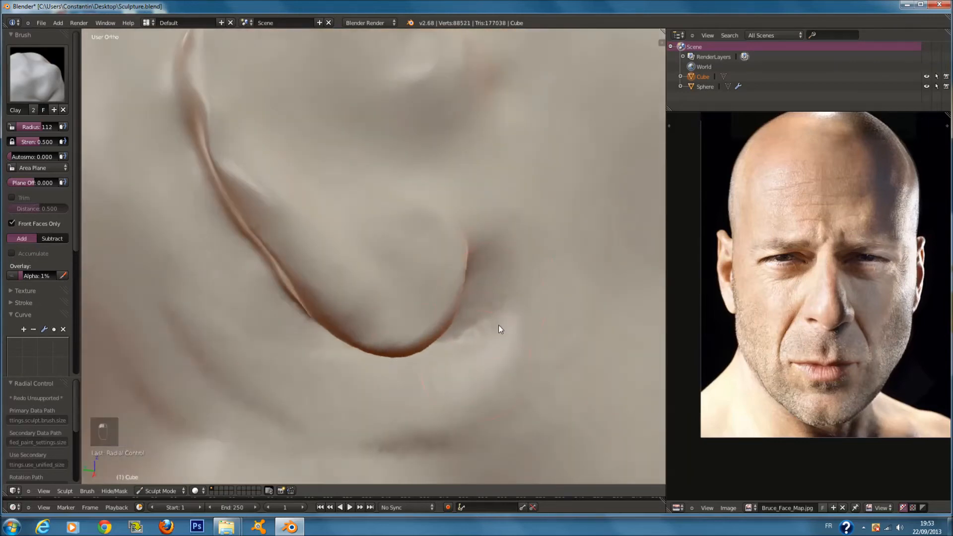
- Fill the area where the back of the ear meets the skull using a smaller Clay brush at radius 49
scroll(457, 357, "down", 3)
middle_click_drag(457, 356, 308, 325)
key("f")
left_click(295, 323)
middle_click_drag(259, 260, 294, 324)
key("f")
left_click(315, 204)
scroll(313, 198, "up", 1)
middle_click_drag(306, 156, 301, 175)
- Smooth the skin around and beneath the earlobe with the Smooth brush at radius 119
left_click(37, 74)
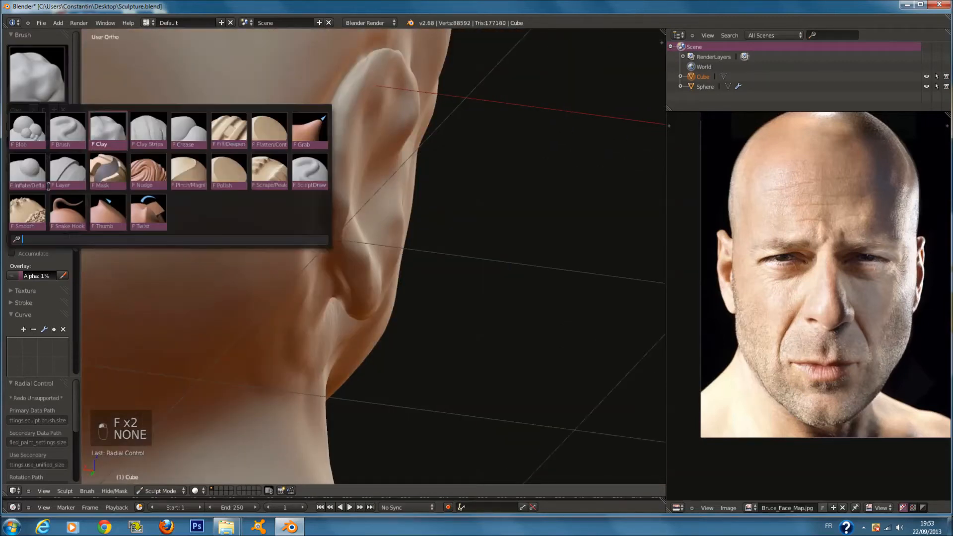
left_click(28, 211)
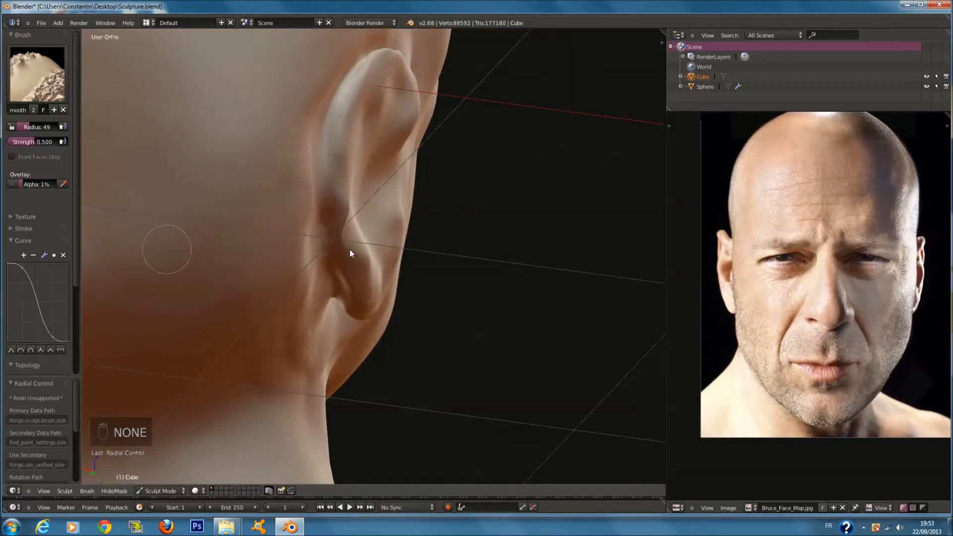
middle_click_drag(350, 249, 268, 216)
key("f")
left_click(229, 270)
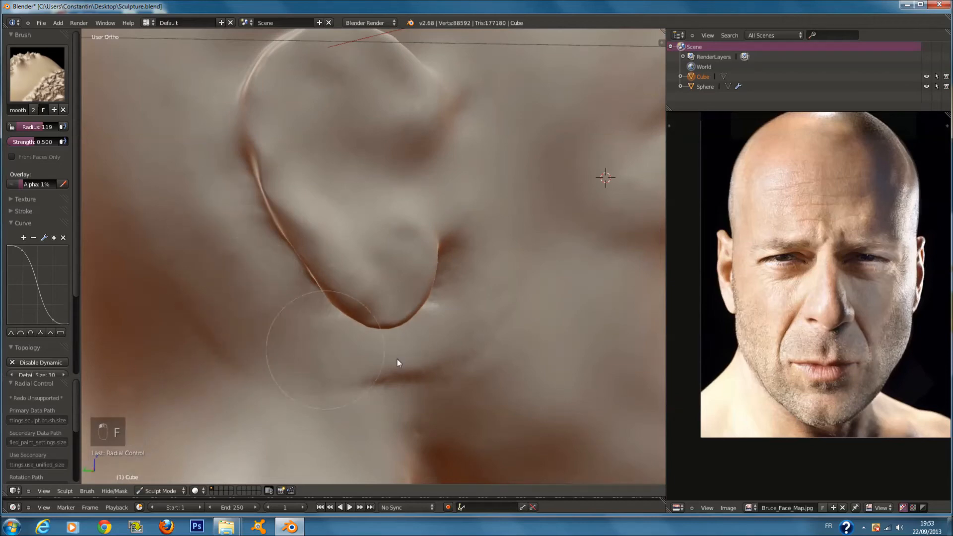
- Compare the bust in left profile view with the profile reference photo
scroll(472, 243, "down", 6)
key("KP_1")
key("KP_3")
key("ctrl+KP_3")
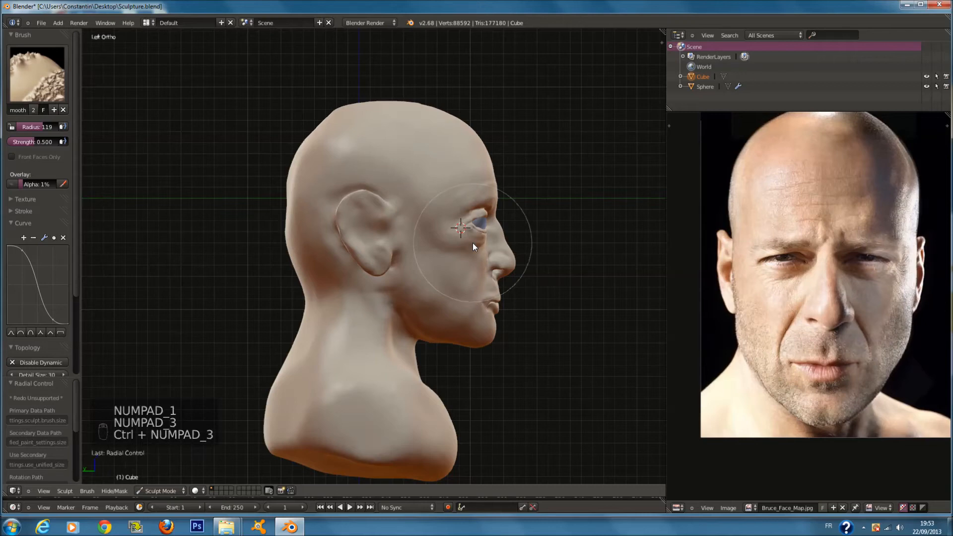
scroll(856, 328, "up", 3)
middle_click_drag(856, 328, 608, 361)
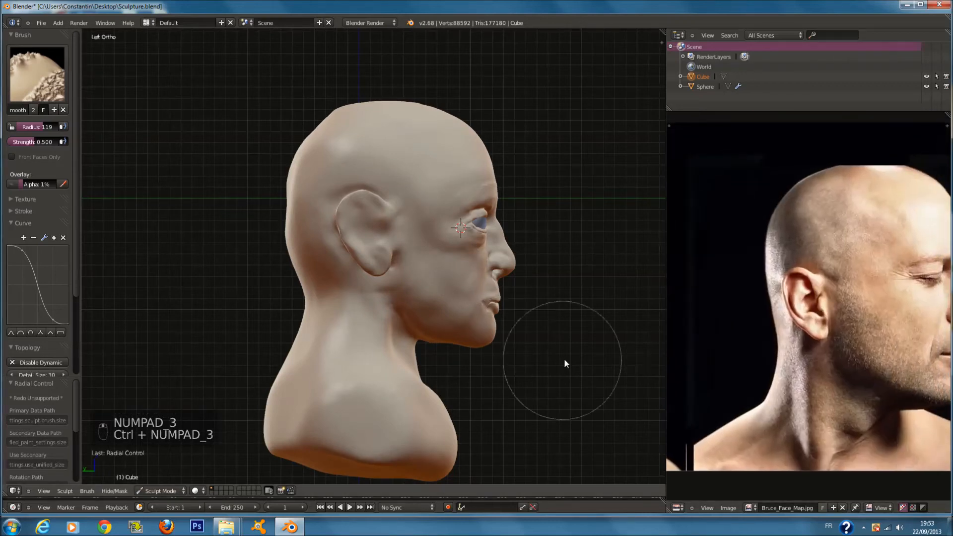
- Adjust the ear's profile outline to match the reference photo with the Grab brush at radius 184
scroll(564, 359, "up", 5)
left_click(48, 86)
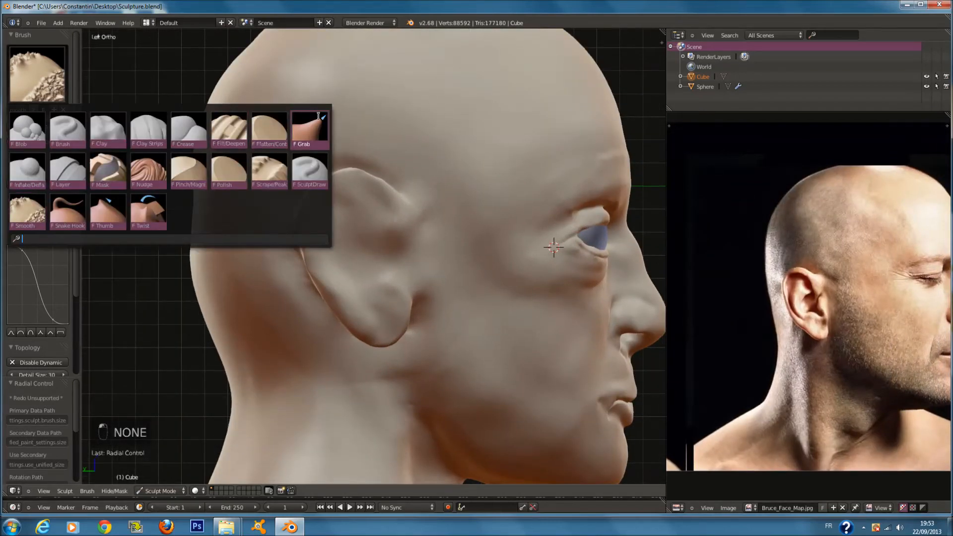
left_click(309, 129)
scroll(315, 168, "up", 5)
key("f")
key("f")
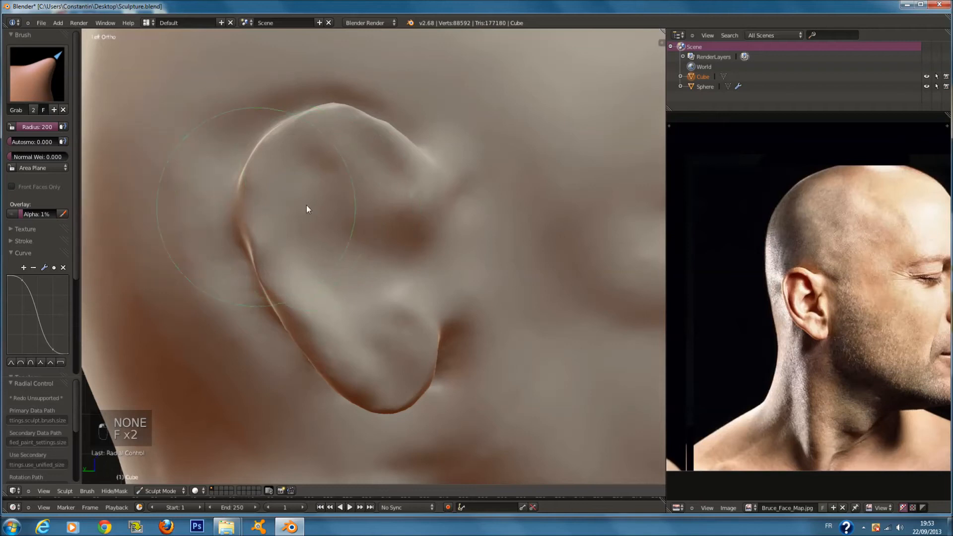
scroll(258, 209, "down", 2)
key("f")
key("f")
left_click(370, 239)
left_click_drag(340, 333, 346, 333)
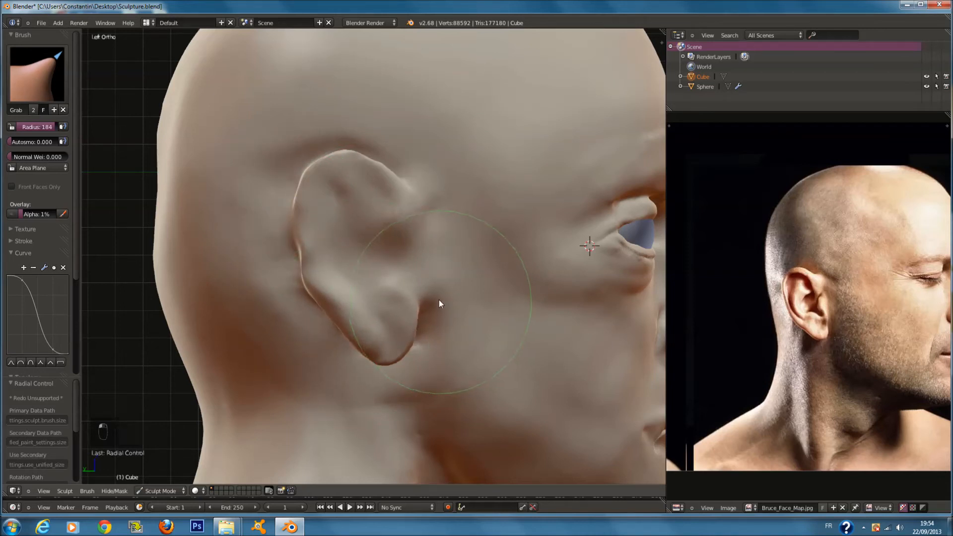
- Build up the folds inside the middle of the ear with Clay Strips, then reduce the brush radius to 84
left_click(17, 84)
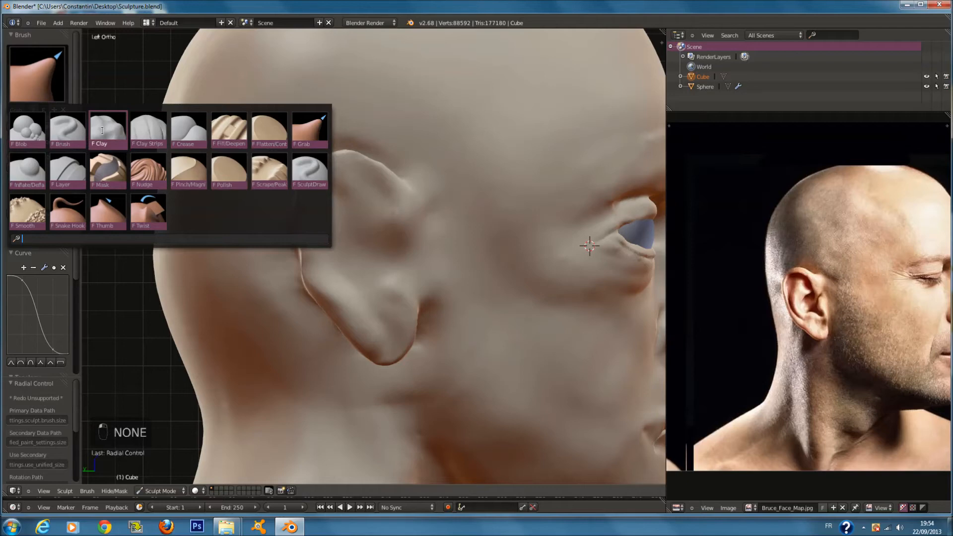
left_click(135, 136)
scroll(297, 204, "up", 3)
key("f")
left_click(334, 222)
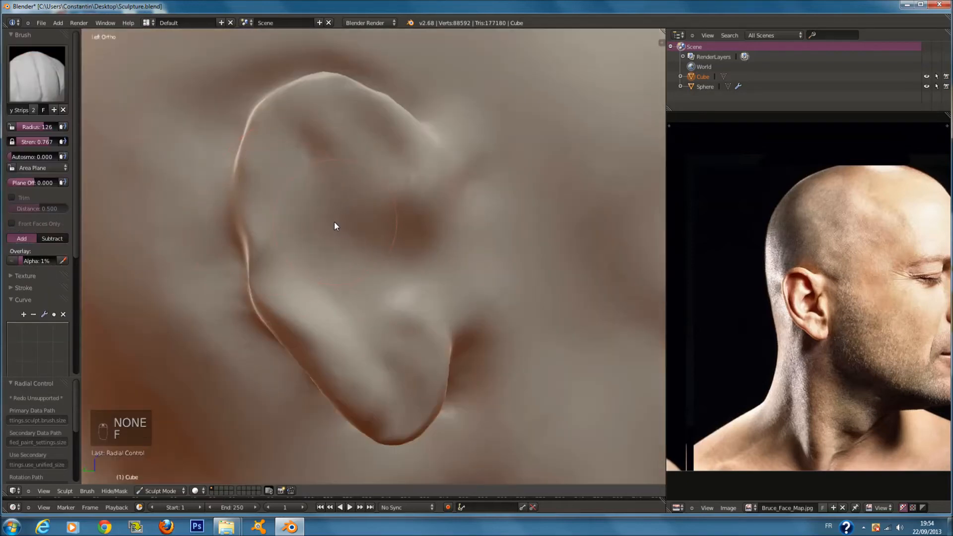
scroll(335, 222, "up", 3)
key("f")
left_click(345, 214)
mouse_move(312, 213)
left_mouse_down()
mouse_move(347, 370)
mouse_move(400, 320)
mouse_move(293, 296)
mouse_move(270, 278)
mouse_move(311, 245)
left_mouse_up()
middle_click_drag(310, 245, 277, 248)
key("f")
left_click(270, 248)
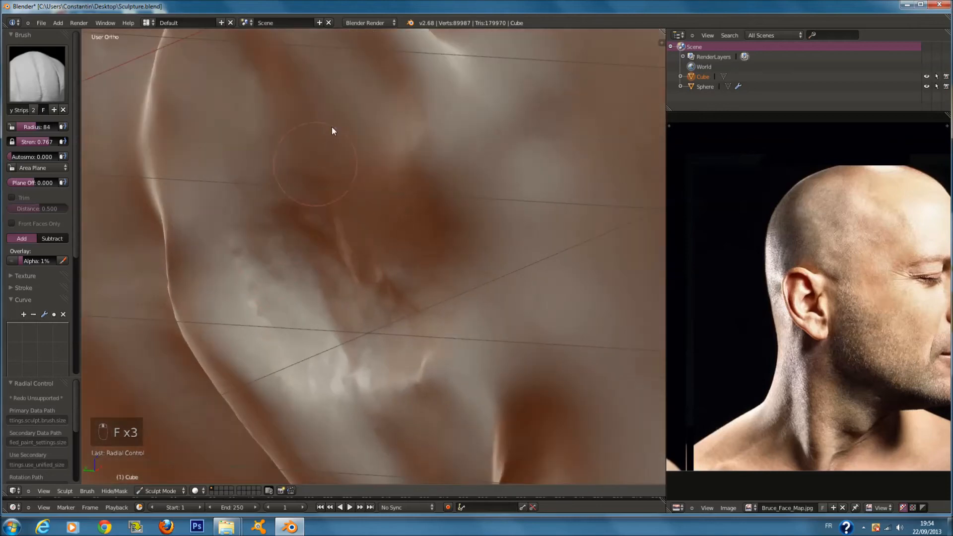
left_click_drag(332, 128, 362, 213)
middle_click_drag(368, 152, 438, 165)
key("z")
key("z")
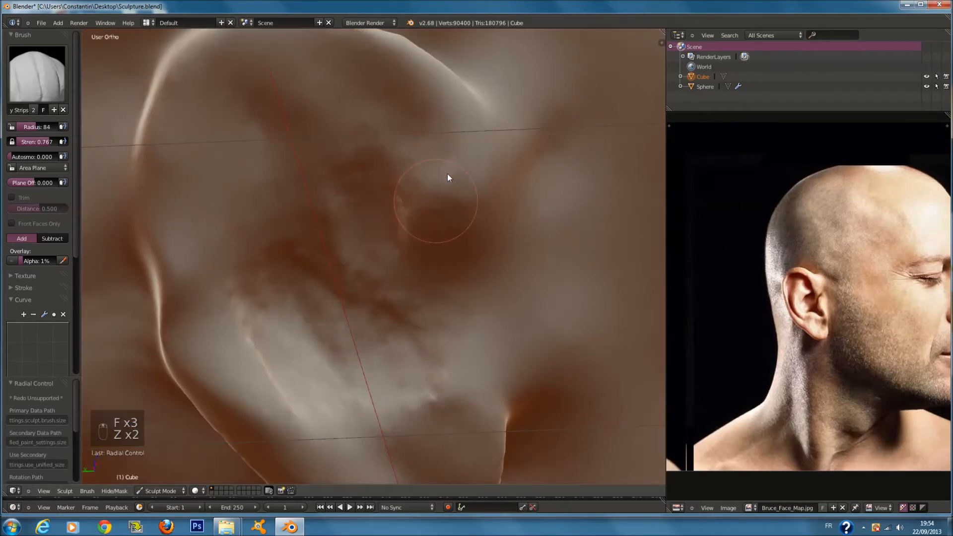
key("ctrl+z")
- Add relief to the inner surface of the upper ear with Clay Strips at radius 84
middle_click_drag(451, 164, 394, 117)
left_click_drag(454, 186, 327, 72)
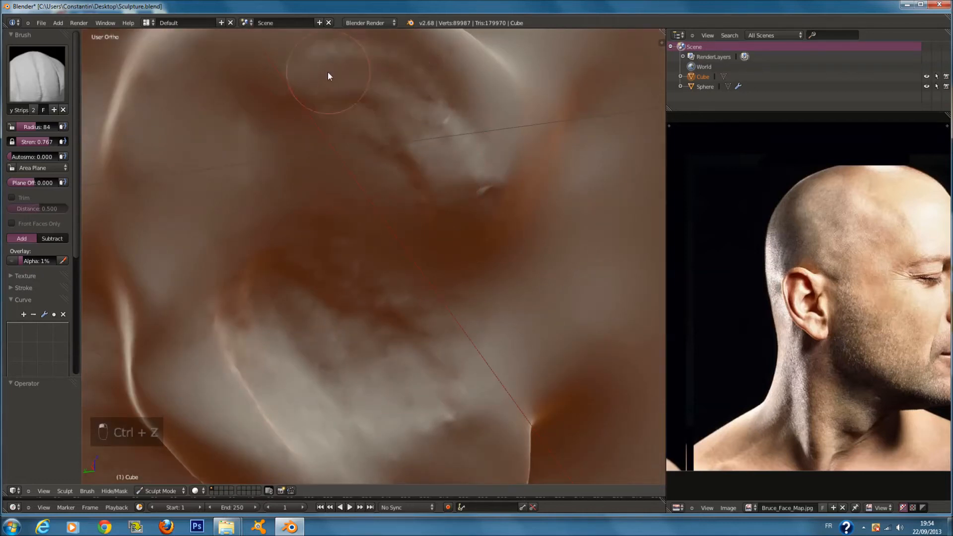
scroll(356, 136, "up", 6, "shift")
scroll(357, 135, "up", 2)
- Build up the area just beneath the ear's top rim with Clay Strips at radius 59 and 69
key("f")
left_click(351, 142)
scroll(343, 140, "down", 4)
middle_click_drag(341, 139, 322, 159)
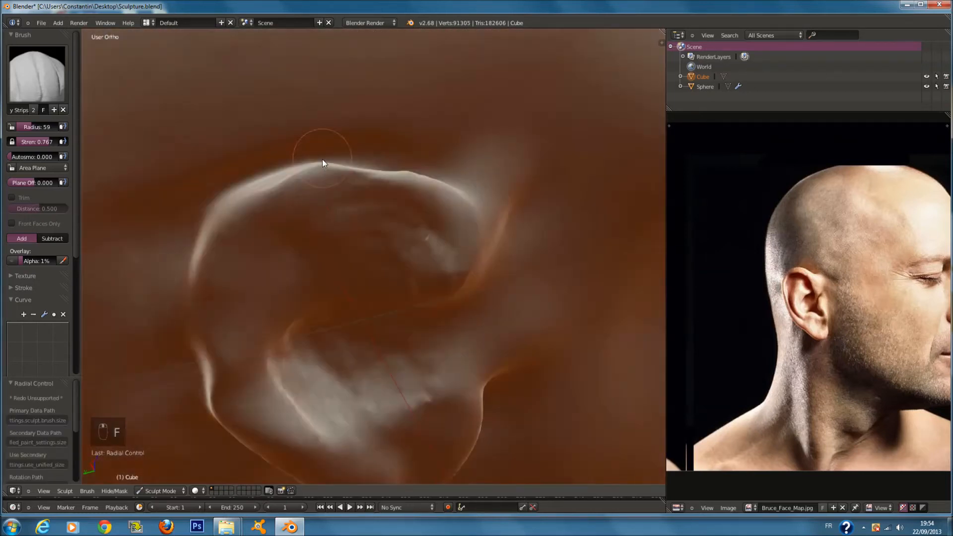
scroll(324, 169, "up", 1)
key("f")
left_click(330, 190)
scroll(254, 185, "up", 2)
left_click_drag(293, 174, 389, 213)
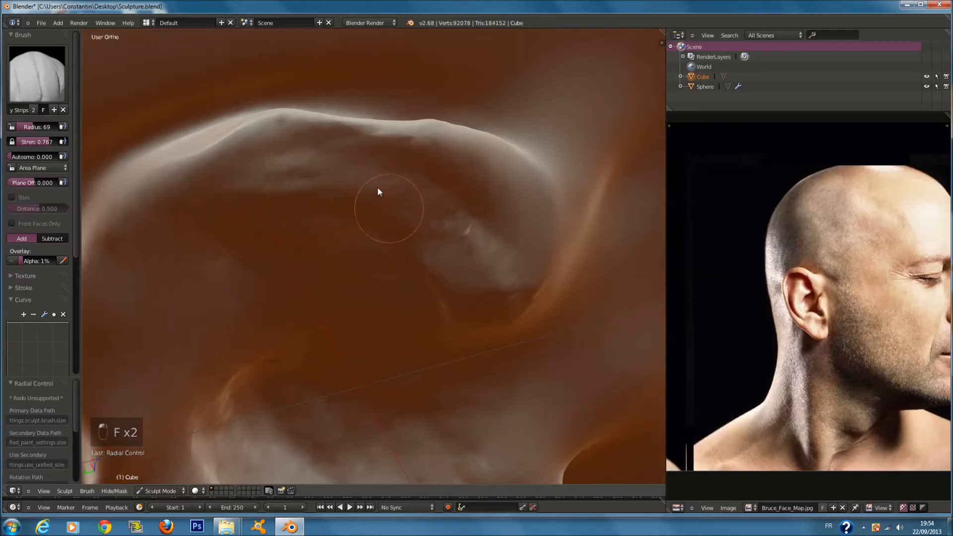
- Thicken the front of the ear's upper rim down toward the cheek with Clay Strips at radius 90
middle_click_drag(389, 213, 295, 109)
key("f")
left_click(303, 113)
scroll(303, 115, "up", 6, "shift")
scroll(294, 104, "down", 1, "ctrl")
mouse_move(294, 104)
left_mouse_down()
mouse_move(395, 181)
mouse_move(275, 115)
mouse_move(212, 95)
mouse_move(421, 293)
mouse_move(475, 325)
mouse_move(412, 210)
left_mouse_up()
middle_click_drag(412, 210, 346, 172)
mouse_move(347, 172)
left_mouse_down()
mouse_move(399, 305)
mouse_move(396, 336)
left_mouse_up()
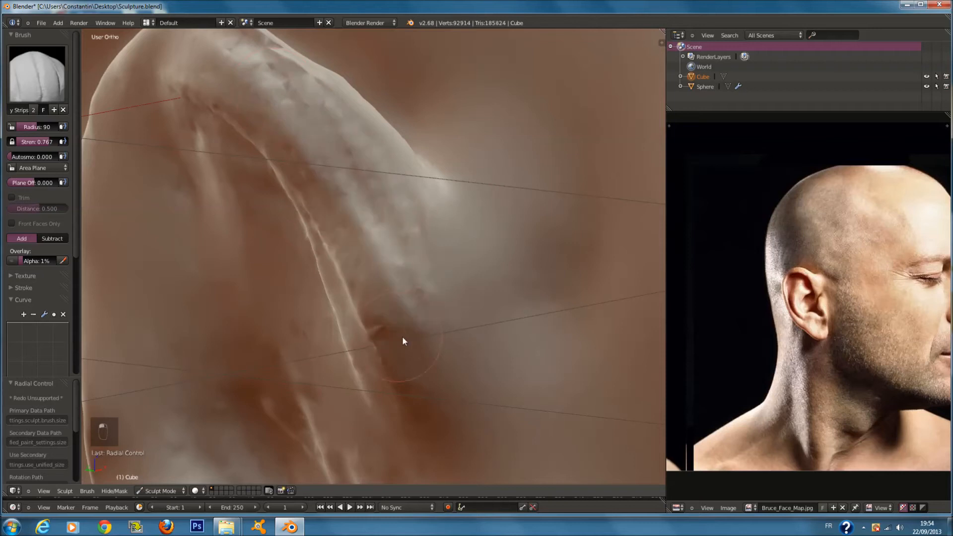
- Extend the front rim of the ear toward its junction with the head with another Clay Strips stroke
middle_click_drag(396, 336, 421, 303)
key("f")
left_click(422, 303)
mouse_move(371, 177)
left_mouse_down()
mouse_move(485, 115)
mouse_move(525, 124)
mouse_move(424, 238)
mouse_move(408, 273)
left_mouse_up()
key("f")
left_click(434, 298)
mouse_move(433, 298)
middle_mouse_down()
mouse_move(474, 291)
mouse_move(505, 241)
middle_mouse_up()
- Build up the front part of the ear's rim down toward the tragus with a Clay Strips stroke
key("f")
left_click(516, 237)
mouse_move(516, 233)
left_mouse_down()
mouse_move(461, 300)
mouse_move(409, 329)
mouse_move(394, 351)
mouse_move(487, 411)
mouse_move(439, 381)
mouse_move(447, 407)
mouse_move(404, 433)
mouse_move(392, 397)
mouse_move(440, 425)
left_mouse_up()
scroll(440, 425, "down", 4)
middle_click_drag(466, 338, 494, 325)
- Add volume to the lower inner ear beside the tragus with a Clay Strips stroke
key("f")
left_click(481, 319)
mouse_move(433, 287)
middle_mouse_down()
mouse_move(493, 313)
mouse_move(461, 311)
middle_mouse_up()
scroll(392, 293, "up", 4)
key("f")
left_click(407, 310)
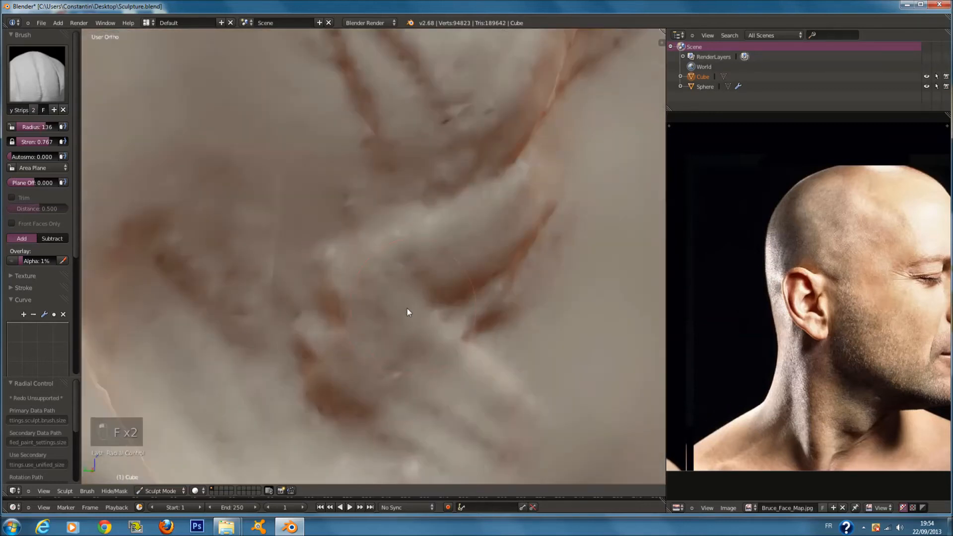
scroll(407, 310, "down", 4, "ctrl")
scroll(407, 309, "down", 3, "shift")
key("f")
left_click(357, 319)
mouse_move(357, 319)
left_mouse_down()
mouse_move(373, 421)
mouse_move(370, 377)
mouse_move(263, 209)
left_mouse_up()
- Lay a long Clay Strips stroke down the rear rim of the ear
mouse_move(278, 270)
middle_mouse_down()
mouse_move(259, 277)
mouse_move(505, 303)
mouse_move(496, 288)
mouse_move(516, 260)
mouse_move(494, 179)
middle_mouse_up()
scroll(259, 273, "down", 6)
scroll(505, 303, "up", 1)
scroll(497, 288, "up", 2)
scroll(520, 318, "up", 5, "shift")
key("f")
left_click(484, 174)
mouse_move(486, 143)
left_mouse_down()
mouse_move(466, 143)
mouse_move(436, 278)
mouse_move(481, 143)
mouse_move(477, 408)
left_mouse_up()
- Thicken the upper rear rim of the ear with another Clay Strips stroke
mouse_move(485, 294)
middle_mouse_down()
mouse_move(473, 259)
mouse_move(392, 221)
middle_mouse_up()
scroll(361, 210, "up", 3)
key("f")
left_click(351, 206)
scroll(344, 130, "up", 1)
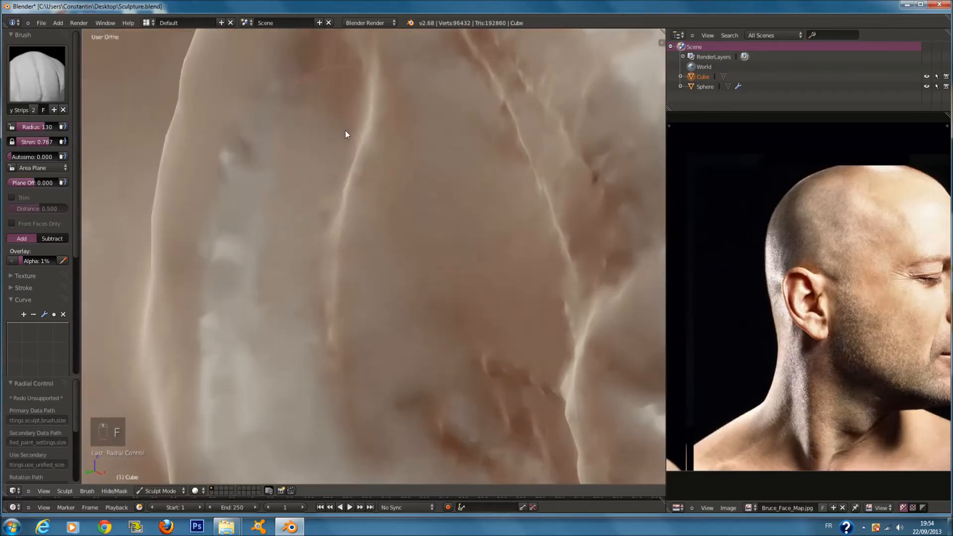
key("f")
left_click(323, 131)
scroll(324, 132, "up", 7, "shift")
key("f")
left_click(358, 130)
mouse_move(377, 136)
left_mouse_down()
mouse_move(401, 143)
mouse_move(296, 156)
mouse_move(266, 209)
mouse_move(251, 266)
mouse_move(321, 216)
mouse_move(246, 258)
mouse_move(245, 327)
left_mouse_up()
- Fill the band just inside the ear's rear rim with Clay Strips strokes at radius 70
key("f")
left_click(333, 142)
mouse_move(257, 412)
middle_mouse_down("shift")
mouse_move(265, 305)
mouse_move(253, 200)
middle_mouse_up("shift")
key("f")
left_click(247, 167)
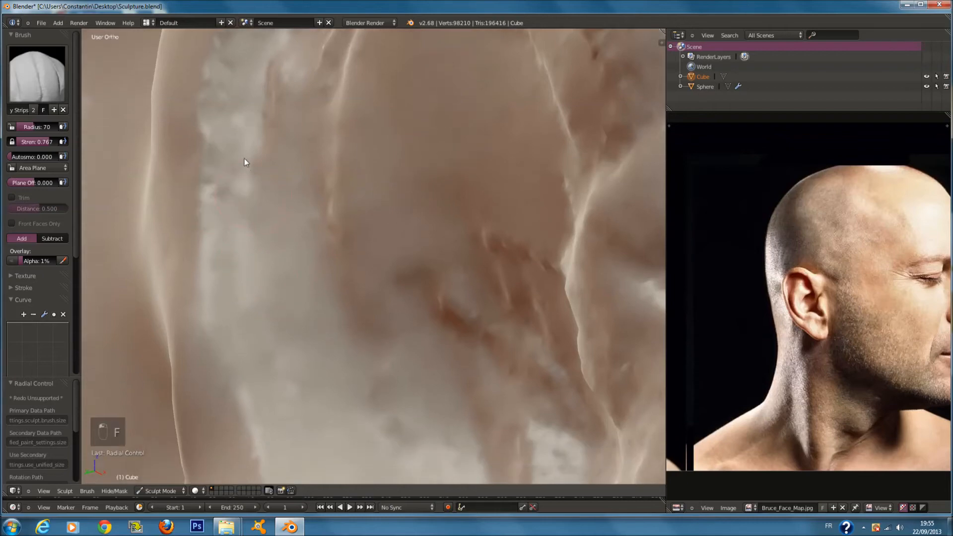
left_click_drag(229, 184, 251, 290)
left_click_drag(213, 171, 228, 211)
- Continue the rear band of the ear down toward the lobe with two longer Clay Strips strokes
middle_click_drag(286, 269, 286, 221, "shift")
key("f")
left_click(248, 104)
left_click_drag(248, 61, 293, 273)
left_click_drag(255, 163, 293, 293)
- Build up the lower part of the rear inner fold with Clay Strips at radius 60
scroll(304, 348, "down", 3)
middle_click_drag(304, 348, 520, 271)
key("f")
left_click(549, 180)
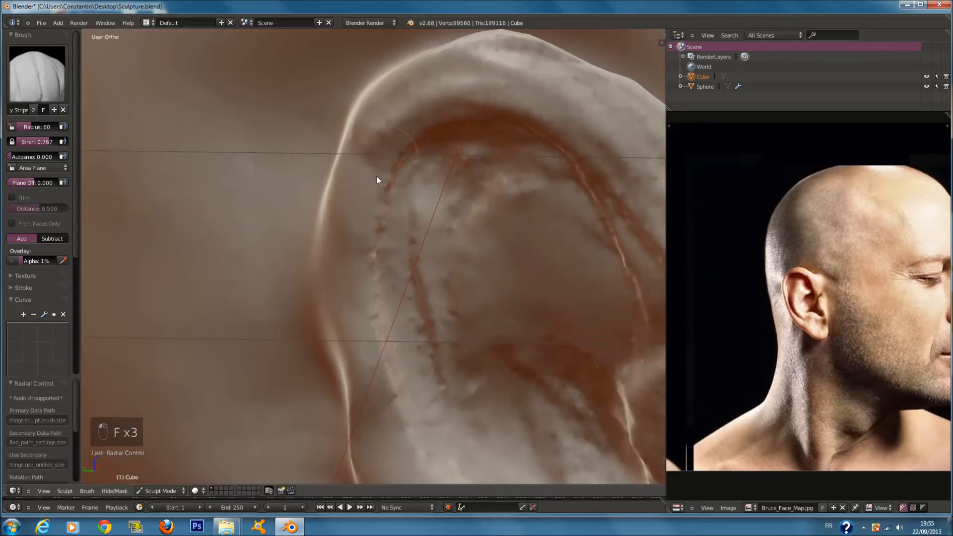
left_click_drag(368, 327, 422, 426)
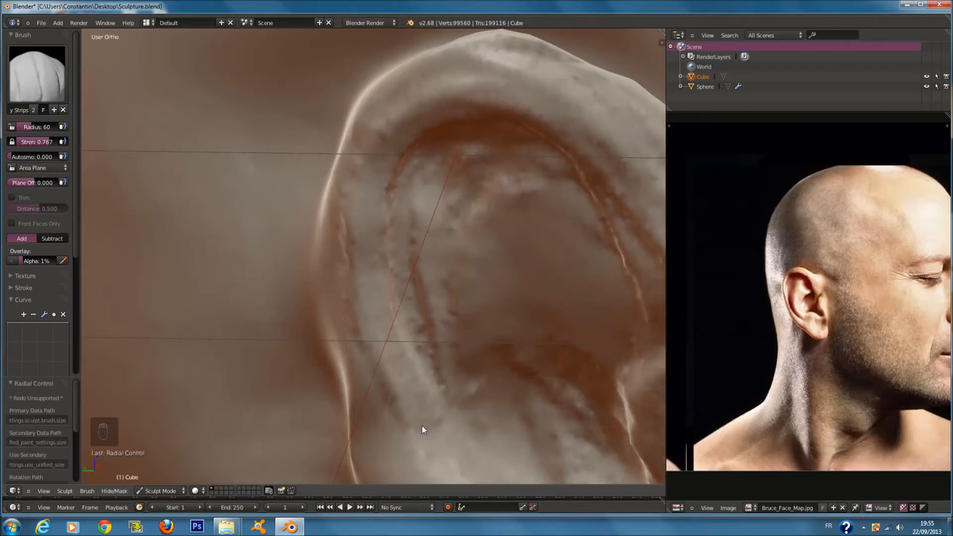
- Raise a short slanted ridge inside the upper ear near the front rim with Clay Strips at radius 131
scroll(544, 326, "down", 5)
middle_click_drag(545, 326, 580, 298)
scroll(581, 248, "up", 2)
key("f")
left_click(592, 254)
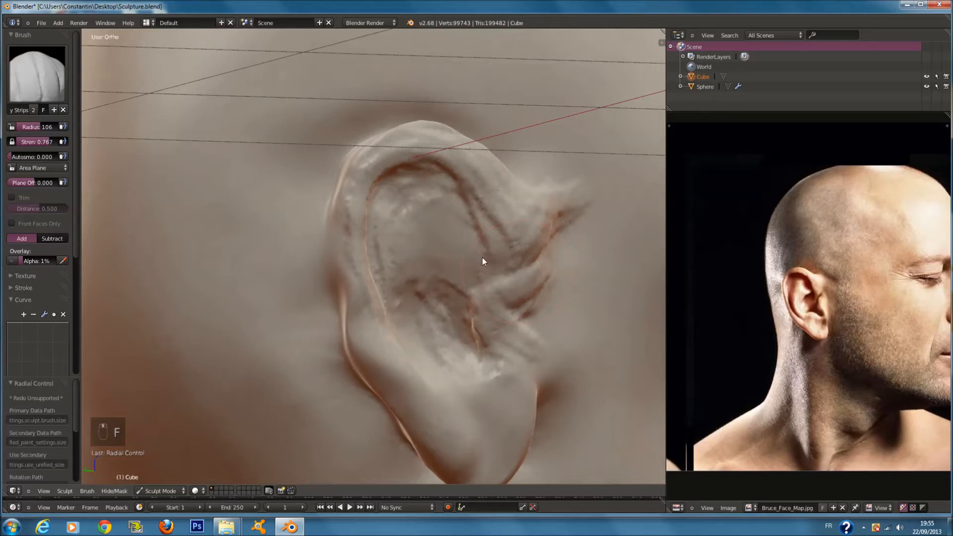
scroll(462, 223, "up", 4)
key("f")
left_click(460, 185)
scroll(457, 188, "up", 3)
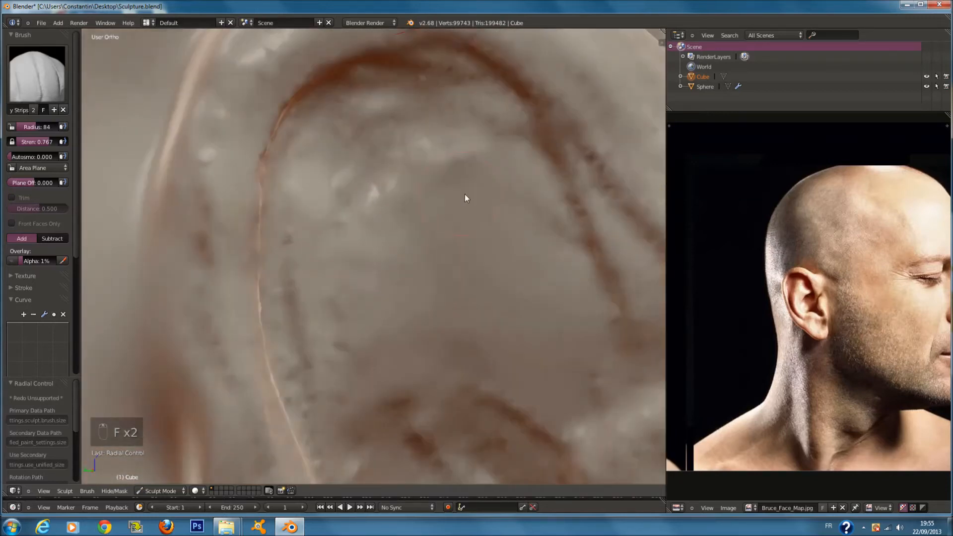
key("f")
left_click(546, 212)
mouse_move(591, 208)
left_mouse_down()
mouse_move(547, 119)
mouse_move(614, 237)
mouse_move(656, 194)
left_mouse_up()
scroll(512, 195, "down", 3)
middle_click_drag(512, 196, 390, 199, "shift")
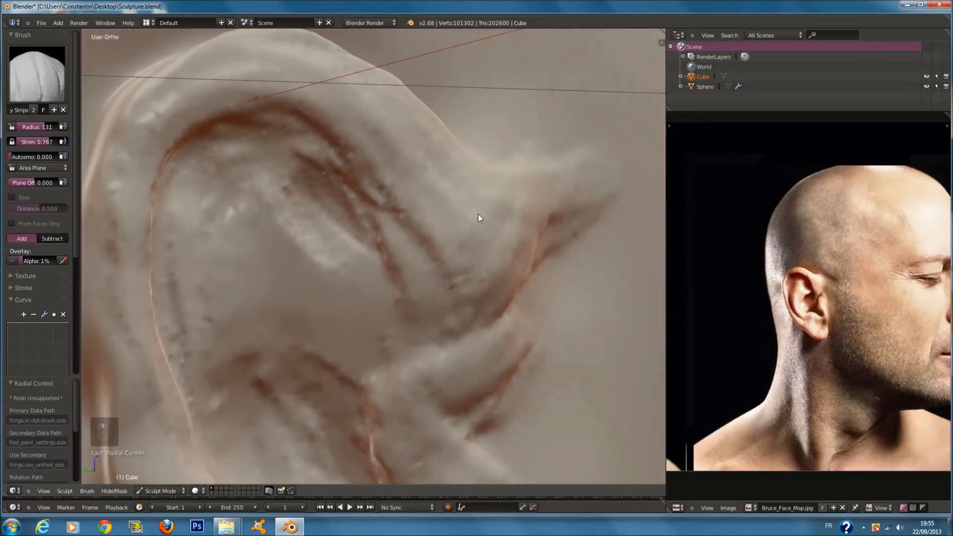
- Shape the inner fold directly beneath the ear's top rim with Clay Strips at radius 96
middle_click_drag(478, 215, 558, 224)
middle_click_drag(472, 120, 475, 162, "shift")
key("f")
left_click(460, 145)
scroll(463, 133, "up", 1)
mouse_move(447, 109)
middle_mouse_down()
mouse_move(437, 153)
mouse_move(395, 197)
middle_mouse_up()
scroll(395, 197, "up", 4)
key("f")
left_click(391, 196)
mouse_move(242, 129)
left_mouse_down()
mouse_move(351, 132)
mouse_move(468, 190)
mouse_move(535, 277)
left_mouse_up()
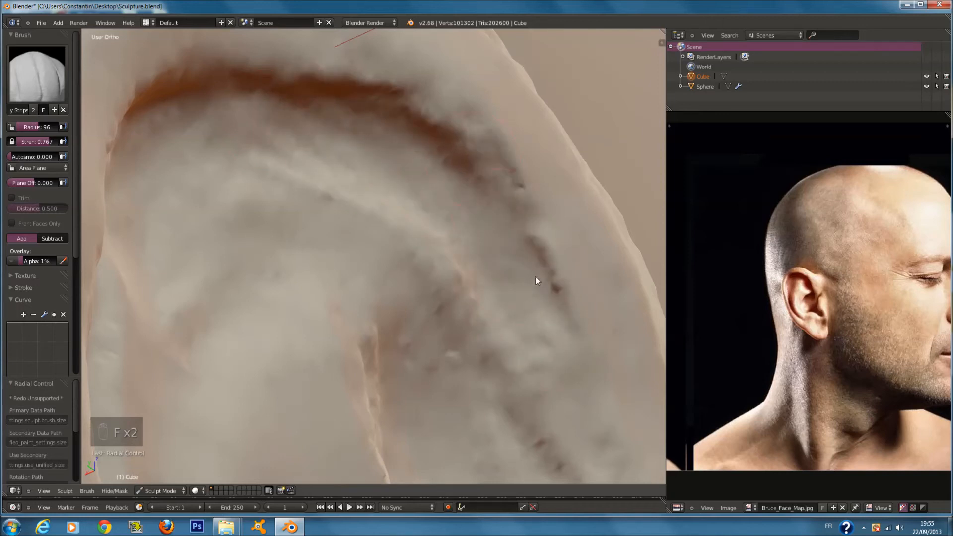
- Deepen the groove beneath the ear's upper rim toward the front with the standard sculpt Brush at radius 108
left_click(70, 130)
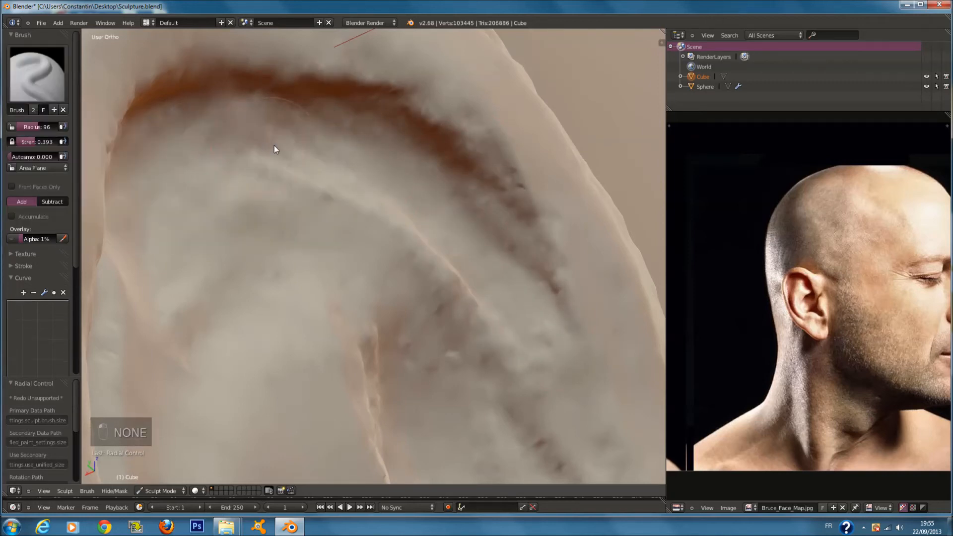
key("f")
left_click(270, 143)
key("f")
left_click(240, 144)
mouse_move(240, 139)
left_mouse_down()
mouse_move(355, 113)
mouse_move(460, 213)
left_mouse_up()
key("f")
left_click(375, 124)
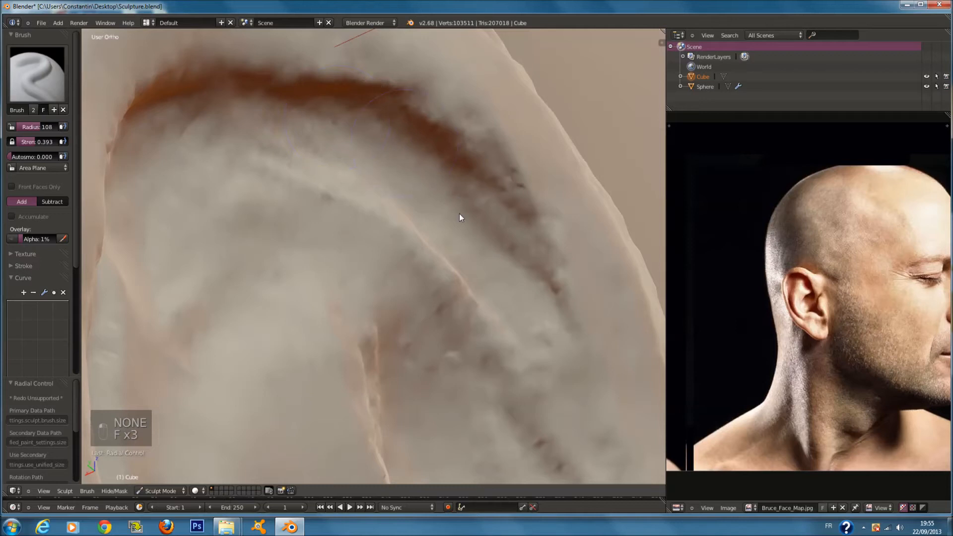
mouse_move(377, 103)
left_mouse_down()
mouse_move(487, 199)
mouse_move(584, 411)
left_mouse_up()
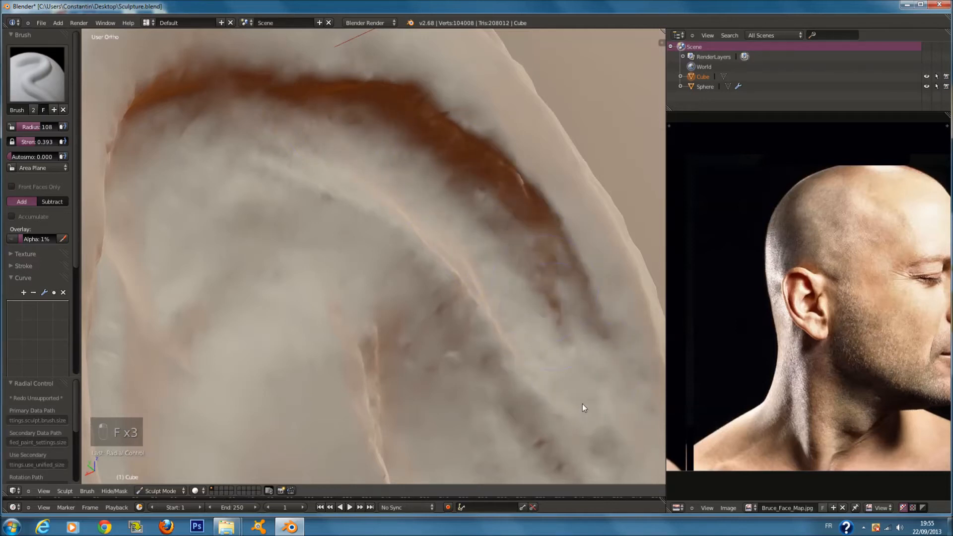
- Carve the groove under the upper rim once more from its front end back across the top
middle_click_drag(577, 338, 577, 300, "shift")
key("f")
left_click(568, 301)
mouse_move(591, 437)
left_mouse_down("ctrl")
mouse_move(445, 148)
mouse_move(531, 245)
mouse_move(368, 118)
left_mouse_up("ctrl")
- Work the channel down along the ear's rear rim with the standard Brush at radius 79 and 80
mouse_move(368, 119)
middle_mouse_down()
mouse_move(286, 188)
mouse_move(347, 295)
mouse_move(440, 325)
mouse_move(433, 230)
mouse_move(465, 203)
middle_mouse_up()
scroll(347, 295, "down", 4)
key("f")
left_click(460, 202)
scroll(408, 341, "down", 7, "shift")
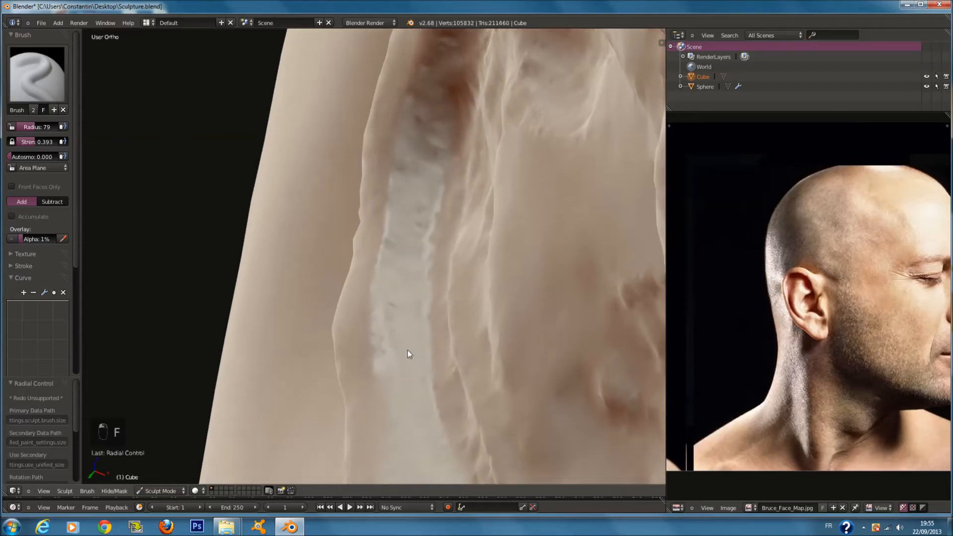
key("f")
left_click(438, 303)
scroll(496, 390, "down", 8)
middle_click_drag(583, 404, 524, 402)
scroll(552, 400, "down", 5)
scroll(523, 402, "up", 3)
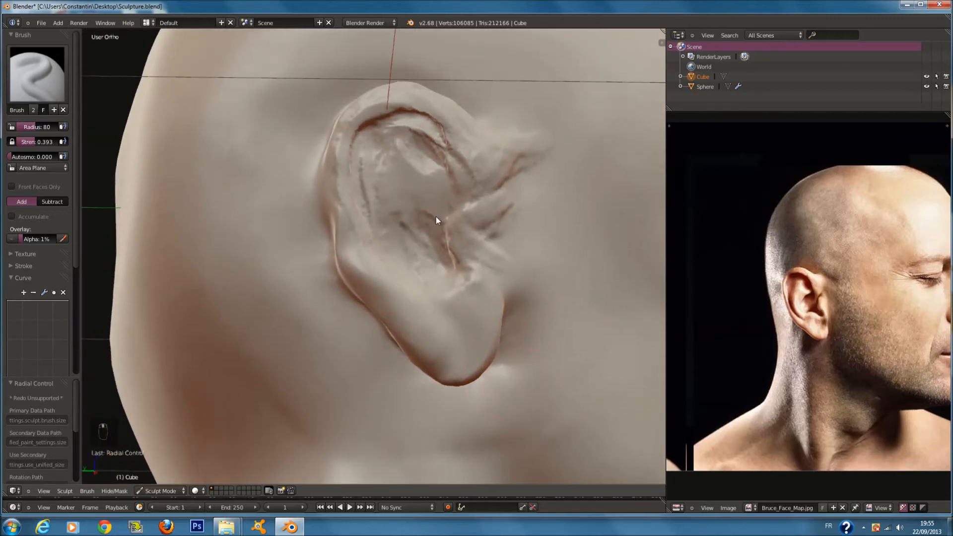
- Carve the crease between the ear's front rim and the tragus with a stroke toward the cheek
scroll(442, 230, "up", 3, "ctrl")
scroll(444, 228, "up", 4, "shift")
scroll(443, 228, "up", 4)
key("f")
left_click(506, 230)
mouse_move(494, 246)
left_mouse_down()
mouse_move(538, 204)
mouse_move(562, 158)
left_mouse_up()
- Refine the folds inside the front of the upper ear with two short Brush strokes
middle_click_drag(562, 159, 496, 232)
key("f")
left_click(511, 243)
mouse_move(465, 153)
left_mouse_down()
mouse_move(442, 138)
mouse_move(449, 184)
left_mouse_up()
middle_click_drag(450, 184, 413, 139)
key("f")
left_click(416, 140)
left_click_drag(427, 208, 398, 149)
- Deepen the groove along the rear inner fold down toward the lower ear with the Brush at radius 49
mouse_move(398, 149)
middle_mouse_down()
mouse_move(449, 192)
mouse_move(432, 133)
mouse_move(527, 108)
mouse_move(585, 157)
mouse_move(558, 169)
mouse_move(452, 155)
mouse_move(434, 179)
mouse_move(462, 226)
mouse_move(496, 215)
mouse_move(459, 229)
mouse_move(471, 230)
middle_mouse_up()
scroll(316, 252, "up", 2)
key("f")
left_click(304, 283)
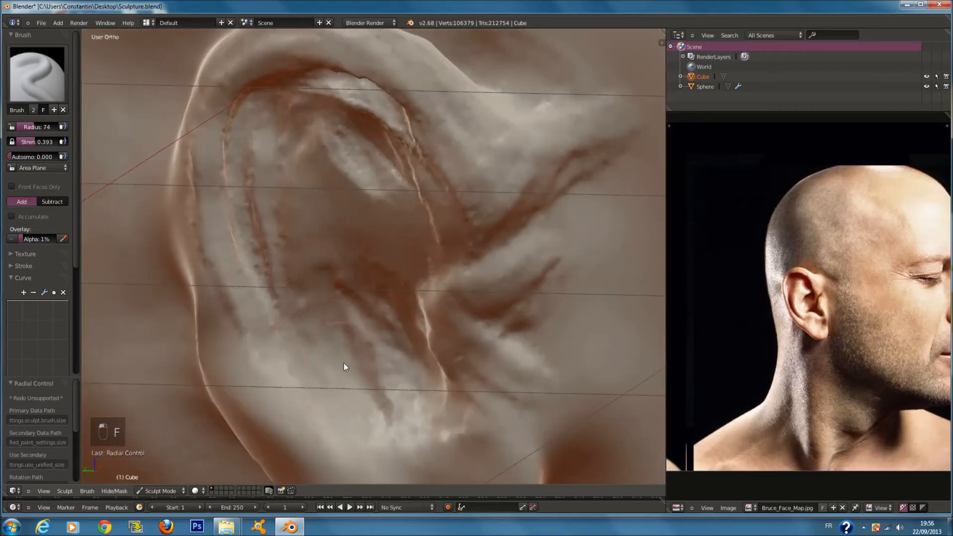
key("f")
left_click(319, 346)
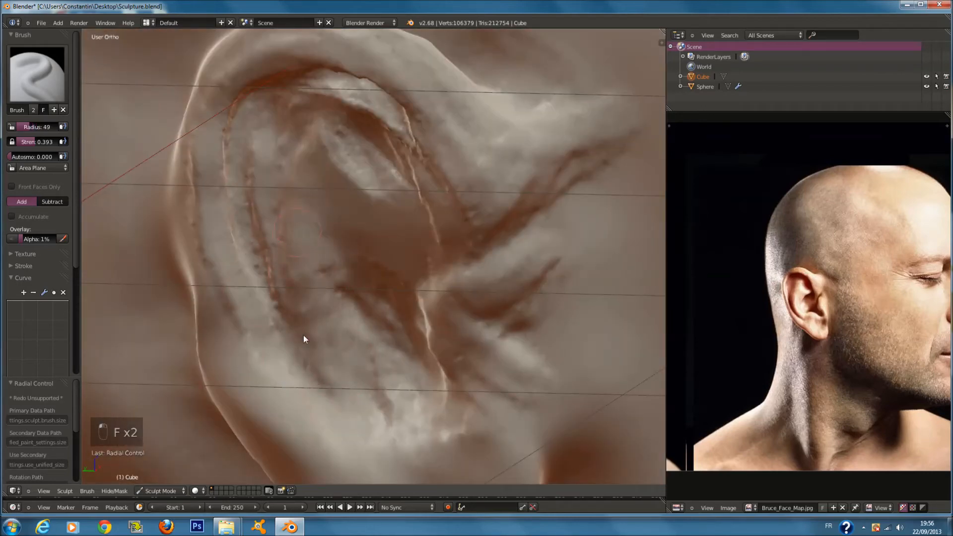
left_click_drag(285, 311, 306, 372)
- Smooth the ear's rim and inner folds with the Smooth brush at radius 116 and strength 0.500
left_click(50, 61)
left_click(28, 212)
scroll(543, 195, "down", 3)
key("f")
left_click(503, 171)
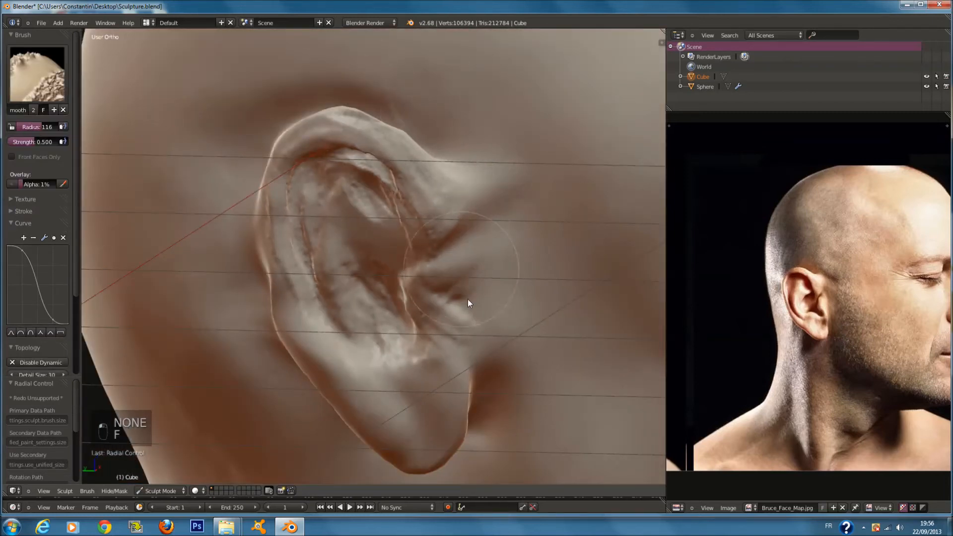
middle_click_drag(326, 272, 308, 259)
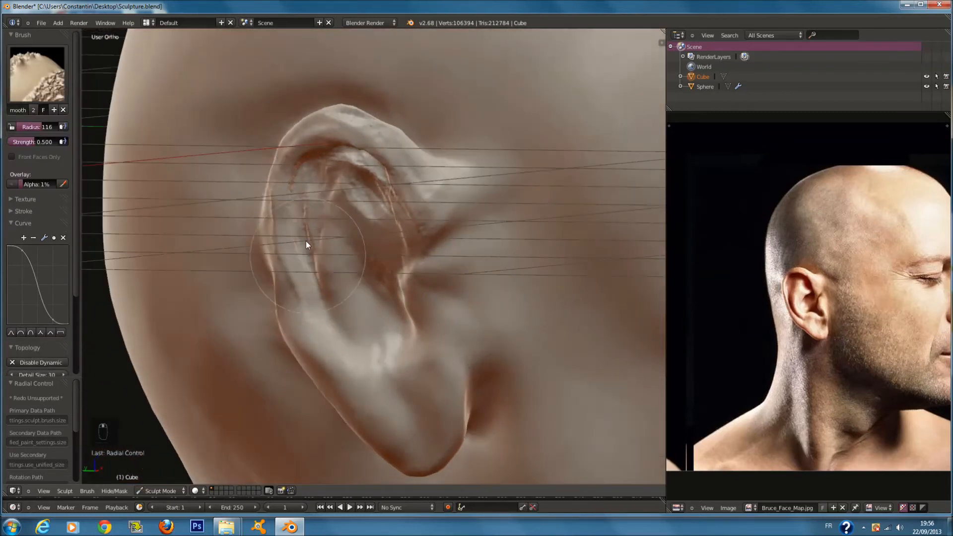
mouse_move(412, 215)
middle_mouse_down()
mouse_move(447, 187)
mouse_move(413, 143)
middle_mouse_up()
mouse_move(379, 294)
middle_mouse_down()
mouse_move(434, 236)
mouse_move(392, 275)
middle_mouse_up()
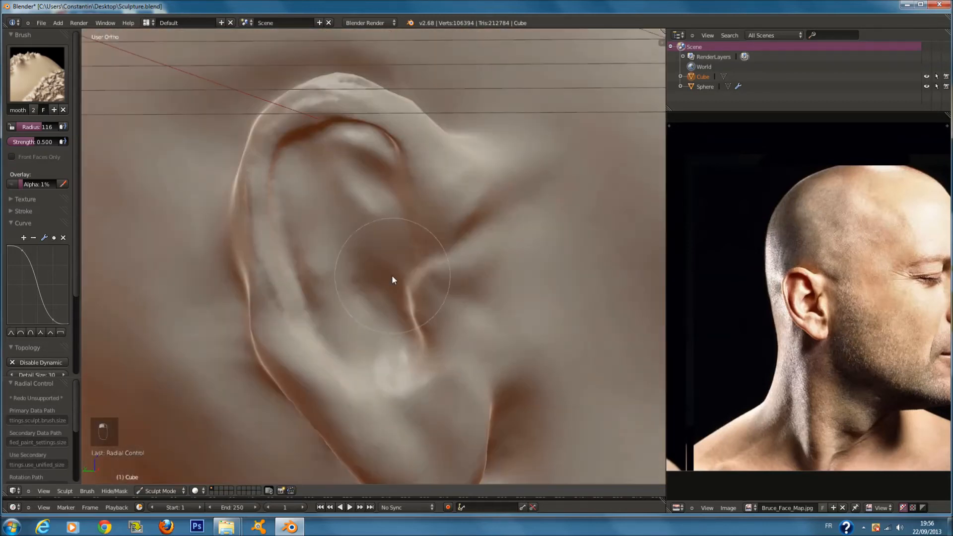
- Crease the back of the ear along its rear rim with the Crease brush at radius 61
left_click(45, 97)
left_click(189, 130)
middle_click_drag(276, 285, 276, 180)
key("f")
left_click(421, 157)
middle_click_drag(336, 193, 320, 143)
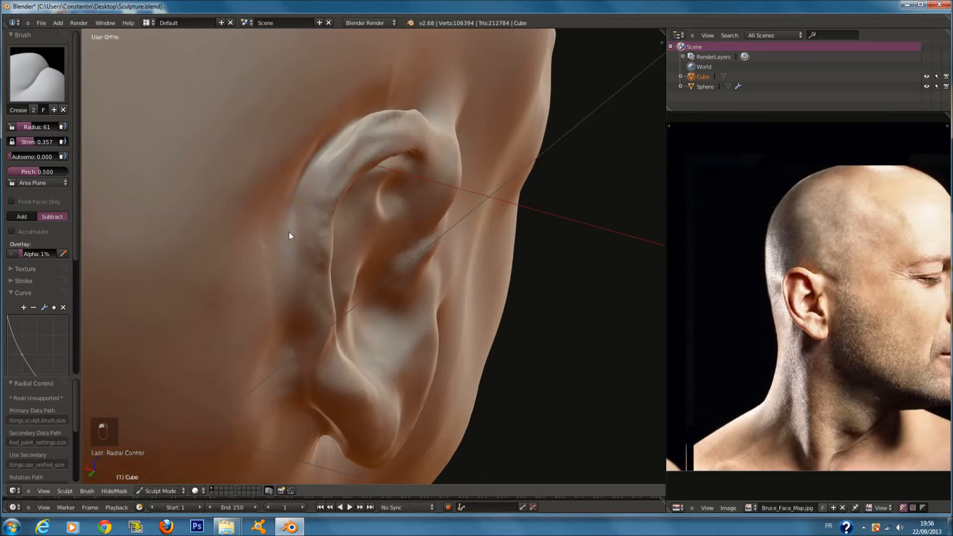
left_click_drag(298, 262, 293, 228)
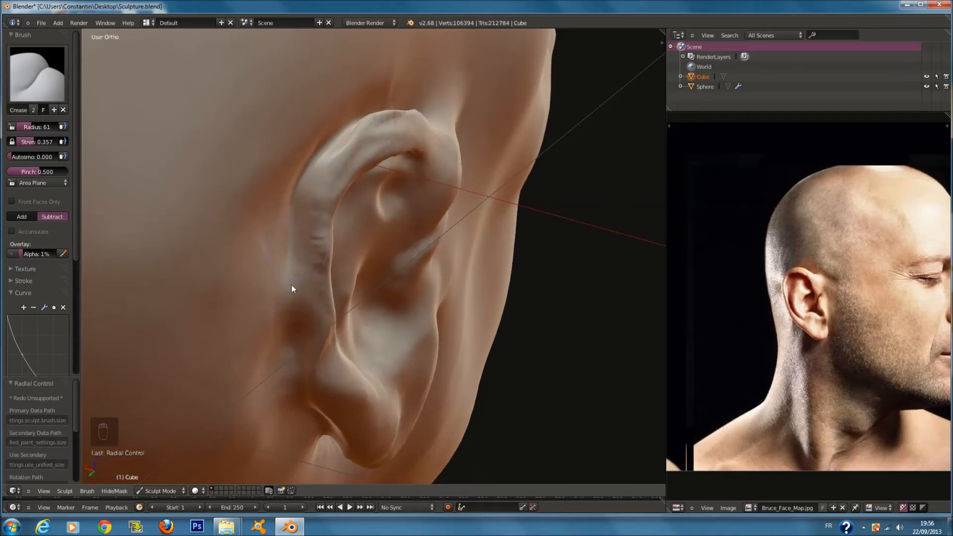
- Cut the seam between the rear rim and the head deeper with the Crease brush at radius 91
middle_click_drag(282, 246, 279, 216)
key("f")
left_click(267, 199)
scroll(267, 198, "up", 3)
mouse_move(216, 163)
left_mouse_down()
mouse_move(207, 248)
mouse_move(220, 282)
mouse_move(213, 344)
left_mouse_up()
middle_click_drag(213, 345, 234, 310)
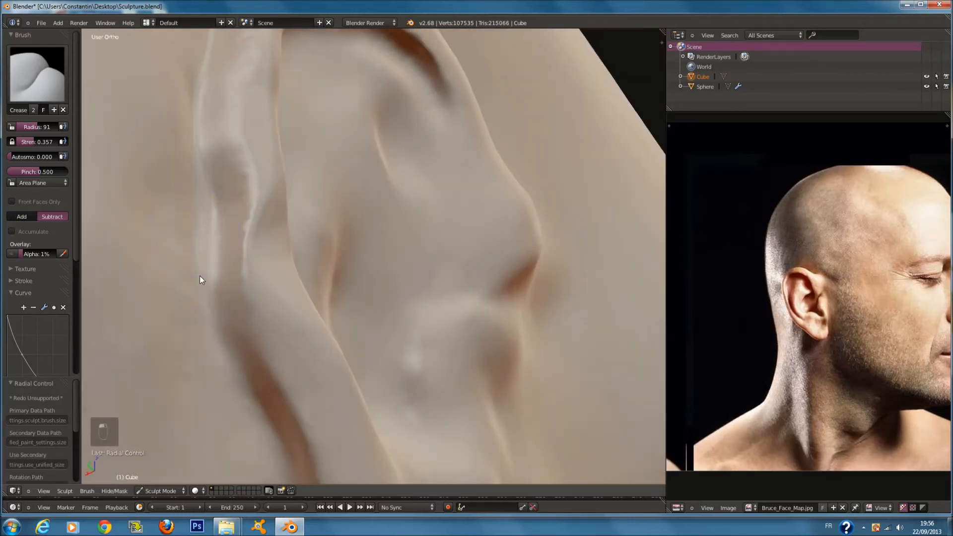
- Sharpen the seam behind the middle of the ear with repeated downward Crease strokes
mouse_move(193, 222)
left_mouse_down()
mouse_move(207, 335)
mouse_move(284, 452)
left_mouse_up()
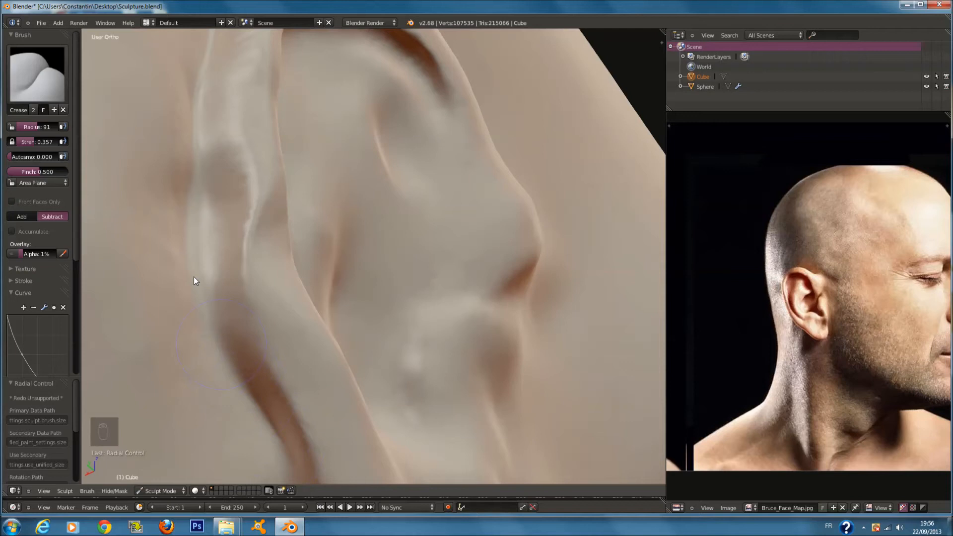
left_click_drag(204, 191, 239, 367)
left_click_drag(179, 124, 228, 315)
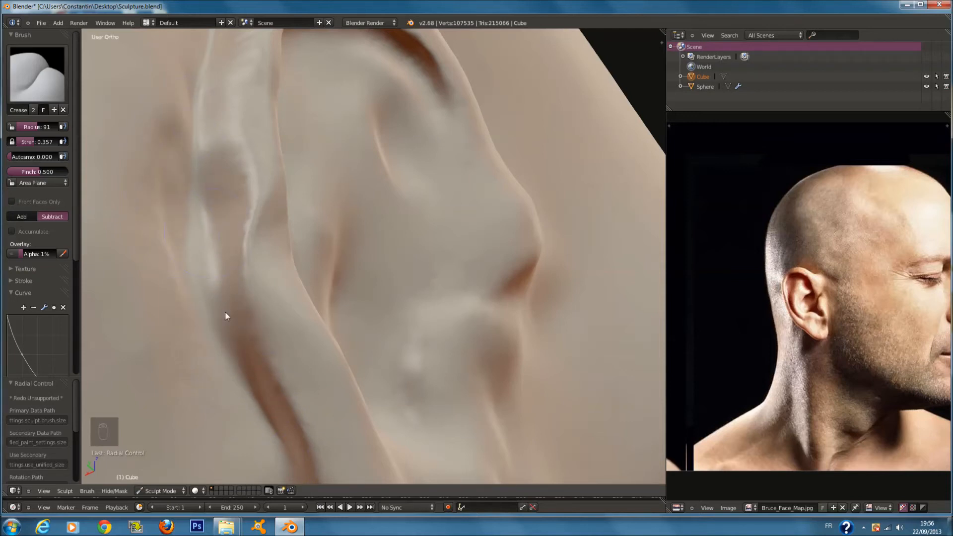
left_click_drag(179, 141, 232, 366)
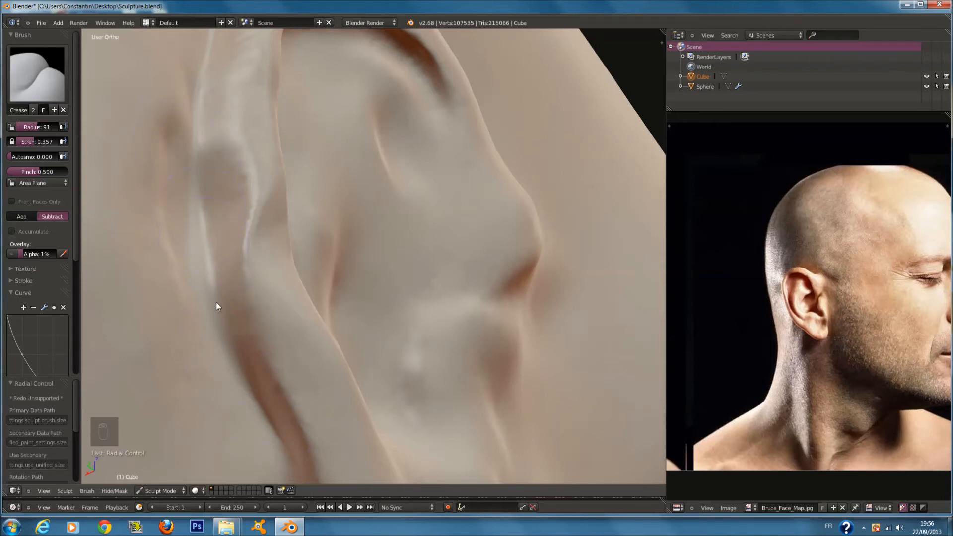
- Crease the lower seam behind the ear and the front edge where the lobe meets the jaw
mouse_move(279, 278)
middle_mouse_down()
mouse_move(287, 300)
mouse_move(245, 245)
mouse_move(246, 281)
mouse_move(273, 338)
mouse_move(251, 319)
middle_mouse_up()
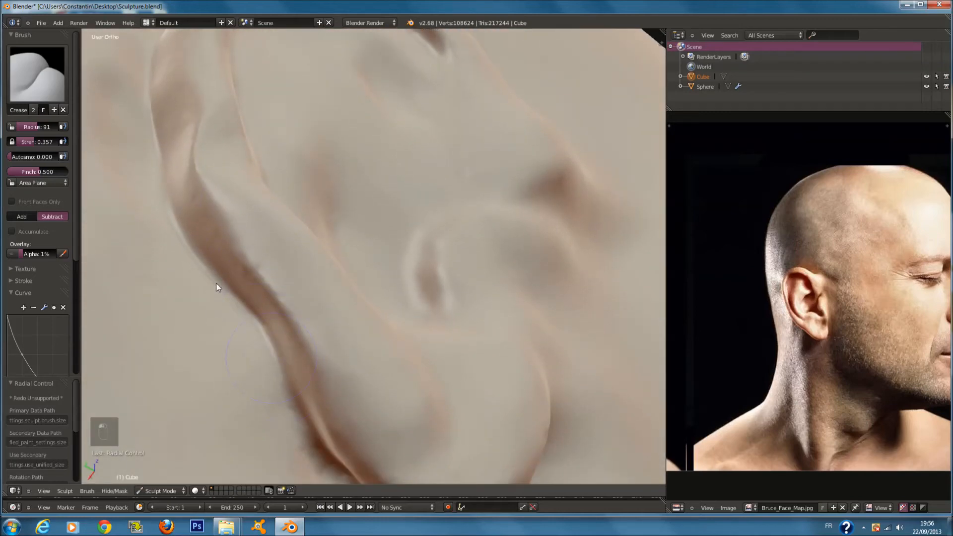
left_click_drag(243, 307, 198, 196)
mouse_move(198, 195)
middle_mouse_down()
mouse_move(334, 323)
mouse_move(302, 338)
middle_mouse_up()
mouse_move(489, 324)
left_mouse_down()
mouse_move(503, 276)
mouse_move(483, 365)
left_mouse_up()
mouse_move(472, 409)
left_mouse_down()
mouse_move(484, 372)
mouse_move(466, 455)
mouse_move(438, 471)
mouse_move(480, 339)
mouse_move(474, 234)
mouse_move(450, 251)
left_mouse_up()
scroll(456, 247, "up", 3)
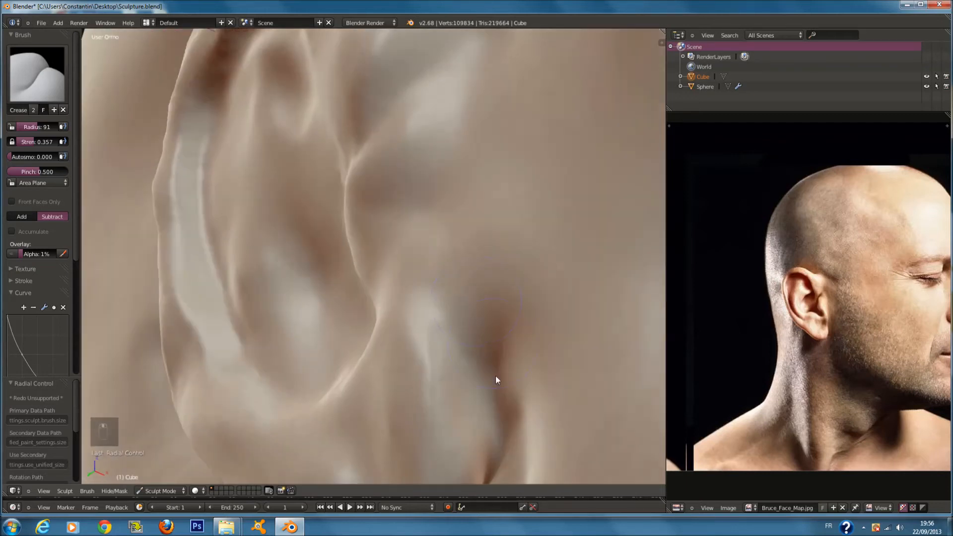
- Crease the notch between the ear's upper front rim and the tragus with the brush radius at 70
scroll(462, 293, "up", 2)
key("f")
left_click(394, 260)
left_click_drag(449, 127, 379, 176)
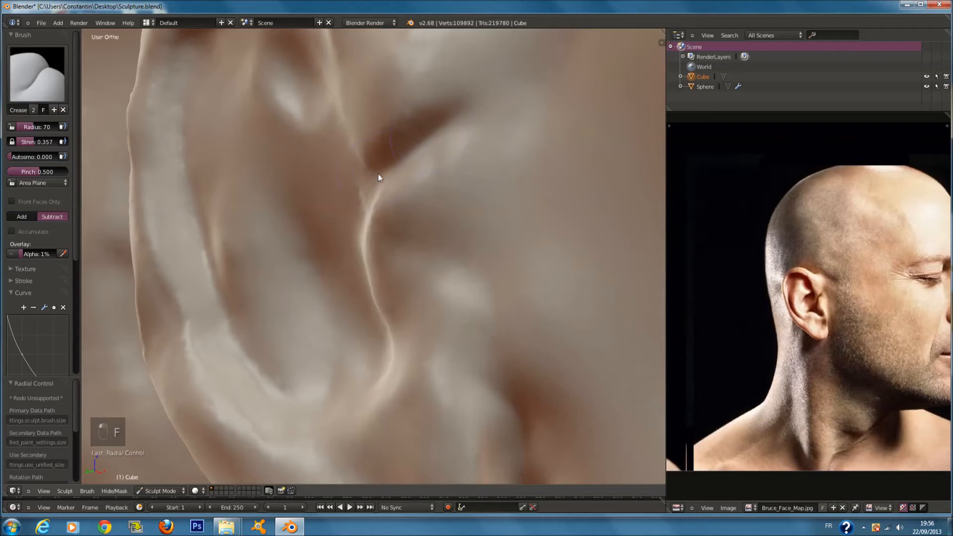
- Crease the inner edge of the ear's rear rim down toward the lobe
middle_click_drag(199, 196, 207, 209)
key("f")
left_click(220, 209)
mouse_move(195, 222)
left_mouse_down()
mouse_move(260, 373)
mouse_move(291, 397)
left_mouse_up()
middle_click_drag(291, 397, 311, 385)
- Crease the groove beside the ear's inner fold down toward the concha with the brush radius at 85
mouse_move(296, 201)
middle_mouse_down()
mouse_move(355, 264)
mouse_move(344, 261)
middle_mouse_up()
key("f")
left_click(337, 317)
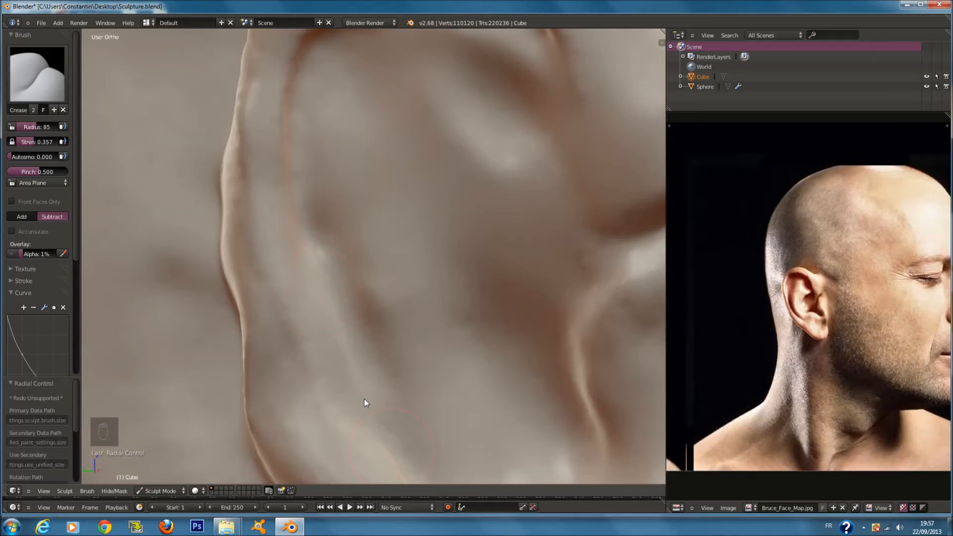
left_click_drag(347, 264, 440, 403)
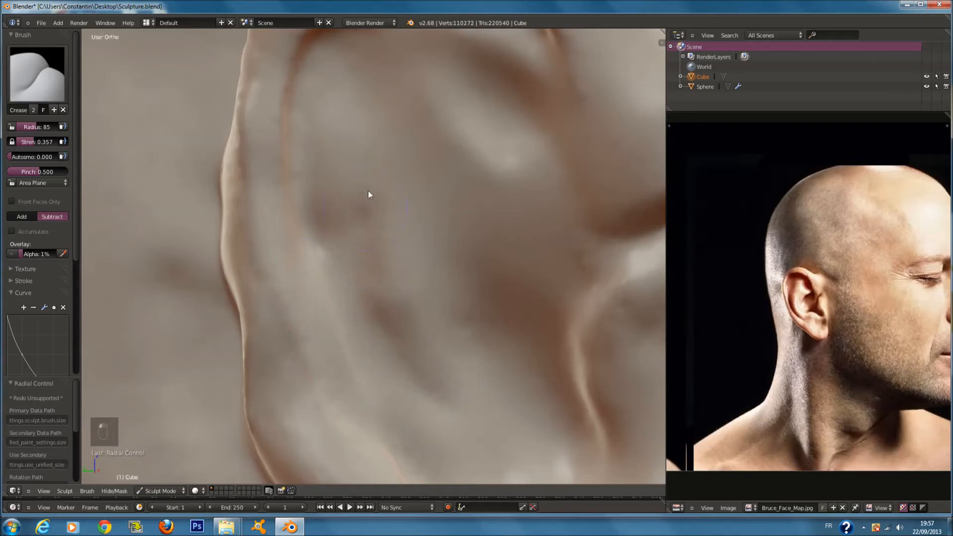
mouse_move(381, 234)
middle_mouse_down()
mouse_move(430, 206)
mouse_move(471, 164)
middle_mouse_up()
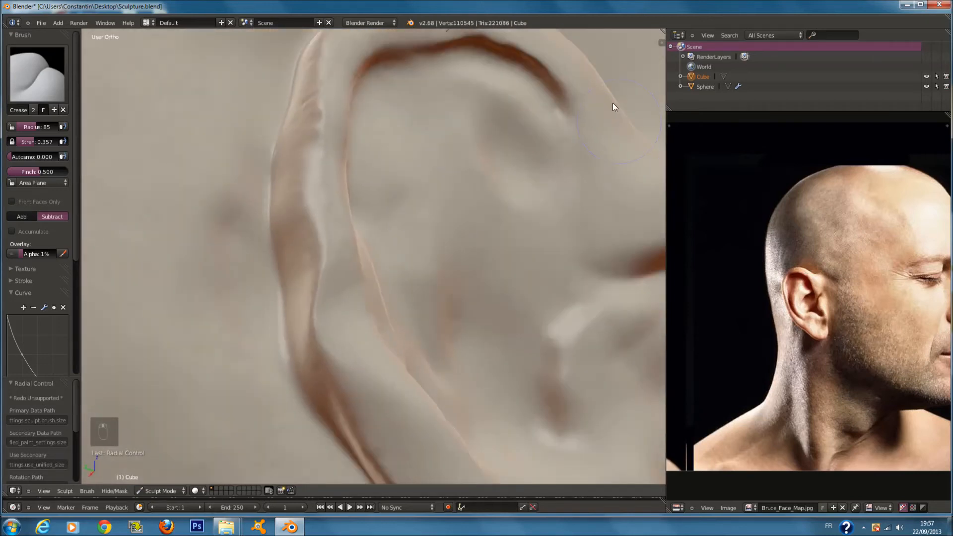
- Deepen the groove inside the rear and upper rim with Crease strokes at radius 59
middle_click_drag(582, 76, 536, 99)
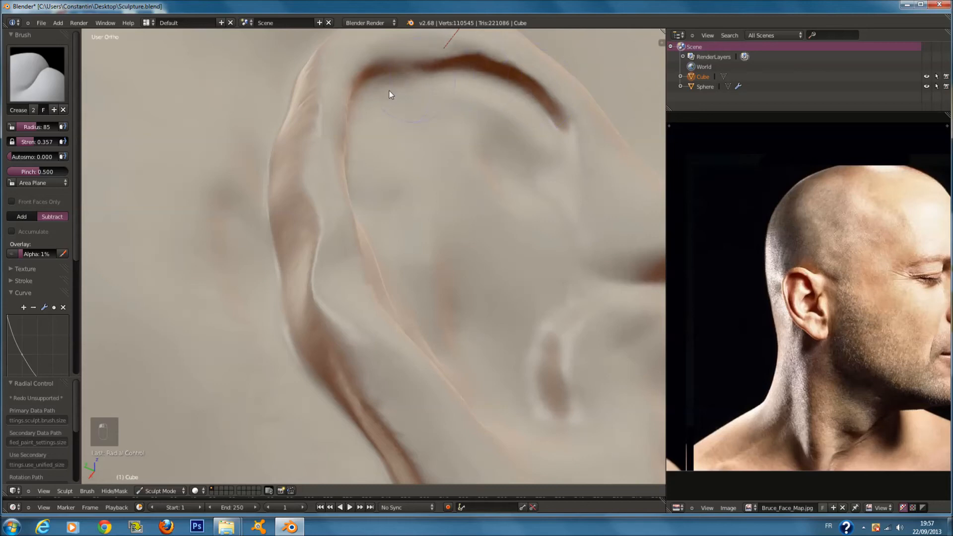
middle_click_drag(460, 73, 324, 85)
key("f")
left_click(311, 88)
left_click_drag(292, 78, 298, 139)
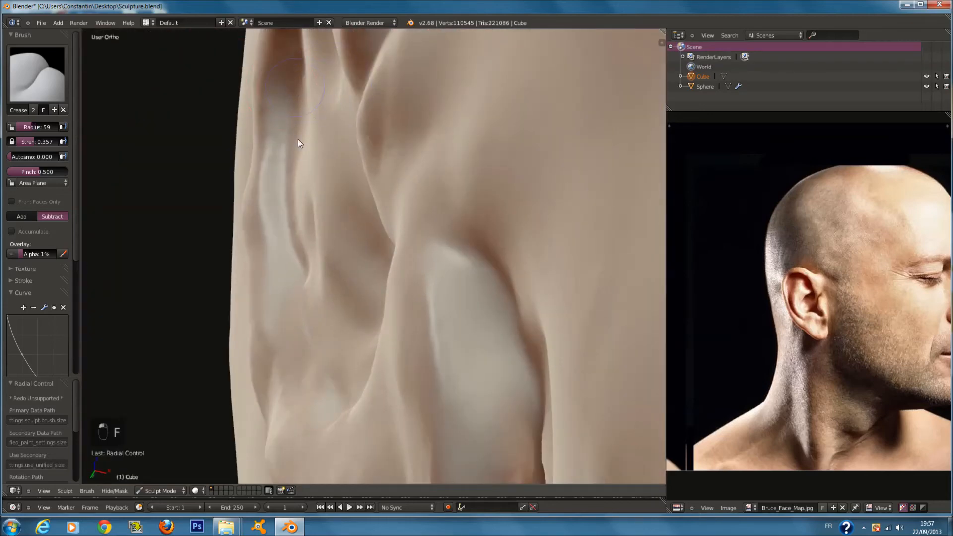
left_click_drag(301, 77, 285, 182)
mouse_move(285, 185)
middle_mouse_down()
mouse_move(356, 123)
mouse_move(344, 119)
mouse_move(382, 111)
mouse_move(315, 148)
middle_mouse_up()
mouse_move(304, 180)
left_mouse_down()
mouse_move(329, 132)
mouse_move(444, 55)
left_mouse_up()
- Crease the hollow within the ear's upper inner fold with the brush radius at 74
mouse_move(460, 103)
middle_mouse_down()
mouse_move(486, 144)
mouse_move(485, 200)
middle_mouse_up()
key("f")
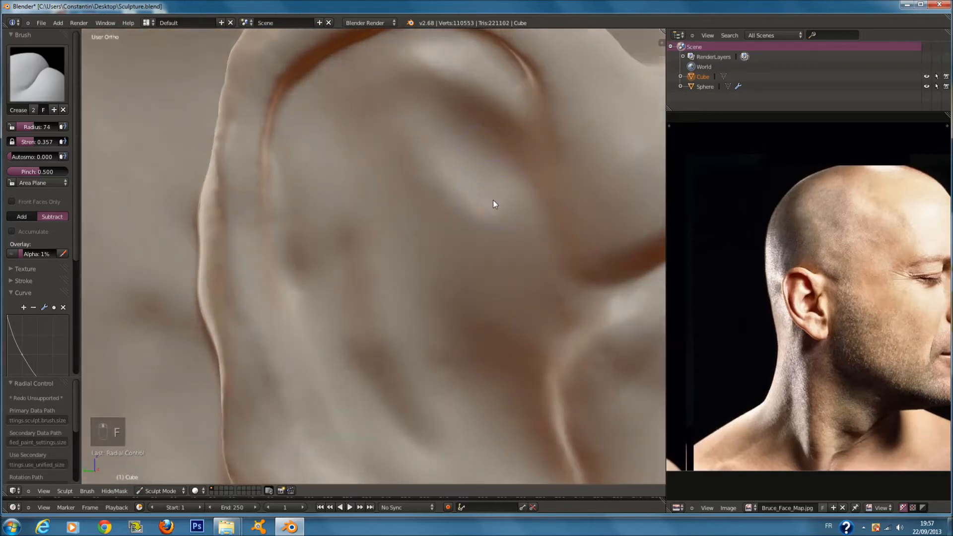
left_click(493, 201)
left_click_drag(436, 132, 452, 143)
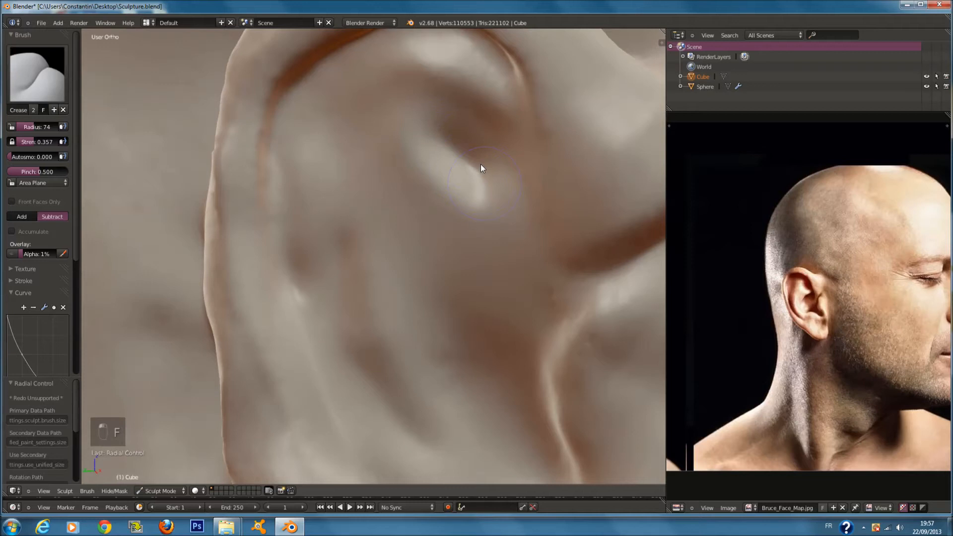
- Build up the ridge below the upper hollow and its rear branch with the Clay Strips brush
left_click(49, 74)
left_click(149, 132)
scroll(427, 154, "up", 1)
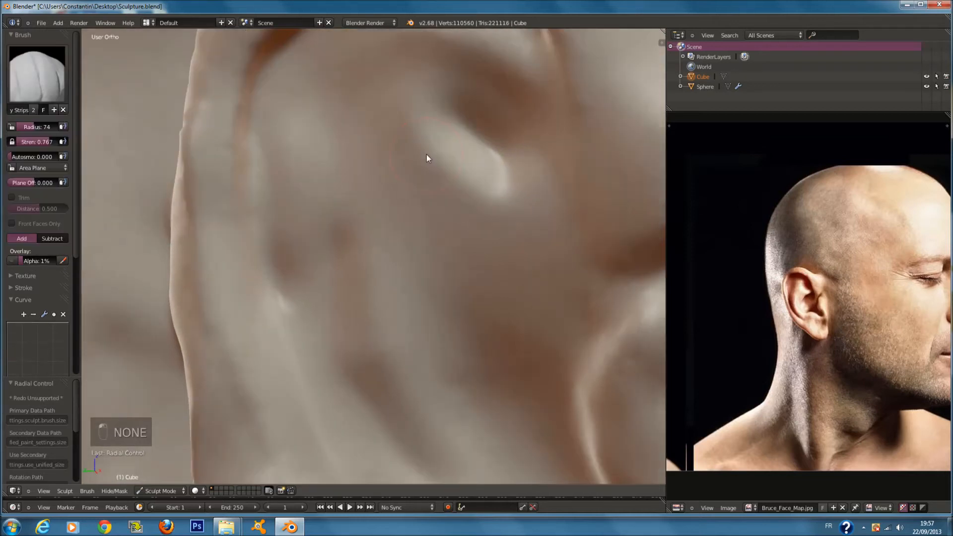
key("f")
left_click(416, 152)
key("f")
left_click(360, 93)
left_click_drag(347, 78, 508, 206)
mouse_move(386, 111)
left_mouse_down()
mouse_move(467, 174)
mouse_move(525, 166)
mouse_move(448, 148)
mouse_move(532, 199)
mouse_move(386, 109)
mouse_move(373, 264)
mouse_move(345, 260)
mouse_move(411, 214)
left_mouse_up()
key("f")
left_click(401, 188)
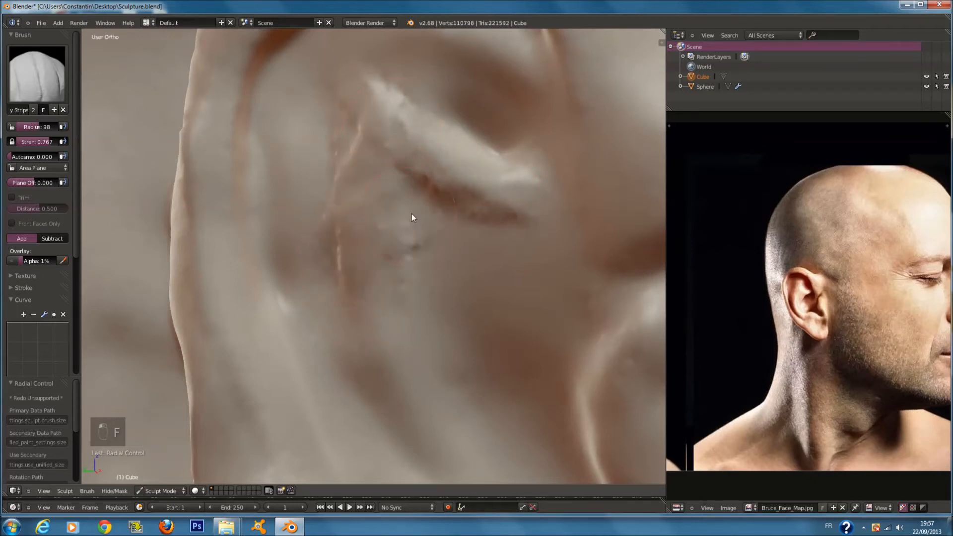
- Add clay beneath the inner ridge across the middle of the ear with the brush radius at 58
key("f")
left_click(392, 214)
mouse_move(348, 257)
left_mouse_down()
mouse_move(527, 210)
mouse_move(386, 131)
mouse_move(542, 216)
left_mouse_up()
mouse_move(542, 216)
middle_mouse_down()
mouse_move(603, 228)
mouse_move(572, 198)
middle_mouse_up()
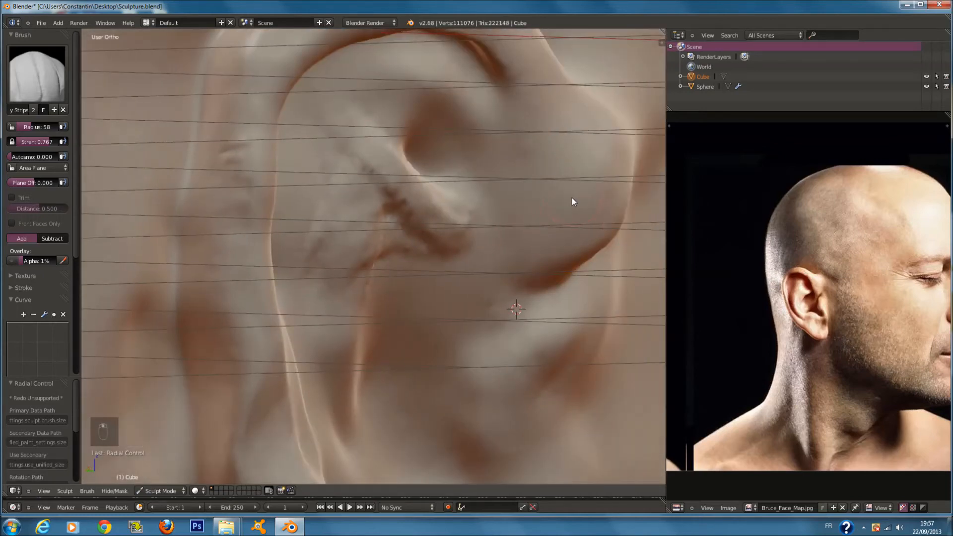
- Build up the tragus at the front of the concha with Clay Strips strokes
scroll(572, 197, "up", 2, "ctrl")
scroll(572, 198, "up", 3)
key("f")
left_click(518, 201)
scroll(531, 161, "up", 11, "shift")
key("f")
mouse_move(489, 162)
left_mouse_down()
mouse_move(523, 292)
mouse_move(528, 268)
mouse_move(556, 271)
mouse_move(539, 304)
left_mouse_up()
key("f")
left_click(519, 294)
mouse_move(556, 258)
left_mouse_down()
mouse_move(536, 171)
mouse_move(457, 206)
mouse_move(472, 133)
mouse_move(549, 201)
left_mouse_up()
- Add clay along the lower part of the tragus and the notch beneath it
mouse_move(550, 203)
middle_mouse_down()
mouse_move(585, 228)
mouse_move(553, 249)
mouse_move(558, 323)
mouse_move(587, 380)
mouse_move(536, 352)
mouse_move(506, 345)
mouse_move(514, 366)
mouse_move(493, 357)
middle_mouse_up()
key("f")
left_click(494, 355)
mouse_move(516, 312)
left_mouse_down()
mouse_move(526, 248)
mouse_move(507, 317)
mouse_move(543, 426)
left_mouse_up()
mouse_move(562, 381)
middle_mouse_down()
mouse_move(495, 389)
mouse_move(506, 368)
middle_mouse_up()
key("f")
left_click(516, 350)
key("f")
left_click(474, 347)
left_click_drag(463, 362, 428, 372)
- Shape the surface around the ear canal opening with short Clay Strips strokes at varied brush sizes
middle_click_drag(481, 319, 538, 314)
key("f")
left_click(391, 306)
scroll(391, 306, "up", 1)
scroll(329, 235, "up", 2)
mouse_move(390, 279)
left_mouse_down()
mouse_move(380, 260)
mouse_move(392, 224)
left_mouse_up()
scroll(387, 287, "up", 2)
key("f")
left_click(353, 283)
left_click_drag(389, 288, 367, 189)
key("f")
left_click(390, 285)
mouse_move(332, 297)
left_mouse_down()
mouse_move(348, 258)
mouse_move(359, 257)
mouse_move(368, 293)
mouse_move(317, 325)
mouse_move(298, 323)
left_mouse_up()
- Carve the ear canal opening behind the tragus with the Brush brush at radius 112
left_click(45, 79)
left_click(68, 130)
scroll(387, 192, "up", 2)
key("f")
left_click(373, 190)
middle_click_drag(430, 254, 400, 223)
key("f")
left_click(382, 233)
mouse_move(308, 203)
left_mouse_down()
mouse_move(327, 221)
mouse_move(275, 207)
mouse_move(368, 192)
mouse_move(345, 207)
mouse_move(355, 199)
mouse_move(365, 227)
left_mouse_up()
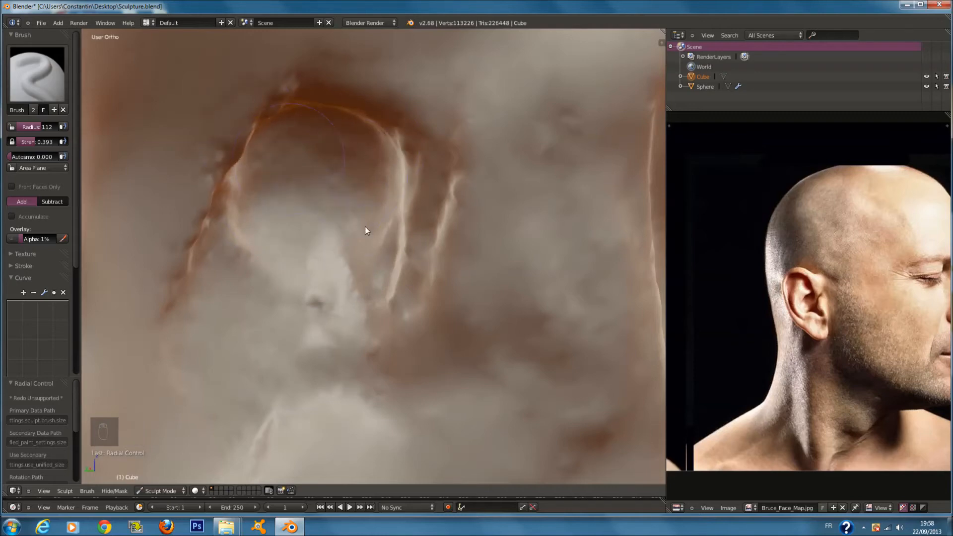
- Widen and deepen the ear canal with subtracting Brush strokes at radius 200
scroll(383, 219, "down", 5)
scroll(419, 243, "down", 6)
mouse_move(416, 246)
middle_mouse_down()
mouse_move(326, 229)
mouse_move(435, 244)
middle_mouse_up()
scroll(422, 258, "up", 8)
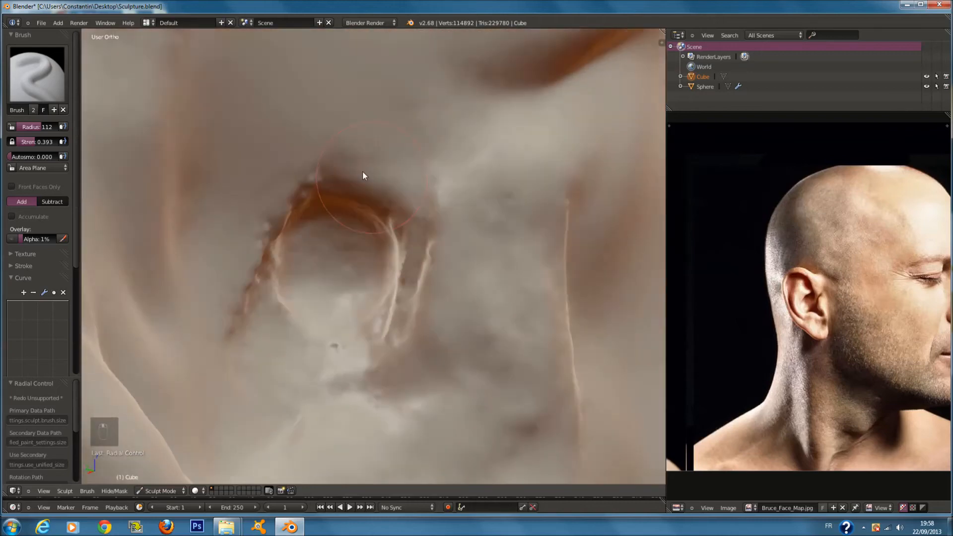
key("f")
left_click(378, 266)
scroll(369, 278, "down", 2)
middle_click_drag(350, 319, 350, 281, "shift")
scroll(348, 268, "up", 5)
key("f")
left_click(333, 242)
mouse_move(343, 213)
left_mouse_down("ctrl")
mouse_move(312, 342)
mouse_move(295, 246)
mouse_move(321, 261)
mouse_move(288, 237)
mouse_move(310, 241)
mouse_move(295, 203)
left_mouse_up("ctrl")
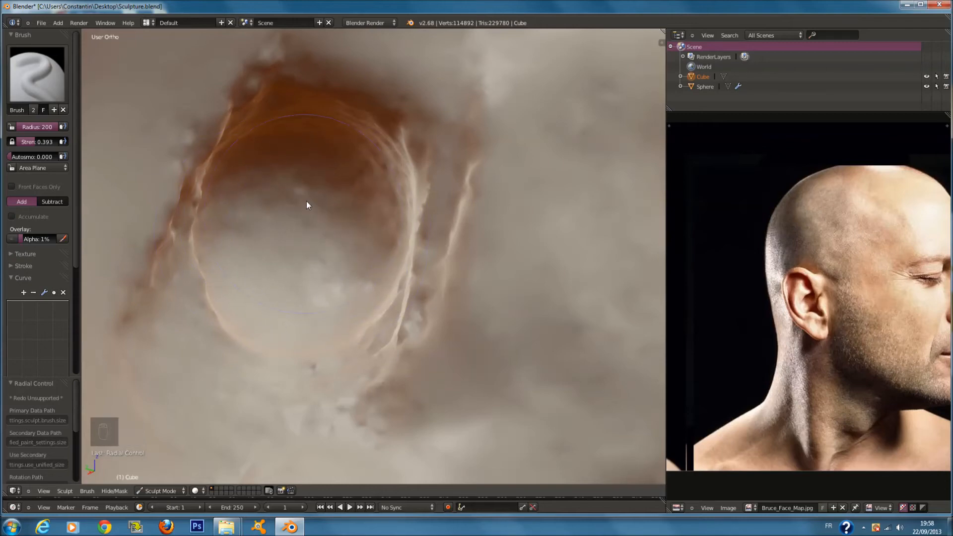
- Smooth the inner folds and the ear canal's edges with the Smooth brush at radius 133
scroll(401, 235, "down", 6)
scroll(201, 134, "down", 3)
left_click(38, 74)
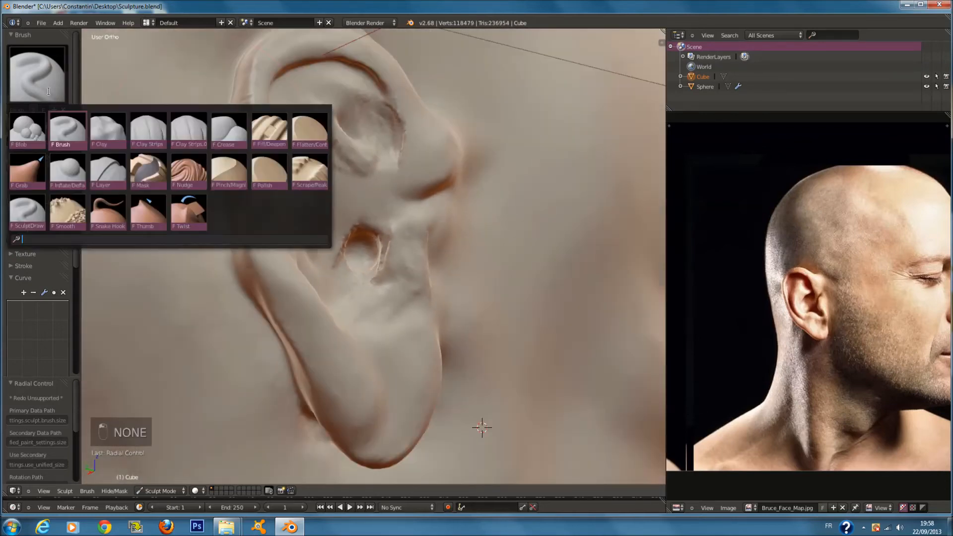
left_click(66, 212)
key("f")
left_click(363, 172)
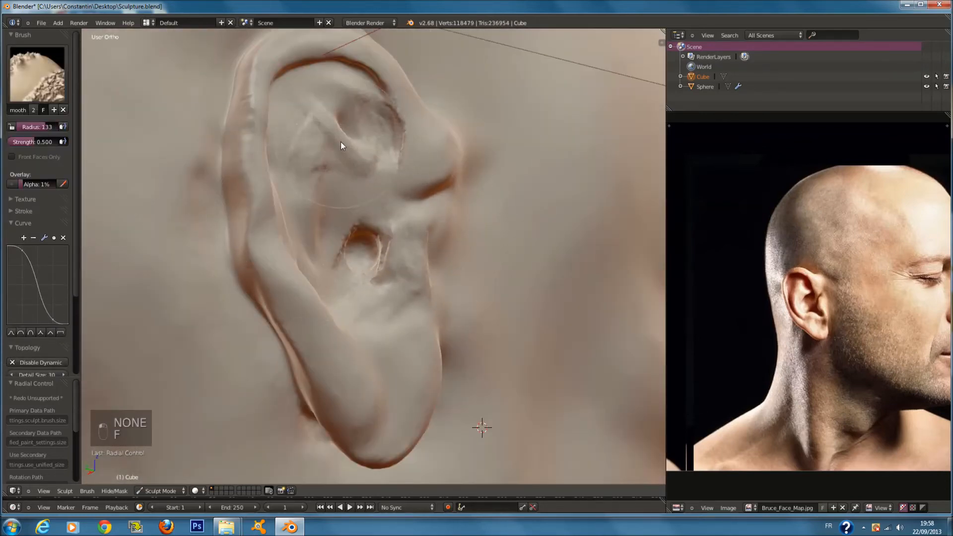
mouse_move(329, 119)
left_mouse_down()
mouse_move(380, 265)
mouse_move(371, 224)
mouse_move(349, 235)
mouse_move(389, 254)
left_mouse_up()
- Smooth the upper rear part of the ear's outer rim
middle_click_drag(388, 249, 326, 246)
scroll(326, 246, "down", 1)
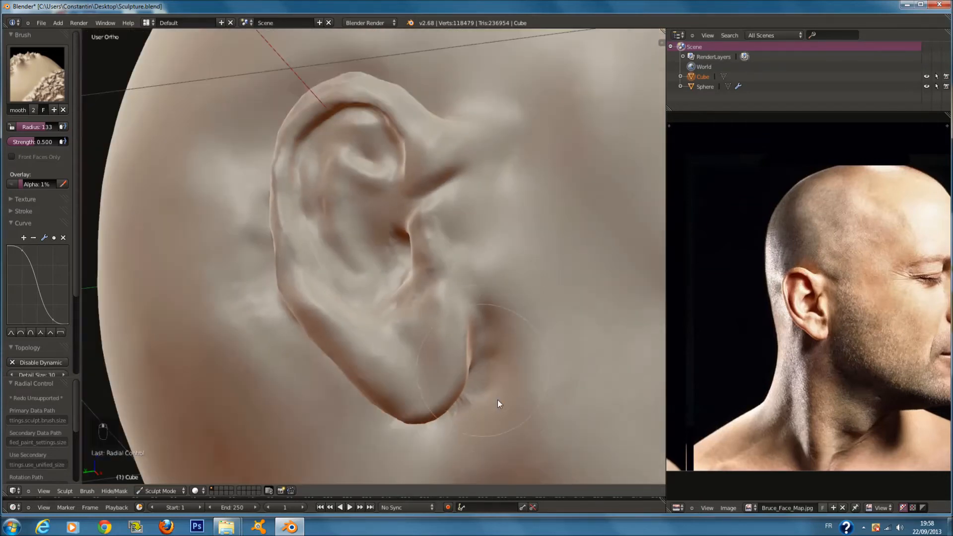
middle_click_drag(480, 387, 472, 391)
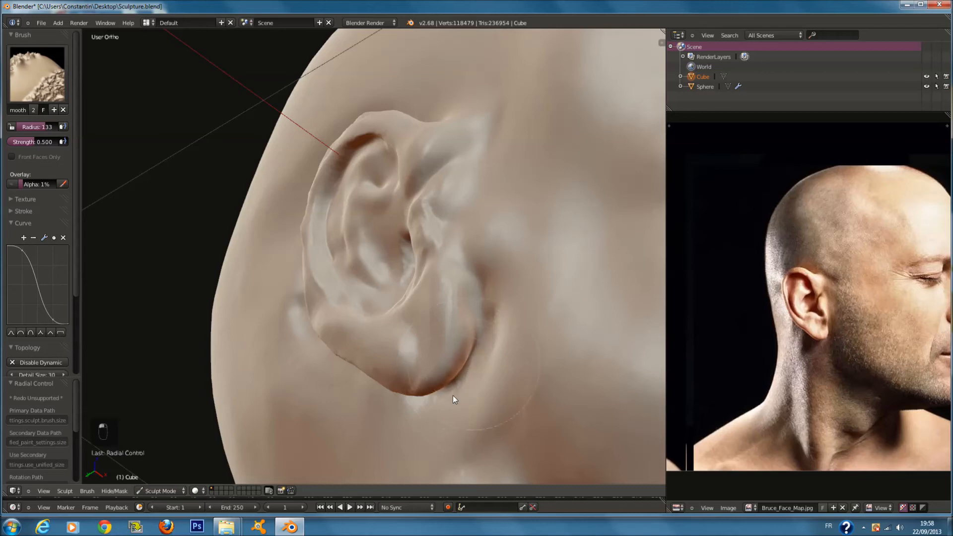
middle_click_drag(351, 281, 400, 324)
left_click_drag(288, 118, 271, 135)
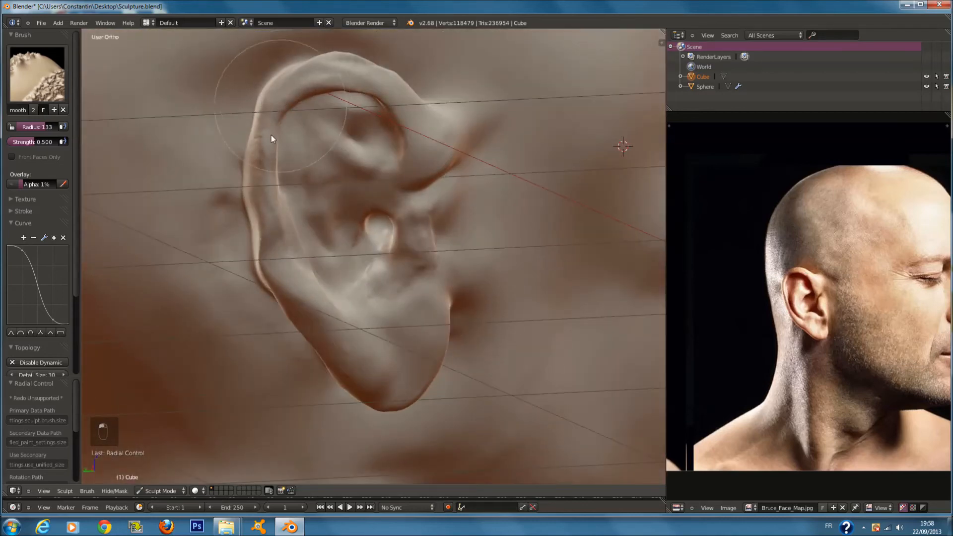
- Add clay over the upper edge of the ear canal with the second Clay Strips brush
left_click(56, 82)
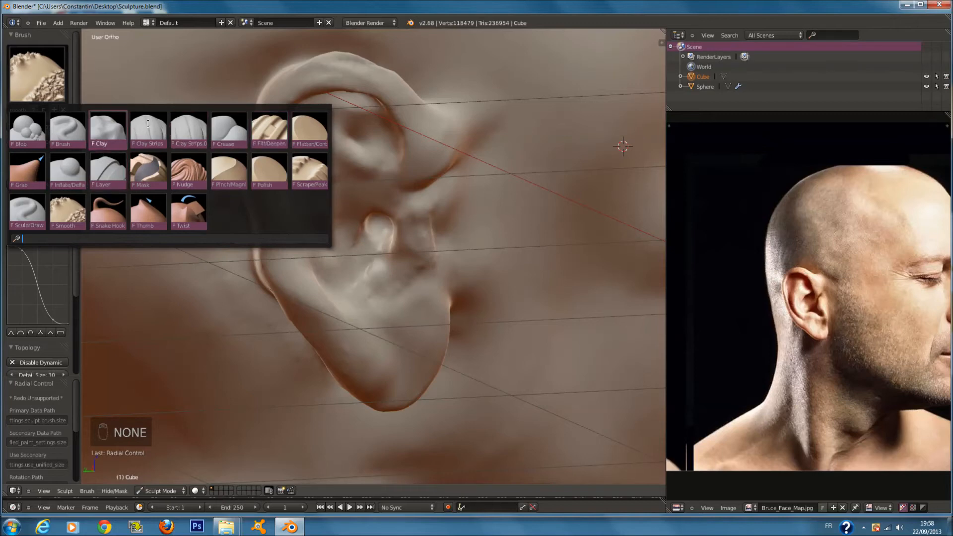
left_click(188, 128)
scroll(392, 160, "up", 3)
scroll(392, 161, "up", 6)
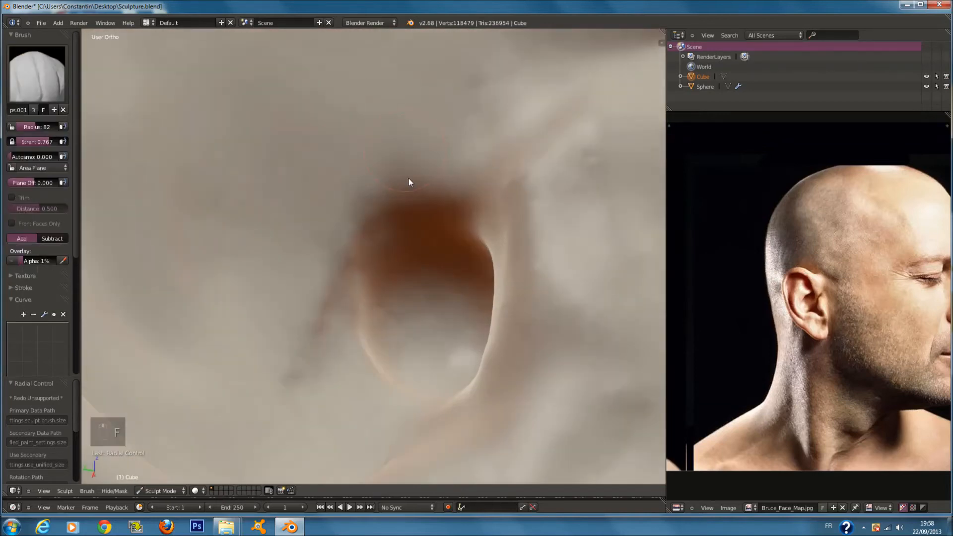
key("f")
key("f")
left_click_drag(362, 219, 474, 265)
- Build up the rear and lower edge of the ear canal with Clay Strips strokes
middle_click_drag(475, 264, 494, 305)
key("f")
key("f")
left_click(342, 326)
mouse_move(343, 325)
left_mouse_down()
mouse_move(393, 276)
mouse_move(371, 320)
mouse_move(463, 195)
mouse_move(411, 312)
mouse_move(308, 371)
left_mouse_up()
mouse_move(257, 352)
left_mouse_down()
mouse_move(475, 200)
mouse_move(337, 354)
left_mouse_up()
scroll(479, 285, "down", 2)
- Thicken the tragus in front of the ear canal with small Clay Strips strokes
middle_click_drag(479, 285, 449, 259)
key("f")
left_click(525, 225)
mouse_move(526, 226)
middle_mouse_down()
mouse_move(517, 250)
mouse_move(533, 247)
middle_mouse_up()
key("f")
left_click(533, 232)
key("f")
left_click(521, 226)
mouse_move(556, 269)
left_mouse_down()
mouse_move(550, 205)
mouse_move(568, 270)
left_mouse_up()
- Build an arched ridge above the ear canal with Clay Strips strokes
mouse_move(568, 271)
middle_mouse_down()
mouse_move(579, 263)
mouse_move(528, 243)
mouse_move(634, 256)
mouse_move(540, 141)
middle_mouse_up()
key("f")
left_click(401, 154)
scroll(379, 156, "up", 2)
key("f")
left_click(337, 155)
mouse_move(257, 246)
left_mouse_down()
mouse_move(311, 156)
mouse_move(397, 128)
left_mouse_up()
key("f")
left_click(305, 149)
left_click_drag(337, 141, 397, 135)
- Thicken the ridge running behind and below the ear's upper hollow with a Clay Strips stroke
middle_click_drag(291, 220, 307, 166)
scroll(308, 149, "up", 16, "shift")
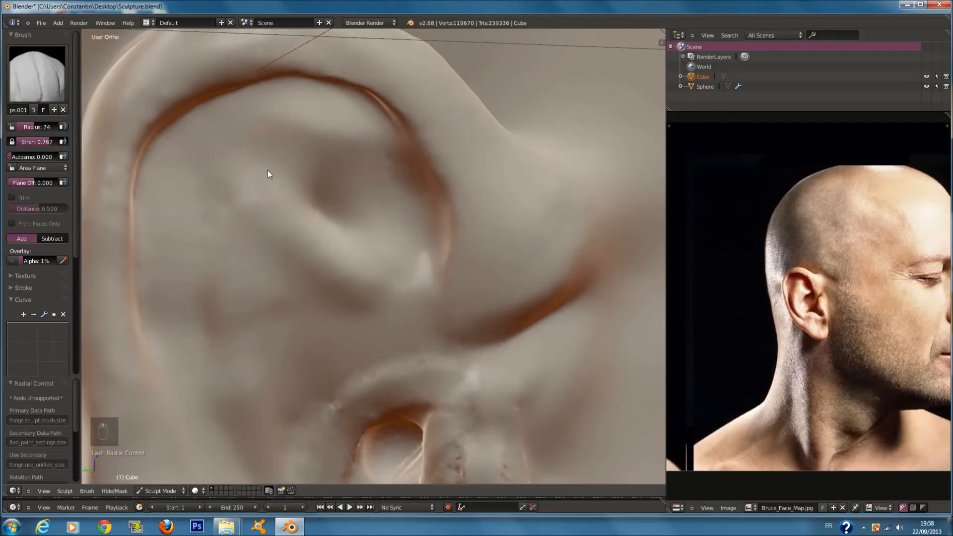
key("f")
left_click(273, 173)
scroll(258, 183, "up", 1)
key("f")
left_click(205, 180)
mouse_move(205, 180)
left_mouse_down()
mouse_move(329, 261)
mouse_move(218, 168)
mouse_move(237, 383)
mouse_move(303, 280)
mouse_move(318, 305)
left_mouse_up()
- Raise the front edge of the upper hollow beside the rim groove with Clay Strips at radius 64
middle_click_drag(318, 305, 383, 272)
key("f")
left_click(377, 273)
mouse_move(353, 204)
left_mouse_down()
mouse_move(383, 294)
mouse_move(288, 107)
mouse_move(353, 264)
mouse_move(301, 120)
mouse_move(366, 240)
mouse_move(371, 311)
mouse_move(317, 88)
mouse_move(297, 102)
left_mouse_up()
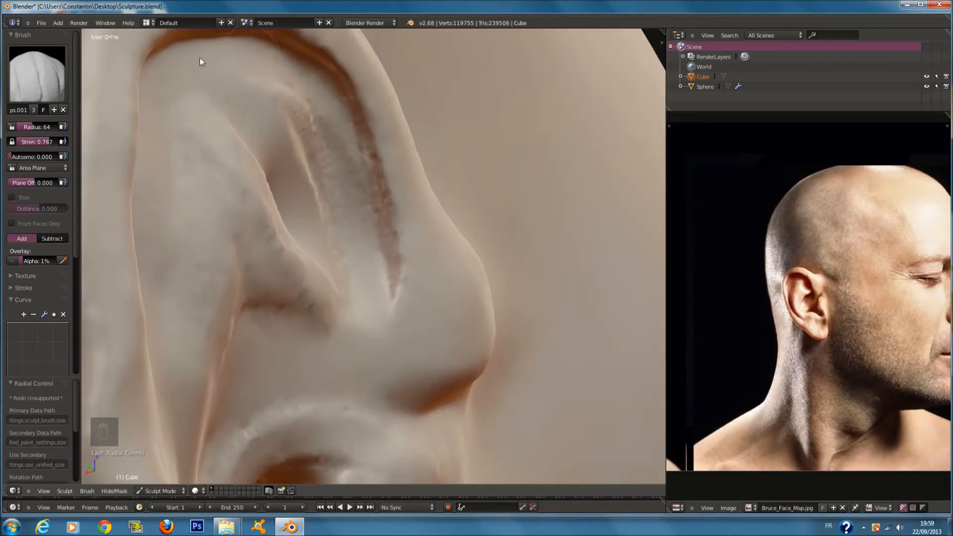
- Soften the rough surface of the ear's inner folds and upper hollow with the Smooth brush at radius 102
scroll(374, 223, "down", 5)
middle_click_drag(375, 235, 344, 272)
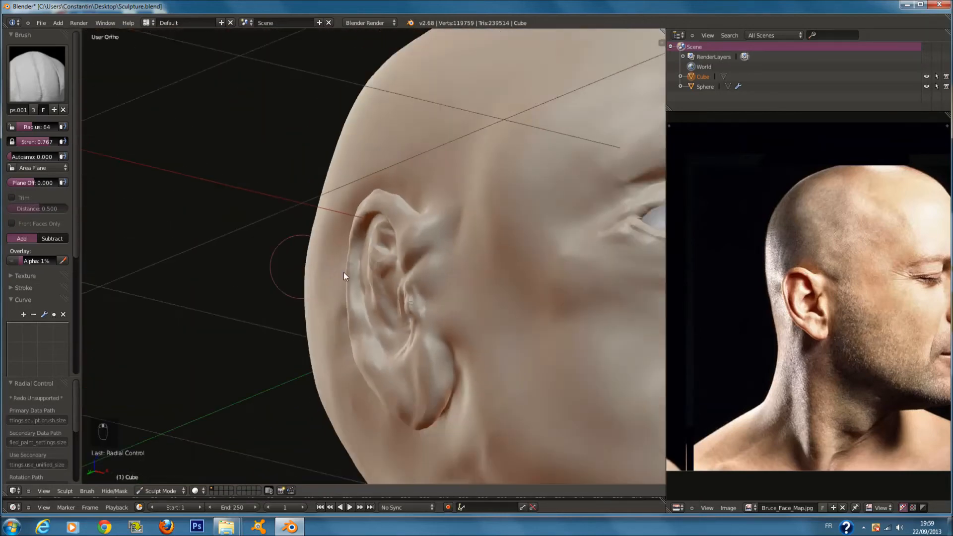
scroll(377, 272, "down", 3)
middle_click_drag(402, 271, 488, 243)
scroll(446, 266, "up", 3)
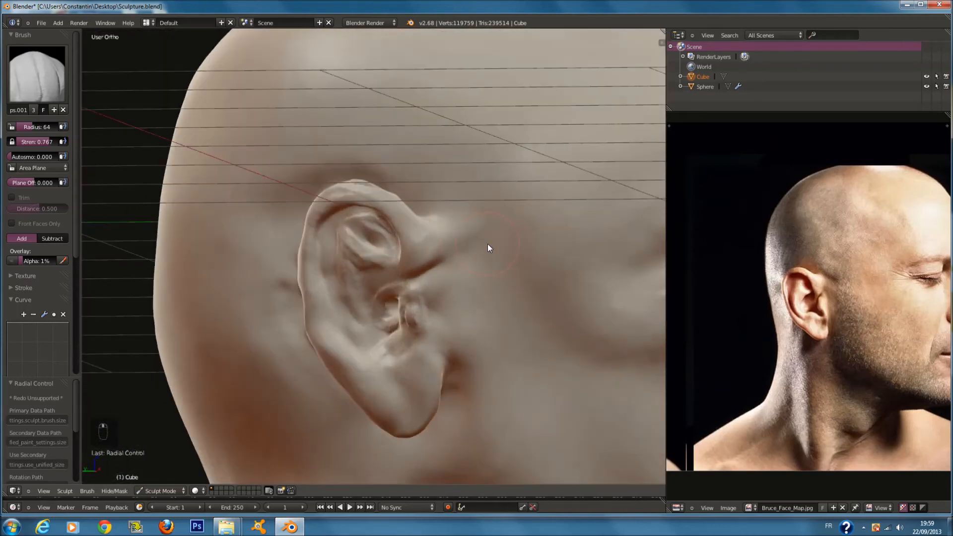
scroll(488, 248, "down", 2)
left_click(52, 77)
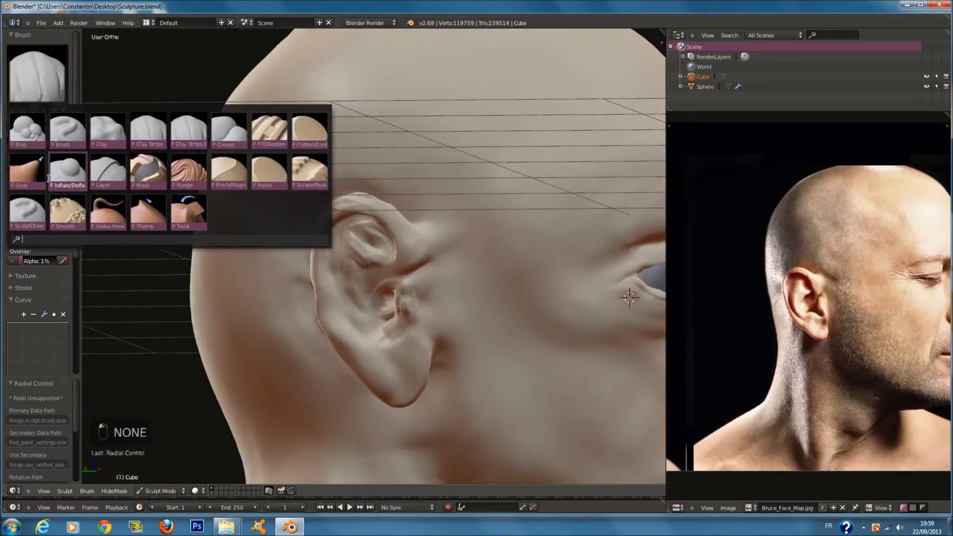
left_click(60, 211)
scroll(452, 203, "up", 4)
key("f")
mouse_move(417, 245)
left_mouse_down()
mouse_move(386, 205)
mouse_move(335, 258)
mouse_move(348, 281)
mouse_move(416, 337)
mouse_move(431, 395)
left_mouse_up()
mouse_move(431, 394)
middle_mouse_down()
mouse_move(520, 396)
mouse_move(328, 362)
middle_mouse_up()
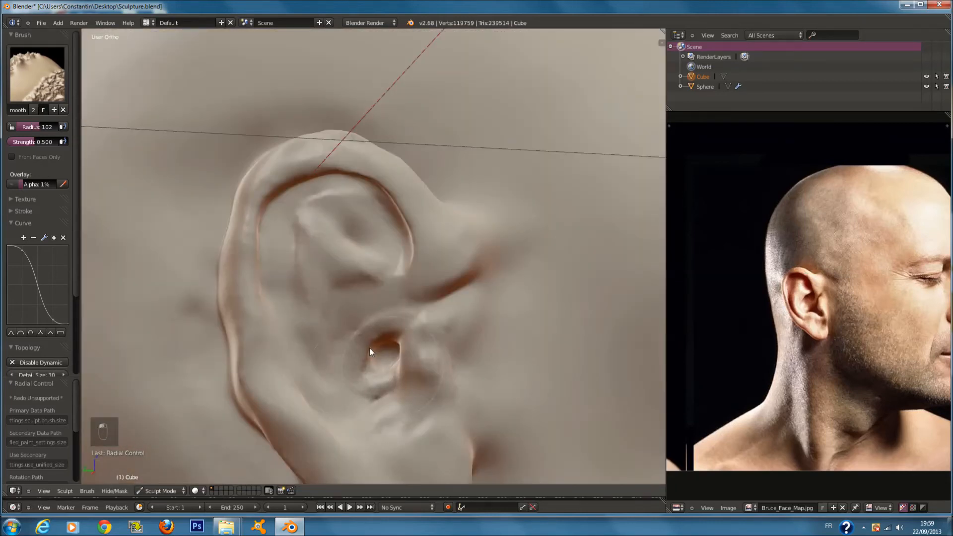
- Flatten the bumps along the back and top of the ear's outer rim with the Scrape/Peaks brush at radius 81
left_click(45, 75)
left_click(270, 139)
scroll(351, 199, "up", 2)
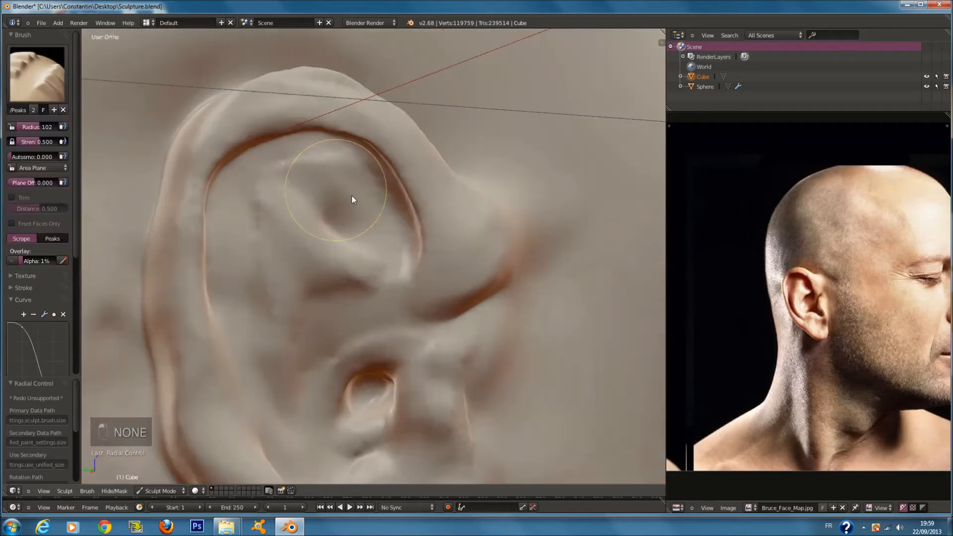
middle_click_drag(352, 196, 347, 206)
scroll(347, 206, "down", 1)
key("f")
key("f")
left_click(201, 243)
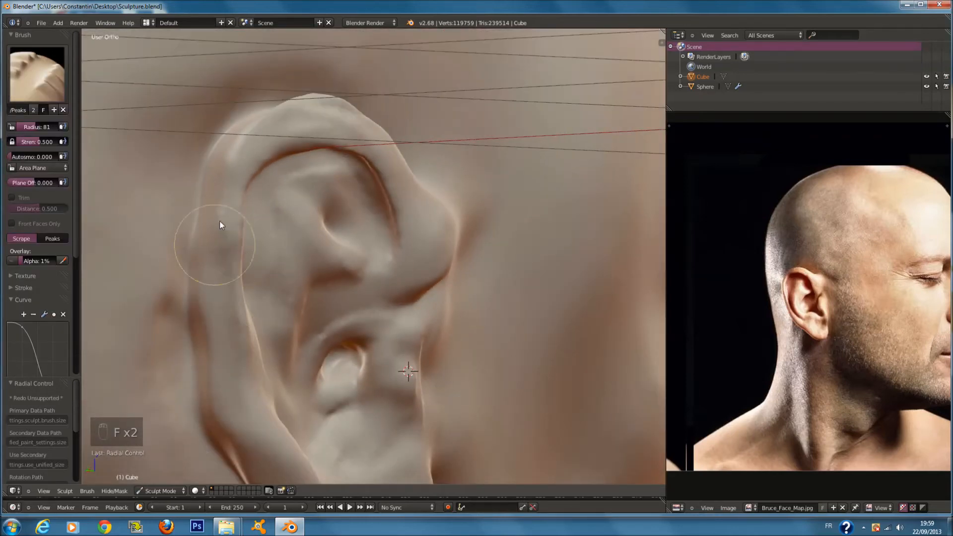
middle_click_drag(279, 147, 276, 195)
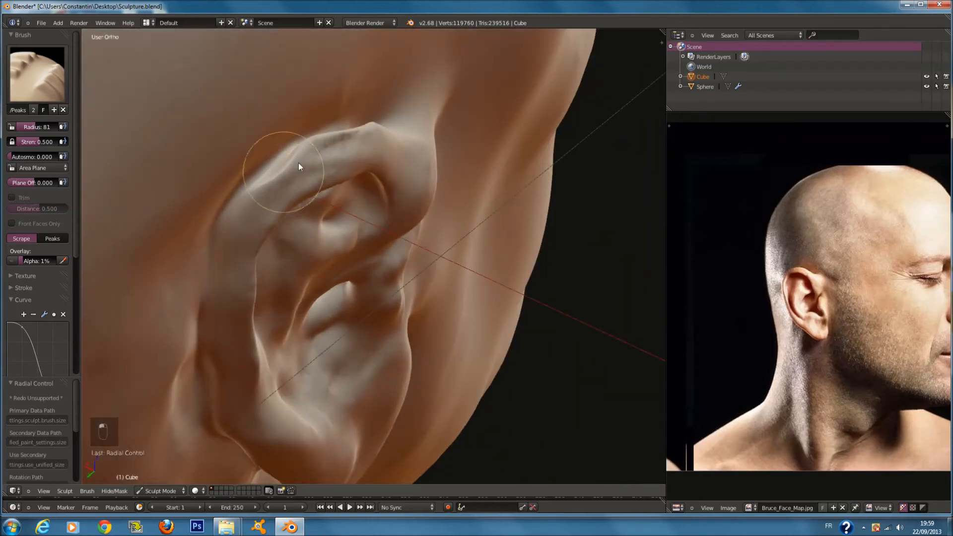
middle_click_drag(344, 148, 315, 193)
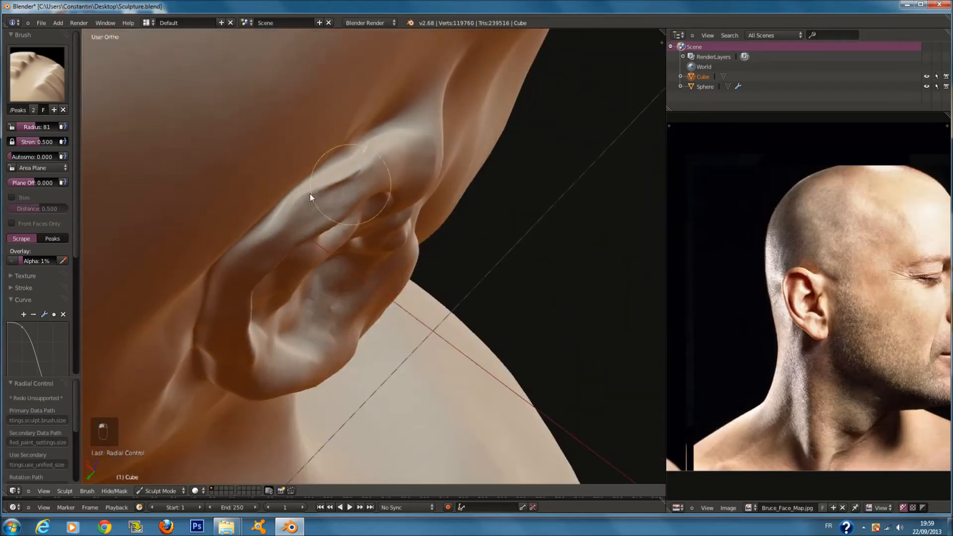
mouse_move(383, 166)
middle_mouse_down()
mouse_move(336, 144)
mouse_move(402, 165)
middle_mouse_up()
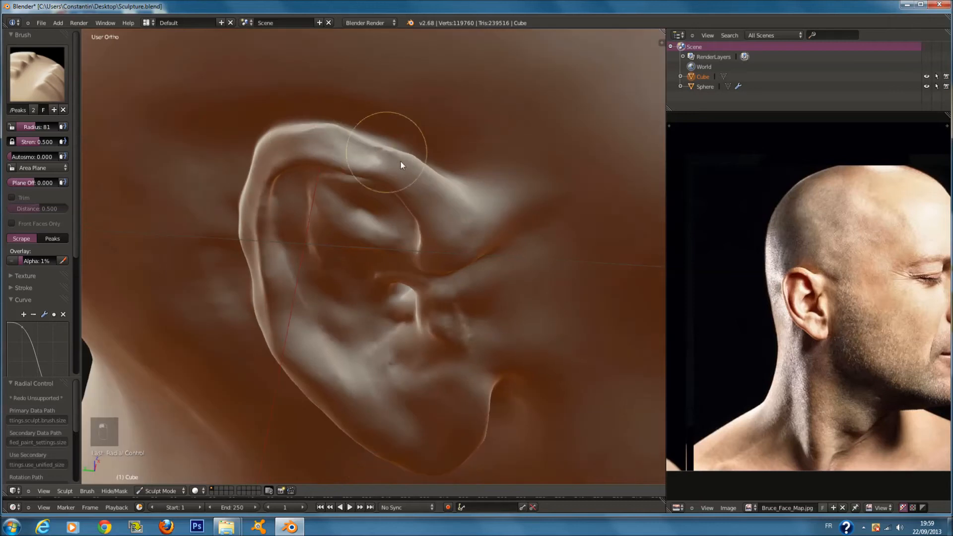
mouse_move(446, 201)
middle_mouse_down()
mouse_move(385, 192)
mouse_move(425, 140)
middle_mouse_up()
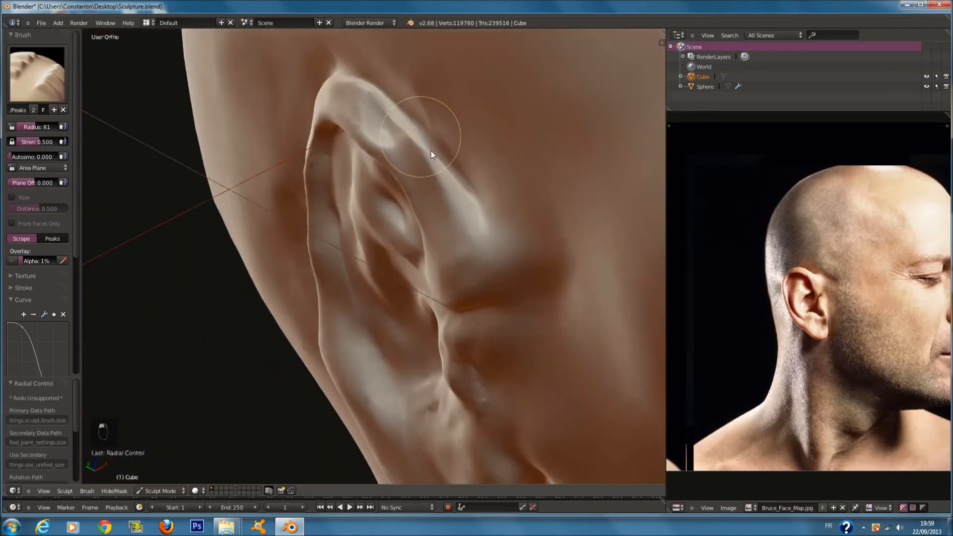
- Fill the crease along the front of the ear's upper rim with the Fill/Deepen brush at radius 98
left_click(60, 87)
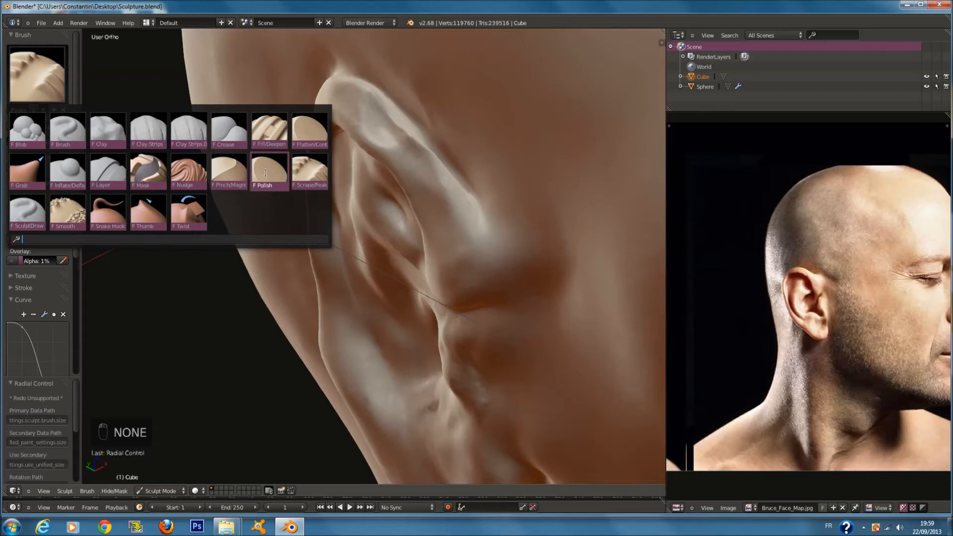
left_click(269, 130)
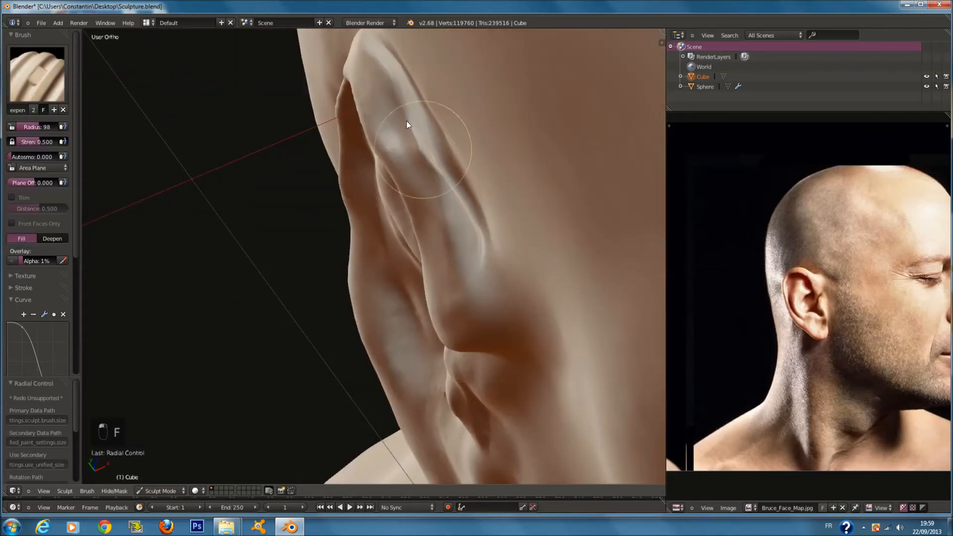
middle_click_drag(431, 121, 421, 92)
left_click_drag(438, 143, 432, 196)
- Blend the filled front part of the upper rim with the Smooth brush at radius 98
left_click(38, 74)
left_click(240, 145)
left_click(38, 94)
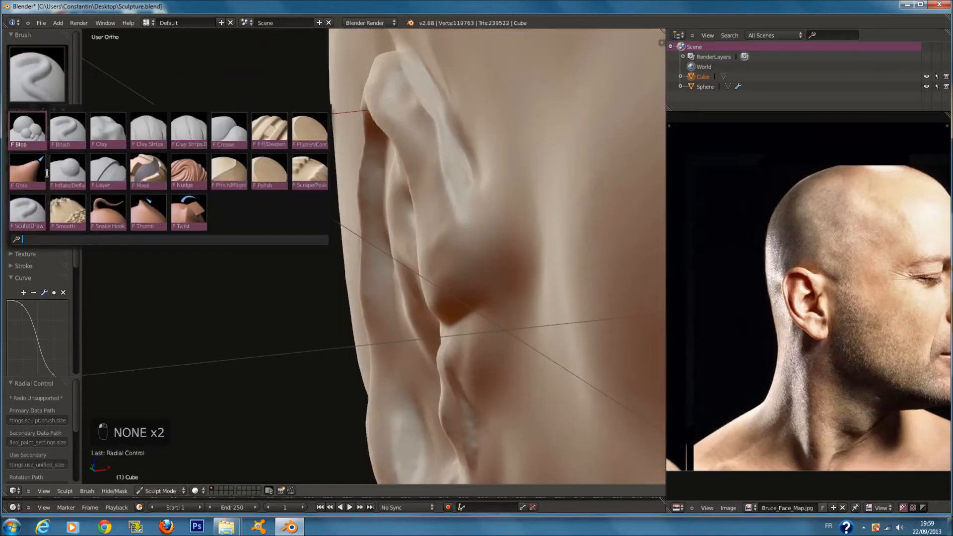
left_click(68, 212)
middle_click_drag(329, 89, 372, 111)
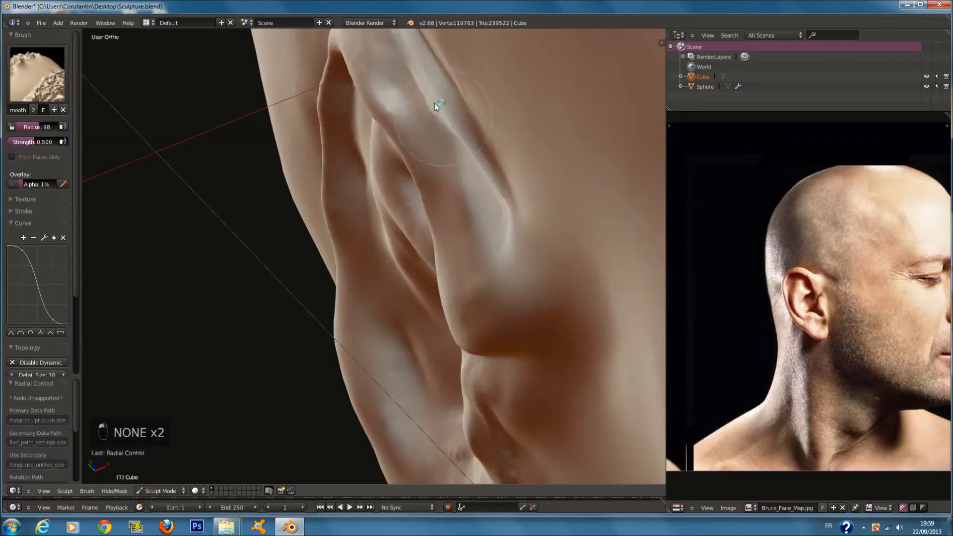
mouse_move(408, 56)
middle_mouse_down()
mouse_move(460, 109)
mouse_move(405, 122)
middle_mouse_up()
mouse_move(405, 121)
left_mouse_down()
mouse_move(291, 59)
mouse_move(287, 77)
mouse_move(171, 98)
mouse_move(372, 89)
mouse_move(489, 164)
mouse_move(366, 100)
mouse_move(159, 120)
left_mouse_up()
mouse_move(220, 131)
middle_mouse_down()
mouse_move(228, 151)
mouse_move(221, 128)
middle_mouse_up()
- Pull the ear's upper rim outward from the head with the Grab brush at radius 200, working from behind
left_click(19, 79)
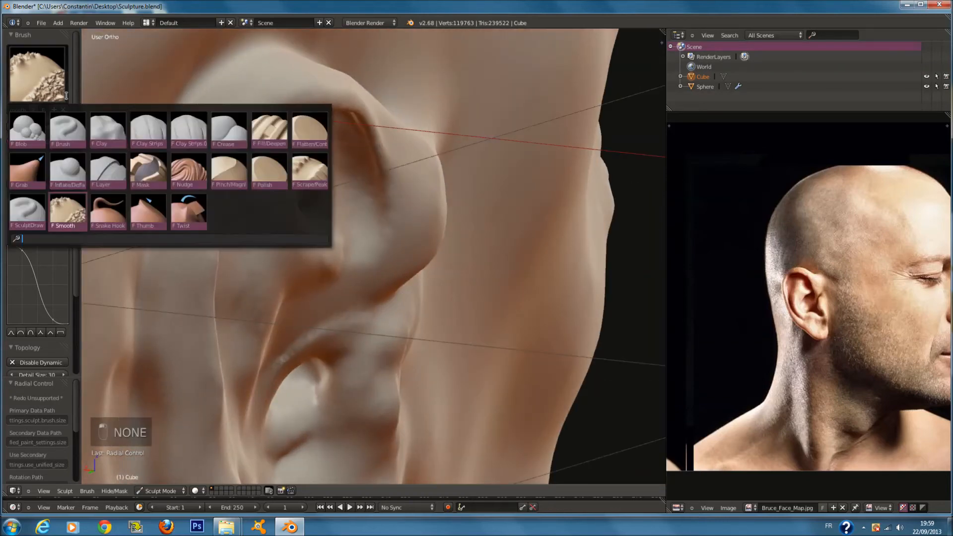
left_click(27, 169)
scroll(437, 159, "down", 2)
middle_click_drag(437, 163, 299, 275)
key("f")
left_click(397, 296)
middle_click_drag(397, 296, 566, 214)
scroll(419, 265, "up", 1)
key("f")
scroll(441, 258, "up", 3)
middle_click_drag(455, 236, 516, 243)
left_click_drag(300, 276, 321, 276)
left_click_drag(302, 228, 310, 231)
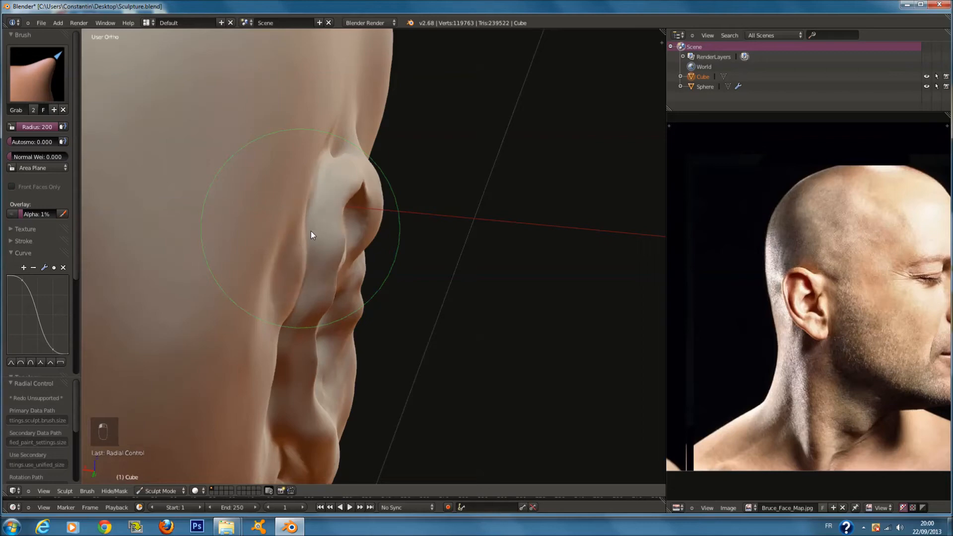
left_click_drag(322, 196, 335, 200)
- Push the back edge of the ear's rim slightly forward with the Grab brush at radius 200
middle_click_drag(387, 217, 311, 247)
key("f")
left_click(279, 278)
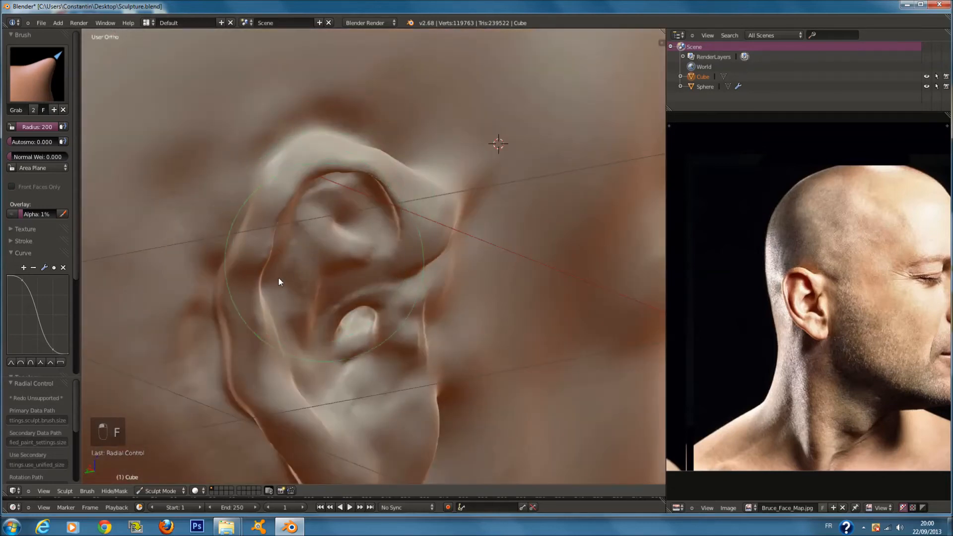
left_click_drag(236, 281, 251, 284)
mouse_move(252, 287)
middle_mouse_down()
mouse_move(324, 298)
mouse_move(329, 314)
mouse_move(341, 266)
middle_mouse_up()
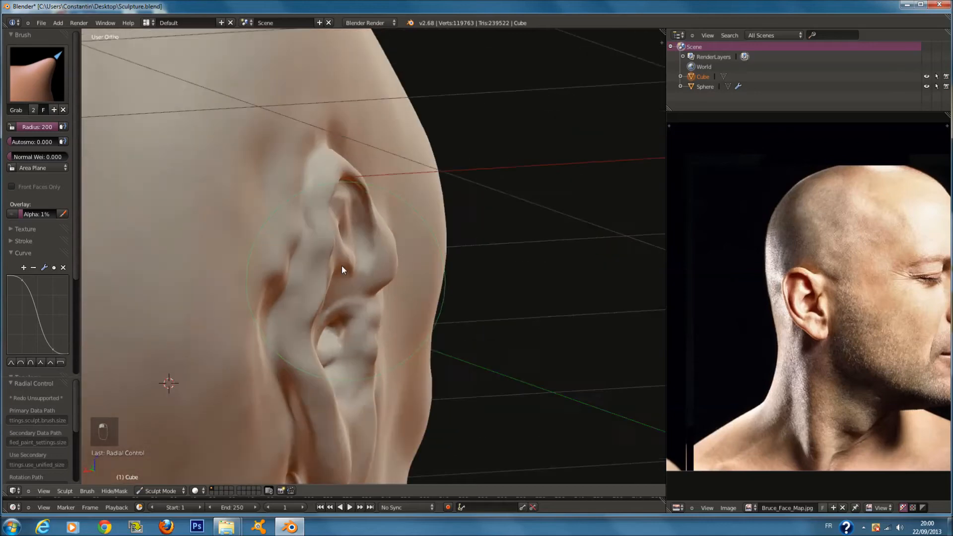
- Even out the reshaped rim at the back and top of the ear with the Smooth brush, reducing its radius from 190 to 109
scroll(342, 266, "up", 3)
key("d")
left_click(40, 89)
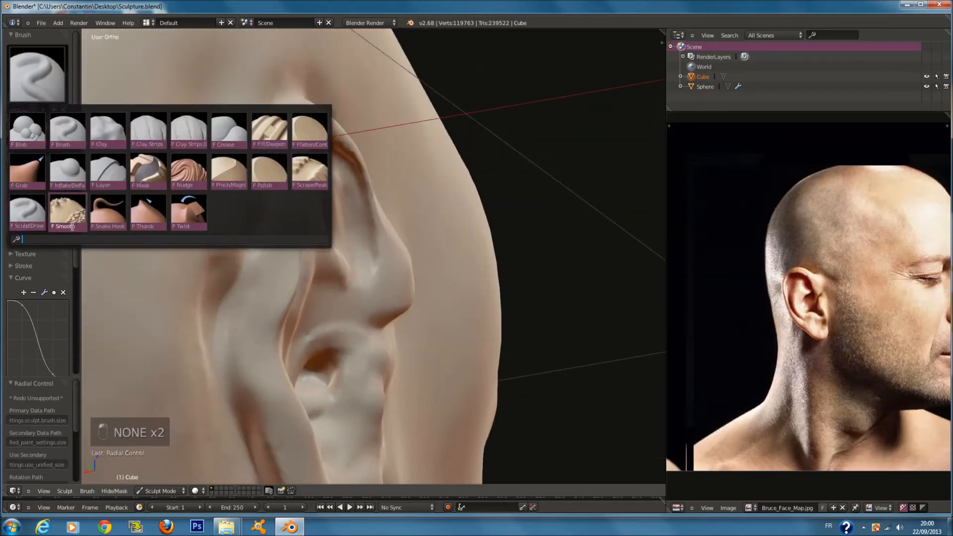
left_click(235, 216)
scroll(235, 217, "up", 2)
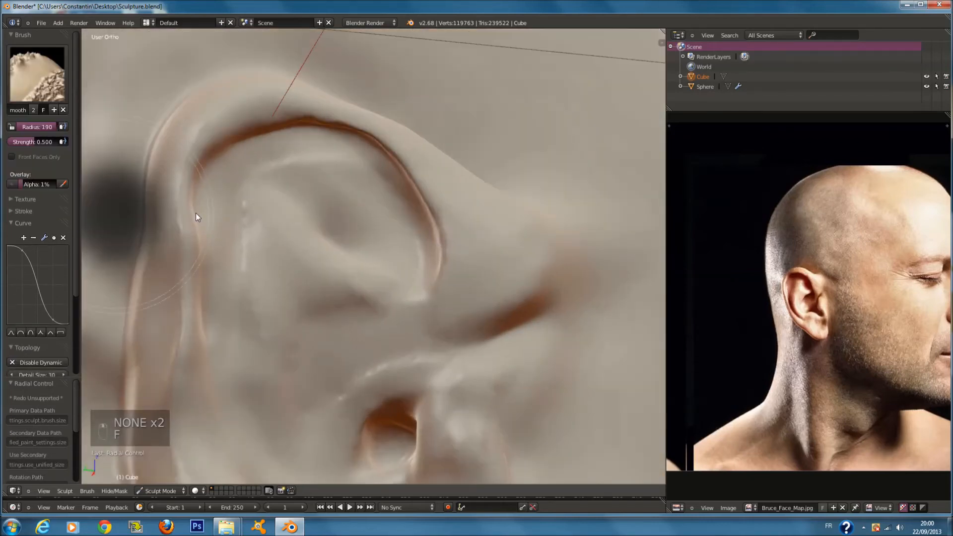
key("f")
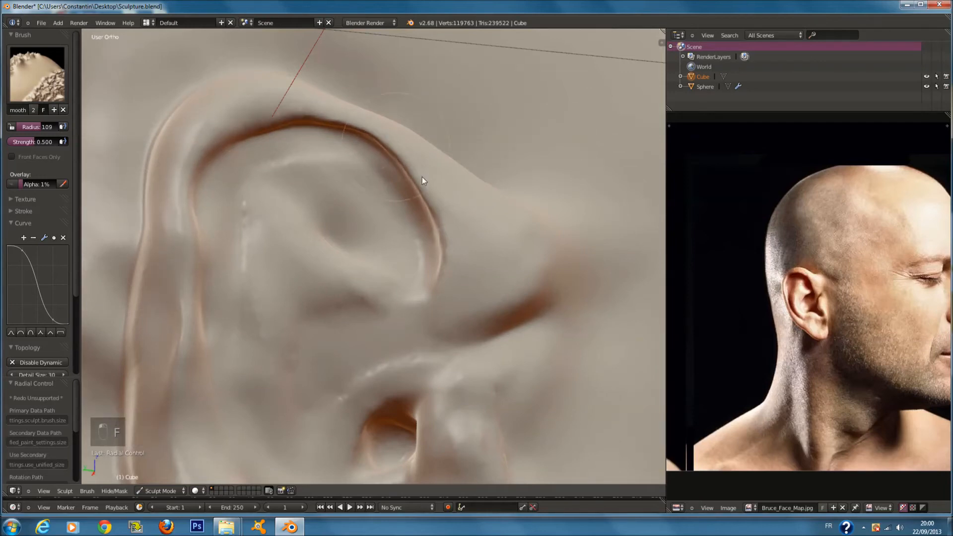
scroll(309, 320, "down", 4)
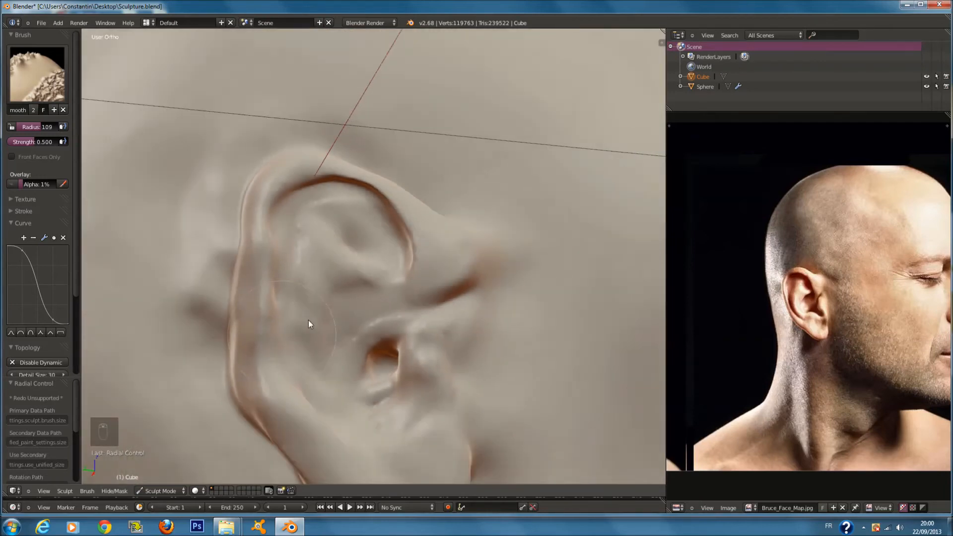
scroll(298, 293, "down", 3)
- In the left orthographic view, widen the ear's upper hollow forward and upward with the Grab brush at radius 200
key("KP_1")
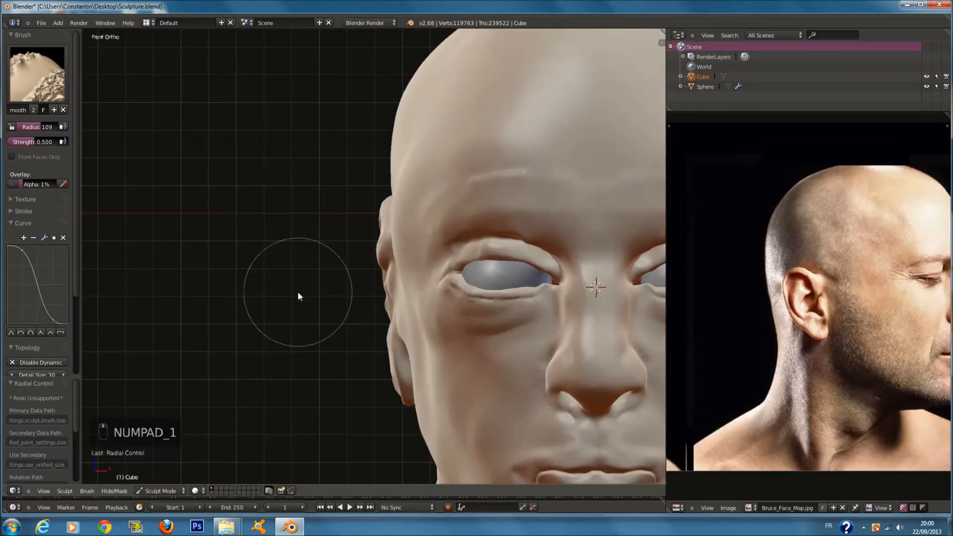
key("ctrl+KP_3")
scroll(300, 270, "up", 1)
scroll(299, 268, "down", 2)
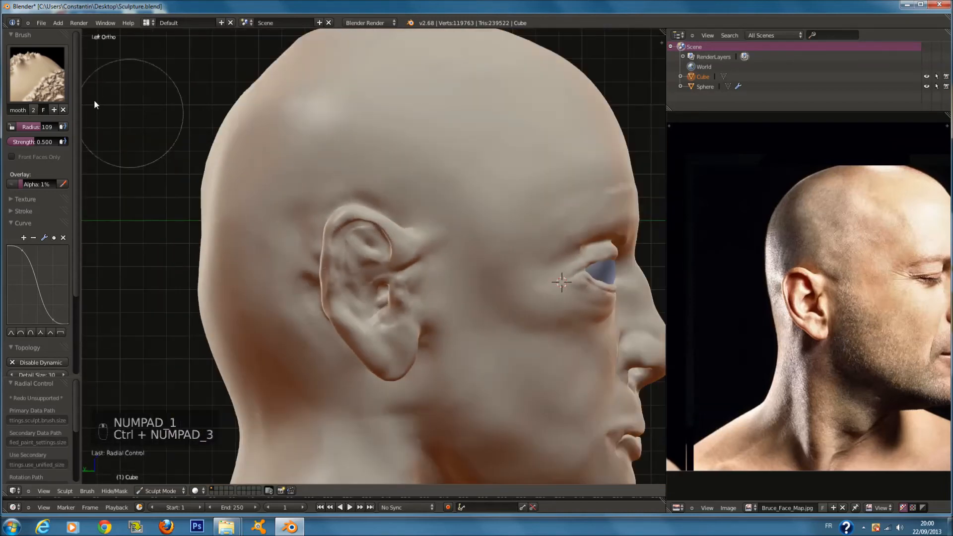
left_click(50, 80)
left_click(148, 172)
scroll(389, 241, "up", 4)
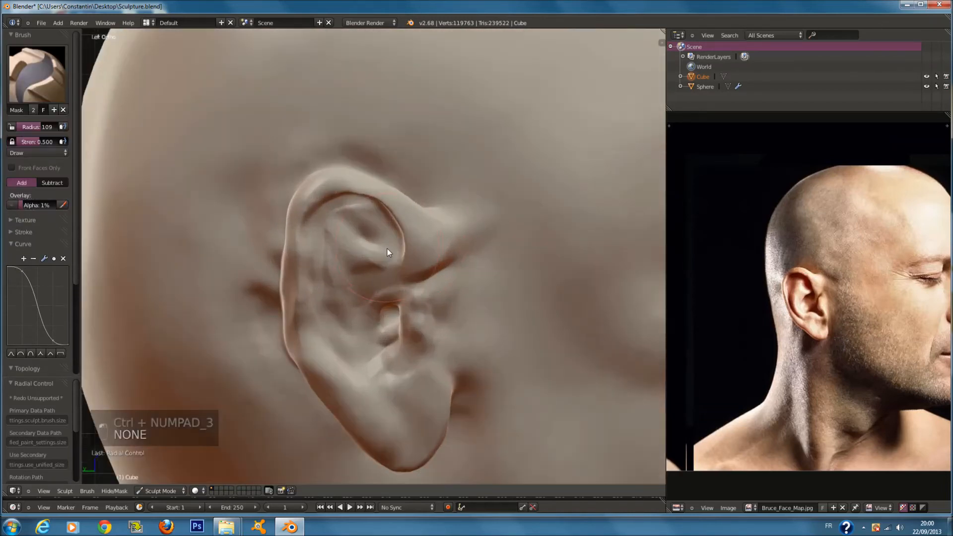
key("f")
left_click(458, 268)
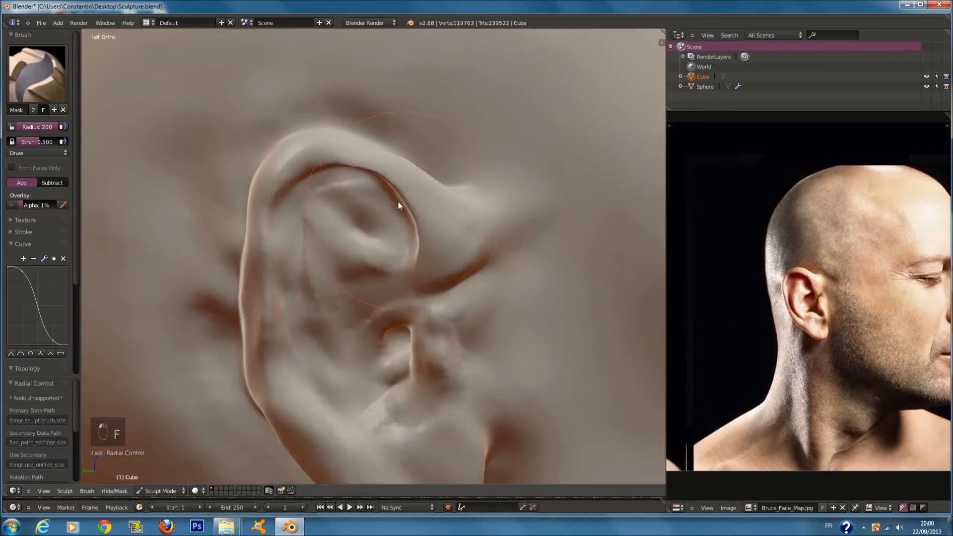
left_click(55, 79)
left_click(30, 164)
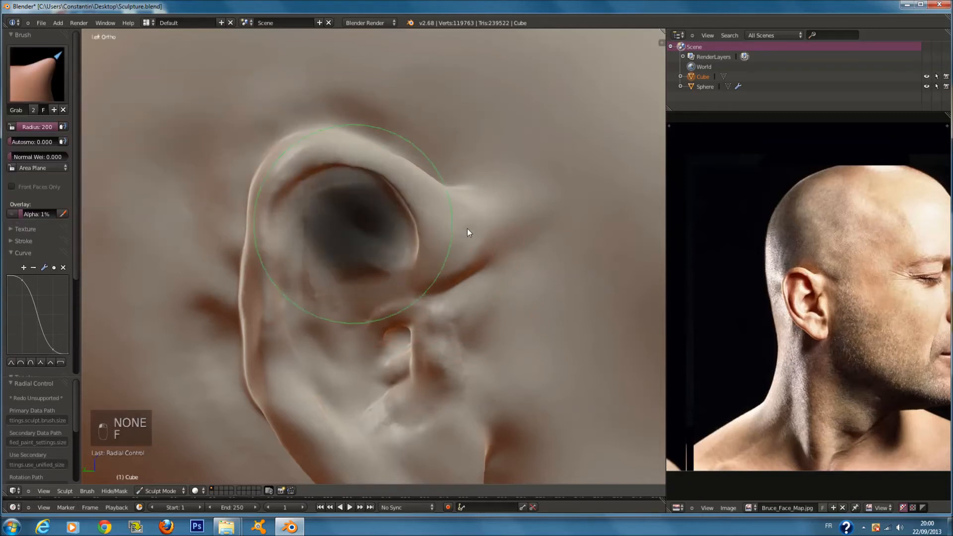
left_click_drag(400, 207, 420, 204)
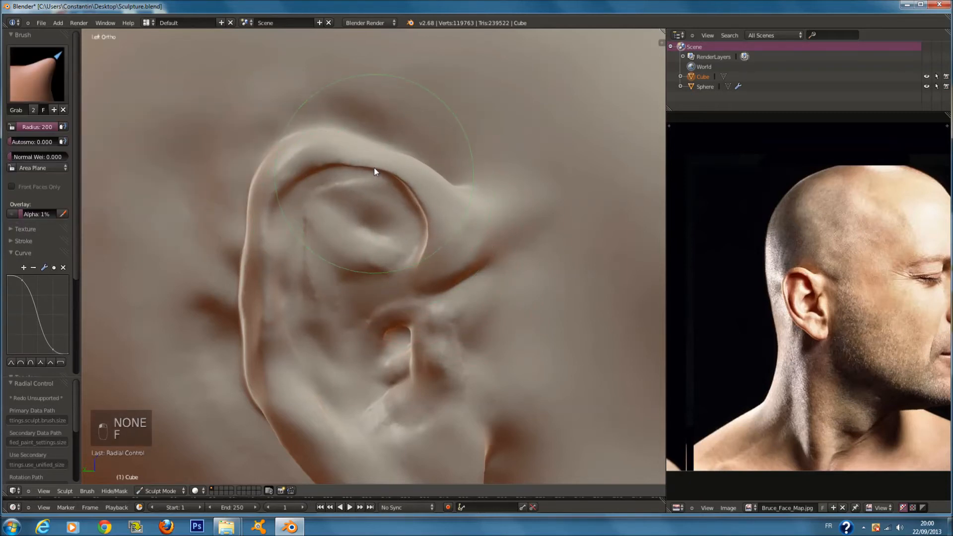
left_click_drag(373, 174, 375, 164)
- Pull the upper back edge of the ear's rim slightly backward with the Grab brush
scroll(331, 221, "down", 3)
key("f")
right_click(326, 219)
scroll(304, 233, "up", 2)
left_click_drag(303, 245, 291, 244)
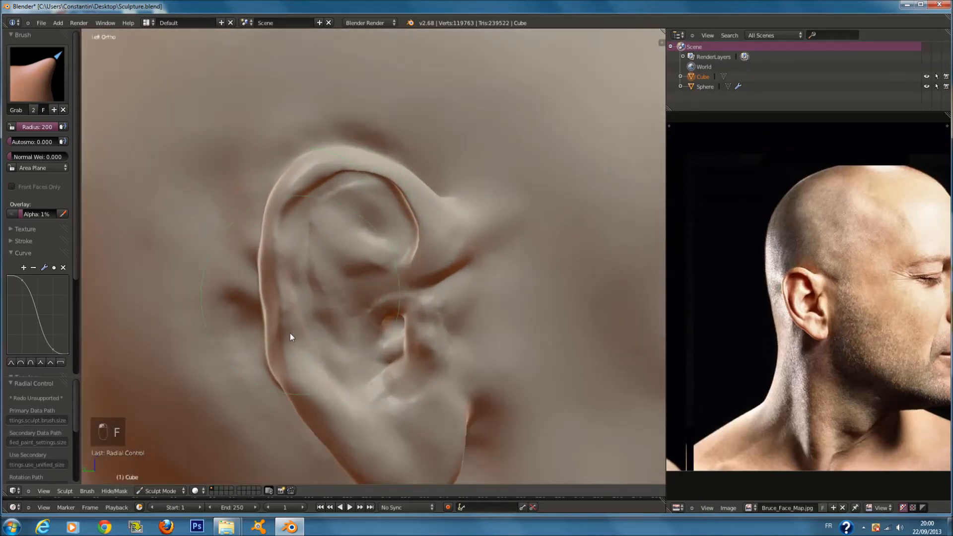
- Shorten and narrow the earlobe by pushing its bottom, back and front edges inward with the Grab brush at radius 200
scroll(349, 356, "down", 1)
middle_click_drag(383, 428, 383, 317, "shift")
scroll(433, 336, "up", 2)
key("f")
left_click(481, 350)
middle_click_drag(481, 351, 480, 315)
key("f")
left_click(480, 315)
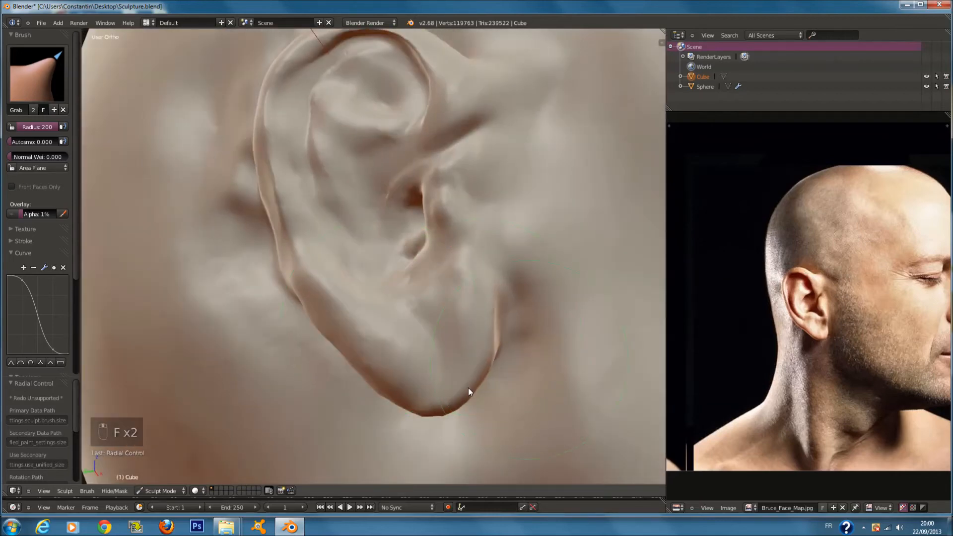
left_click_drag(456, 400, 458, 390)
left_click_drag(395, 402, 409, 386)
left_click_drag(493, 347, 482, 344)
- Push the lower back edge of the ear above the lobe upward with the Grab brush at radius 200
middle_click_drag(392, 352, 351, 344)
left_click_drag(332, 342, 332, 313)
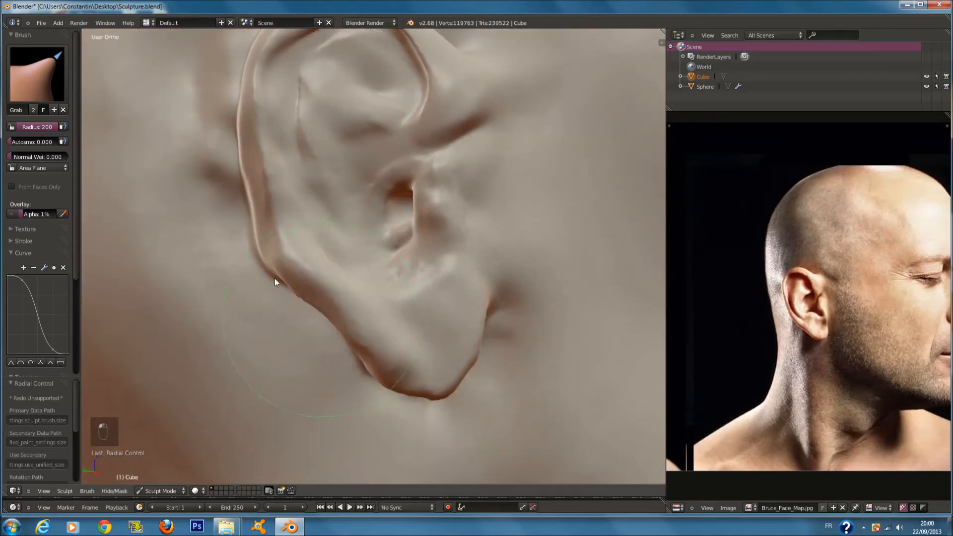
scroll(283, 264, "down", 3)
middle_click_drag(292, 237, 374, 277)
key("f")
right_click(449, 285)
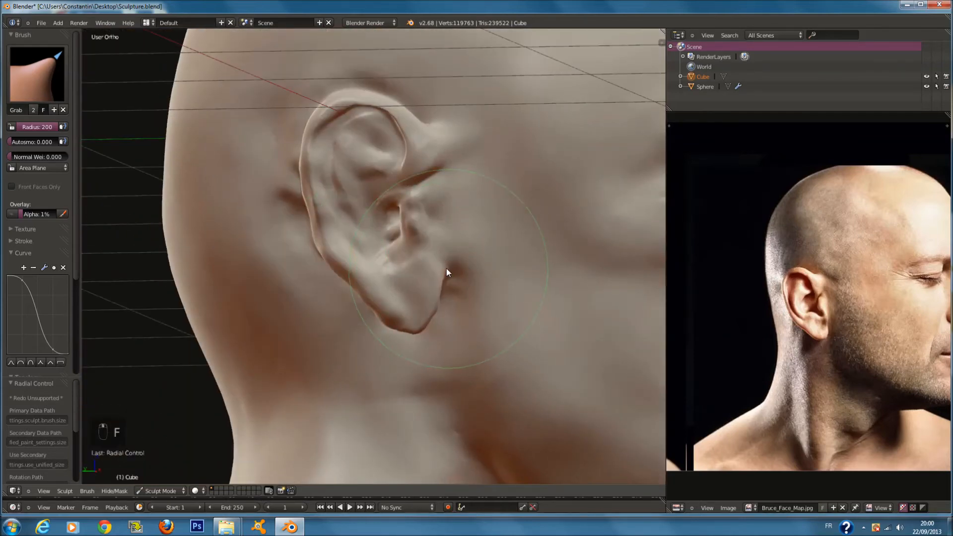
key("f")
left_click(433, 230)
scroll(309, 145, "up", 3)
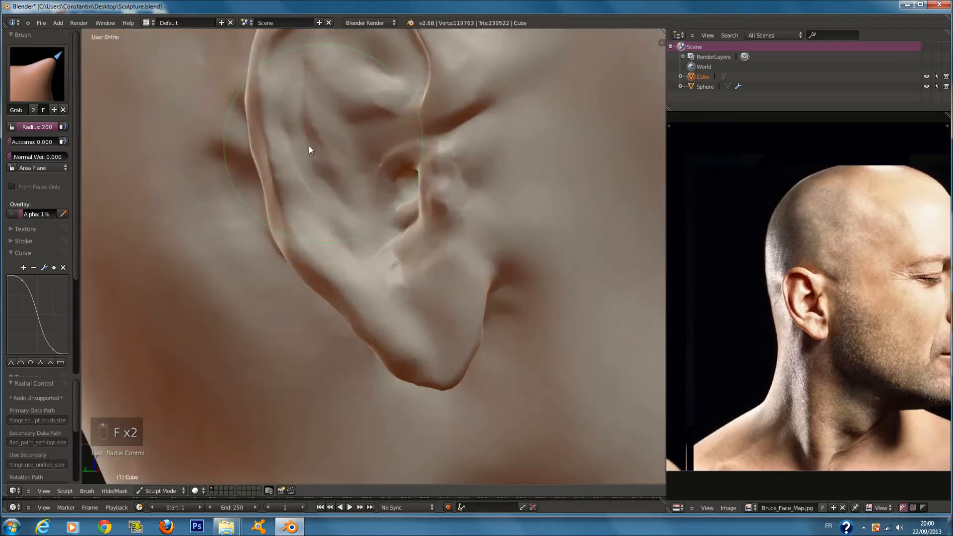
- Smooth the earlobe's front edge and underside with the Smooth brush at radius 178
middle_click_drag(308, 145, 277, 165)
left_click(46, 78)
left_click(68, 212)
scroll(508, 270, "up", 3)
key("f")
left_click(496, 267)
middle_click_drag(560, 320, 555, 285)
middle_click_drag(535, 377, 530, 364)
mouse_move(530, 367)
left_mouse_down()
mouse_move(542, 408)
mouse_move(515, 400)
left_mouse_up()
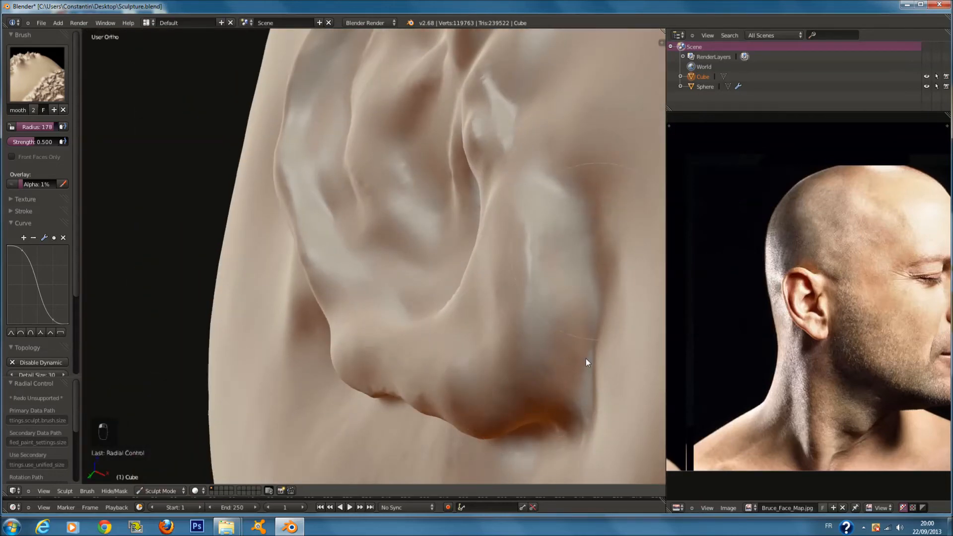
mouse_move(477, 374)
middle_mouse_down()
mouse_move(570, 371)
mouse_move(466, 368)
middle_mouse_up()
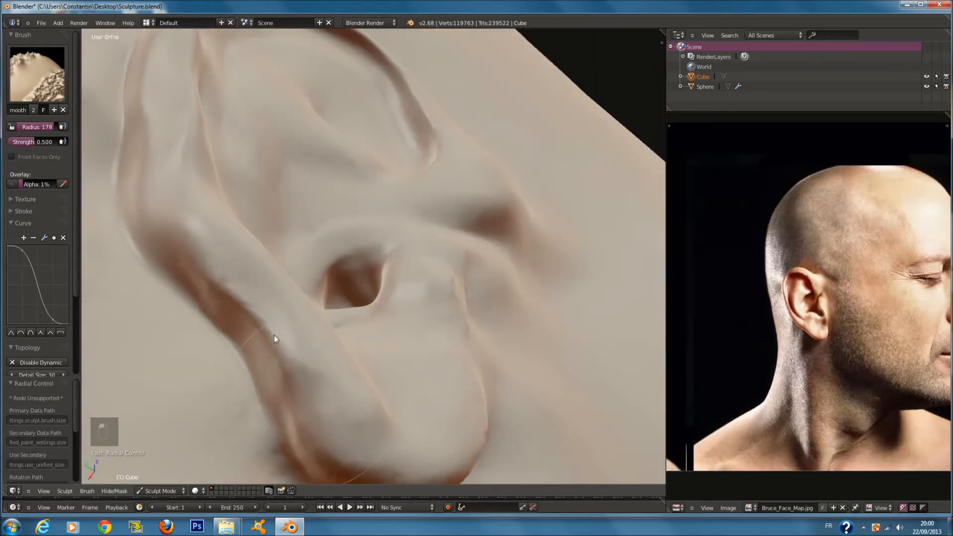
- Smooth the ear's lower back rim down into the lobe with the Smooth brush at radius 178
left_click_drag(274, 336, 205, 237)
middle_click_drag(199, 131, 228, 181)
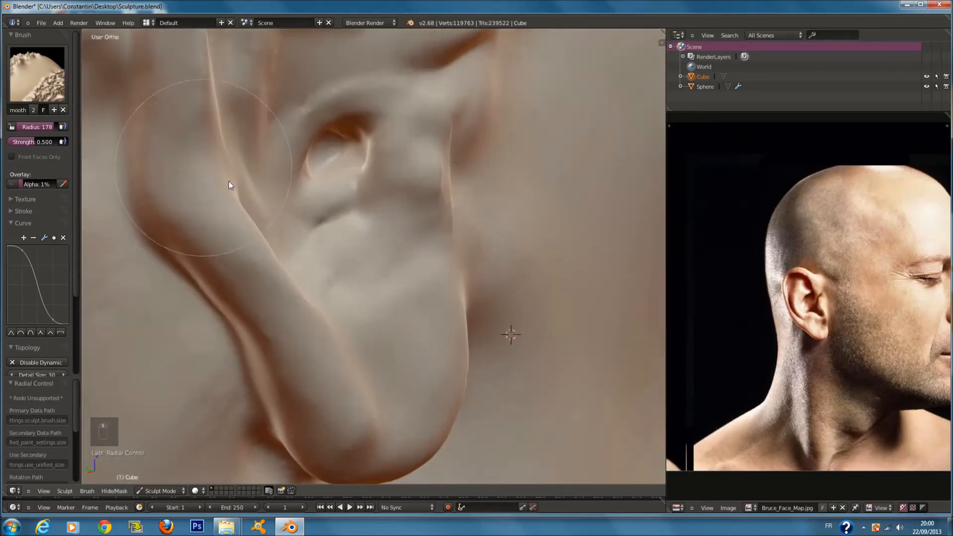
scroll(265, 184, "down", 2)
mouse_move(423, 201)
middle_mouse_down()
mouse_move(362, 223)
mouse_move(401, 276)
mouse_move(347, 185)
middle_mouse_up()
- Set the Smooth brush's radius to 182 and save the bust over Sculpture.blend
key("f")
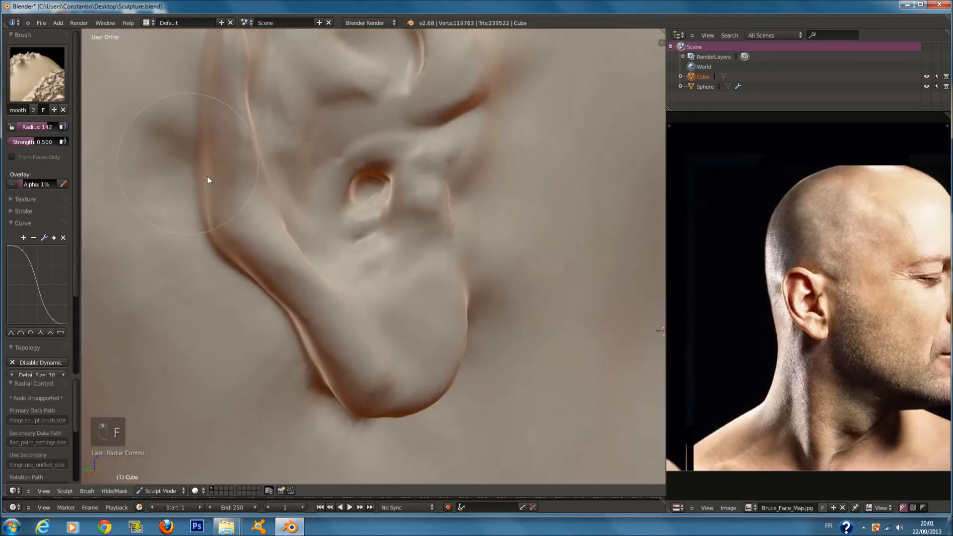
key("f")
mouse_move(207, 176)
middle_mouse_down()
mouse_move(169, 145)
mouse_move(205, 145)
middle_mouse_up()
scroll(549, 293, "down", 6)
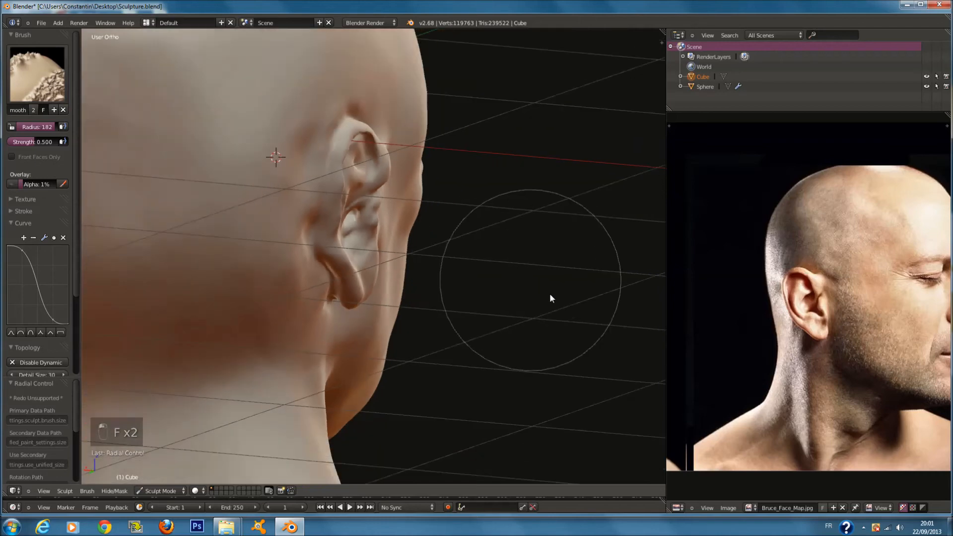
middle_click_drag(570, 301, 347, 291)
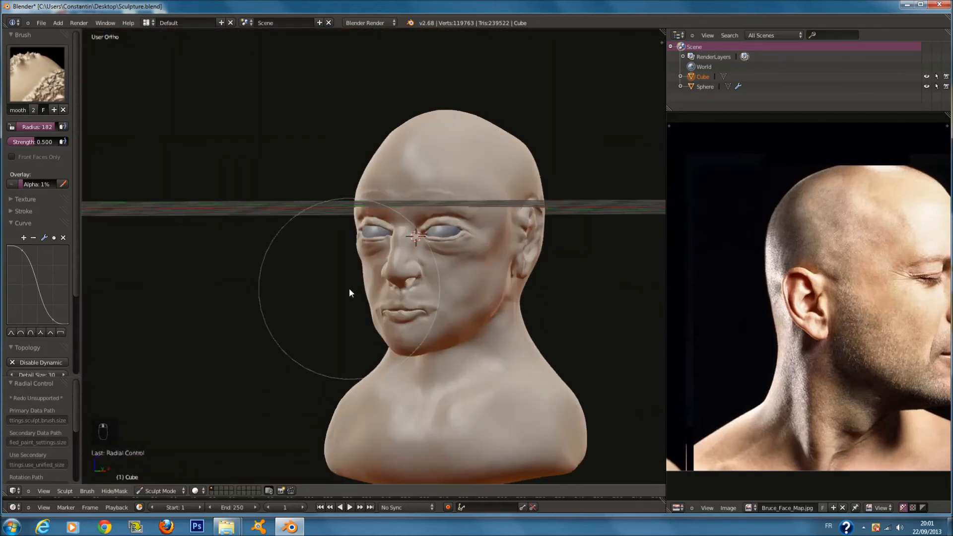
key("ctrl+s")
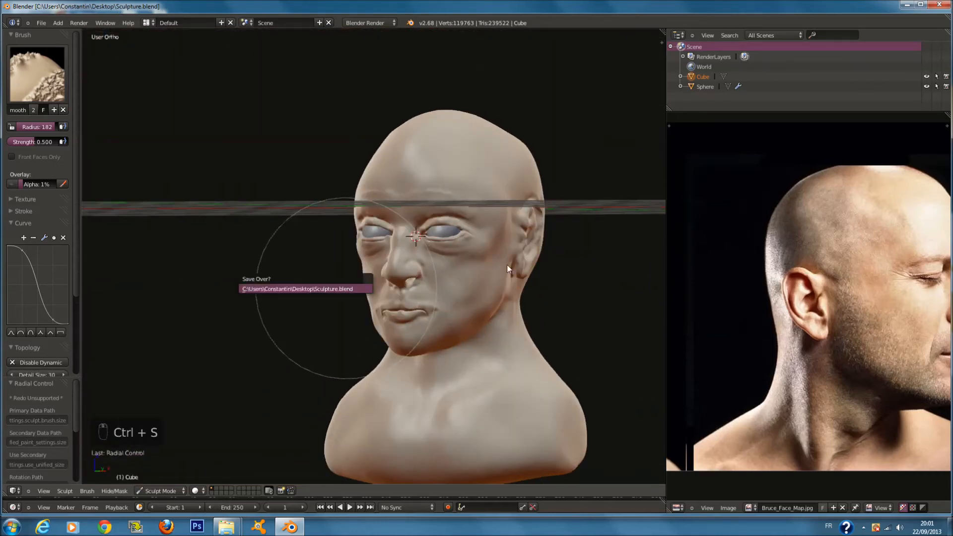
- Frame both reference photos, show the bust in the front orthographic view and set up the Grab brush at radius 200
scroll(777, 288, "down", 3)
middle_click_drag(771, 293, 815, 307)
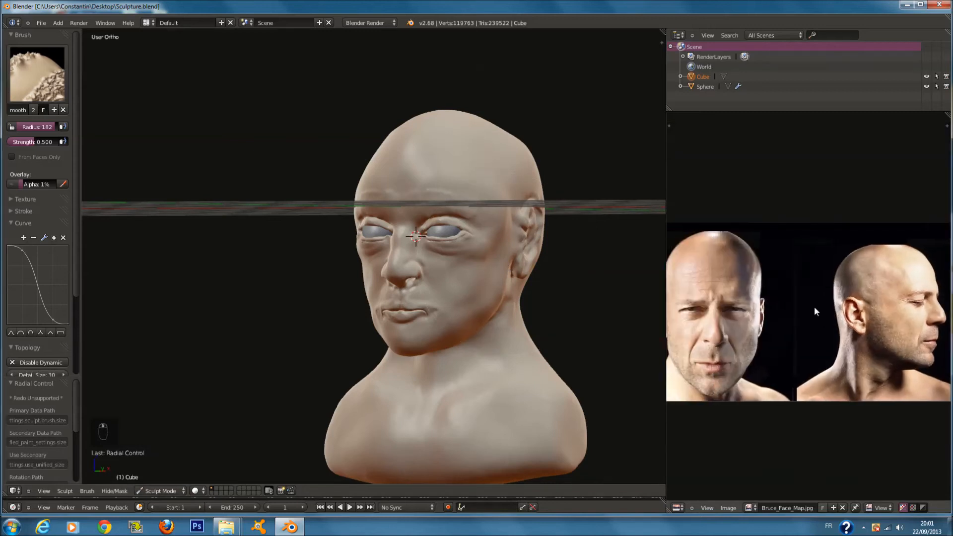
key("KP_1")
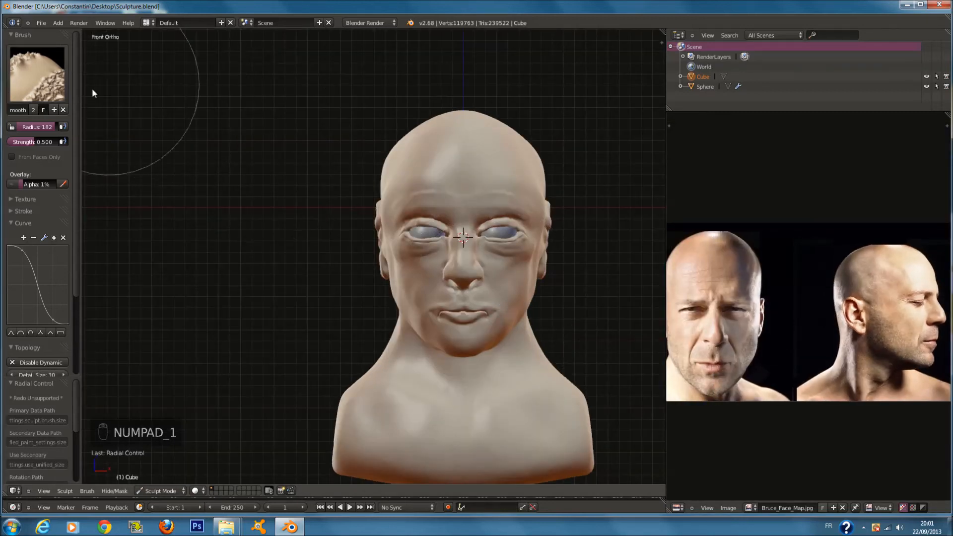
left_click(55, 88)
left_click(25, 170)
scroll(278, 203, "down", 3)
key("f")
left_click(362, 229)
key("f")
left_click(488, 274)
scroll(487, 272, "up", 5, "ctrl")
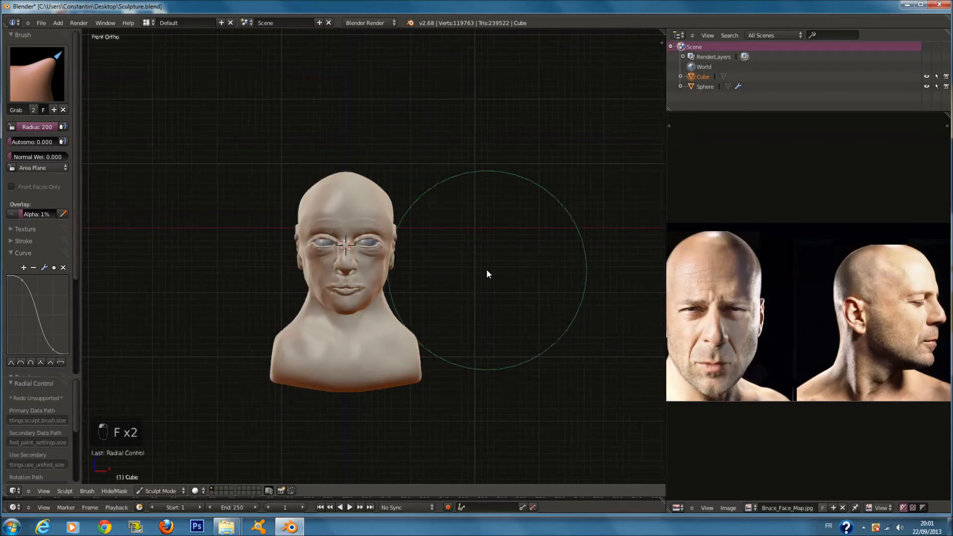
scroll(492, 271, "down", 5, "shift")
scroll(464, 255, "up", 3)
key("f")
left_click(472, 251)
- Reshape the lower jaw and chin outline in the front orthographic view with the Grab brush at radius 200
scroll(484, 248, "up", 4)
key("f")
left_click(501, 273)
scroll(489, 280, "down", 4)
key("f")
left_click_drag(389, 297, 378, 302)
key("f")
left_click(437, 241)
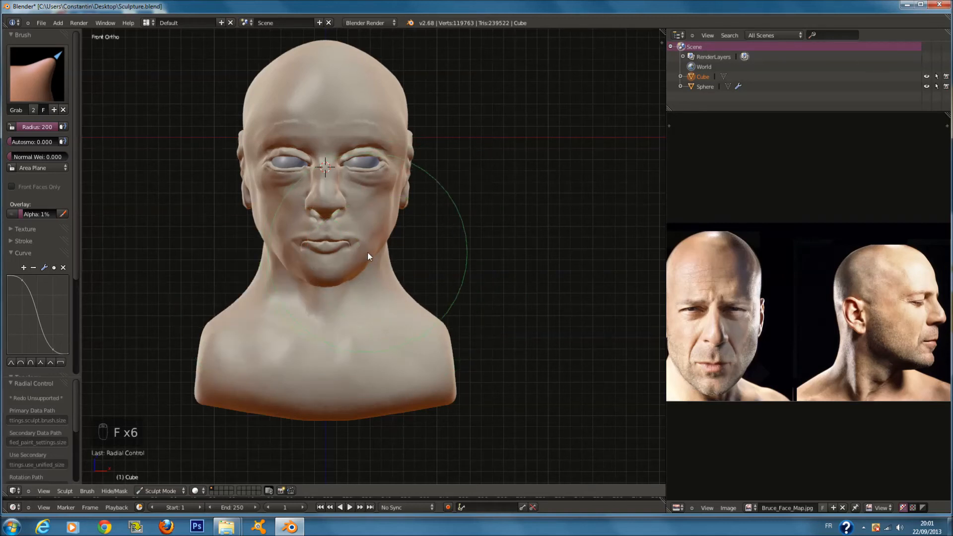
left_click_drag(368, 252, 369, 254)
key("f")
left_click(405, 234)
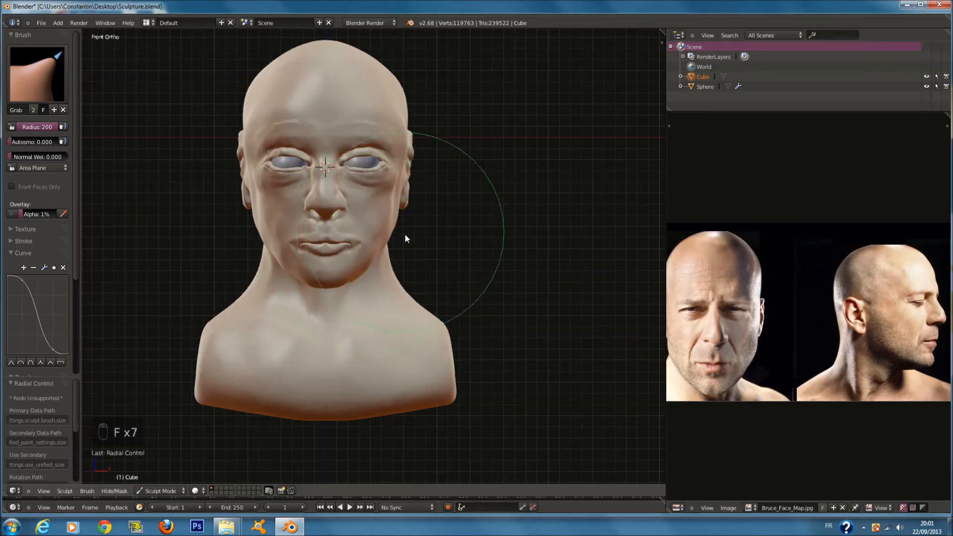
left_click_drag(395, 220, 396, 220)
scroll(415, 194, "up", 5, "shift")
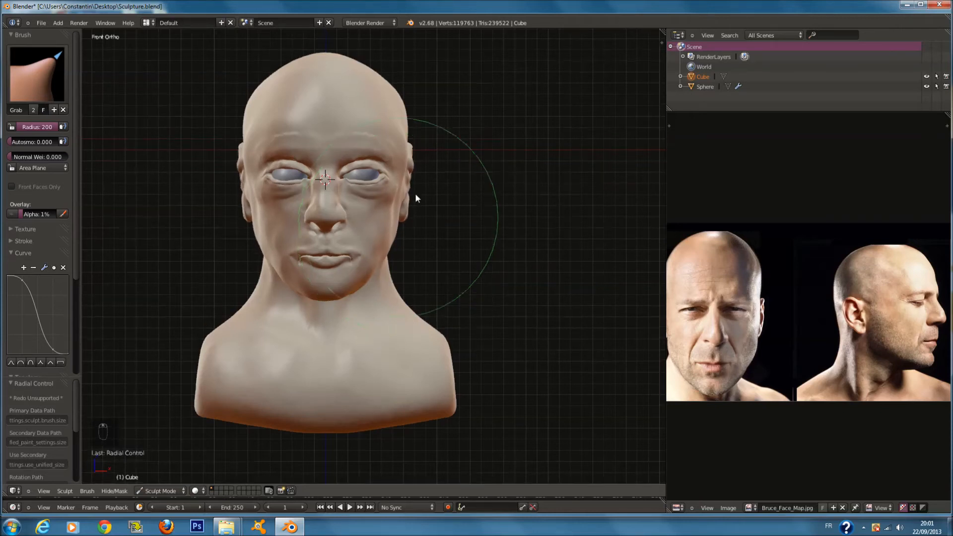
- Adjust the skull's outline around the crown from the front and side with the Grab brush at radius 200
key("f")
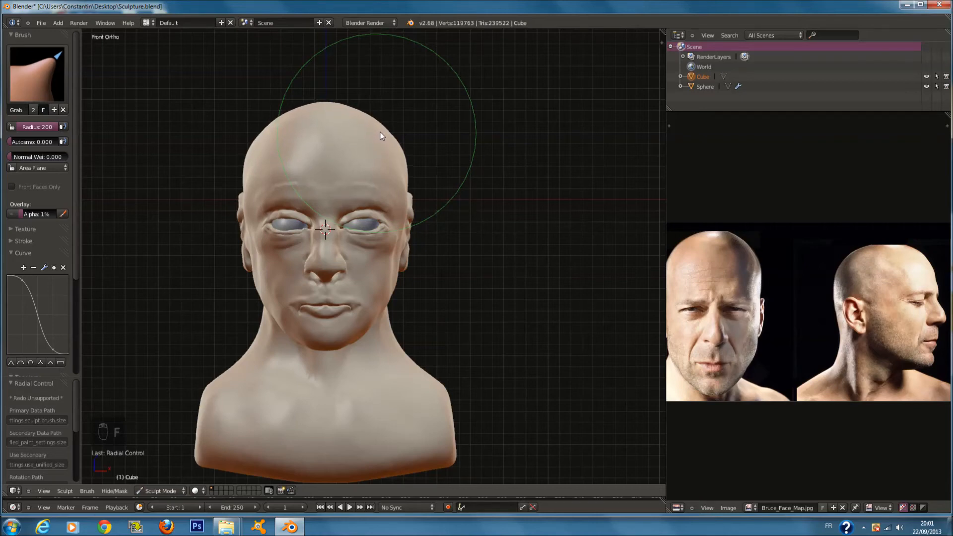
middle_click_drag(423, 181, 360, 182)
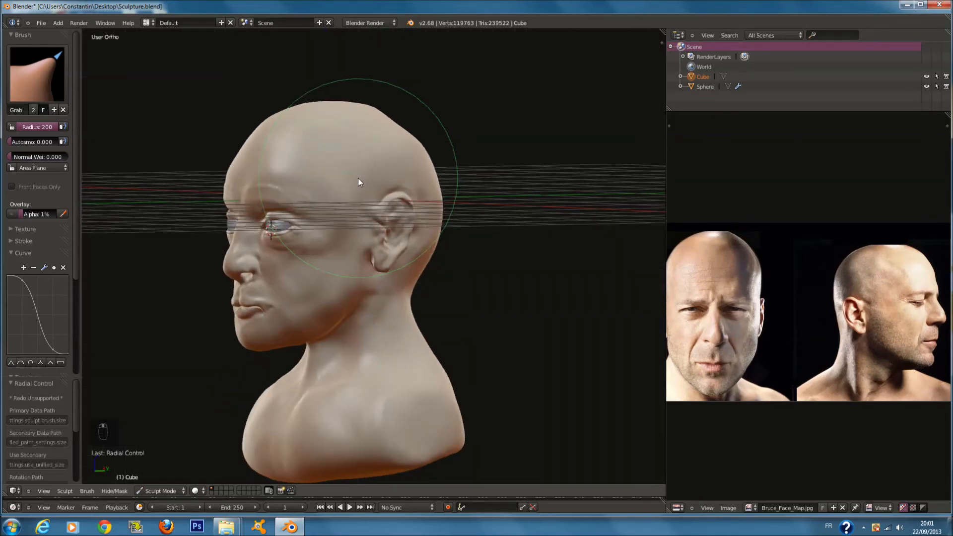
key("KP_3")
key("f")
left_click(408, 196)
middle_click_drag(410, 165, 446, 174)
mouse_move(472, 210)
middle_mouse_down()
mouse_move(493, 172)
mouse_move(483, 158)
mouse_move(396, 166)
middle_mouse_up()
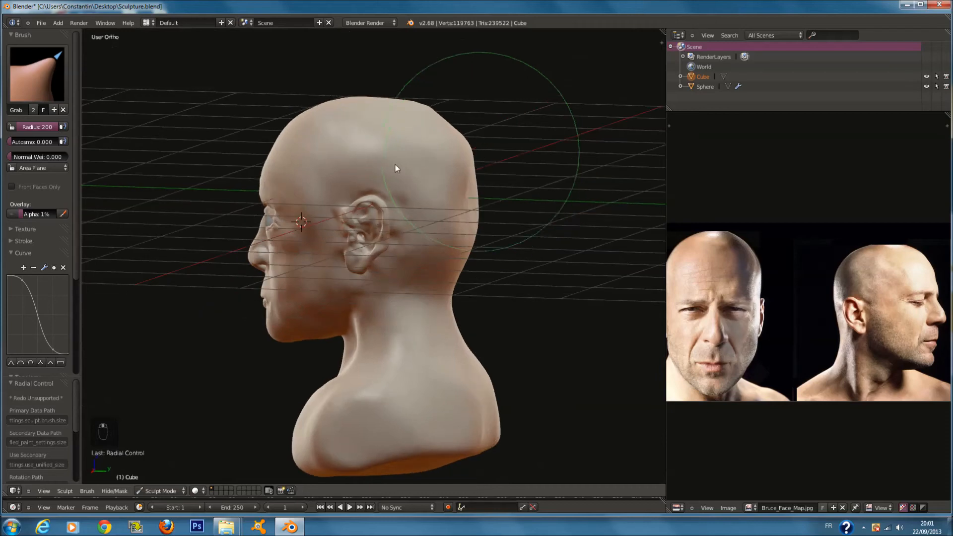
- Smooth the crown and the back of the skull behind the ear with the Smooth brush at radius 200
left_click(31, 88)
left_click(67, 212)
scroll(496, 97, "up", 4)
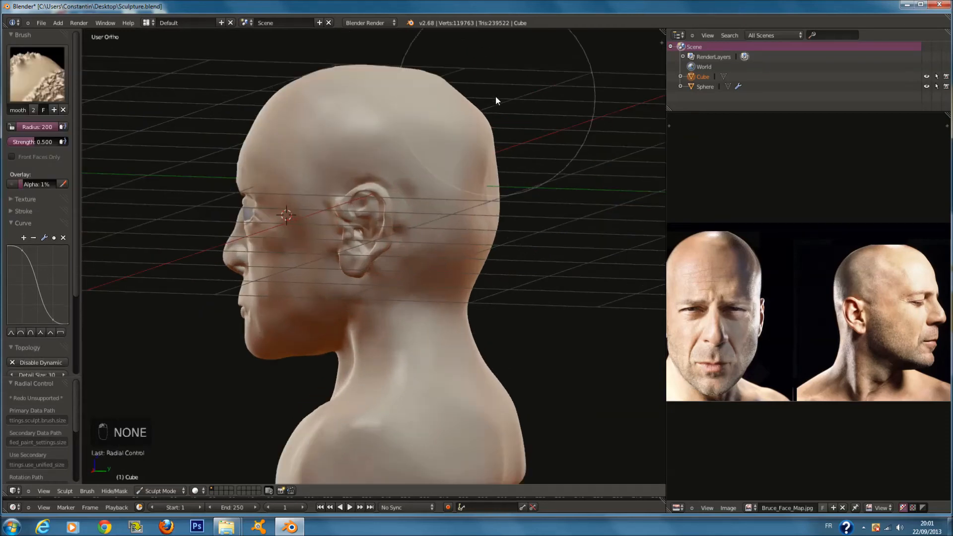
middle_click_drag(490, 124, 485, 144)
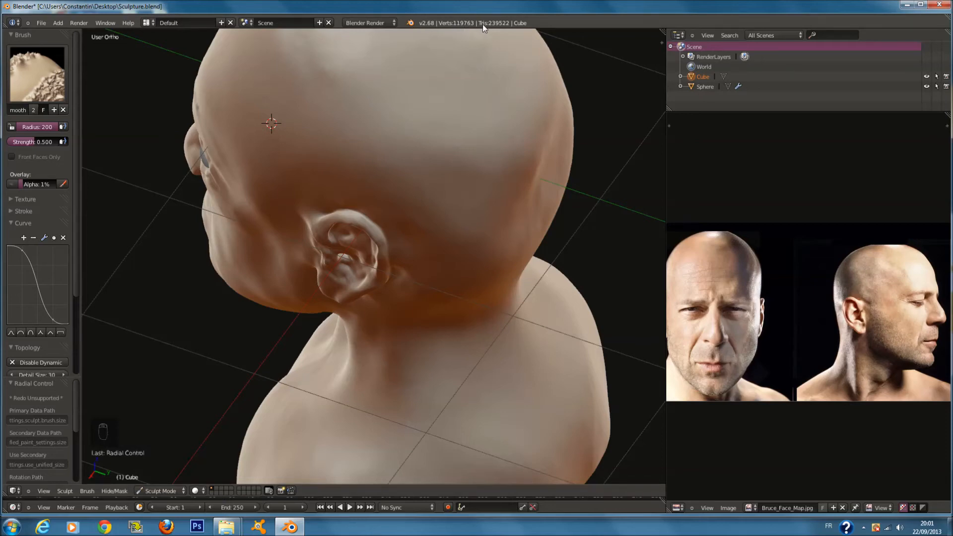
middle_click_drag(505, 103, 493, 133)
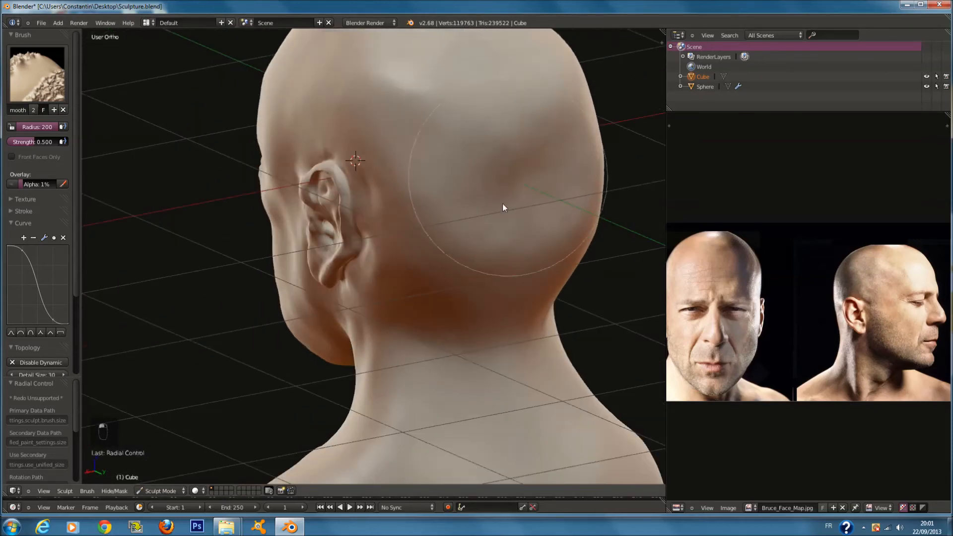
mouse_move(443, 260)
middle_mouse_down()
mouse_move(500, 226)
mouse_move(509, 172)
mouse_move(493, 142)
mouse_move(397, 122)
middle_mouse_up()
- Pull the back of the head slightly backward with the Grab brush at radius 200
left_click(52, 82)
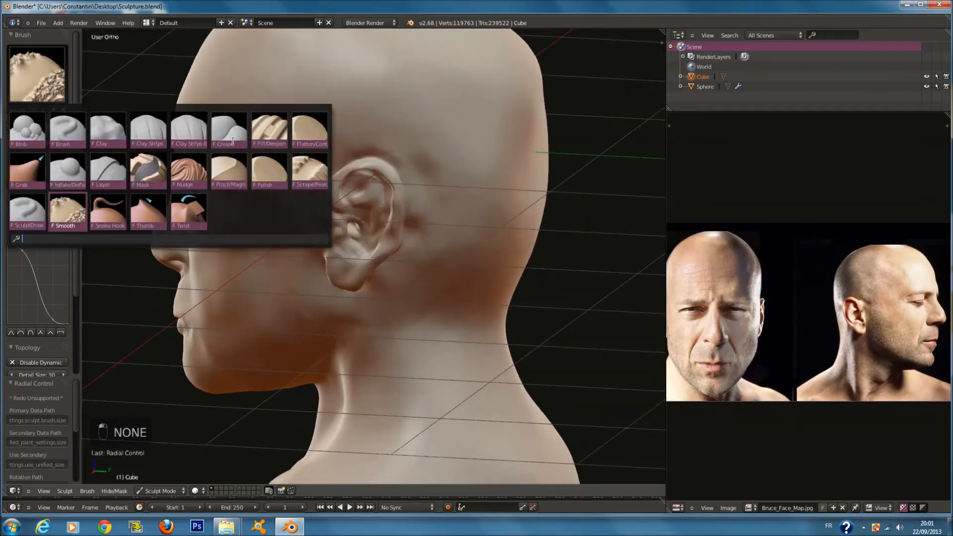
left_click(273, 190)
middle_click_drag(557, 221, 602, 209)
key("f")
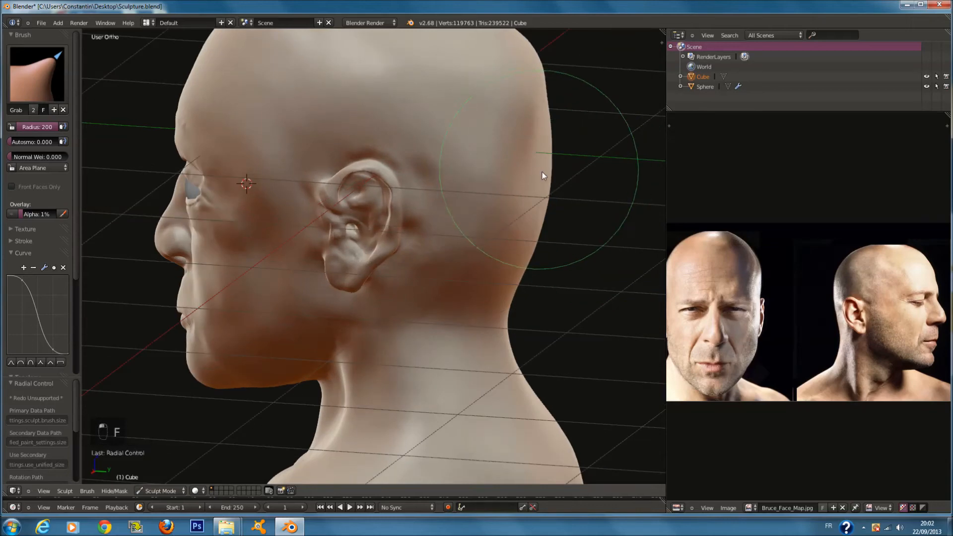
middle_click_drag(498, 224, 544, 215)
- Switch to the Smooth brush and save the bust over Sculpture.blend
left_click(32, 85)
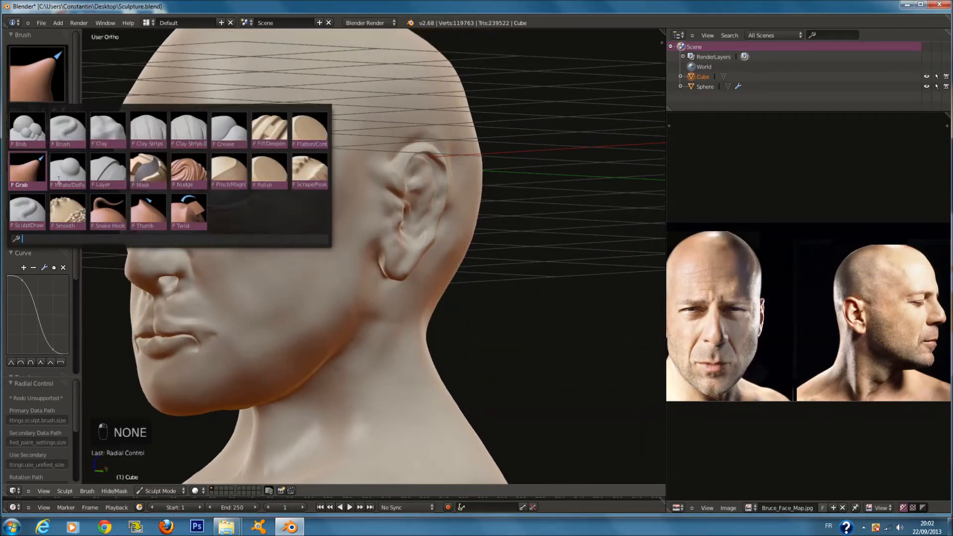
left_click(28, 216)
key("ctrl+s")
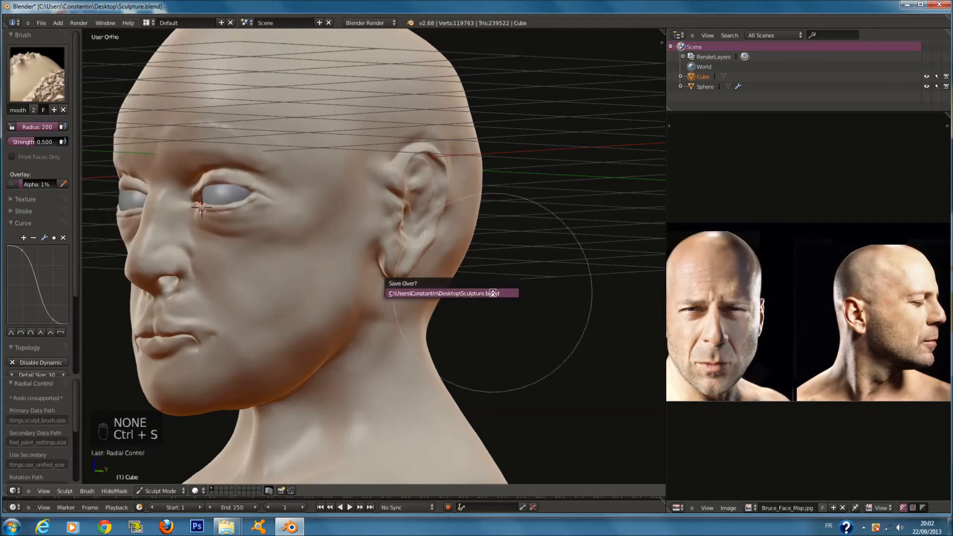
left_click(443, 294)
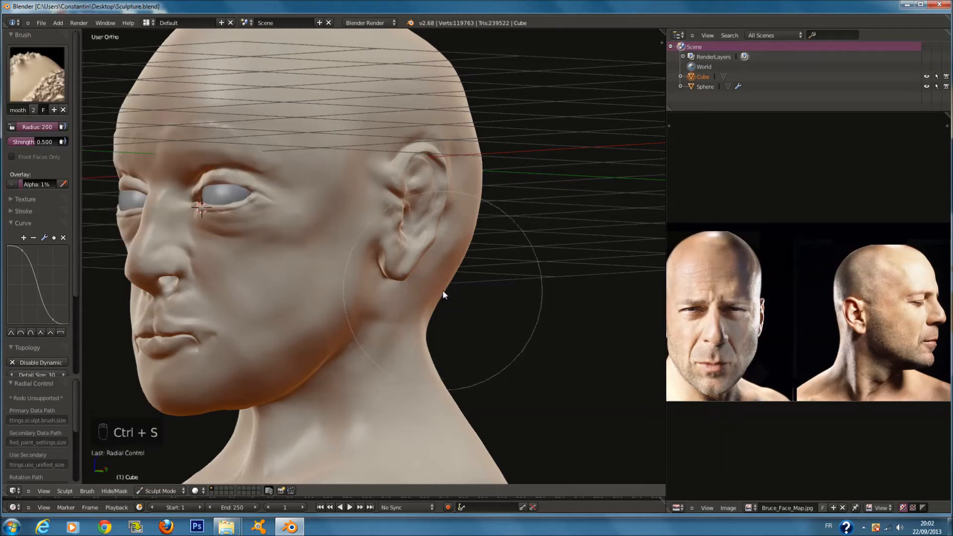
- Smooth the eyelids, the inner eye corner and the crease under the eye with the Smooth brush at radius 108
key("f")
left_click(256, 221)
middle_click_drag(257, 220, 350, 221, "shift")
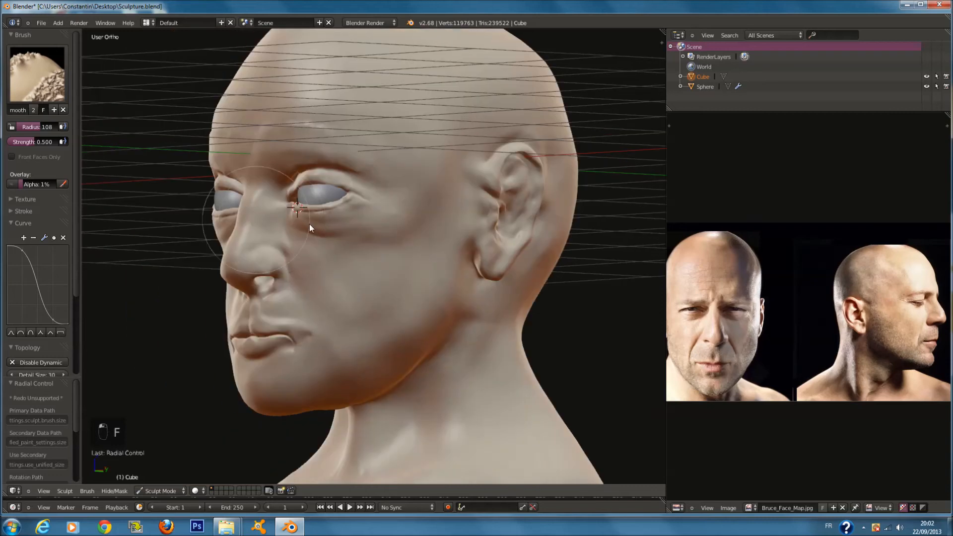
middle_click_drag(360, 178, 365, 228, "shift")
scroll(365, 228, "up", 8)
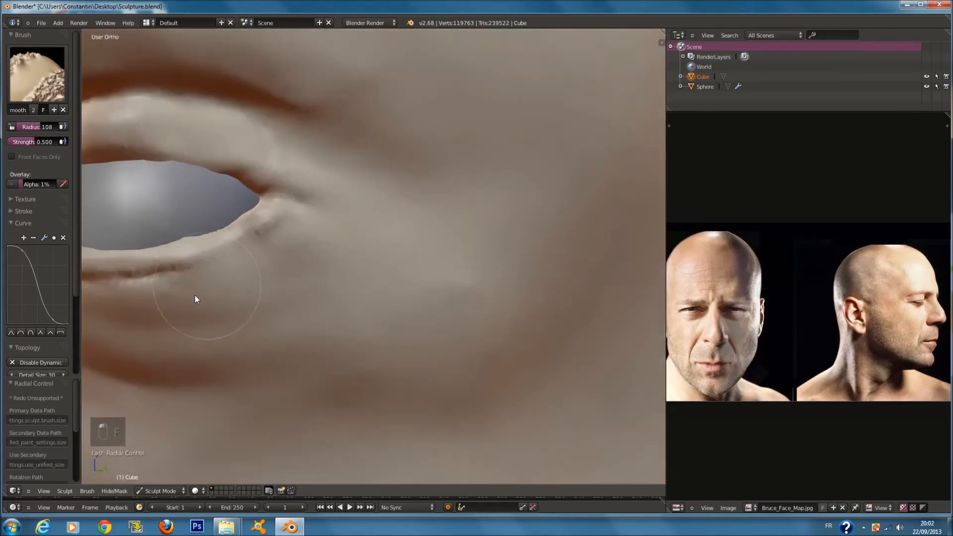
middle_click_drag(138, 294, 298, 286, "shift")
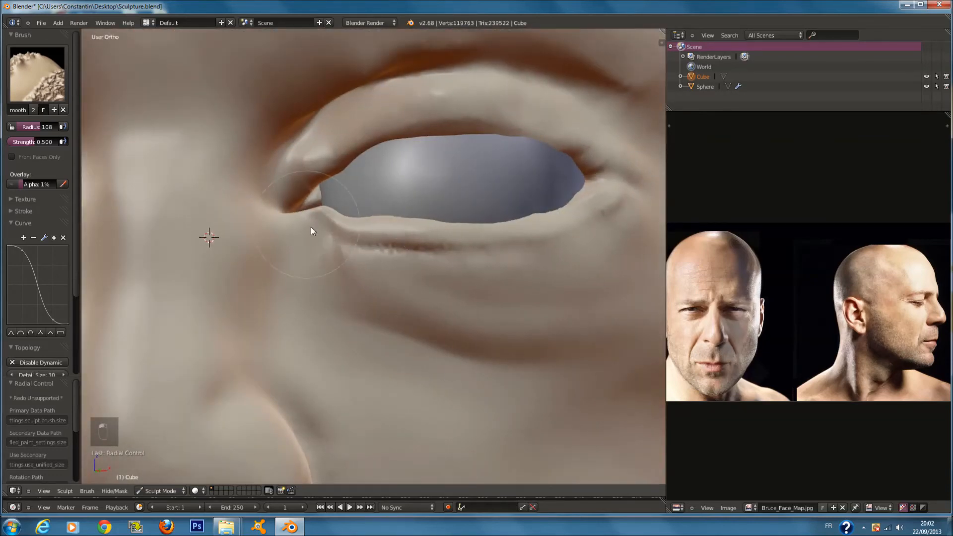
middle_click_drag(312, 224, 320, 249)
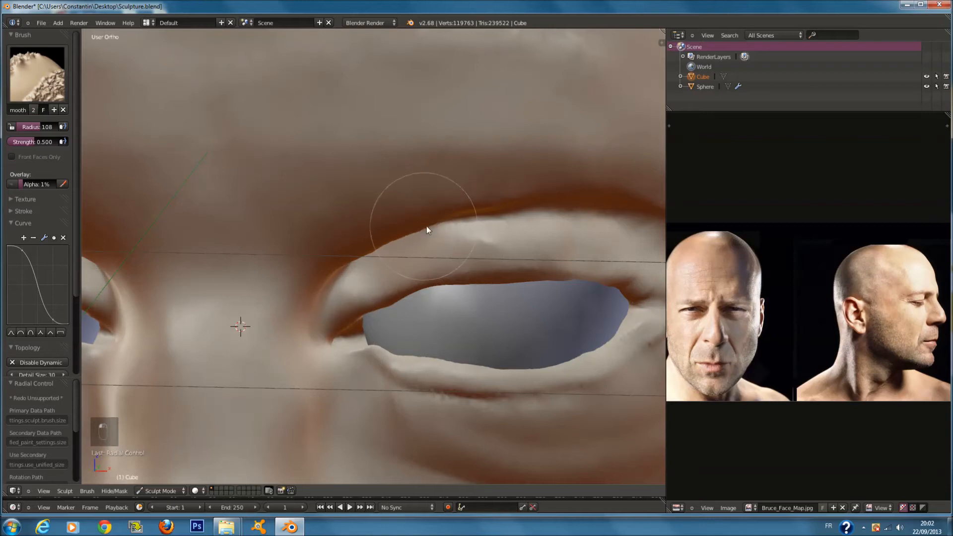
middle_click_drag(424, 226, 376, 170)
mouse_move(477, 114)
left_mouse_down()
mouse_move(280, 167)
mouse_move(464, 184)
mouse_move(511, 231)
mouse_move(247, 286)
left_mouse_up()
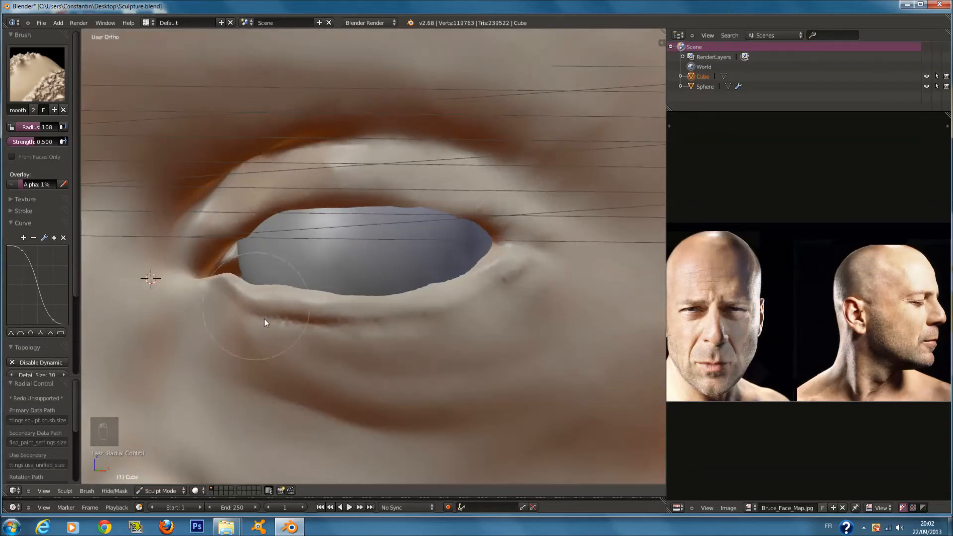
- Smooth the forehead above the eyebrow with the Smooth brush at radius 137
scroll(426, 357, "down", 3)
scroll(428, 355, "down", 6)
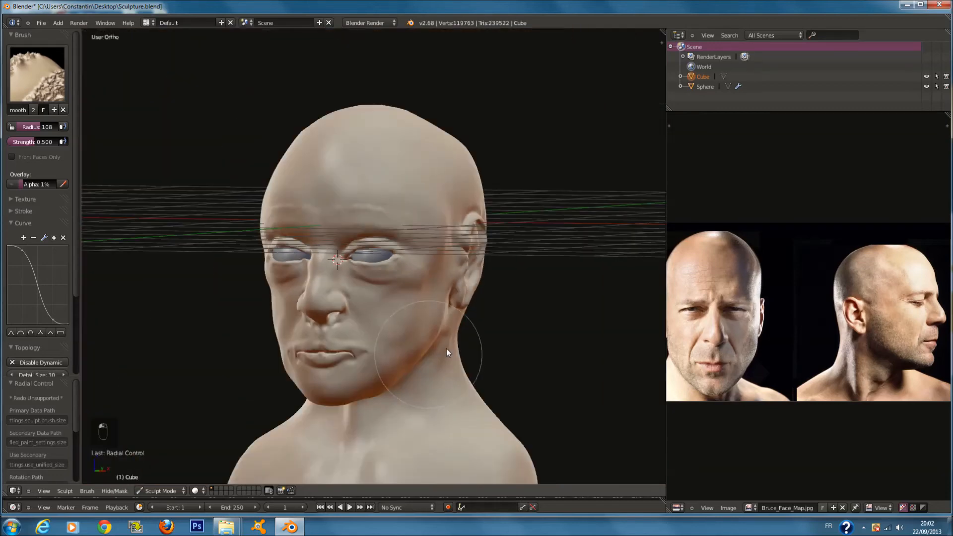
middle_click_drag(446, 349, 417, 413)
scroll(356, 259, "up", 6)
middle_click_drag(357, 259, 346, 232)
key("f")
left_click(360, 234)
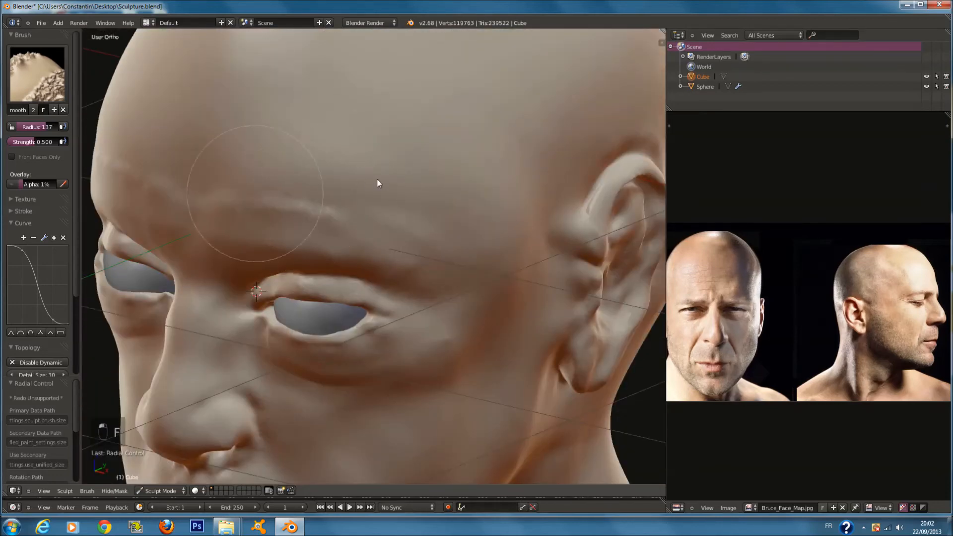
- Smooth the back of the head above the neck with the Smooth brush at radius 150
middle_click_drag(406, 251, 336, 222)
scroll(278, 228, "up", 4)
middle_click_drag(608, 225, 496, 225)
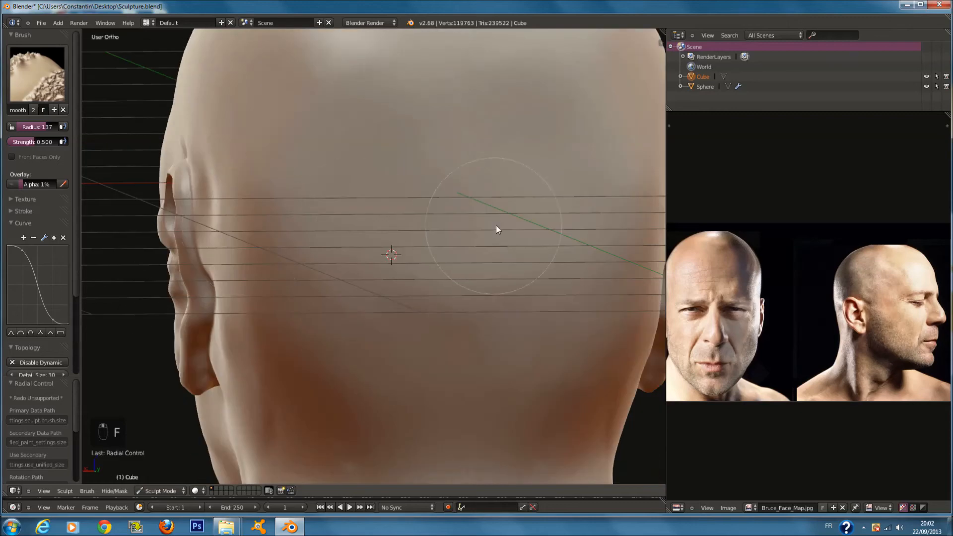
scroll(495, 225, "down", 3)
key("f")
left_click(500, 226)
middle_click_drag(412, 253, 489, 226)
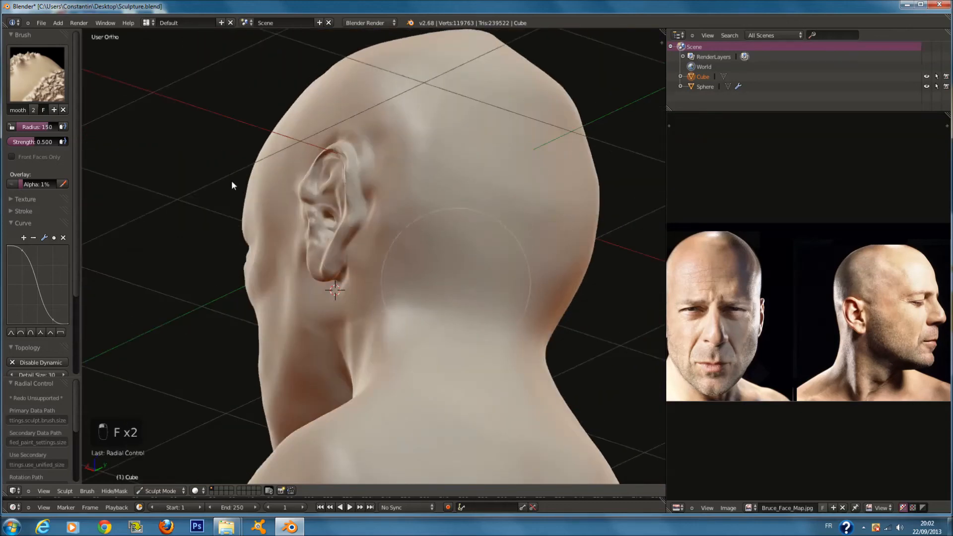
- Switch to the Crease brush, set its radius to 78 and carve a horizontal fold across the back of the neck below the skull
left_click(50, 78)
left_click(230, 138)
middle_click_drag(469, 282, 426, 308)
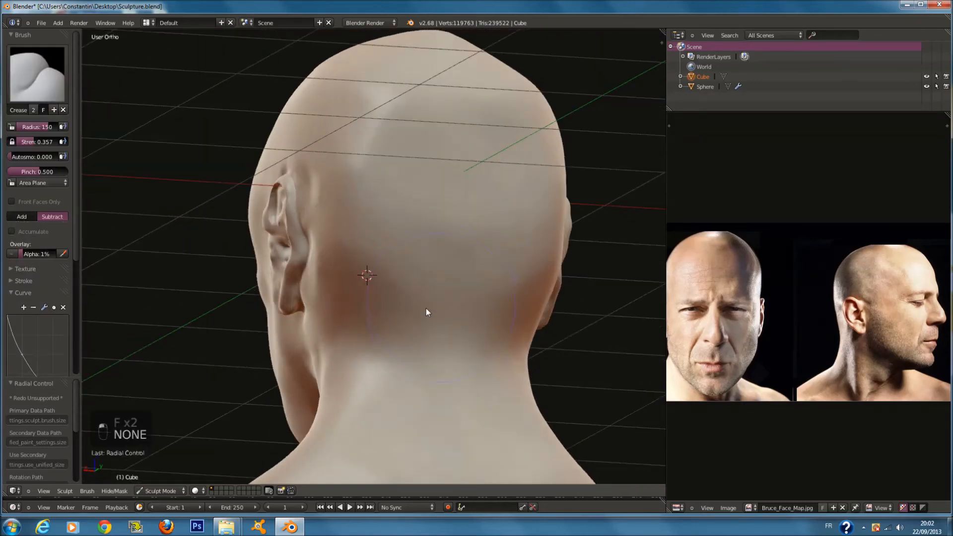
key("f")
left_click(390, 312)
scroll(411, 332, "down", 5, "shift")
scroll(387, 293, "up", 2)
key("f")
mouse_move(361, 314)
left_mouse_down()
mouse_move(481, 333)
mouse_move(547, 323)
left_mouse_up()
left_click_drag(405, 326, 576, 321)
- Extend the nape fold around the side of the neck beneath and behind the ear
middle_click_drag(347, 314, 418, 336)
mouse_move(440, 324)
left_mouse_down()
mouse_move(532, 361)
mouse_move(636, 374)
left_mouse_up()
scroll(522, 310, "down", 1)
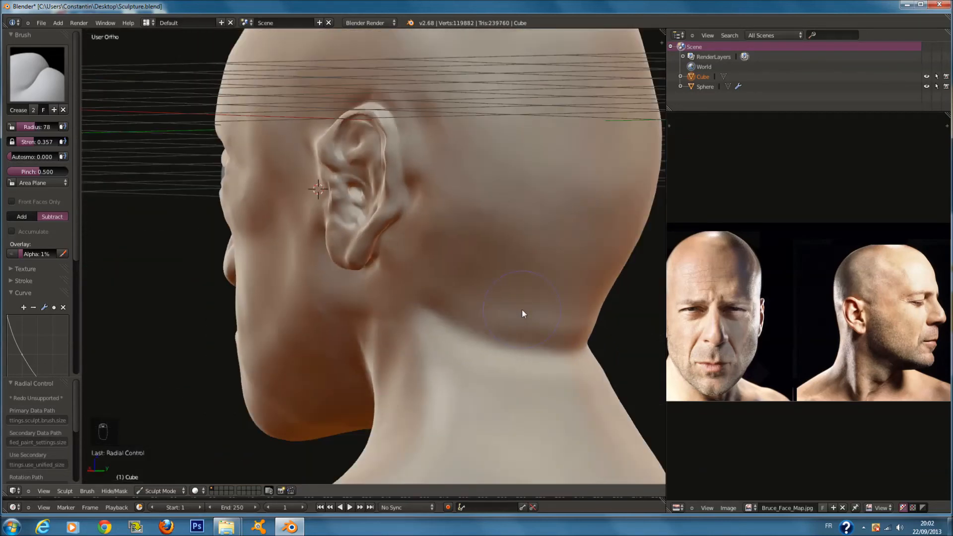
scroll(527, 320, "down", 1)
left_click_drag(489, 283, 556, 284)
- Set the brush radius to 60 and carve a second horizontal crease across the nape
middle_click_drag(501, 282, 446, 273)
key("f")
left_click(437, 277)
scroll(417, 291, "up", 2)
key("f")
left_click(398, 296)
left_click_drag(300, 315, 397, 324)
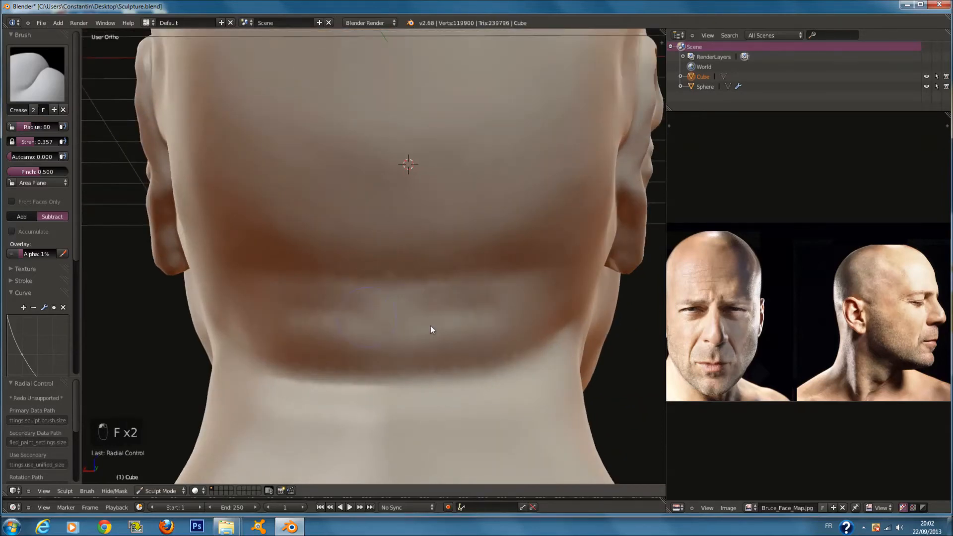
- Set the brush radius to 32 and carve narrower, deeper wrinkles along the nape folds
key("f")
left_click(442, 315)
scroll(402, 328, "up", 2)
key("f")
left_click_drag(215, 327, 499, 362)
scroll(432, 370, "down", 2)
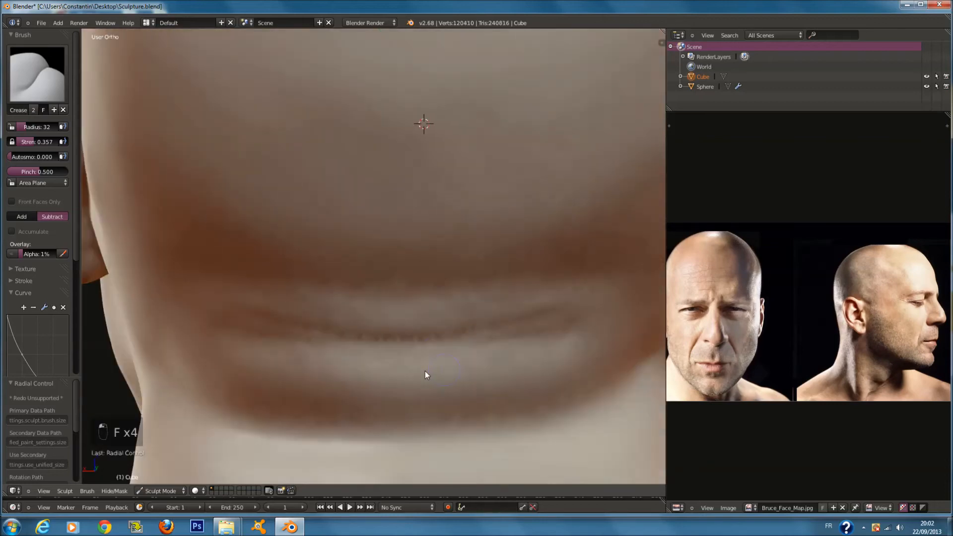
left_click_drag(292, 364, 505, 371)
left_click_drag(400, 350, 515, 329)
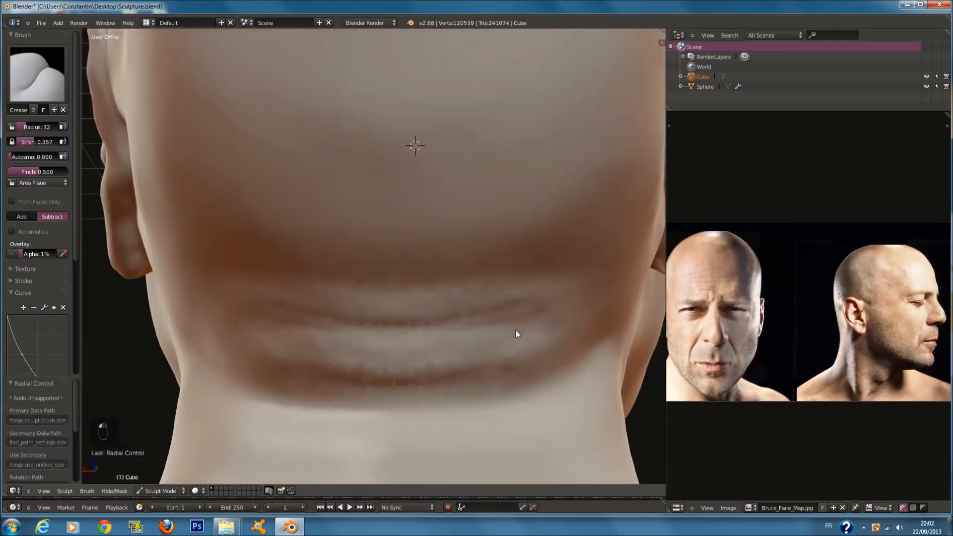
- Set the brush radius to 47 and carve creases leading from the nape folds toward the neck area below the earlobe
scroll(516, 330, "down", 2)
mouse_move(396, 228)
middle_mouse_down()
mouse_move(365, 235)
mouse_move(339, 258)
middle_mouse_up()
key("f")
left_click(342, 388)
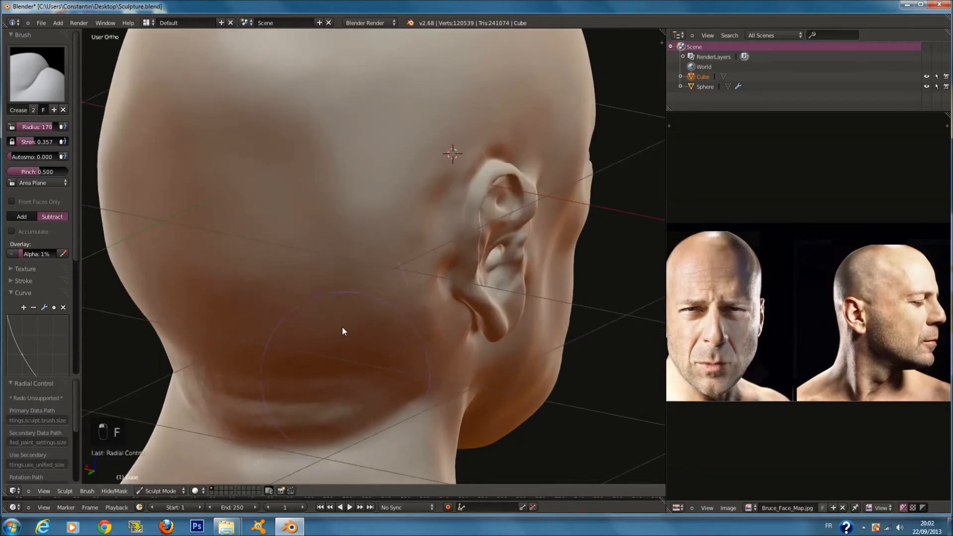
middle_click_drag(342, 327, 329, 278)
scroll(323, 323, "up", 4)
key("f")
left_click(288, 318)
scroll(296, 323, "down", 2)
mouse_move(303, 328)
middle_mouse_down()
mouse_move(387, 338)
mouse_move(408, 311)
middle_mouse_up()
scroll(397, 294, "up", 3)
scroll(396, 294, "up", 1)
key("f")
left_click(390, 292)
left_click_drag(346, 211, 519, 294)
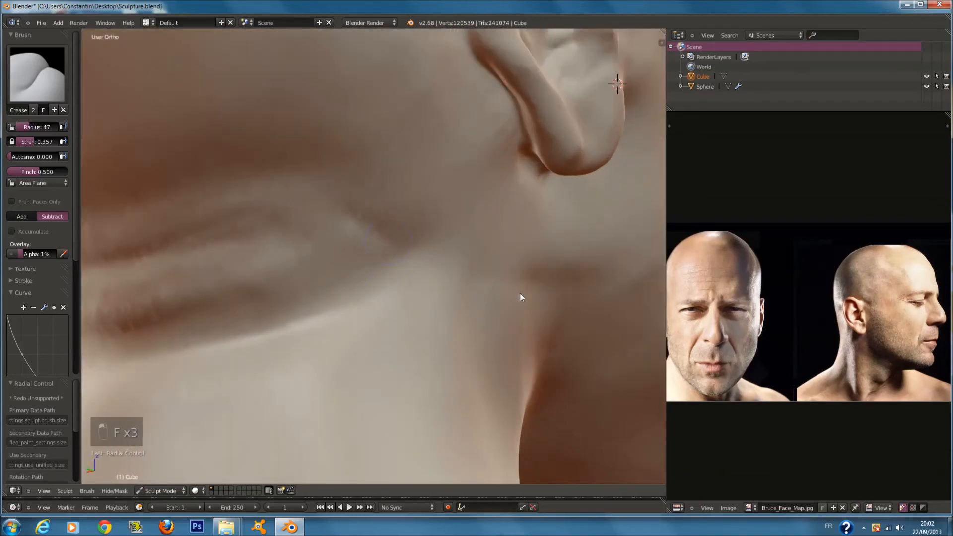
left_click_drag(308, 234, 525, 387)
- Carve diagonal creases running down the side of the neck beneath the ear
scroll(353, 275, "down", 2)
left_click_drag(353, 275, 443, 360)
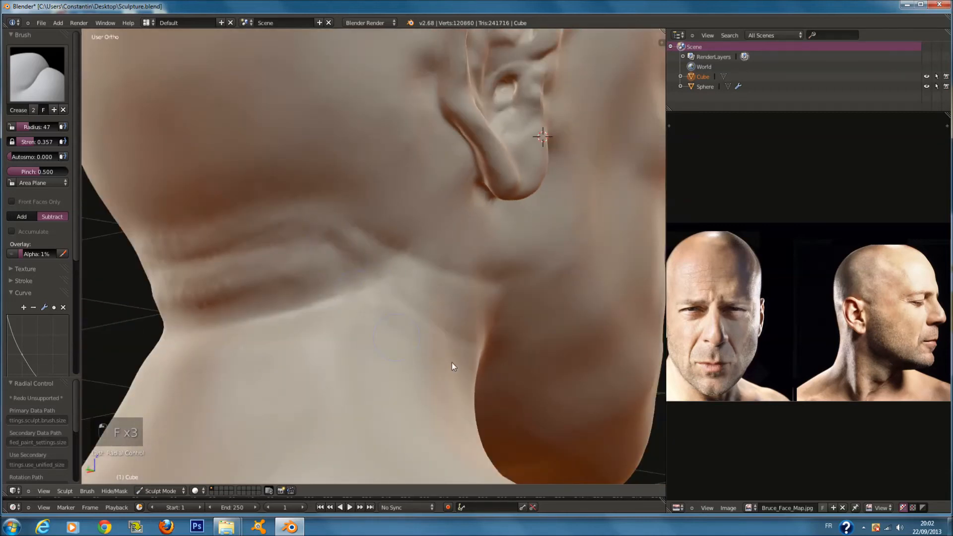
left_click_drag(297, 273, 395, 358)
- Set the brush radius to 44 and carve small irregular wrinkles between the nape folds and the skin behind the ear
key("f")
left_click(363, 335)
left_click_drag(293, 326, 210, 307)
mouse_move(323, 303)
left_mouse_down()
mouse_move(231, 291)
mouse_move(391, 240)
left_mouse_up()
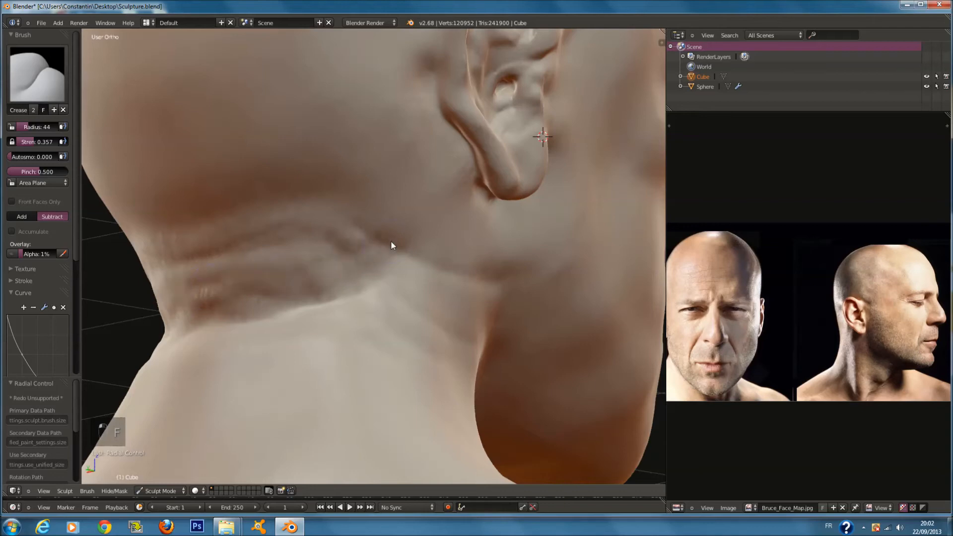
- Carve another shallow crease across the side of the neck below the existing nape folds
middle_click_drag(373, 229, 336, 241)
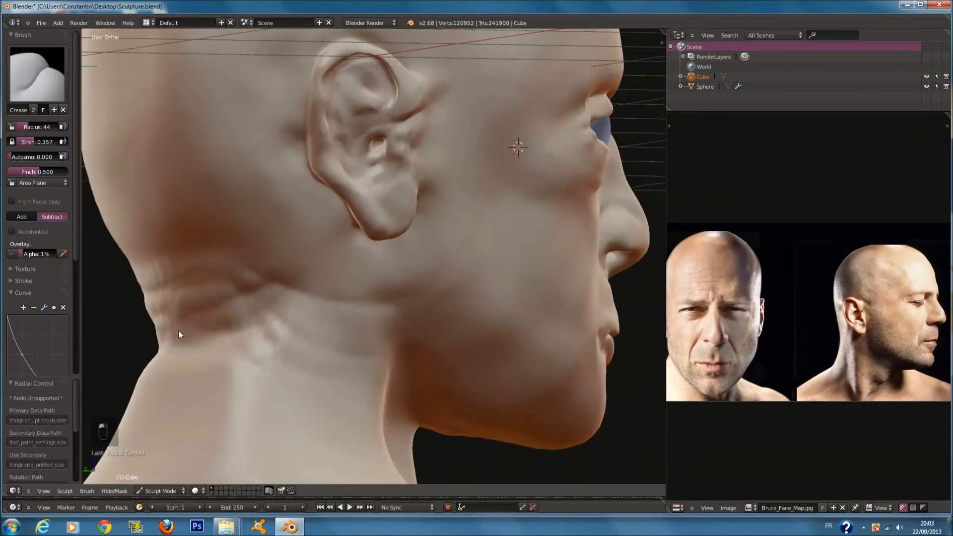
left_click_drag(180, 371, 303, 360)
middle_click_drag(365, 355, 239, 300)
scroll(294, 288, "down", 2)
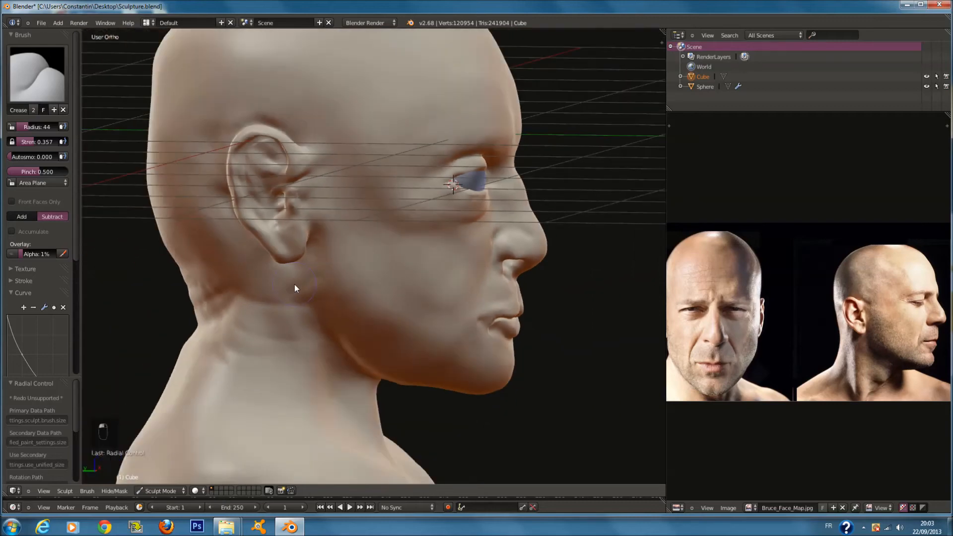
- Carve the nasolabial fold from the wing of the nose toward the mouth corner and touch up the eye's inner corner
key("KP_1")
scroll(294, 284, "up", 6)
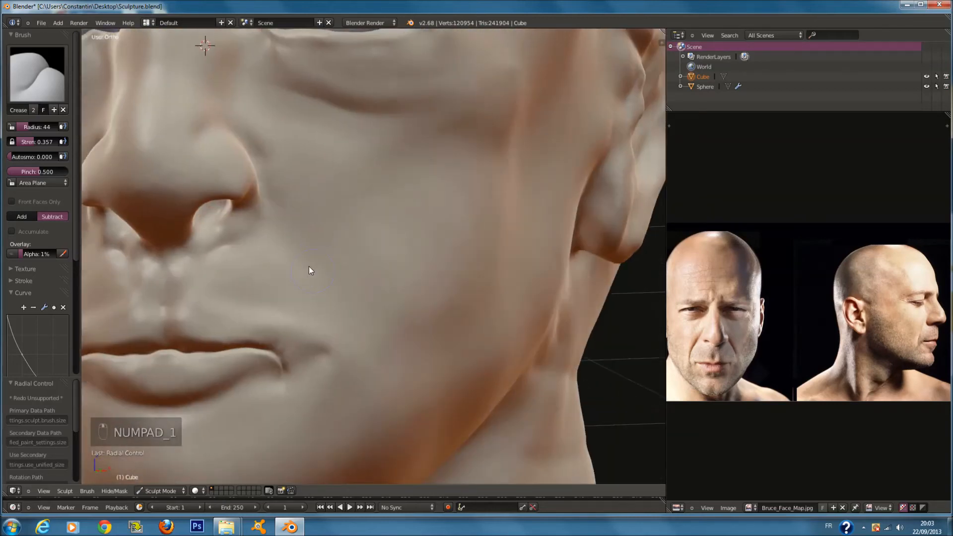
key("f")
left_click_drag(267, 186, 284, 314)
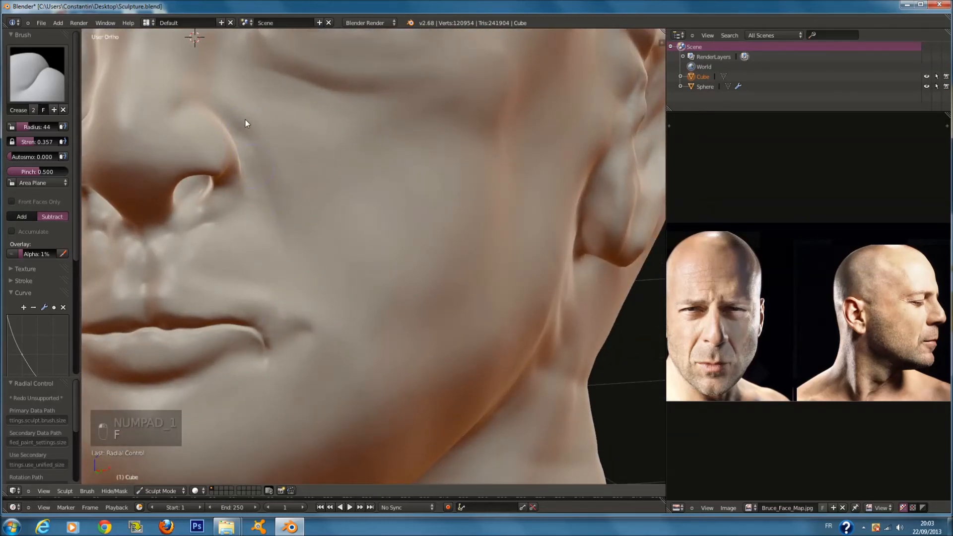
left_click_drag(245, 120, 302, 311)
middle_click_drag(291, 186, 291, 227)
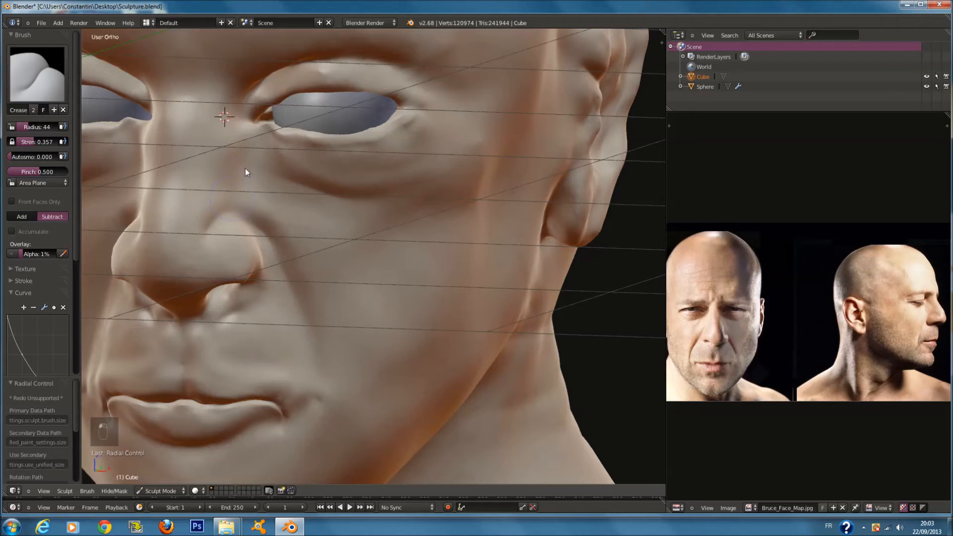
left_click_drag(243, 99, 245, 109)
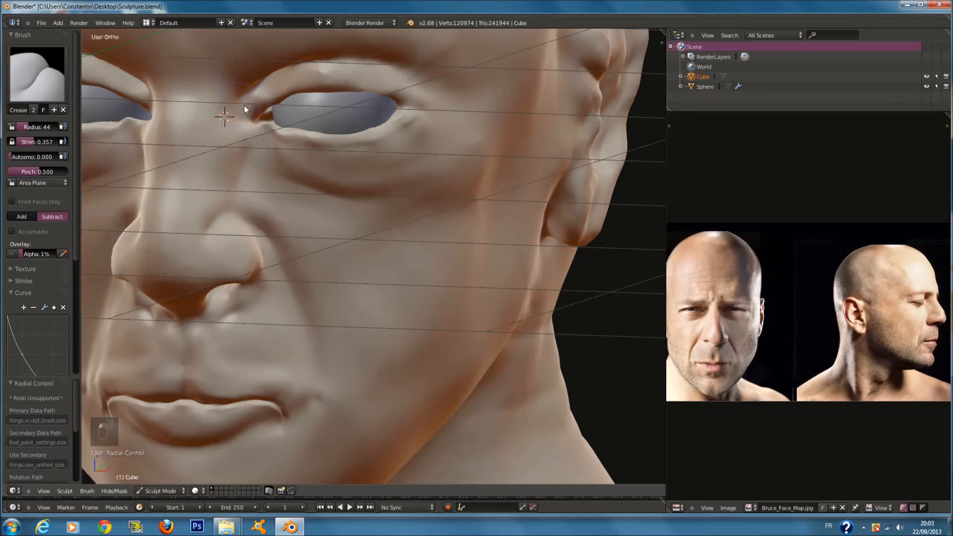
- Set the brush radius to 55 and carve diagonal wrinkles down the cheek beneath the eye bag
middle_click_drag(448, 176, 435, 172)
key("f")
left_click(265, 168)
left_click_drag(265, 167, 318, 166)
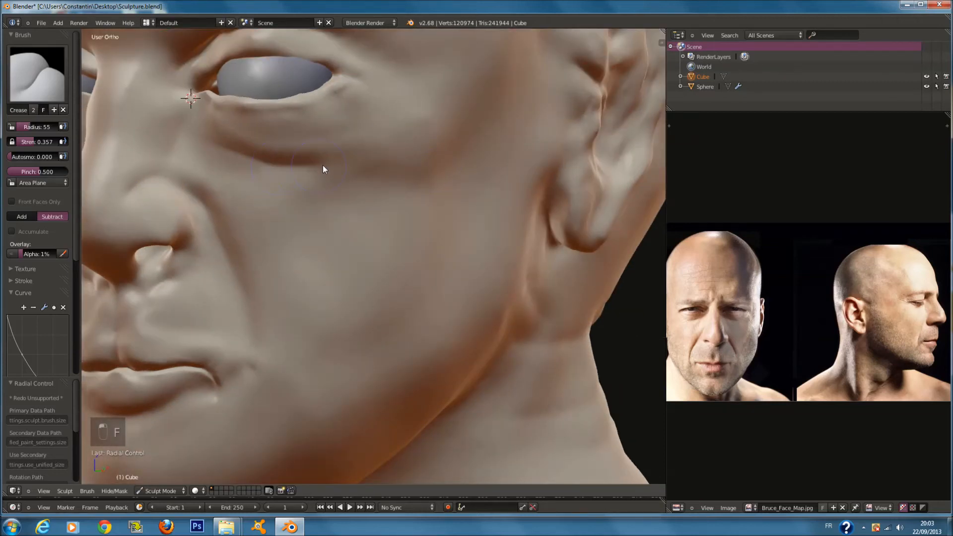
middle_click_drag(284, 142, 302, 101)
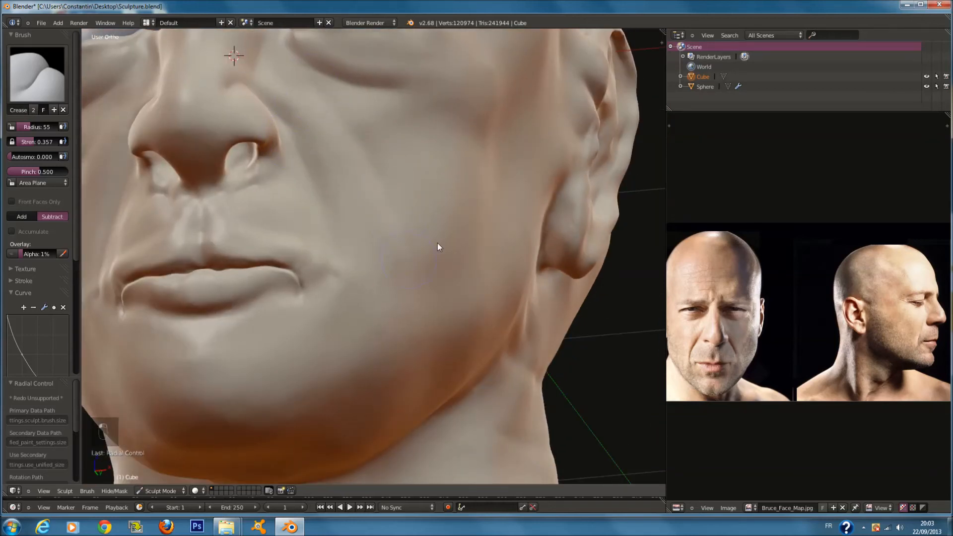
middle_click_drag(441, 247, 373, 198)
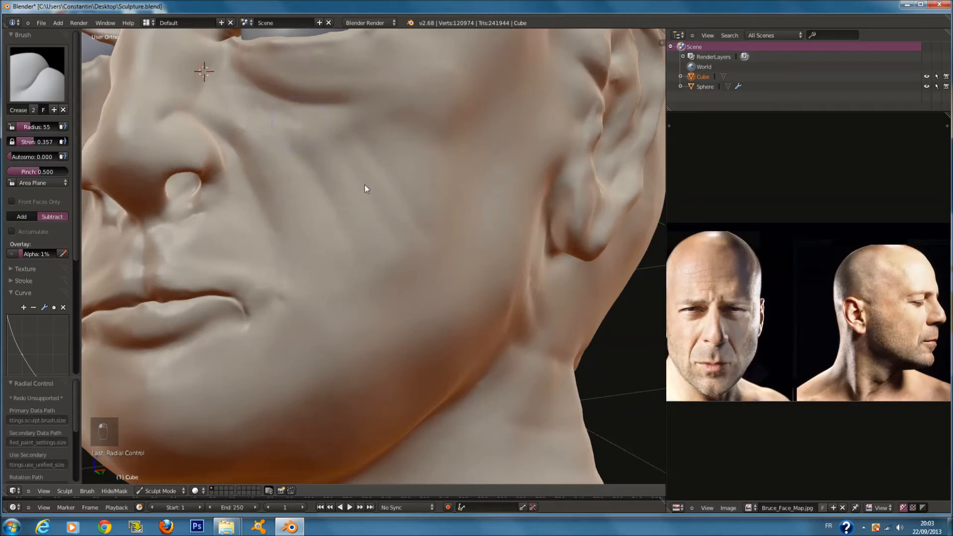
- Set the brush radius to 53 and carve crow's feet beside the eye's outer corner and a curved wrinkle above the eyebrow
scroll(416, 217, "down", 2)
middle_click_drag(416, 217, 396, 252)
scroll(387, 199, "up", 1)
key("f")
left_click(370, 158)
scroll(342, 147, "up", 2)
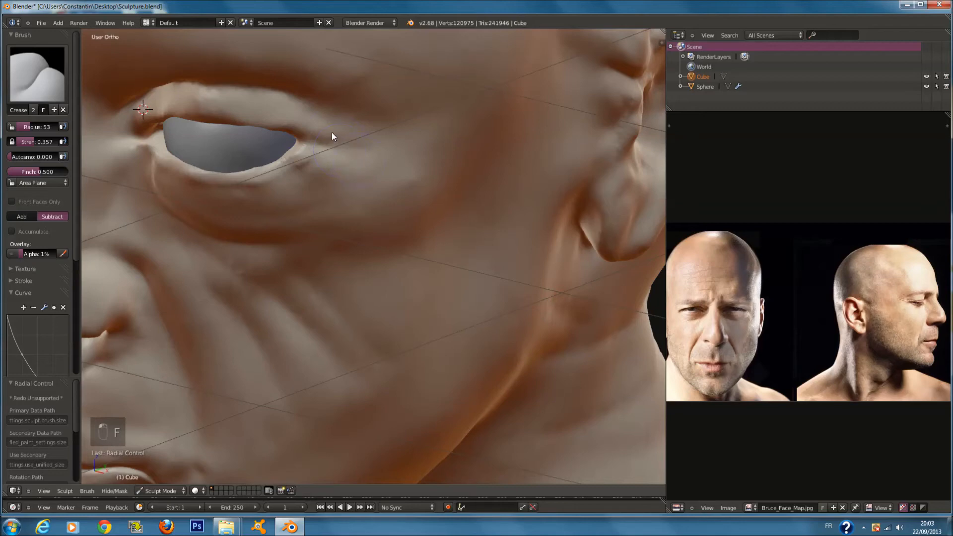
scroll(359, 109, "down", 1)
middle_click_drag(359, 110, 432, 124)
scroll(382, 127, "up", 1)
left_click_drag(338, 149, 395, 128)
middle_click_drag(424, 110, 317, 114)
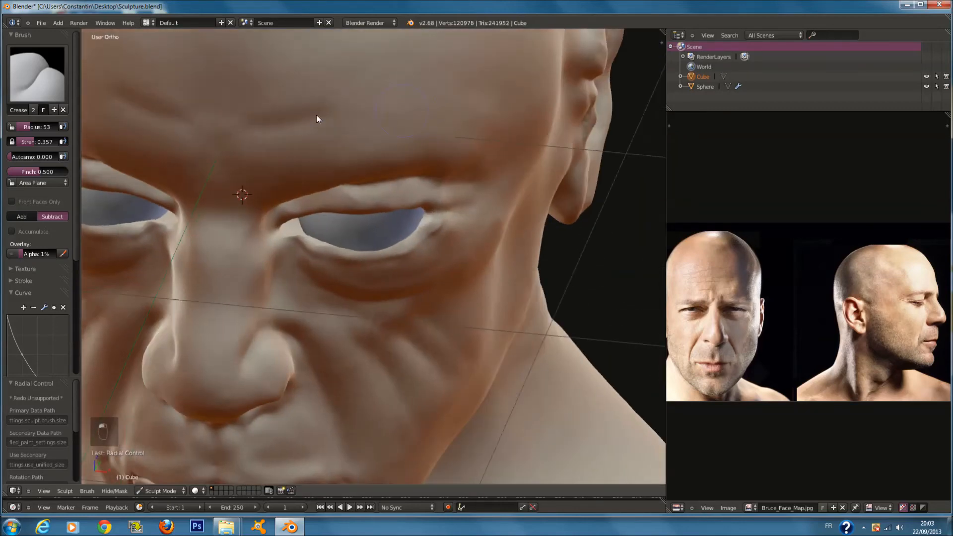
left_click_drag(504, 125, 480, 131)
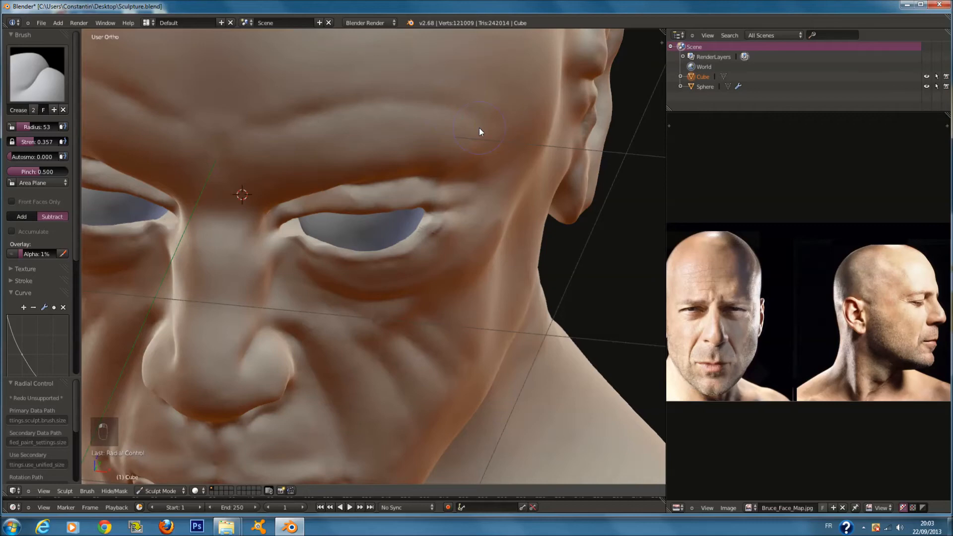
- Carve a horizontal wrinkle across the lower forehead above the brows
key("KP_1")
scroll(414, 196, "down", 3)
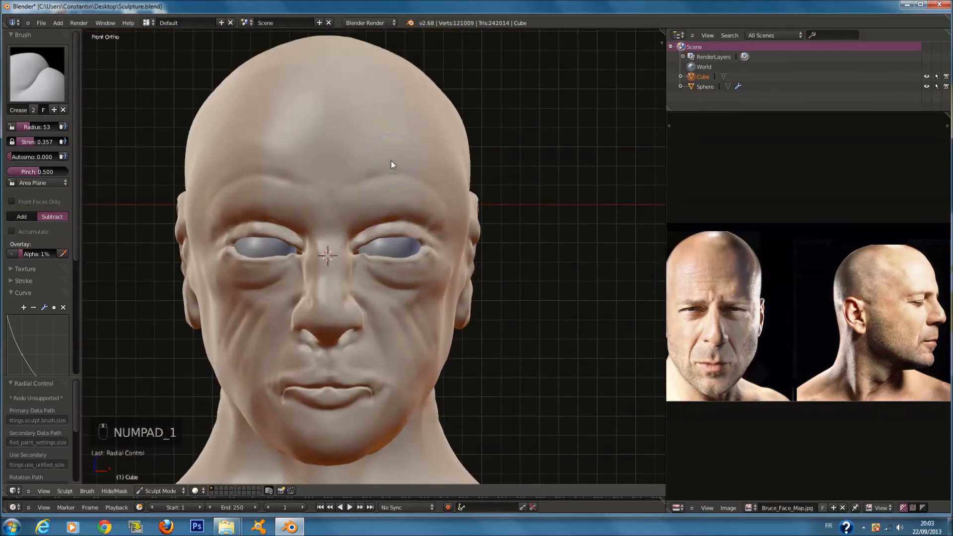
scroll(391, 161, "up", 6, "shift")
scroll(377, 162, "up", 4)
key("f")
left_click(374, 163)
scroll(377, 165, "down", 2, "ctrl")
key("f")
left_click(322, 181)
left_click_drag(180, 207, 444, 209)
- Set the brush radius to 22 and deepen the horizontal forehead wrinkle with a finer crease
key("f")
left_click(401, 195)
scroll(402, 194, "up", 2)
key("f")
left_click(328, 186)
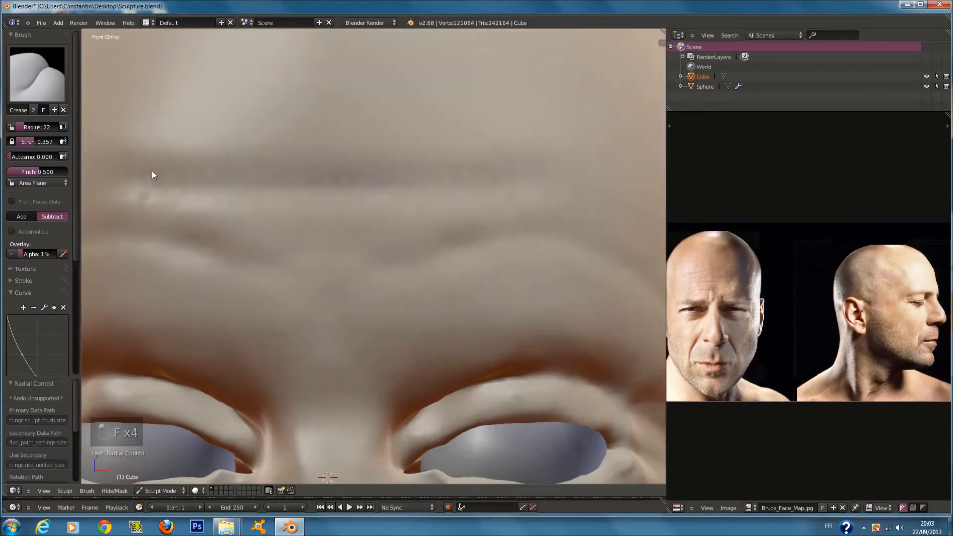
left_click_drag(152, 171, 500, 194)
- Carve additional thin horizontal wrinkles higher up the forehead and a short crease above the eyebrow
scroll(559, 195, "down", 1)
scroll(559, 194, "down", 1)
left_click_drag(270, 139, 398, 138)
middle_click_drag(524, 143, 471, 144)
middle_click_drag(326, 142, 338, 153)
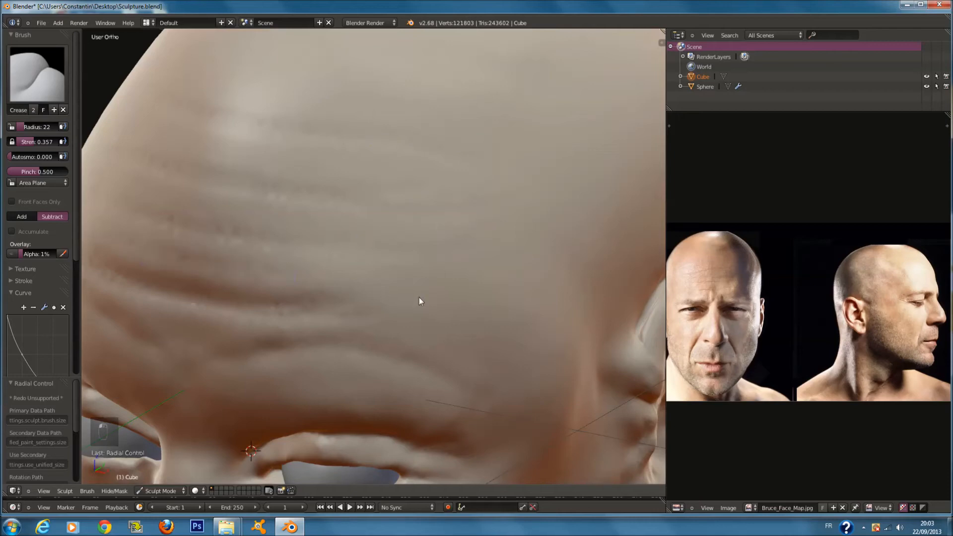
left_click_drag(336, 348, 437, 361)
- Set the brush radius to 45 and carve creases from the earlobe down behind the jaw and along the neck beneath the jawline
scroll(507, 357, "down", 6)
mouse_move(491, 317)
middle_mouse_down()
mouse_move(516, 255)
mouse_move(574, 279)
mouse_move(415, 271)
middle_mouse_up()
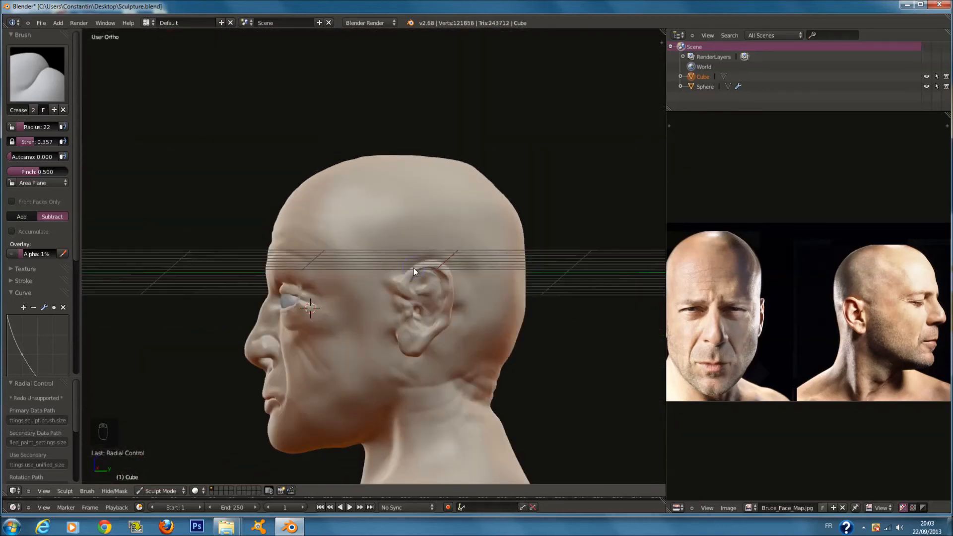
key("KP_3")
scroll(417, 275, "down", 5, "shift")
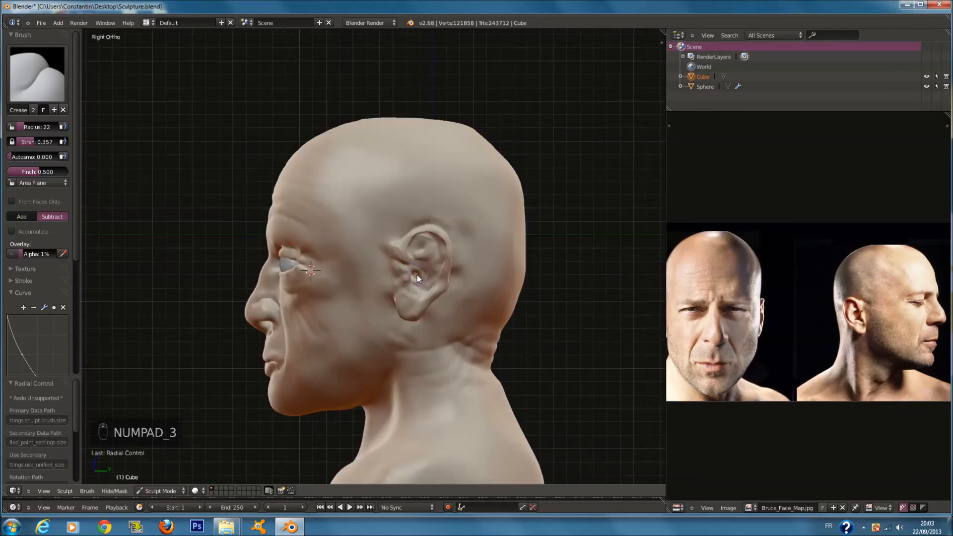
scroll(355, 294, "up", 5)
key("f")
left_click(383, 230)
scroll(386, 230, "down", 2, "ctrl")
key("f")
left_click(411, 219)
left_click_drag(419, 167, 453, 308)
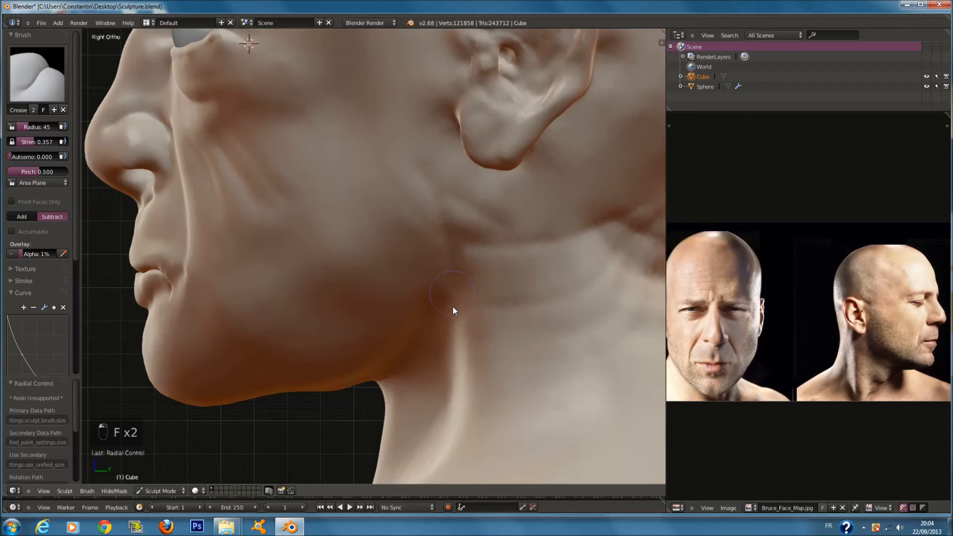
middle_click_drag(433, 346, 379, 368)
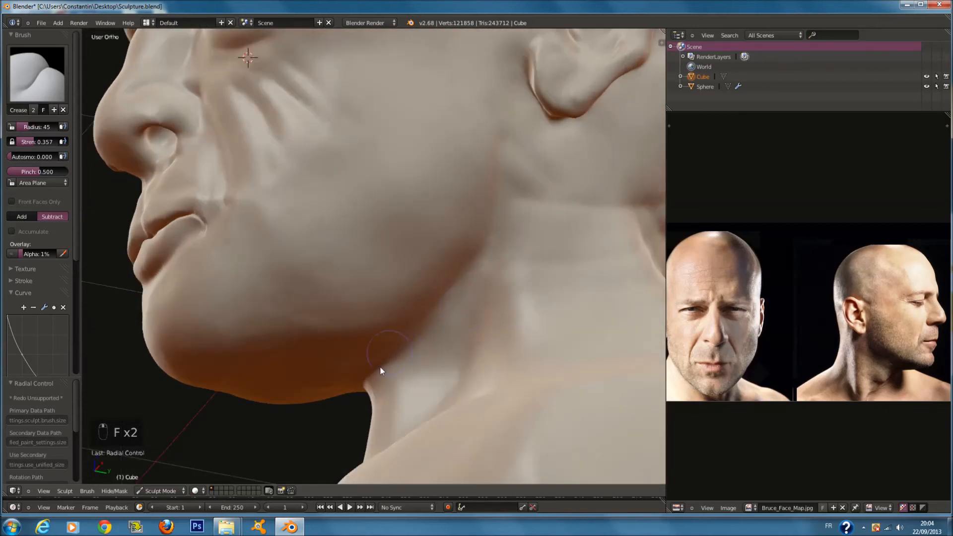
left_click_drag(473, 327, 390, 393)
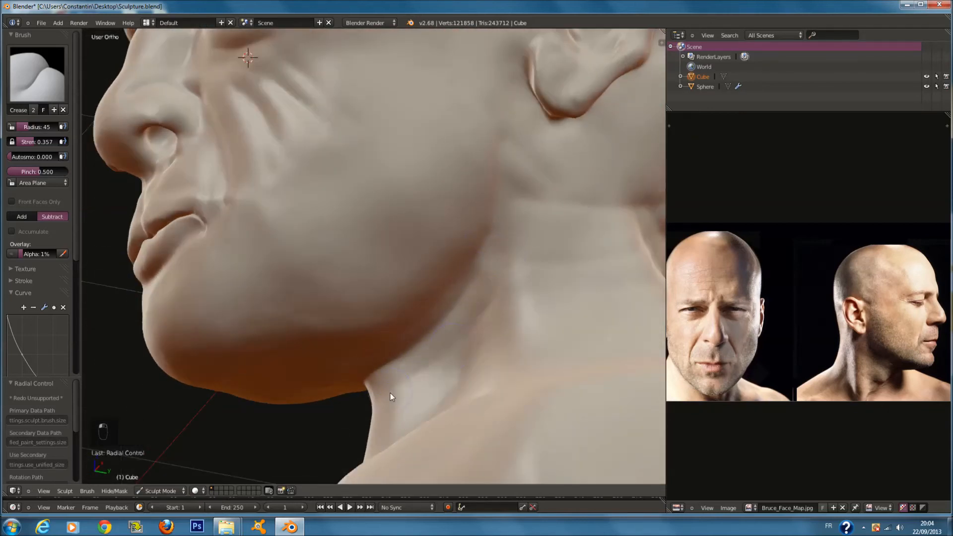
- Set the brush radius to 47 and carve skin folds across the front and side of the neck beneath the jaw
key("KP_1")
scroll(474, 308, "down", 3)
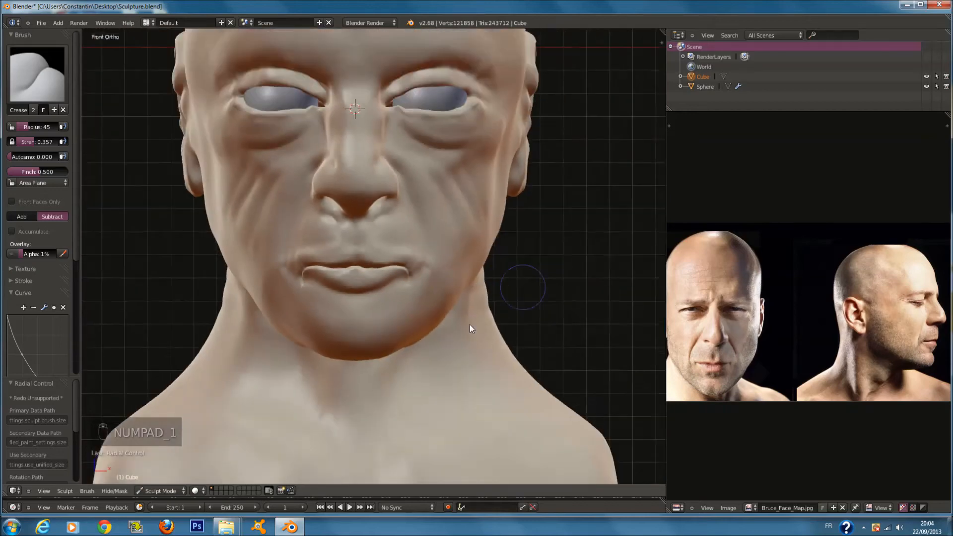
scroll(448, 324, "down", 8, "shift")
scroll(415, 262, "up", 2)
middle_click_drag(446, 324, 304, 310)
key("f")
left_click(442, 281)
key("f")
left_click(417, 287)
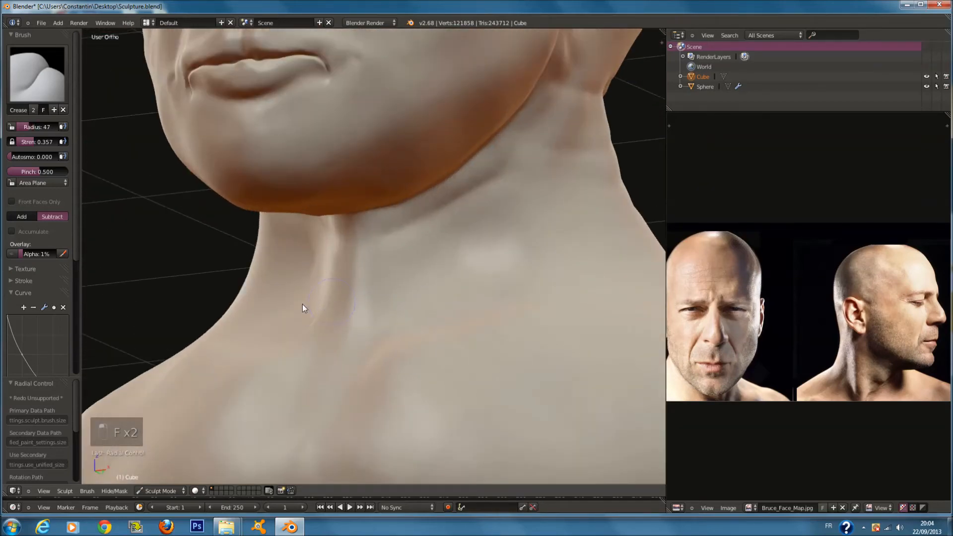
left_click_drag(348, 259, 599, 199)
- Reduce the brush radius to 16 and carve fine wrinkles into the side of the neck under the jaw folds
key("f")
left_click(421, 267)
middle_click_drag(481, 252, 457, 279)
key("f")
left_click(463, 272)
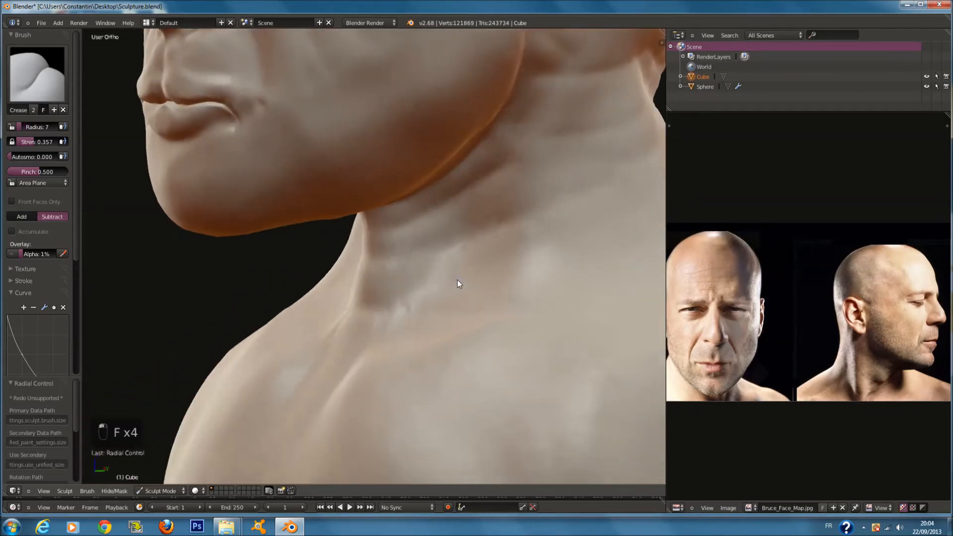
key("f")
left_click(463, 279)
key("f")
left_click(438, 269)
scroll(438, 269, "up", 3)
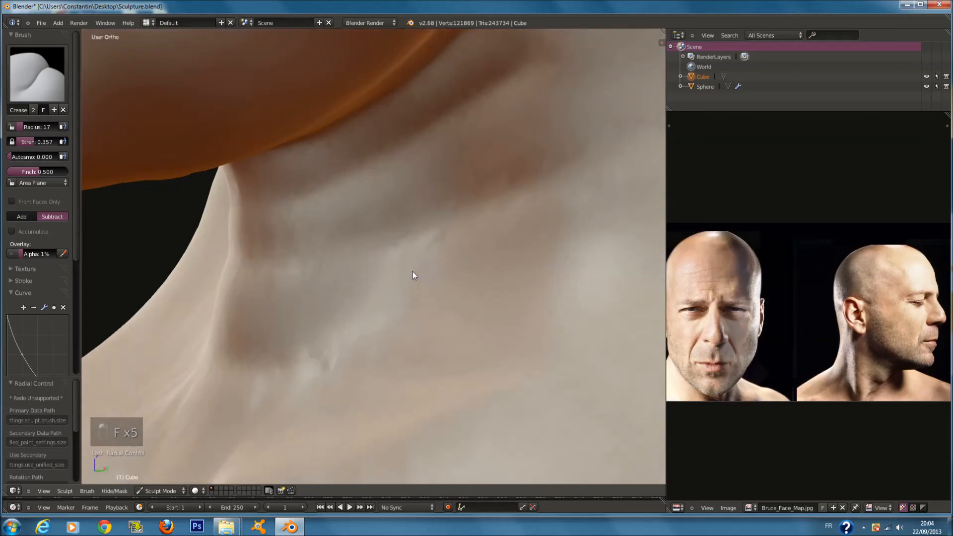
scroll(668, 254, "down", 1)
scroll(576, 273, "down", 3)
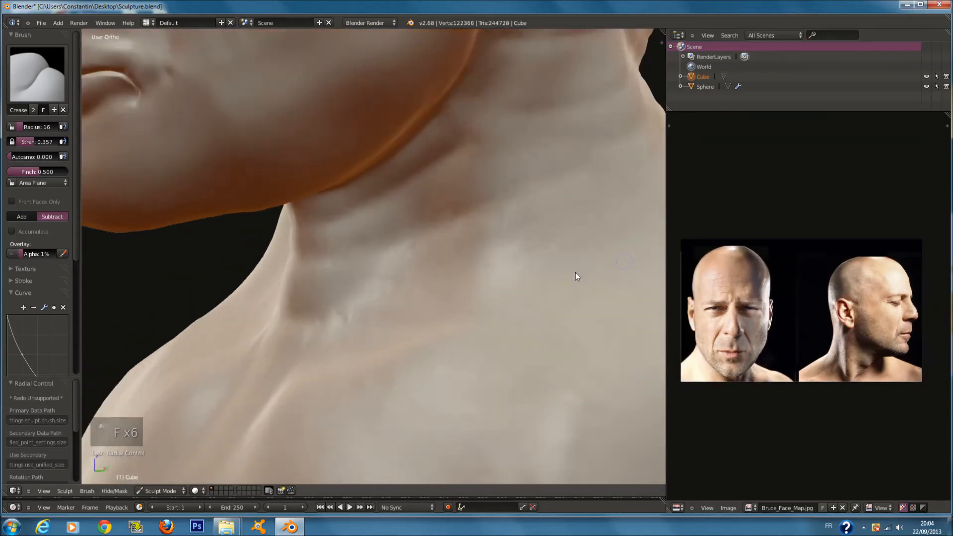
- Set the brush strength to 0.583 and the radius to 45, and carve a curved crease across the lower neck
scroll(571, 273, "up", 5, "ctrl")
scroll(302, 287, "up", 5)
key("f")
left_click(310, 281)
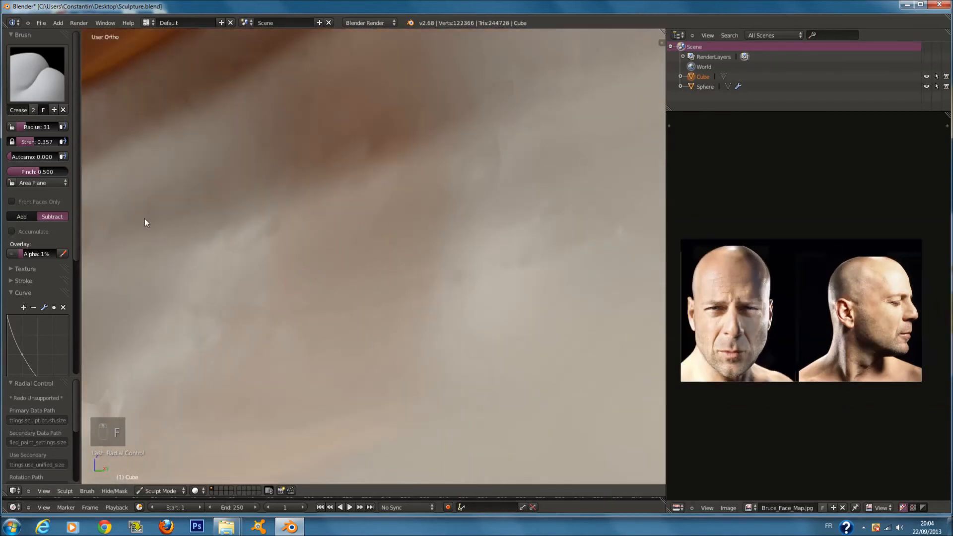
left_click_drag(26, 145, 35, 147)
key("f")
left_click(151, 282)
left_click_drag(113, 299, 484, 287)
scroll(572, 252, "down", 3)
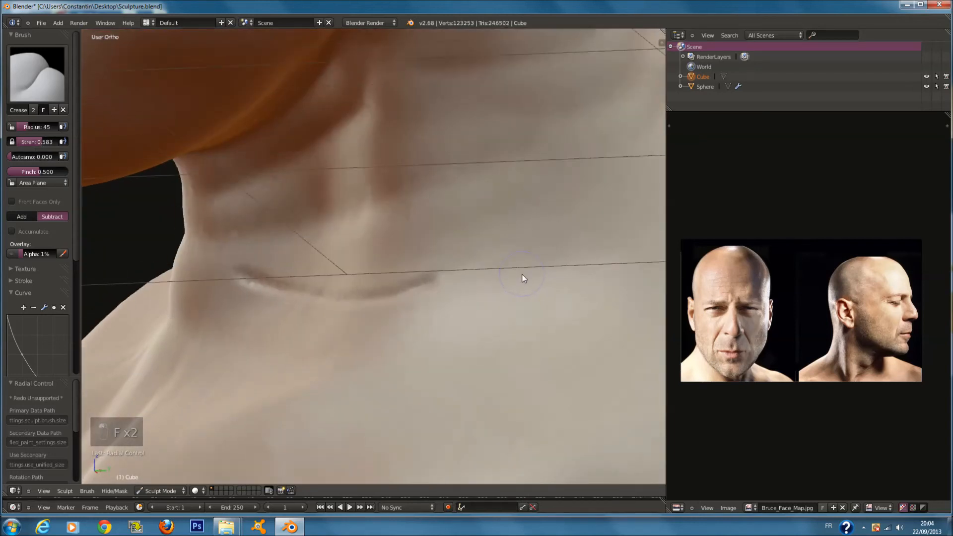
- Carve further horizontal creases above it on the side of the neck, reducing the brush radius to 28
left_click_drag(336, 204, 460, 197)
scroll(460, 197, "up", 2)
key("f")
left_click(309, 226)
key("z")
key("z")
mouse_move(231, 236)
left_mouse_down()
mouse_move(304, 247)
mouse_move(579, 217)
left_mouse_up()
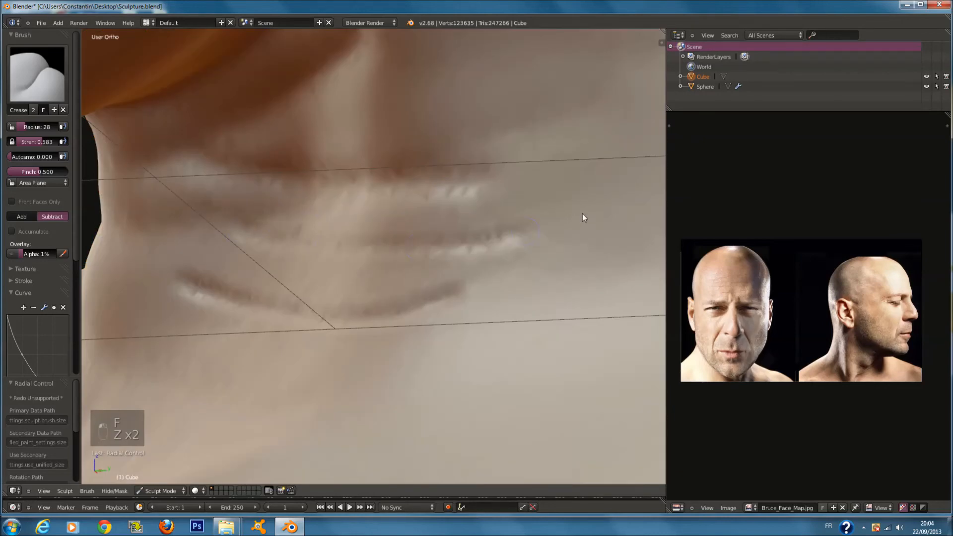
- Set the brush radius to 59 and carve long creases beneath the jaw and across the front of the neck
key("f")
left_click(308, 119)
mouse_move(306, 120)
left_mouse_down()
mouse_move(472, 91)
mouse_move(573, 46)
left_mouse_up()
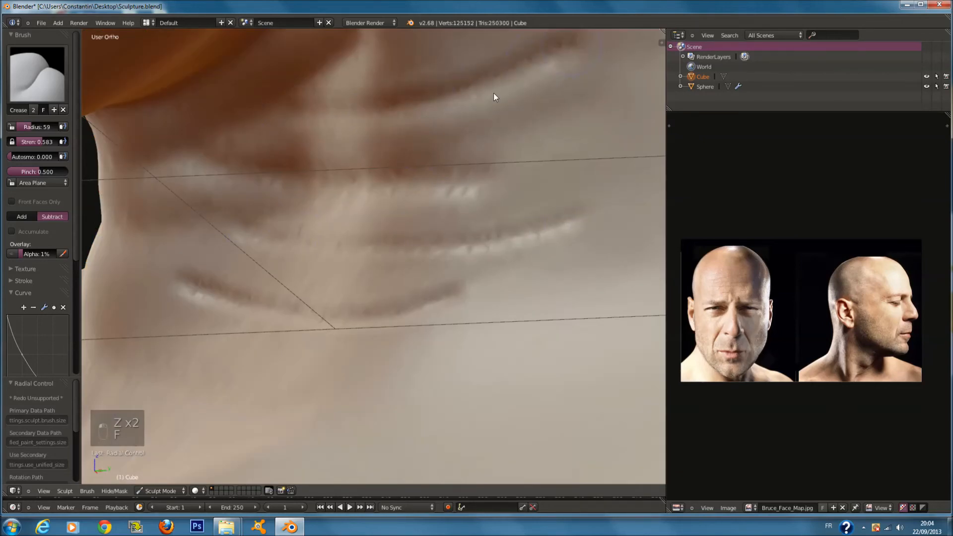
scroll(334, 193, "down", 4)
scroll(385, 193, "up", 4)
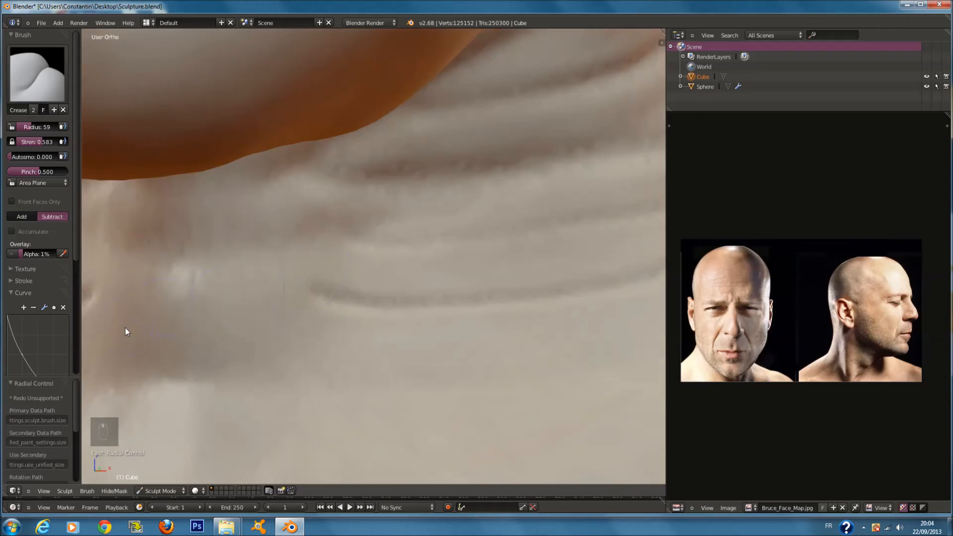
left_click_drag(162, 251, 549, 276)
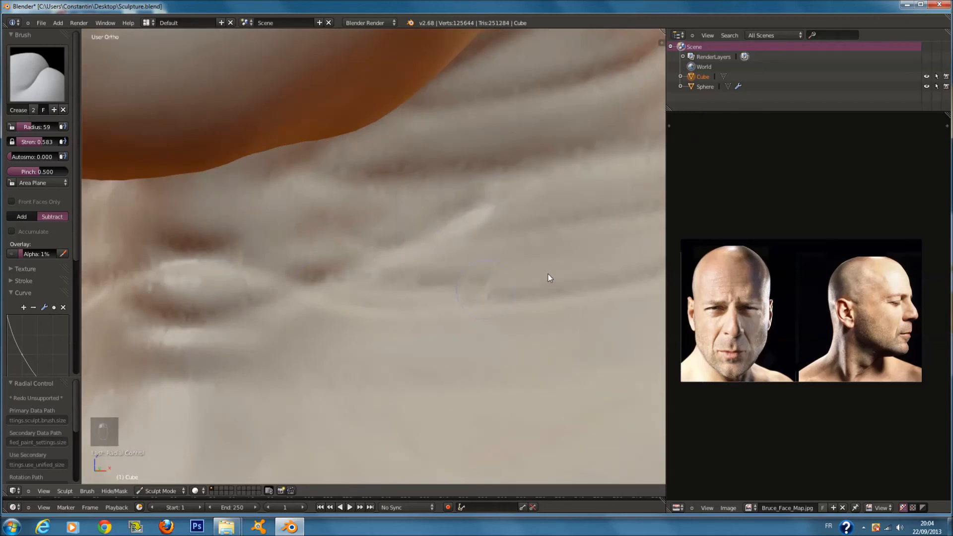
scroll(368, 347, "down", 2)
left_click_drag(484, 281, 593, 218)
scroll(592, 221, "down", 5)
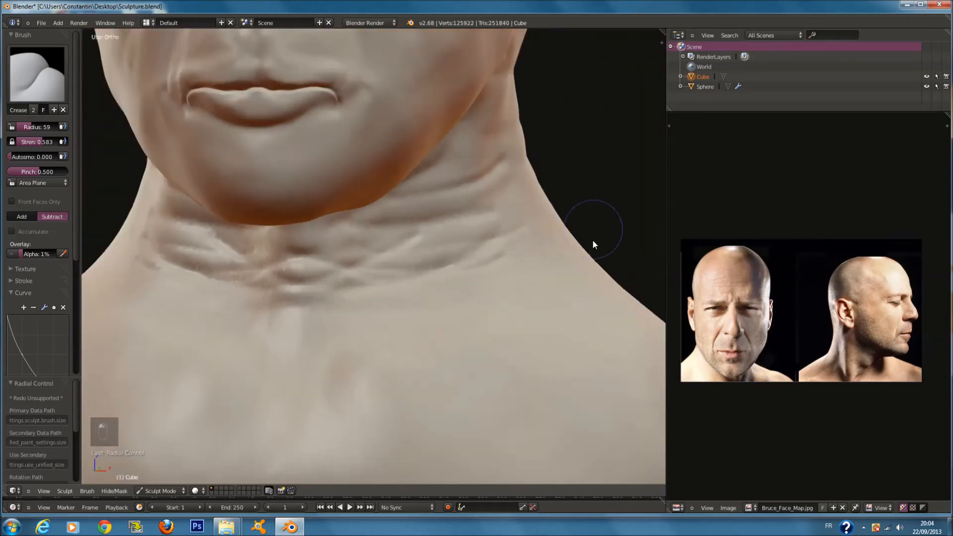
- Carve additional skin folds along the side of the neck and around toward the nape
mouse_move(505, 288)
middle_mouse_down()
mouse_move(386, 310)
mouse_move(359, 281)
middle_mouse_up()
scroll(377, 203, "up", 3)
mouse_move(300, 181)
left_mouse_down()
mouse_move(361, 222)
mouse_move(403, 229)
left_mouse_up()
mouse_move(371, 207)
middle_mouse_down()
mouse_move(440, 251)
mouse_move(446, 272)
mouse_move(412, 236)
mouse_move(416, 270)
mouse_move(436, 292)
middle_mouse_up()
mouse_move(535, 426)
left_mouse_down()
mouse_move(542, 346)
mouse_move(461, 242)
left_mouse_up()
middle_click_drag(436, 259, 402, 257)
mouse_move(453, 237)
left_mouse_down()
mouse_move(472, 326)
mouse_move(476, 273)
left_mouse_up()
mouse_move(388, 321)
middle_mouse_down()
mouse_move(428, 325)
mouse_move(378, 300)
middle_mouse_up()
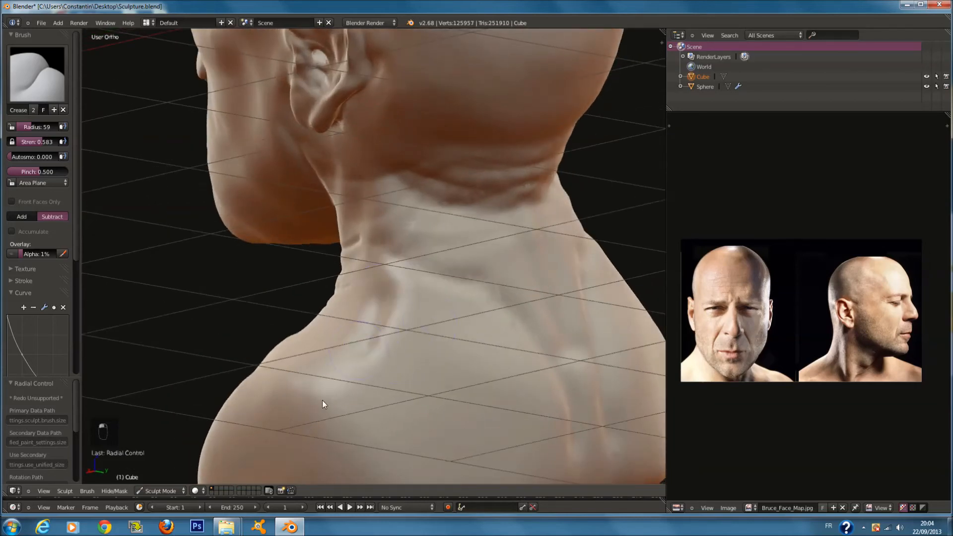
- Carve creases outlining the collarbones and the hollow at the base of the throat
middle_click_drag(330, 403, 437, 360)
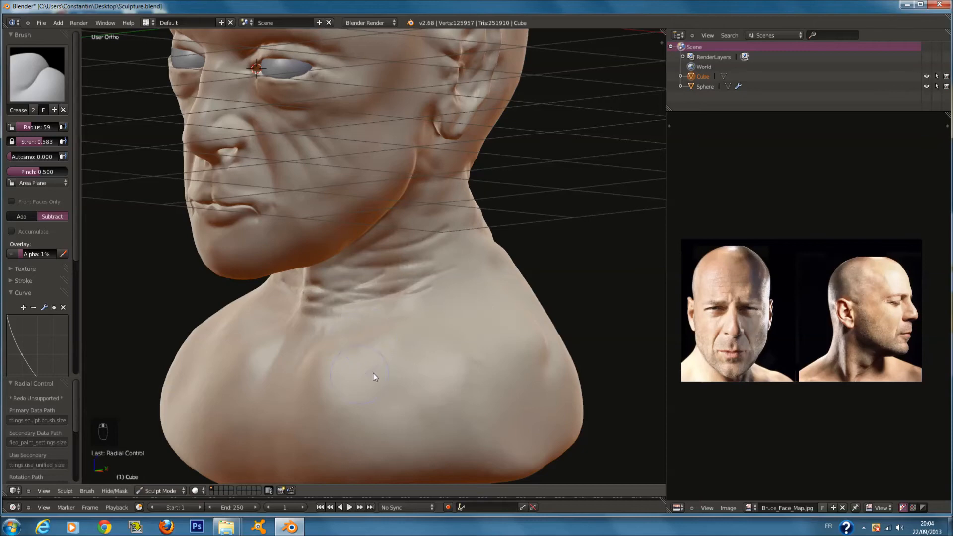
middle_click_drag(383, 376, 379, 370)
scroll(358, 366, "up", 4)
left_click_drag(350, 349, 513, 302)
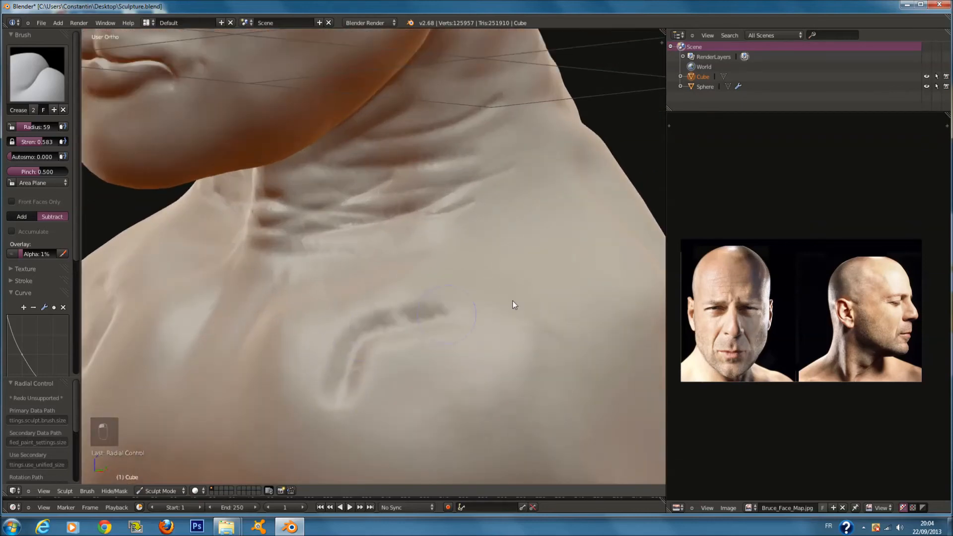
middle_click_drag(496, 315, 489, 259)
mouse_move(348, 290)
left_mouse_down()
mouse_move(301, 331)
mouse_move(319, 414)
left_mouse_up()
scroll(338, 414, "down", 3)
middle_click_drag(339, 413, 326, 394)
scroll(342, 313, "up", 3)
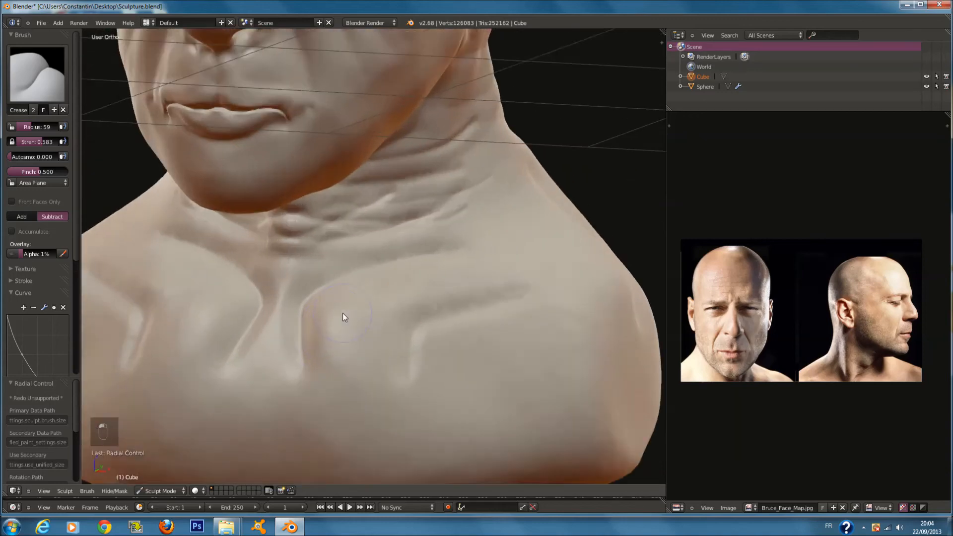
- Carve a vertical groove down the middle of the chest and a short crease on the upper chest
scroll(407, 321, "down", 1)
left_click_drag(266, 362, 266, 426)
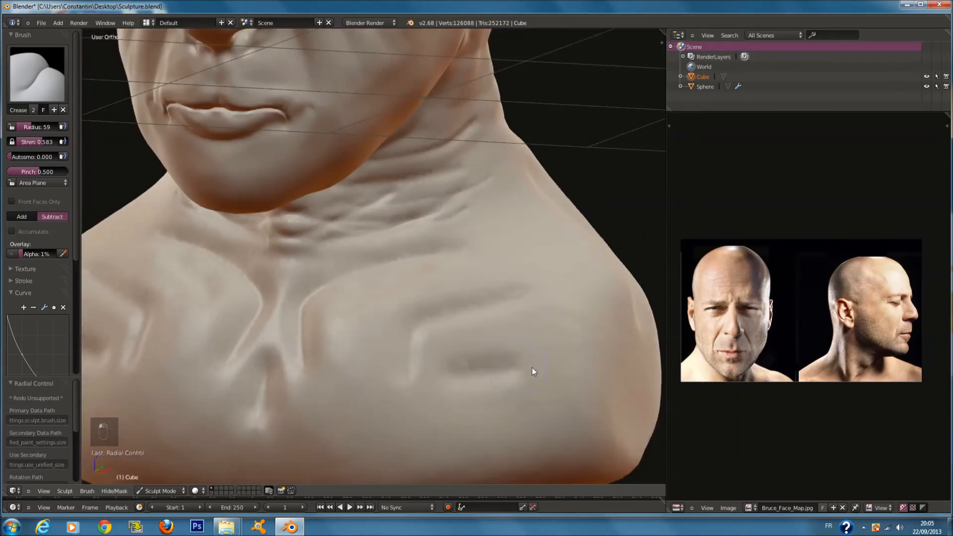
left_click(535, 370)
scroll(431, 355, "down", 5)
scroll(374, 282, "up", 3, "shift")
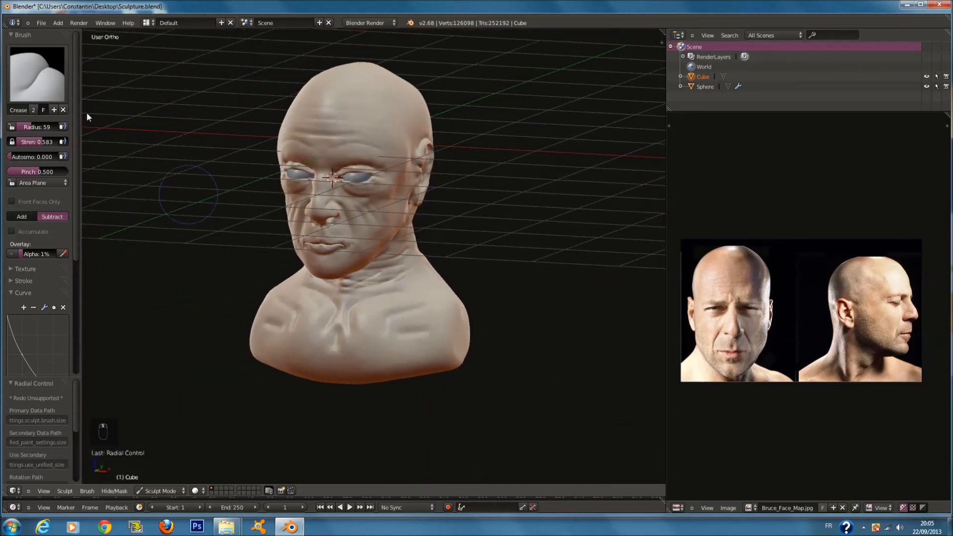
- Switch to the Smooth brush with radius 161 and soften the creases on the chest, shoulder and lower neck
left_click(54, 67)
left_click(67, 212)
scroll(439, 293, "up", 3)
key("f")
key("f")
left_click(409, 382)
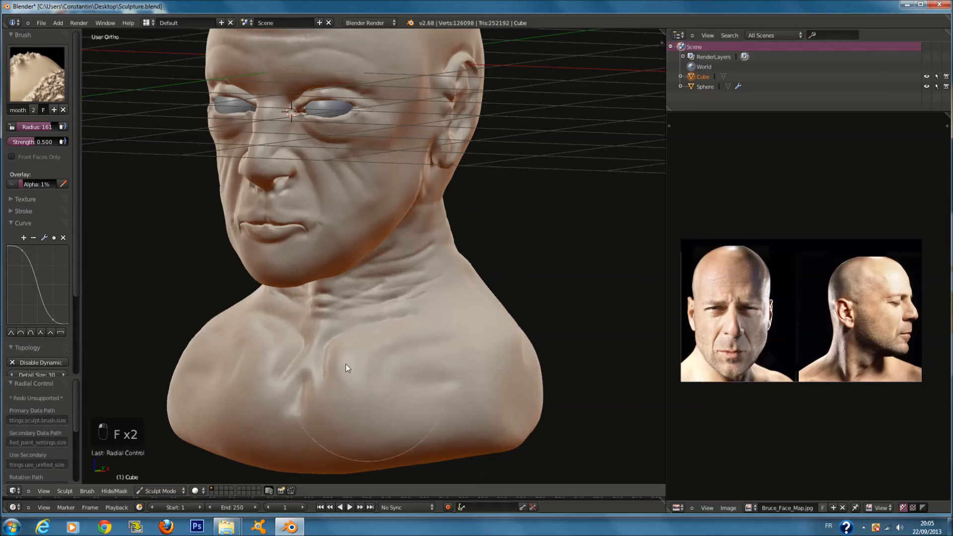
middle_click_drag(324, 338, 390, 268)
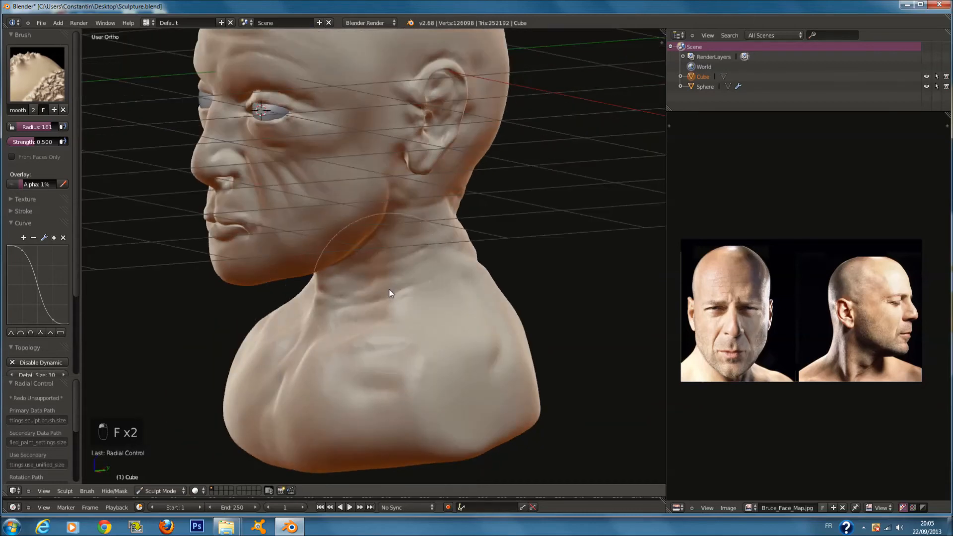
middle_click_drag(461, 290, 437, 290)
mouse_move(481, 332)
left_mouse_down()
mouse_move(385, 321)
mouse_move(457, 315)
mouse_move(493, 327)
mouse_move(416, 234)
mouse_move(442, 221)
mouse_move(360, 230)
left_mouse_up()
middle_click_drag(419, 224, 453, 221)
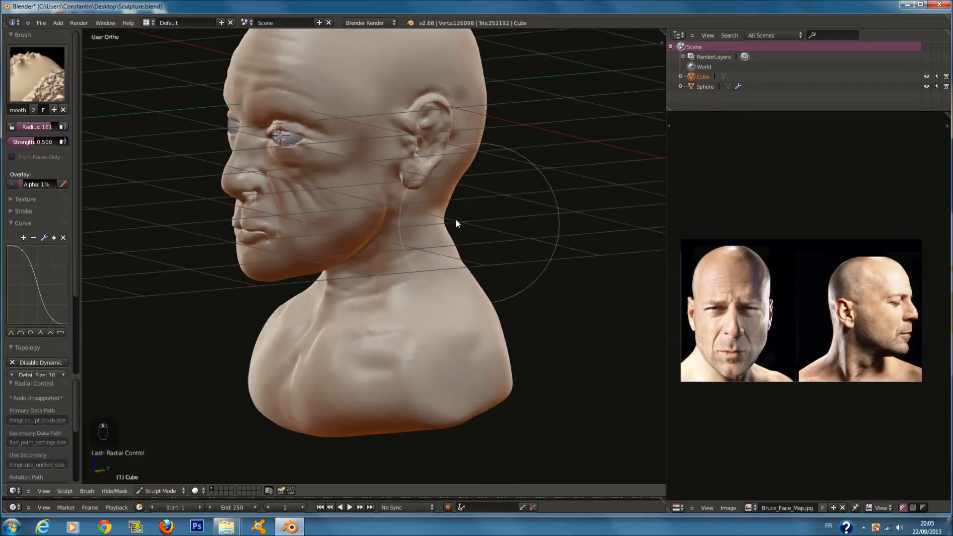
- Smooth the wrinkles on the neck beneath the jaw with the same brush
scroll(271, 236, "up", 5)
mouse_move(208, 222)
left_mouse_down()
mouse_move(250, 220)
mouse_move(201, 210)
mouse_move(359, 252)
left_mouse_up()
mouse_move(359, 252)
middle_mouse_down()
mouse_move(315, 233)
mouse_move(476, 271)
middle_mouse_up()
scroll(315, 236, "down", 4)
scroll(401, 229, "up", 11, "shift")
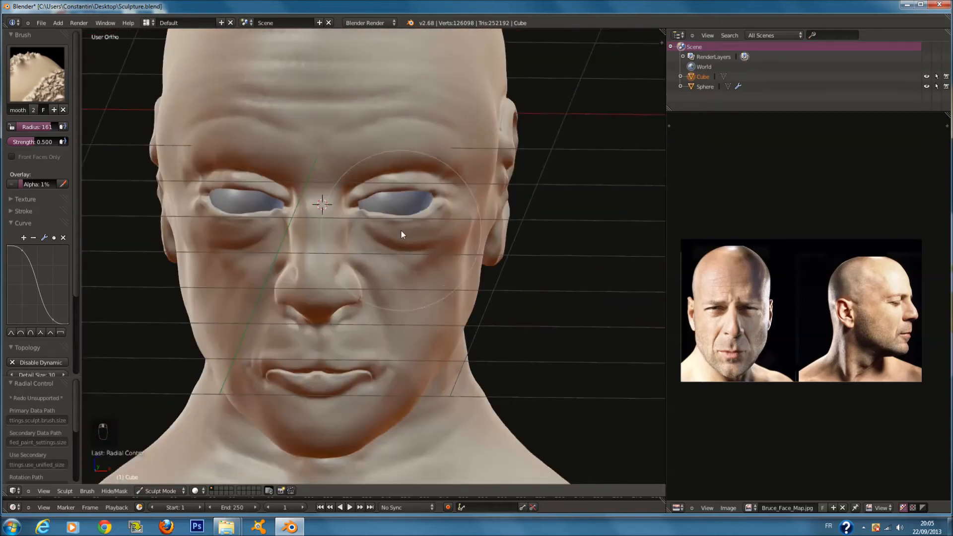
- Switch back to the Crease brush, use the front view and save the file
scroll(401, 231, "up", 2)
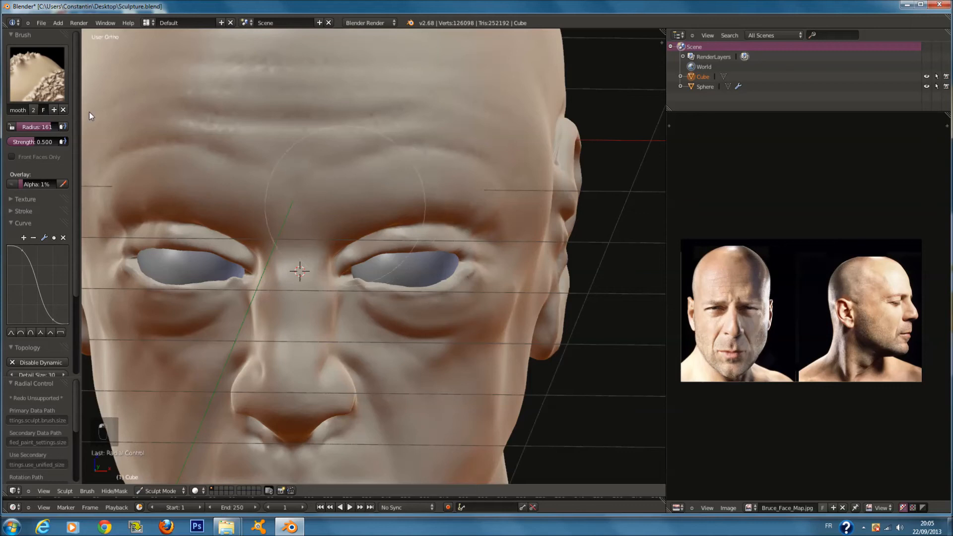
left_click(37, 74)
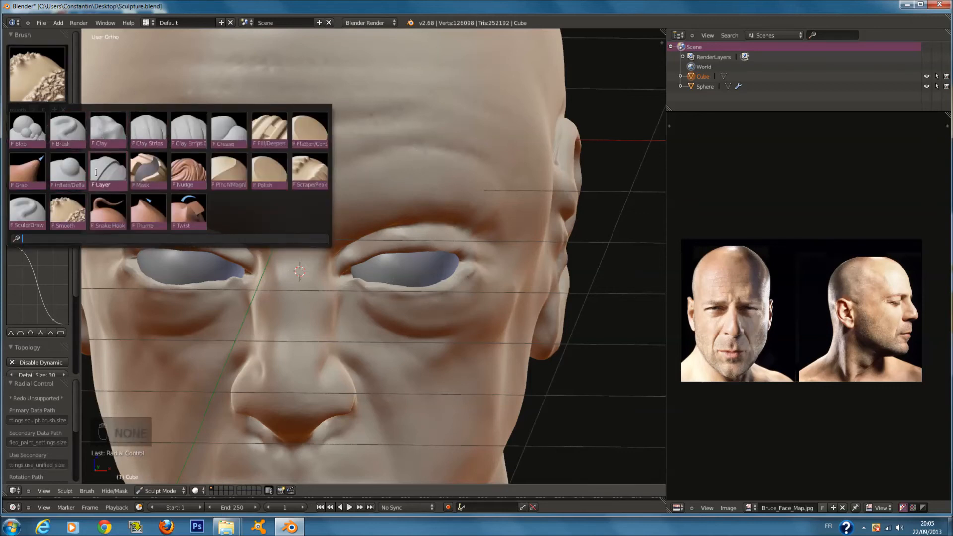
left_click(222, 129)
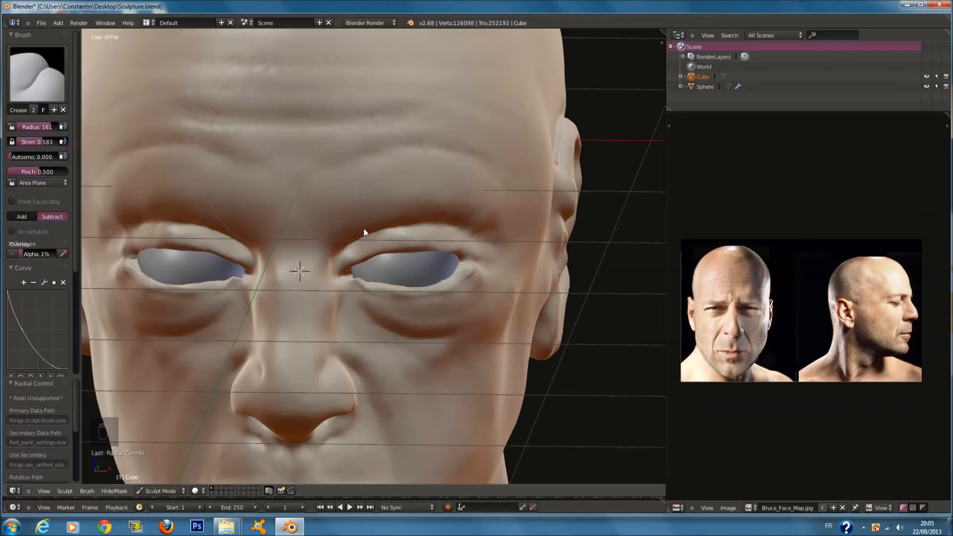
key("KP_1")
scroll(415, 213, "up", 7, "shift")
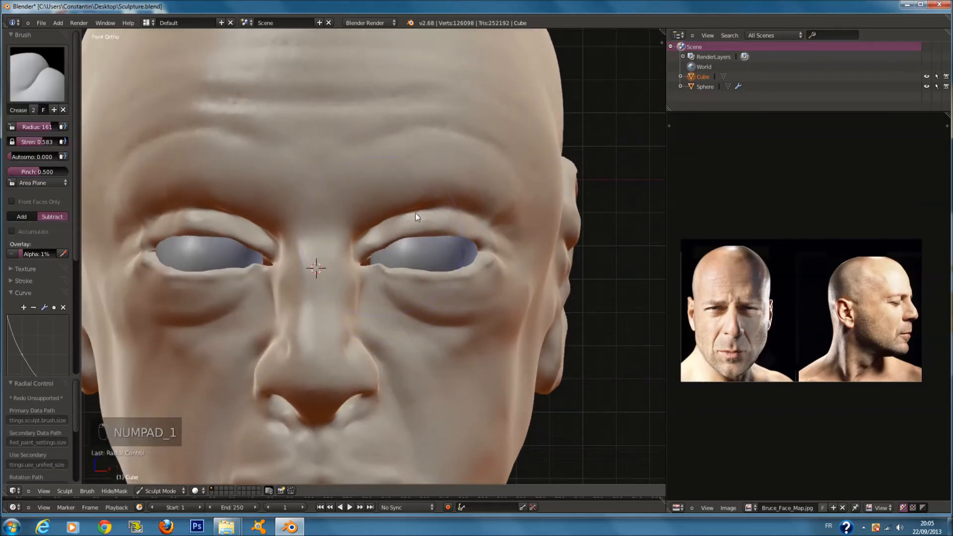
scroll(416, 214, "up", 2, "ctrl")
scroll(392, 276, "up", 3)
scroll(379, 299, "up", 1)
scroll(378, 299, "down", 11, "shift")
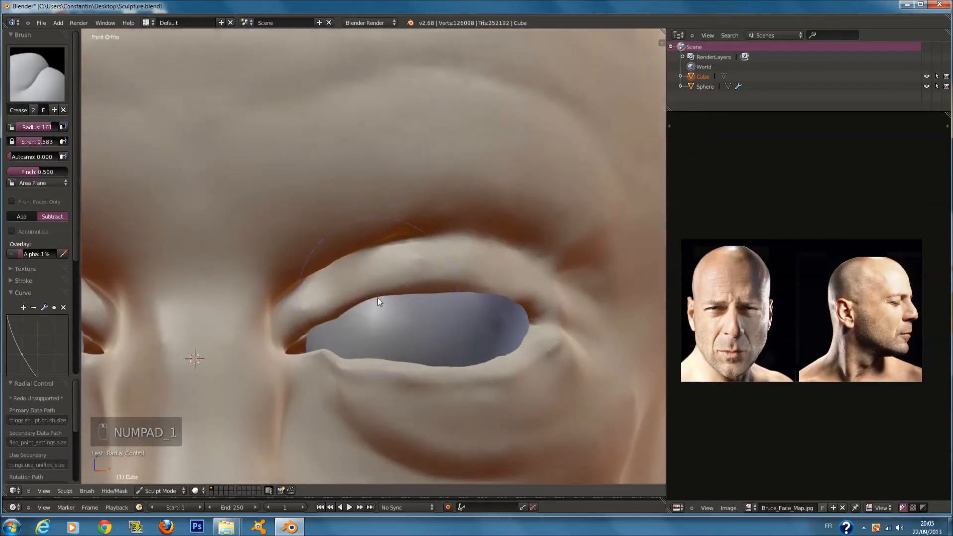
key("ctrl+s")
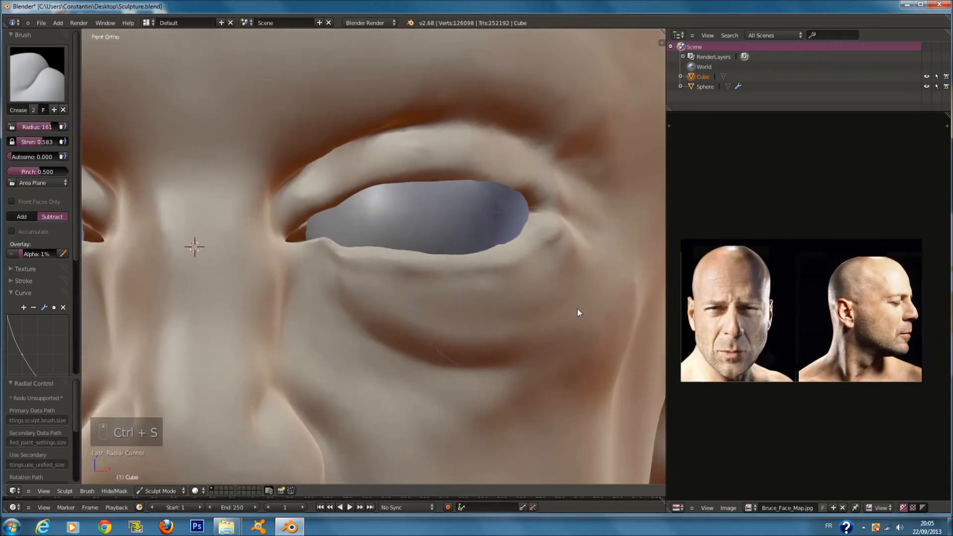
key("ctrl+s")
left_click(429, 324)
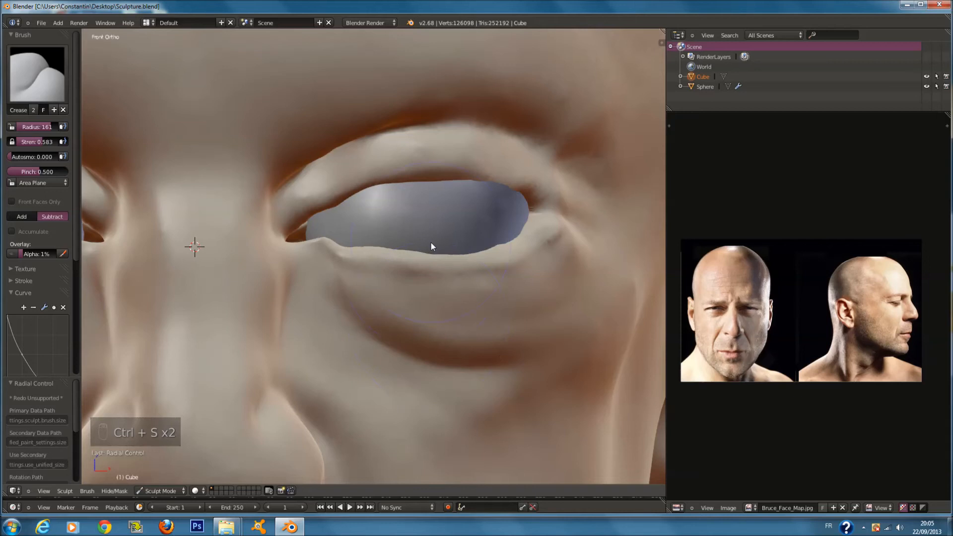
- Reduce the brush radius to 22 and carve a thin crease along the underside of the lower eyelid
scroll(404, 313, "up", 2)
scroll(404, 309, "up", 1, "ctrl")
key("f")
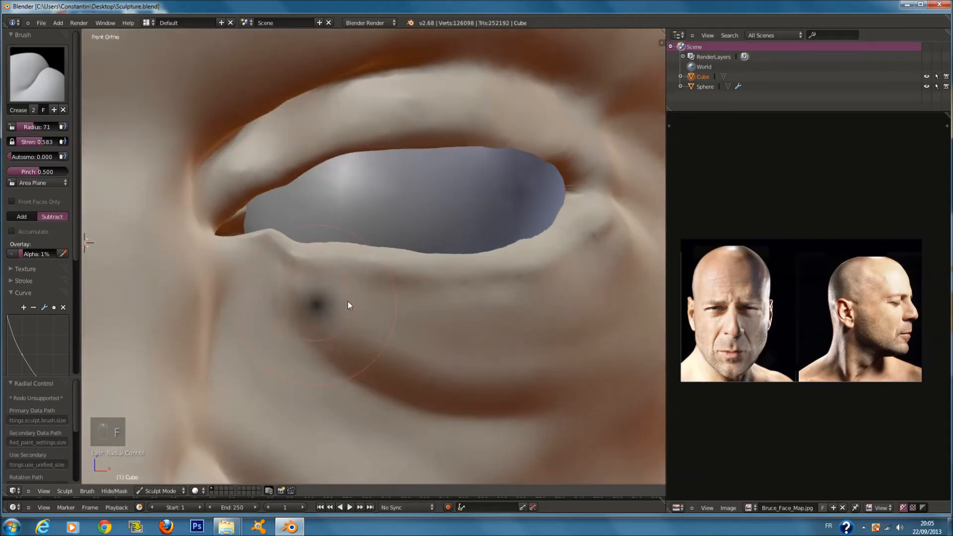
left_click(319, 301)
scroll(305, 291, "up", 2)
key("f")
left_click(276, 272)
middle_click_drag(360, 289, 287, 288, "shift")
key("f")
left_click(291, 287)
scroll(218, 271, "down", 2, "ctrl")
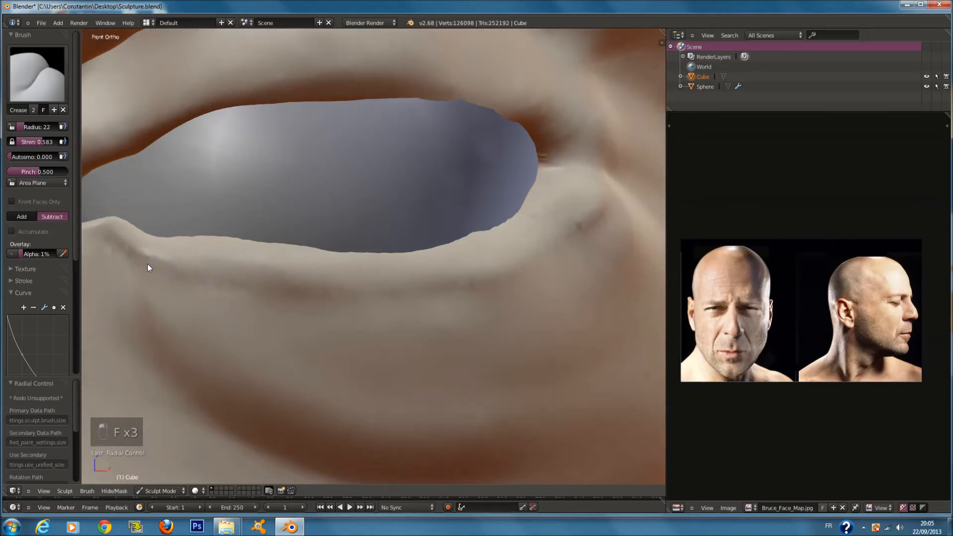
mouse_move(131, 266)
left_mouse_down()
mouse_move(302, 300)
mouse_move(562, 266)
left_mouse_up()
middle_click_drag(637, 190, 540, 207)
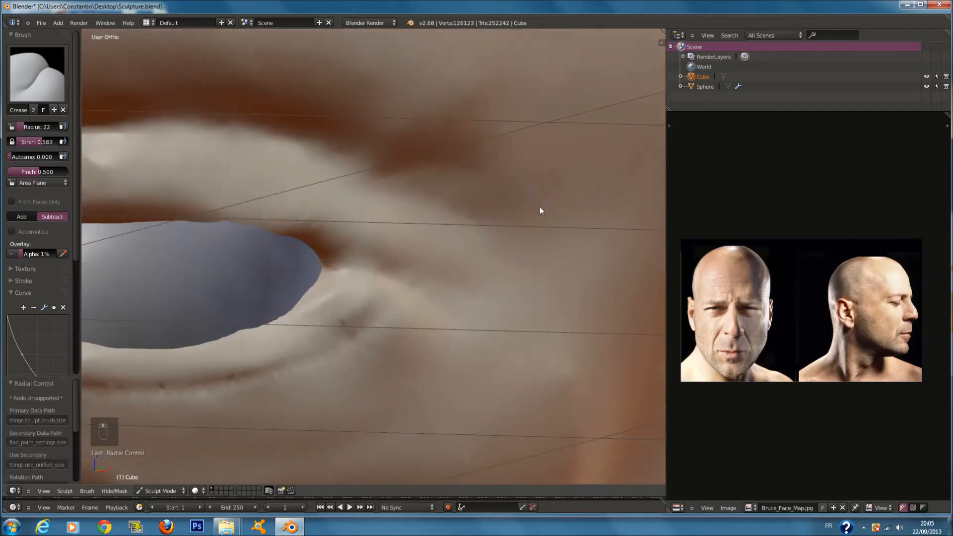
- Carve crow's-feet wrinkles outward from the outer corner of the eye with brush radii of 44 and 36
scroll(540, 207, "down", 1)
scroll(443, 240, "down", 4, "ctrl")
key("f")
left_click(454, 251)
scroll(455, 256, "up", 2)
key("f")
left_click(449, 261)
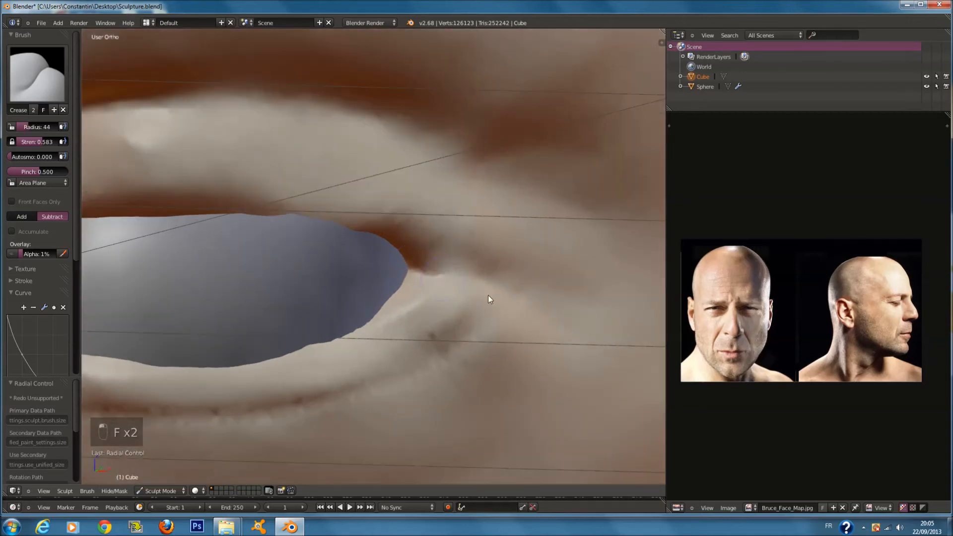
left_click_drag(433, 276, 616, 297)
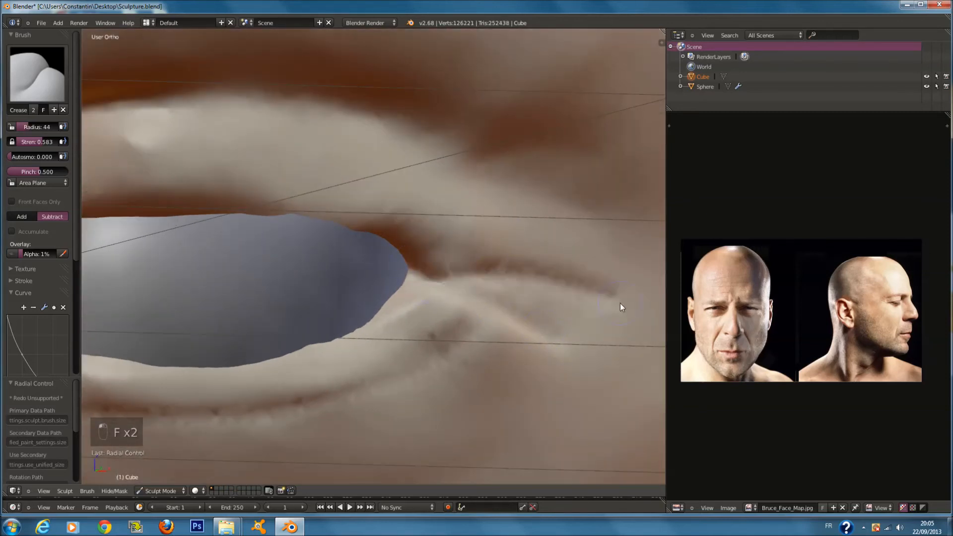
left_click_drag(546, 298, 555, 307)
key("f")
left_click(551, 306)
left_click_drag(433, 283, 559, 310)
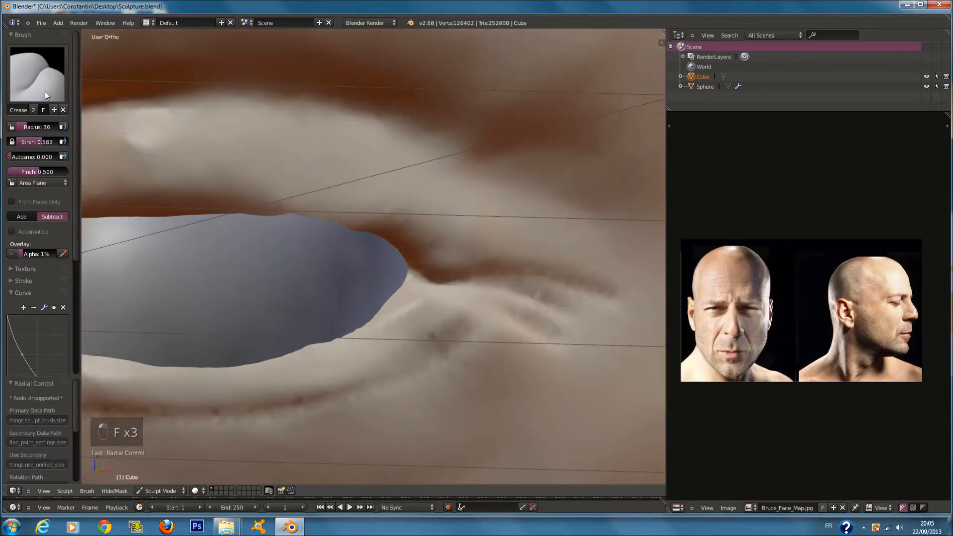
- Switch to the Grab brush with radius 200 and pull the outer part of the upper eyelid down
left_click(10, 73)
left_click(67, 172)
key("f")
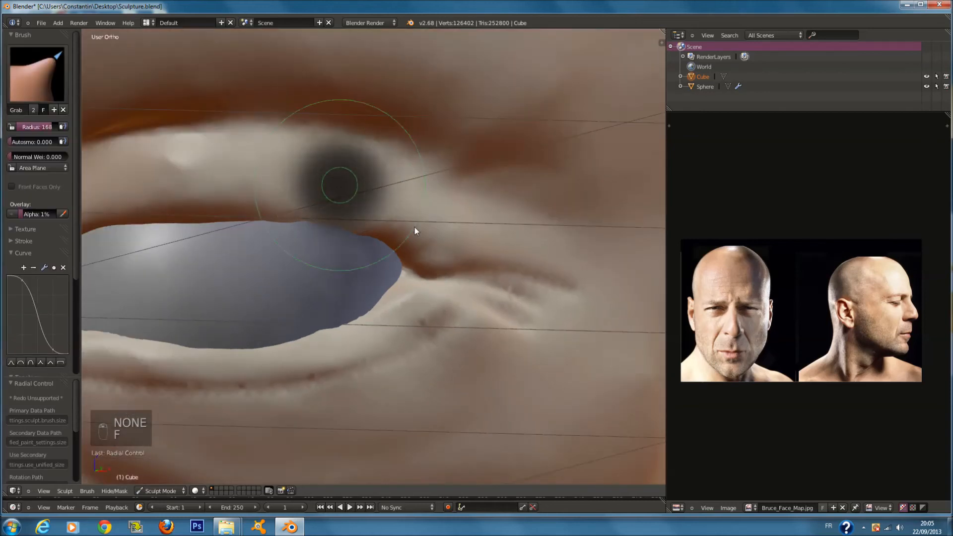
left_click(452, 228)
scroll(453, 228, "up", 3)
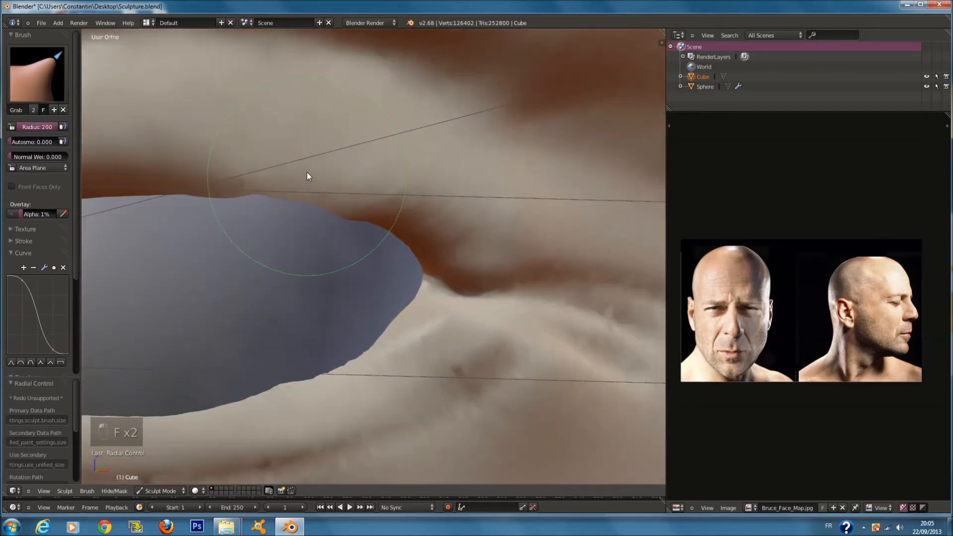
key("f")
left_click(366, 172)
left_click_drag(365, 170, 371, 188)
scroll(371, 180, "down", 6)
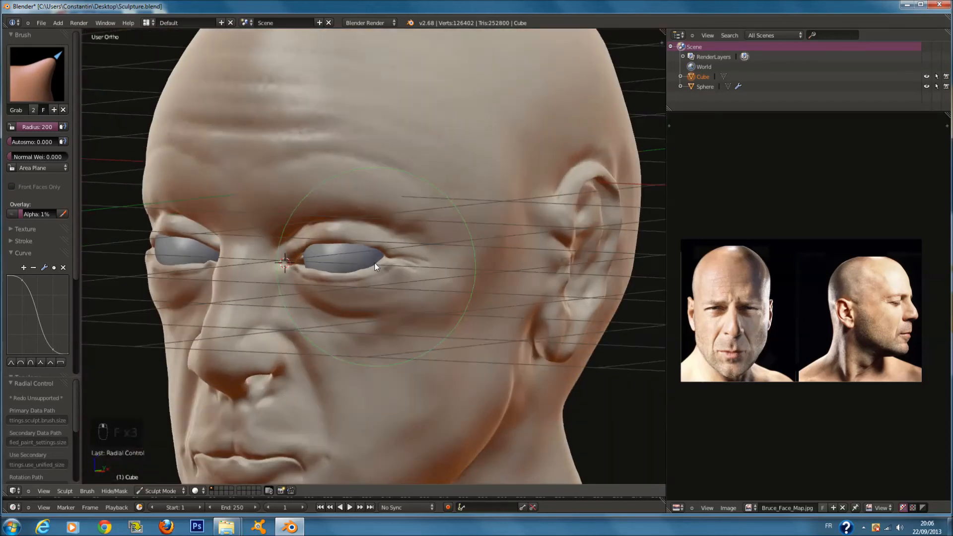
- Adjust the upper eyelid's shape with small Grab pulls near the outer corner and middle of the eye
middle_click_drag(376, 266, 362, 199)
scroll(421, 231, "up", 4)
key("f")
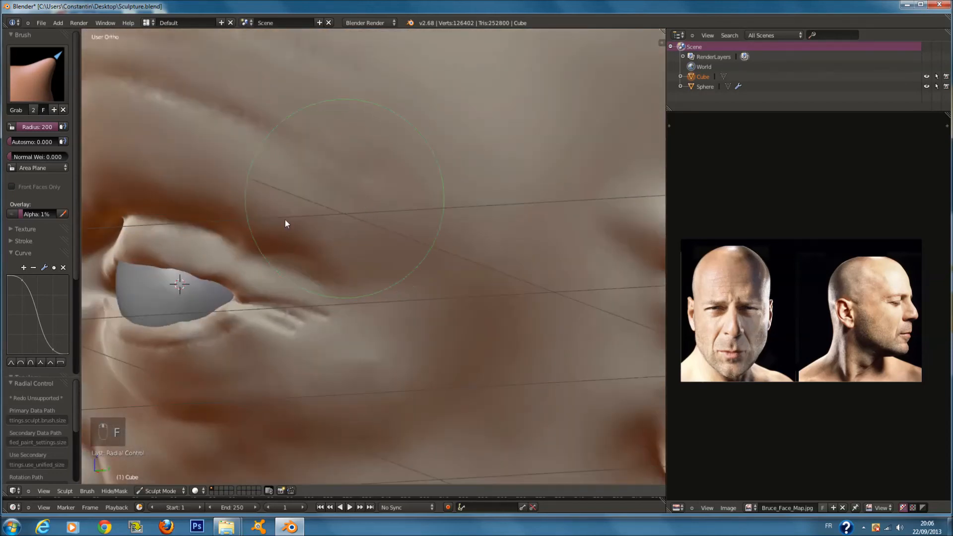
left_click_drag(244, 260, 241, 264)
left_click_drag(169, 255, 165, 259)
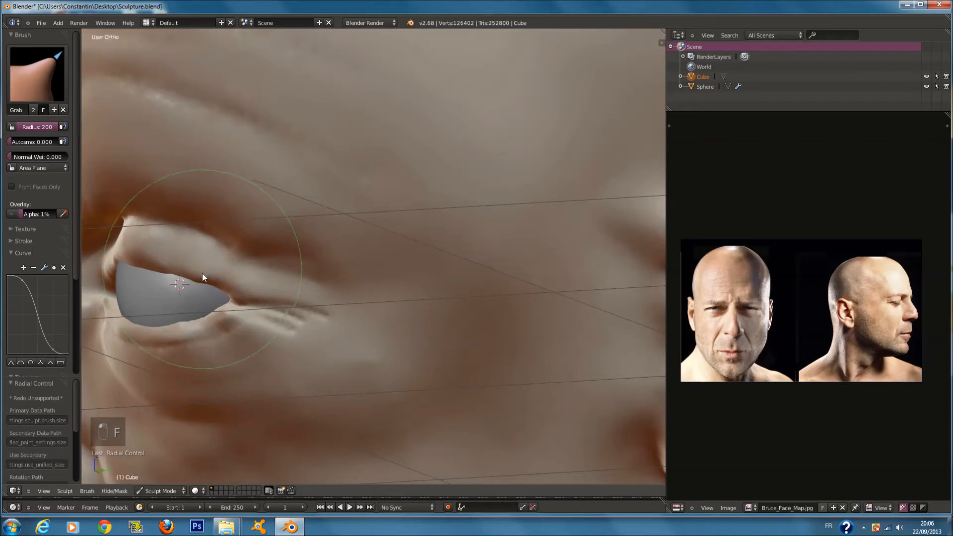
- Reduce the Grab brush radius to 127 and pull the outer end of the upper eyelid's edge down toward the eye corner
scroll(323, 251, "down", 4)
scroll(493, 211, "up", 5)
key("f")
left_click(363, 282)
key("f")
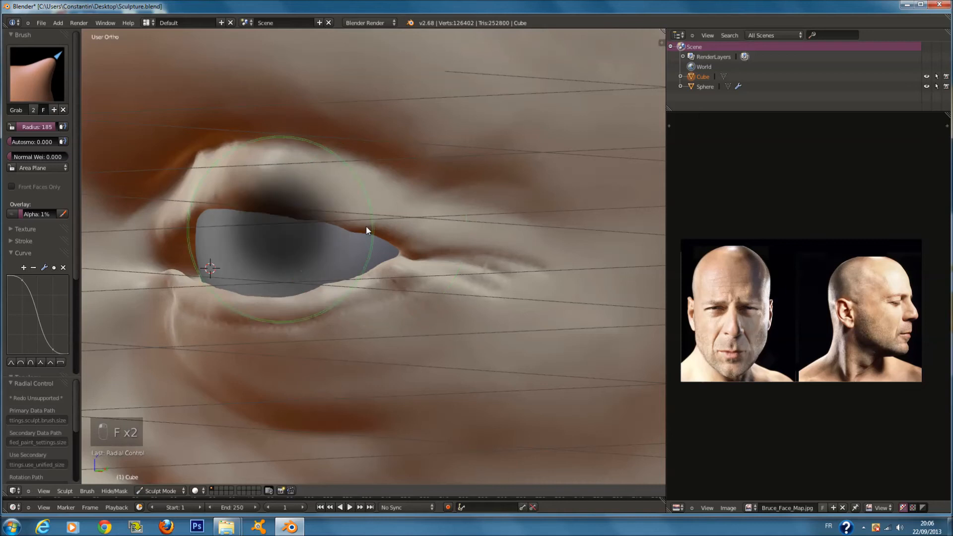
key("f")
left_click(392, 268)
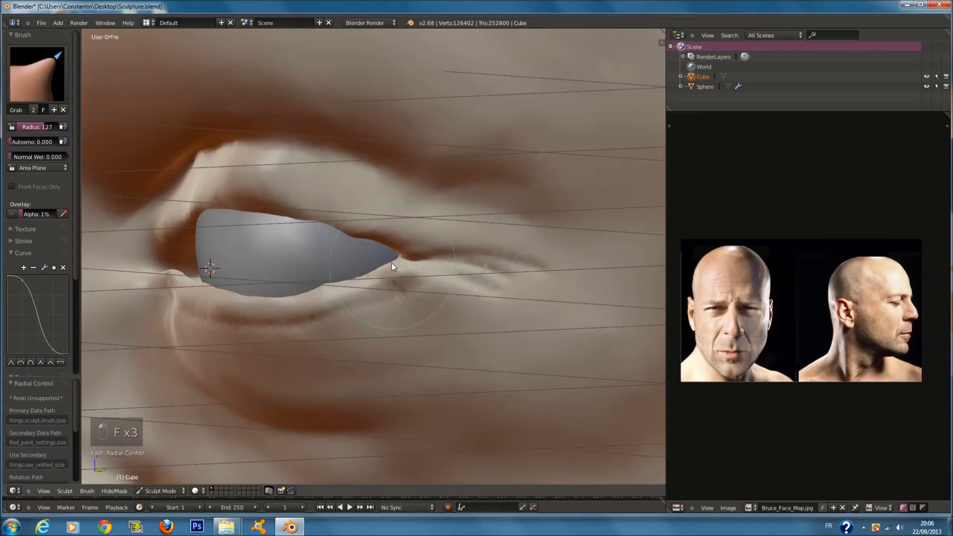
left_click_drag(405, 238, 393, 245)
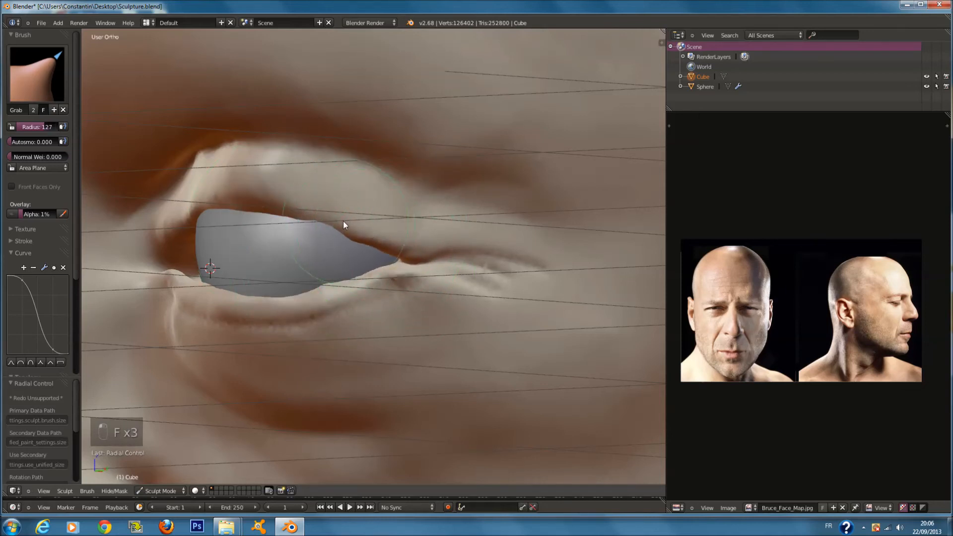
- Enlarge the Grab brush to radius 200 and nudge the upper eyelid slightly forward over the eyeball
scroll(326, 222, "down", 3)
middle_click_drag(326, 222, 308, 235)
key("f")
left_click(328, 234)
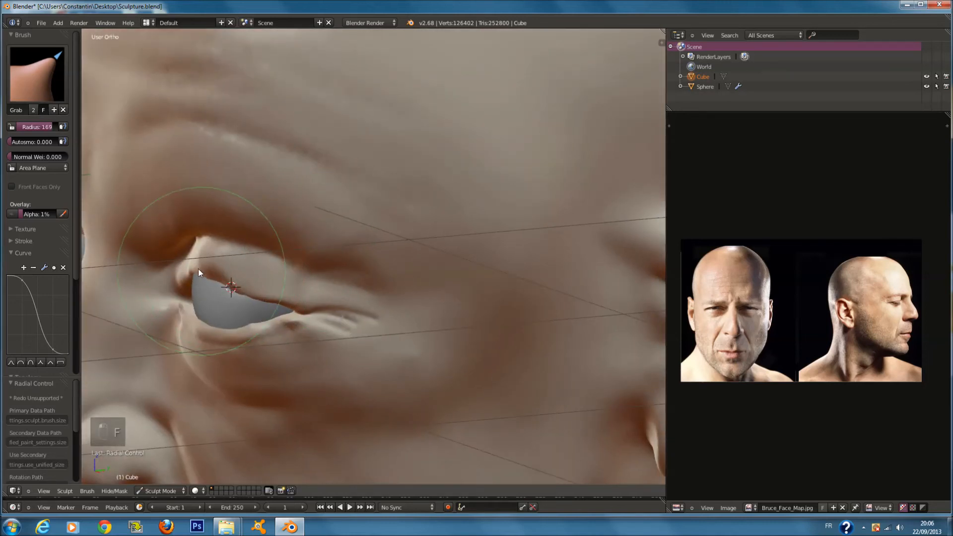
scroll(177, 272, "down", 2)
middle_click_drag(178, 273, 155, 276)
key("f")
left_click(169, 261)
left_click_drag(169, 261, 165, 262)
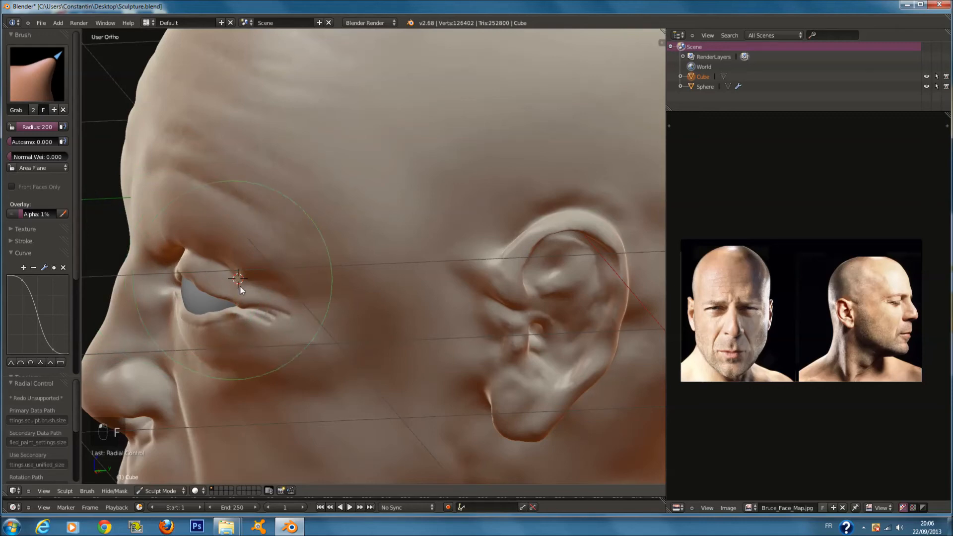
- Switch to the Smooth brush with radius 158 and smooth the lower edge of the upper eyelid
scroll(245, 290, "down", 5)
mouse_move(341, 314)
middle_mouse_down()
mouse_move(326, 255)
mouse_move(267, 271)
mouse_move(397, 243)
middle_mouse_up()
key("f")
left_click(255, 271)
scroll(403, 236, "up", 6)
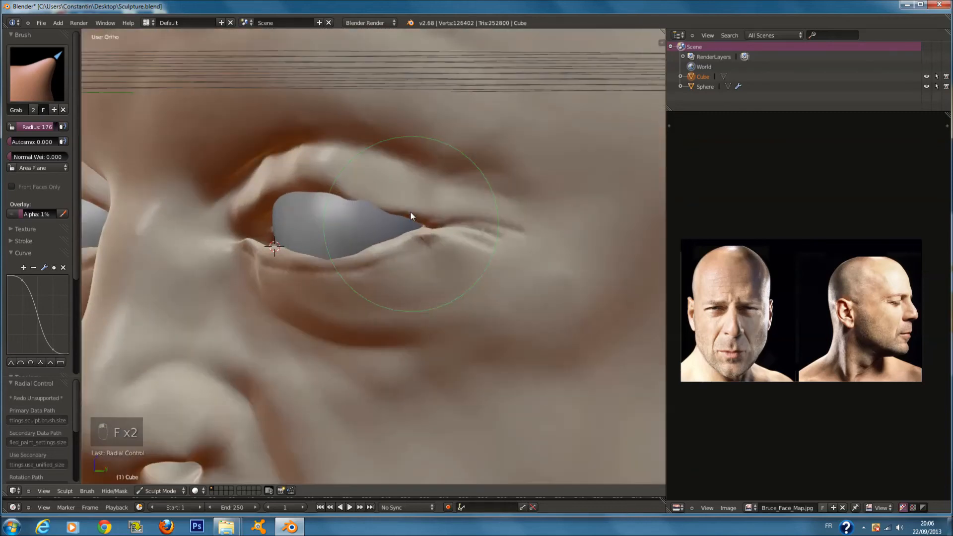
scroll(410, 216, "up", 2)
left_click(37, 74)
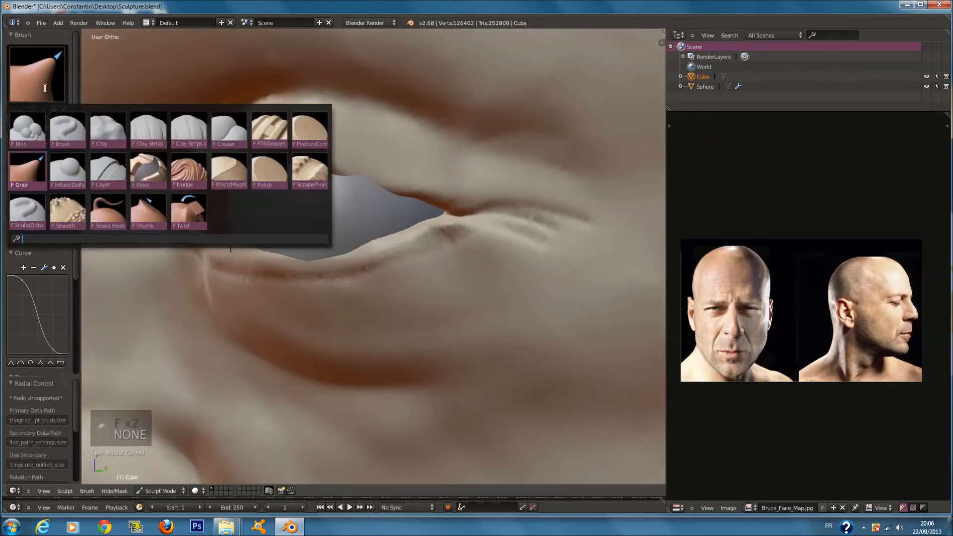
left_click(55, 211)
scroll(372, 185, "up", 2)
key("f")
left_click(371, 152)
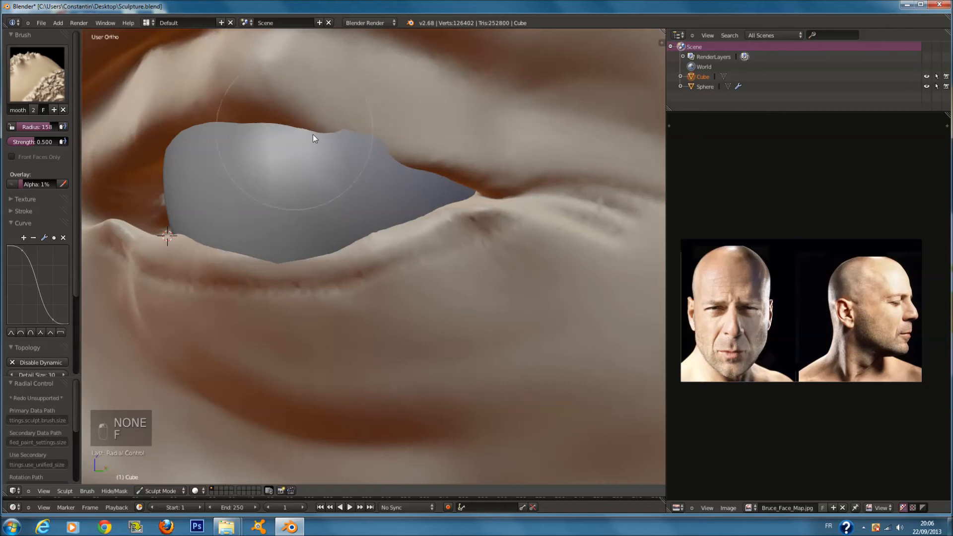
- Build up the upper eyelid's edge toward the outer corner with Clay Strips strokes at radii 98 and 80
left_click(37, 73)
left_click(145, 128)
key("f")
left_click(314, 110)
mouse_move(315, 108)
left_mouse_down()
mouse_move(454, 149)
mouse_move(275, 72)
mouse_move(527, 197)
left_mouse_up()
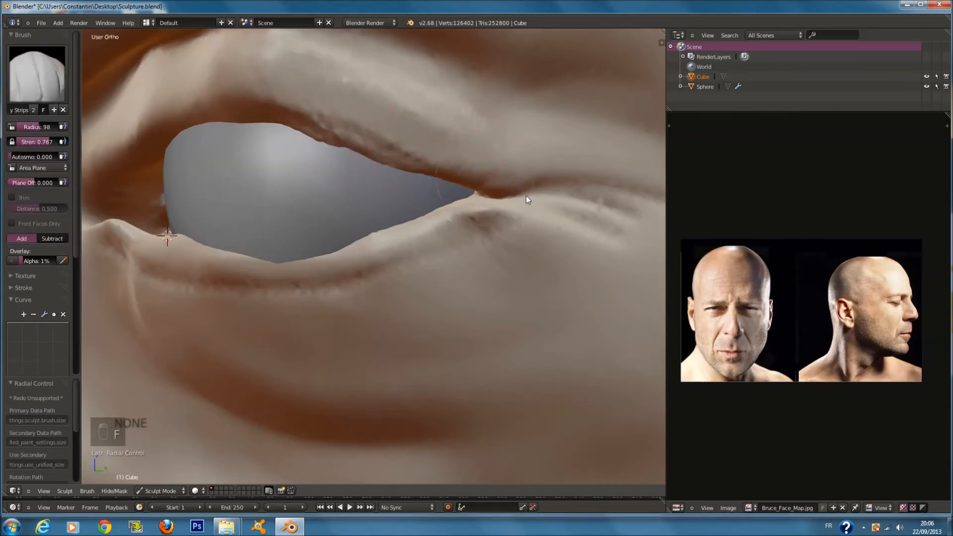
key("f")
left_click(319, 92)
left_click_drag(319, 92, 568, 219)
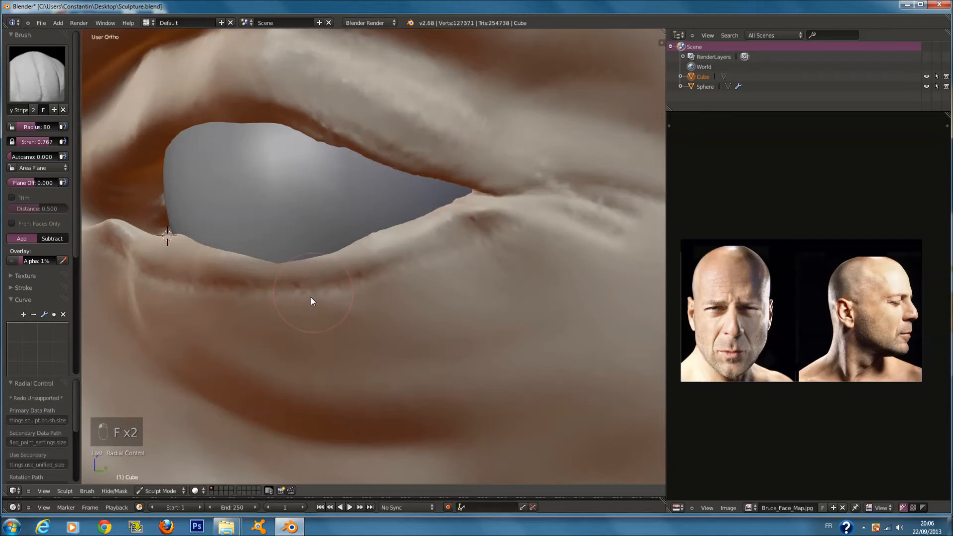
- Build up the lower eyelid and the bag beneath the eye with Clay Strips strokes, reducing the radius to 75
left_click_drag(311, 302, 541, 200)
left_click_drag(260, 309, 534, 217)
scroll(425, 298, "down", 2)
mouse_move(425, 294)
middle_mouse_down()
mouse_move(454, 284)
mouse_move(431, 288)
middle_mouse_up()
scroll(431, 287, "up", 1)
key("f")
left_click(429, 288)
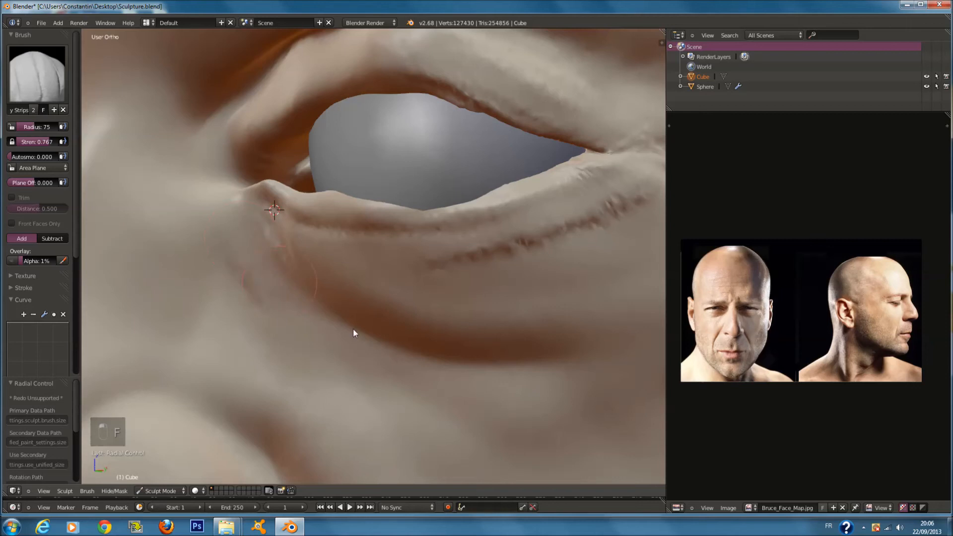
left_click_drag(309, 306, 472, 355)
mouse_move(263, 258)
left_mouse_down()
mouse_move(421, 359)
mouse_move(441, 362)
left_mouse_up()
left_click_drag(337, 263, 571, 288)
mouse_move(338, 303)
left_mouse_down()
mouse_move(410, 320)
mouse_move(527, 304)
left_mouse_up()
- Add a small Clay Strips stroke at the inner corner of the eye
middle_click_drag(246, 160, 256, 214)
middle_click_drag(328, 390, 328, 327, "shift")
scroll(375, 294, "up", 3)
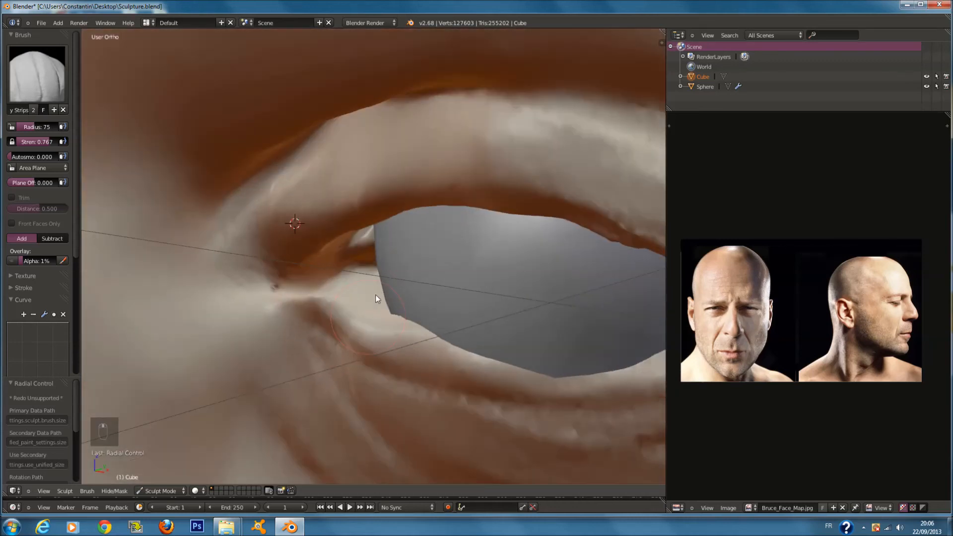
scroll(357, 255, "up", 1)
key("f")
left_click(351, 254)
mouse_move(356, 269)
left_mouse_down()
mouse_move(347, 302)
mouse_move(361, 308)
mouse_move(358, 324)
mouse_move(279, 281)
mouse_move(322, 286)
mouse_move(314, 258)
mouse_move(344, 240)
left_mouse_up()
- Fill the gap between the inner eye corner and the eyeball with Clay Strips, resizing the brush as needed
middle_click_drag(343, 240, 381, 268)
key("f")
left_click(419, 262)
middle_click_drag(463, 254, 454, 254)
key("f")
scroll(355, 251, "up", 2)
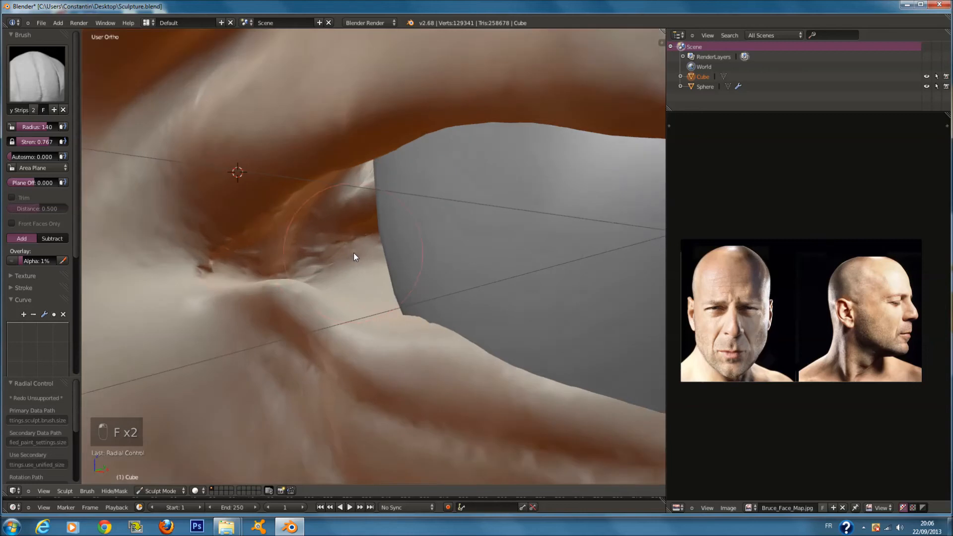
key("f")
left_click(309, 255)
mouse_move(275, 269)
left_mouse_down()
mouse_move(308, 276)
mouse_move(311, 267)
mouse_move(320, 293)
mouse_move(342, 273)
mouse_move(247, 252)
mouse_move(328, 230)
mouse_move(394, 319)
mouse_move(365, 259)
mouse_move(306, 249)
mouse_move(354, 179)
mouse_move(206, 276)
mouse_move(293, 178)
mouse_move(132, 171)
mouse_move(105, 199)
left_mouse_up()
- Smooth the inner eye corner and the skin below the eye using the Smooth brush with radius 114
left_click(40, 75)
left_click(66, 214)
key("f")
left_click(357, 232)
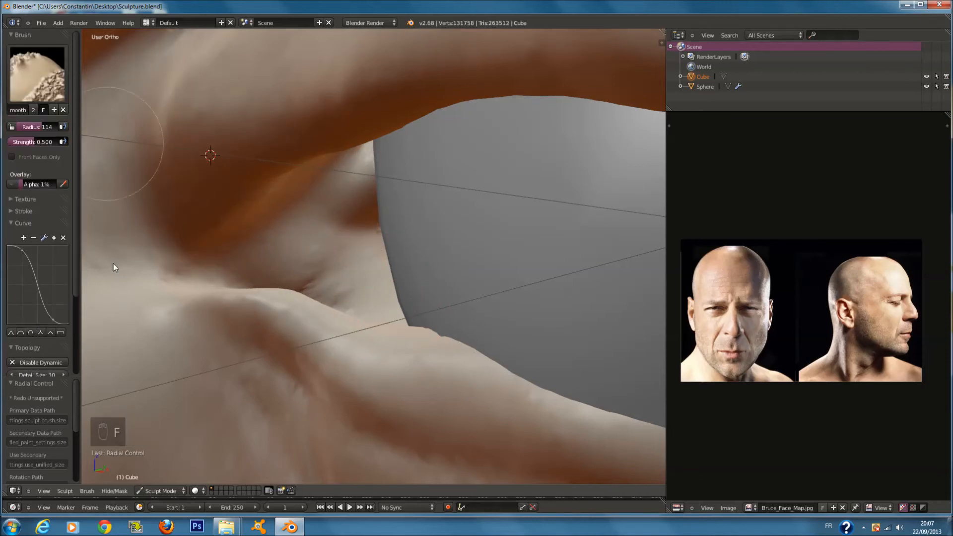
scroll(277, 308, "down", 4)
mouse_move(325, 328)
middle_mouse_down()
mouse_move(364, 358)
mouse_move(341, 347)
middle_mouse_up()
mouse_move(324, 403)
left_mouse_down()
mouse_move(281, 319)
mouse_move(549, 285)
mouse_move(334, 296)
mouse_move(513, 257)
left_mouse_up()
mouse_move(632, 230)
middle_mouse_down()
mouse_move(611, 198)
mouse_move(497, 164)
middle_mouse_up()
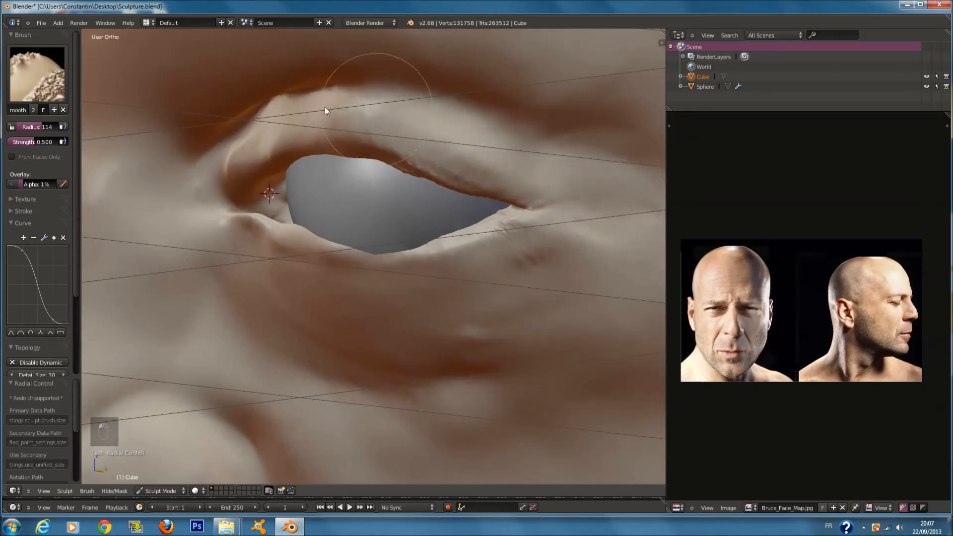
- Switch to the Crease brush with radius 53 and carve the fold above the upper eyelid
left_click(38, 74)
left_click(229, 130)
scroll(328, 169, "up", 2)
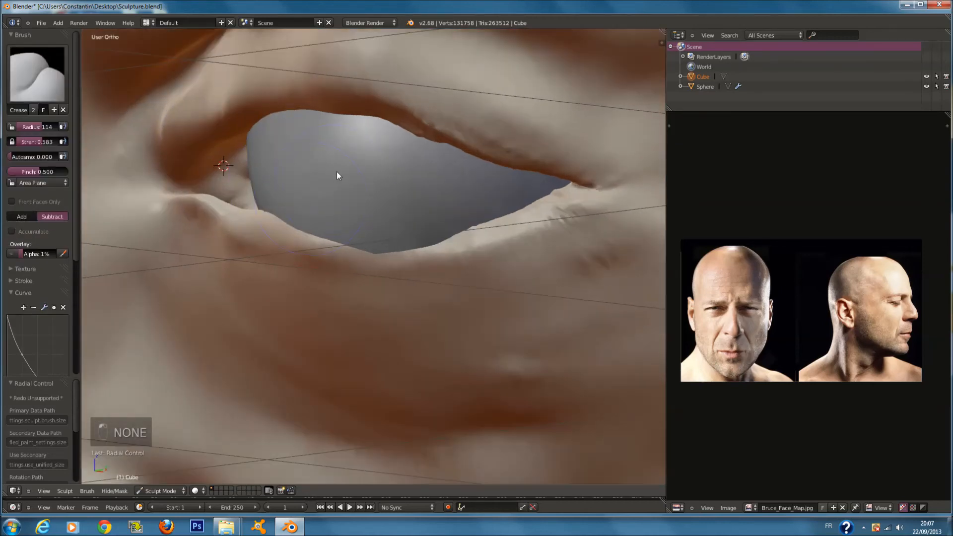
scroll(211, 56, "down", 1)
key("f")
mouse_move(242, 83)
left_mouse_down()
mouse_move(294, 56)
mouse_move(358, 46)
left_mouse_up()
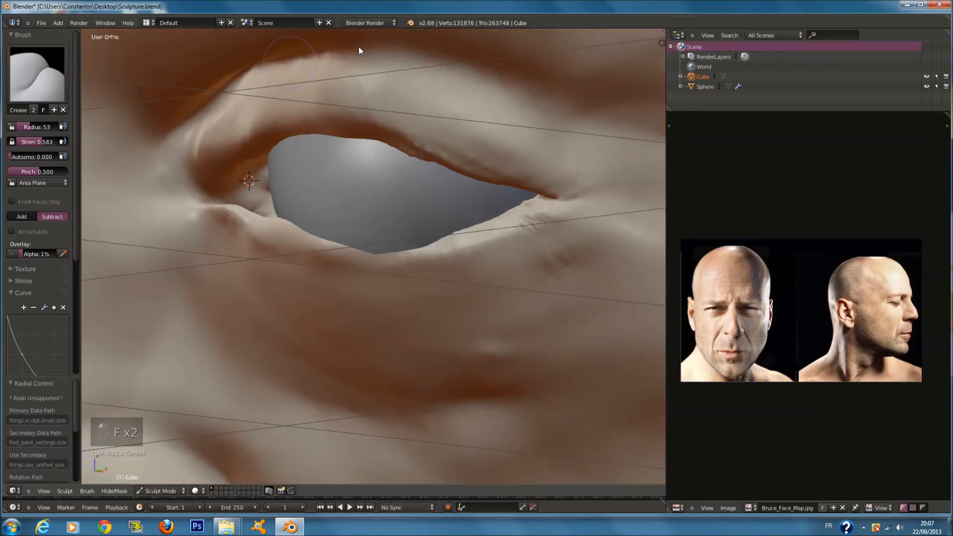
middle_click_drag(447, 94, 445, 73)
scroll(445, 73, "down", 1)
scroll(430, 96, "down", 3)
scroll(430, 83, "up", 5)
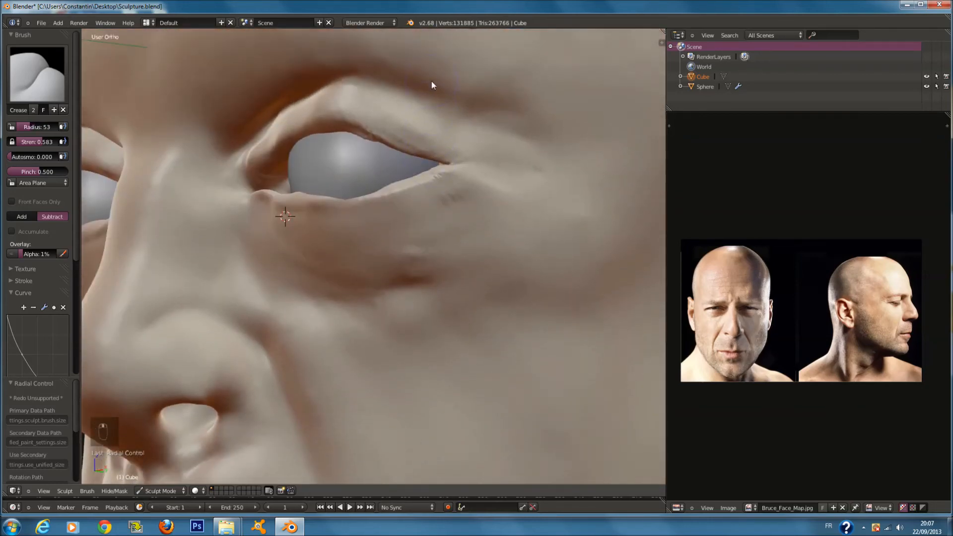
- Resize the Crease brush and carve along the inner part of the upper eyelid fold
key("f")
left_click(396, 122)
scroll(396, 122, "up", 1)
key("f")
left_click(165, 192)
mouse_move(165, 192)
left_mouse_down()
mouse_move(222, 143)
mouse_move(386, 103)
mouse_move(559, 192)
mouse_move(417, 110)
mouse_move(648, 264)
mouse_move(383, 109)
mouse_move(338, 101)
left_mouse_up()
- Reduce the Crease brush radius to 14 and carve a thin wrinkle on the outer part of the upper eyelid
key("f")
left_click(276, 150)
scroll(511, 243, "up", 1)
key("f")
left_click(534, 249)
mouse_move(572, 260)
left_mouse_down()
mouse_move(464, 193)
mouse_move(564, 247)
mouse_move(490, 208)
left_mouse_up()
key("f")
left_click(496, 210)
key("f")
left_click(486, 210)
left_click_drag(495, 208, 579, 255)
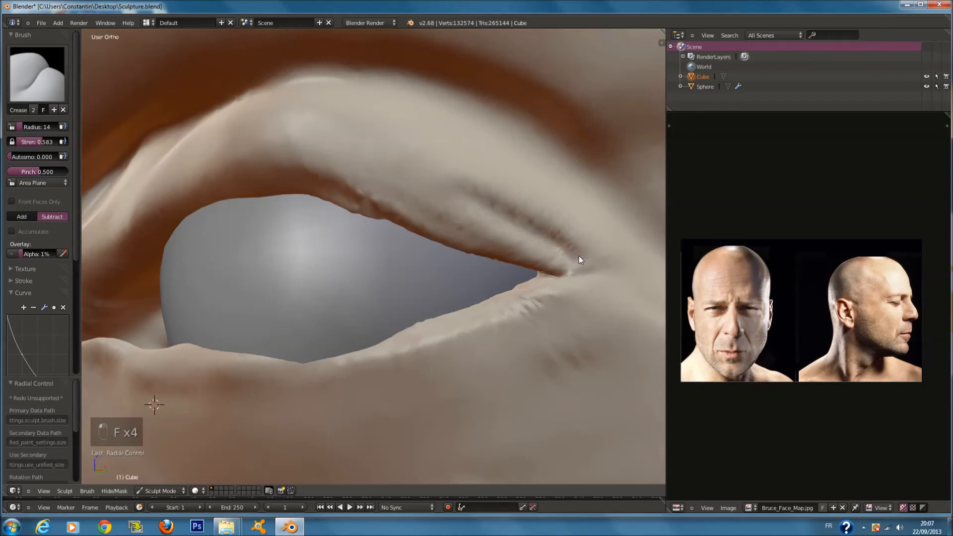
- Set the topology detail size to 27 and carve a crease along the whole upper eyelid with brush radius 41
scroll(22, 273, "down", 7)
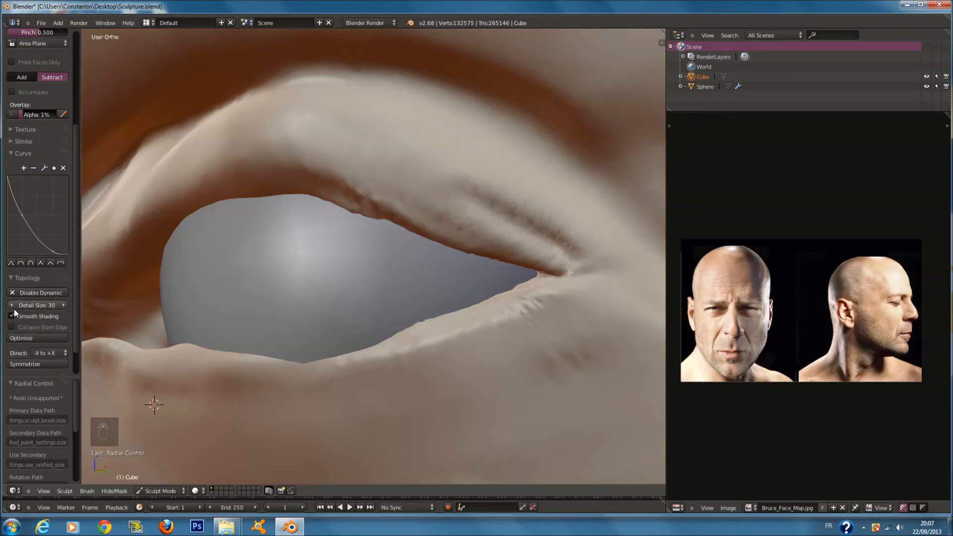
key("f")
left_click(362, 216)
middle_click_drag(362, 216, 360, 218)
key("f")
left_click(374, 230)
mouse_move(581, 262)
left_mouse_down()
mouse_move(362, 194)
mouse_move(318, 192)
left_mouse_up()
mouse_move(130, 326)
left_mouse_down()
mouse_move(213, 248)
mouse_move(325, 194)
left_mouse_up()
mouse_move(140, 324)
left_mouse_down()
mouse_move(244, 229)
mouse_move(369, 201)
left_mouse_up()
mouse_move(285, 202)
left_mouse_down()
mouse_move(520, 236)
mouse_move(667, 296)
left_mouse_up()
- Carve a crease beneath the lower eyelid from the inner corner to the outer corner
middle_click_drag(528, 323, 522, 300)
mouse_move(160, 339)
left_mouse_down()
mouse_move(233, 371)
mouse_move(383, 388)
mouse_move(578, 333)
mouse_move(668, 293)
left_mouse_up()
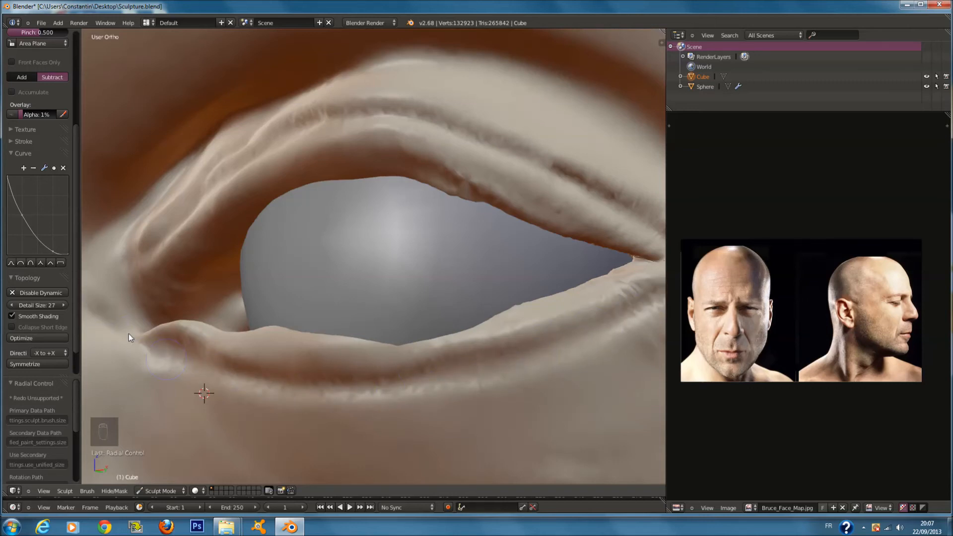
scroll(302, 293, "down", 7)
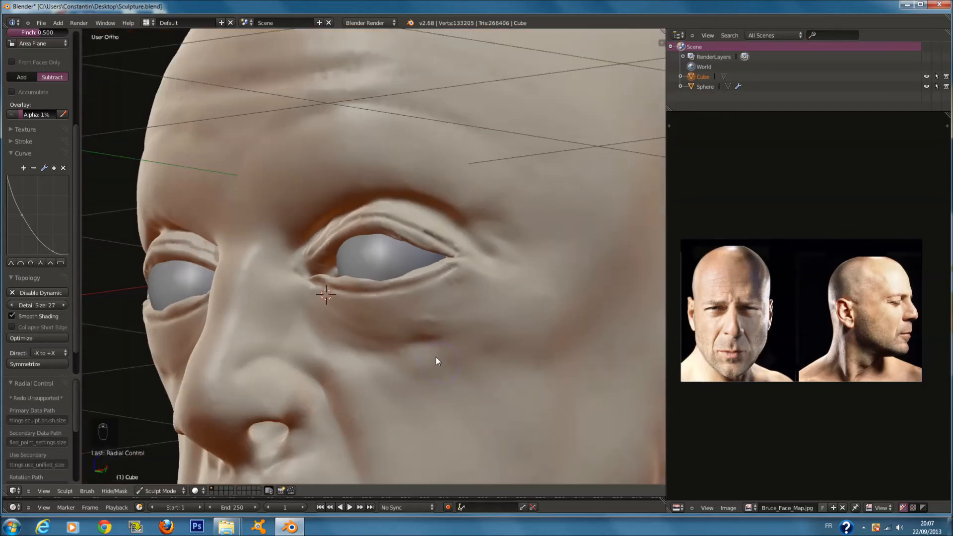
middle_click_drag(436, 357, 478, 368)
- Switch to the Smooth brush with radius 90 and soften the creases on the upper and lower eyelids
scroll(38, 111, "up", 6)
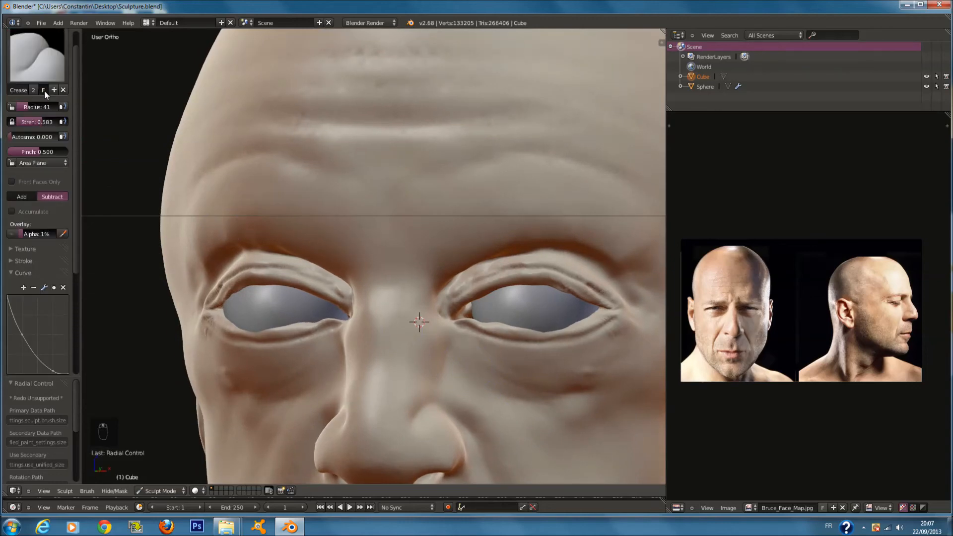
left_click(43, 88)
left_click(67, 213)
scroll(420, 263, "up", 1)
middle_click_drag(513, 345, 488, 315)
key("f")
scroll(443, 290, "up", 1)
mouse_move(344, 225)
left_mouse_down()
mouse_move(450, 222)
mouse_move(508, 264)
left_mouse_up()
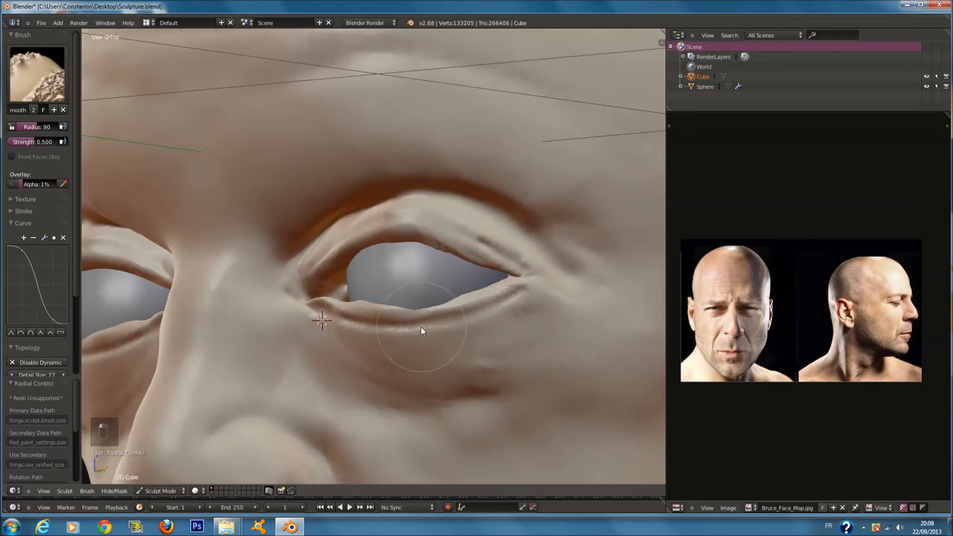
mouse_move(407, 327)
left_mouse_down()
mouse_move(511, 304)
mouse_move(323, 341)
left_mouse_up()
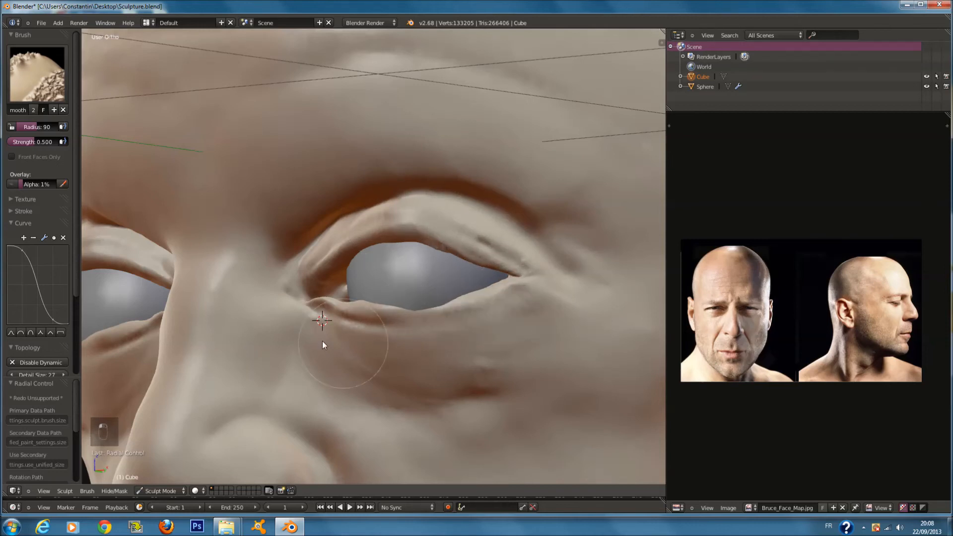
- Show the head from the front and switch to the Grab brush for reshaping the eye
key("KP_1")
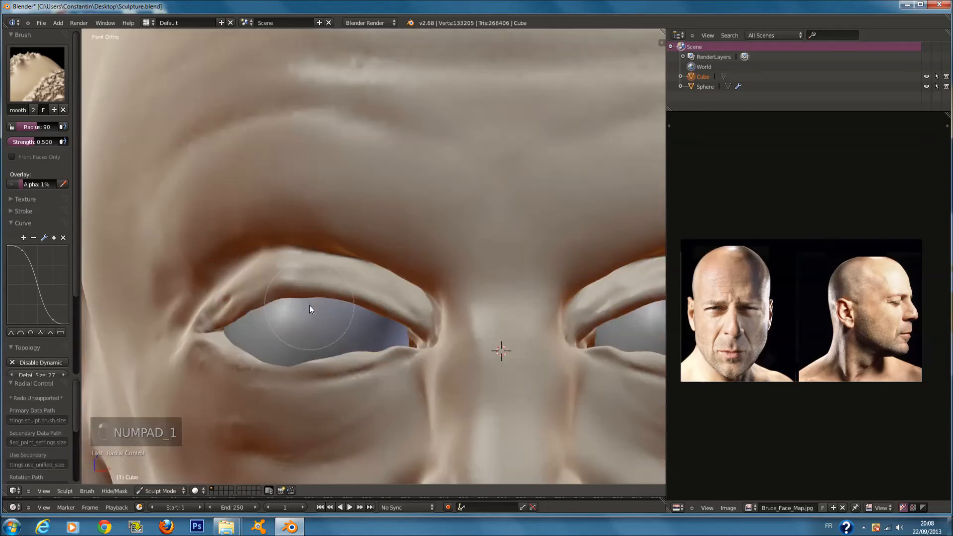
scroll(362, 276, "down", 8)
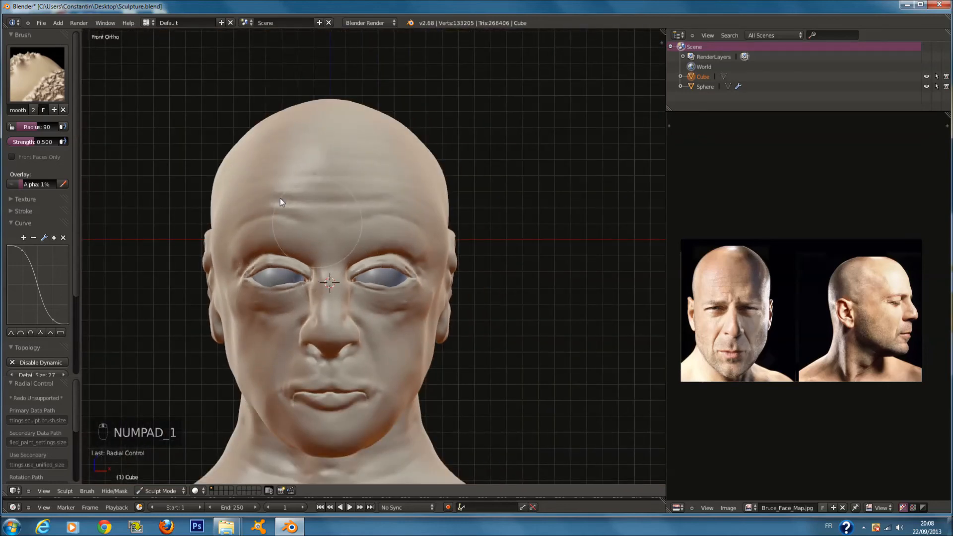
left_click(37, 73)
left_click(23, 170)
scroll(368, 325, "up", 4)
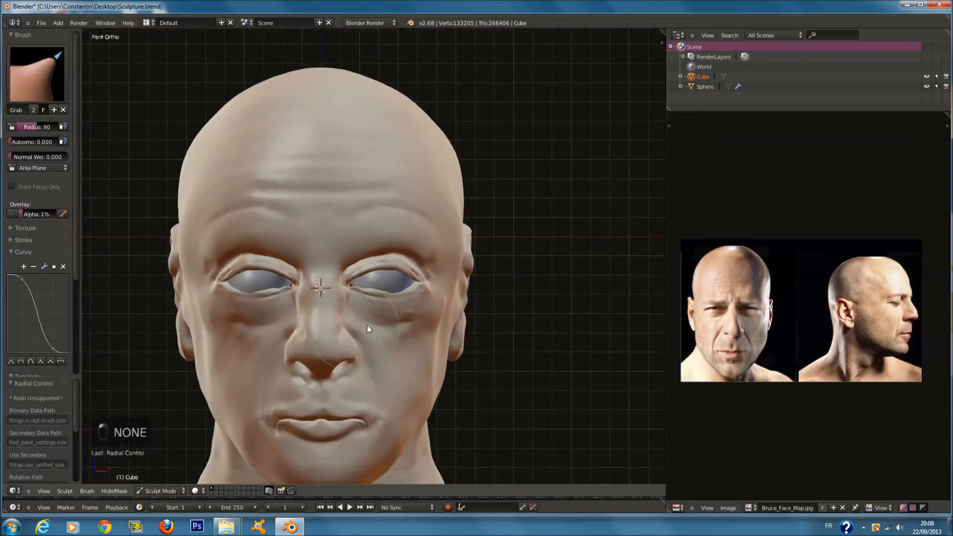
scroll(368, 299, "up", 2)
key("f")
left_click(399, 313)
- Set the Grab brush radius to 200 and pull the inner corner of the eye slightly down
scroll(400, 314, "down", 6, "shift")
scroll(368, 260, "up", 3)
key("f")
left_click(395, 260)
scroll(400, 263, "up", 2)
key("f")
left_click(450, 280)
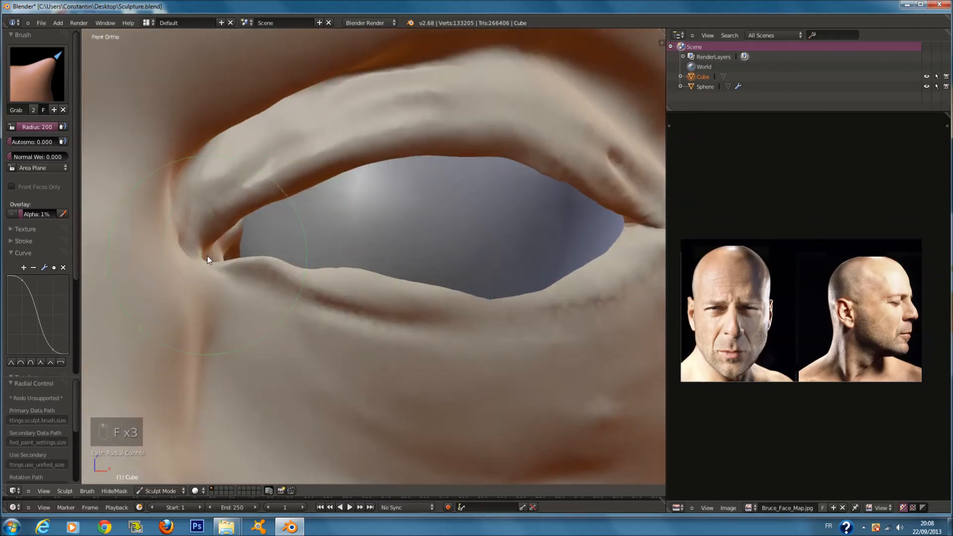
scroll(284, 248, "down", 4)
key("f")
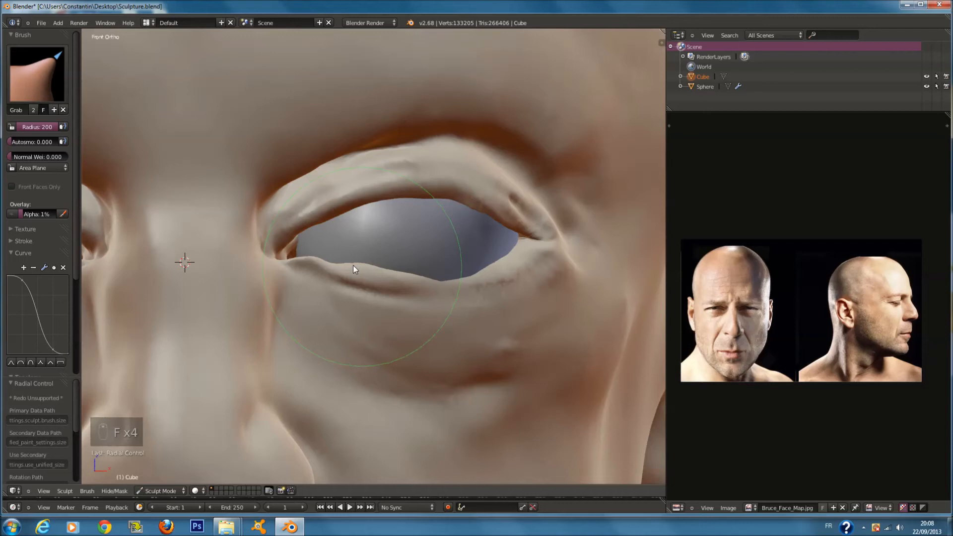
left_click(312, 265)
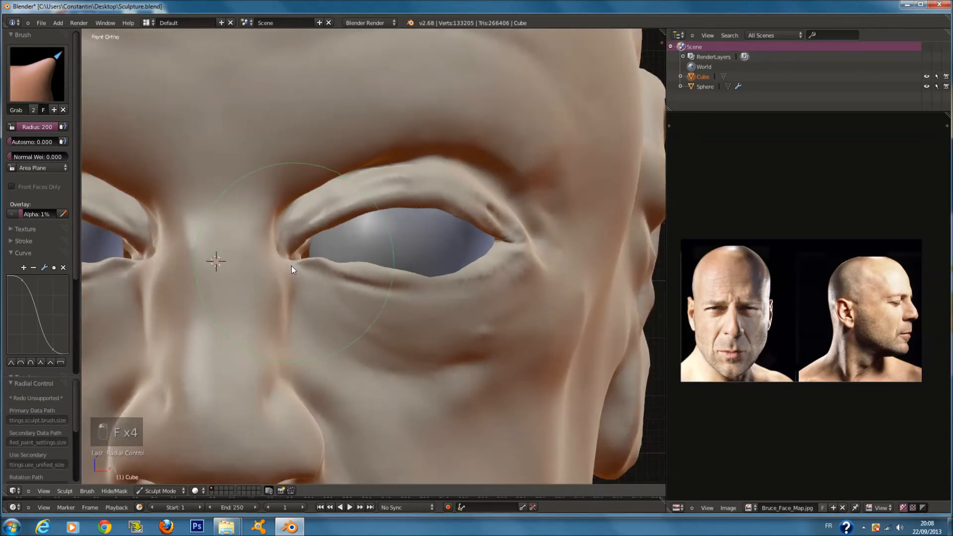
key("f")
left_click(454, 311)
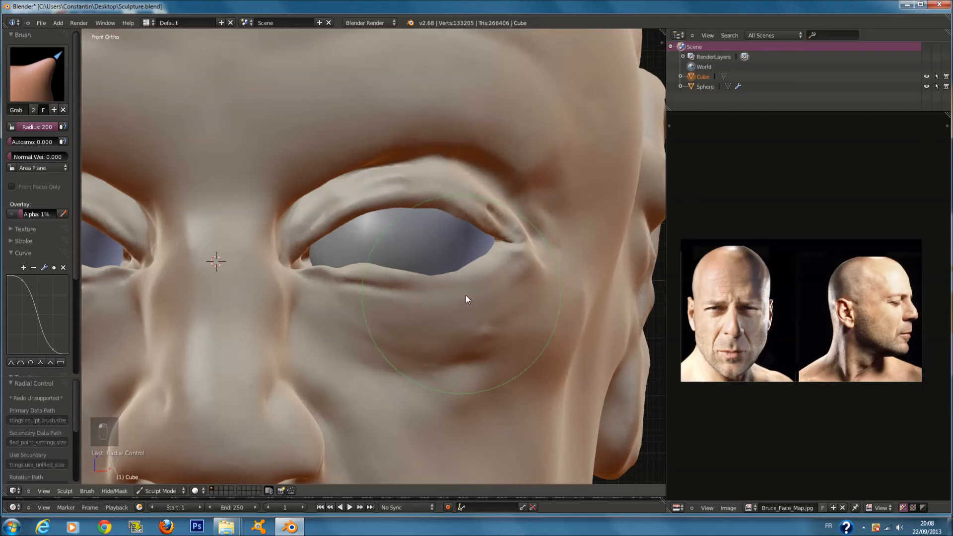
- Refine the upper eyelid from the side with the Grab brush, using a radius of 125 and 191
middle_click_drag(434, 276, 377, 264)
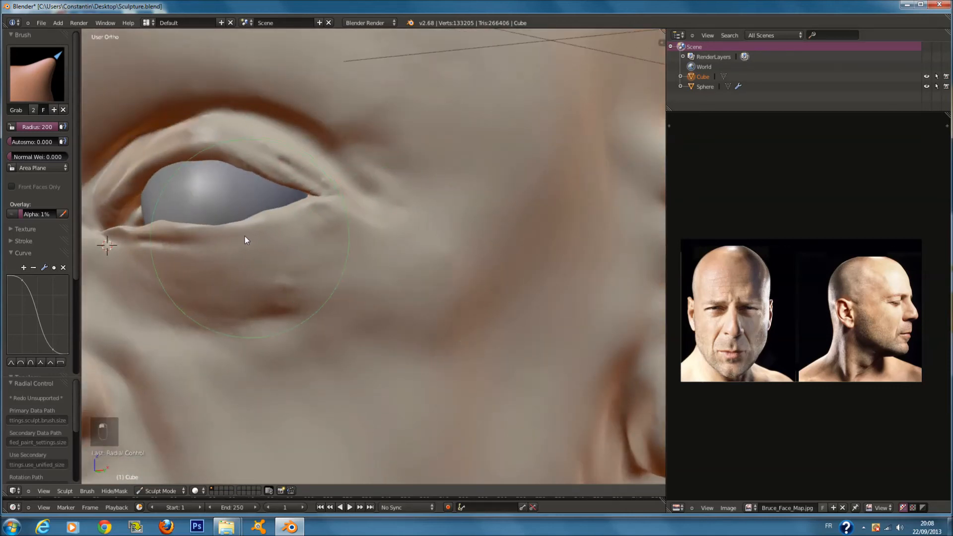
mouse_move(240, 234)
middle_mouse_down()
mouse_move(205, 244)
mouse_move(204, 261)
mouse_move(222, 276)
mouse_move(318, 265)
middle_mouse_up()
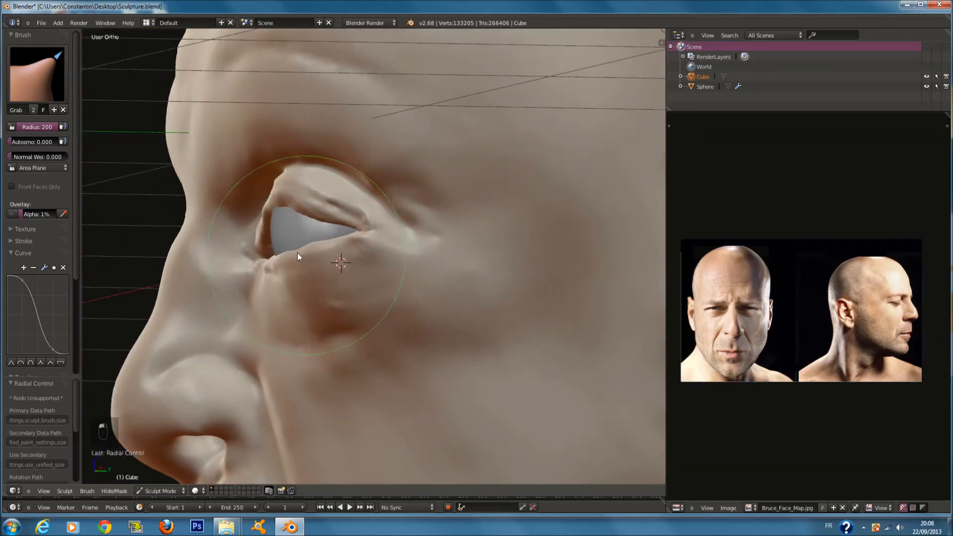
scroll(356, 212, "up", 2)
key("f")
left_click(317, 207)
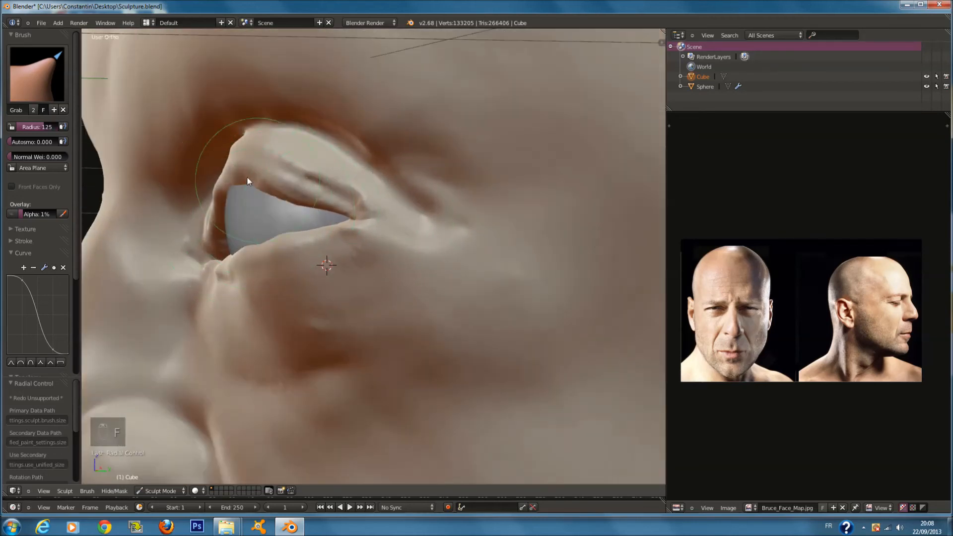
key("f")
scroll(278, 209, "down", 3)
key("f")
left_click(288, 235)
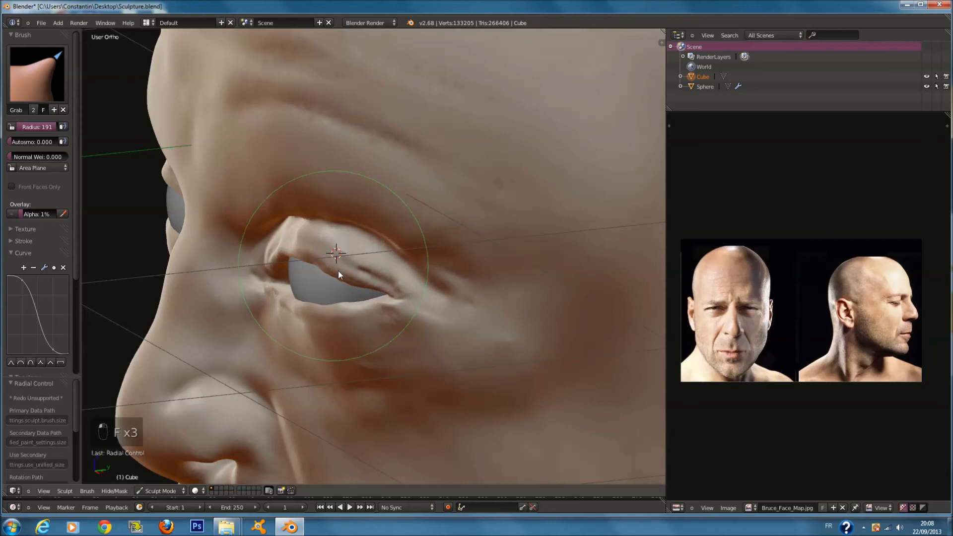
- Examine the eyelids up close and compare the whole head from the front with the reference photos
scroll(374, 277, "up", 2)
middle_click_drag(374, 277, 392, 270)
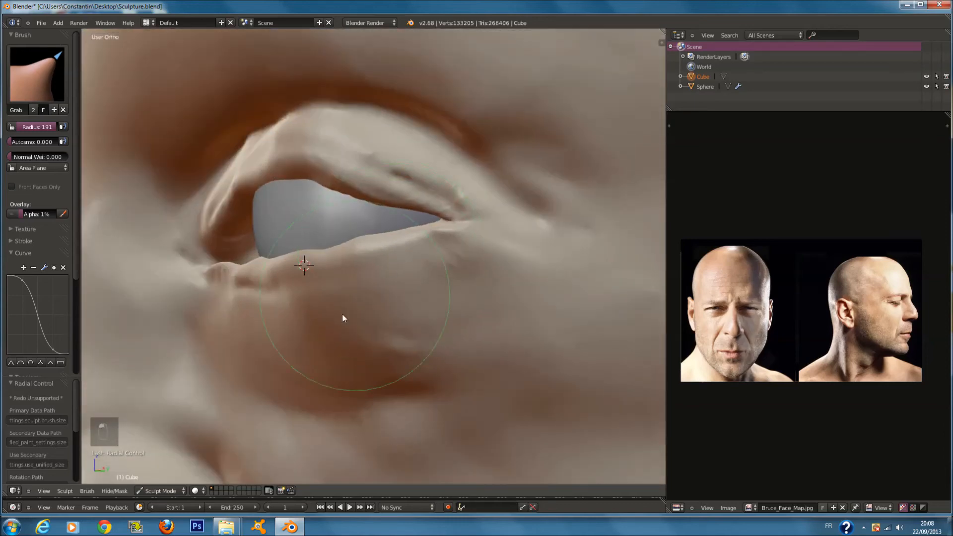
scroll(298, 310, "down", 2)
scroll(321, 312, "down", 4)
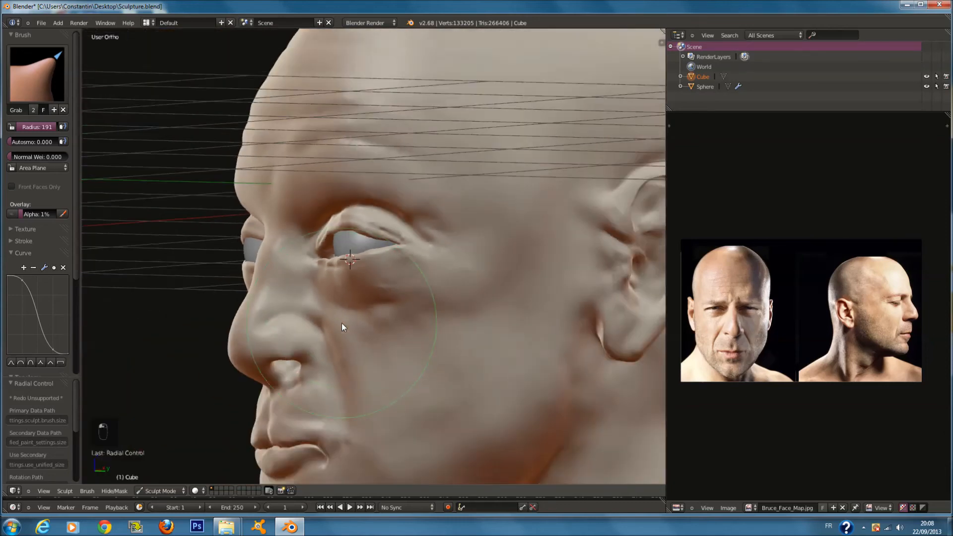
middle_click_drag(342, 323, 456, 325)
scroll(463, 325, "down", 4)
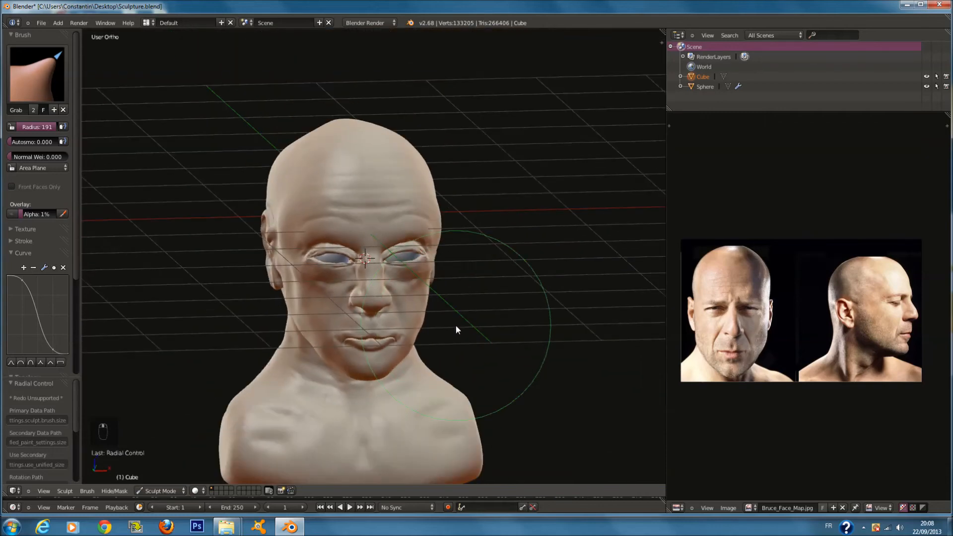
key("KP_4")
key("KP_1")
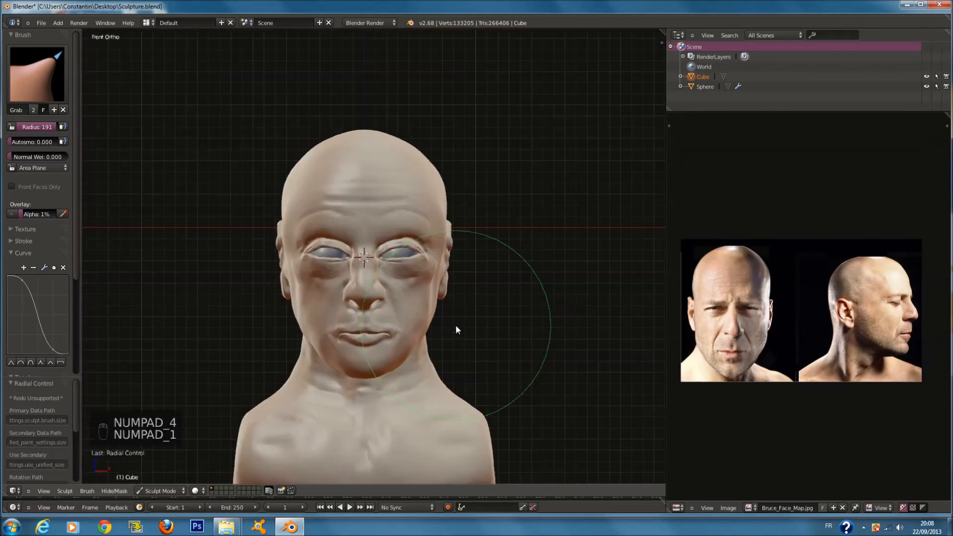
- Pull the outer corner of the eye slightly down with Grab radius 200 and the inner corner down with radius 176
scroll(324, 231, "up", 6)
key("f")
key("f")
left_click(574, 265)
left_click_drag(561, 257, 562, 261)
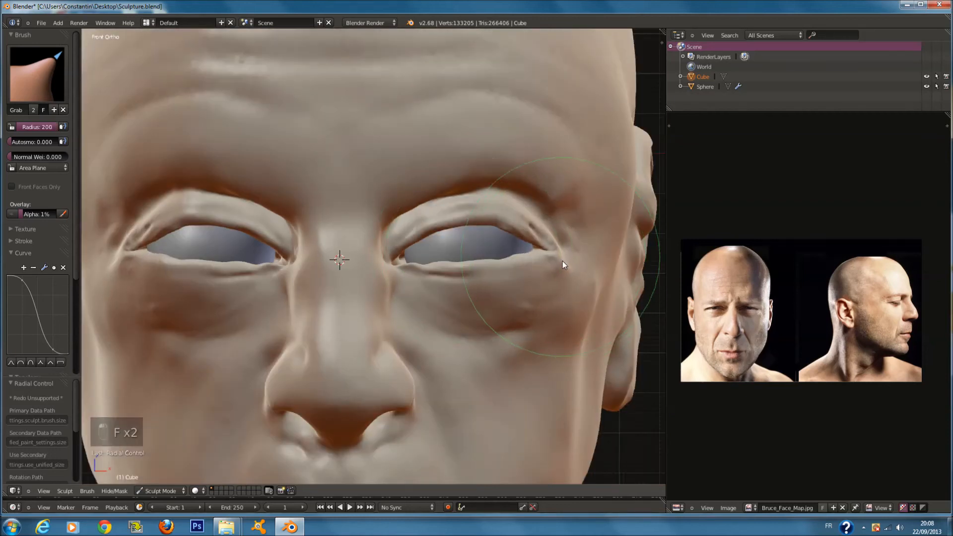
scroll(469, 263, "up", 2)
key("f")
left_click(424, 260)
left_click_drag(406, 275, 406, 279)
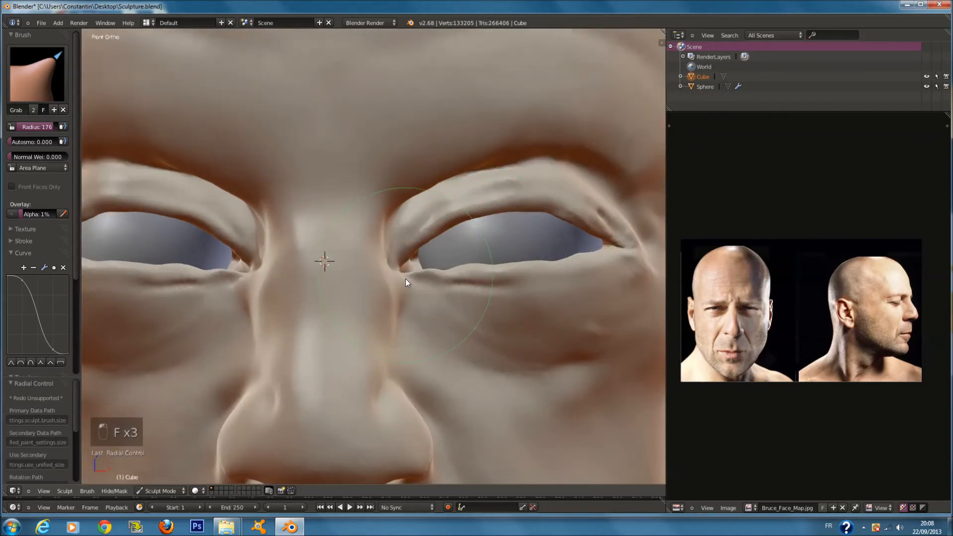
- Nudge the lower eyelid up near its outer end and down near its inner end, and lower the inner upper eyelid with Grab radius 134
key("f")
left_click(496, 241)
left_click_drag(556, 273, 555, 269)
key("f")
left_click(460, 269)
mouse_move(463, 266)
left_mouse_down()
mouse_move(493, 272)
mouse_move(466, 274)
left_mouse_up()
key("f")
left_click(485, 257)
left_click_drag(435, 230, 430, 234)
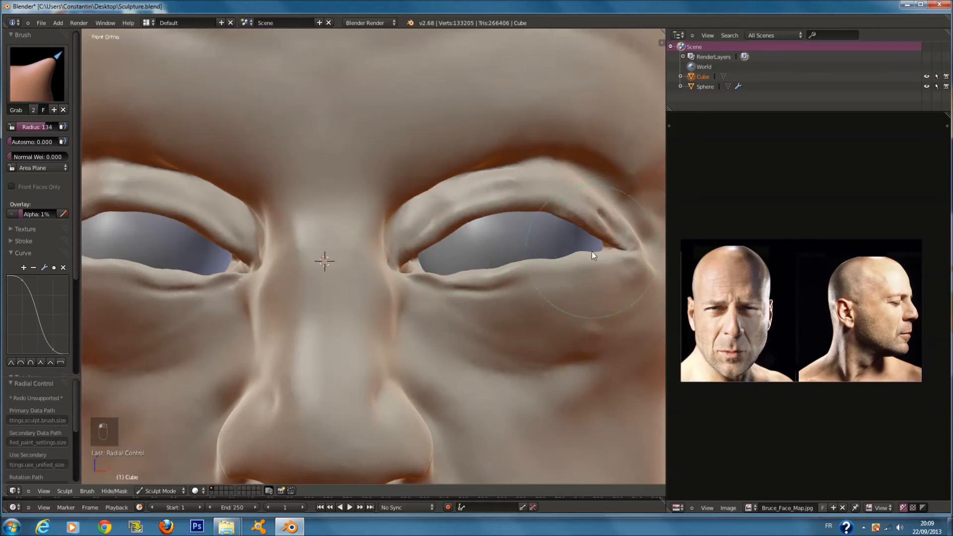
- Set the Grab brush radius to 184 and pull the outer part of the lower eyelid slightly down
scroll(592, 251, "down", 2)
key("f")
left_click(612, 260)
left_click_drag(522, 261, 523, 266)
scroll(458, 271, "down", 4)
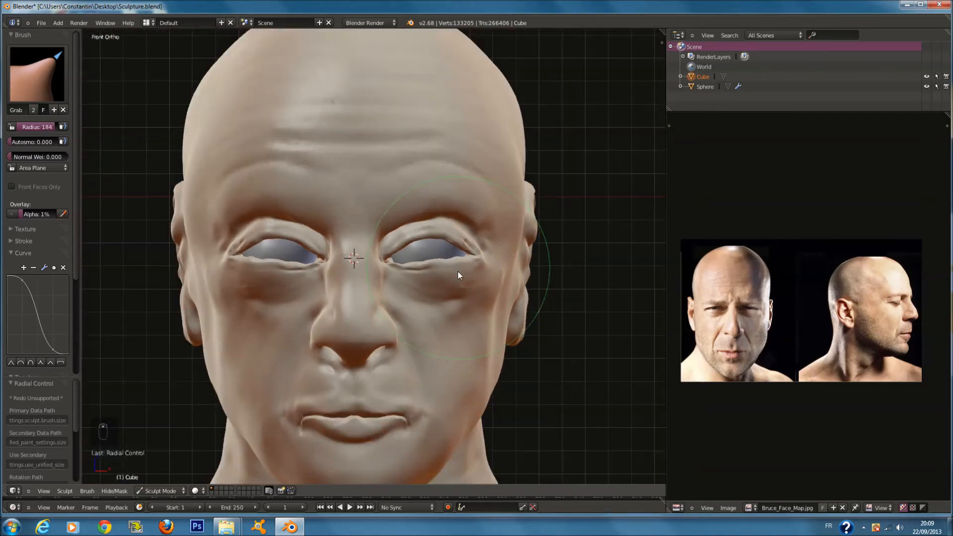
- Set the Grab brush radius to 200 and pull the outer side of the eye area inward, viewed from above
scroll(459, 275, "up", 4)
middle_click_drag(459, 275, 439, 264)
key("f")
left_click(558, 302)
scroll(561, 307, "down", 1)
middle_click_drag(563, 310, 586, 363)
left_click_drag(530, 299, 510, 304)
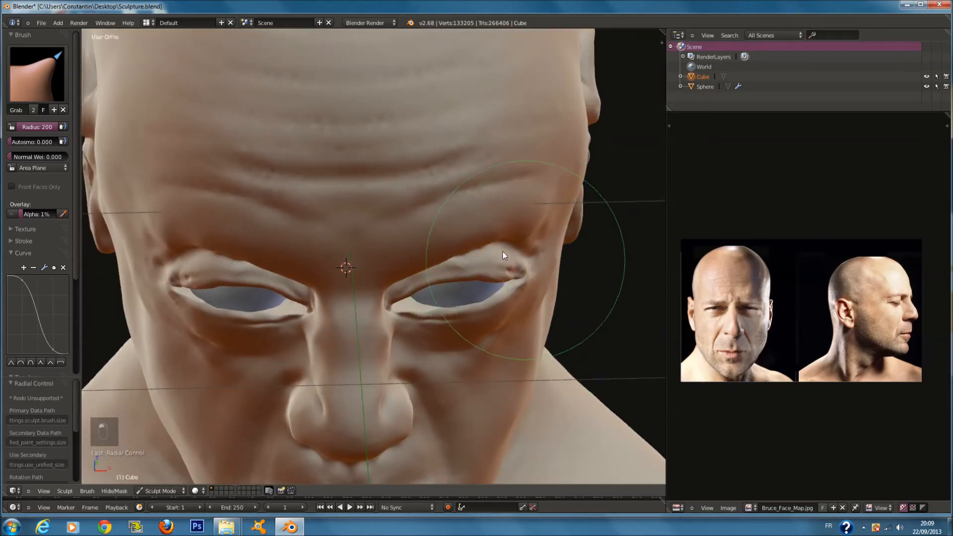
- Pull the area behind the outer eye corner slightly forward from the side, with Grab radius 200
middle_click_drag(504, 257, 422, 234)
key("f")
left_click(493, 288)
left_click_drag(374, 231, 365, 231)
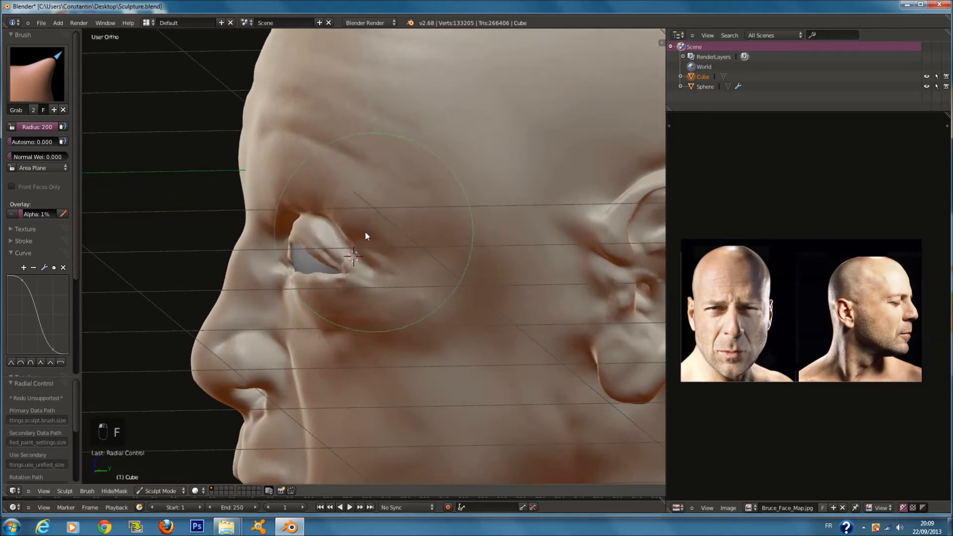
- Switch to the Polish brush with radius 141 and flatten the side of the forehead above the temple
middle_click_drag(293, 186, 394, 159)
key("f")
key("f")
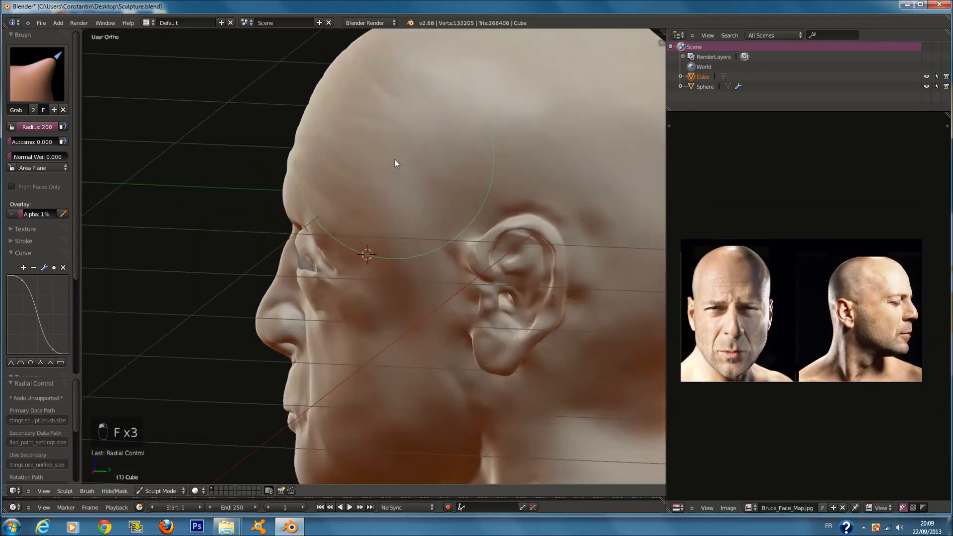
mouse_move(330, 119)
middle_mouse_down()
mouse_move(410, 103)
mouse_move(440, 121)
mouse_move(374, 141)
middle_mouse_up()
key("f")
mouse_move(312, 153)
middle_mouse_down()
mouse_move(362, 159)
mouse_move(341, 132)
middle_mouse_up()
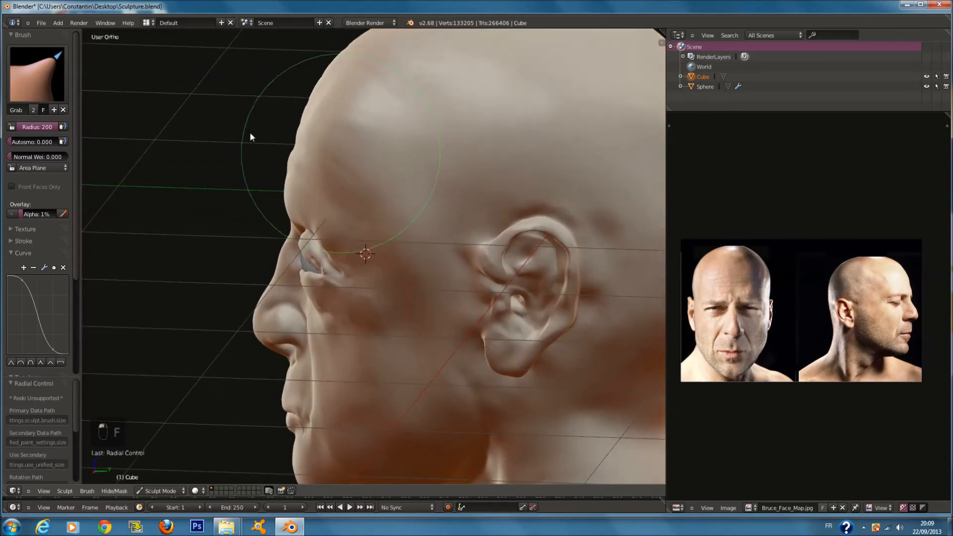
left_click(37, 74)
left_click(267, 169)
key("f")
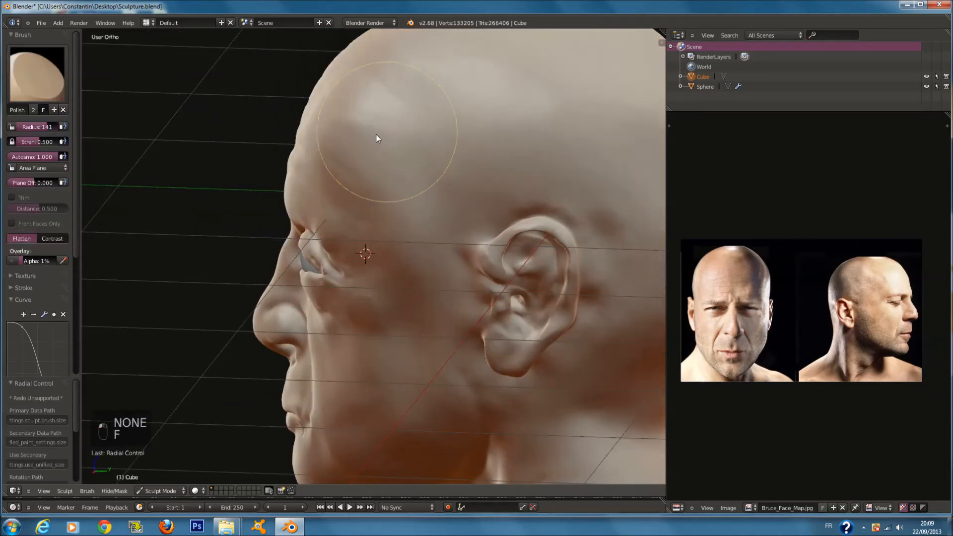
left_click(374, 147)
middle_click_drag(389, 178, 401, 221)
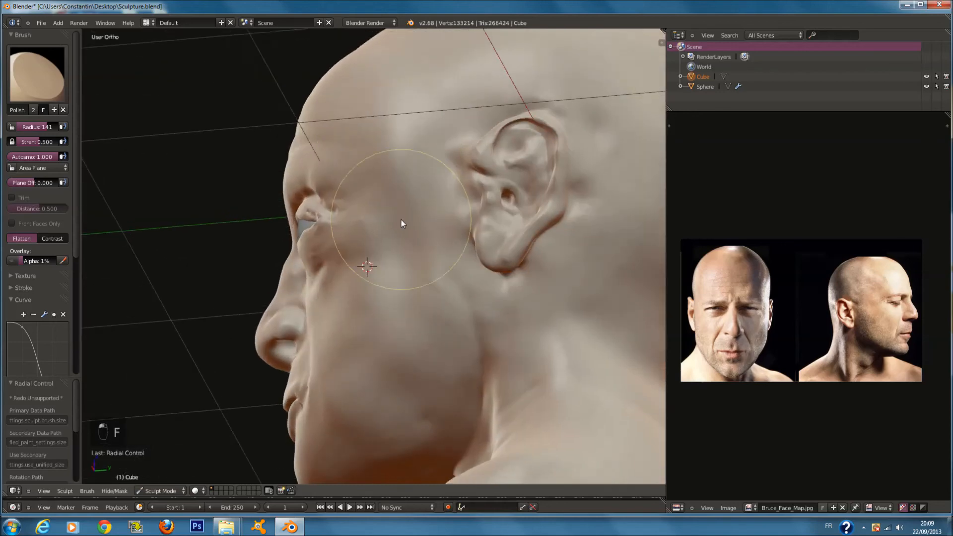
- Polish the jaw and lower cheek, and reduce the Polish brush radius to 111
middle_click_drag(441, 306, 484, 336)
scroll(484, 336, "down", 1)
middle_click_drag(463, 368, 437, 377)
mouse_move(430, 406)
left_mouse_down()
mouse_move(446, 376)
mouse_move(415, 392)
left_mouse_up()
mouse_move(415, 391)
middle_mouse_down()
mouse_move(442, 354)
mouse_move(412, 370)
middle_mouse_up()
scroll(410, 370, "up", 2)
mouse_move(353, 415)
left_mouse_down()
mouse_move(386, 446)
mouse_move(443, 434)
mouse_move(420, 402)
mouse_move(437, 368)
left_mouse_up()
middle_click_drag(437, 369, 450, 420)
key("f")
left_click(401, 427)
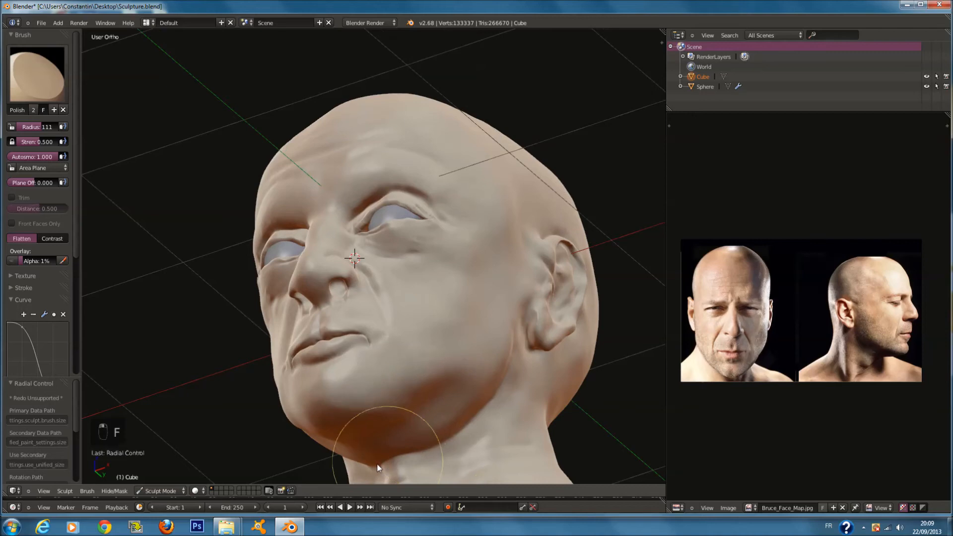
- Inspect the jaw, the back of the skull and the overall head shape from several angles
mouse_move(405, 441)
middle_mouse_down()
mouse_move(351, 439)
mouse_move(351, 467)
mouse_move(316, 475)
middle_mouse_up()
middle_click_drag(498, 344, 458, 344)
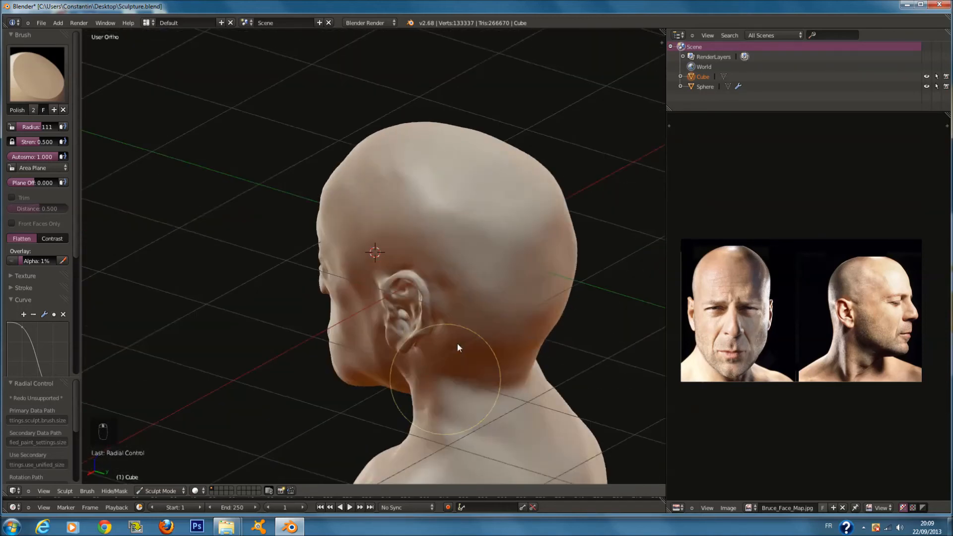
middle_click_drag(485, 219, 537, 216)
mouse_move(587, 154)
middle_mouse_down()
mouse_move(571, 181)
mouse_move(506, 160)
middle_mouse_up()
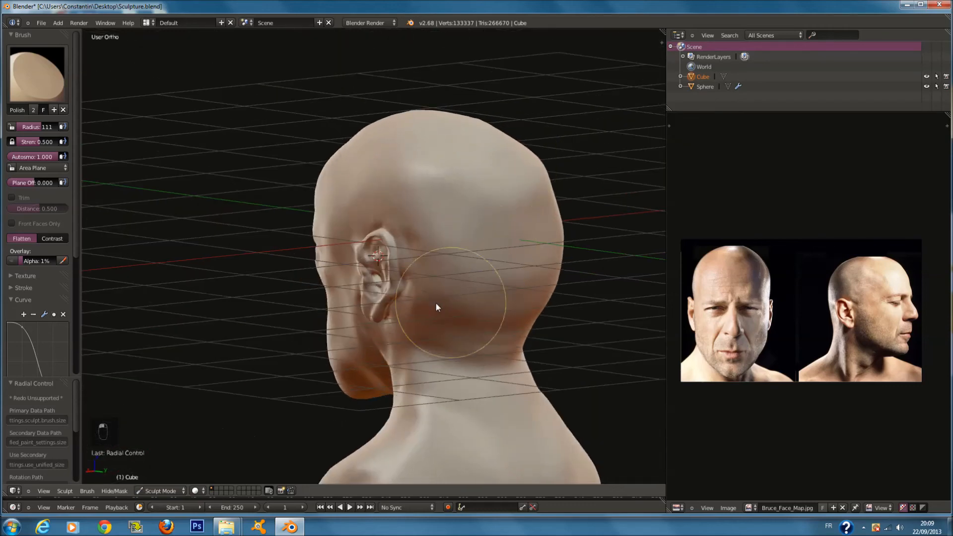
mouse_move(470, 311)
middle_mouse_down()
mouse_move(558, 296)
mouse_move(532, 308)
mouse_move(504, 289)
mouse_move(665, 295)
mouse_move(489, 319)
mouse_move(536, 222)
middle_mouse_up()
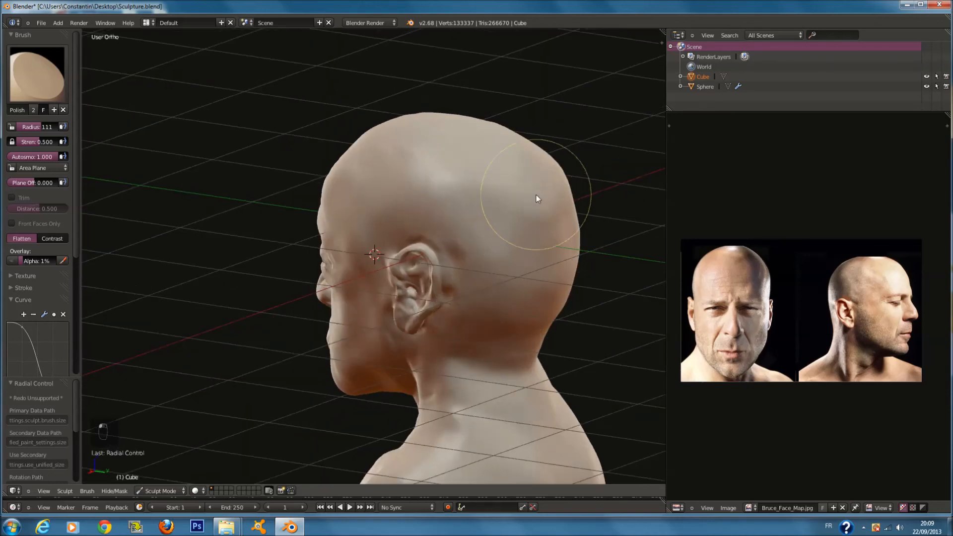
middle_click_drag(464, 215, 550, 223)
key("KP_1")
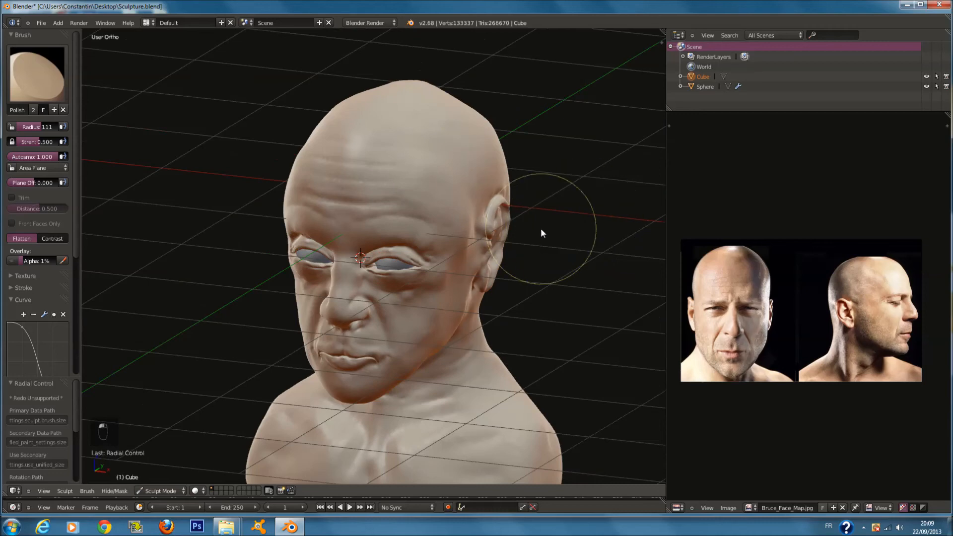
mouse_move(431, 308)
middle_mouse_down()
mouse_move(515, 314)
mouse_move(537, 285)
mouse_move(507, 299)
middle_mouse_up()
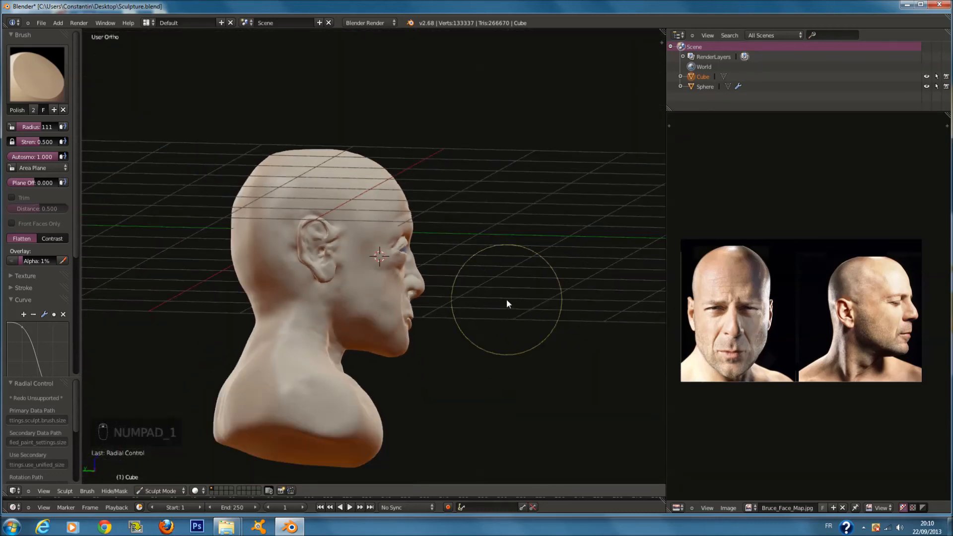
- Show the head from the side and move the ear slightly down with the Grab brush at radius 200
key("KP_3")
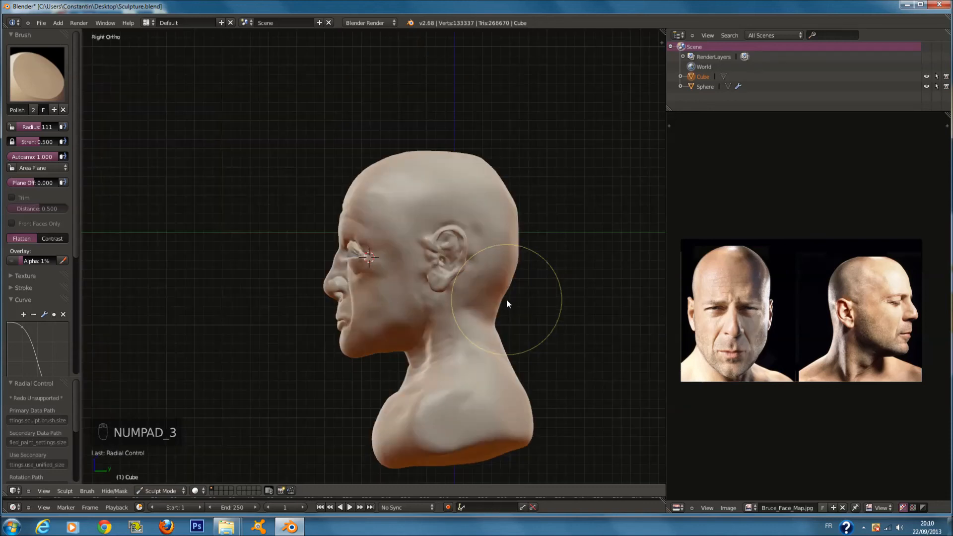
left_click(37, 75)
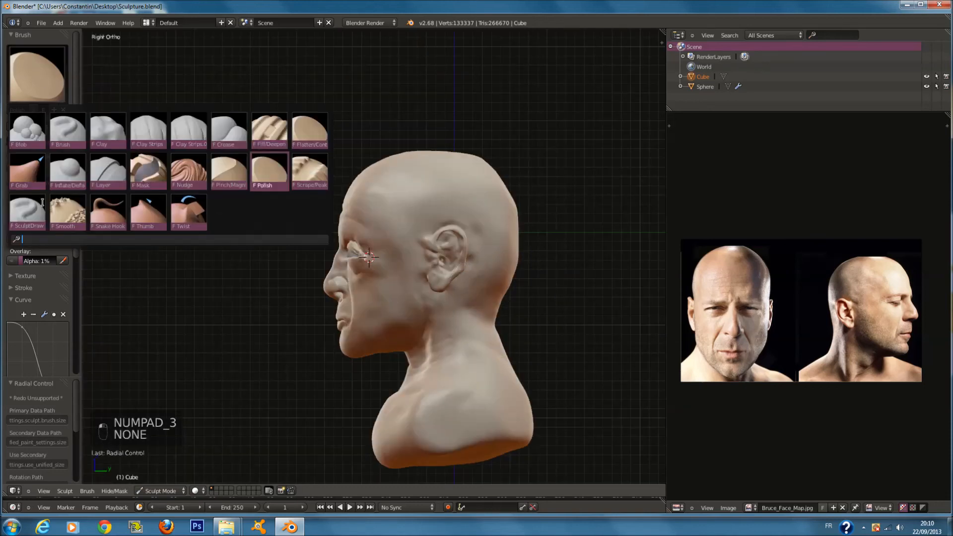
left_click(24, 178)
scroll(303, 224, "up", 1)
key("f")
left_click(433, 262)
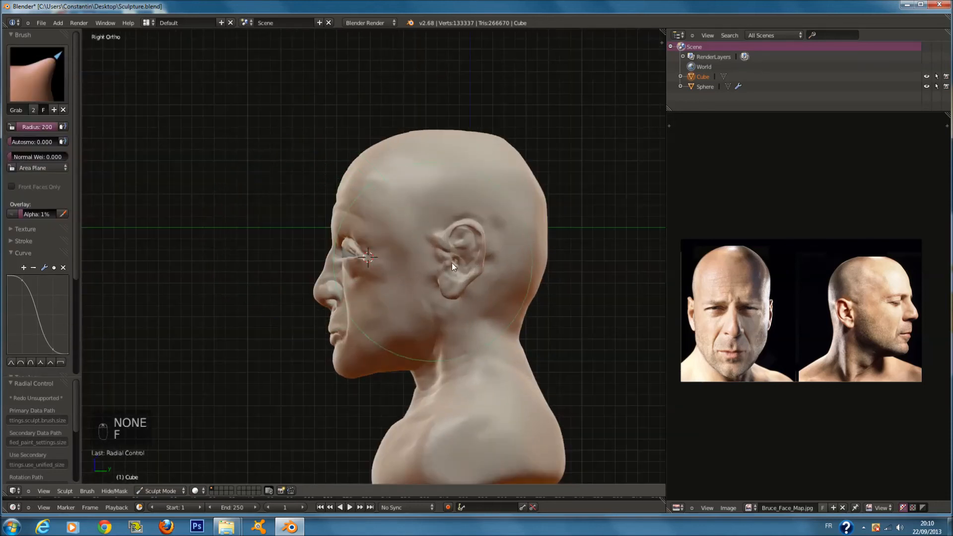
left_click_drag(461, 263, 462, 275)
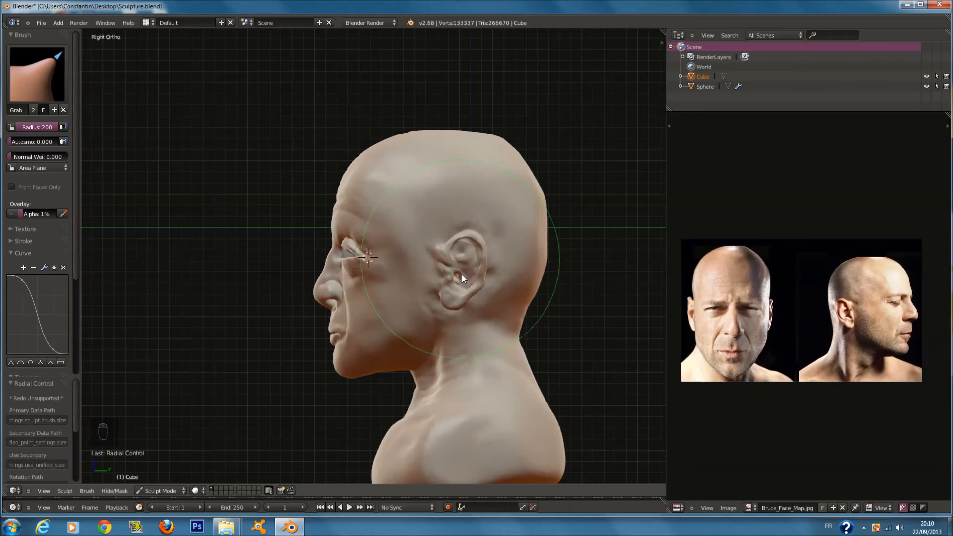
- Switch to the Smooth brush with radius 180 and soften the jawline beneath the cheek
scroll(484, 238, "up", 2)
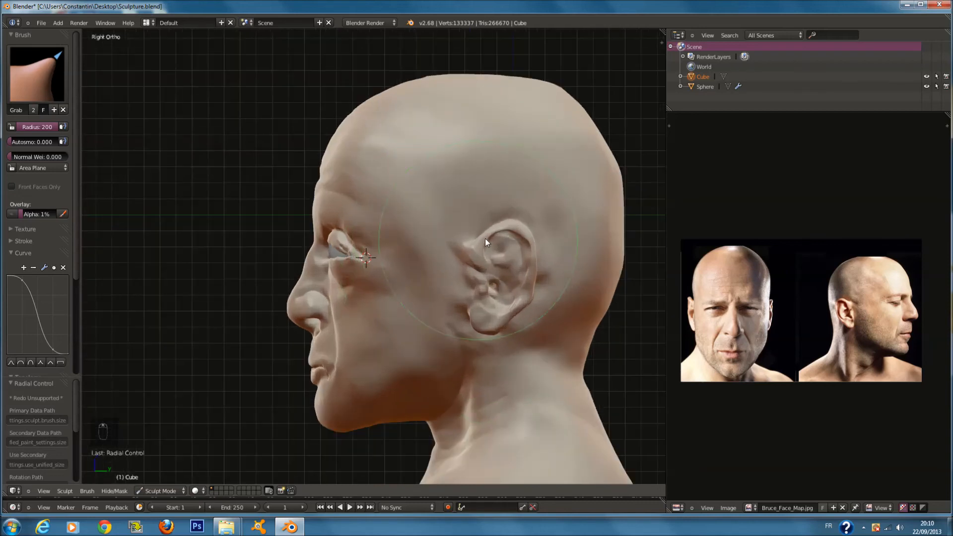
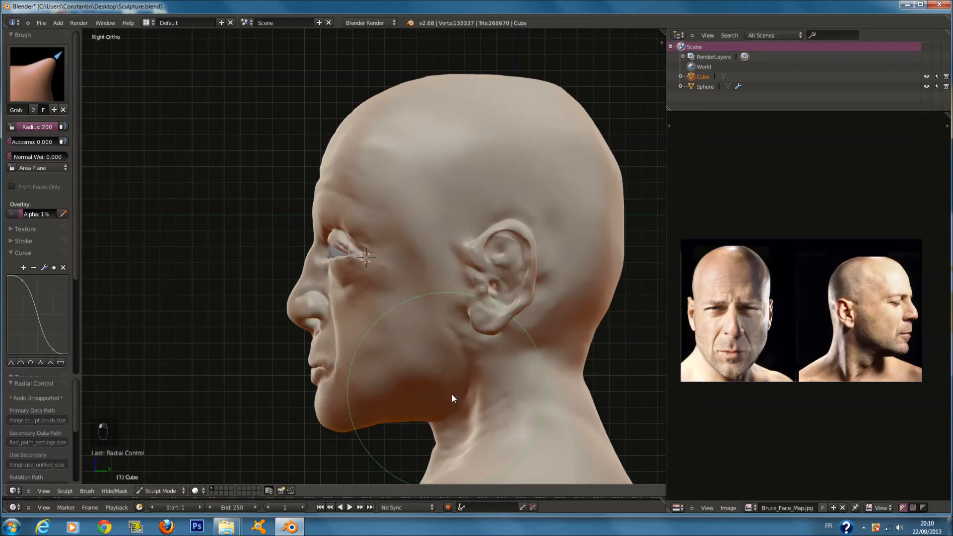
mouse_move(449, 389)
middle_mouse_down()
mouse_move(520, 393)
mouse_move(539, 365)
mouse_move(508, 343)
mouse_move(452, 375)
middle_mouse_up()
left_click(50, 88)
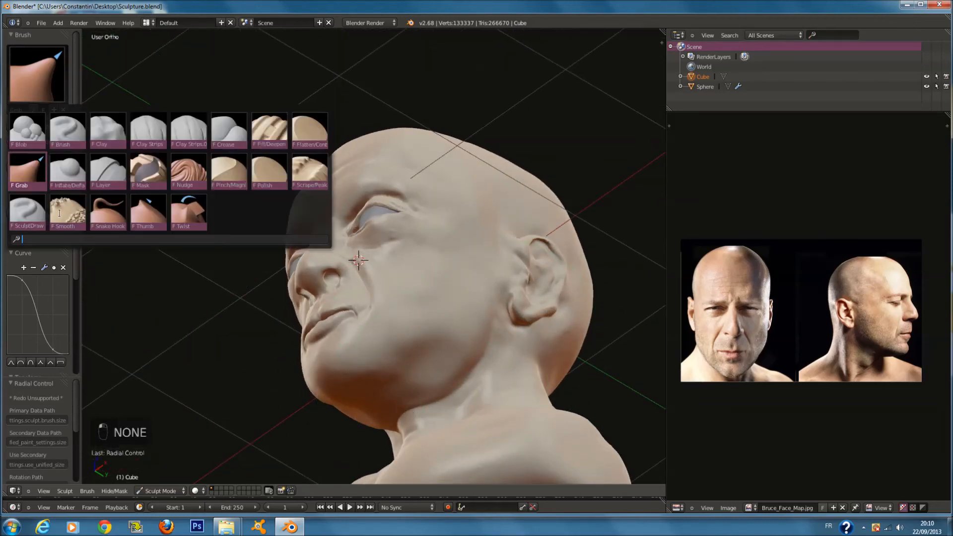
left_click(94, 223)
scroll(445, 421, "up", 2)
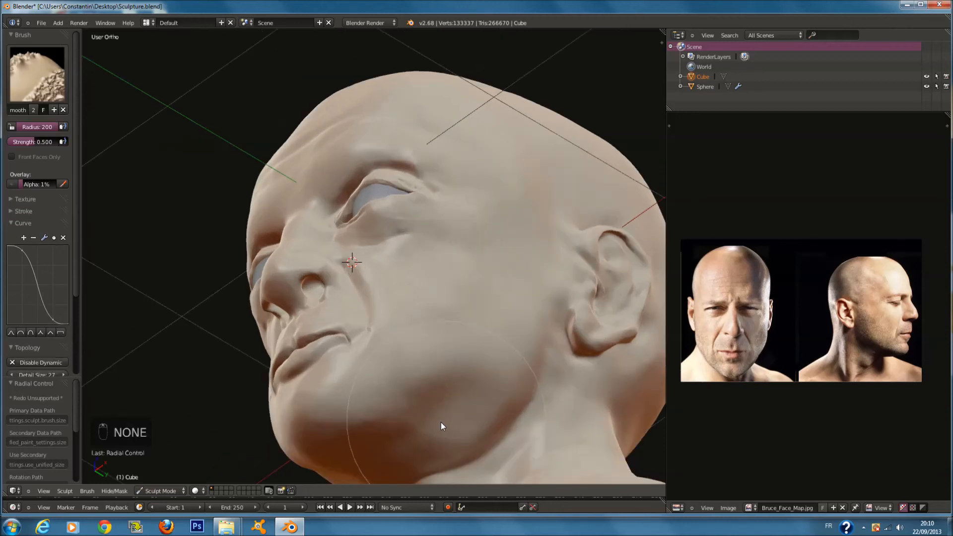
key("f")
left_click(437, 433)
scroll(433, 436, "down", 1)
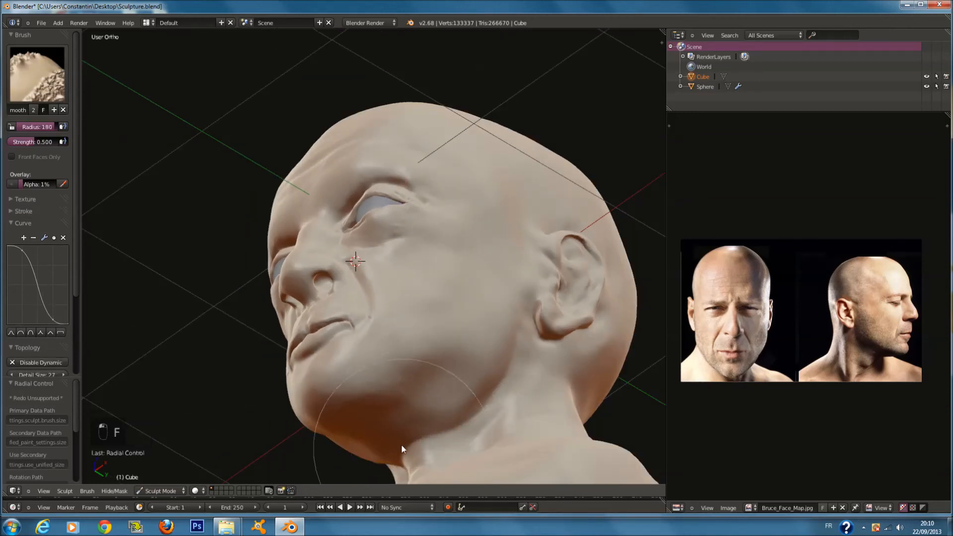
- Show the head from the front and save over the existing Sculpture.blend file
middle_click_drag(422, 430, 391, 303)
scroll(395, 302, "up", 2)
key("KP_1")
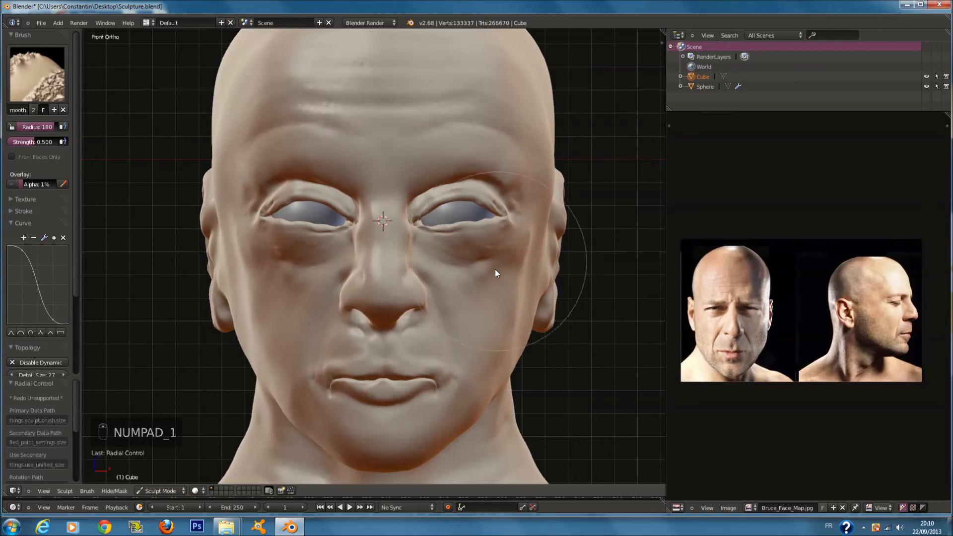
key("ctrl+s")
left_click(495, 269)
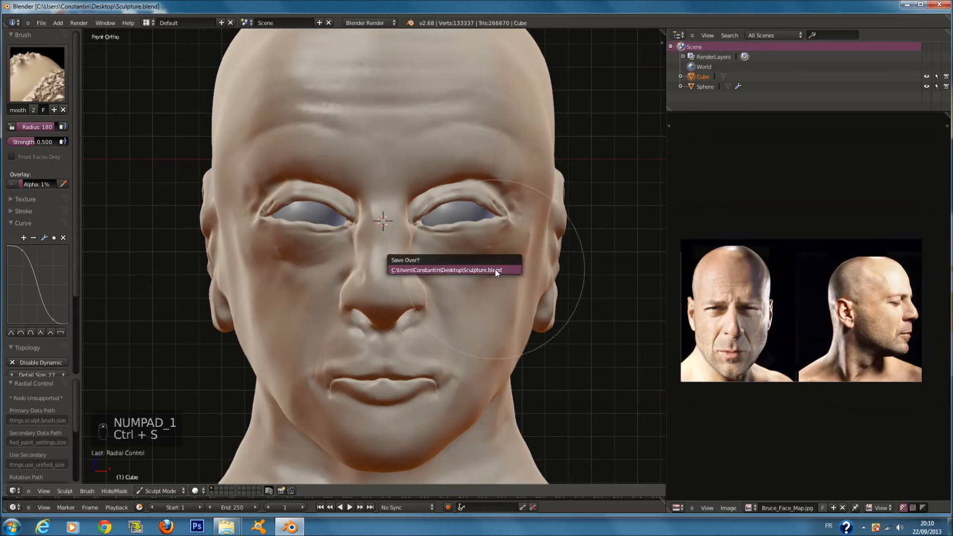
- Switch to the Grab brush with radius 200 and pull the corner of the mouth slightly outward
scroll(456, 172, "down", 1)
scroll(455, 175, "down", 6, "shift")
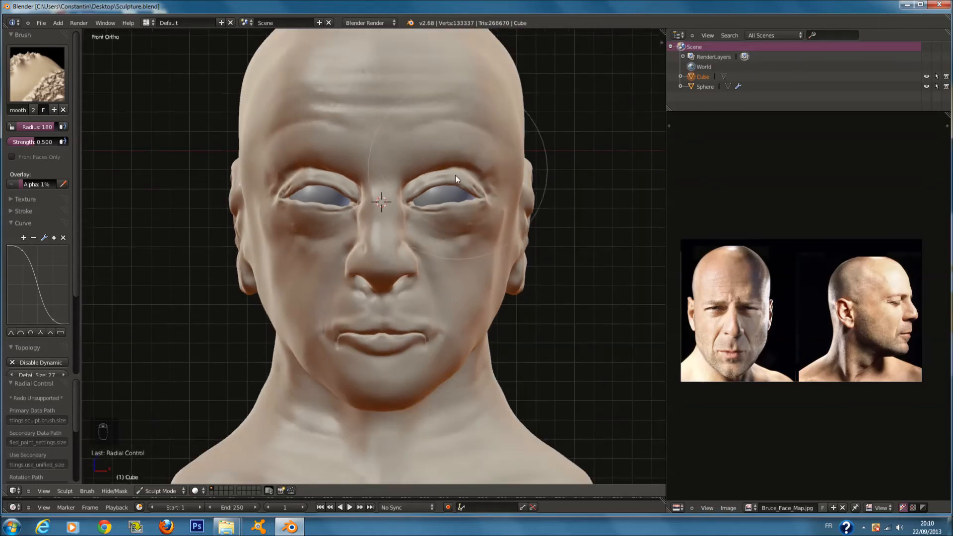
scroll(440, 257, "up", 6)
middle_click_drag(445, 281, 366, 232, "shift")
left_click_drag(458, 320, 461, 314)
left_click(37, 74)
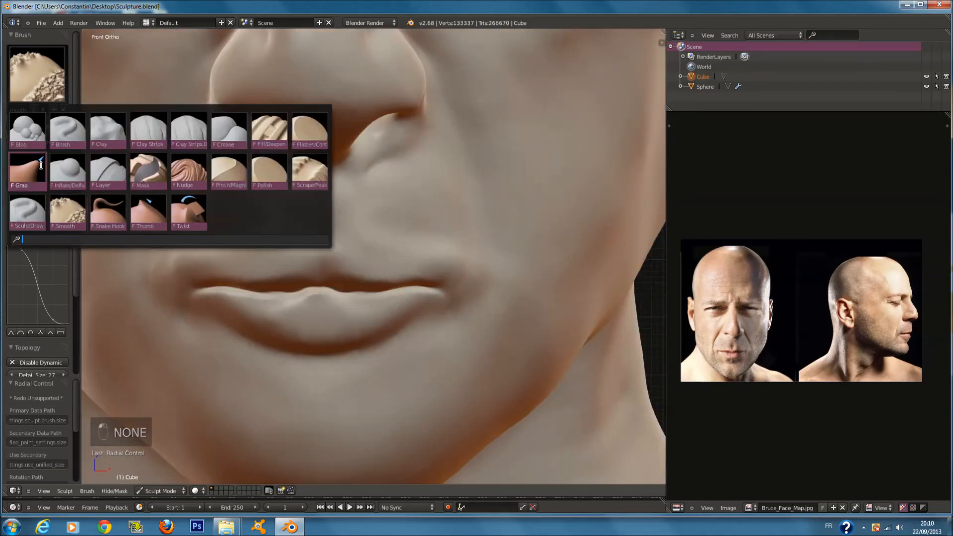
left_click(313, 132)
key("f")
left_click(397, 275)
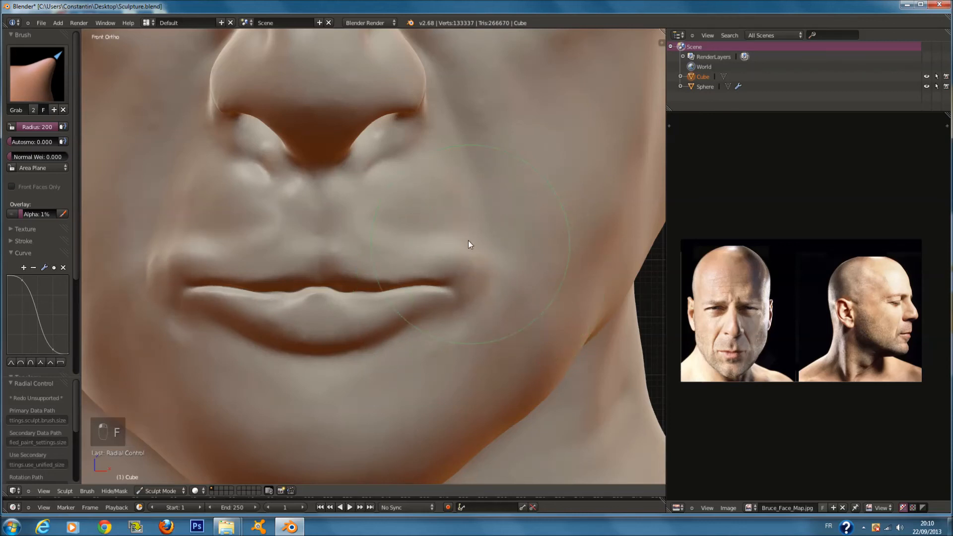
middle_click_drag(323, 207, 243, 243)
left_click_drag(234, 261, 232, 262)
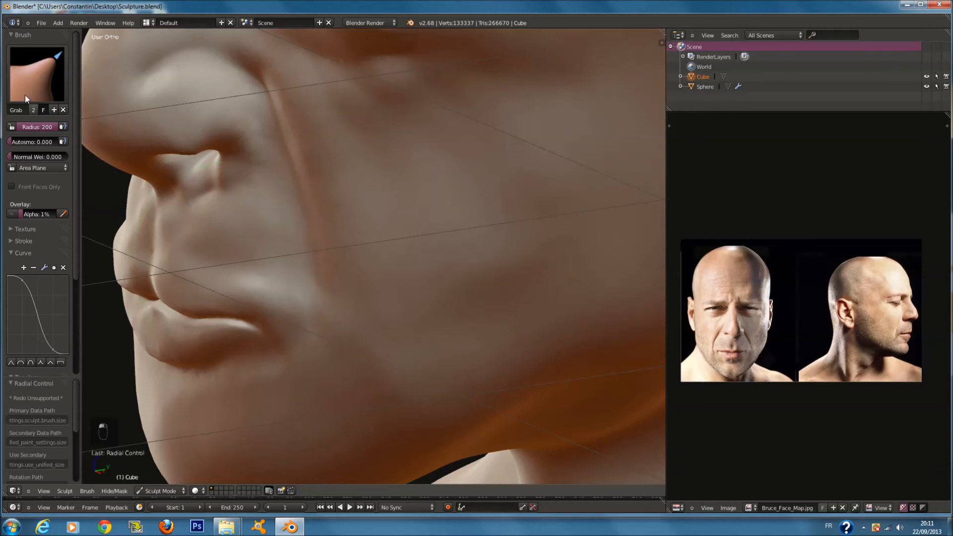
- Switch to the Smooth brush with radius 168 and soften the skin between the nose and the upper lip
left_click(25, 95)
left_click(66, 212)
key("f")
left_click(208, 261)
middle_click_drag(233, 260, 270, 243)
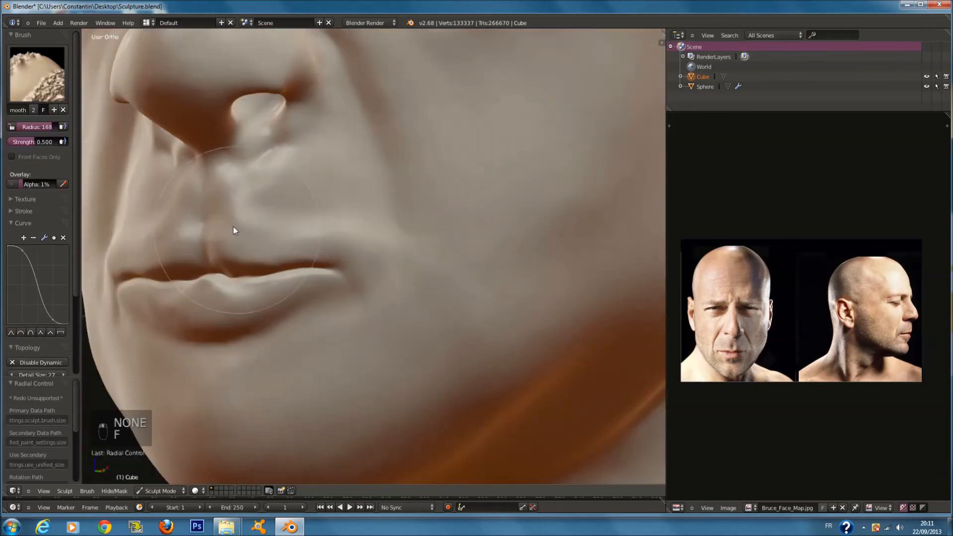
mouse_move(226, 217)
left_mouse_down()
mouse_move(231, 228)
mouse_move(339, 222)
left_mouse_up()
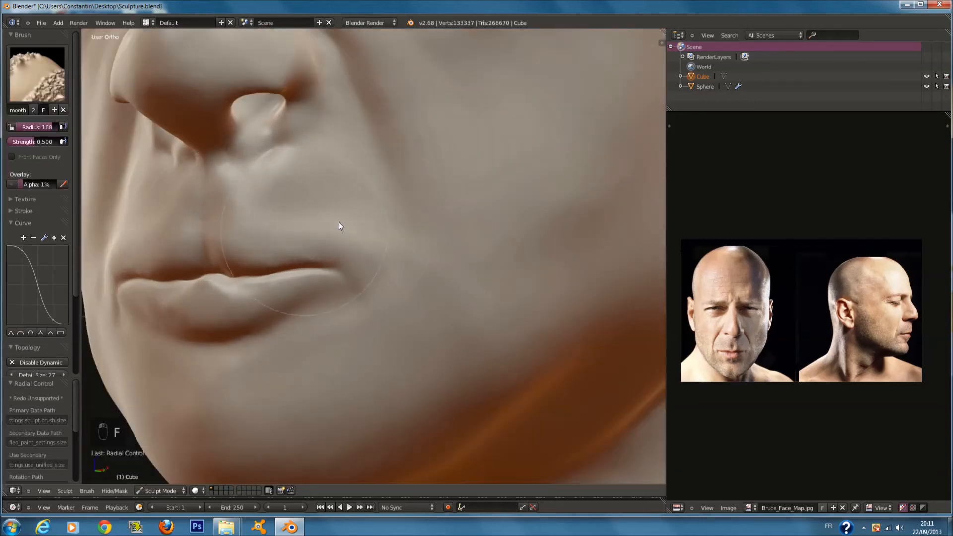
- Build up volume along the lower lip with the Clay Strips brush
left_click(30, 92)
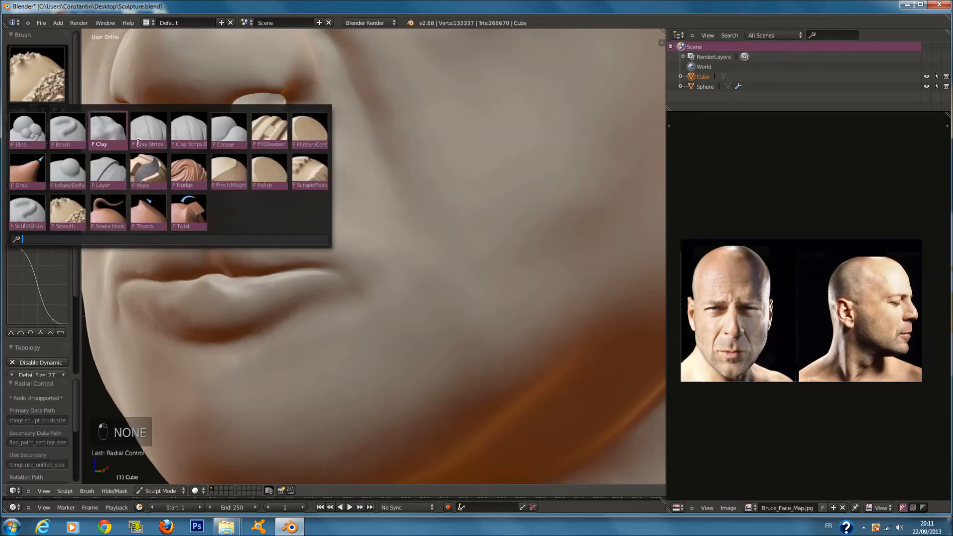
left_click(263, 171)
middle_click_drag(306, 198, 353, 149, "shift")
scroll(264, 241, "up", 6)
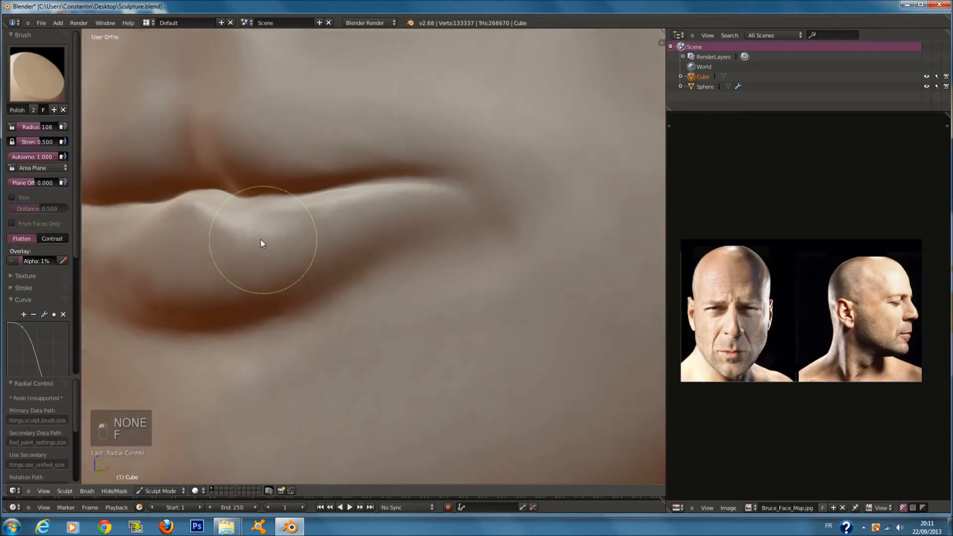
left_click(58, 81)
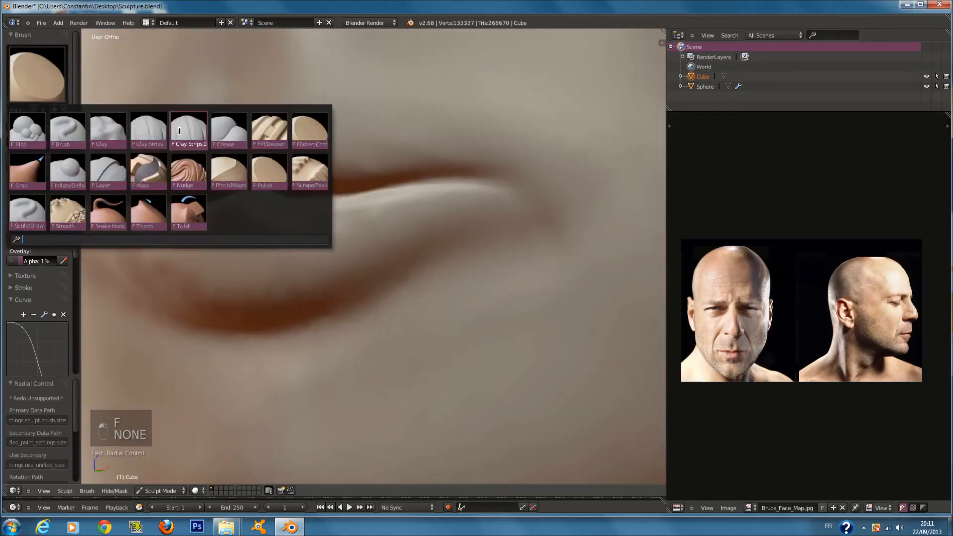
left_click(148, 130)
mouse_move(233, 249)
left_mouse_down()
mouse_move(309, 243)
mouse_move(425, 211)
left_mouse_up()
key("f")
left_click(244, 251)
- Add clay along the upper lip and the skin just above it with the Clay Strips brush
key("f")
left_click(299, 156)
middle_click_drag(298, 157, 303, 180)
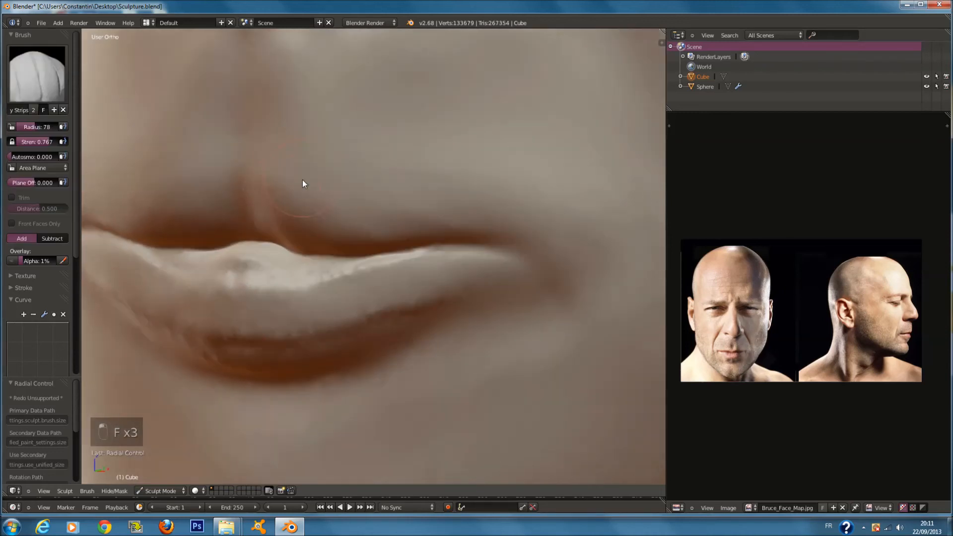
left_click_drag(252, 209, 499, 217)
key("f")
left_click(291, 172)
left_click_drag(281, 142, 354, 166)
- Smooth the clay strokes above the upper lip and set the Smooth brush radius to 145
left_click(50, 86)
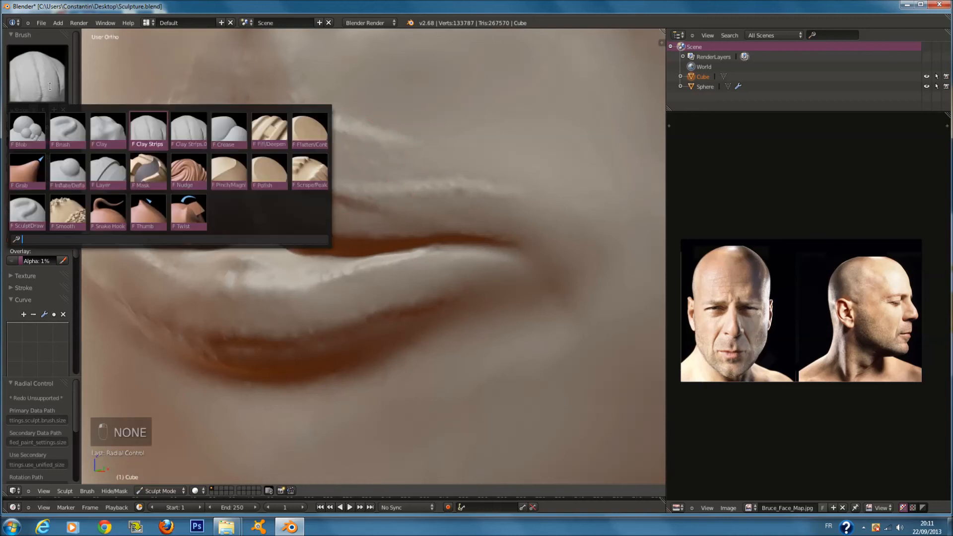
left_click(67, 213)
mouse_move(270, 208)
left_mouse_down()
mouse_move(464, 201)
mouse_move(244, 53)
mouse_move(201, 141)
mouse_move(506, 171)
left_mouse_up()
scroll(528, 205, "down", 5)
middle_click_drag(484, 198, 461, 184)
scroll(377, 208, "up", 2)
scroll(382, 215, "up", 2)
key("f")
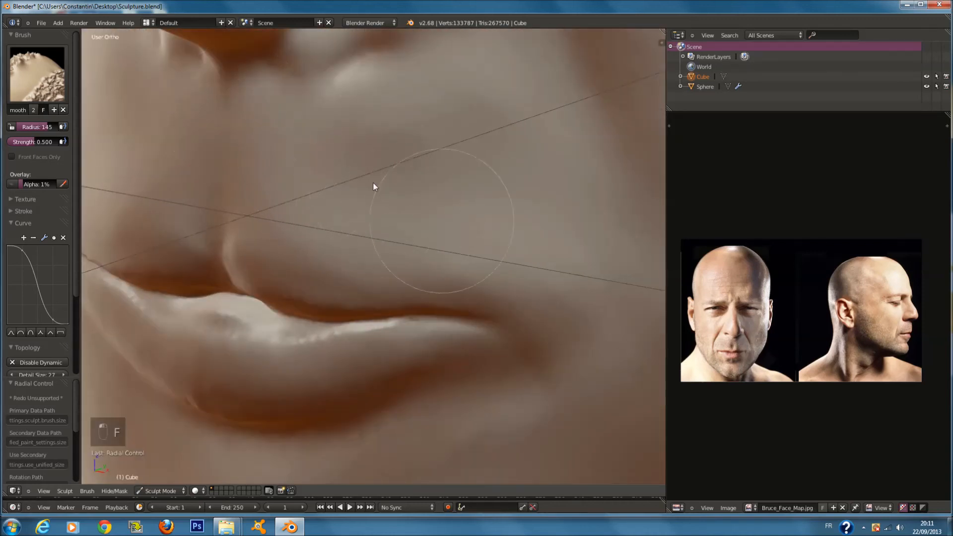
- Switch to the duplicate Clay Strips brush with radius 68 and add vertical ridges between the nose and the upper lip
mouse_move(492, 199)
middle_mouse_down()
mouse_move(362, 202)
mouse_move(396, 198)
mouse_move(424, 217)
mouse_move(341, 212)
mouse_move(468, 213)
mouse_move(507, 199)
mouse_move(600, 221)
mouse_move(649, 213)
mouse_move(529, 221)
mouse_move(582, 177)
mouse_move(452, 252)
mouse_move(443, 199)
mouse_move(416, 212)
mouse_move(447, 229)
middle_mouse_up()
scroll(362, 202, "down", 5)
scroll(452, 252, "up", 6)
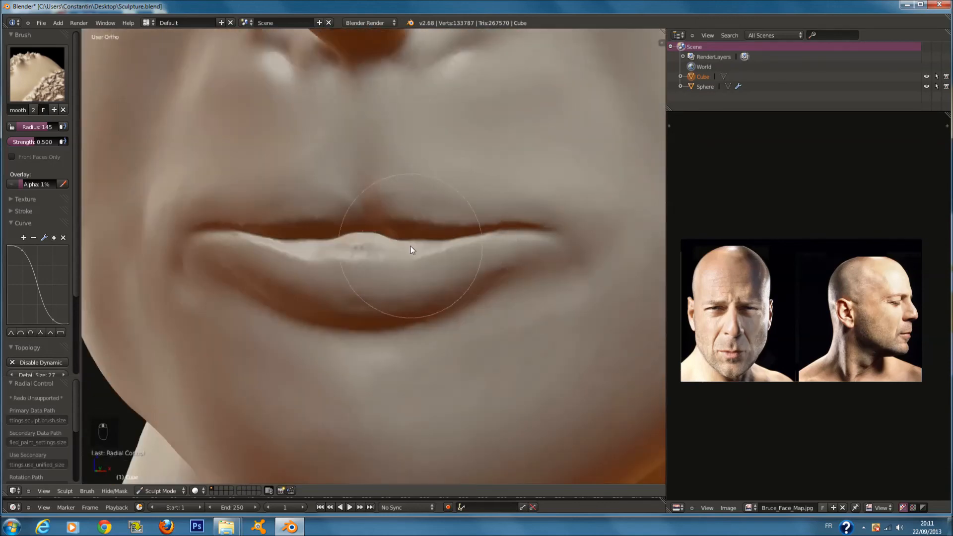
left_click(37, 74)
left_click(185, 129)
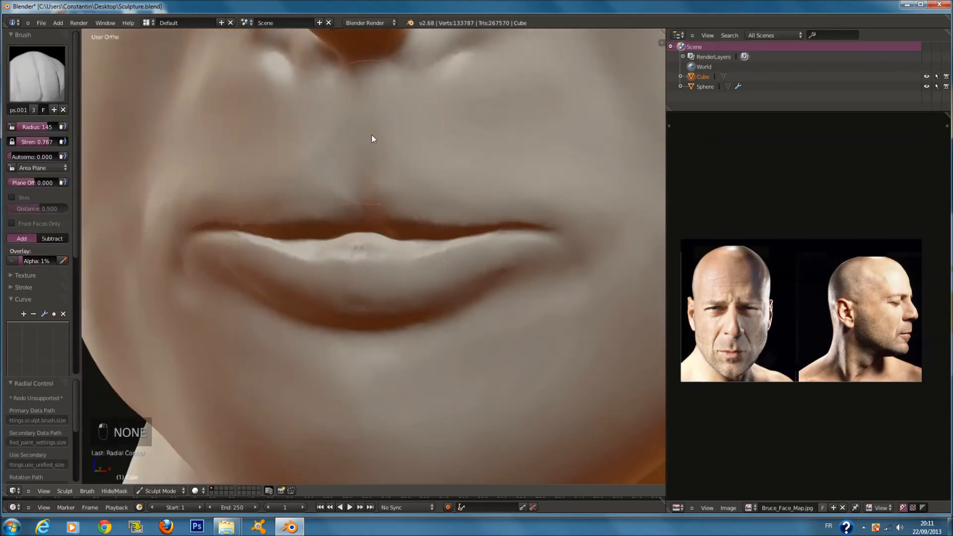
middle_click_drag(378, 130, 398, 162)
key("f")
left_click(385, 162)
key("f")
left_click(419, 137)
mouse_move(424, 127)
left_mouse_down()
mouse_move(431, 195)
mouse_move(418, 120)
mouse_move(395, 120)
mouse_move(417, 189)
mouse_move(443, 194)
mouse_move(470, 217)
mouse_move(450, 223)
left_mouse_up()
middle_click_drag(451, 223, 407, 196)
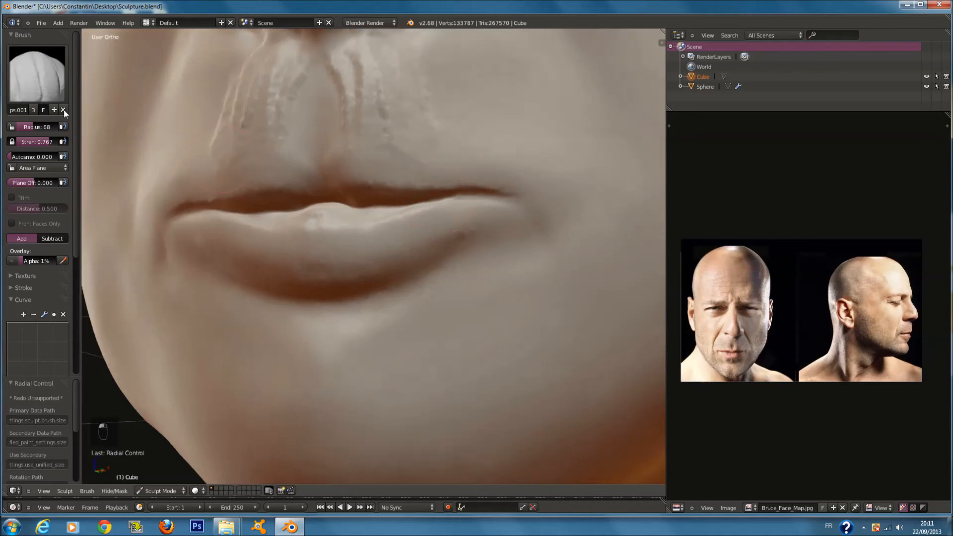
- Switch to the Crease brush and carve the line between the lips and the corner of the mouth
left_click(43, 80)
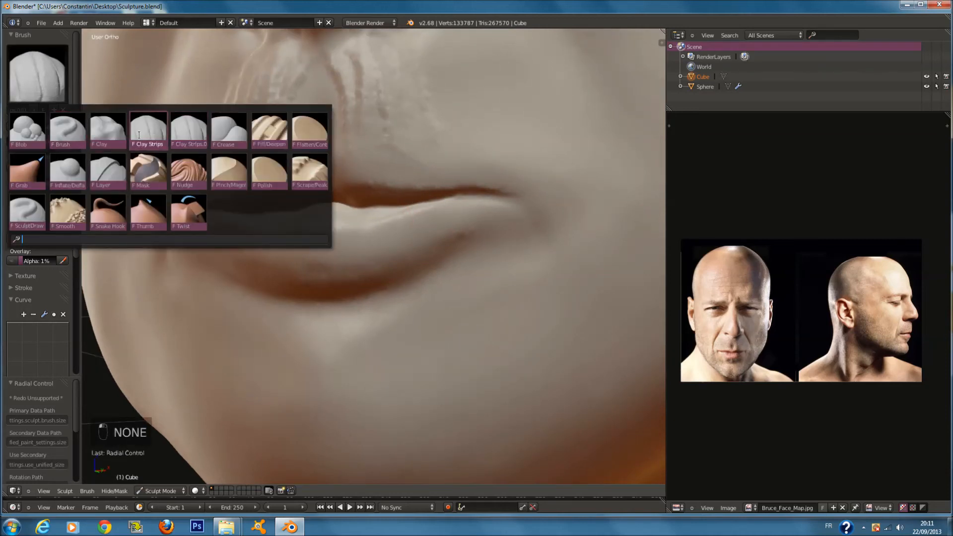
left_click(228, 130)
scroll(267, 162, "up", 4)
mouse_move(355, 201)
left_mouse_down()
mouse_move(517, 180)
mouse_move(600, 213)
mouse_move(588, 229)
mouse_move(590, 261)
left_mouse_up()
key("f")
left_click(560, 198)
scroll(579, 207, "down", 2)
key("f")
left_click(577, 213)
mouse_move(536, 223)
left_mouse_down()
mouse_move(517, 249)
mouse_move(491, 239)
left_mouse_up()
- Crease the skin beneath the lower lip and across the lower lip's upper surface at radius 35
middle_click_drag(447, 237, 427, 228)
mouse_move(275, 283)
left_mouse_down()
mouse_move(373, 279)
mouse_move(404, 248)
left_mouse_up()
scroll(354, 223, "up", 2)
middle_click_drag(353, 223, 346, 235)
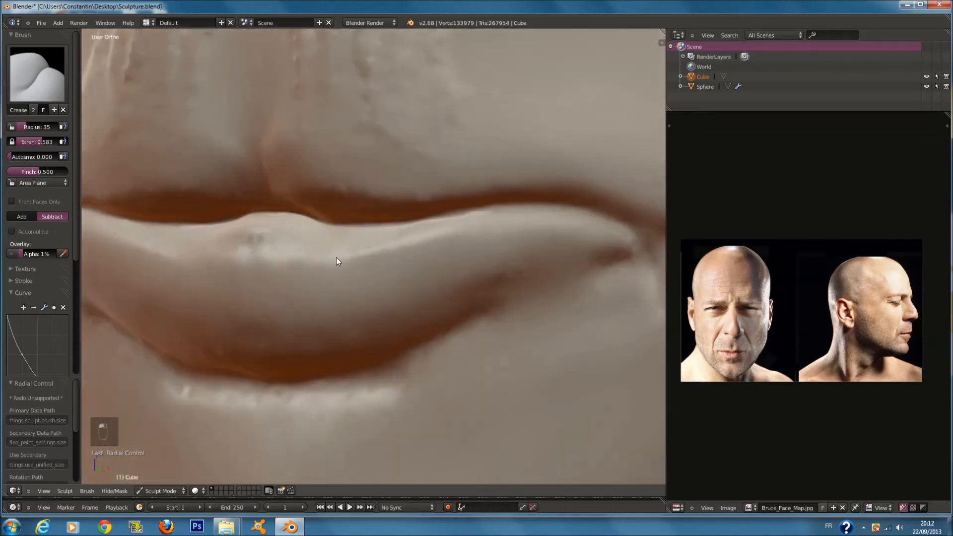
mouse_move(336, 261)
left_mouse_down()
mouse_move(294, 260)
mouse_move(382, 262)
left_mouse_up()
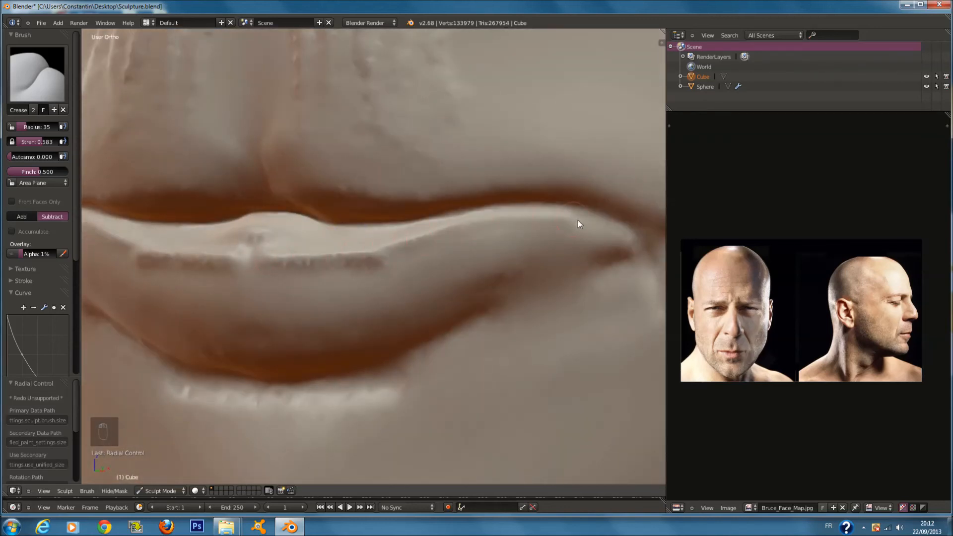
- Crease the upper lip's edge out to the mouth corner and the groove above the lip's centre
mouse_move(321, 200)
left_mouse_down()
mouse_move(326, 187)
mouse_move(427, 204)
mouse_move(612, 202)
left_mouse_up()
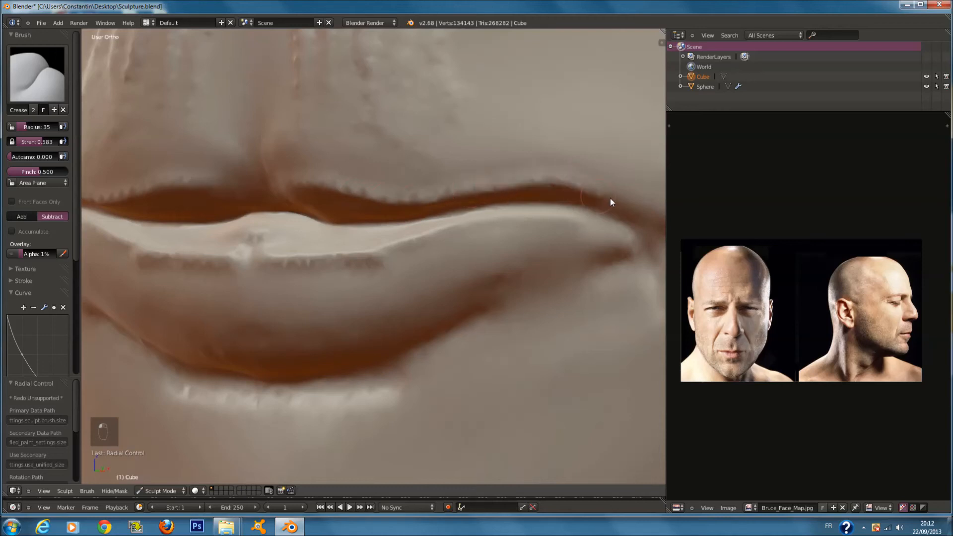
left_click_drag(529, 207, 597, 214)
scroll(273, 187, "down", 1)
left_click_drag(281, 192, 277, 124)
scroll(297, 168, "down", 3)
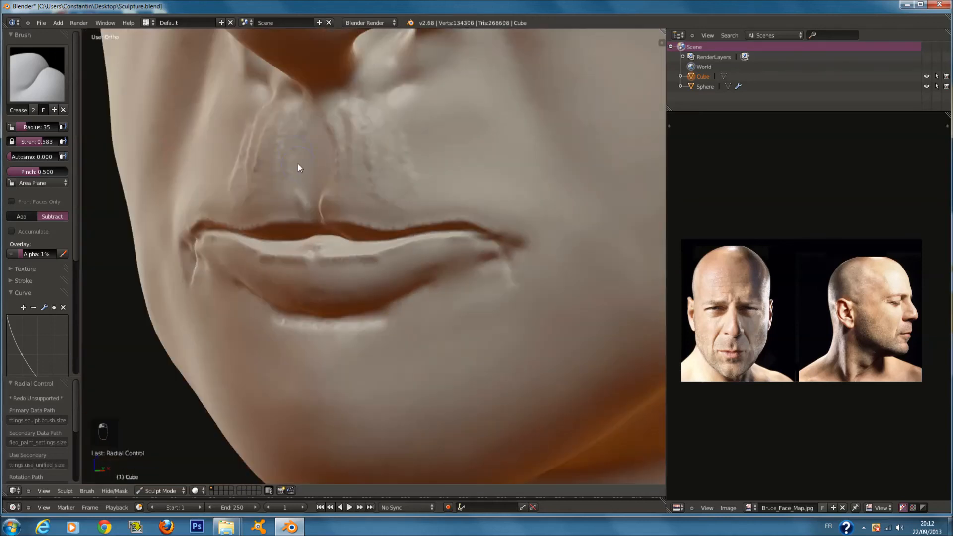
- Switch to the Smooth brush with radius 136 and soften the creases along the lips
middle_click_drag(298, 168, 351, 180)
left_click(16, 96)
left_click(58, 214)
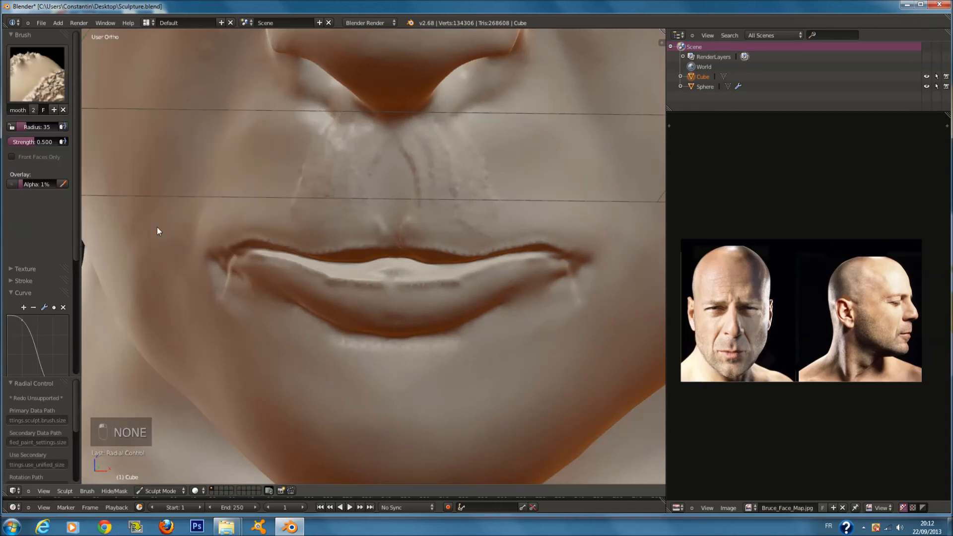
scroll(325, 251, "up", 2)
key("f")
key("f")
mouse_move(329, 257)
left_mouse_down()
mouse_move(362, 219)
mouse_move(510, 215)
mouse_move(571, 234)
left_mouse_up()
- Smooth the lower lip, the mouth corner and the clay ridges beneath the nose
middle_click_drag(447, 279, 316, 268)
left_click_drag(315, 265, 396, 234)
mouse_move(538, 180)
left_mouse_down()
mouse_move(326, 135)
mouse_move(335, 135)
left_mouse_up()
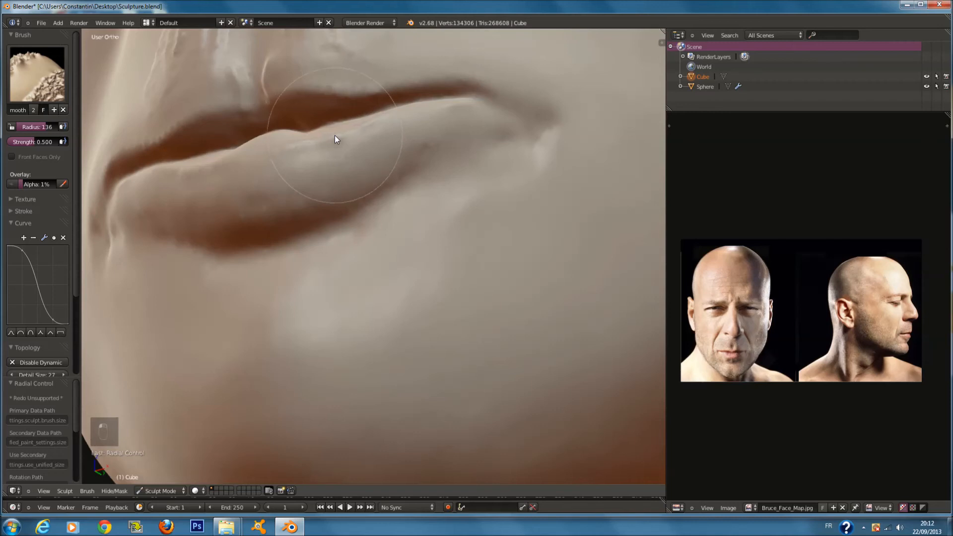
middle_click_drag(327, 107, 317, 90)
mouse_move(245, 135)
left_mouse_down()
mouse_move(198, 130)
mouse_move(355, 113)
mouse_move(371, 154)
mouse_move(363, 94)
left_mouse_up()
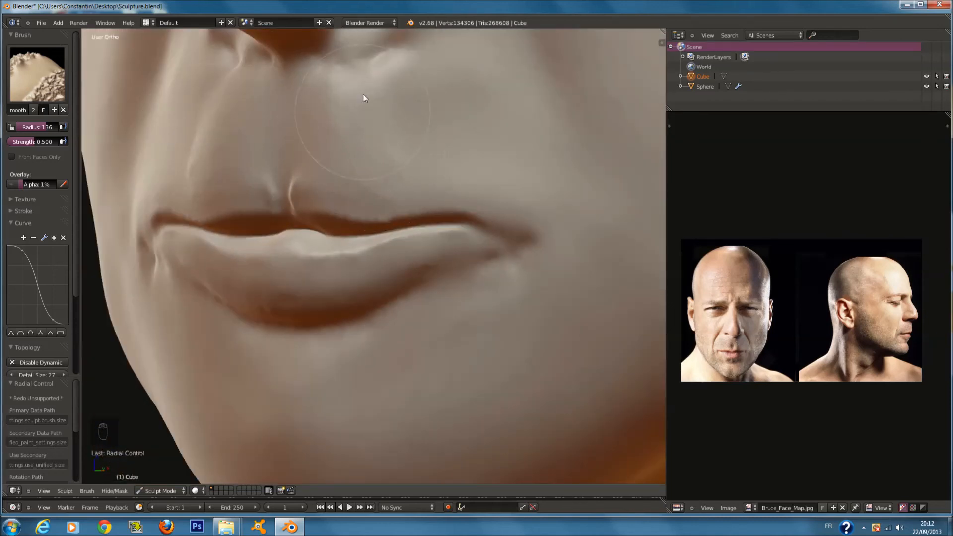
middle_click_drag(445, 155, 447, 159)
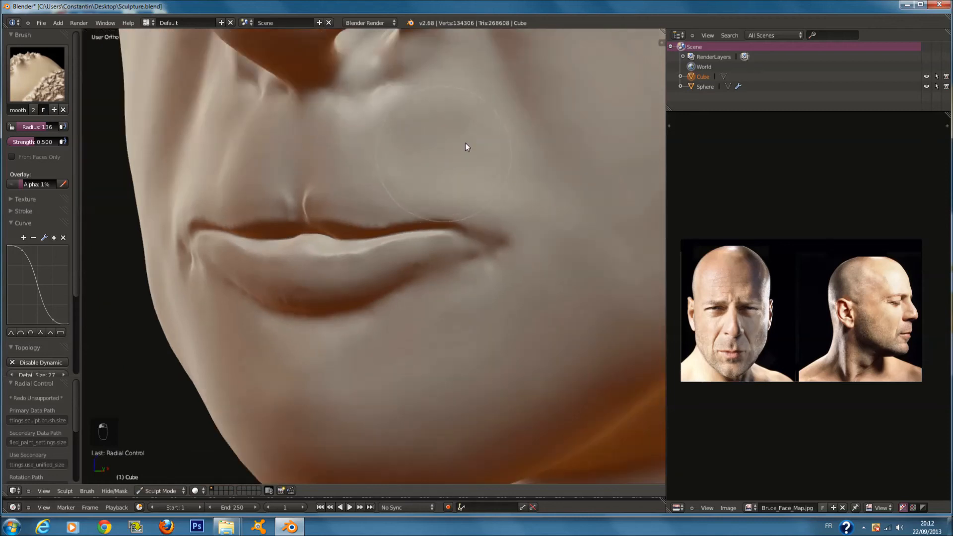
- Add a dab of clay in the groove above the upper lip with the Clay Strips brush at radius 90
left_click(43, 70)
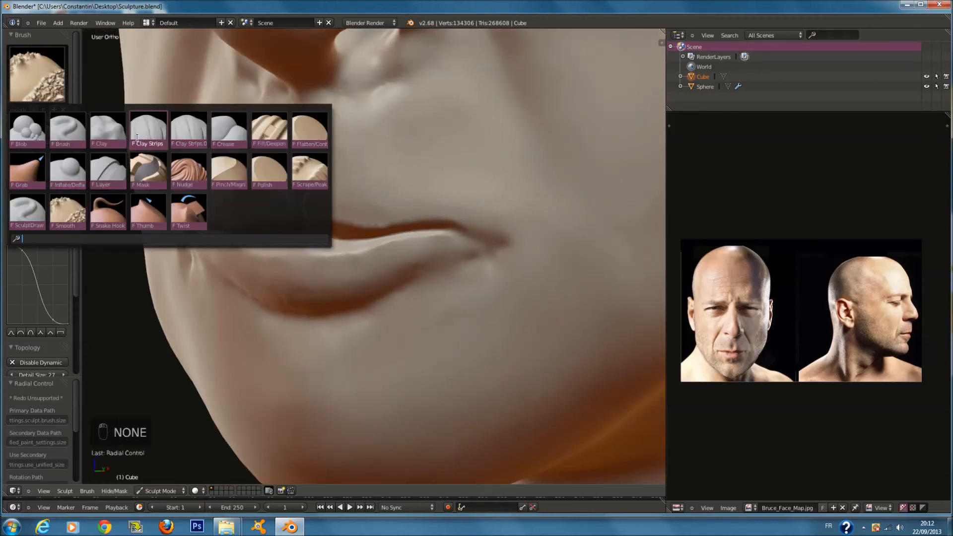
left_click(158, 133)
scroll(270, 136, "up", 3)
scroll(245, 136, "up", 2)
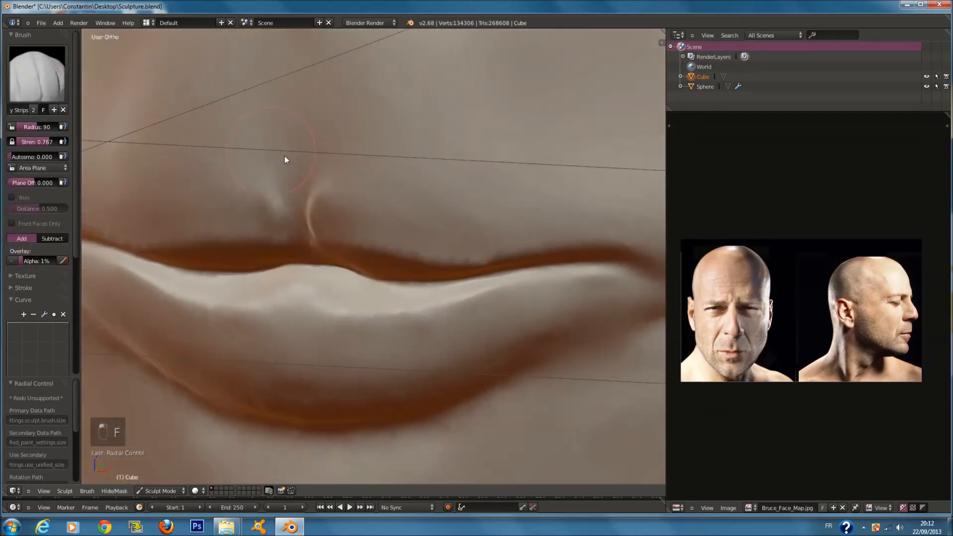
left_click_drag(303, 139, 299, 88)
scroll(333, 109, "down", 6)
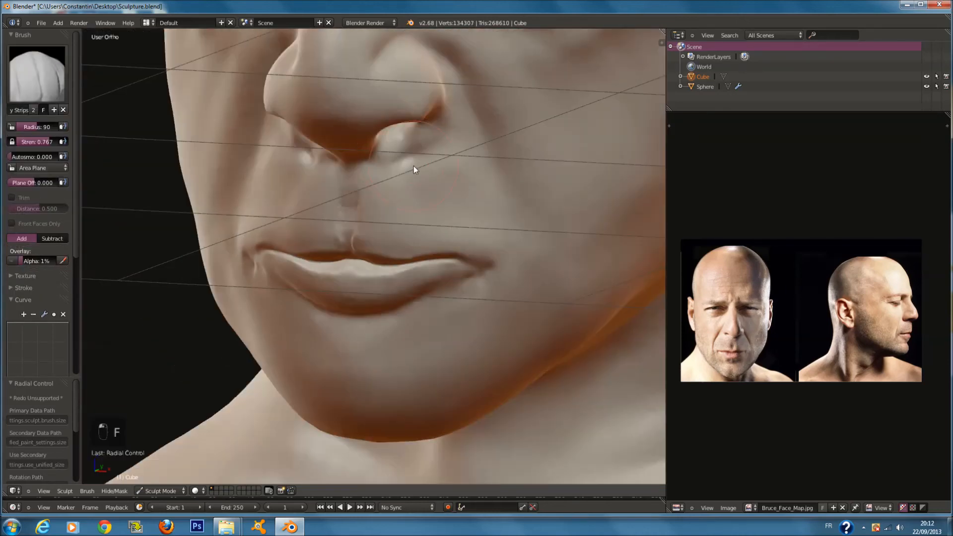
- Blend the added clay above the upper lip with the Smooth brush at radius 90 and check the mouth from several angles
left_click(37, 60)
left_click(36, 209)
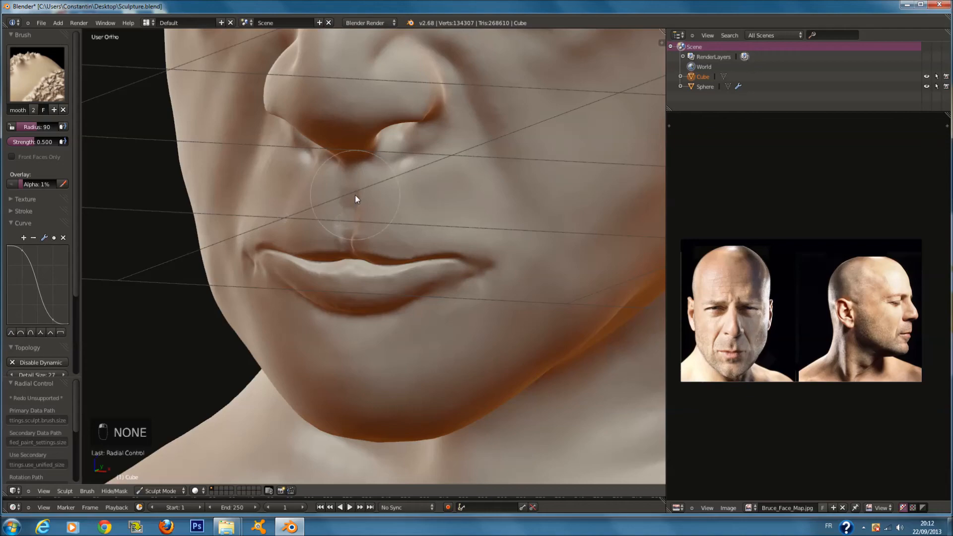
scroll(356, 201, "down", 3)
middle_click_drag(355, 201, 333, 183)
key("z")
key("z")
scroll(379, 216, "up", 3)
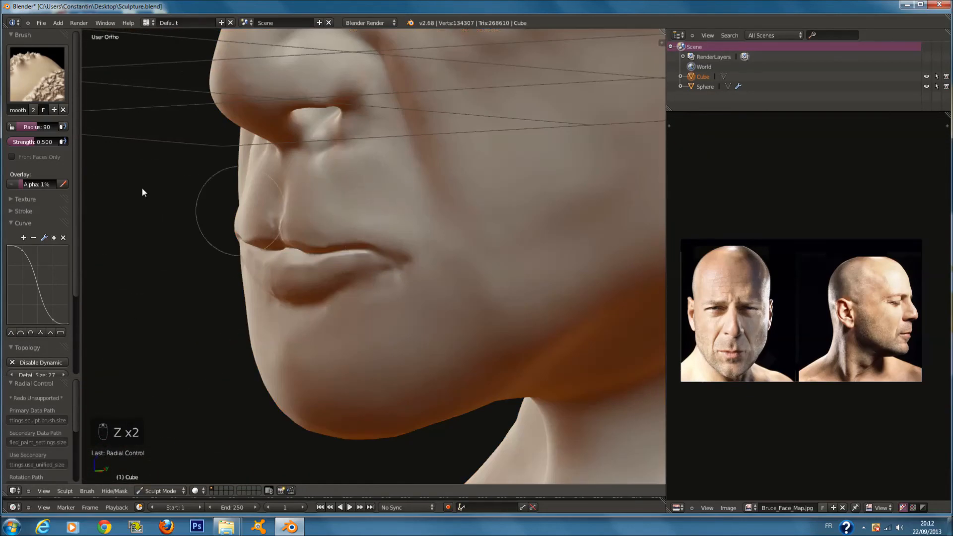
scroll(443, 202, "down", 4)
mouse_move(442, 201)
middle_mouse_down()
mouse_move(366, 186)
mouse_move(474, 213)
mouse_move(530, 189)
mouse_move(529, 204)
mouse_move(557, 208)
mouse_move(577, 232)
mouse_move(565, 238)
middle_mouse_up()
- Switch to the Grab brush, focus on the inner corner of the eye beside the nose and set the radius to 102
left_click(20, 74)
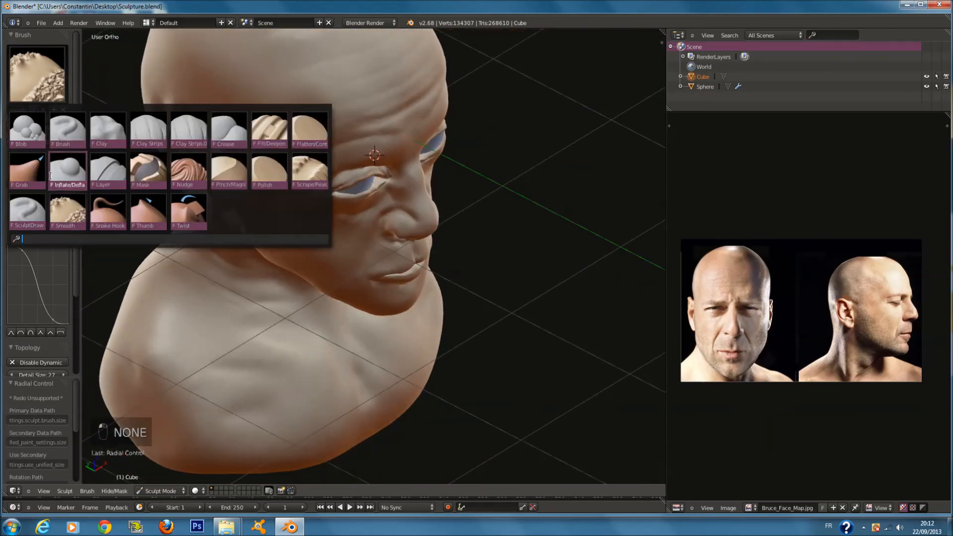
left_click(43, 170)
middle_click_drag(472, 179, 350, 185)
key("f")
left_click(436, 227)
mouse_move(437, 228)
middle_mouse_down()
mouse_move(421, 242)
mouse_move(361, 228)
mouse_move(439, 249)
mouse_move(453, 277)
mouse_move(454, 255)
mouse_move(417, 270)
middle_mouse_up()
scroll(360, 228, "up", 6)
key("f")
left_click(389, 240)
key("f")
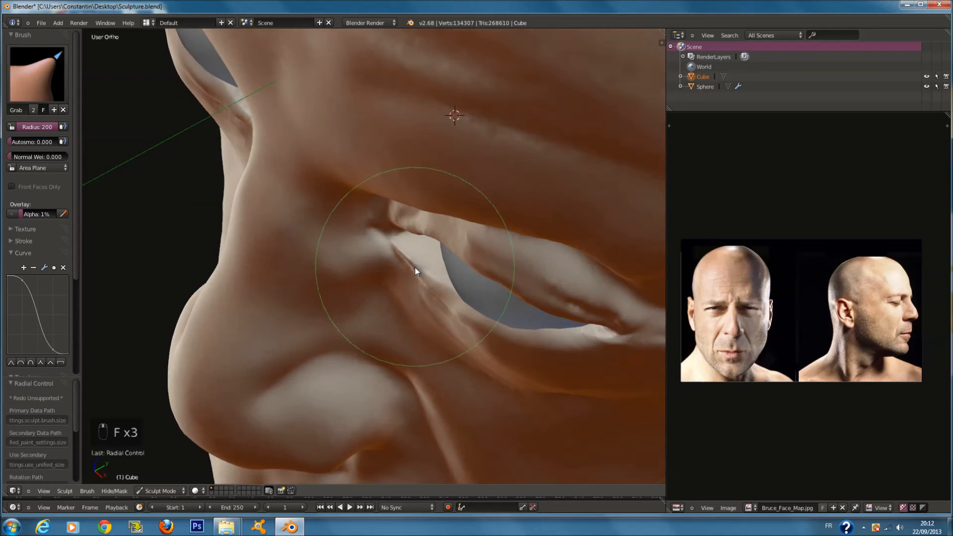
middle_click_drag(436, 211, 444, 161)
key("f")
left_click(395, 160)
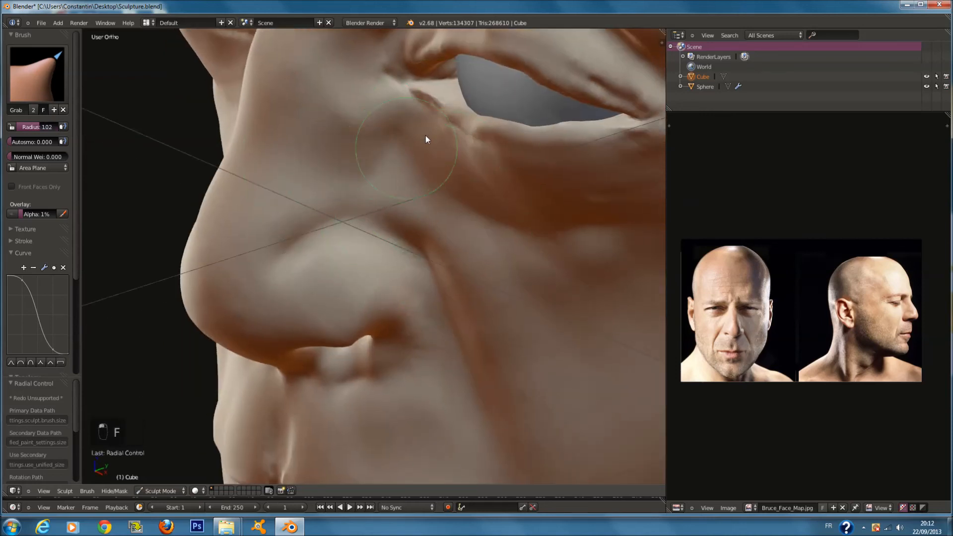
- Nudge the lower eyelid's edge near the inner corner of the eye with short Grab strokes
scroll(446, 110, "up", 6, "shift")
mouse_move(446, 110)
middle_mouse_down("shift")
mouse_move(417, 179)
mouse_move(455, 165)
mouse_move(401, 234)
middle_mouse_up("shift")
scroll(417, 187, "up", 3)
key("f")
left_click(441, 197)
key("f")
left_click(394, 234)
left_click_drag(350, 252, 364, 248)
key("f")
left_click(394, 248)
left_click_drag(375, 281, 389, 276)
left_click_drag(400, 311, 412, 298)
left_click_drag(366, 258, 377, 254)
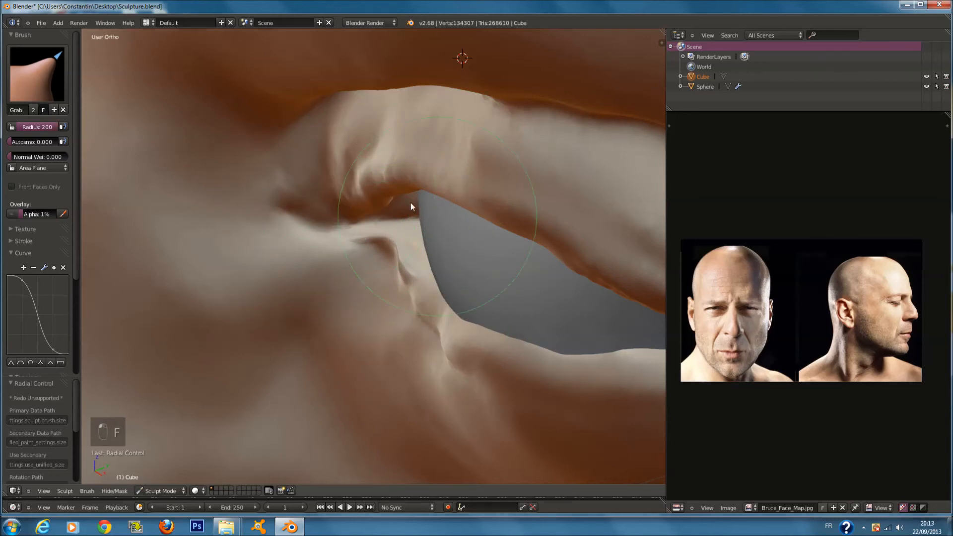
- Smooth the creases below the lower eyelid's inner corner with the Smooth brush, setting its radius to 162
scroll(412, 208, "down", 3)
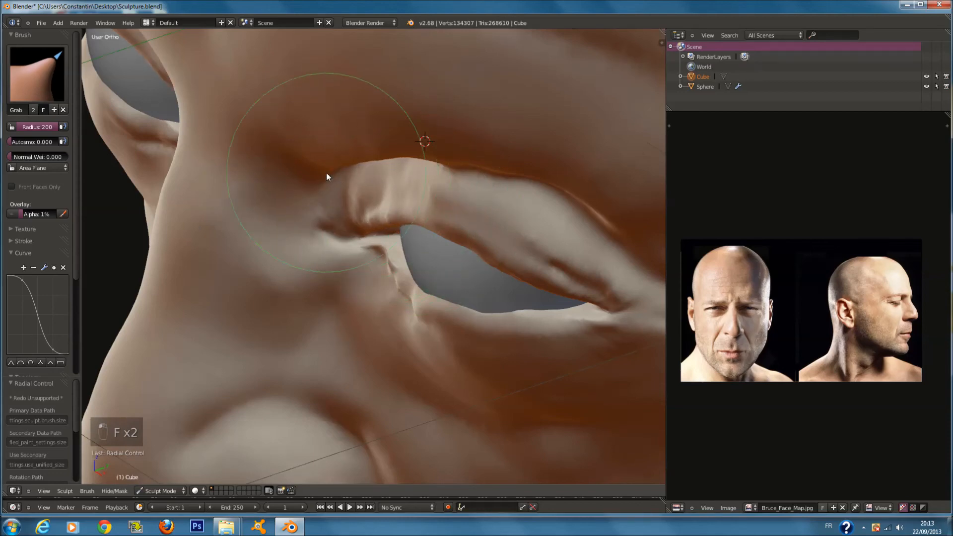
scroll(332, 174, "down", 5)
middle_click_drag(424, 223, 497, 183)
key("f")
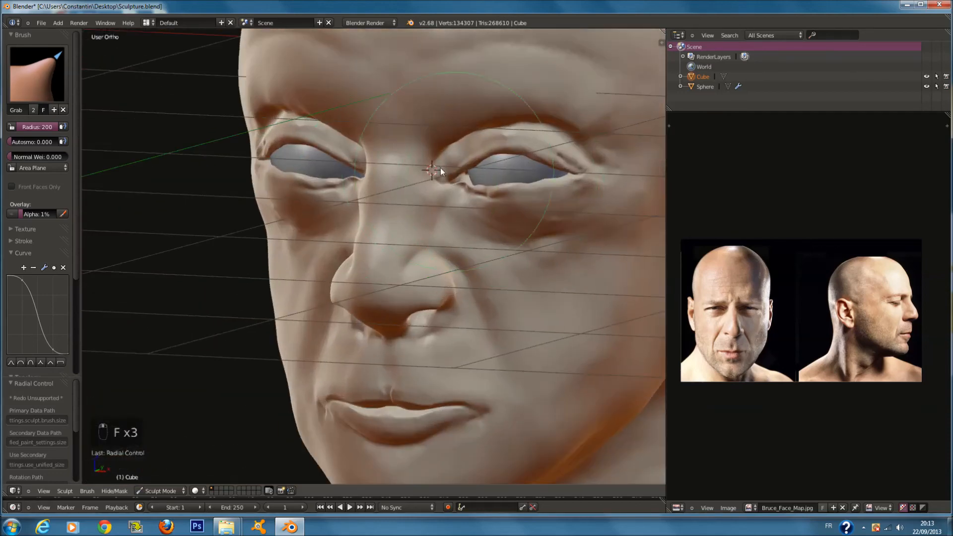
middle_click_drag(451, 163, 470, 155)
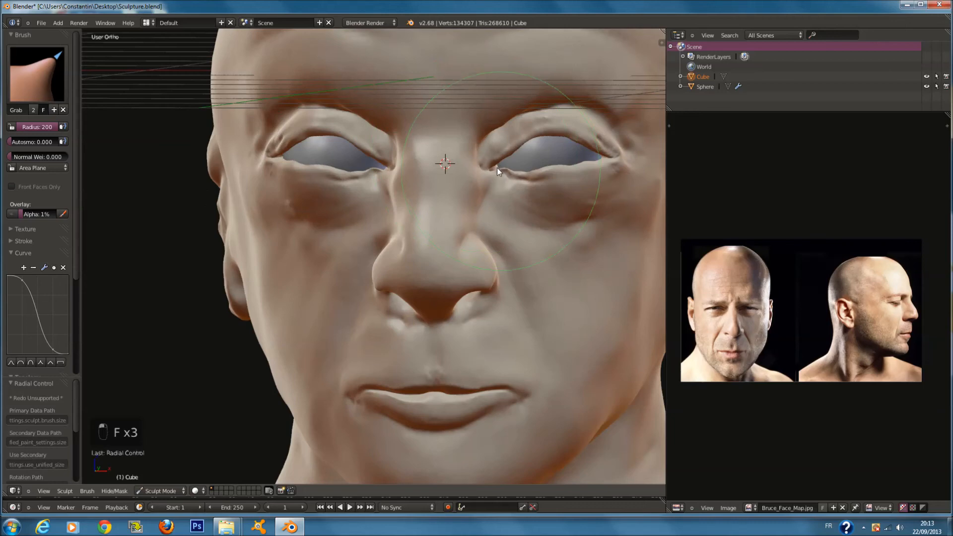
scroll(501, 171, "down", 2)
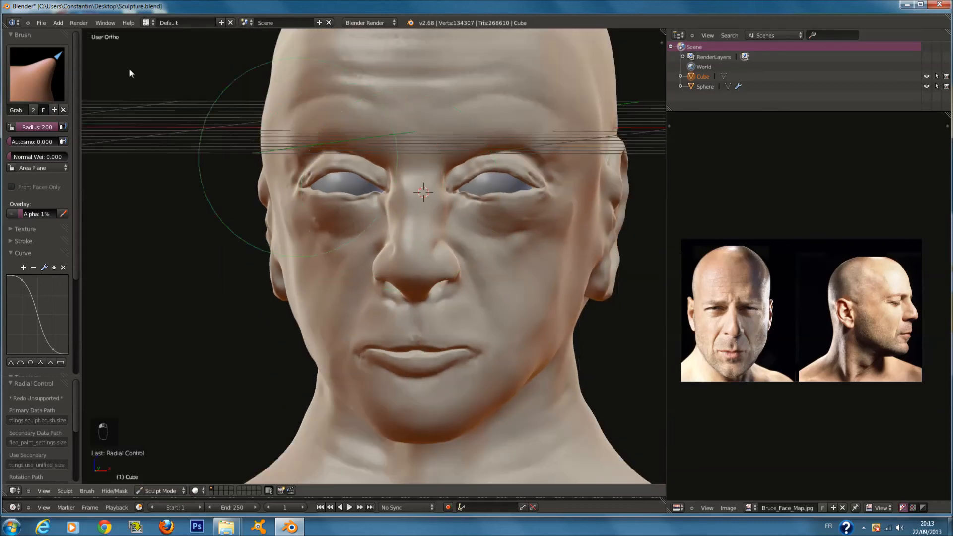
left_click(63, 76)
left_click(67, 211)
mouse_move(410, 168)
middle_mouse_down()
mouse_move(335, 187)
mouse_move(382, 218)
middle_mouse_up()
scroll(345, 214, "up", 3)
scroll(466, 188, "up", 3)
key("f")
left_click(481, 182)
mouse_move(518, 202)
left_mouse_down()
mouse_move(541, 229)
mouse_move(524, 181)
mouse_move(588, 264)
mouse_move(541, 211)
mouse_move(558, 242)
left_mouse_up()
scroll(558, 242, "down", 5)
scroll(452, 258, "up", 2)
key("f")
left_click(456, 258)
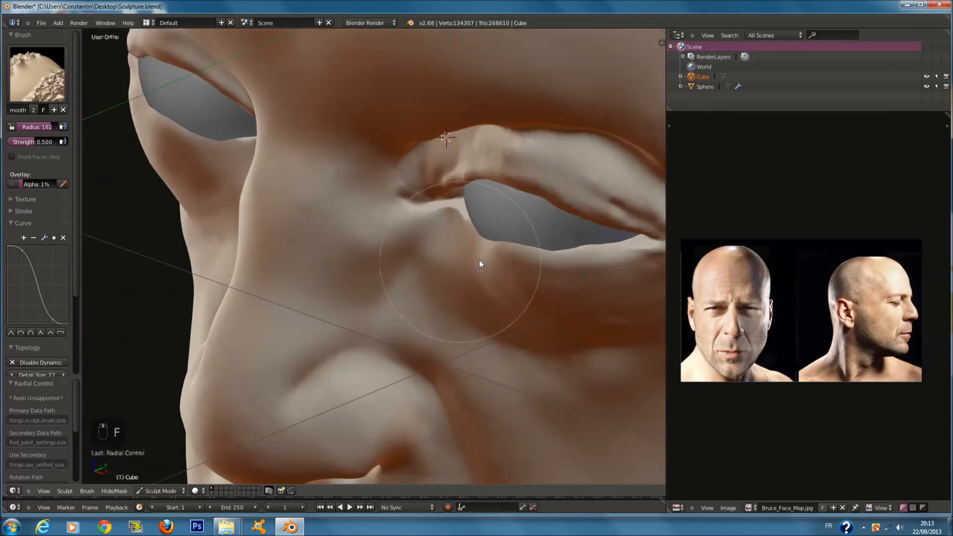
- Soften the wrinkles at the upper eyelid's inner corner with the Smooth brush at radius 162
scroll(491, 262, "down", 5)
mouse_move(516, 252)
middle_mouse_down()
mouse_move(569, 222)
mouse_move(576, 207)
mouse_move(600, 205)
mouse_move(642, 251)
mouse_move(526, 255)
mouse_move(408, 214)
mouse_move(428, 197)
middle_mouse_up()
scroll(409, 215, "up", 4)
scroll(428, 197, "up", 5)
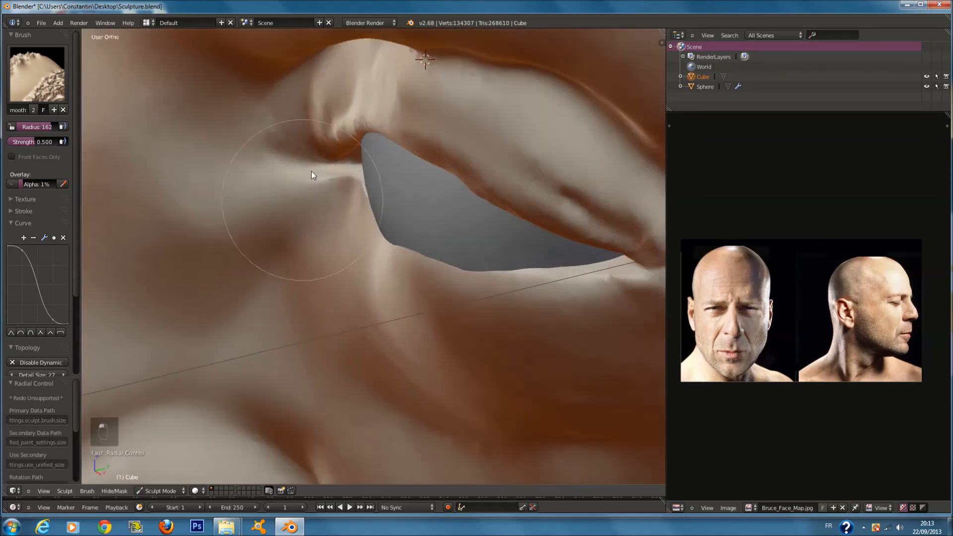
mouse_move(321, 197)
middle_mouse_down()
mouse_move(381, 162)
mouse_move(423, 193)
middle_mouse_up()
scroll(380, 162, "down", 2)
scroll(443, 194, "down", 2)
scroll(444, 195, "up", 14, "ctrl")
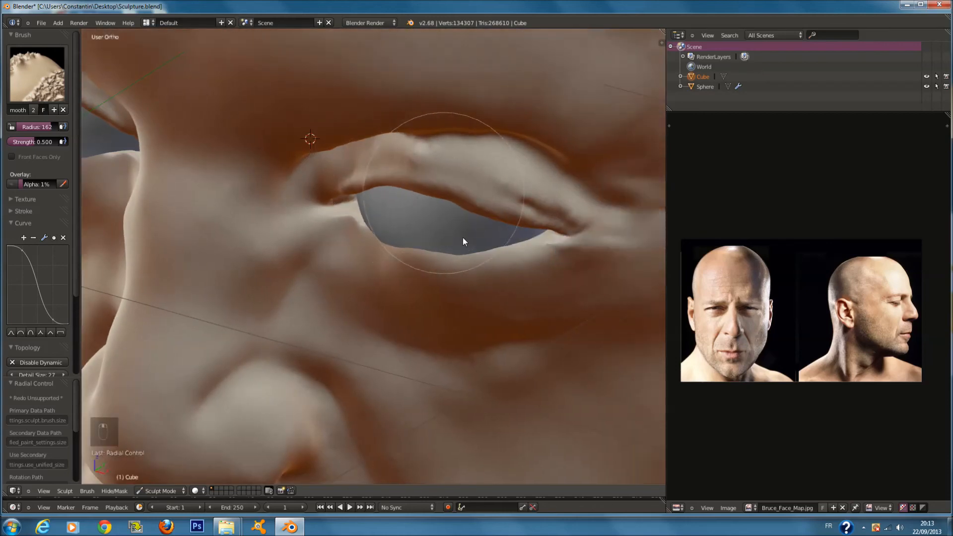
scroll(468, 274, "up", 4)
- Switch to the Clay Strips.001 brush and set its radius to 43 for the eyelid rims
left_click(38, 75)
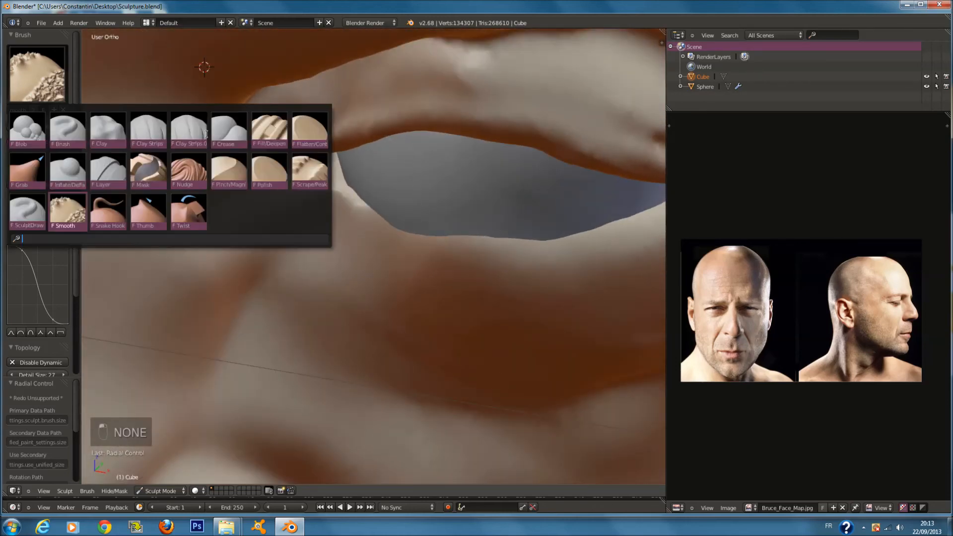
left_click(220, 134)
scroll(375, 166, "up", 3)
key("f")
left_click(318, 168)
scroll(318, 170, "down", 1)
key("f")
left_click(284, 178)
key("f")
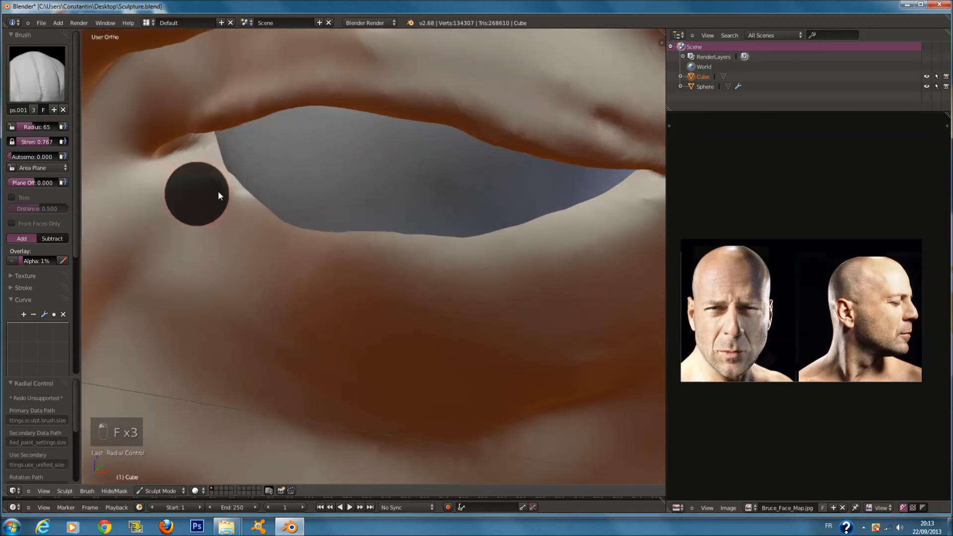
left_click(217, 192)
- Save the sculpture over the existing Sculpture.blend file
scroll(238, 200, "down", 1)
scroll(242, 205, "down", 1)
key("ctrl+s")
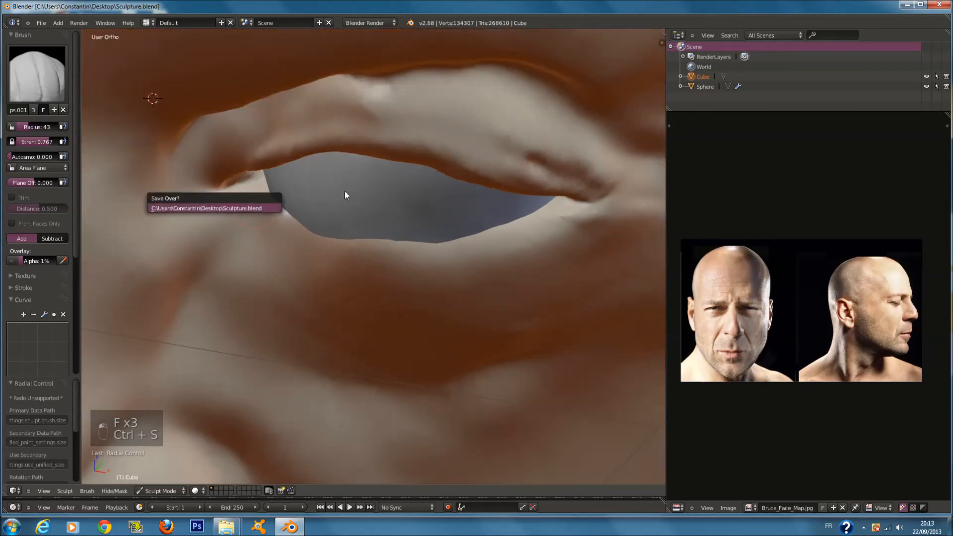
- Build up clay along the lower eyelid rim, the inner eye corner and the upper eyelid's edge
scroll(290, 178, "up", 2)
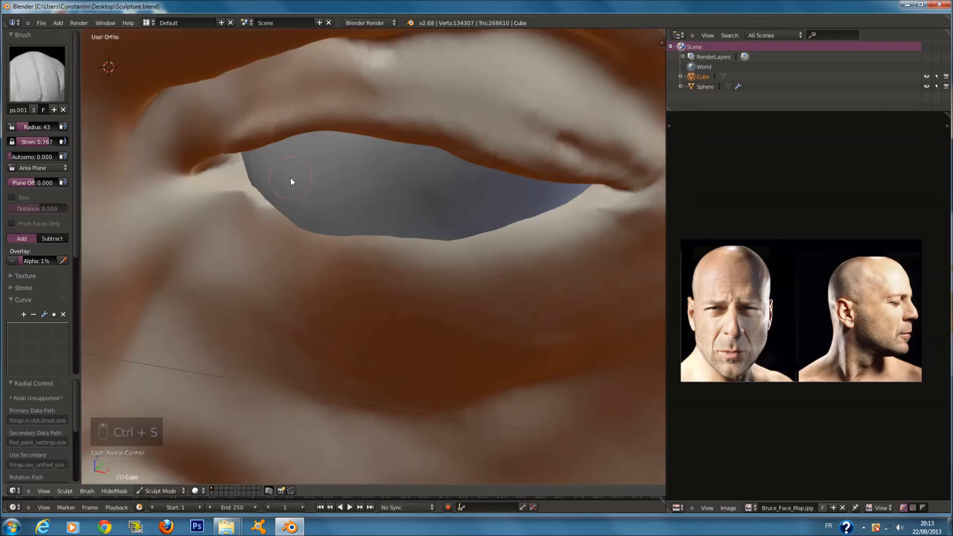
mouse_move(251, 213)
left_mouse_down()
mouse_move(231, 200)
mouse_move(286, 207)
mouse_move(288, 232)
mouse_move(229, 187)
mouse_move(457, 253)
mouse_move(610, 200)
left_mouse_up()
mouse_move(232, 181)
left_mouse_down()
mouse_move(218, 186)
mouse_move(210, 174)
mouse_move(219, 177)
left_mouse_up()
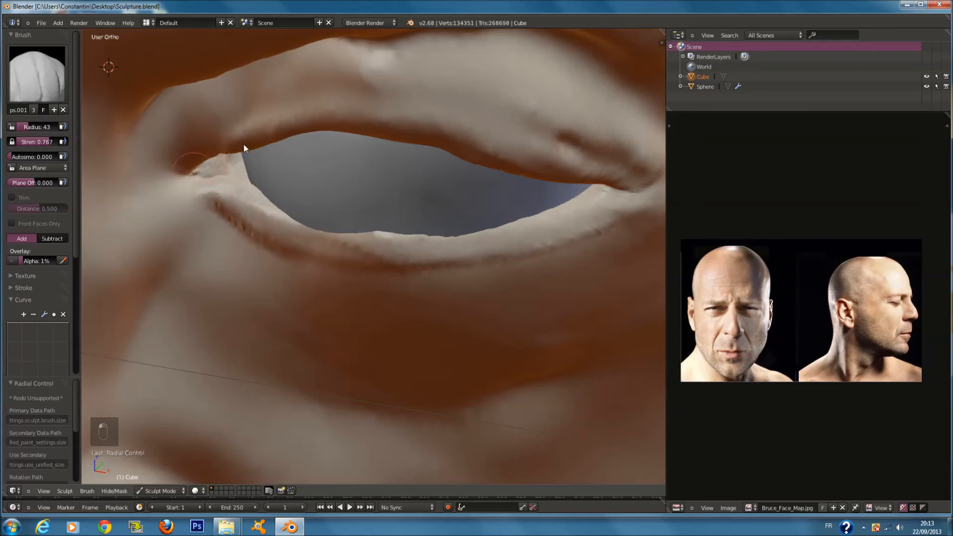
mouse_move(208, 164)
left_mouse_down()
mouse_move(377, 122)
mouse_move(644, 200)
left_mouse_up()
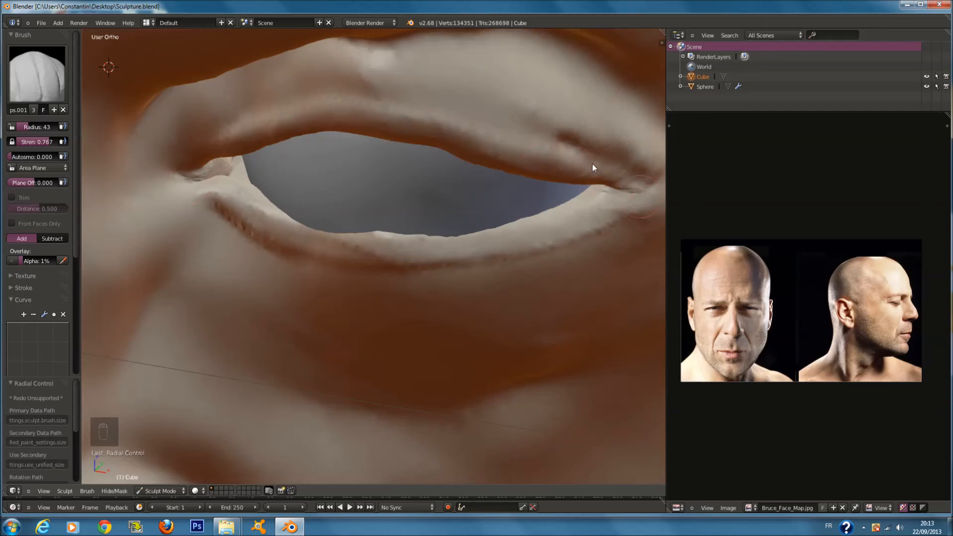
- Add a clay strip along the upper eyelid to its outer corner with the brush radius at 67
key("f")
key("f")
left_click(351, 59)
mouse_move(358, 58)
left_mouse_down()
mouse_move(451, 53)
mouse_move(558, 97)
mouse_move(621, 149)
left_mouse_up()
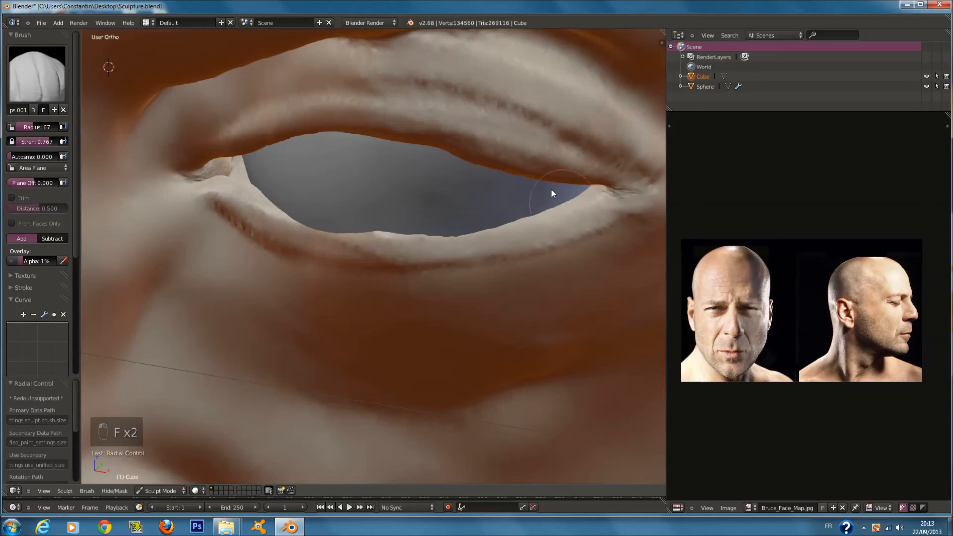
- Build up curved clay folds in the bag under the eye with the Clay Strips brush at radius 107
middle_click_drag(563, 203, 529, 177)
key("f")
left_click(549, 178)
middle_click_drag(333, 139, 356, 150)
mouse_move(216, 168)
left_mouse_down()
mouse_move(250, 218)
mouse_move(111, 129)
mouse_move(182, 268)
left_mouse_up()
mouse_move(353, 184)
left_mouse_down()
mouse_move(540, 157)
mouse_move(300, 147)
mouse_move(372, 201)
left_mouse_up()
scroll(447, 183, "down", 1)
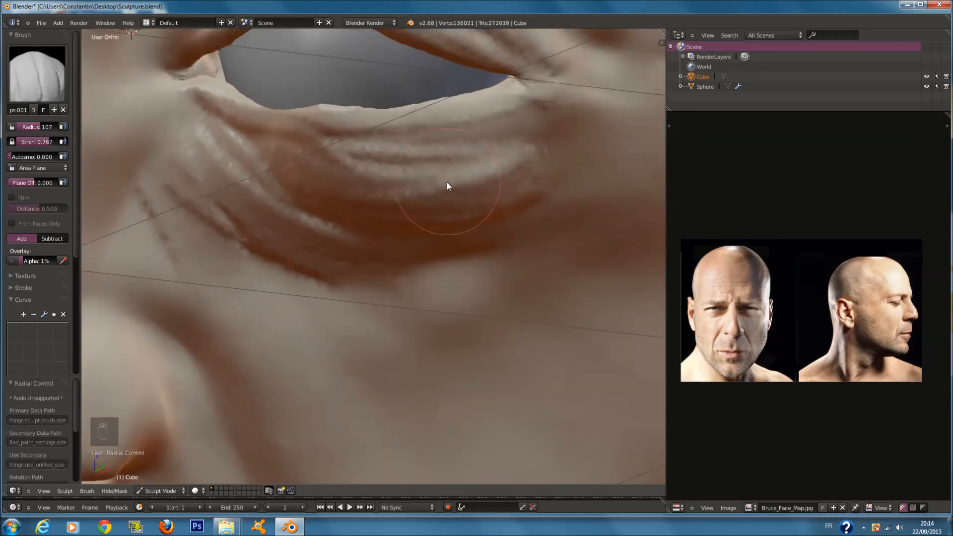
middle_click_drag(447, 182, 460, 195)
left_click_drag(460, 195, 546, 155)
scroll(544, 149, "down", 2)
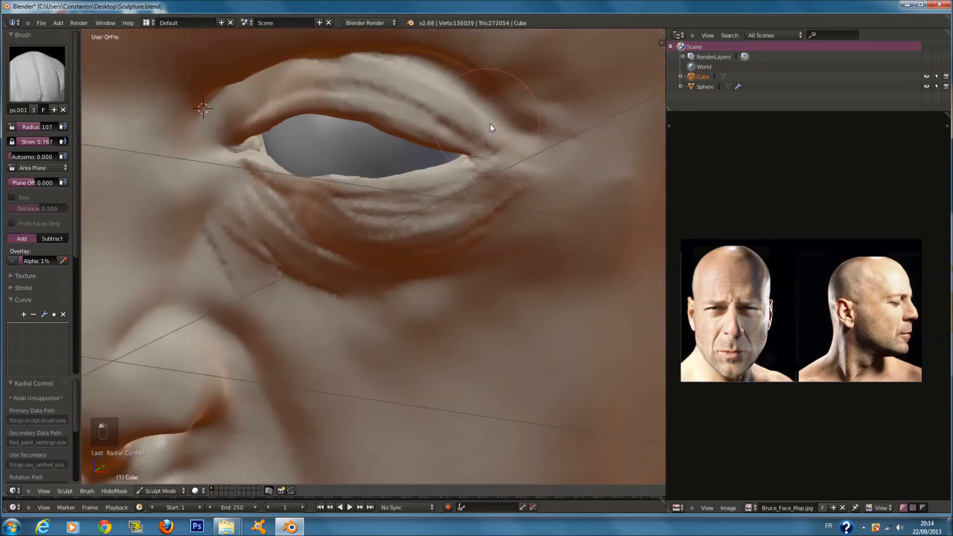
- Blend the new clay on the under-eye bag and eyelids with the Smooth brush at radius 107
left_click(37, 75)
left_click(296, 231)
scroll(207, 211, "up", 1)
mouse_move(206, 211)
left_mouse_down()
mouse_move(451, 238)
mouse_move(517, 213)
mouse_move(259, 293)
mouse_move(225, 249)
left_mouse_up()
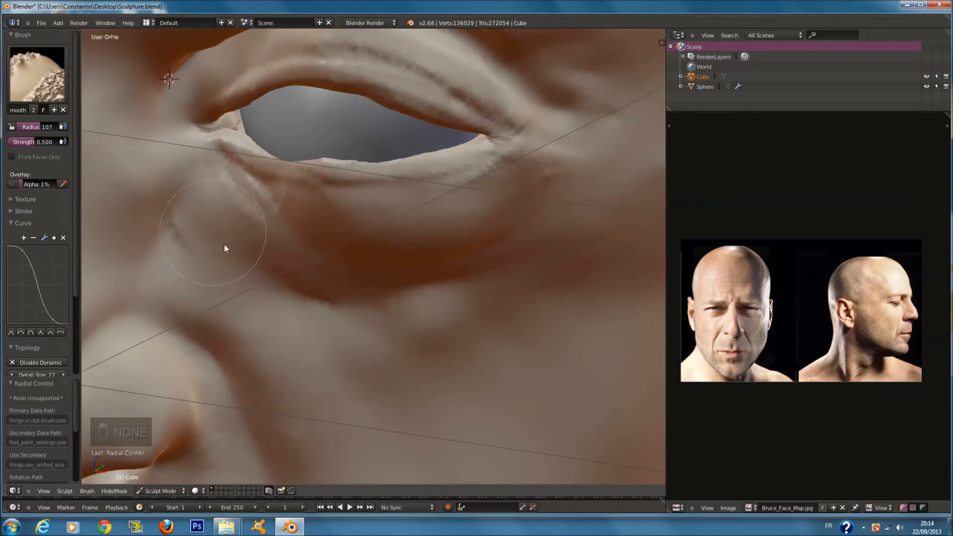
mouse_move(513, 178)
left_mouse_down()
mouse_move(454, 205)
mouse_move(258, 194)
left_mouse_up()
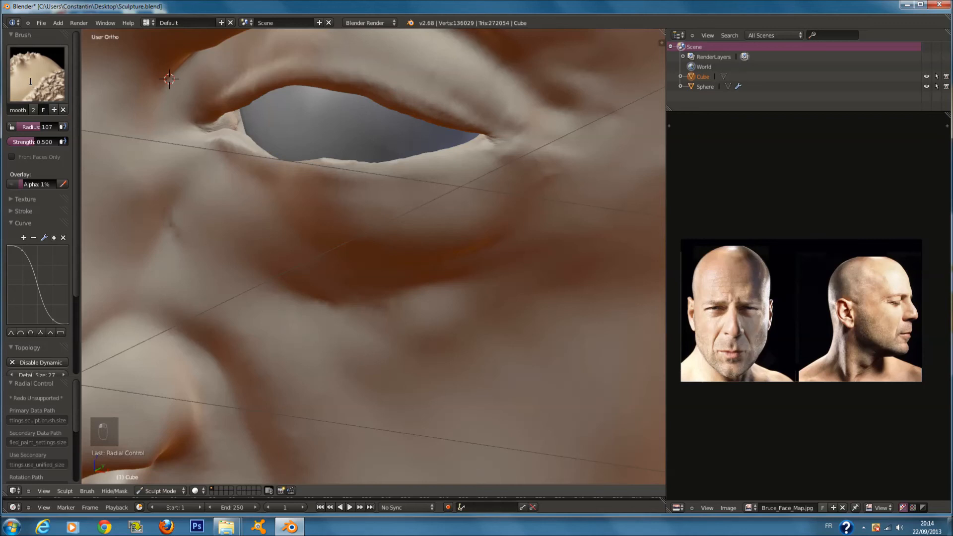
- Carve a crease beneath the lower eyelid rim from inner to outer corner with the Crease brush at radius 34
left_click(31, 82)
left_click(230, 134)
scroll(297, 174, "up", 3)
key("f")
left_click(245, 149)
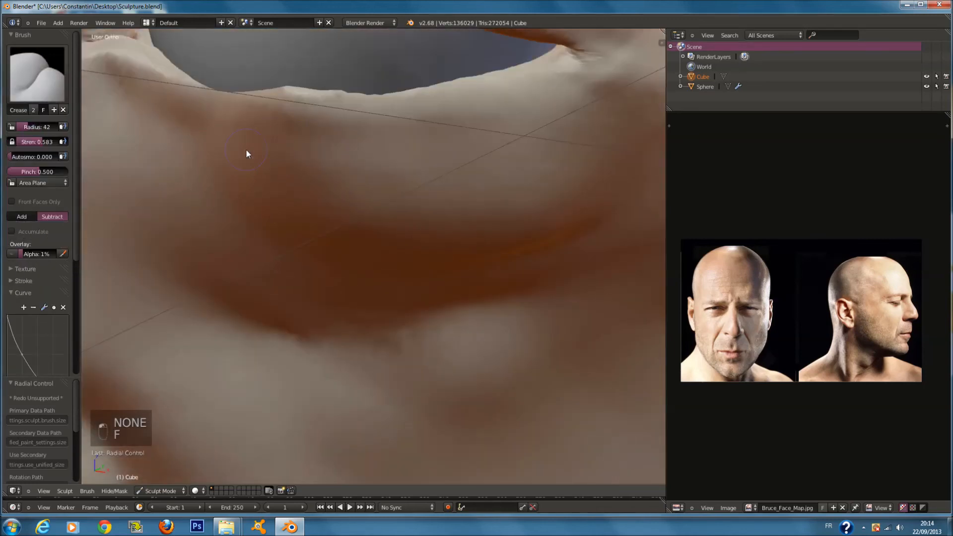
key("f")
left_click(243, 149)
mouse_move(106, 73)
left_mouse_down()
mouse_move(182, 119)
mouse_move(360, 137)
mouse_move(513, 124)
left_mouse_up()
left_click_drag(428, 128, 574, 75)
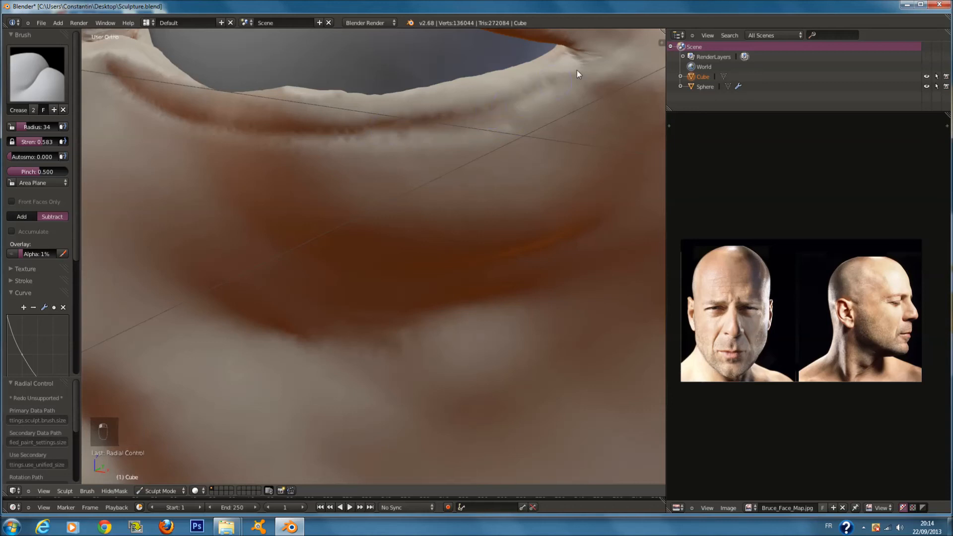
- Carve wrinkles radiating from the outer eye corner and a crease along the upper eyelid
scroll(566, 78, "down", 2)
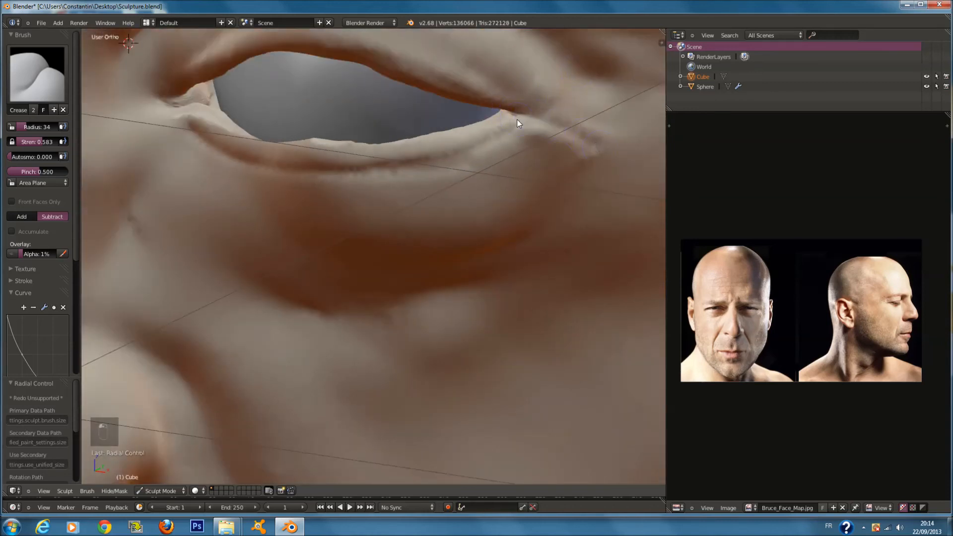
left_click_drag(511, 111, 552, 95)
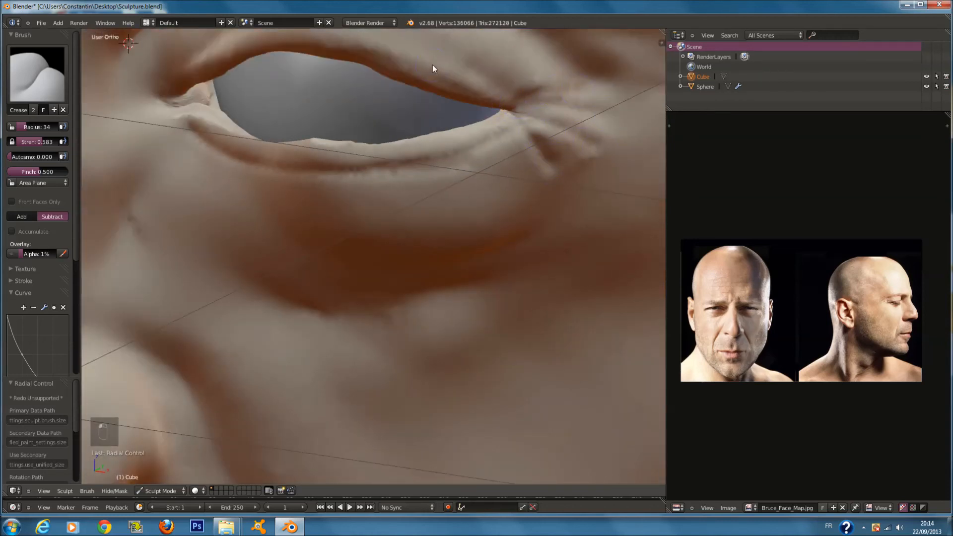
middle_click_drag(433, 65, 339, 118)
mouse_move(311, 136)
left_mouse_down()
mouse_move(422, 143)
mouse_move(514, 177)
left_mouse_up()
- Carve skin folds running down from the inner eye corner beside the nose with the Crease brush
scroll(212, 177, "down", 3)
middle_click_drag(288, 172, 242, 138)
left_click_drag(245, 139, 262, 165)
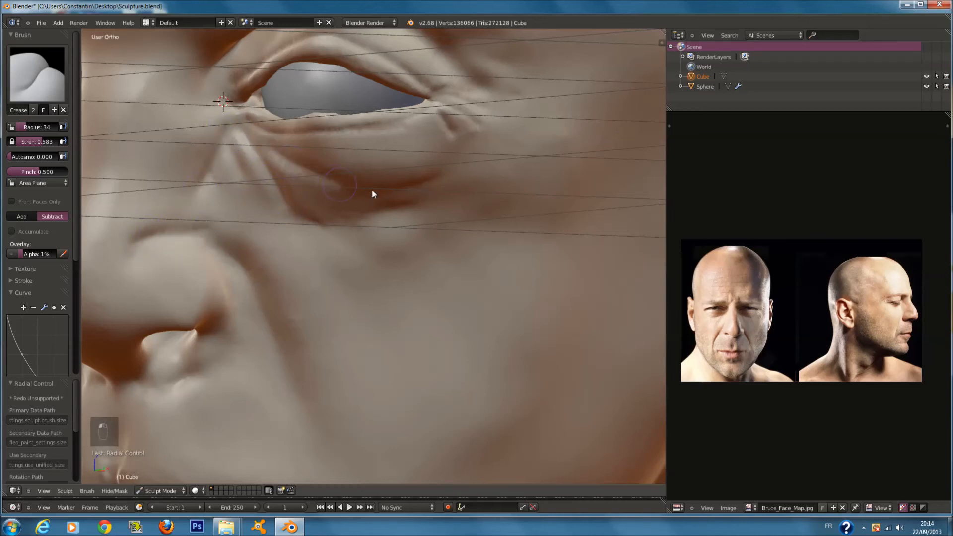
- Carve fine wrinkles across the under-eye bag with the Crease brush at radius 18
key("f")
left_click(307, 151)
middle_click_drag(330, 140, 332, 168, "shift")
scroll(332, 168, "up", 4)
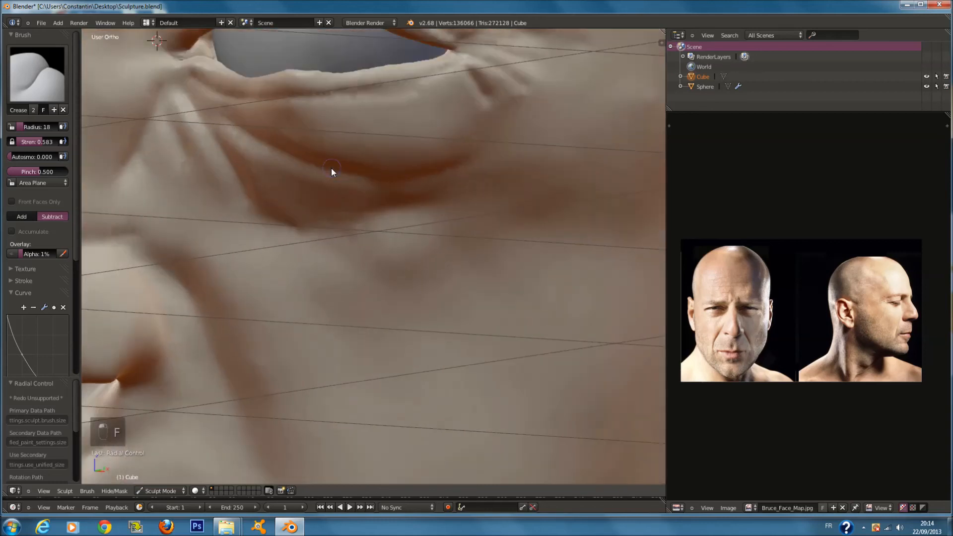
scroll(278, 89, "down", 1)
left_click_drag(282, 92, 440, 112)
left_click_drag(367, 79, 478, 90)
- Soften the fine under-eye wrinkles and inner-corner folds with the Smooth brush at radius 105
left_click(37, 74)
left_click(67, 212)
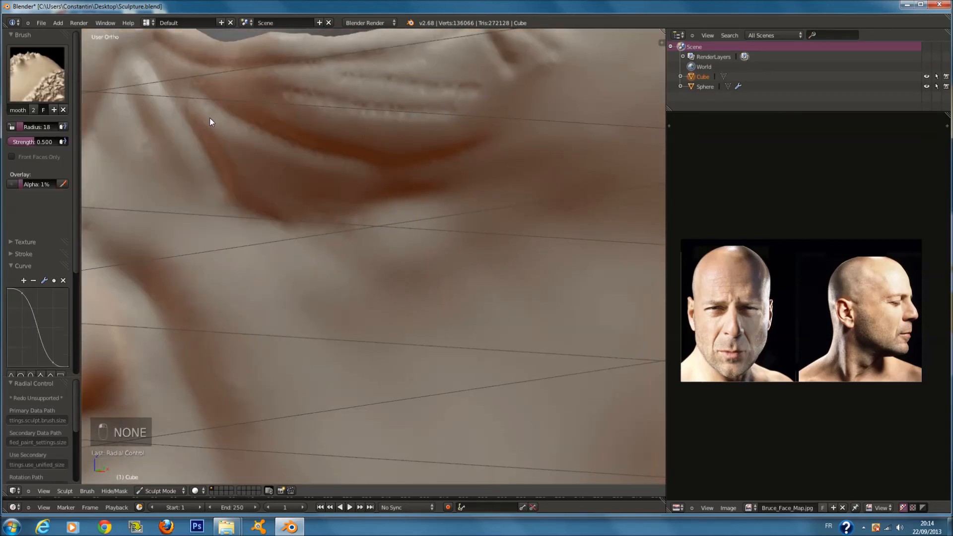
key("f")
left_click(258, 137)
mouse_move(218, 116)
left_mouse_down()
mouse_move(239, 129)
mouse_move(416, 139)
mouse_move(455, 106)
left_mouse_up()
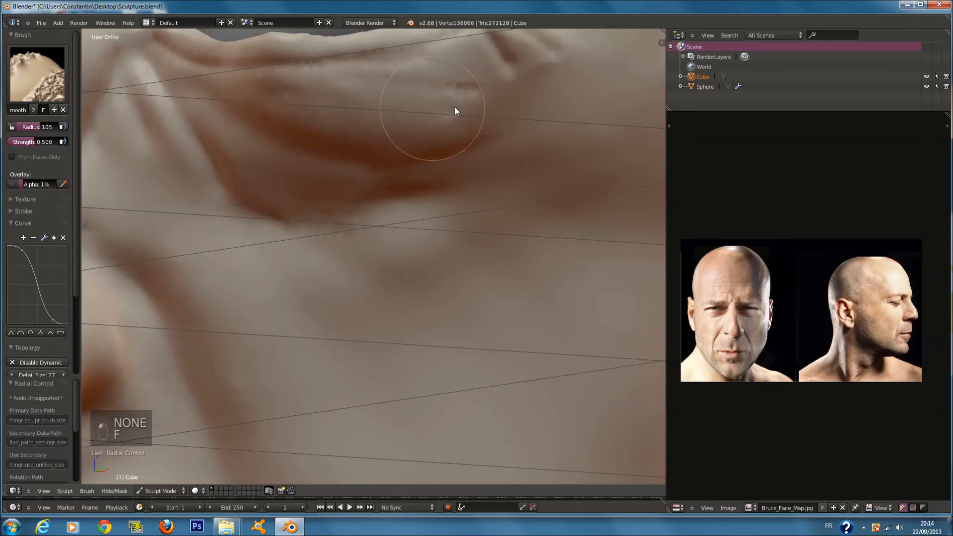
scroll(287, 138, "down", 4)
left_click_drag(253, 196, 265, 197)
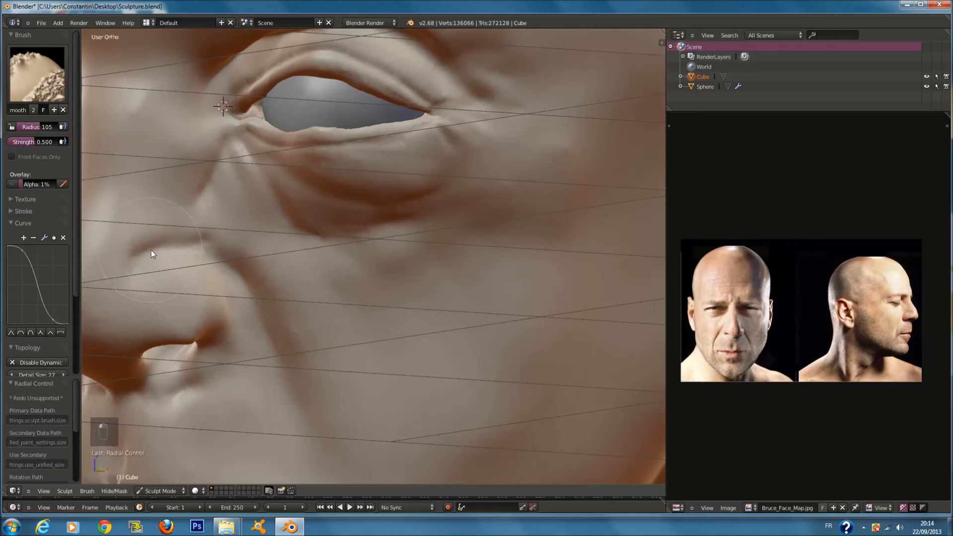
- Switch to the Crease brush at radius 23 and start a crease beside the nostril wing
left_click(54, 94)
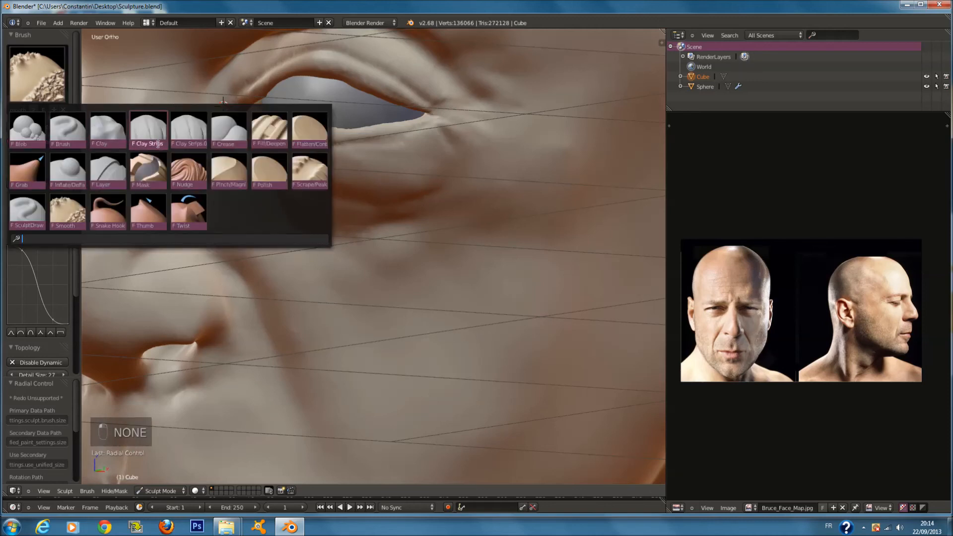
left_click(230, 132)
scroll(235, 222, "up", 2)
key("f")
key("f")
scroll(213, 214, "up", 3)
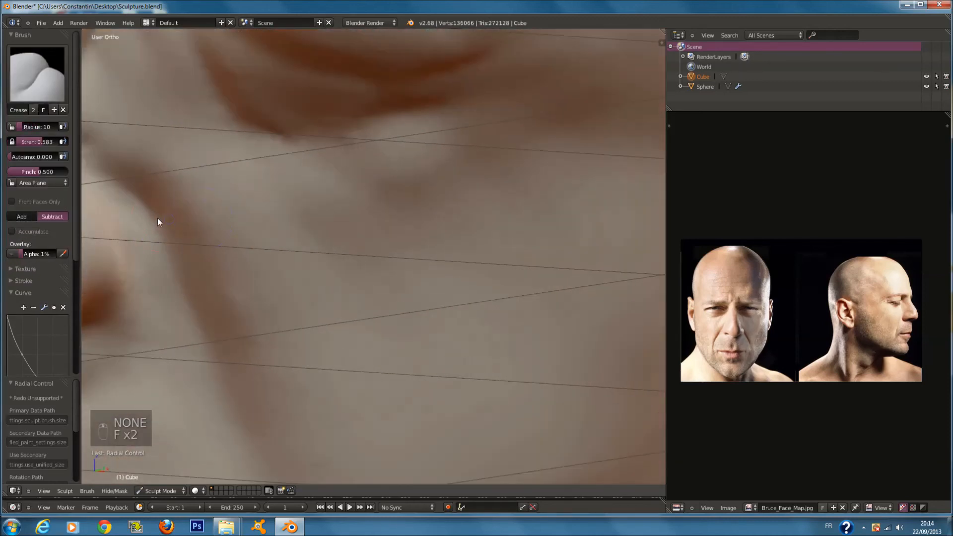
scroll(174, 192, "down", 3)
key("f")
left_click(183, 193)
scroll(184, 192, "up", 1)
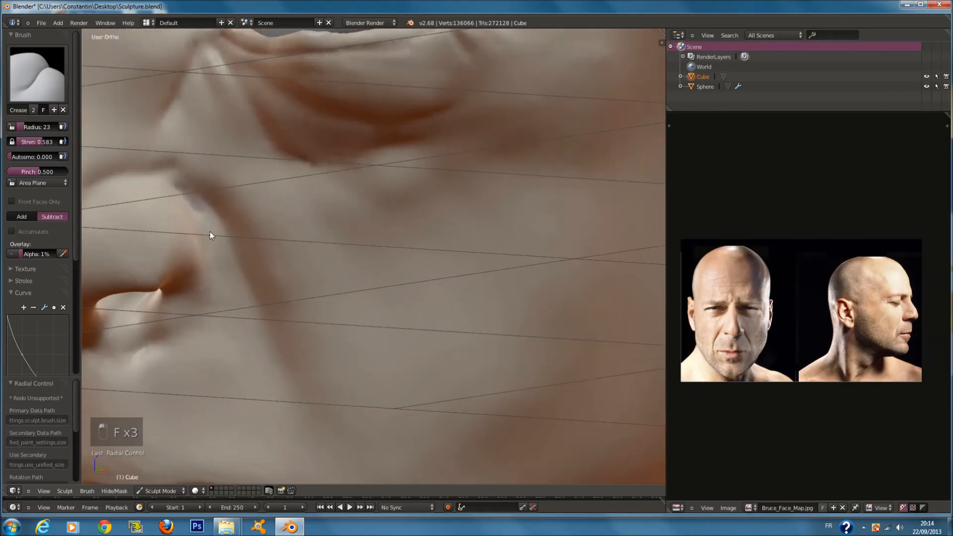
- Deepen the crease at the corner of the mouth with the Crease brush
scroll(260, 283, "down", 3)
scroll(278, 291, "up", 3)
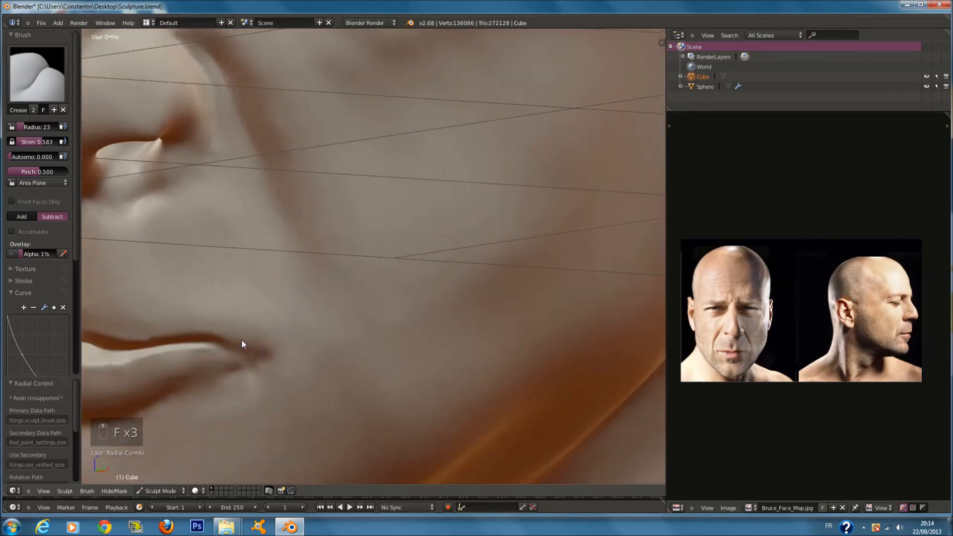
left_click_drag(251, 355, 259, 384)
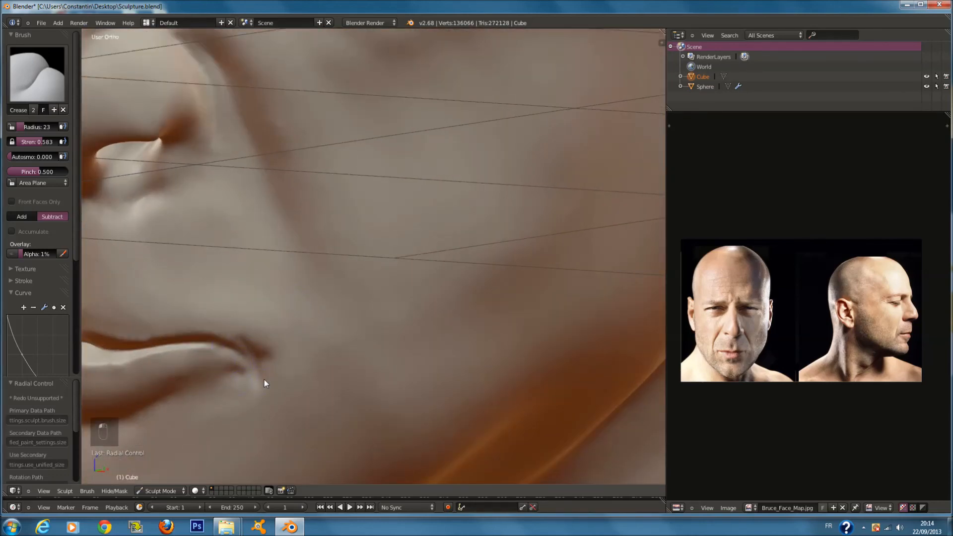
- Carve the nasolabial fold from the nostril wing down to the mouth corner with long Crease strokes
left_click_drag(229, 89, 267, 329)
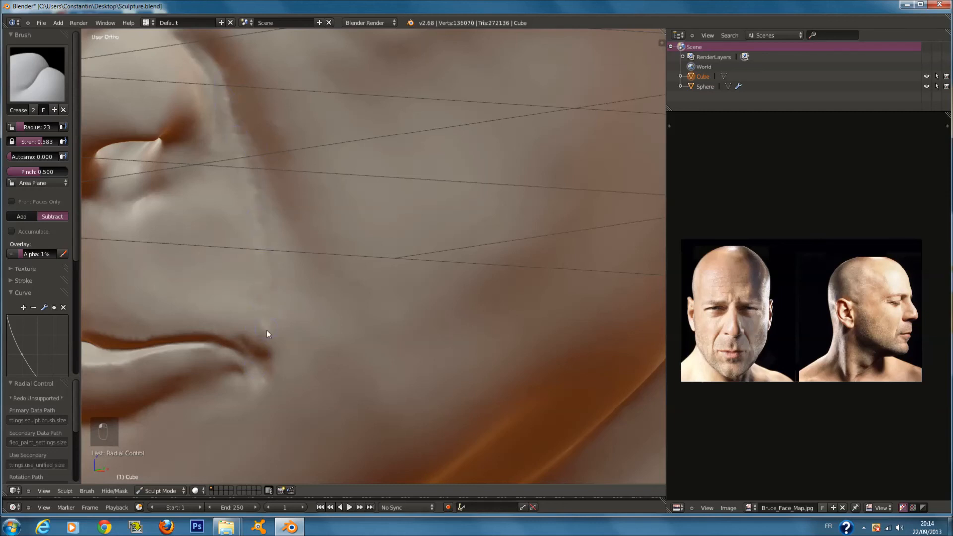
left_click_drag(228, 63, 288, 320)
scroll(330, 270, "down", 5)
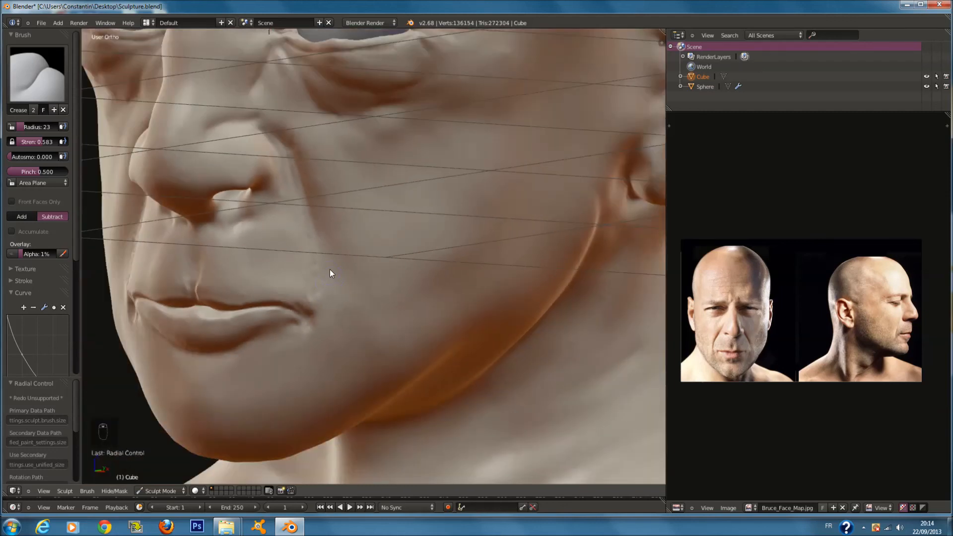
- Deepen the nasolabial fold from the nostril wing down the cheek with a Crease stroke at radius 36
scroll(367, 270, "up", 3)
middle_click_drag(374, 261, 400, 259)
key("f")
left_click(368, 243)
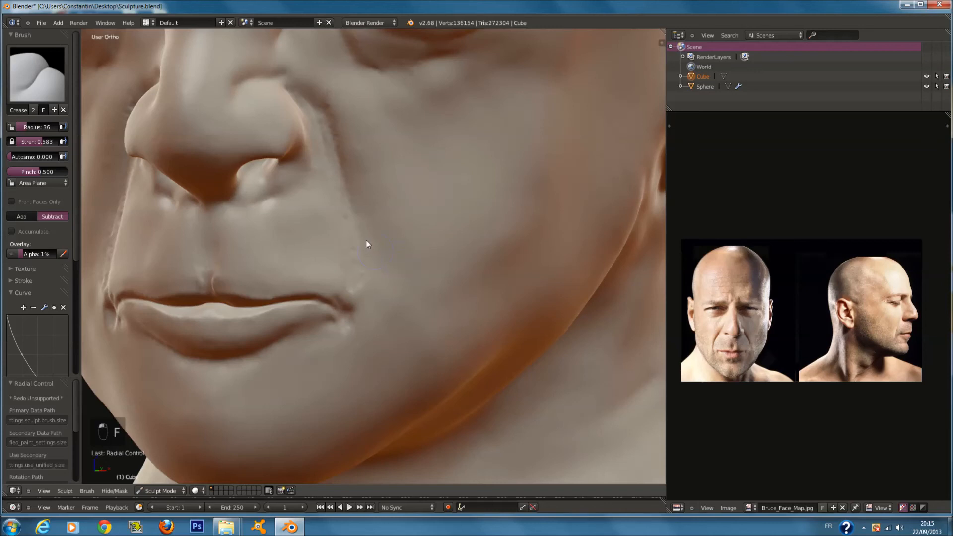
scroll(368, 243, "up", 2)
mouse_move(299, 75)
left_mouse_down()
mouse_move(295, 67)
mouse_move(328, 130)
mouse_move(302, 79)
mouse_move(347, 205)
mouse_move(354, 296)
left_mouse_up()
middle_click_drag(352, 268, 350, 288)
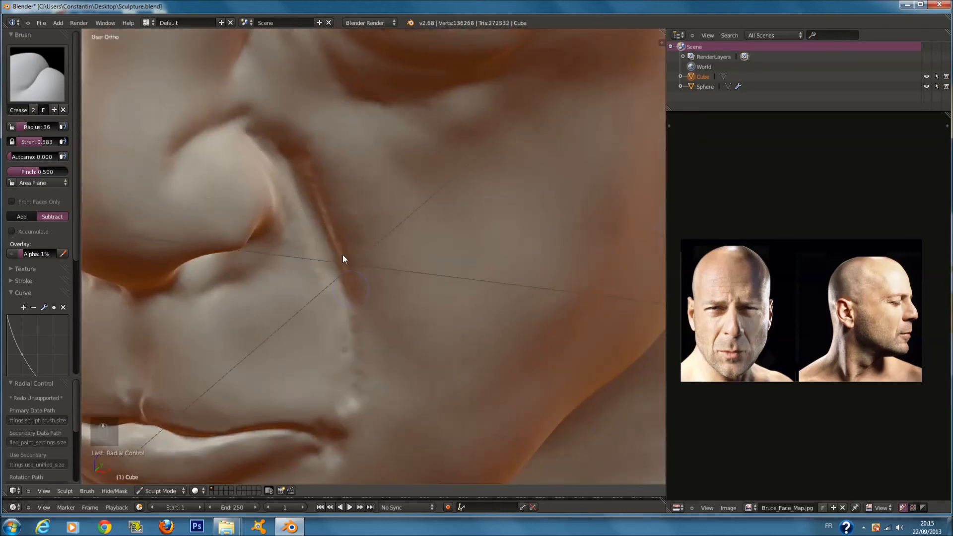
- Resize the Crease brush and retrace the upper part of the nasolabial fold beside the nostril wing
scroll(350, 288, "up", 4)
key("f")
left_click(302, 197)
mouse_move(273, 167)
left_mouse_down()
mouse_move(238, 94)
mouse_move(285, 228)
mouse_move(217, 97)
mouse_move(328, 348)
left_mouse_up()
scroll(290, 255, "down", 1)
- Soften the nasolabial fold from the nostril wing toward the mouth corner with the Smooth brush at radius 116
left_click(37, 75)
left_click(68, 213)
key("f")
left_click(267, 141)
mouse_move(268, 144)
left_mouse_down()
mouse_move(334, 314)
mouse_move(343, 399)
left_mouse_up()
scroll(343, 397, "down", 1)
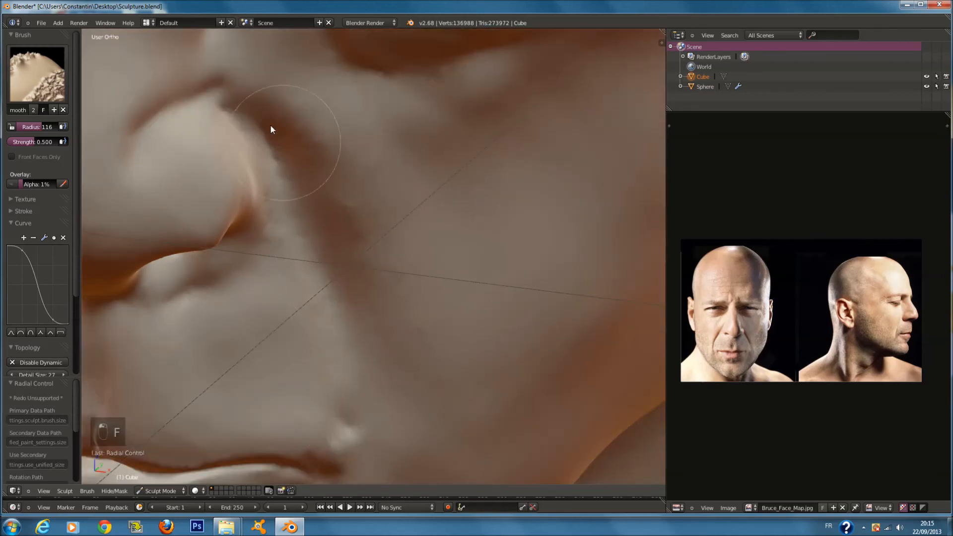
- Carve a thin nasolabial crease between the nostril wing and mouth corner with the Crease brush at radius 19 and strength 0.690
left_click(37, 75)
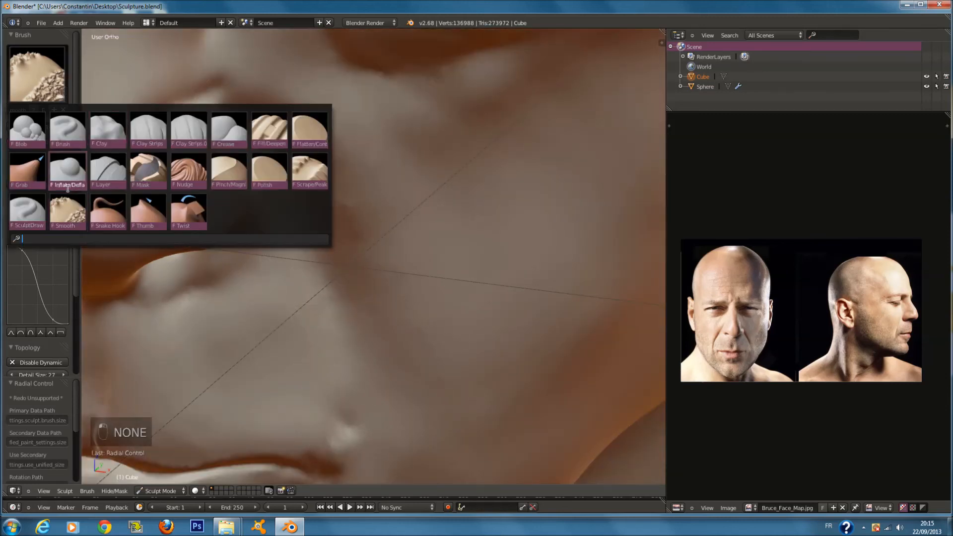
left_click(242, 131)
mouse_move(274, 135)
middle_mouse_down()
mouse_move(285, 88)
mouse_move(383, 245)
middle_mouse_up()
key("f")
left_click(384, 307)
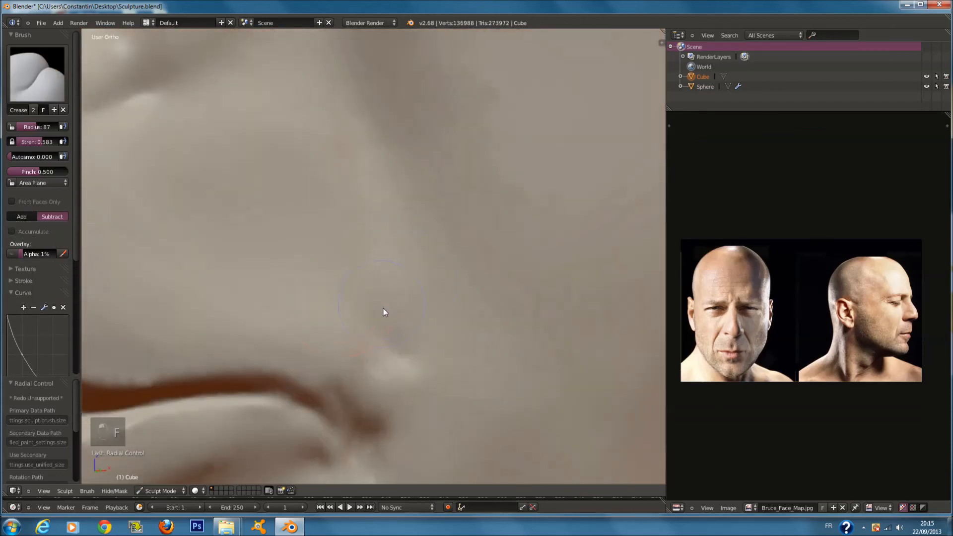
scroll(384, 305, "down", 2)
scroll(353, 156, "up", 8, "shift")
scroll(329, 102, "up", 1, "shift")
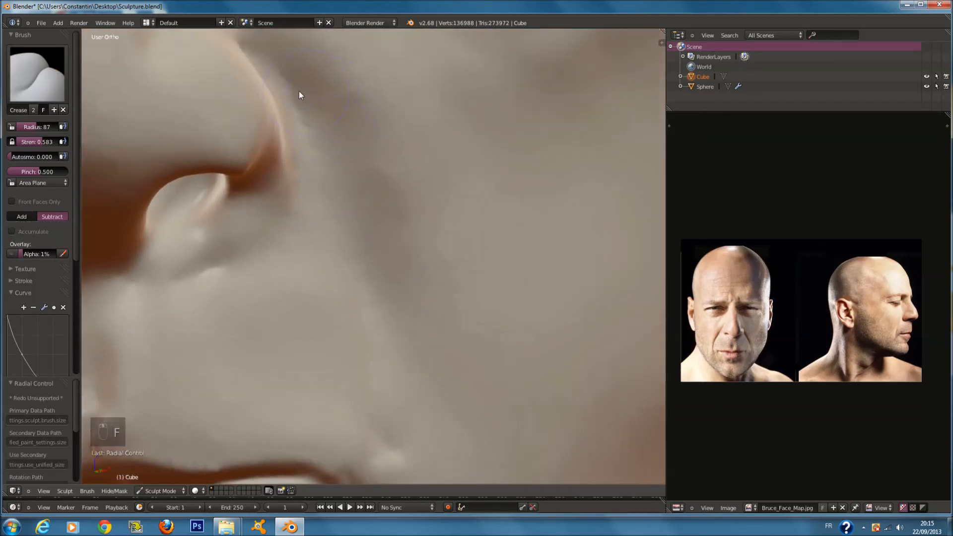
key("f")
left_click_drag(370, 436, 376, 453)
key("f")
left_click(371, 461)
key("f")
mouse_move(375, 386)
left_mouse_down()
mouse_move(353, 248)
mouse_move(260, 50)
left_mouse_up()
mouse_move(295, 89)
left_mouse_down()
mouse_move(336, 179)
mouse_move(368, 337)
left_mouse_up()
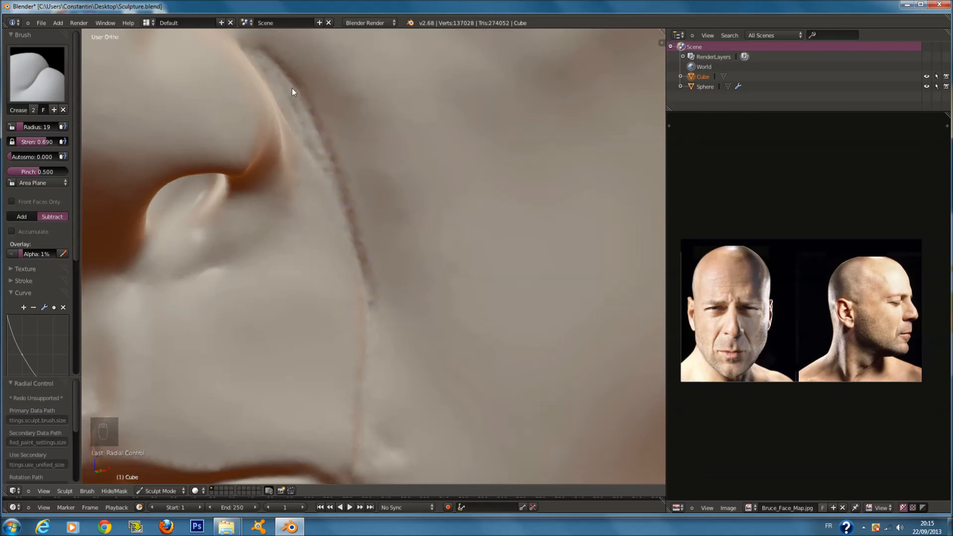
mouse_move(260, 49)
left_mouse_down()
mouse_move(332, 153)
mouse_move(356, 376)
mouse_move(375, 246)
mouse_move(313, 147)
left_mouse_up()
scroll(287, 166, "down", 3)
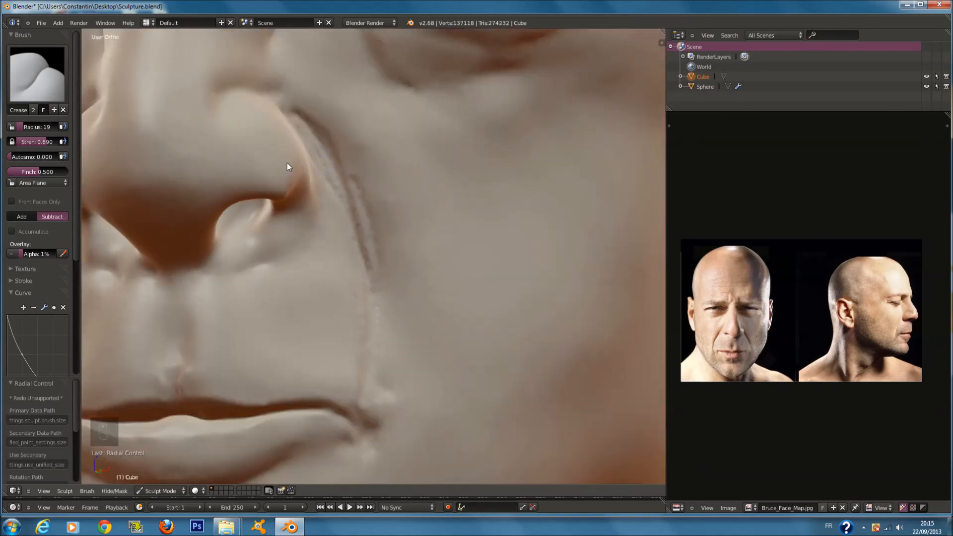
- Blend the thin crease along the nasolabial fold into the cheek with the Smooth brush
left_click(38, 81)
left_click(28, 213)
mouse_move(319, 109)
left_mouse_down()
mouse_move(369, 302)
mouse_move(374, 374)
left_mouse_up()
- Redefine the nasolabial fold down to the mouth corner with Crease strokes at radius 79 and radius 34
left_click(67, 89)
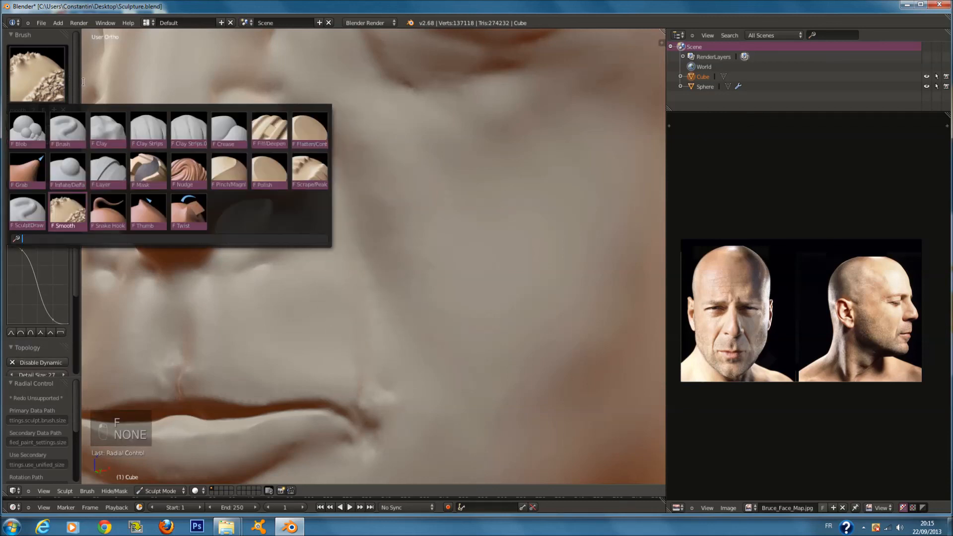
left_click(229, 130)
scroll(329, 134, "up", 3)
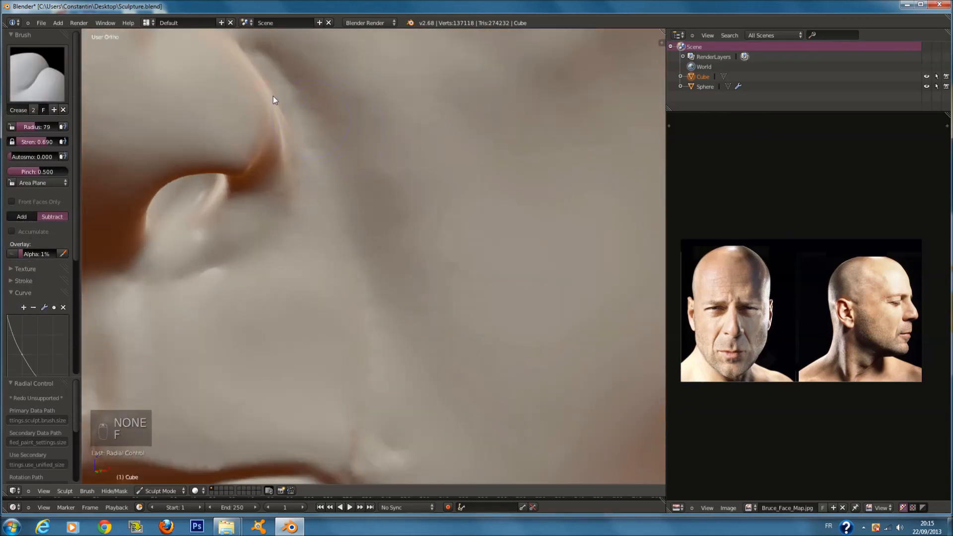
middle_click_drag(274, 96, 273, 67, "shift")
left_click_drag(298, 86, 365, 391)
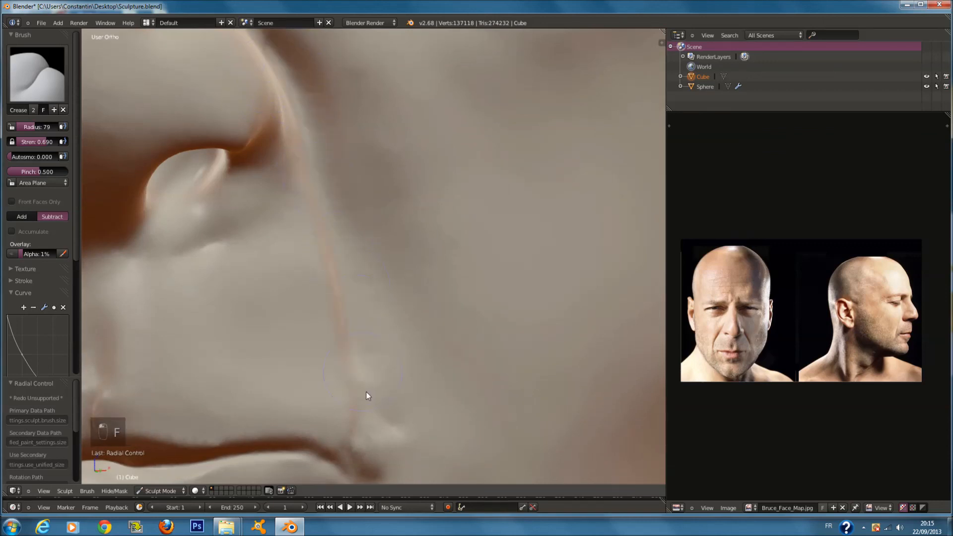
key("f")
left_click(350, 390)
mouse_move(360, 379)
left_mouse_down()
mouse_move(334, 228)
mouse_move(285, 52)
left_mouse_up()
scroll(357, 265, "down", 3)
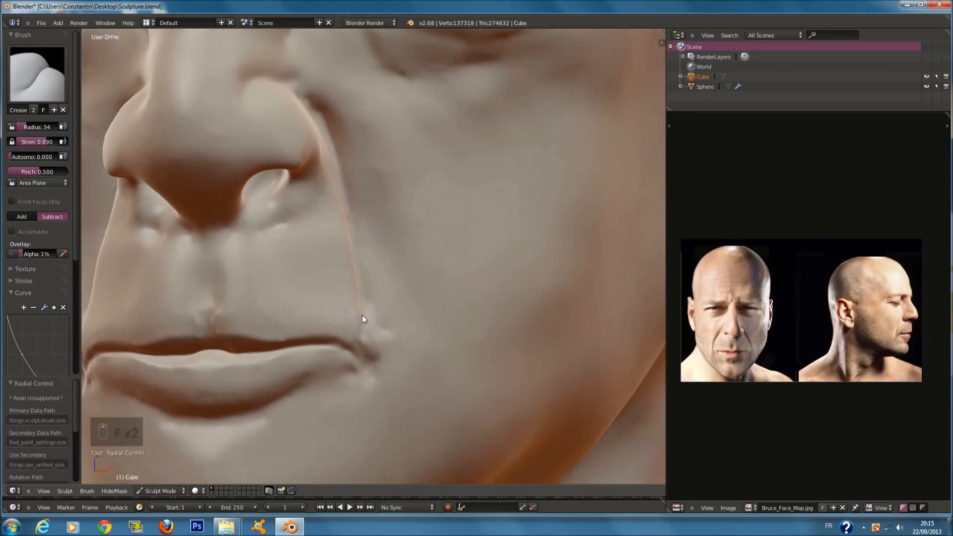
- Crease the corner of the mouth at radius 34 and the groove beneath the lower lip at radius 52
scroll(362, 315, "up", 2)
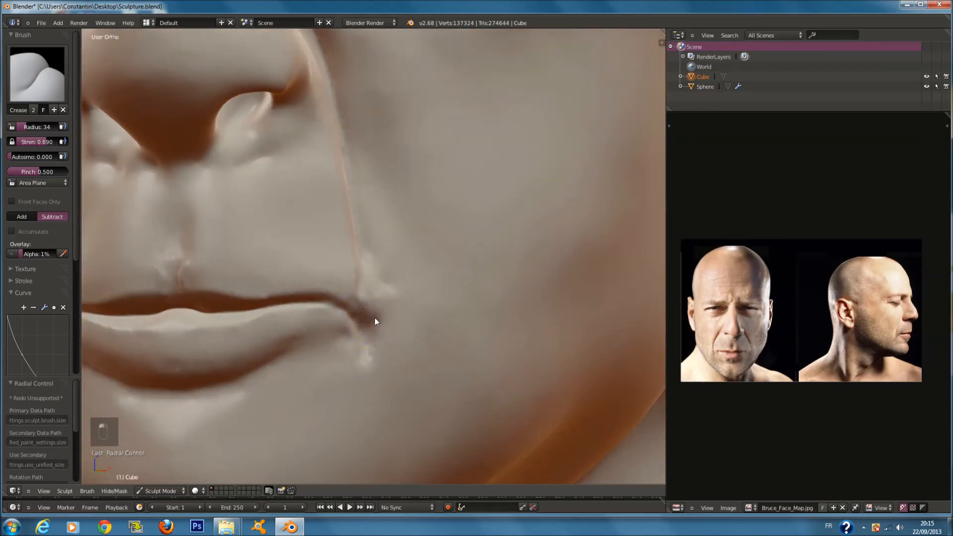
scroll(348, 286, "up", 2, "shift")
left_click(50, 79)
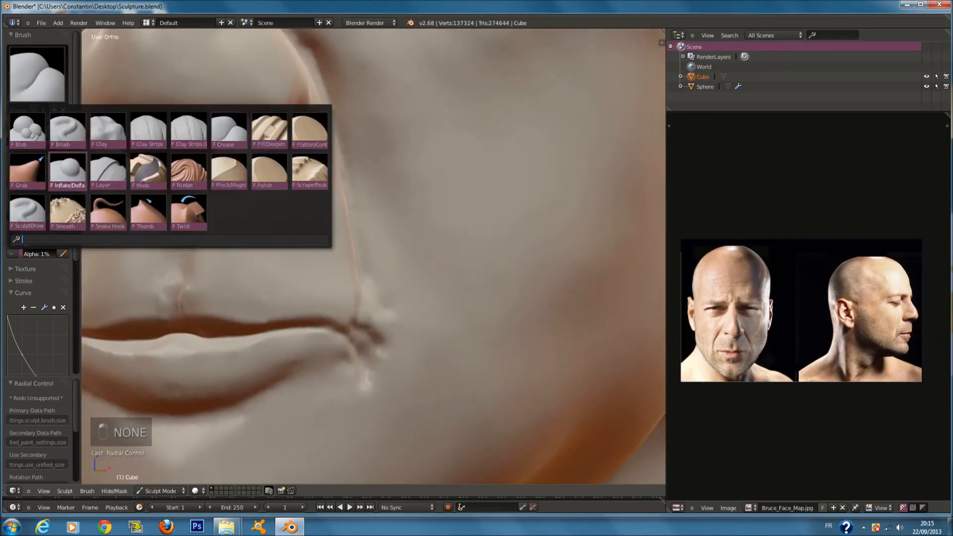
scroll(283, 273, "down", 5, "shift")
scroll(196, 239, "up", 3)
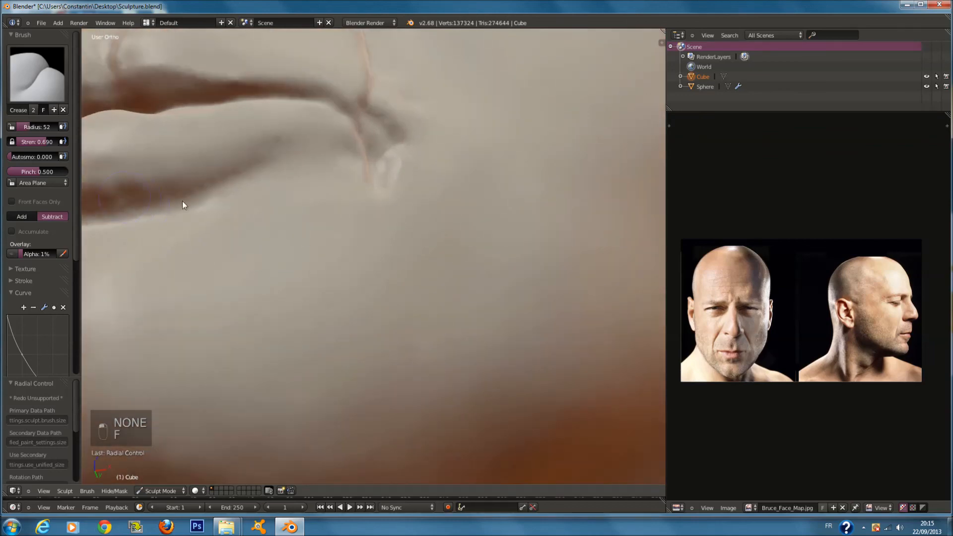
key("f")
left_click_drag(119, 207, 293, 177)
- Carve a vertical cleft in the middle of the chin with the Crease brush at radius 30
scroll(293, 174, "down", 5)
middle_click_drag(305, 192, 326, 240)
scroll(338, 262, "down", 5, "shift")
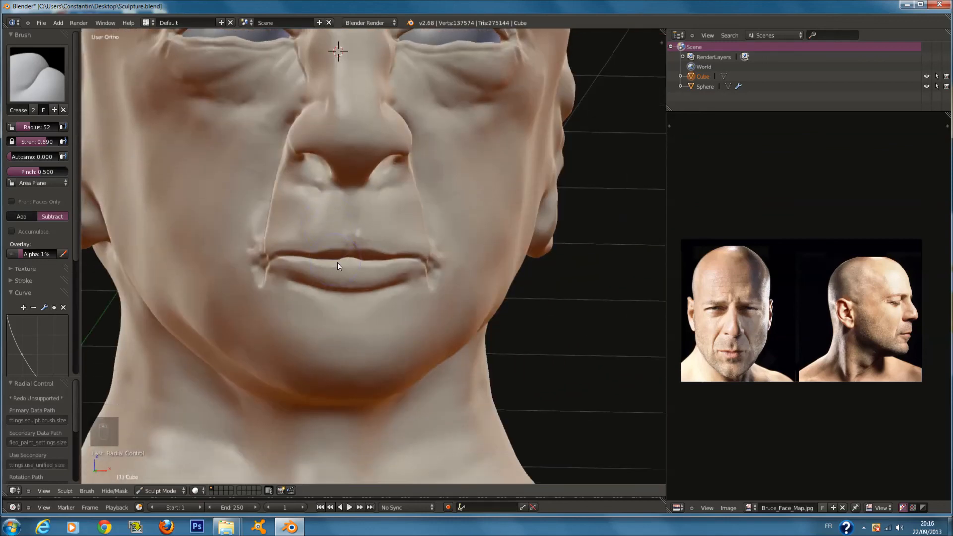
scroll(347, 277, "down", 3, "shift")
scroll(353, 248, "up", 3)
key("f")
left_click(331, 197)
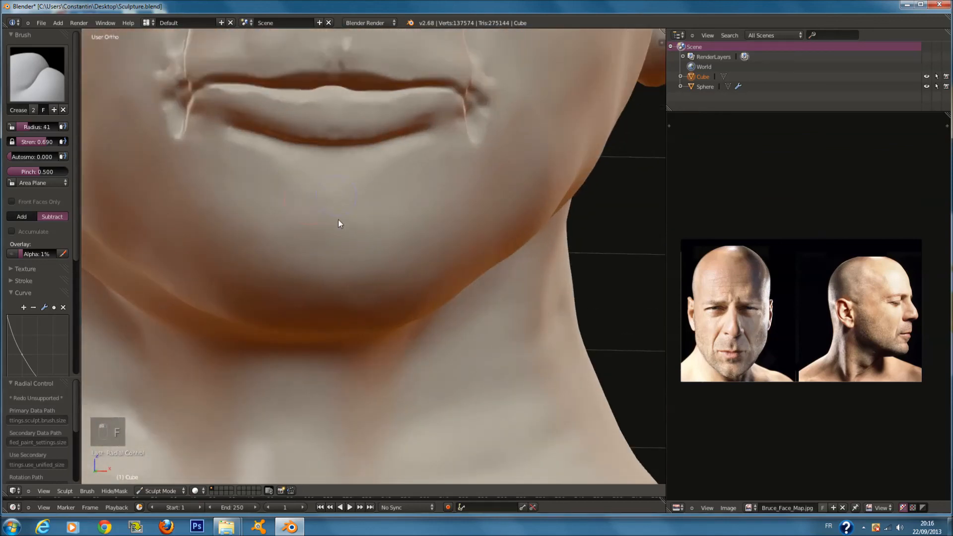
key("f")
left_click(324, 213)
scroll(324, 210, "up", 2)
key("f")
left_click(319, 166)
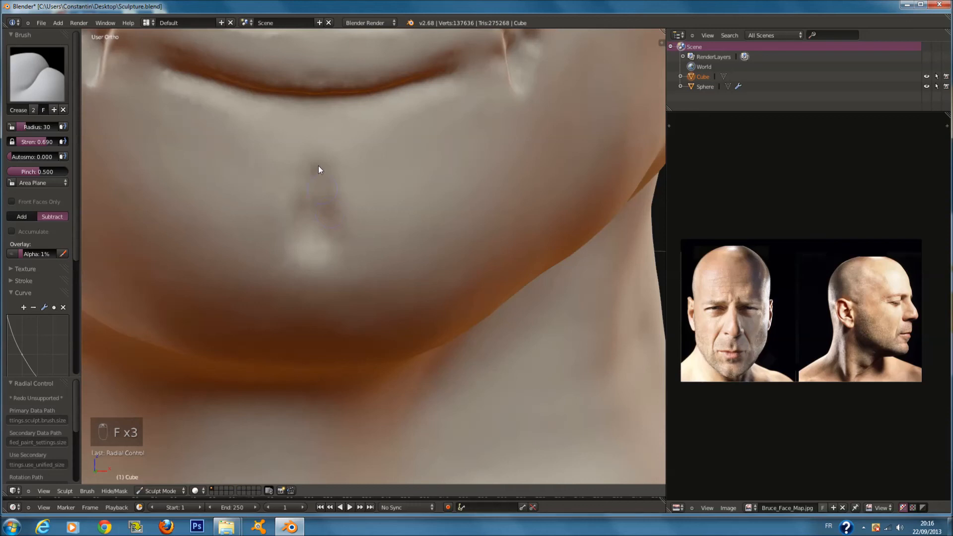
left_click_drag(318, 194, 314, 248)
- Deepen the chin cleft with Crease strokes at radius 50, and add diagonal creases branching from its lower end at radius 30
key("f")
left_click(306, 235)
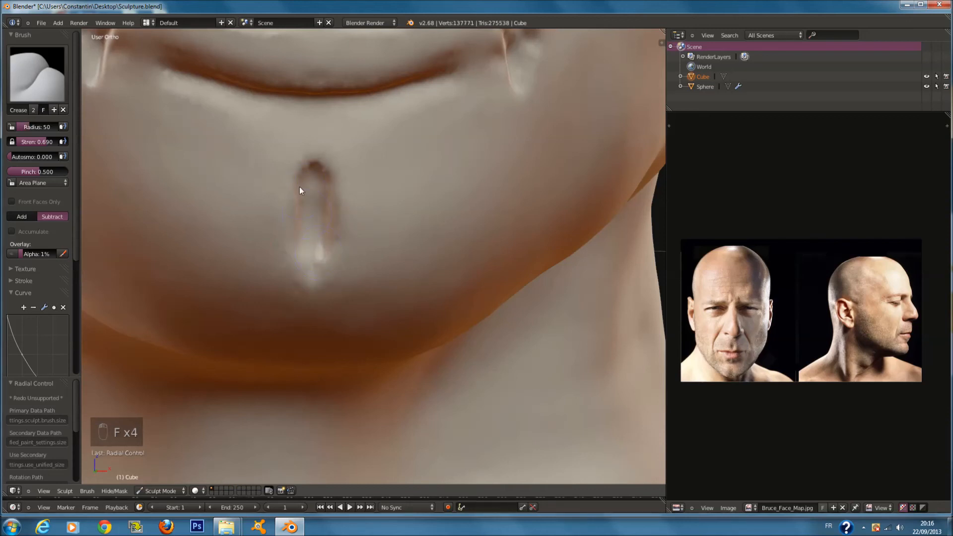
scroll(299, 183, "up", 1)
left_click_drag(296, 154, 306, 249)
scroll(297, 185, "up", 2)
key("f")
left_click(281, 173)
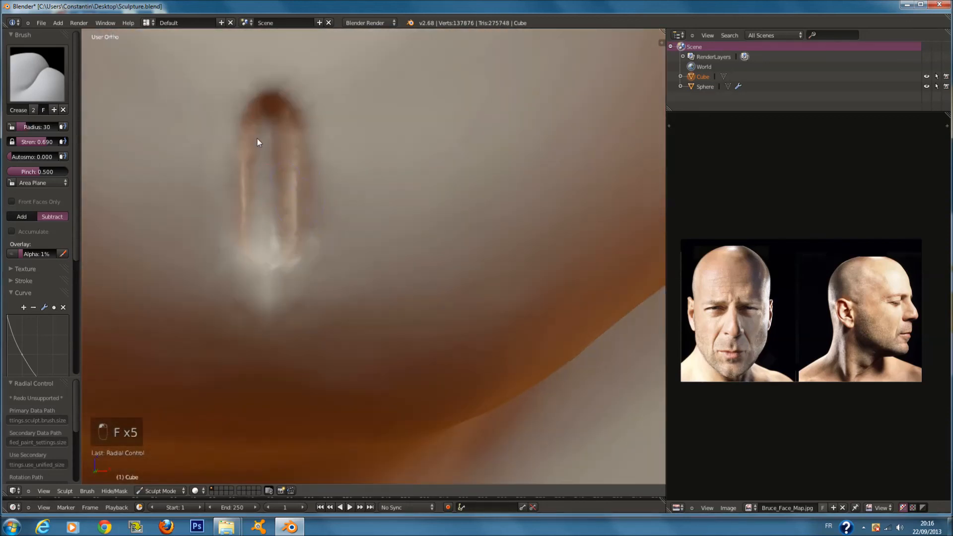
mouse_move(269, 145)
left_mouse_down()
mouse_move(292, 329)
mouse_move(342, 372)
left_mouse_up()
left_click_drag(273, 288, 318, 348)
scroll(281, 237, "down", 5)
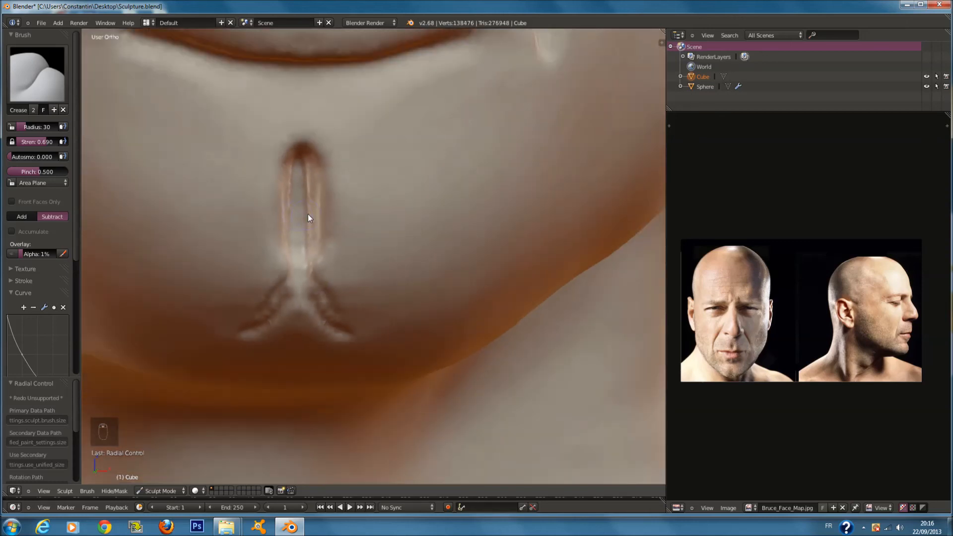
- Soften the chin cleft and its branching creases with the Smooth brush at radius 138
left_click(58, 92)
left_click(50, 209)
key("f")
left_click(366, 214)
mouse_move(330, 208)
left_mouse_down()
mouse_move(327, 261)
mouse_move(318, 230)
mouse_move(345, 256)
left_mouse_up()
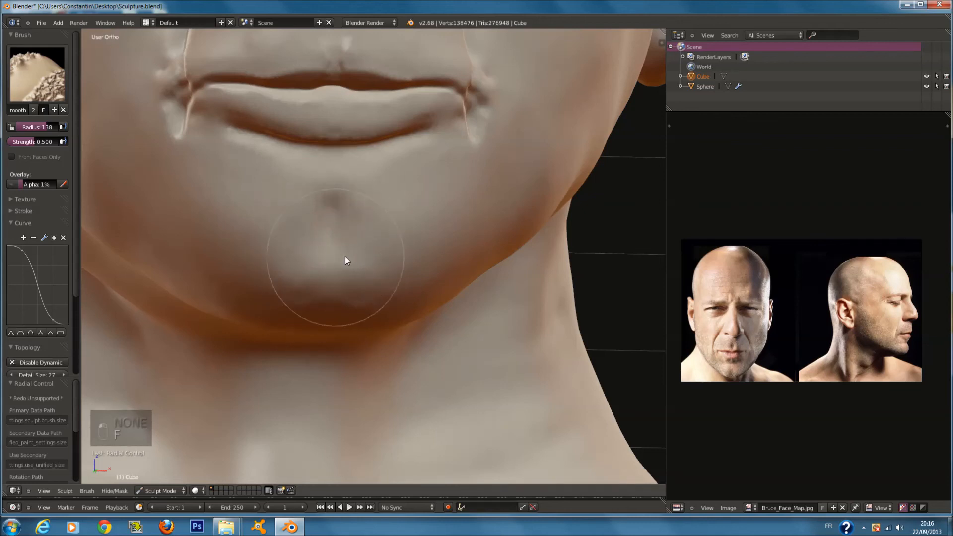
scroll(360, 262, "down", 2)
scroll(375, 266, "down", 3)
- Smooth the mouth corner and the nasolabial fold up toward the nostril wing
middle_click_drag(348, 272, 285, 261)
scroll(285, 259, "up", 2)
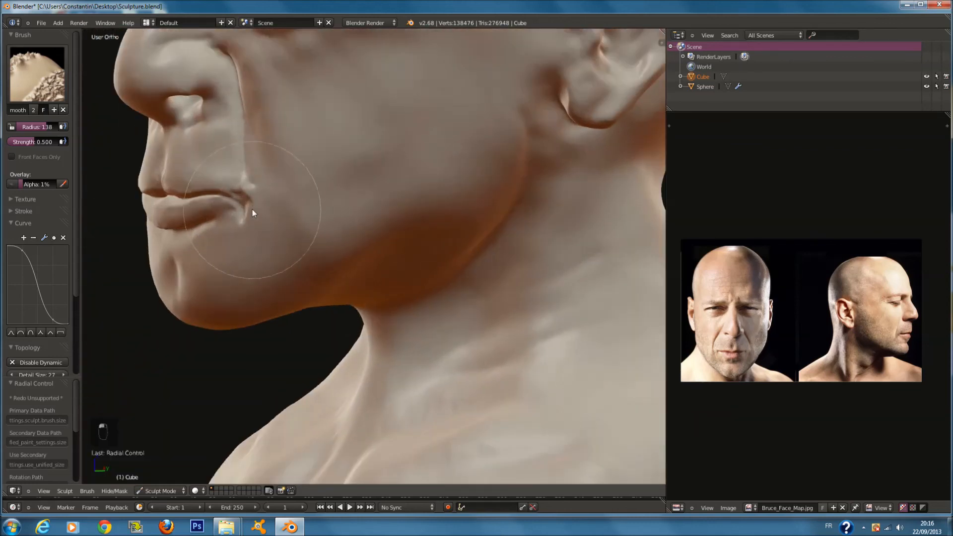
mouse_move(237, 197)
left_mouse_down()
mouse_move(234, 79)
mouse_move(251, 104)
mouse_move(236, 60)
left_mouse_up()
scroll(311, 148, "down", 4)
- Reshape the nape and lower back of the skull with the Grab brush at radius 200
mouse_move(310, 149)
middle_mouse_down()
mouse_move(405, 192)
mouse_move(451, 185)
mouse_move(447, 209)
mouse_move(451, 198)
mouse_move(407, 202)
mouse_move(324, 183)
mouse_move(427, 184)
mouse_move(355, 193)
mouse_move(423, 128)
middle_mouse_up()
scroll(427, 184, "up", 4)
key("f")
left_click(386, 194)
scroll(404, 175, "up", 1)
scroll(423, 128, "up", 2)
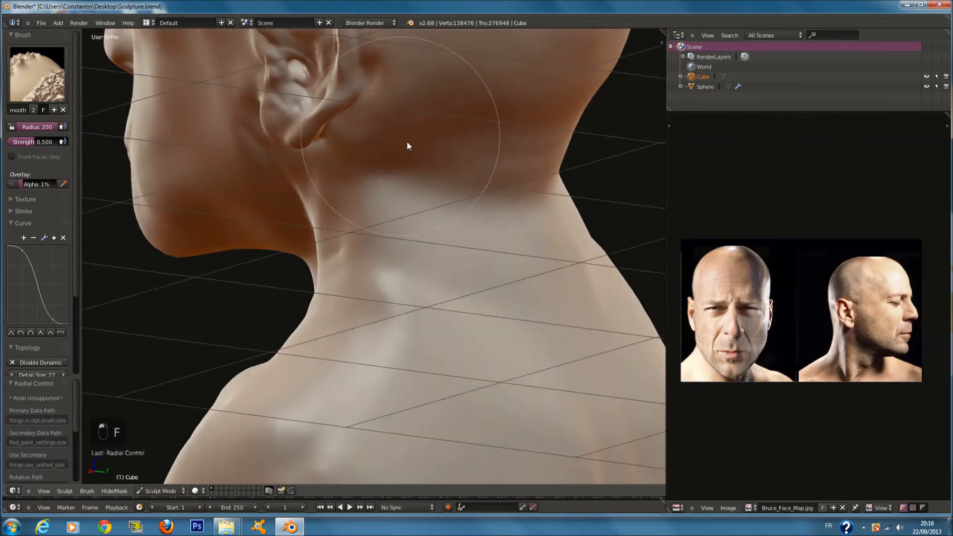
middle_click_drag(438, 175, 373, 172)
left_click(37, 75)
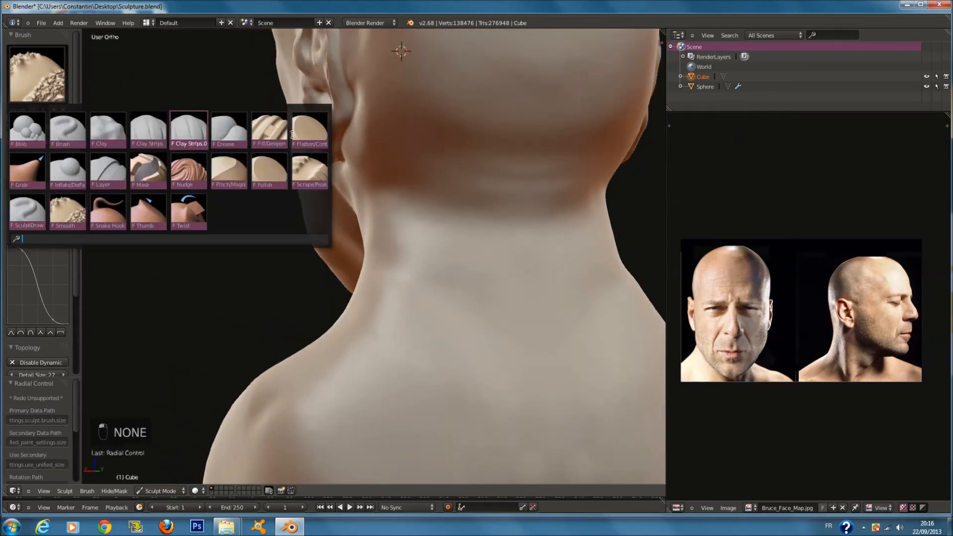
left_click(38, 169)
mouse_move(368, 204)
middle_mouse_down()
mouse_move(419, 207)
mouse_move(440, 224)
mouse_move(419, 185)
mouse_move(472, 183)
middle_mouse_up()
key("f")
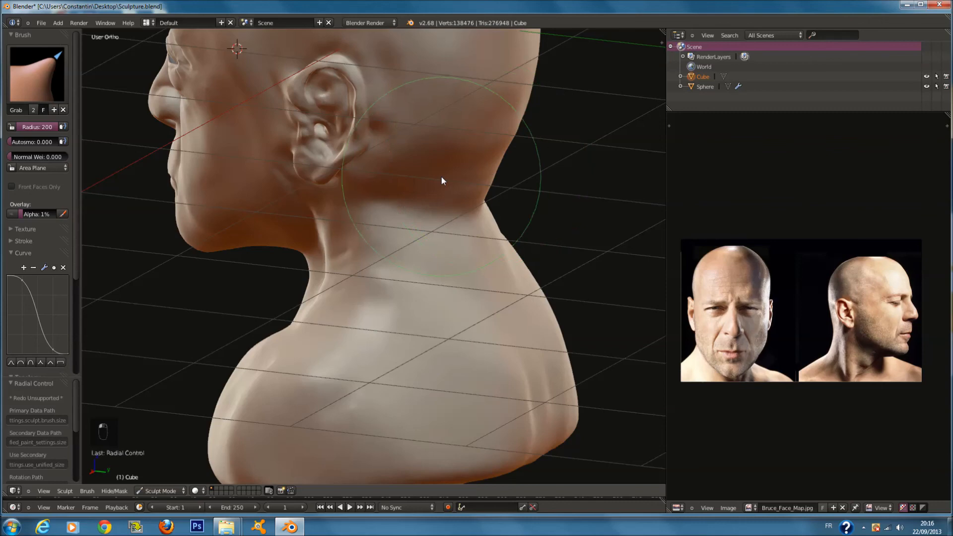
middle_click_drag(496, 118, 495, 156)
key("f")
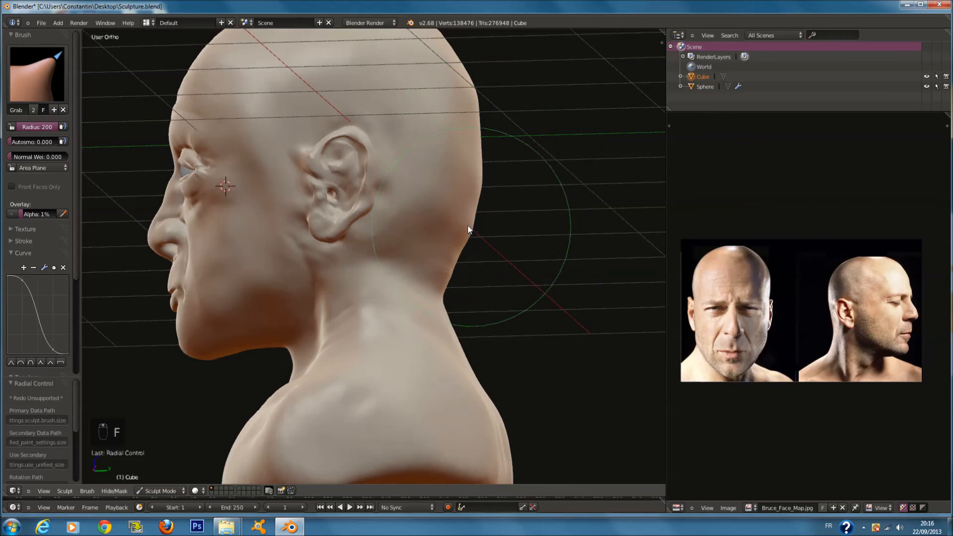
- Adjust the rear profile of the skull with the Grab brush and save the file
mouse_move(468, 159)
middle_mouse_down()
mouse_move(481, 186)
mouse_move(442, 160)
mouse_move(341, 190)
mouse_move(450, 193)
mouse_move(417, 170)
mouse_move(379, 102)
middle_mouse_up()
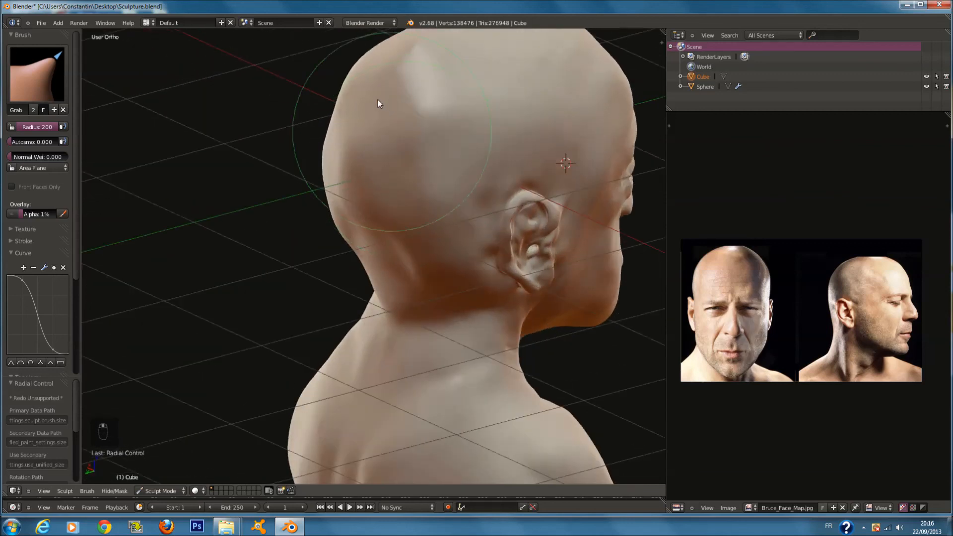
middle_click_drag(383, 139, 356, 143)
key("f")
key("ctrl+s")
left_click(316, 197)
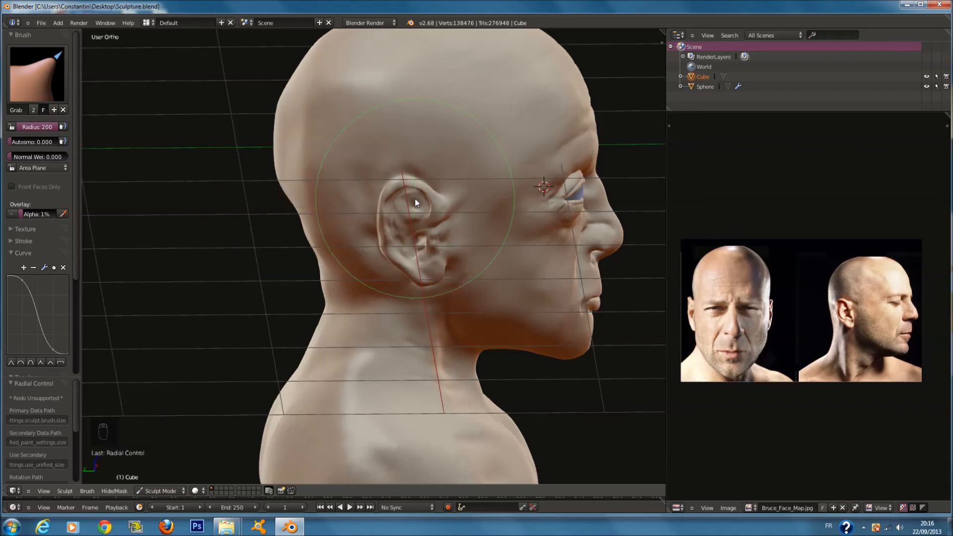
- Smooth the back of the head above the neck with the Smooth brush at radius 200
left_click(37, 75)
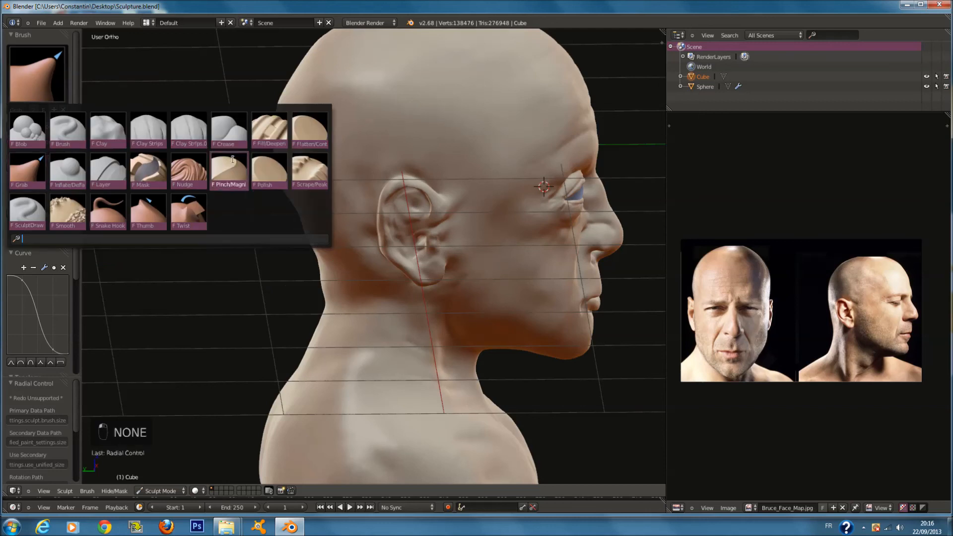
left_click(68, 211)
middle_click_drag(232, 164, 347, 121)
scroll(467, 183, "up", 1)
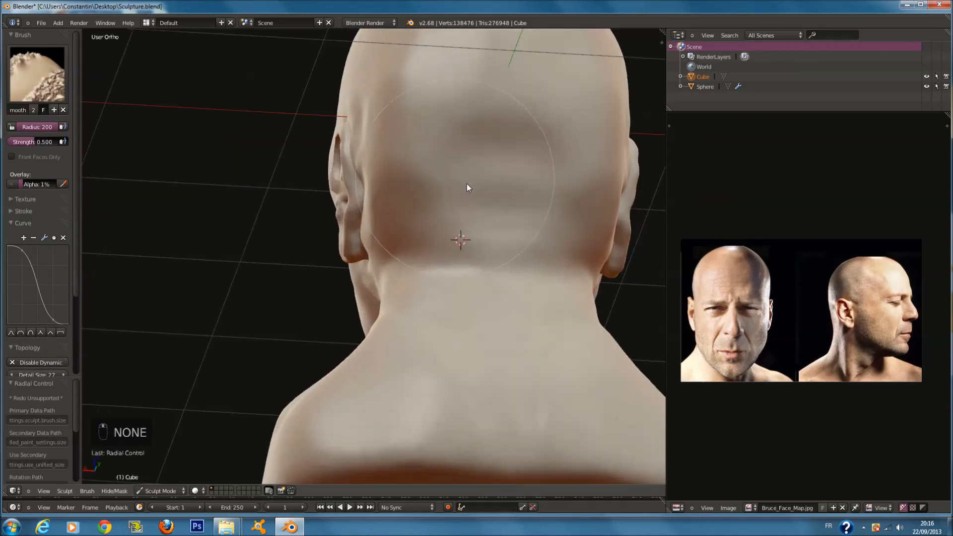
middle_click_drag(467, 183, 252, 162)
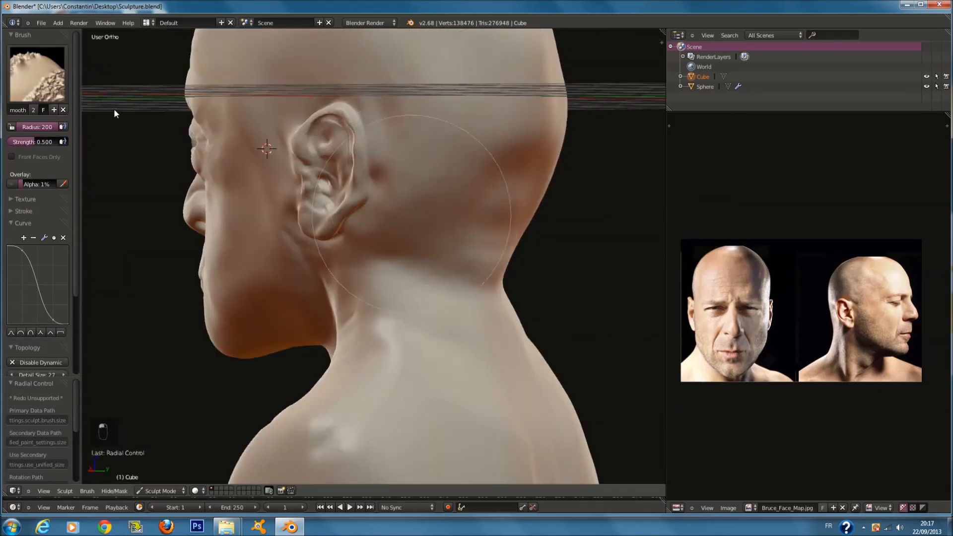
- Flatten the bumps on the back of the head with the Polish brush at radius 153
left_click(38, 74)
left_click(271, 171)
middle_click_drag(408, 196, 377, 179)
scroll(474, 150, "up", 2)
key("f")
left_click(451, 149)
mouse_move(436, 111)
left_mouse_down()
mouse_move(415, 230)
mouse_move(416, 152)
mouse_move(444, 89)
mouse_move(455, 192)
left_mouse_up()
scroll(459, 191, "down", 2)
- Polish the lower skull from the back of the head toward the area behind the ear
middle_click_drag(459, 191, 470, 248)
mouse_move(463, 194)
left_mouse_down()
mouse_move(413, 103)
mouse_move(478, 188)
left_mouse_up()
middle_click_drag(478, 188, 436, 150)
mouse_move(436, 150)
left_mouse_down()
mouse_move(464, 163)
mouse_move(493, 129)
mouse_move(458, 225)
mouse_move(434, 233)
mouse_move(409, 197)
mouse_move(385, 245)
left_mouse_up()
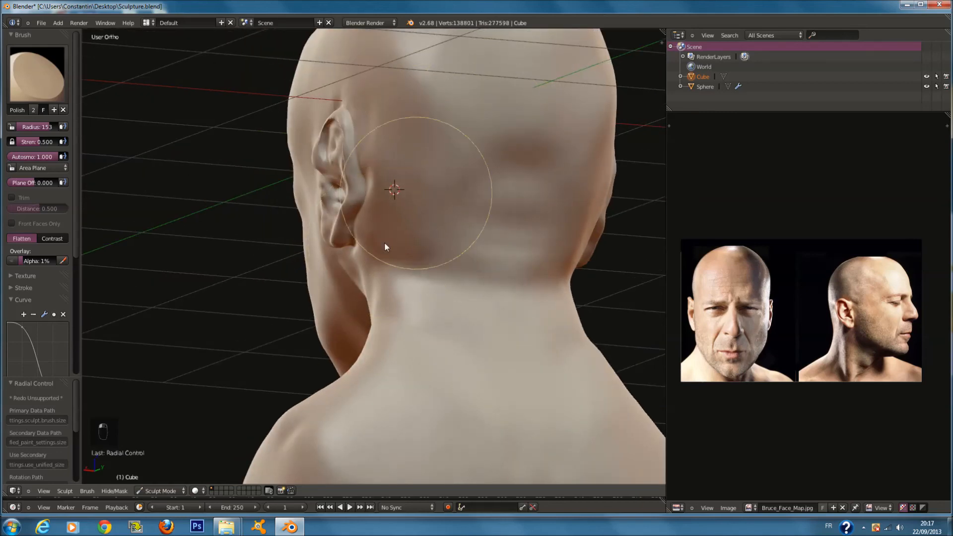
mouse_move(445, 230)
middle_mouse_down()
mouse_move(504, 236)
mouse_move(489, 221)
middle_mouse_up()
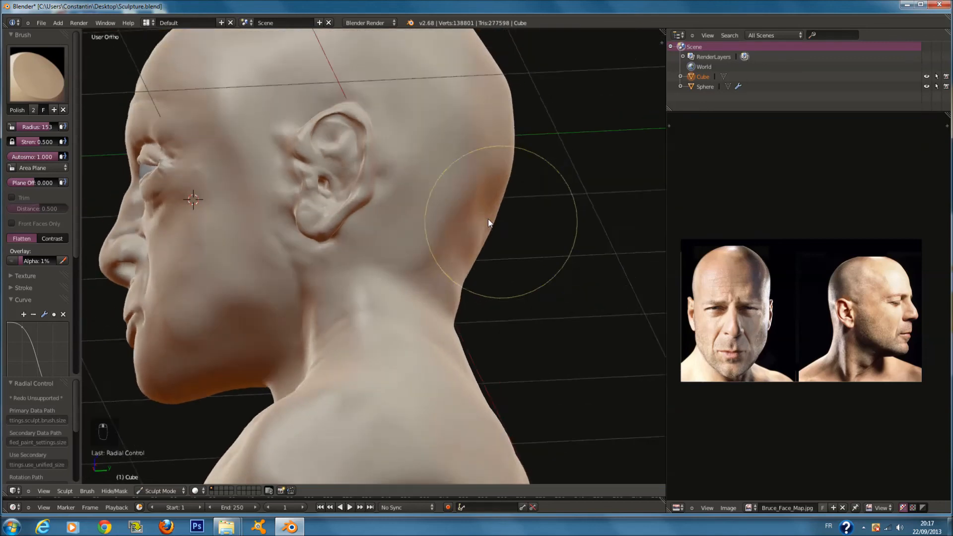
- Set the Polish brush to radius 147 and even out the area between the ear and nape
scroll(489, 223, "up", 2)
key("f")
mouse_move(413, 218)
left_mouse_down()
mouse_move(449, 154)
mouse_move(426, 284)
left_mouse_up()
scroll(426, 284, "down", 5)
mouse_move(445, 275)
middle_mouse_down()
mouse_move(409, 303)
mouse_move(340, 309)
mouse_move(434, 292)
mouse_move(422, 153)
middle_mouse_up()
scroll(422, 154, "up", 3)
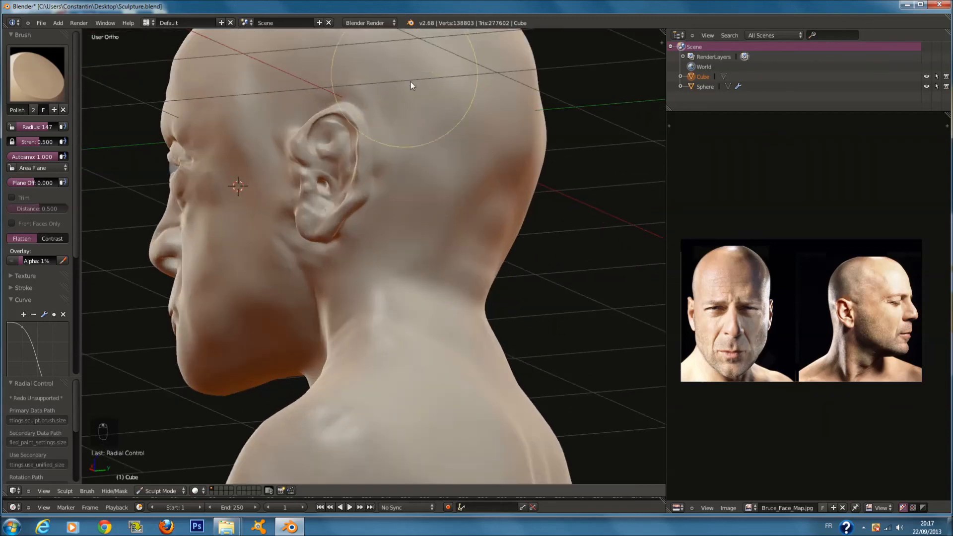
- Polish the back of the skull downward from behind the ear to the nape with the Polish brush at radius 147
scroll(411, 85, "down", 3)
mouse_move(433, 112)
middle_mouse_down()
mouse_move(442, 121)
mouse_move(445, 109)
middle_mouse_up()
scroll(442, 121, "up", 3)
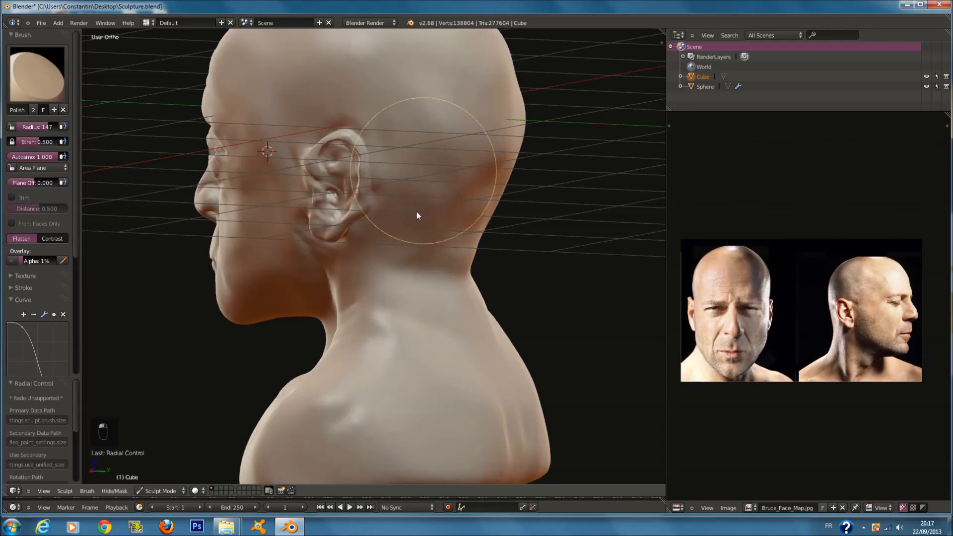
mouse_move(414, 226)
middle_mouse_down()
mouse_move(490, 241)
mouse_move(485, 200)
mouse_move(377, 214)
mouse_move(359, 149)
mouse_move(388, 139)
middle_mouse_up()
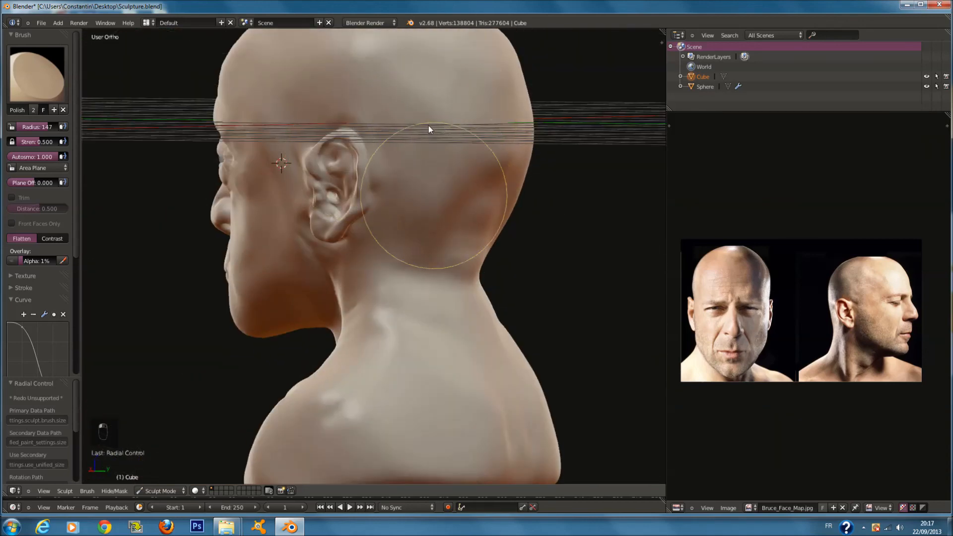
mouse_move(402, 202)
middle_mouse_down()
mouse_move(496, 224)
mouse_move(560, 208)
mouse_move(340, 242)
mouse_move(439, 231)
middle_mouse_up()
scroll(439, 231, "up", 3)
mouse_move(400, 136)
left_mouse_down()
mouse_move(407, 243)
mouse_move(395, 263)
left_mouse_up()
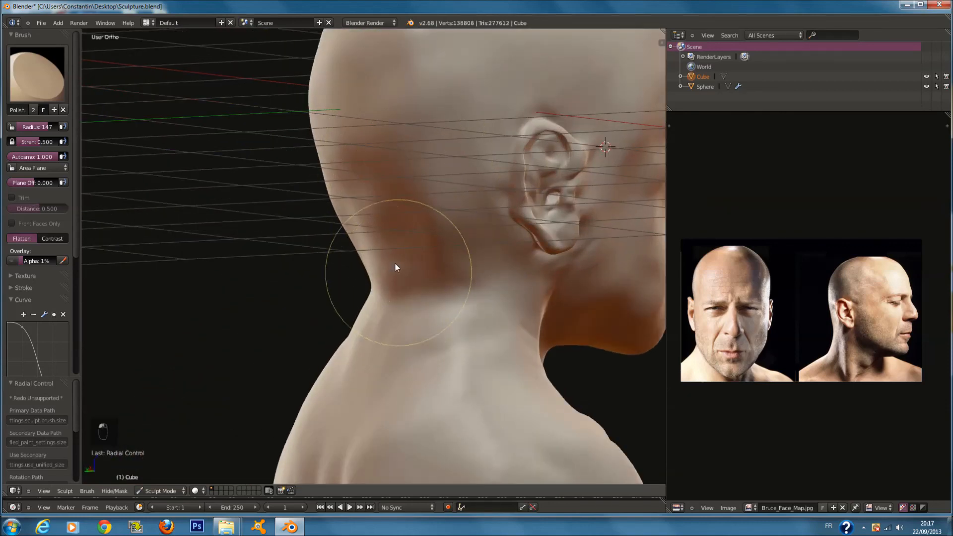
scroll(395, 263, "down", 2)
middle_click_drag(377, 272, 440, 255)
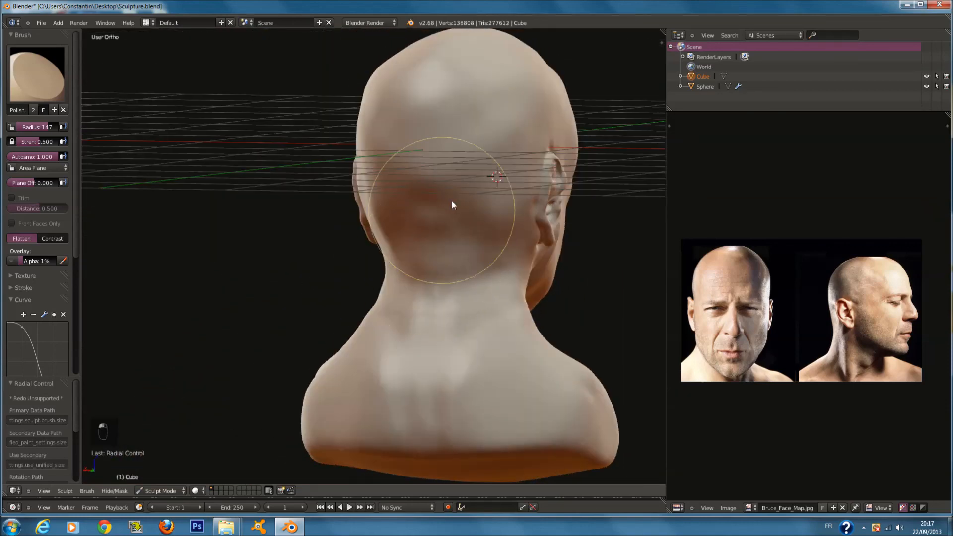
- Save the sculpture over the existing Sculpture.blend file
middle_click_drag(436, 143, 387, 196)
scroll(494, 142, "down", 2)
key("ctrl+s")
left_click(388, 197)
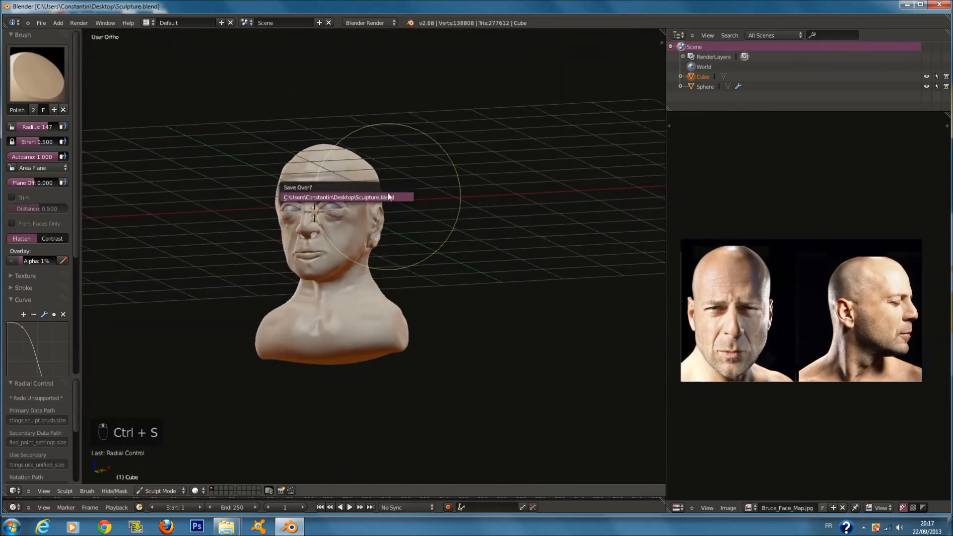
middle_click_drag(388, 150, 374, 178)
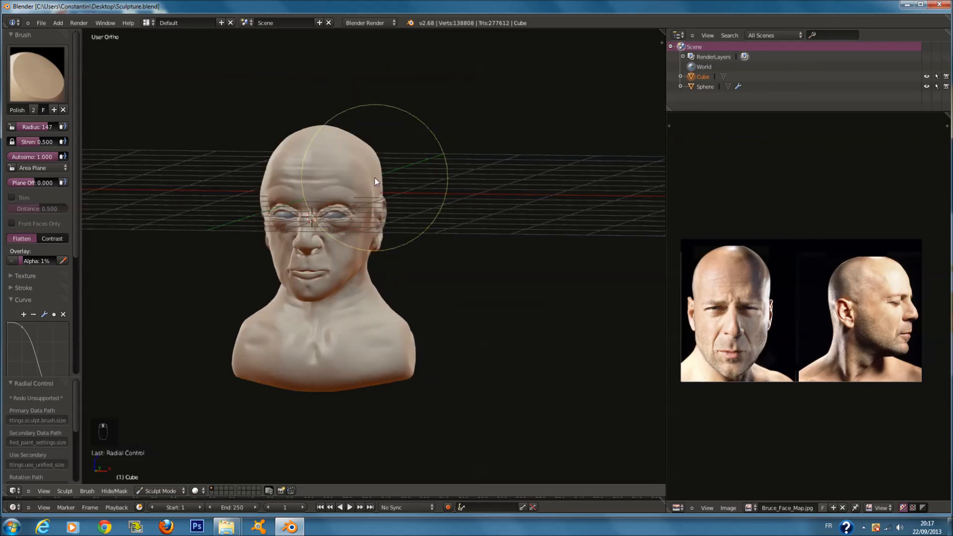
- Pull the mouth corners slightly downward in front view with the Grab brush at radius 200
key("KP_1")
scroll(329, 143, "up", 5)
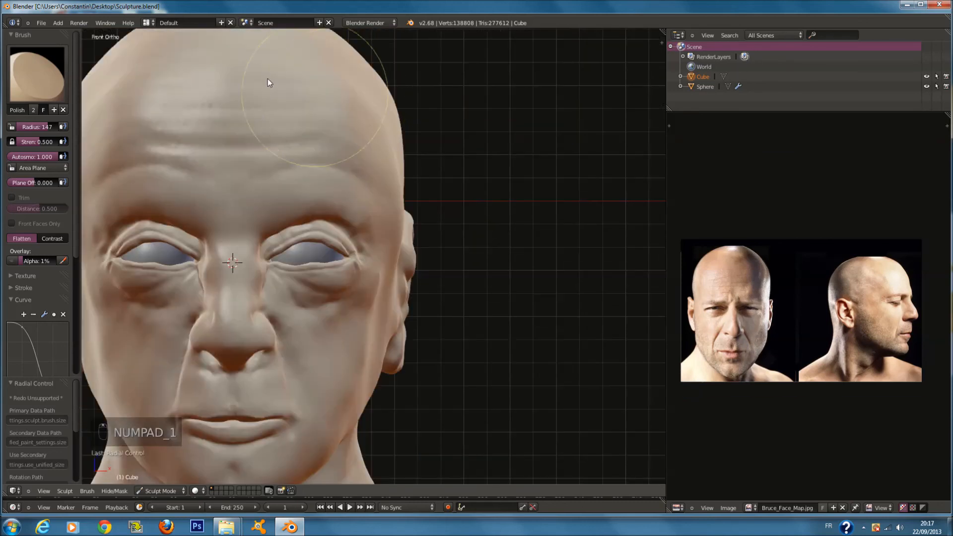
scroll(267, 78, "down", 5, "ctrl")
left_click(42, 75)
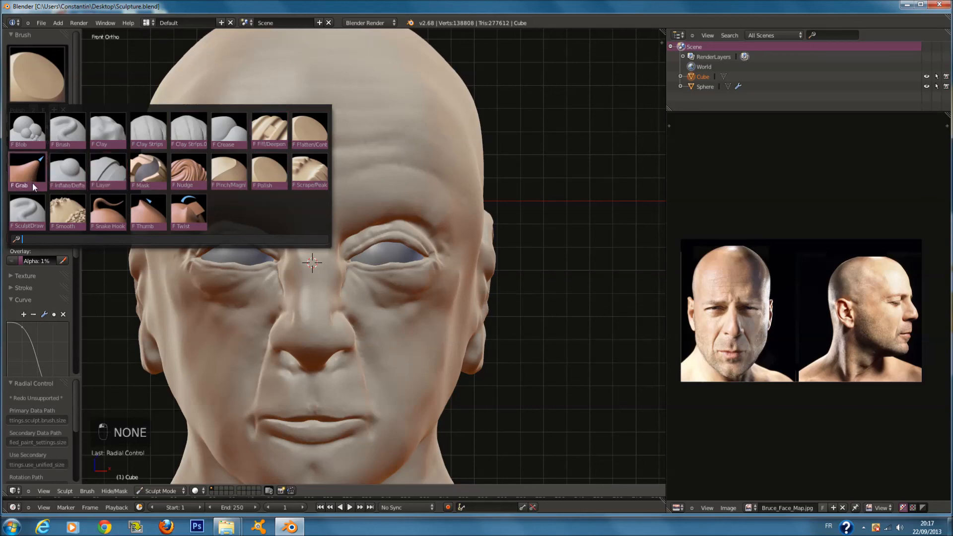
left_click(31, 185)
key("f")
scroll(475, 247, "down", 3)
key("f")
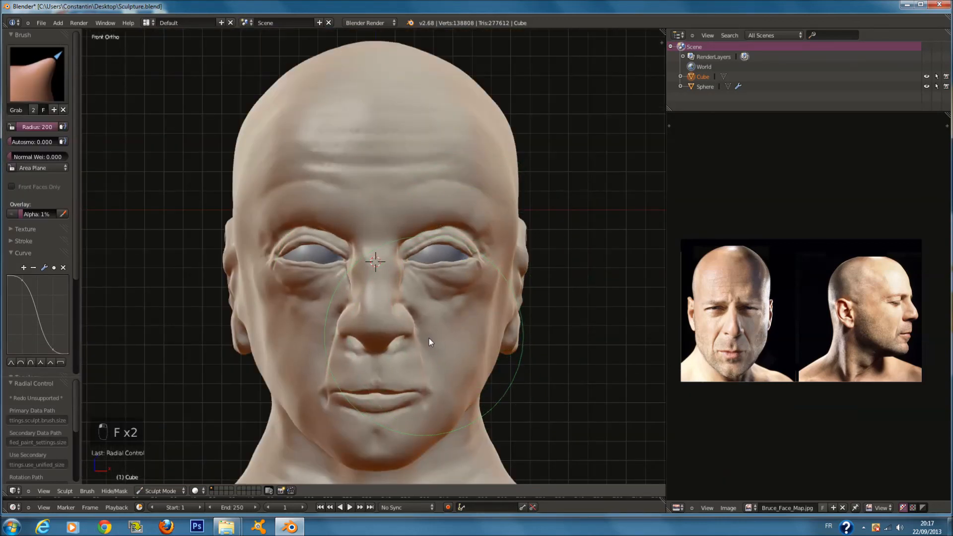
left_click_drag(434, 395, 434, 397)
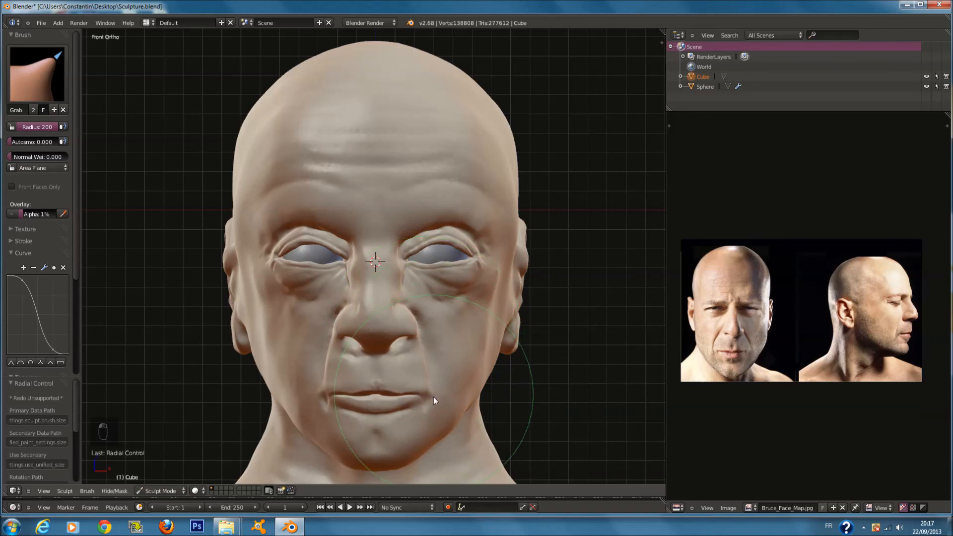
- Pull the cheek beside the nose outward with the Grab brush
key("f")
left_click(413, 350)
left_click_drag(430, 351, 449, 350)
middle_click_drag(439, 352, 384, 325)
scroll(368, 315, "up", 1)
- Resize the Grab brush for reshaping the cheek, ending at radius 194
key("f")
left_click(323, 293)
key("f")
left_click(224, 272)
mouse_move(241, 276)
middle_mouse_down()
mouse_move(207, 251)
mouse_move(273, 296)
middle_mouse_up()
key("f")
left_click(278, 273)
key("f")
left_click(302, 273)
middle_click_drag(302, 273, 365, 290)
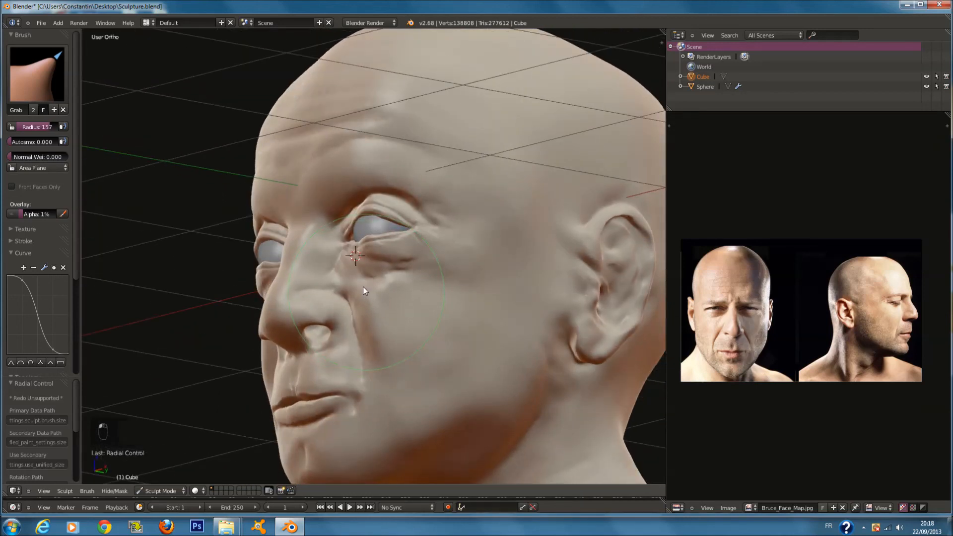
middle_click_drag(407, 297, 437, 314)
key("f")
left_click(397, 297)
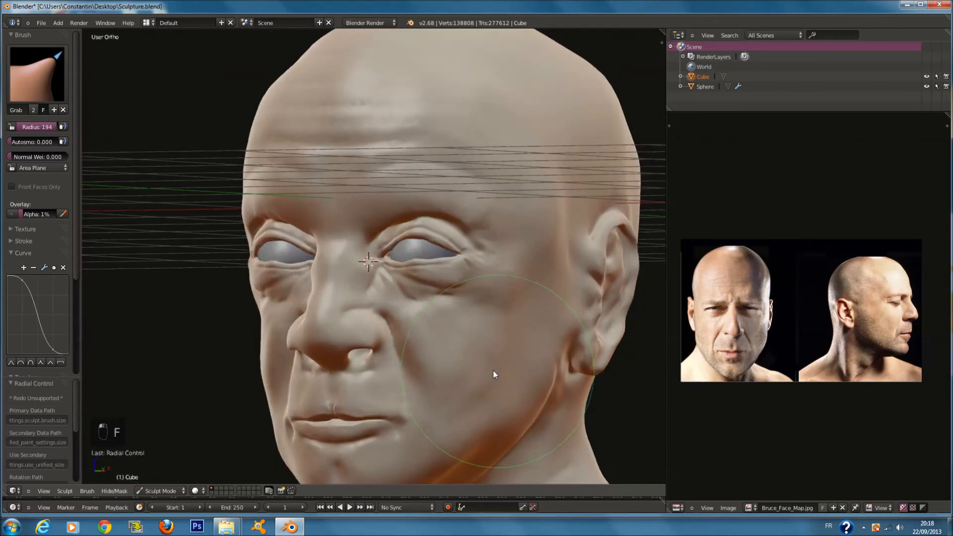
- Lower the brows above the eyes slightly in front view with the Grab brush at radius 200
scroll(491, 300, "up", 2)
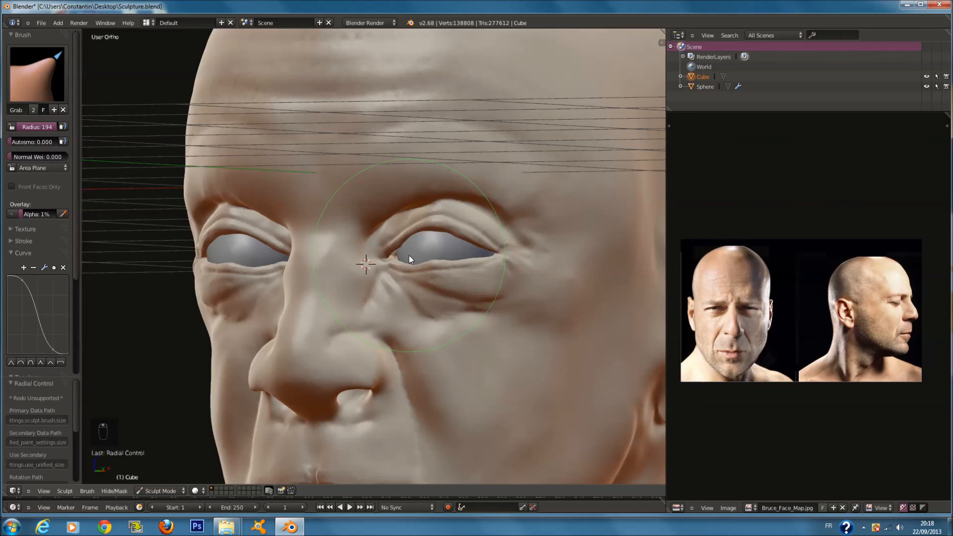
key("KP_1")
scroll(442, 228, "up", 1)
key("f")
left_click(503, 234)
key("f")
left_click(583, 243)
scroll(557, 238, "down", 2)
key("f")
left_click(555, 234)
left_click_drag(499, 201, 497, 205)
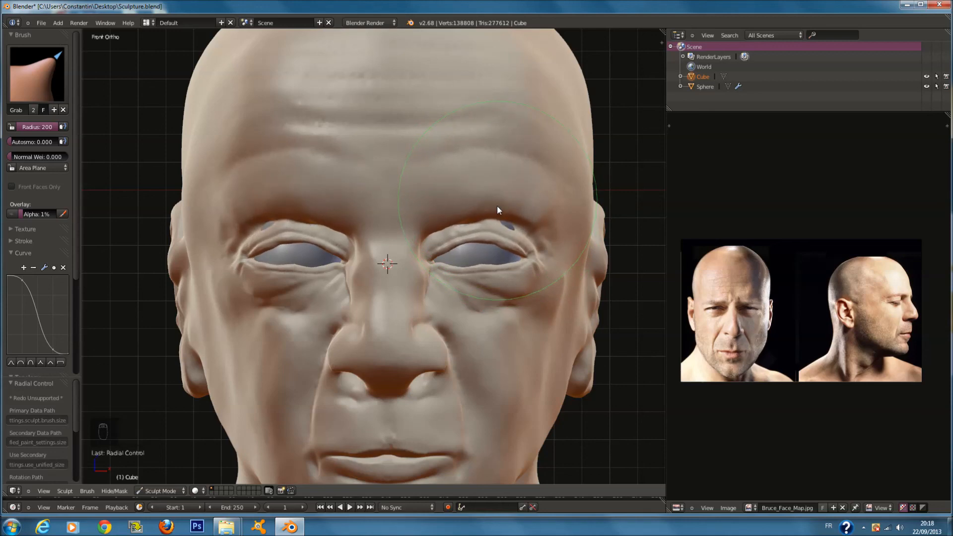
- Pull the brow ridge slightly forward from a side view with the Grab brush at radius 200
mouse_move(510, 208)
middle_mouse_down()
mouse_move(400, 232)
mouse_move(310, 235)
mouse_move(342, 246)
middle_mouse_up()
key("f")
left_click_drag(297, 242, 293, 243)
middle_click_drag(296, 240, 411, 196)
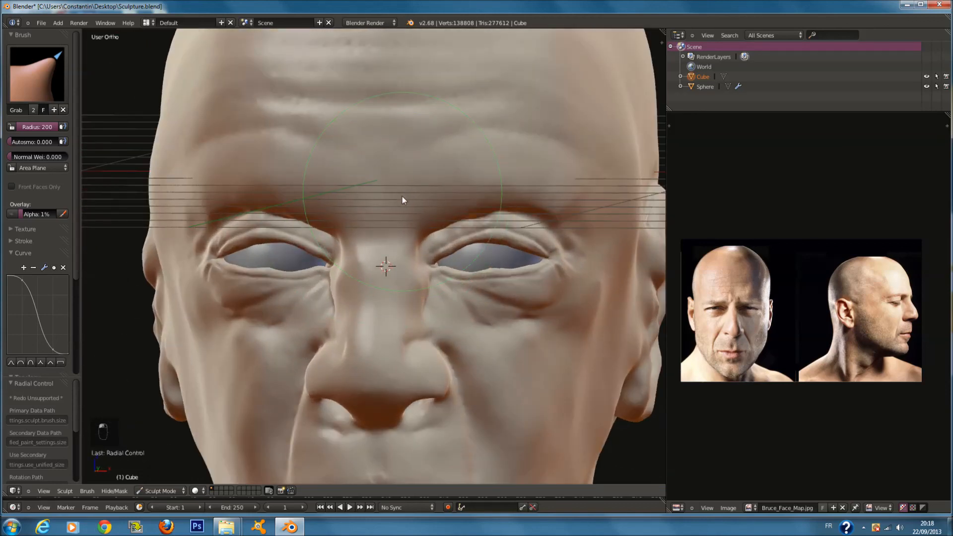
- Nudge the mouth corners and the centre of the lips slightly downward with the Grab brush
key("f")
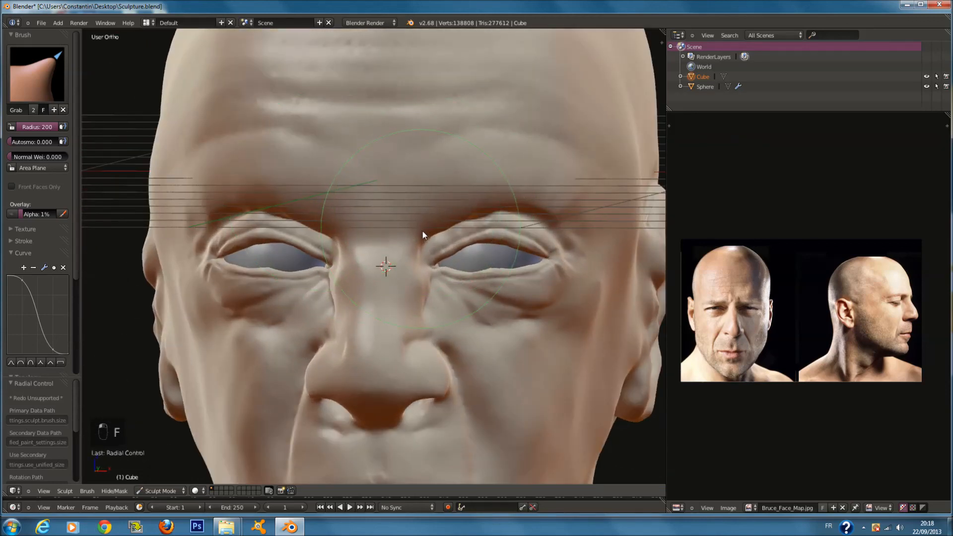
scroll(478, 213, "down", 3)
middle_click_drag(480, 242, 448, 296)
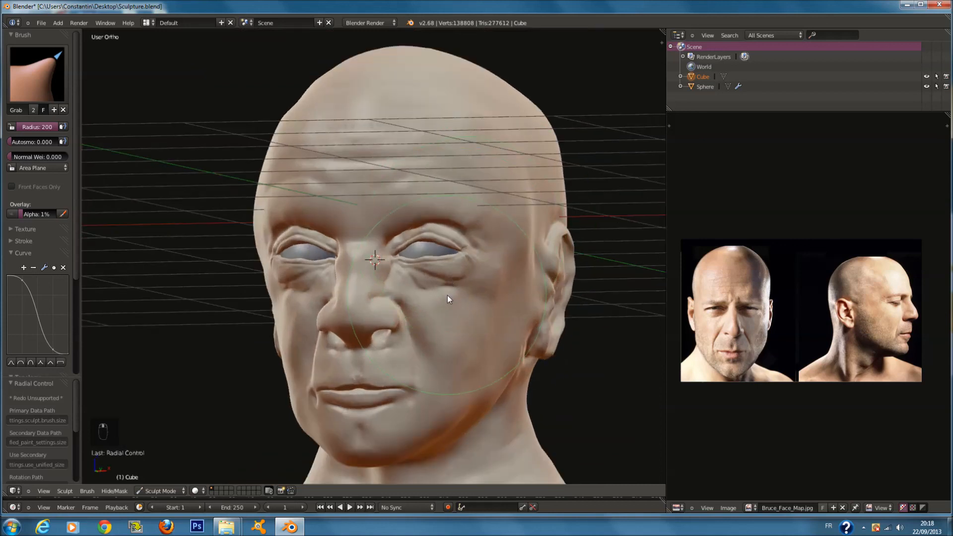
mouse_move(448, 341)
middle_mouse_down()
mouse_move(476, 347)
mouse_move(440, 400)
middle_mouse_up()
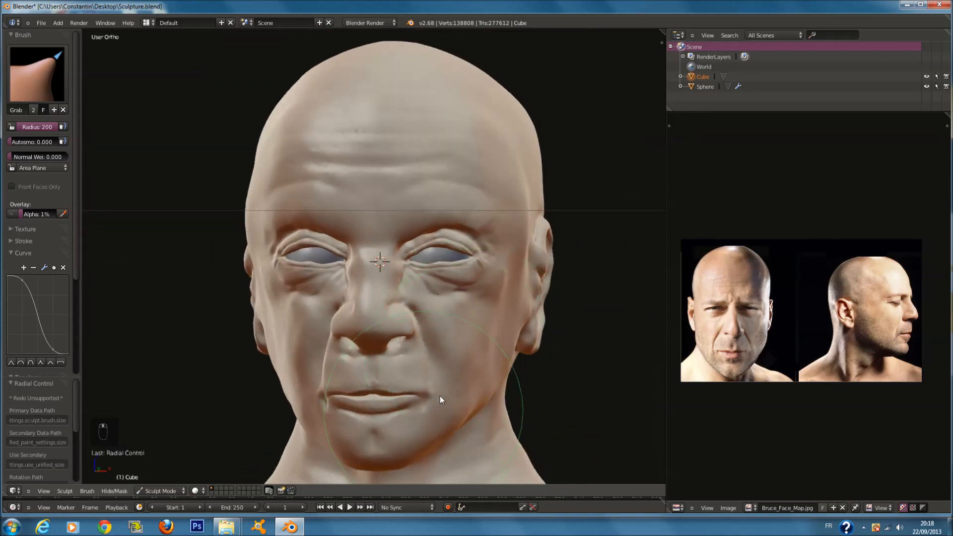
left_click_drag(440, 392, 440, 393)
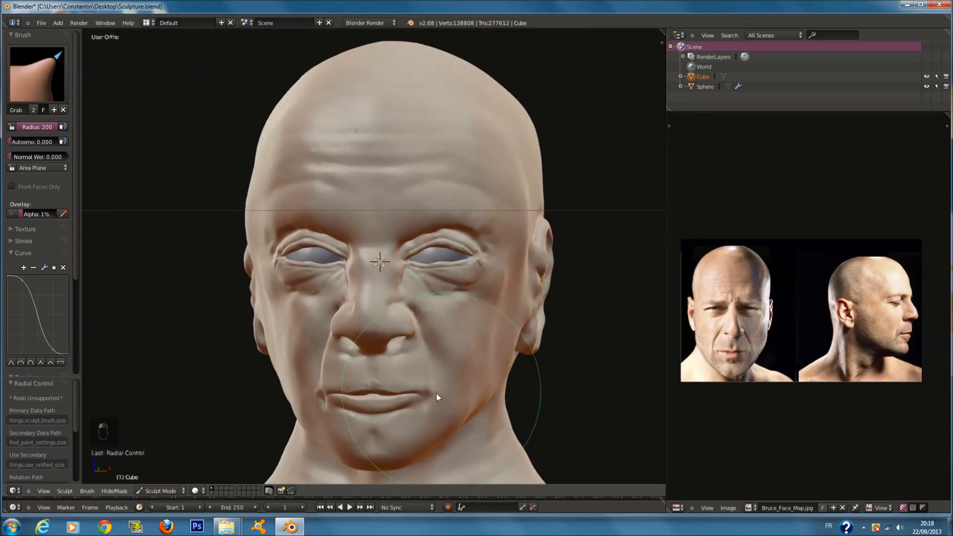
left_click_drag(377, 408, 378, 412)
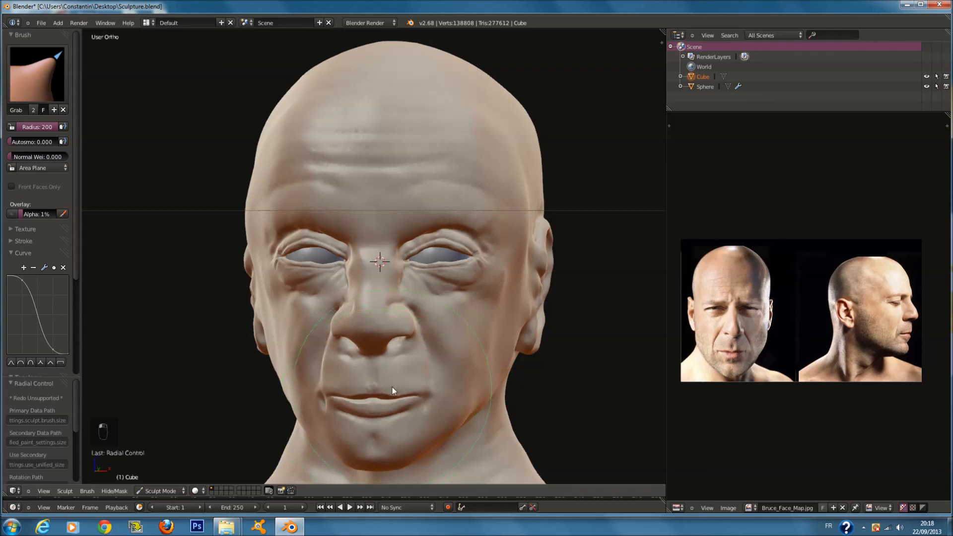
- Polish the lower cheek and jaw with the Polish brush at radius 182 and save over Sculpture.blend
scroll(402, 379, "down", 1)
scroll(402, 378, "down", 2)
middle_click_drag(407, 375, 417, 330)
scroll(505, 290, "up", 4)
mouse_move(513, 285)
middle_mouse_down()
mouse_move(522, 323)
mouse_move(525, 287)
mouse_move(536, 308)
mouse_move(553, 276)
mouse_move(555, 229)
mouse_move(570, 198)
mouse_move(582, 214)
mouse_move(577, 258)
middle_mouse_up()
key("f")
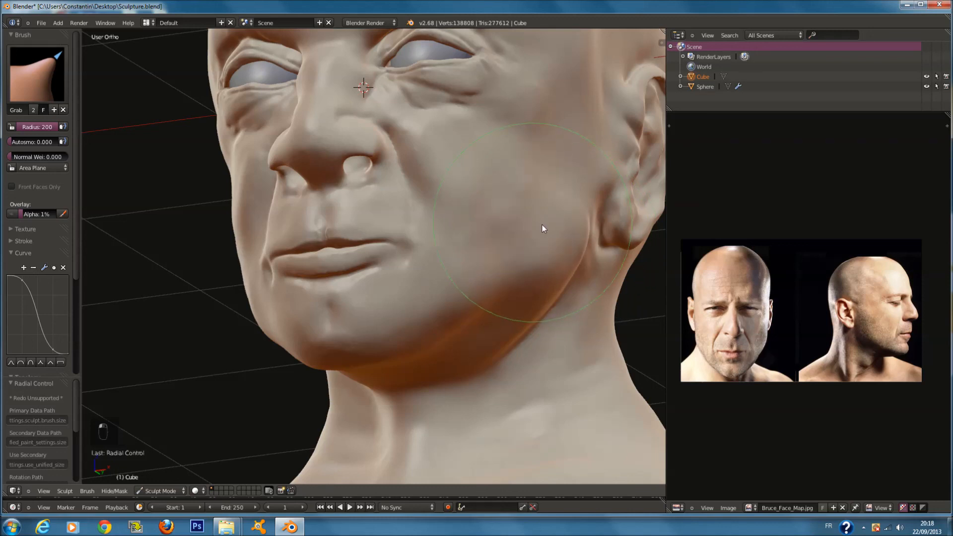
middle_click_drag(553, 226, 502, 221)
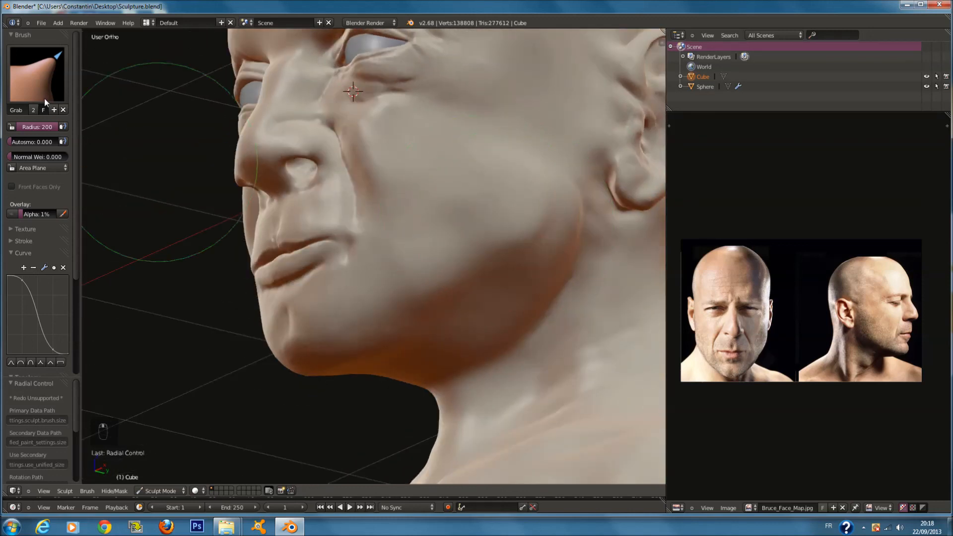
left_click(44, 99)
left_click(268, 171)
key("f")
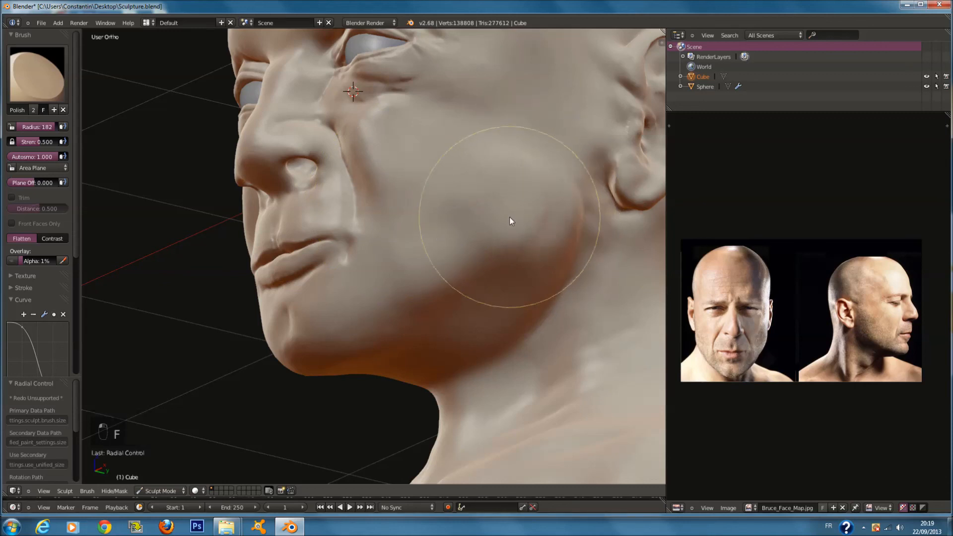
key("ctrl+s")
left_click(510, 218)
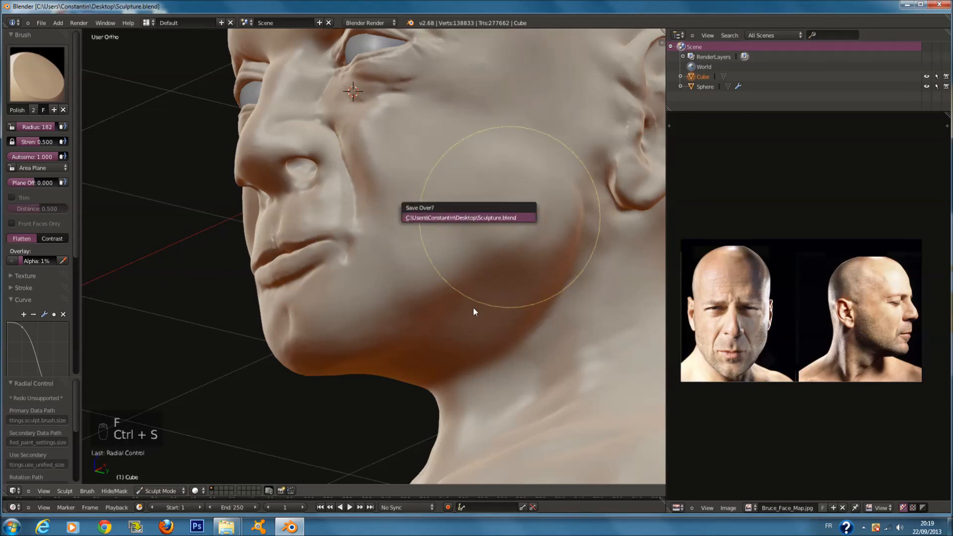
- Polish the jaw below the ear down to the top of the neck
scroll(474, 310, "down", 1)
middle_click_drag(474, 309, 529, 203)
scroll(511, 306, "down", 1)
scroll(518, 302, "up", 3)
left_click_drag(551, 178, 546, 236)
- Try to pull the rear jaw edge downward with the Snake Hook brush at radius 182, and undo the stroke
left_click(46, 81)
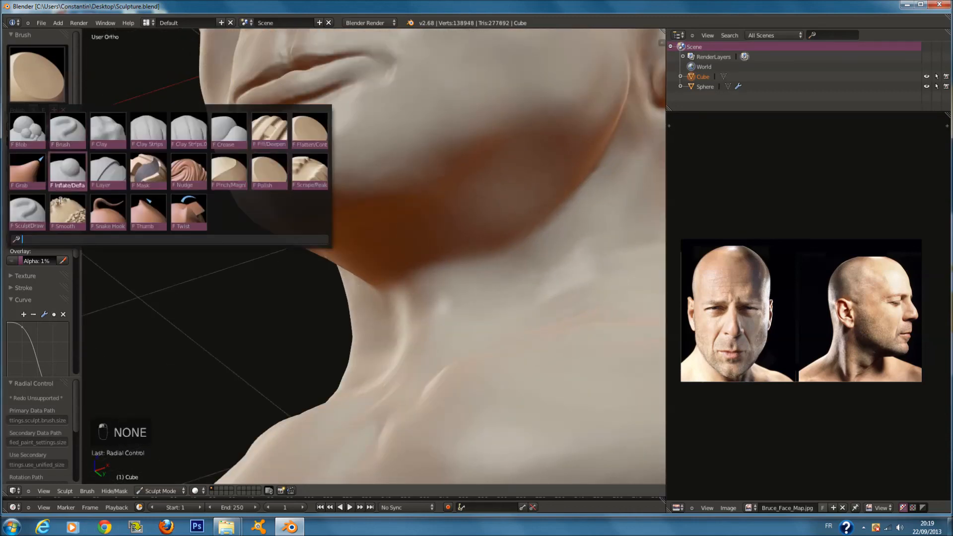
left_click(108, 214)
mouse_move(544, 181)
left_mouse_down()
mouse_move(571, 199)
mouse_move(561, 227)
left_mouse_up()
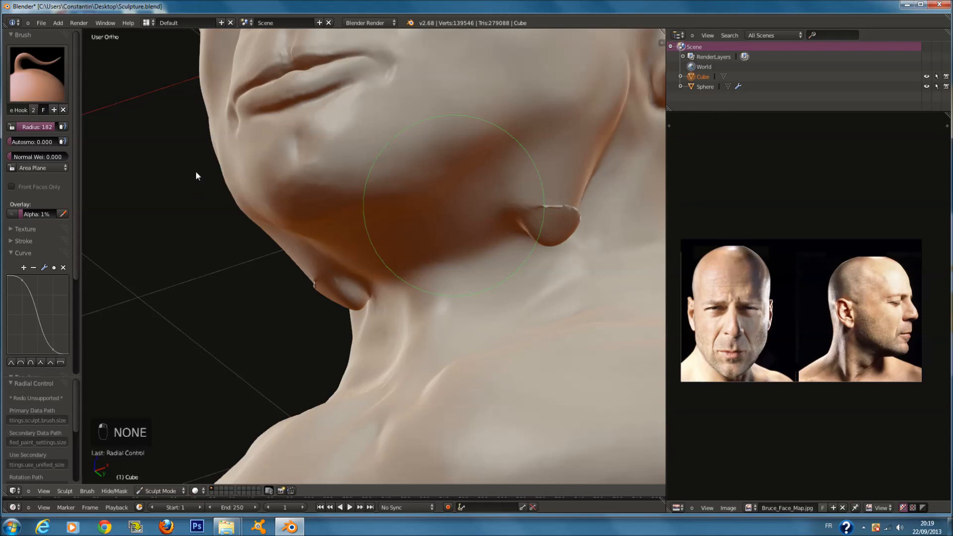
key("ctrl+z")
- Smooth the rear edge of the jaw with the Smooth brush at radius 182
left_click(49, 64)
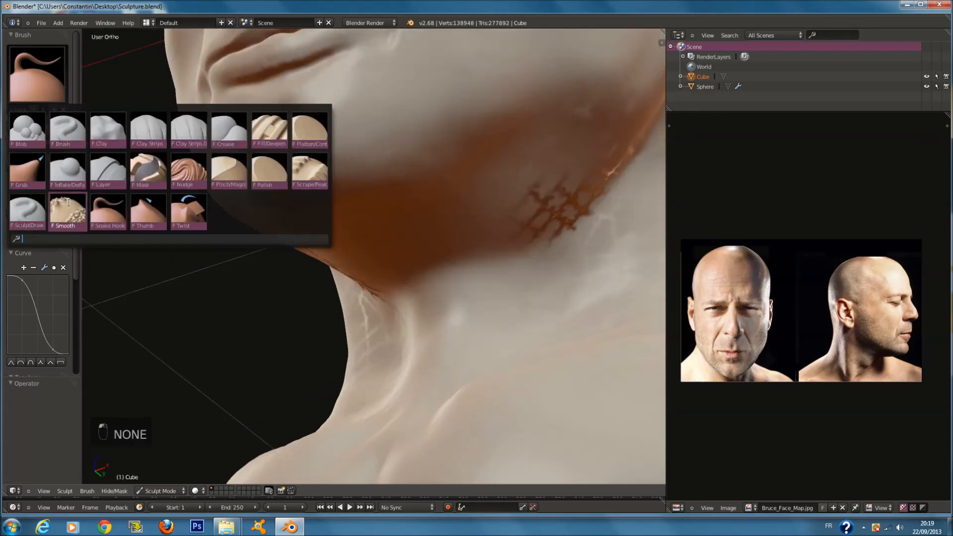
left_click(68, 203)
left_click_drag(595, 184, 547, 237)
scroll(548, 237, "up", 2)
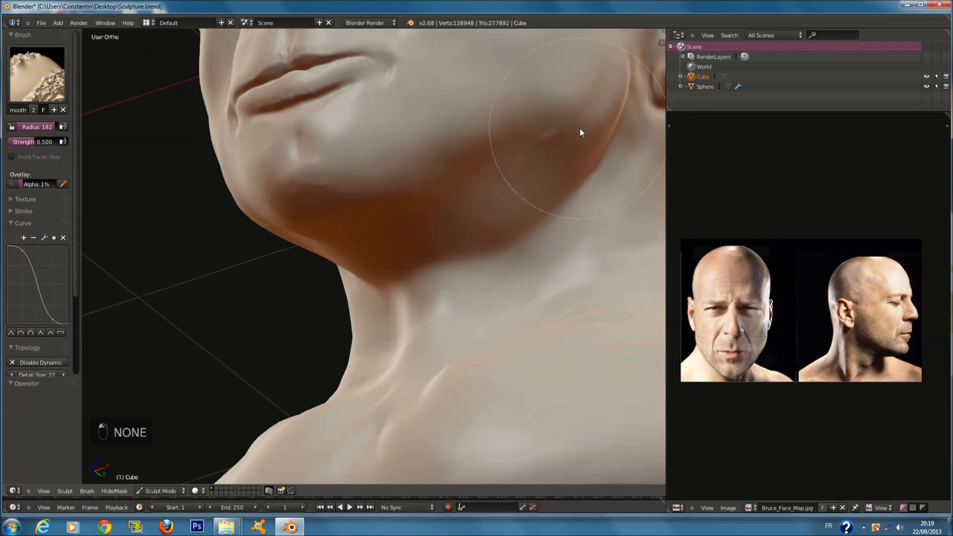
- Switch to the Crease brush and try carving a groove under the jaw at radius 37, undoing the stroke
left_click(54, 74)
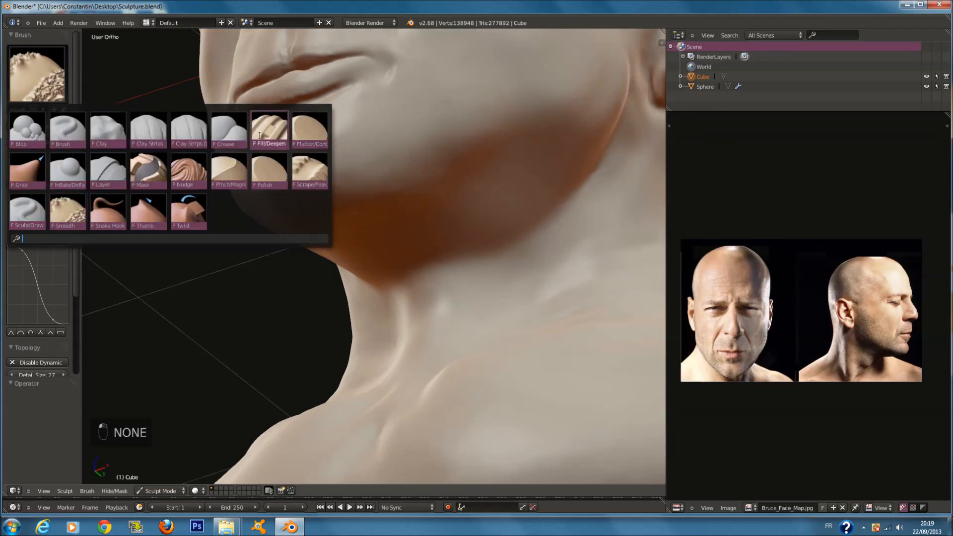
left_click(230, 131)
key("f")
left_click(389, 211)
middle_click_drag(467, 241, 442, 249)
key("f")
left_click(443, 249)
left_click_drag(396, 279, 544, 216)
middle_click_drag(491, 249, 487, 240)
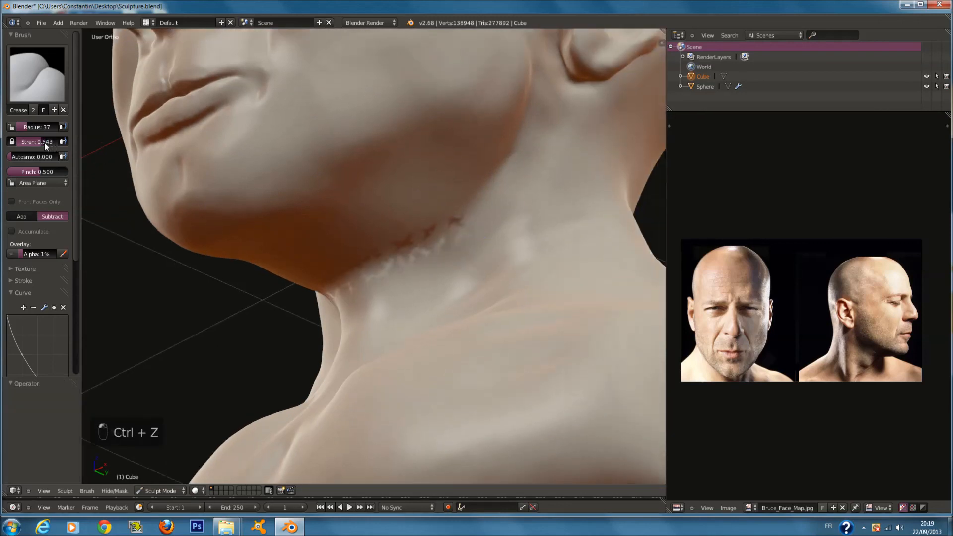
- Carve a crease behind the jaw up toward the earlobe with the Crease brush at strength 0.370 and radius 64
left_click_drag(44, 142, 32, 142)
key("f")
left_click(337, 268)
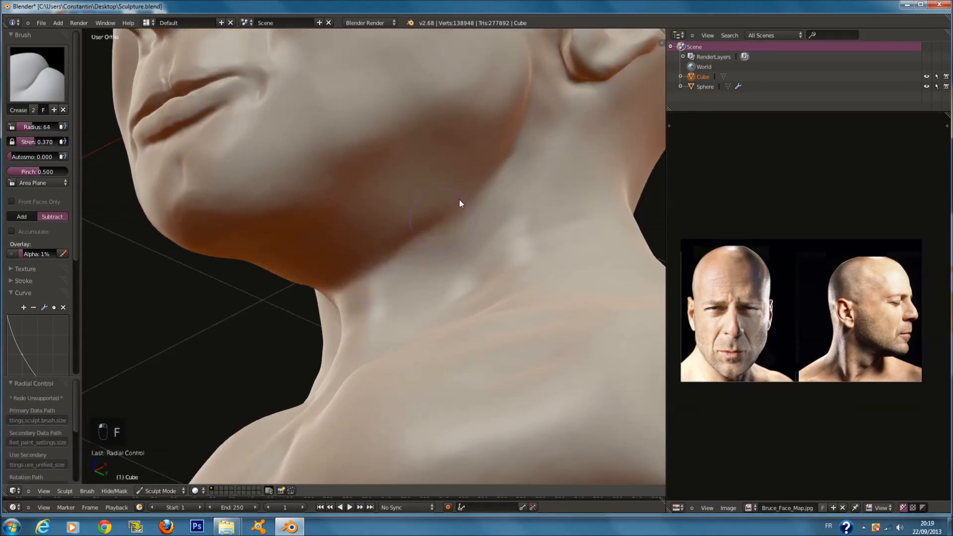
mouse_move(358, 277)
middle_mouse_down()
mouse_move(376, 304)
mouse_move(432, 182)
mouse_move(359, 266)
middle_mouse_up()
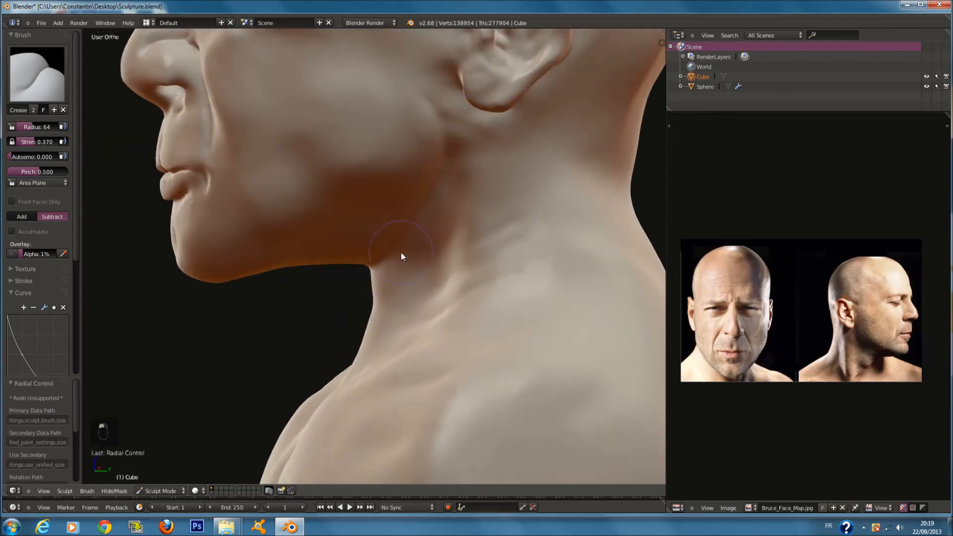
mouse_move(455, 185)
left_mouse_down()
mouse_move(450, 108)
mouse_move(437, 102)
left_mouse_up()
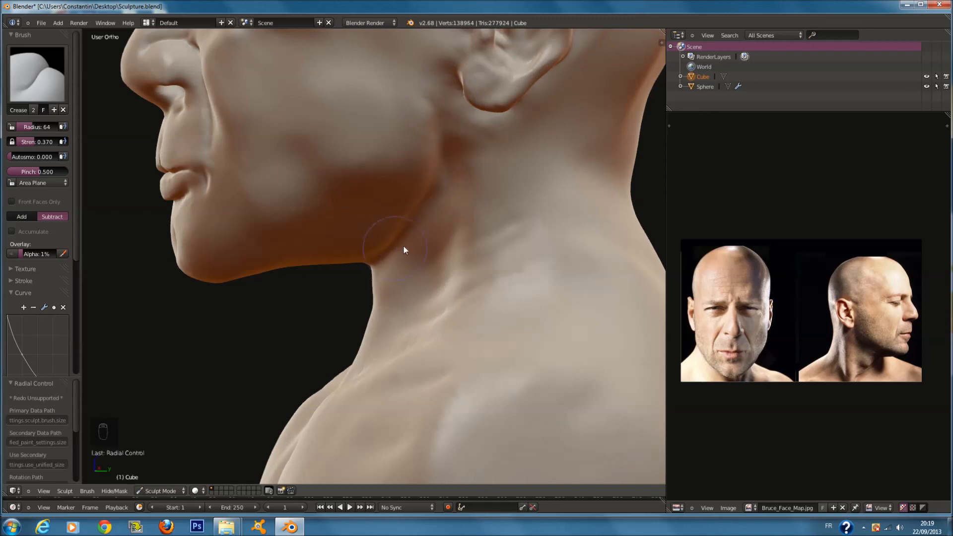
- Add clay to the front of the neck beside the throat with the Clay Strips brush
middle_click_drag(403, 245, 460, 234)
left_click(38, 74)
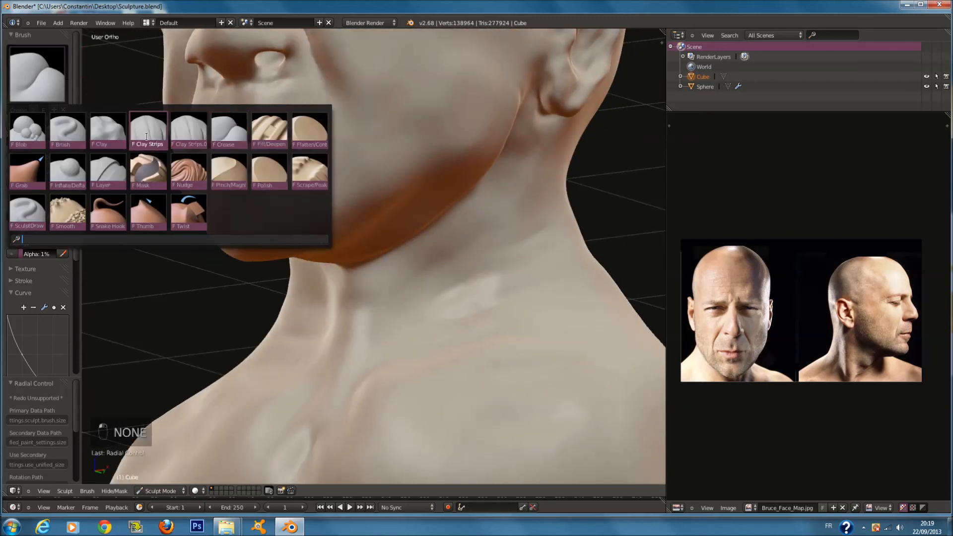
left_click(147, 137)
key("f")
left_click(391, 294)
scroll(391, 293, "down", 1)
middle_click_drag(379, 312, 379, 263, "shift")
scroll(379, 263, "up", 3)
key("f")
mouse_move(363, 244)
left_mouse_down()
mouse_move(345, 240)
mouse_move(353, 287)
mouse_move(348, 273)
left_mouse_up()
- Build up the neck muscle running from below the ear toward the throat with the Clay Strips brush
scroll(436, 244, "down", 1)
key("f")
left_click(436, 244)
key("f")
left_click(500, 150)
mouse_move(522, 134)
left_mouse_down()
mouse_move(514, 192)
mouse_move(478, 238)
left_mouse_up()
left_click_drag(538, 92, 478, 237)
left_click_drag(530, 115, 517, 169)
middle_click_drag(550, 175, 555, 203)
key("f")
left_click(561, 165)
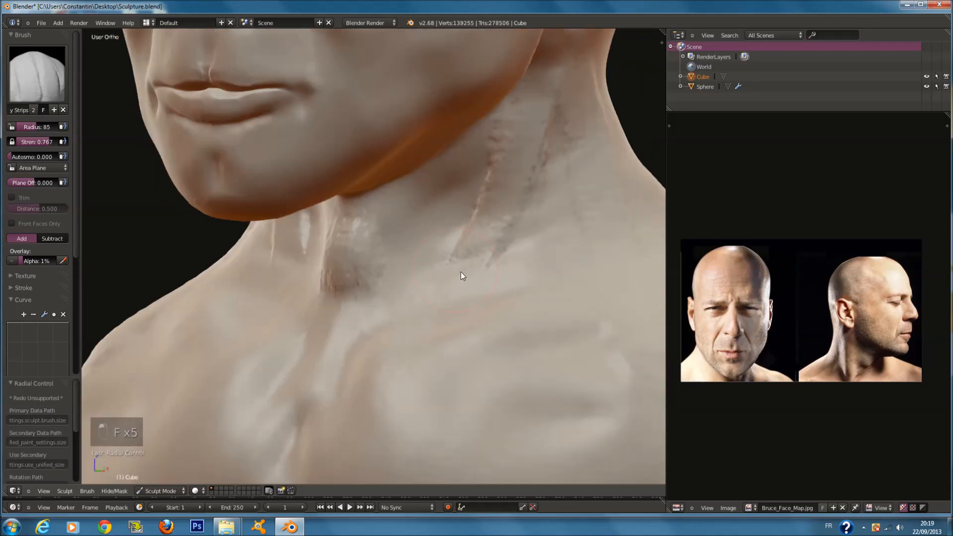
- Add clay along the collarbone and the side of the neck with the Clay Strips brush at radius 69
middle_click_drag(461, 276, 470, 293)
key("f")
left_click(411, 332)
left_click_drag(405, 360, 471, 343)
mouse_move(373, 325)
left_mouse_down()
mouse_move(350, 383)
mouse_move(355, 336)
mouse_move(448, 289)
mouse_move(538, 281)
mouse_move(564, 253)
left_mouse_up()
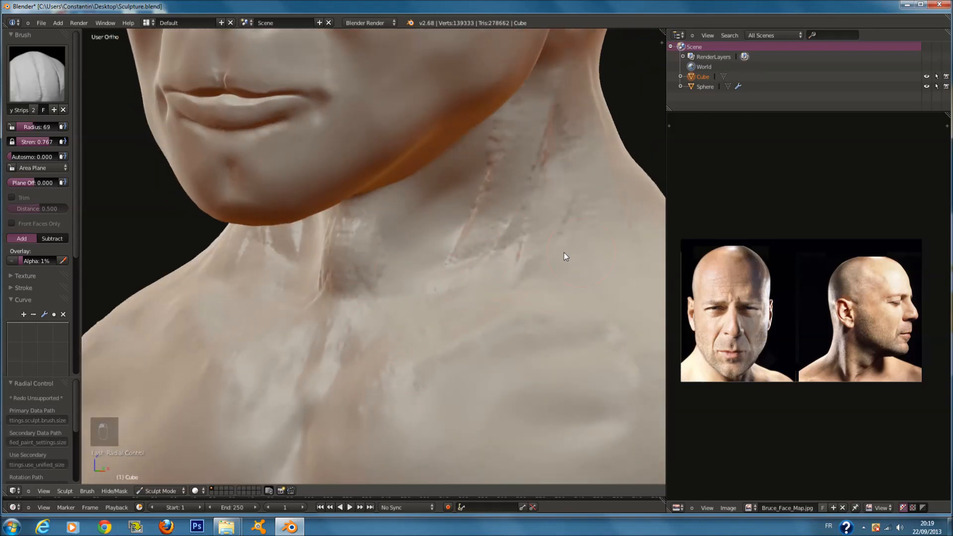
middle_click_drag(564, 252, 557, 193)
middle_click_drag(435, 269, 342, 269)
key("f")
mouse_move(360, 263)
left_mouse_down()
mouse_move(416, 195)
mouse_move(555, 155)
left_mouse_up()
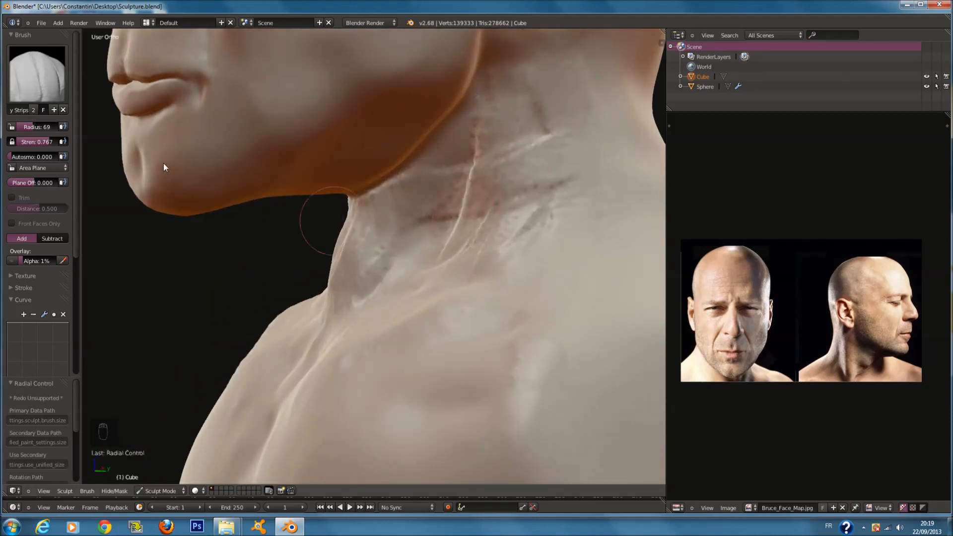
- Smooth the new clay on the side of the neck with the Smooth brush at radius 129
left_click(38, 74)
left_click(68, 211)
key("f")
left_click(447, 189)
mouse_move(501, 118)
left_mouse_down()
mouse_move(551, 119)
mouse_move(377, 238)
mouse_move(396, 342)
mouse_move(365, 380)
mouse_move(516, 314)
mouse_move(540, 111)
mouse_move(508, 175)
left_mouse_up()
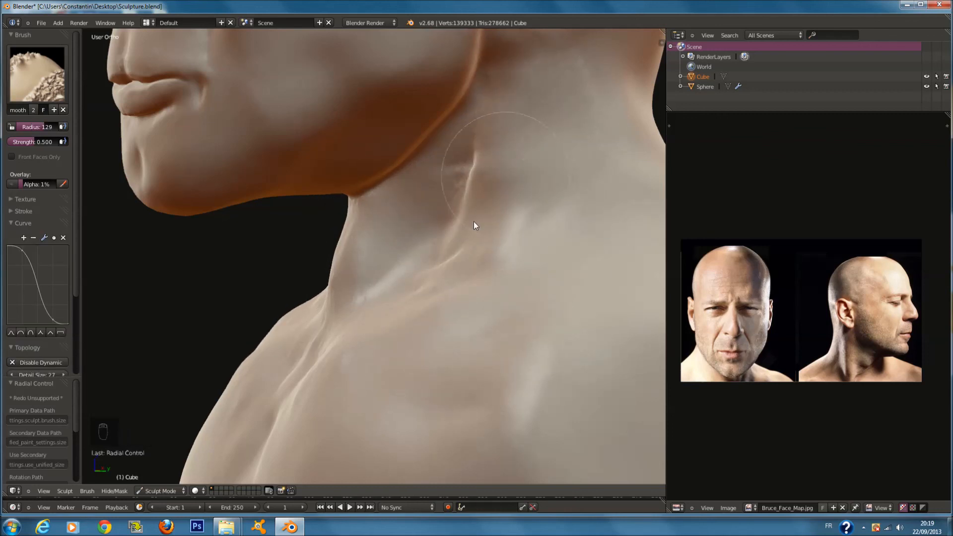
mouse_move(413, 264)
middle_mouse_down()
mouse_move(511, 275)
mouse_move(349, 438)
middle_mouse_up()
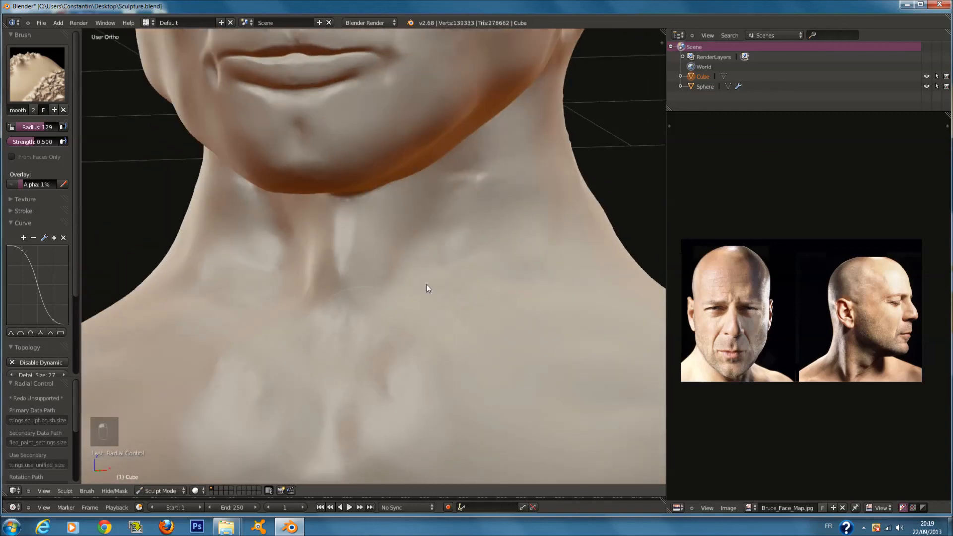
scroll(504, 213, "down", 6)
middle_click_drag(500, 234, 382, 198)
scroll(382, 198, "up", 5)
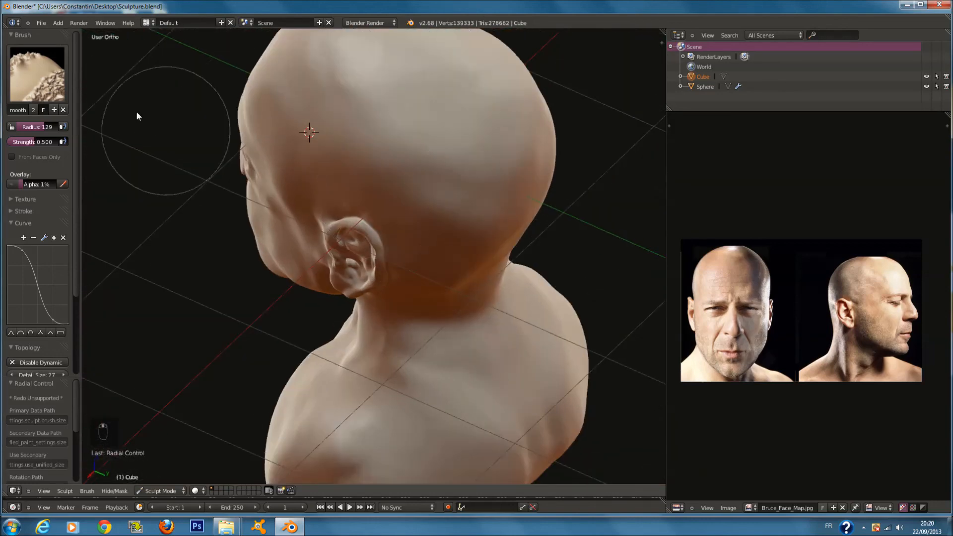
left_click(37, 74)
left_click(29, 169)
middle_click_drag(237, 190, 212, 199)
scroll(212, 199, "up", 4)
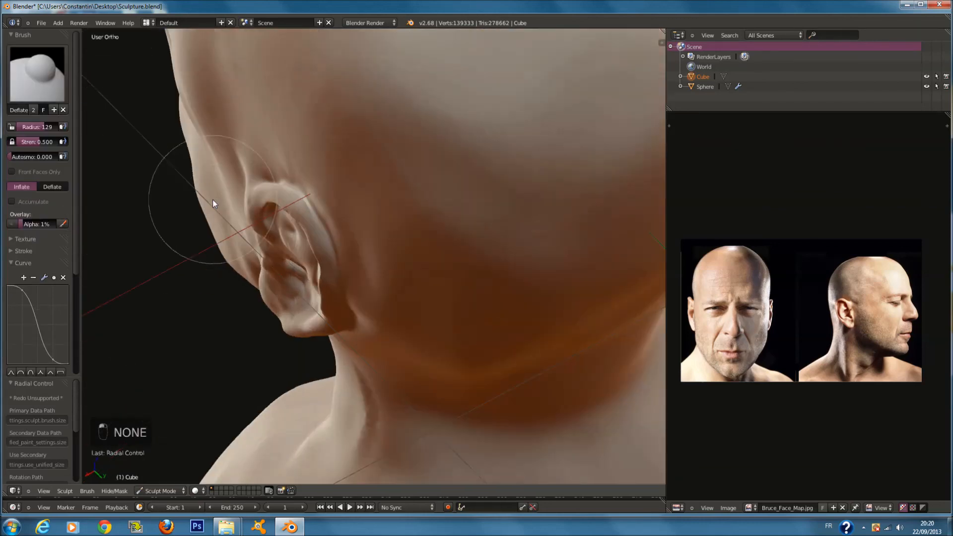
key("f")
left_click(288, 239)
scroll(317, 240, "down", 3)
mouse_move(316, 240)
middle_mouse_down("shift")
mouse_move(345, 240)
mouse_move(401, 209)
mouse_move(350, 141)
mouse_move(353, 121)
mouse_move(362, 157)
middle_mouse_up("shift")
scroll(350, 141, "up", 4)
key("f")
left_click(347, 100)
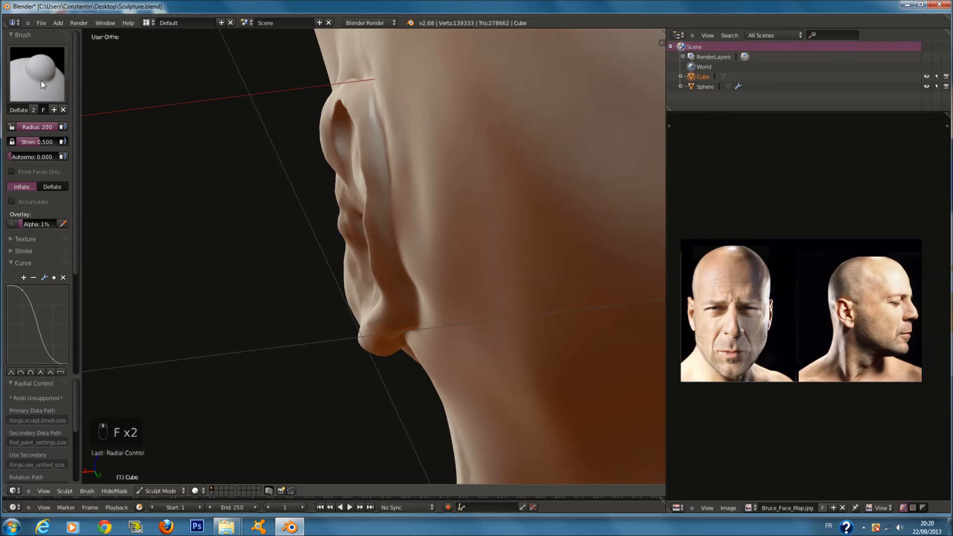
- Switch to the Grab brush and adjust its radius to 150 for reshaping the back of the ear
left_click(41, 85)
left_click(322, 128)
key("f")
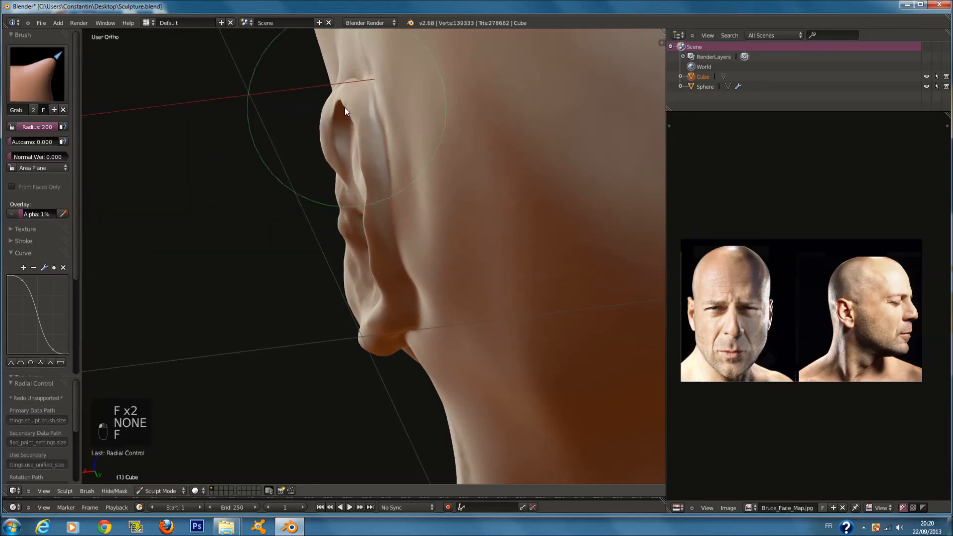
middle_click_drag(359, 147, 325, 242)
key("f")
left_click(324, 243)
key("f")
left_click(354, 250)
key("f")
left_click(350, 257)
mouse_move(348, 249)
middle_mouse_down()
mouse_move(356, 266)
mouse_move(398, 271)
mouse_move(368, 250)
mouse_move(368, 214)
middle_mouse_up()
key("f")
left_click(394, 261)
key("f")
left_click(371, 278)
key("f")
left_click(378, 248)
scroll(364, 235, "up", 2)
- Reshape the ear's outer rim from the lobe up to the top with the Grab brush, reducing the radius to 119
key("f")
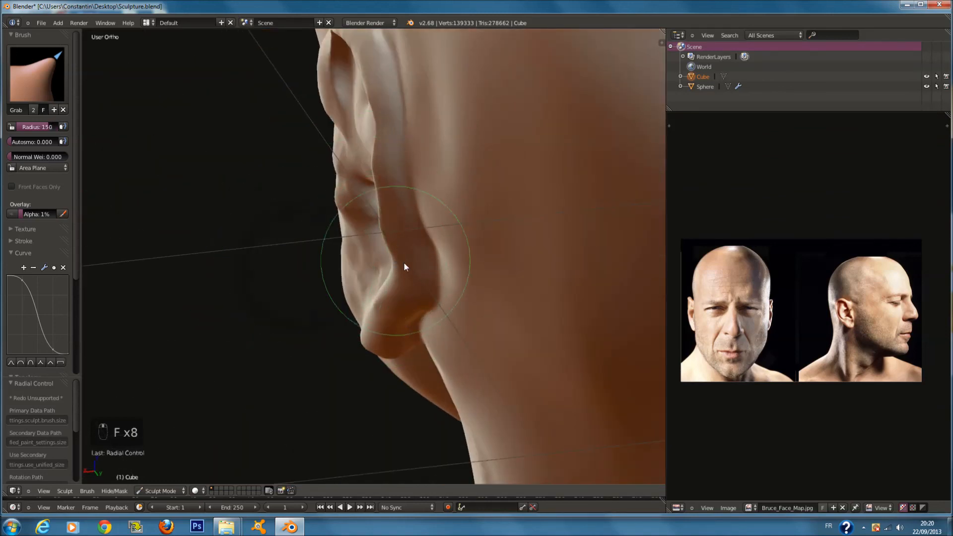
left_click(392, 263)
left_click_drag(391, 302, 374, 288)
key("f")
left_click(392, 268)
left_click_drag(382, 200, 377, 139)
key("f")
left_click(365, 122)
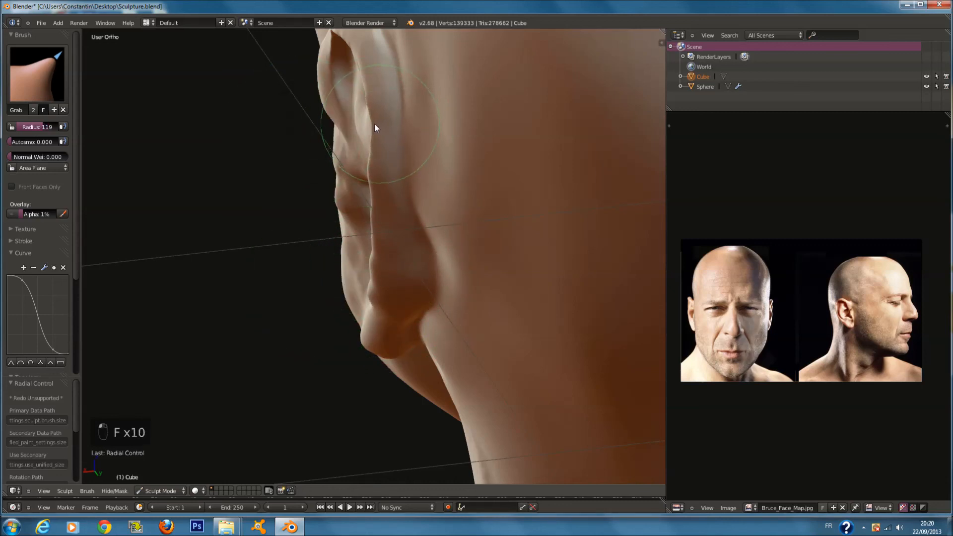
left_click_drag(372, 122, 365, 81)
mouse_move(365, 82)
middle_mouse_down()
mouse_move(430, 139)
mouse_move(524, 144)
mouse_move(532, 214)
mouse_move(517, 126)
middle_mouse_up()
scroll(524, 142, "down", 5)
scroll(517, 126, "up", 2)
middle_click_drag(591, 127, 479, 187, "shift")
scroll(425, 145, "up", 6)
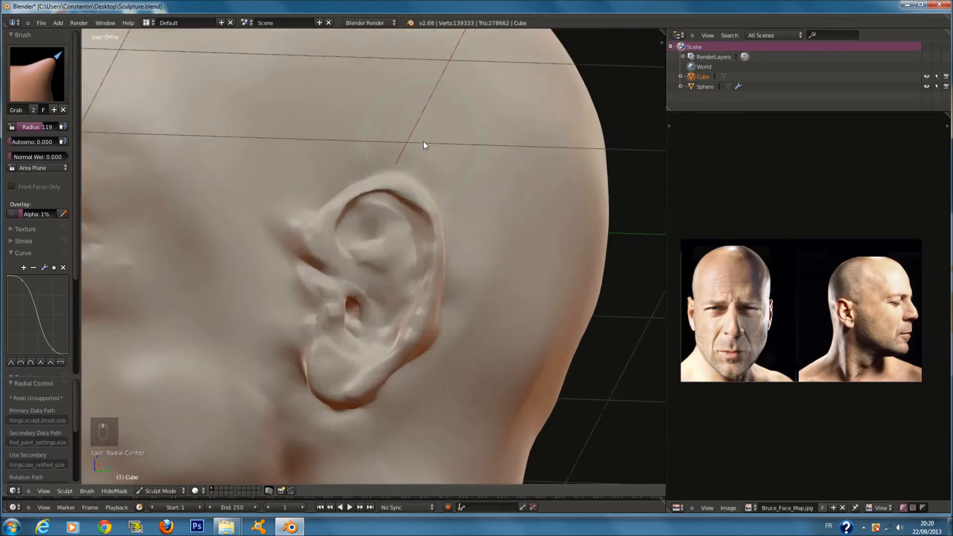
left_click(47, 82)
left_click(71, 211)
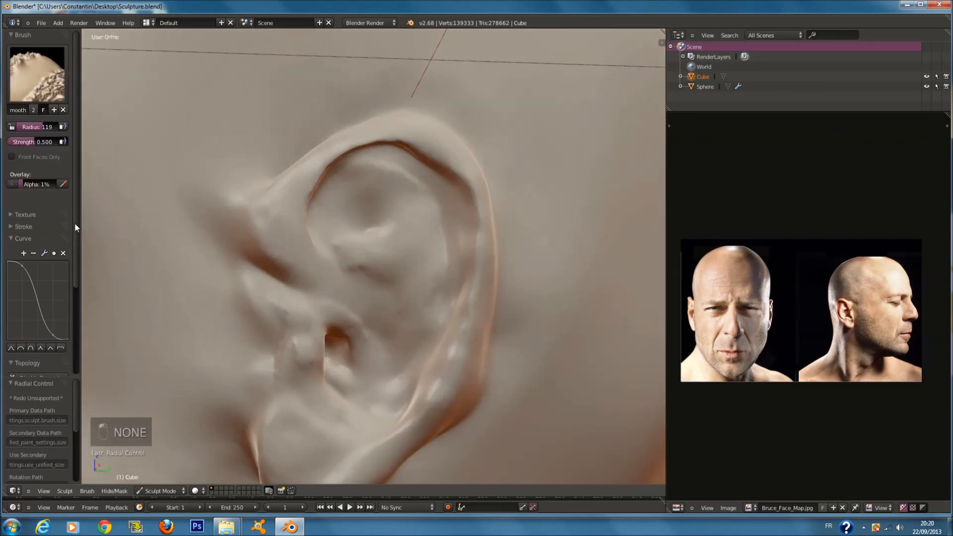
key("f")
left_click(426, 364)
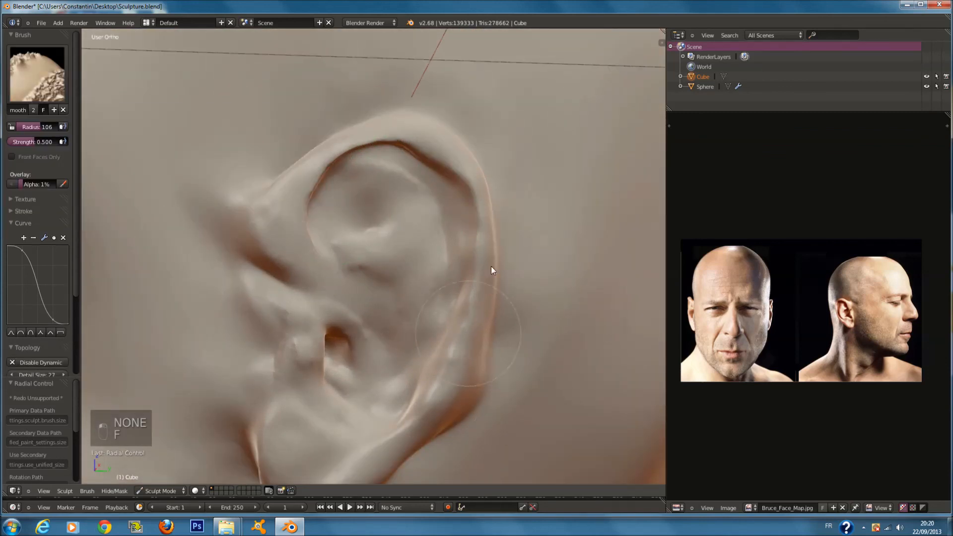
scroll(350, 257, "up", 1)
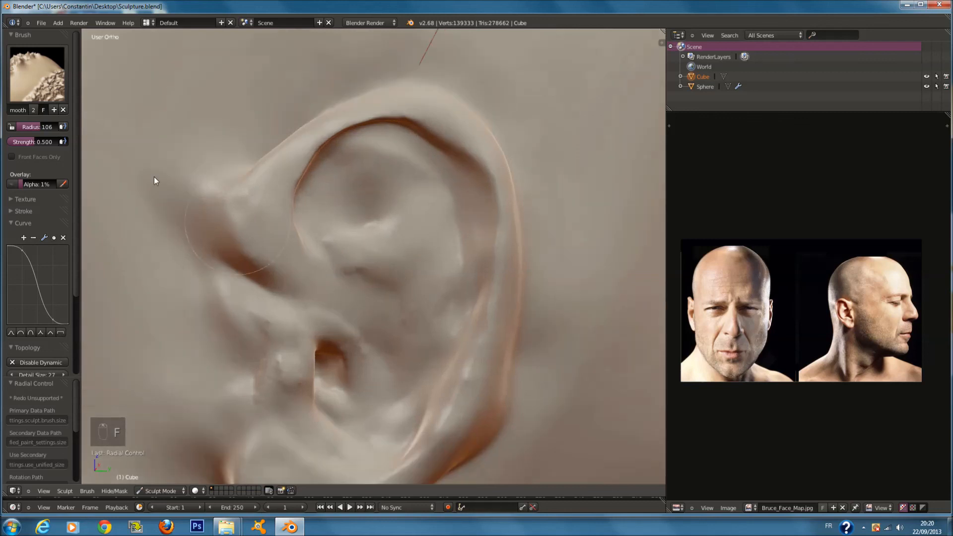
- Build up the inner folds in the upper half of the ear with the Clay Strips.001 brush
left_click(24, 78)
left_click(181, 134)
scroll(323, 210, "up", 1)
key("f")
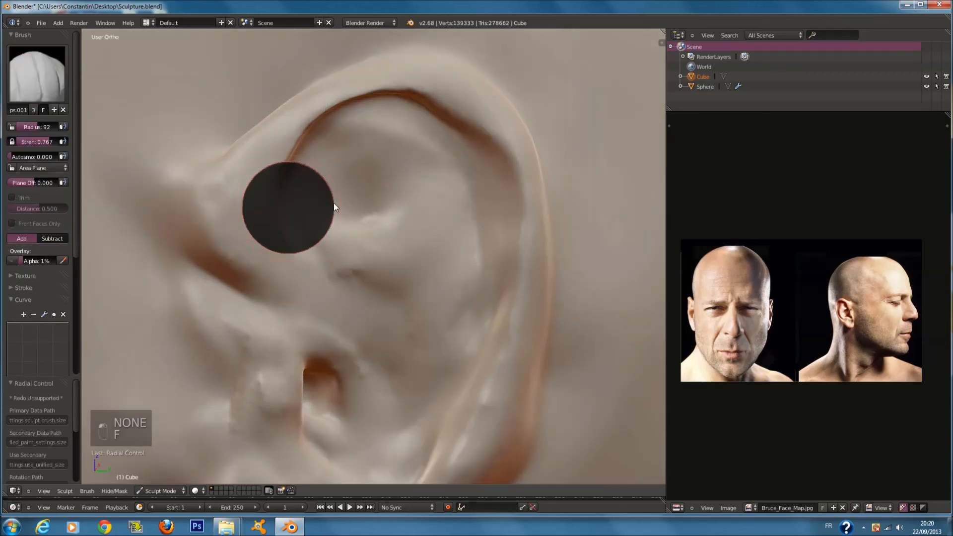
left_click(333, 206)
scroll(342, 243, "up", 1)
left_click_drag(298, 230, 404, 271)
key("f")
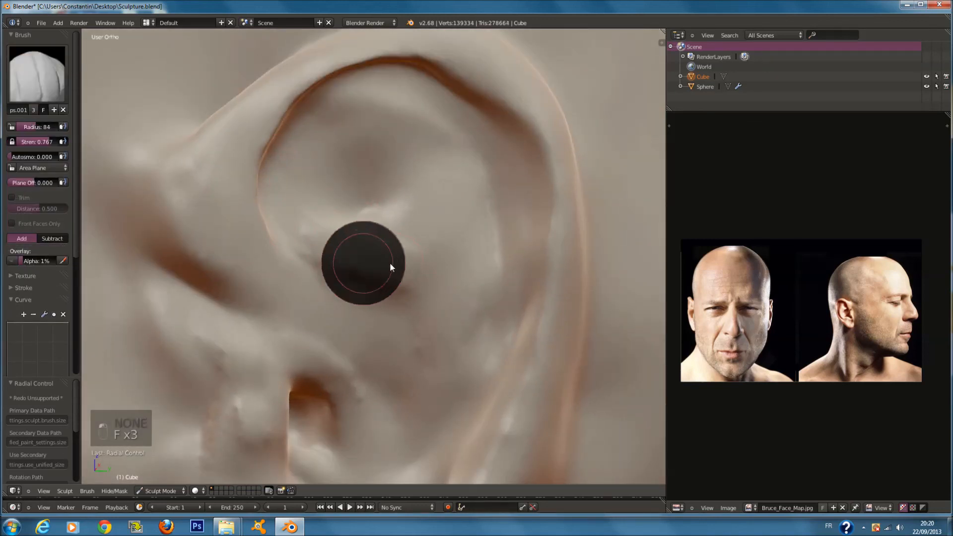
left_click(389, 262)
left_click_drag(309, 234, 462, 293)
left_click_drag(435, 166, 385, 119)
mouse_move(384, 119)
left_mouse_down()
mouse_move(434, 162)
mouse_move(447, 213)
left_mouse_up()
mouse_move(425, 350)
left_mouse_down()
mouse_move(441, 281)
mouse_move(366, 246)
mouse_move(419, 179)
mouse_move(404, 155)
mouse_move(451, 181)
mouse_move(448, 304)
left_mouse_up()
- Add clay to the lower bowl of the ear behind the ear canal with the Clay Strips.001 brush at radius 45
key("f")
left_click(443, 282)
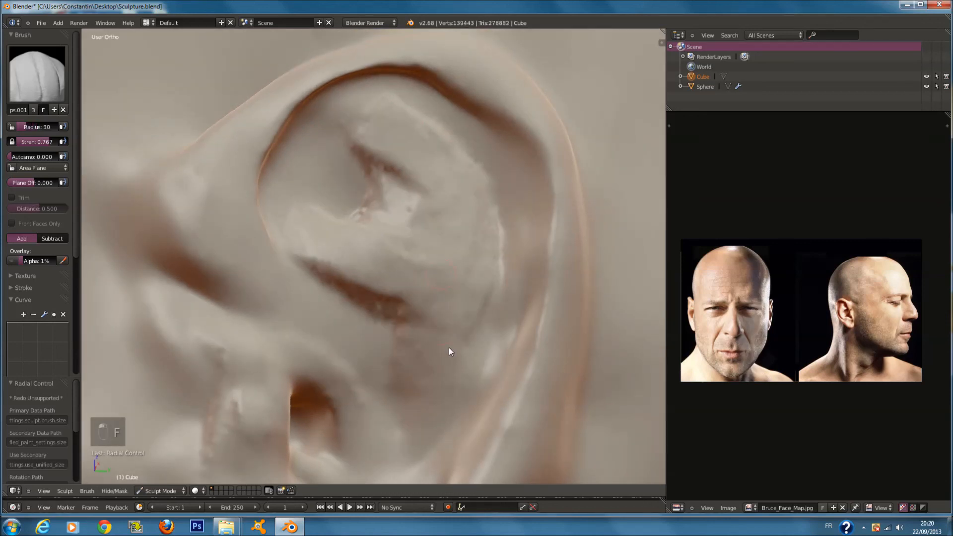
key("f")
left_click(467, 363)
scroll(466, 362, "down", 2)
scroll(466, 363, "down", 8, "shift")
scroll(466, 363, "up", 2)
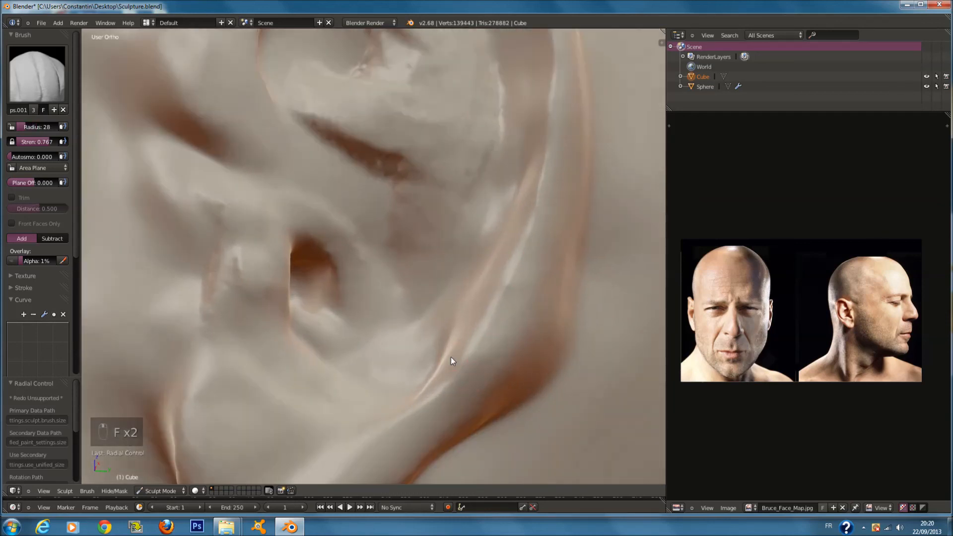
key("f")
key("f")
left_click(331, 370)
mouse_move(331, 371)
left_mouse_down()
mouse_move(480, 195)
mouse_move(454, 281)
mouse_move(383, 345)
left_mouse_up()
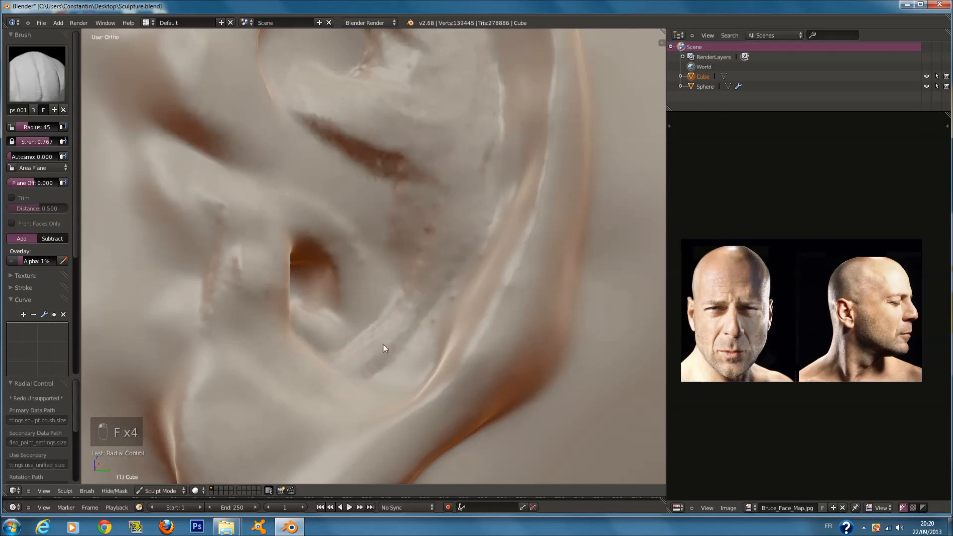
scroll(480, 233, "down", 3)
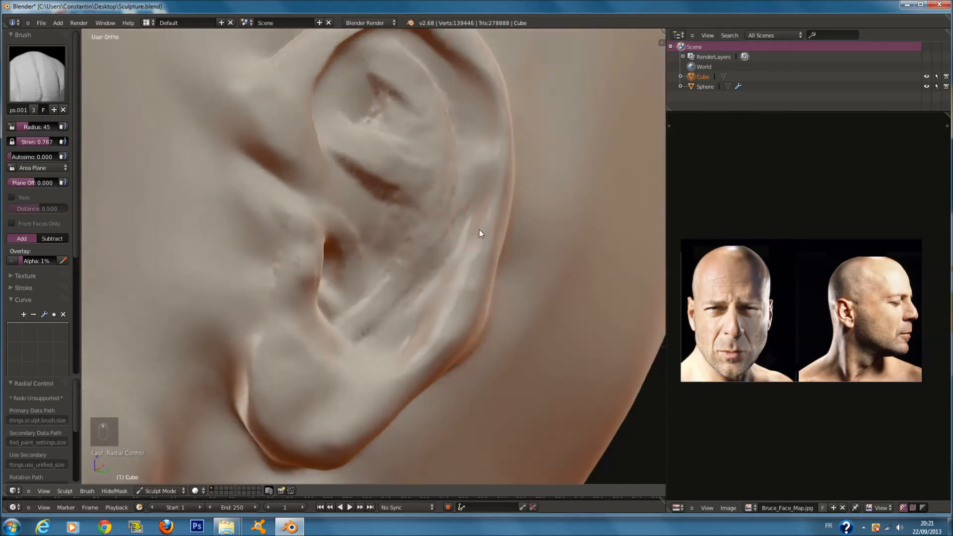
scroll(474, 238, "up", 2)
left_click(64, 75)
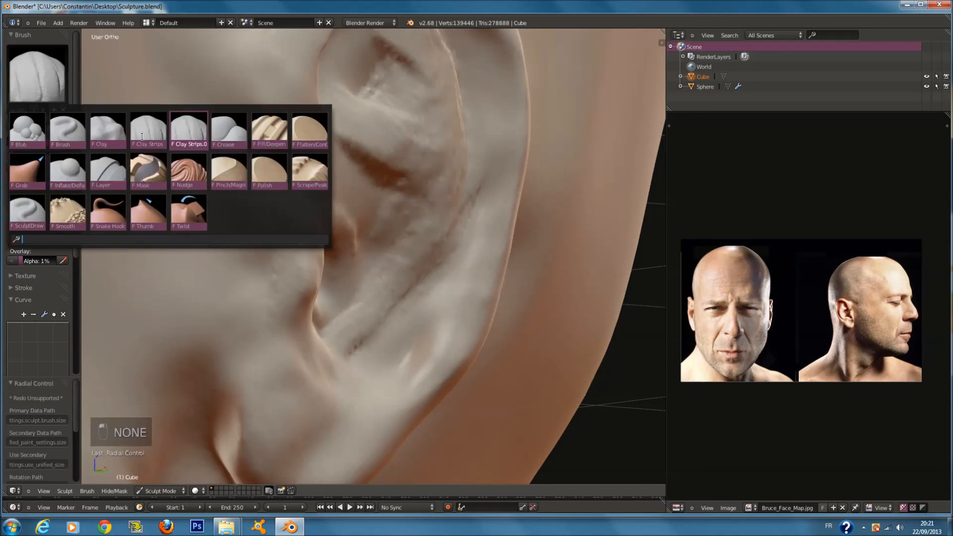
left_click(233, 125)
scroll(470, 278, "up", 1)
key("f")
left_click(449, 321)
- Inflate the lower part of the ear rim with the Inflate brush at radius 57, raising the strength to 1.000
left_click(64, 78)
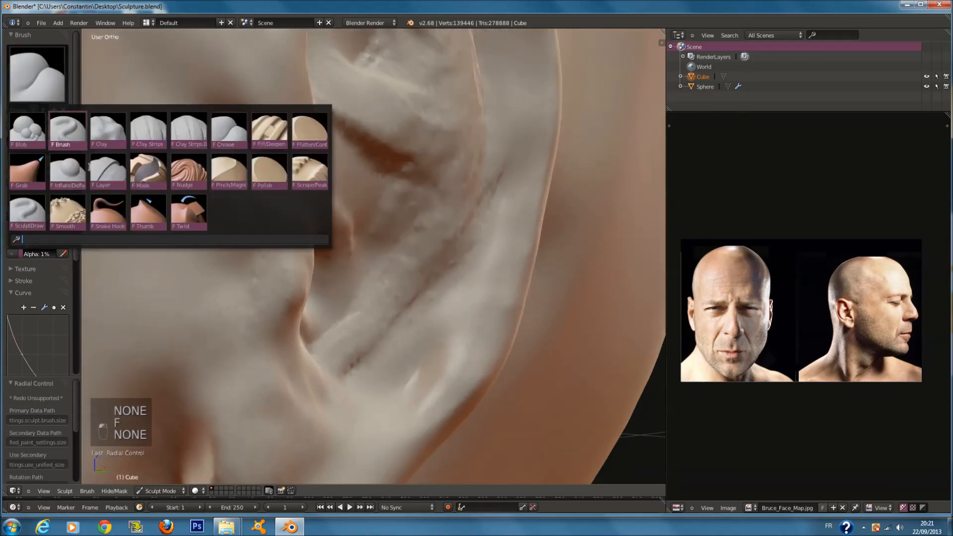
left_click(68, 172)
key("f")
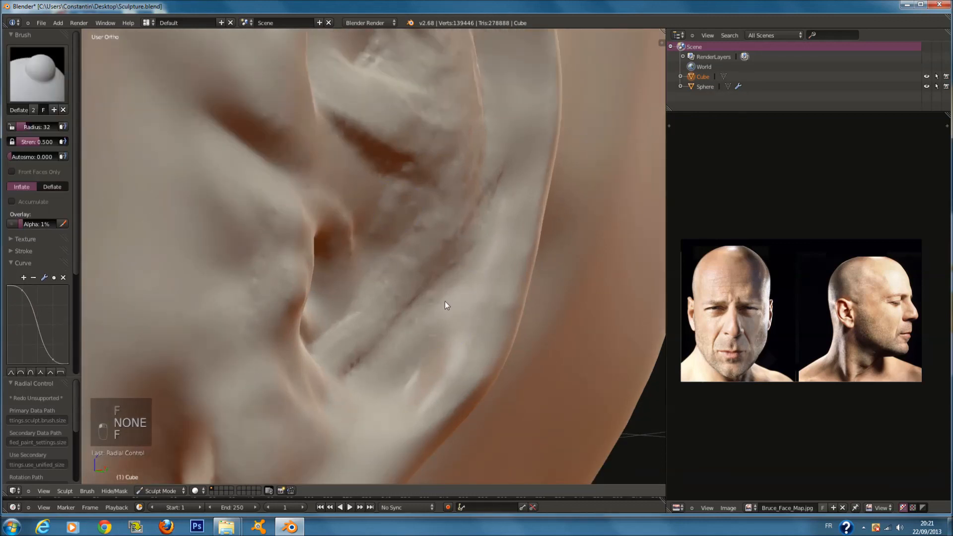
key("f")
left_click(434, 332)
left_click_drag(442, 307, 438, 317)
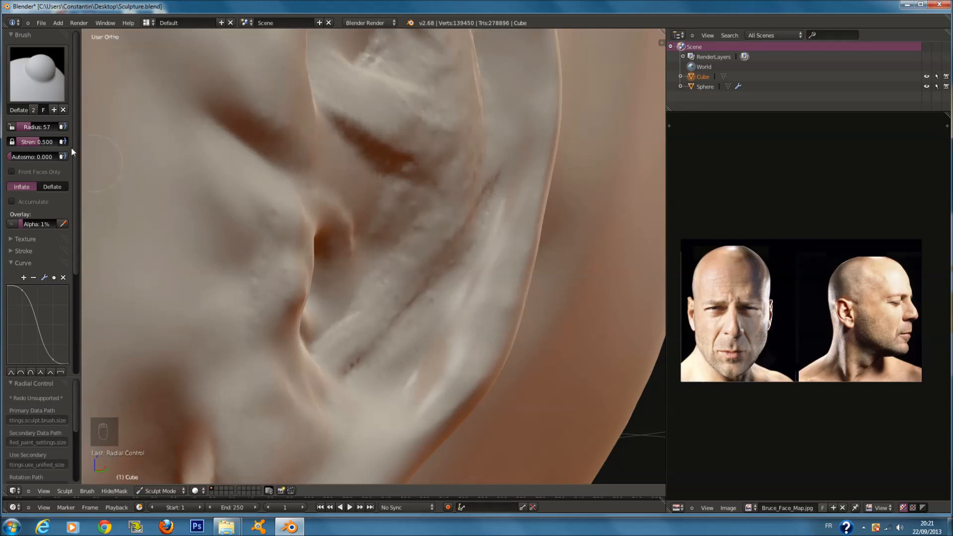
left_click_drag(51, 141, 80, 141)
mouse_move(419, 370)
left_mouse_down()
mouse_move(497, 240)
mouse_move(452, 353)
left_mouse_up()
mouse_move(452, 352)
middle_mouse_down()
mouse_move(495, 329)
mouse_move(490, 255)
middle_mouse_up()
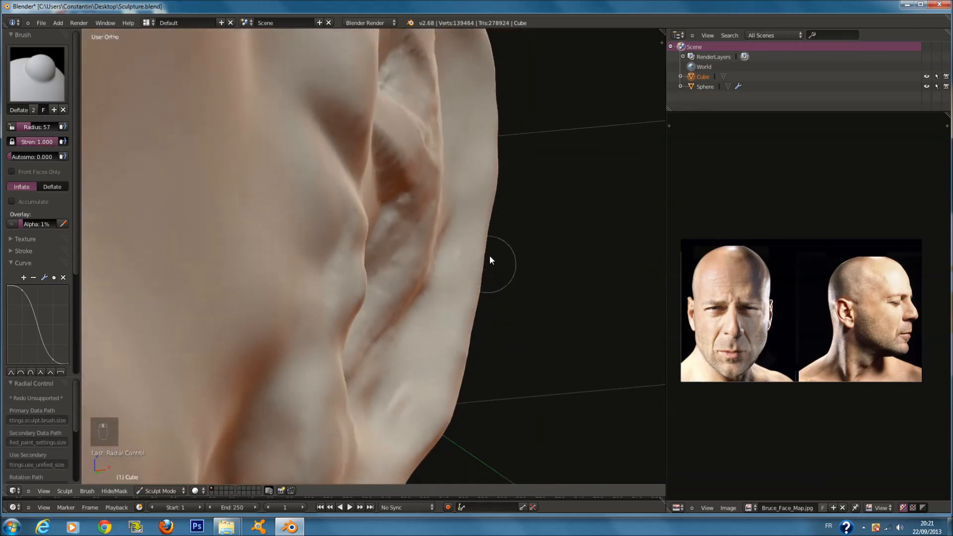
- Thicken the middle and upper ear rim with the Inflate brush at radius 76
scroll(489, 255, "up", 2, "shift")
key("f")
key("f")
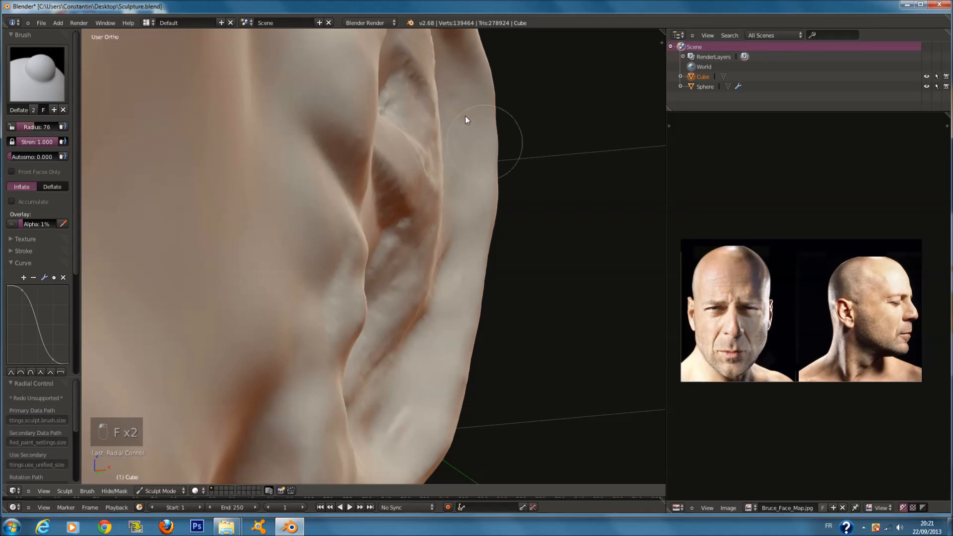
left_click(466, 147)
mouse_move(441, 299)
left_mouse_down()
mouse_move(412, 394)
mouse_move(463, 317)
left_mouse_up()
mouse_move(463, 317)
middle_mouse_down()
mouse_move(355, 294)
mouse_move(317, 255)
middle_mouse_up()
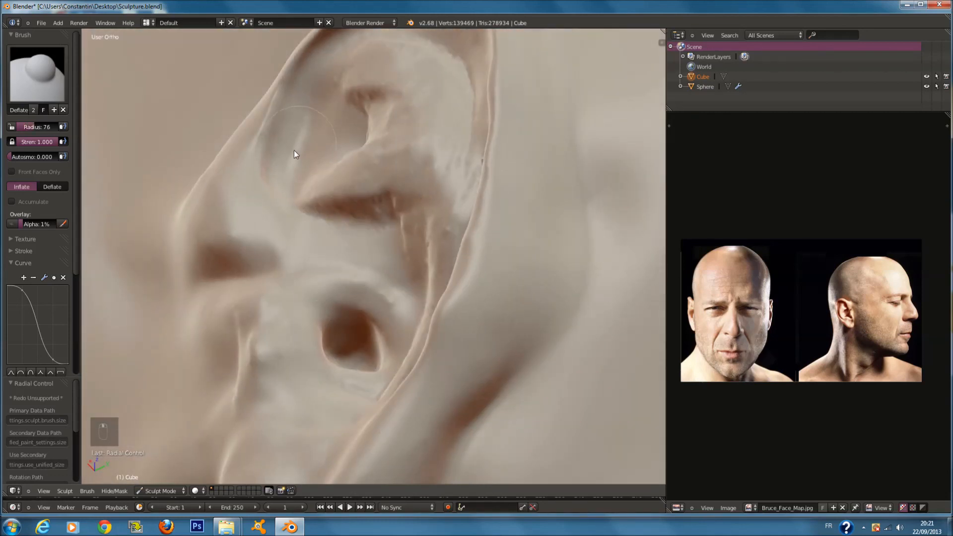
middle_click_drag(329, 73, 401, 69)
mouse_move(400, 69)
left_mouse_down()
mouse_move(388, 53)
mouse_move(472, 64)
mouse_move(522, 129)
mouse_move(502, 114)
left_mouse_up()
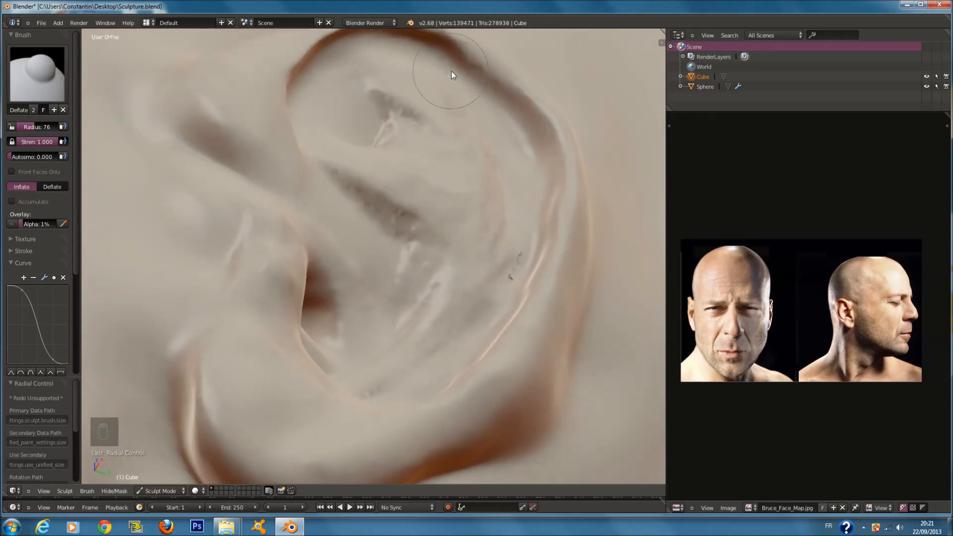
middle_click_drag(521, 259, 539, 286)
left_click(505, 234)
- Smooth the inner folds and bowl of the ear with the Smooth brush, enlarging its radius to 147
left_click(39, 68)
left_click(68, 212)
middle_click_drag(535, 209, 520, 210)
mouse_move(519, 228)
left_mouse_down()
mouse_move(474, 340)
mouse_move(383, 402)
mouse_move(372, 362)
mouse_move(300, 342)
mouse_move(291, 314)
mouse_move(333, 231)
mouse_move(374, 216)
mouse_move(421, 110)
mouse_move(442, 152)
mouse_move(404, 321)
left_mouse_up()
key("f")
left_click(415, 411)
scroll(386, 368, "down", 2)
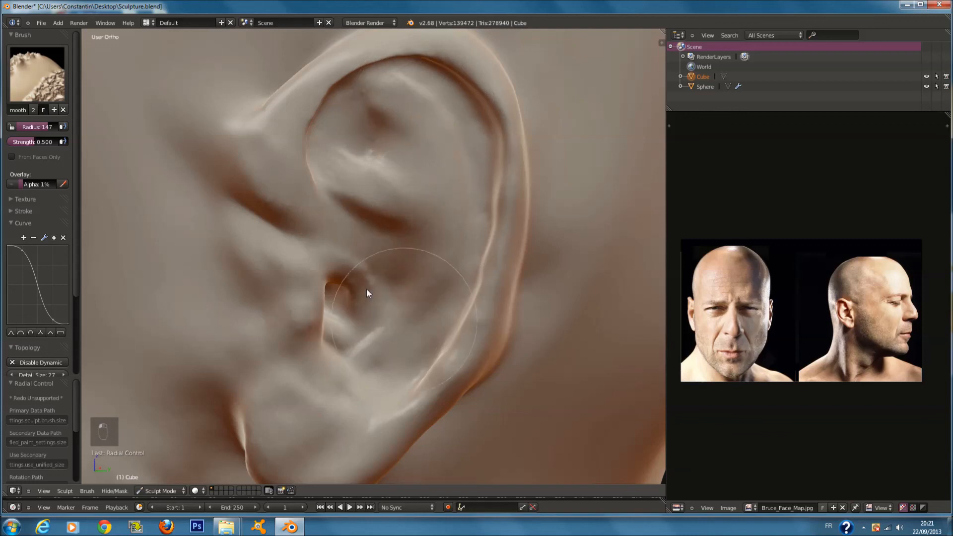
- Carve a crease behind the ear where it meets the skull with the Crease brush at radius 67 and strength 0.370
middle_click_drag(385, 281, 289, 294)
scroll(289, 293, "down", 1)
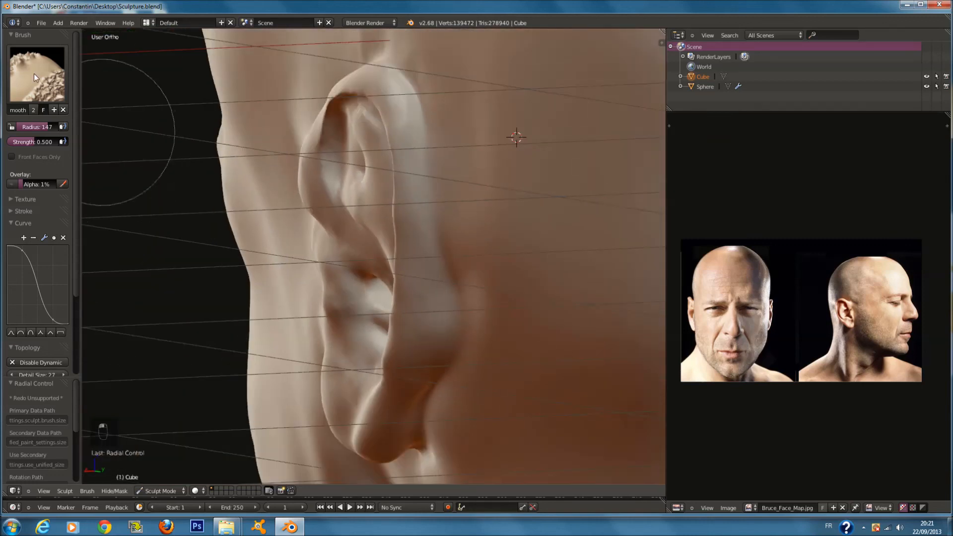
left_click(47, 82)
left_click(246, 133)
key("f")
left_click(479, 155)
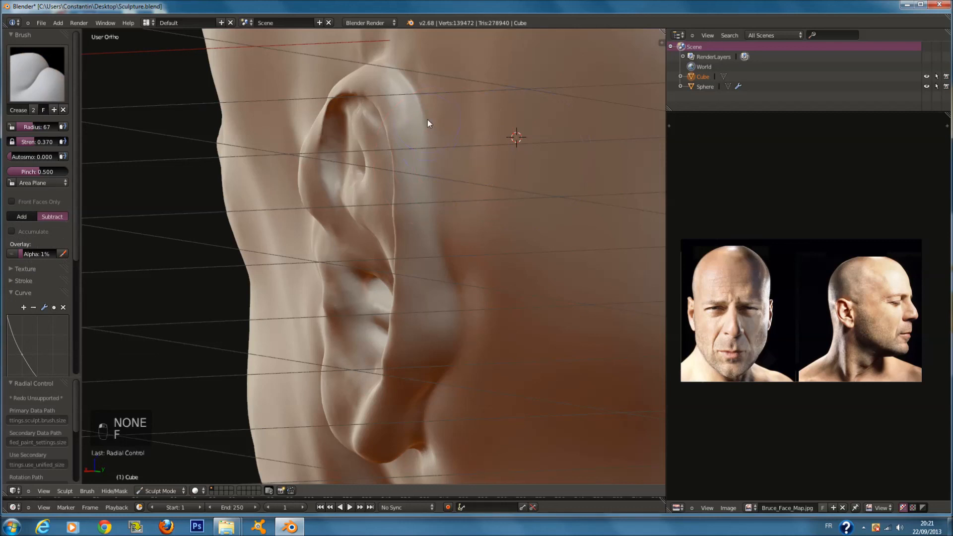
mouse_move(453, 235)
left_mouse_down()
mouse_move(452, 247)
mouse_move(426, 111)
left_mouse_up()
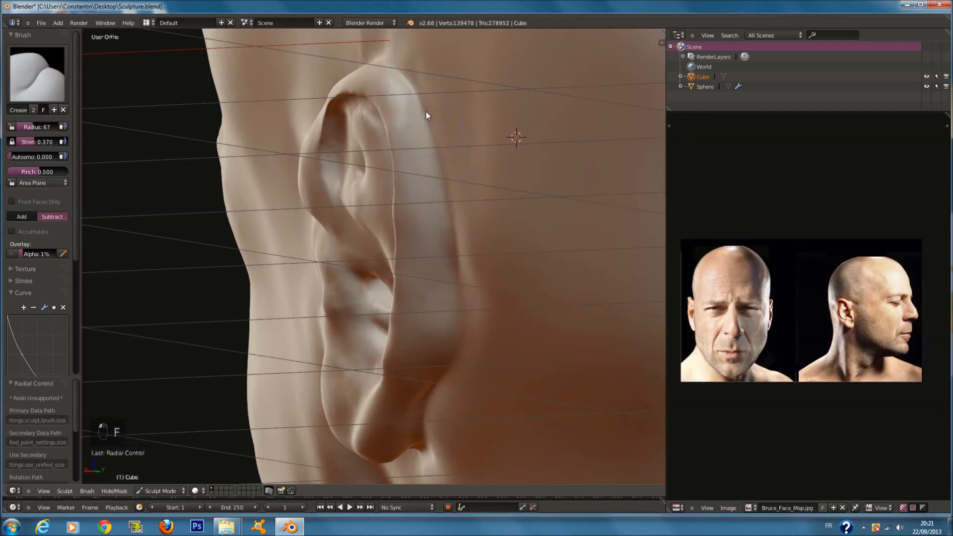
middle_click_drag(458, 320, 470, 273)
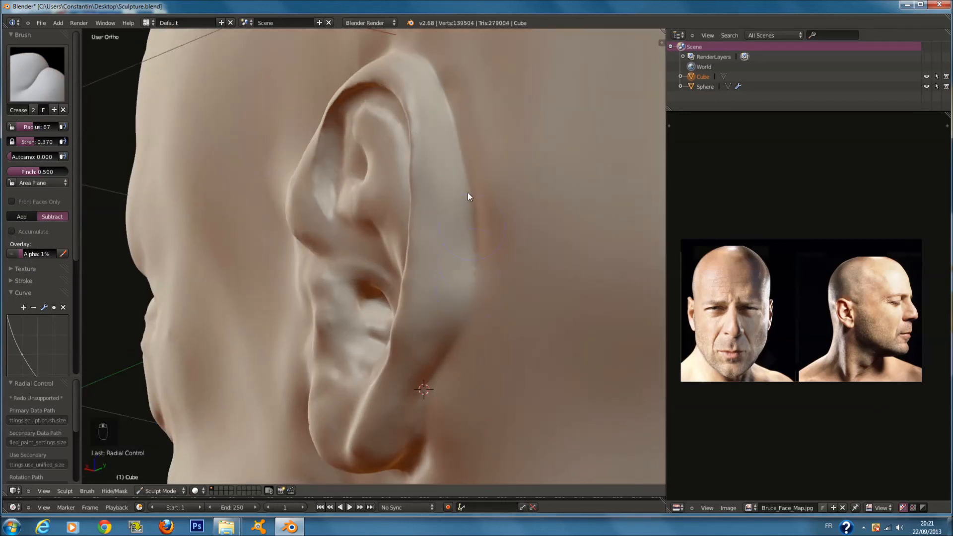
mouse_move(447, 351)
middle_mouse_down()
mouse_move(468, 312)
mouse_move(426, 390)
middle_mouse_up()
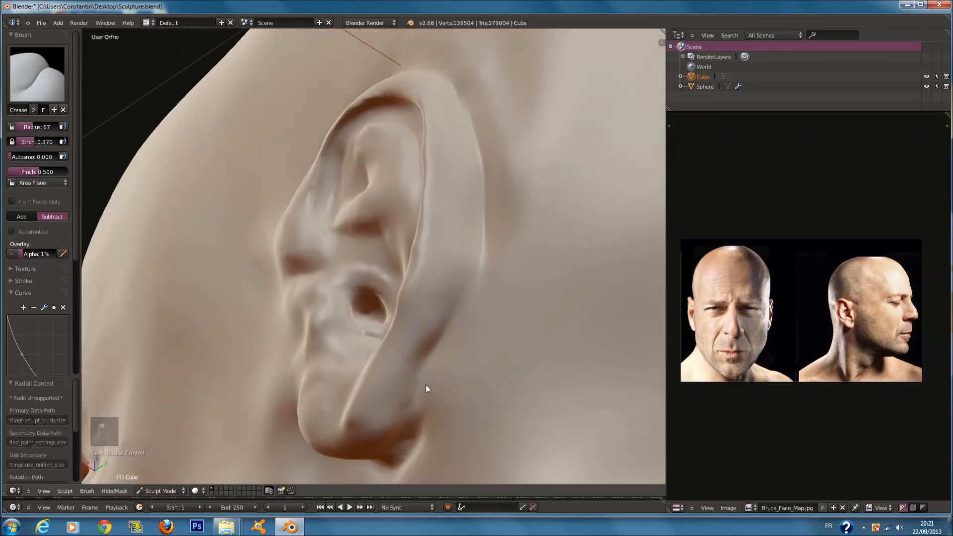
- Extend the crease between the back of the ear rim and the skull down towards the lobe with the Crease brush
left_click_drag(494, 308, 496, 237)
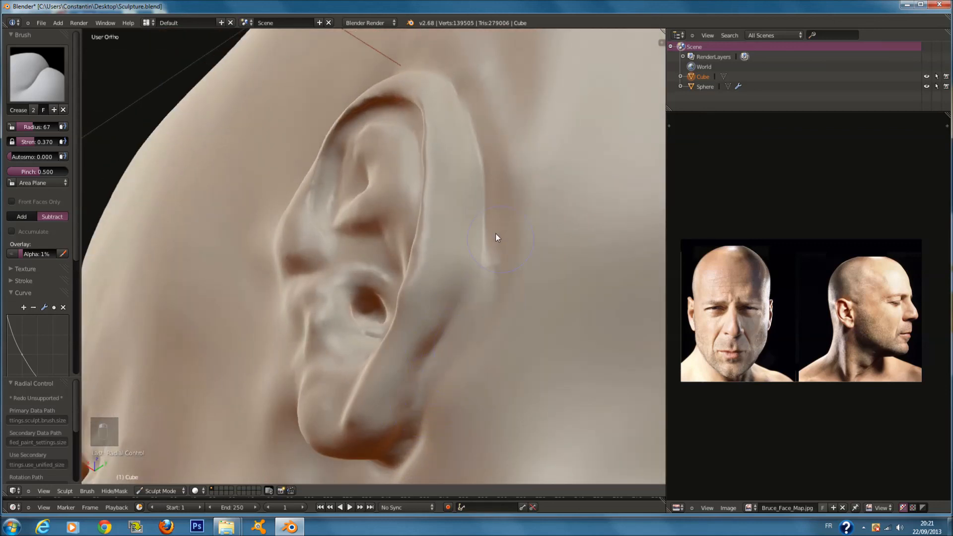
left_click_drag(484, 283, 433, 401)
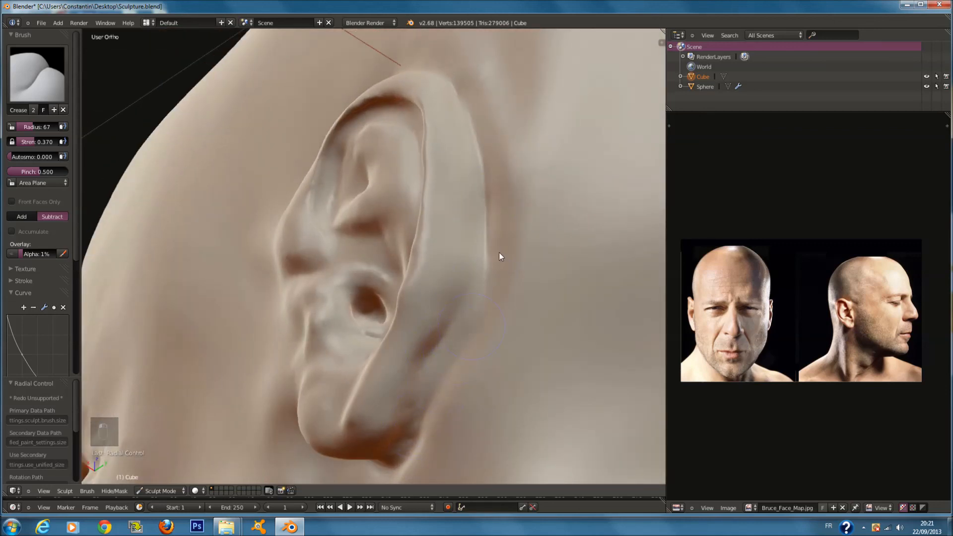
middle_click_drag(463, 413, 527, 430)
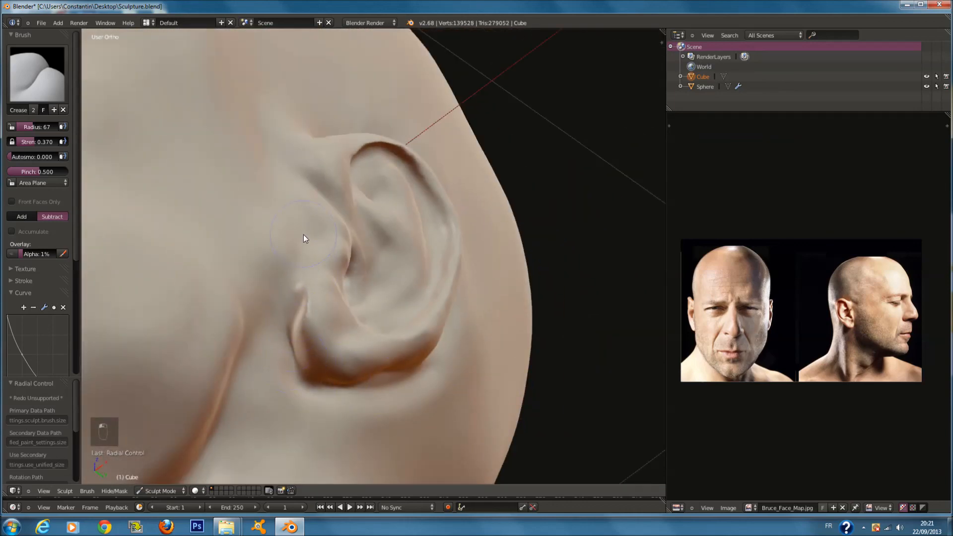
middle_click_drag(335, 181, 296, 229)
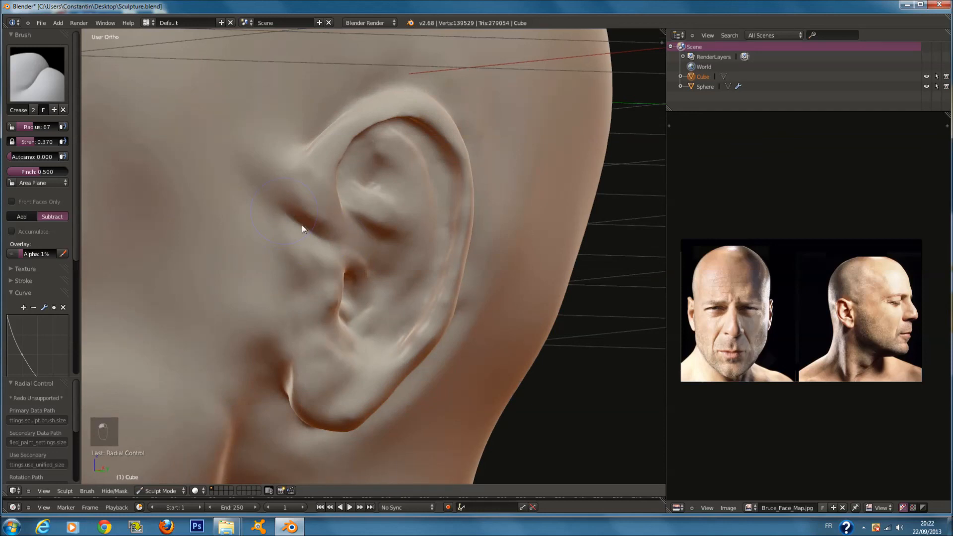
middle_click_drag(304, 138, 301, 211)
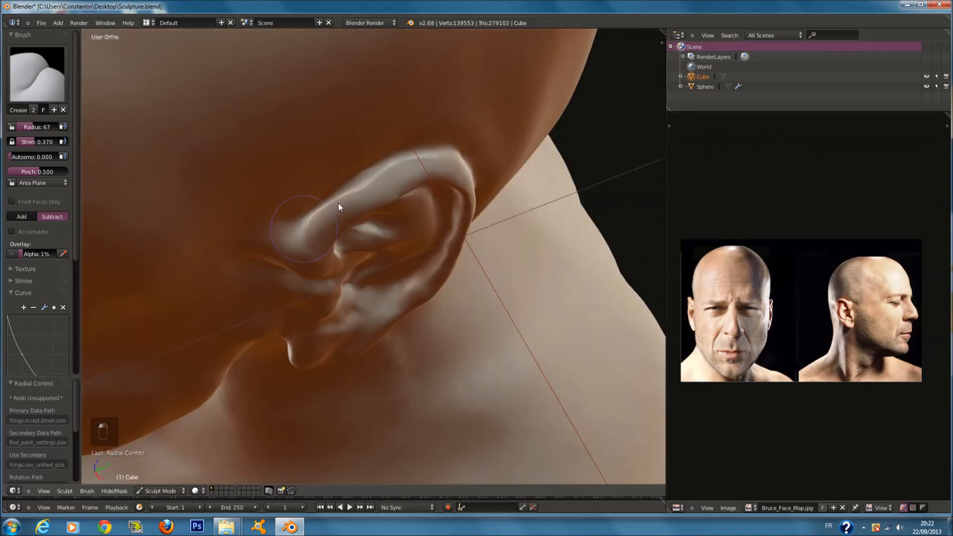
middle_click_drag(387, 160, 362, 119)
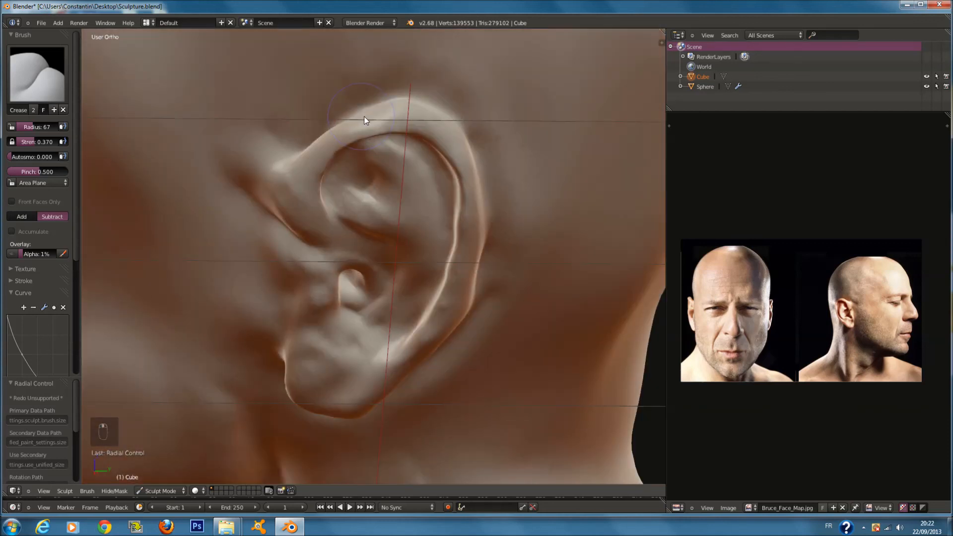
- Undo the last stroke, crease the seam above the upper ear rim at radius 37, and save over Sculpture.blend
scroll(409, 142, "up", 1)
key("ctrl+z")
middle_click_drag(409, 142, 404, 180)
key("f")
left_click(400, 180)
key("f")
left_click(279, 178)
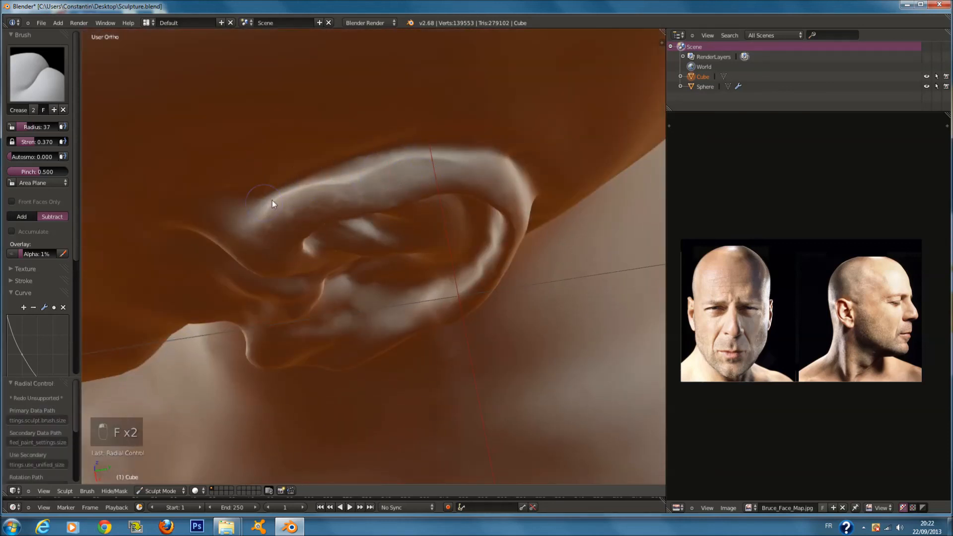
middle_click_drag(395, 154, 367, 125)
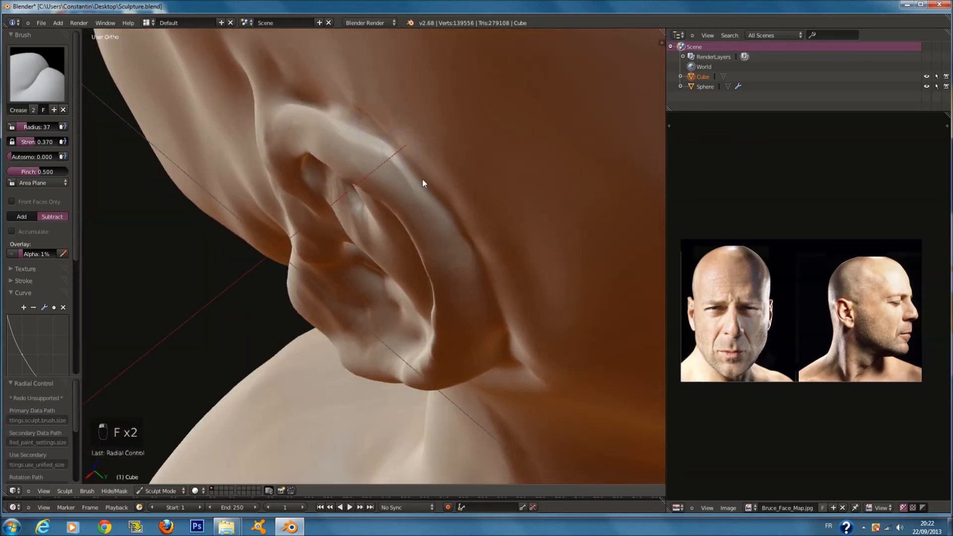
middle_click_drag(444, 204, 469, 203)
key("ctrl+s")
left_click(469, 203)
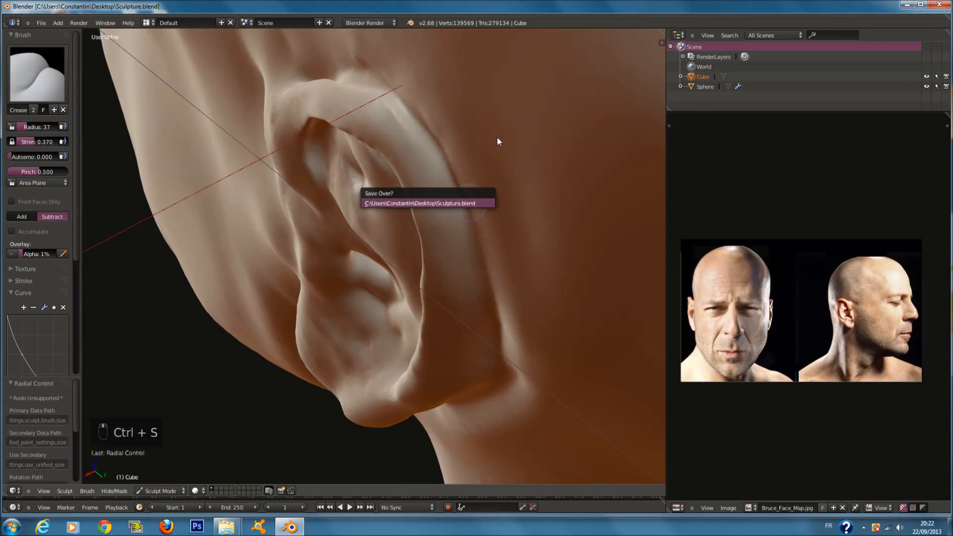
- Deepen the groove along the whole back of the ear with the Crease brush at radius 81
mouse_move(477, 151)
middle_mouse_down()
mouse_move(475, 122)
mouse_move(533, 148)
middle_mouse_up()
key("f")
left_click(461, 108)
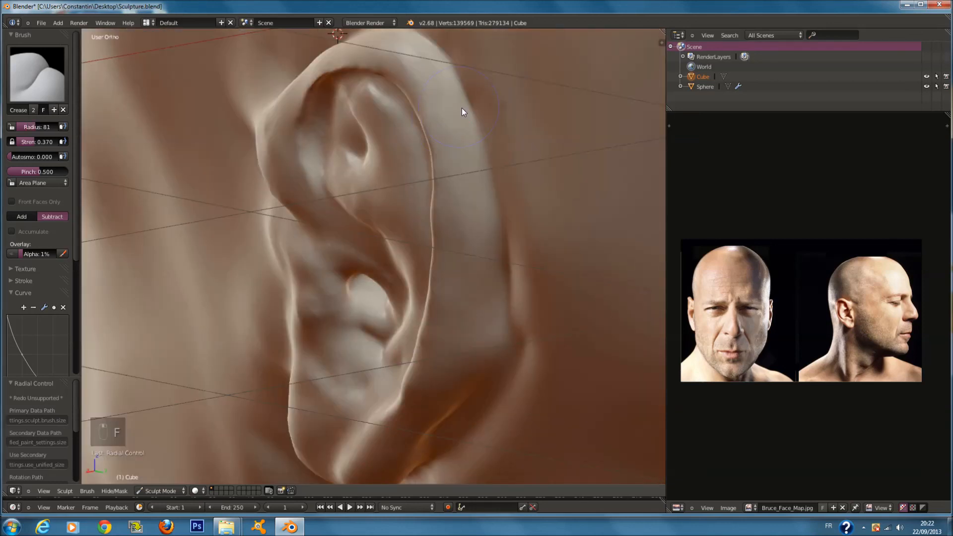
mouse_move(502, 181)
left_mouse_down()
mouse_move(519, 351)
mouse_move(504, 191)
mouse_move(504, 359)
mouse_move(514, 296)
mouse_move(513, 275)
mouse_move(500, 406)
left_mouse_up()
- Pull the middle of the ear's rear rim slightly backwards with the Grab brush at radius 200
left_click(37, 75)
left_click(120, 179)
mouse_move(347, 213)
middle_mouse_down()
mouse_move(466, 239)
mouse_move(478, 216)
mouse_move(556, 269)
mouse_move(511, 261)
mouse_move(469, 352)
mouse_move(484, 365)
middle_mouse_up()
key("f")
left_click(509, 253)
key("f")
left_click(512, 224)
key("f")
left_click(538, 249)
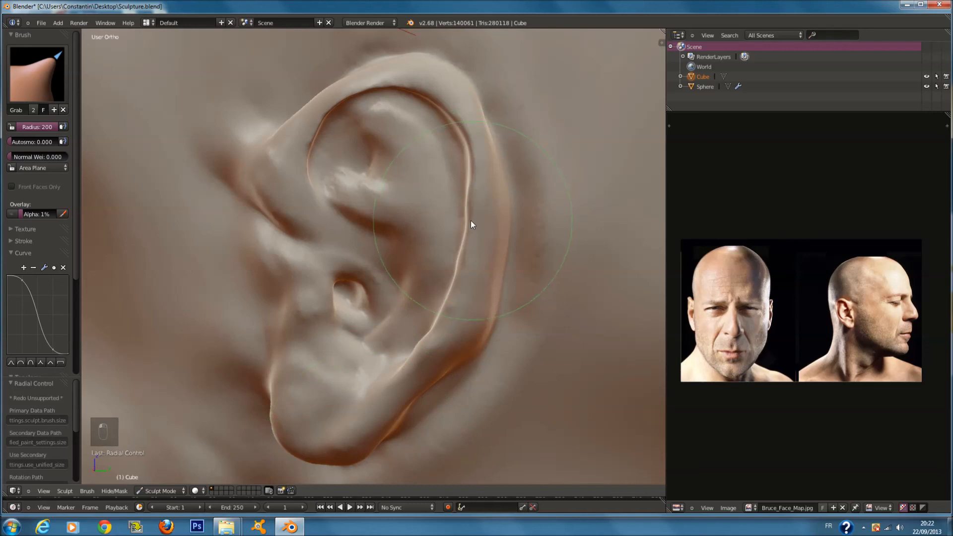
left_click_drag(471, 220, 477, 221)
- Resize the Grab brush and push the inner edge of the upper and rear ear rim outward
key("f")
left_click(453, 139)
left_click_drag(349, 104, 344, 96)
left_click_drag(449, 134, 452, 133)
left_click_drag(456, 184, 465, 185)
- Carve the groove beneath the front and upper ear rim with the Crease brush at radius 124
left_click(59, 85)
left_click(229, 130)
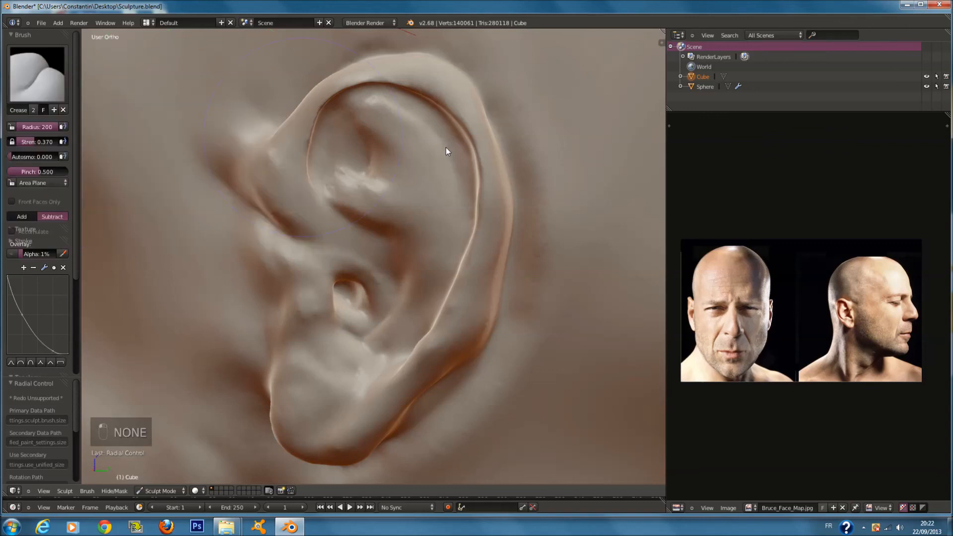
scroll(476, 149, "up", 3)
key("f")
key("f")
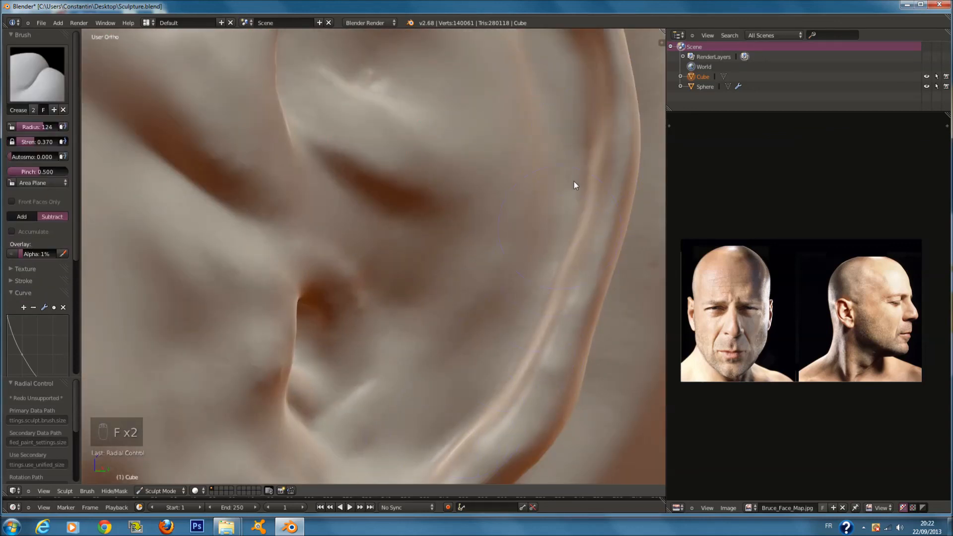
mouse_move(588, 100)
middle_mouse_down()
mouse_move(589, 87)
mouse_move(578, 94)
mouse_move(543, 77)
mouse_move(531, 37)
mouse_move(362, 92)
mouse_move(251, 226)
middle_mouse_up()
mouse_move(239, 161)
left_mouse_down()
mouse_move(230, 243)
mouse_move(245, 184)
mouse_move(274, 142)
left_mouse_up()
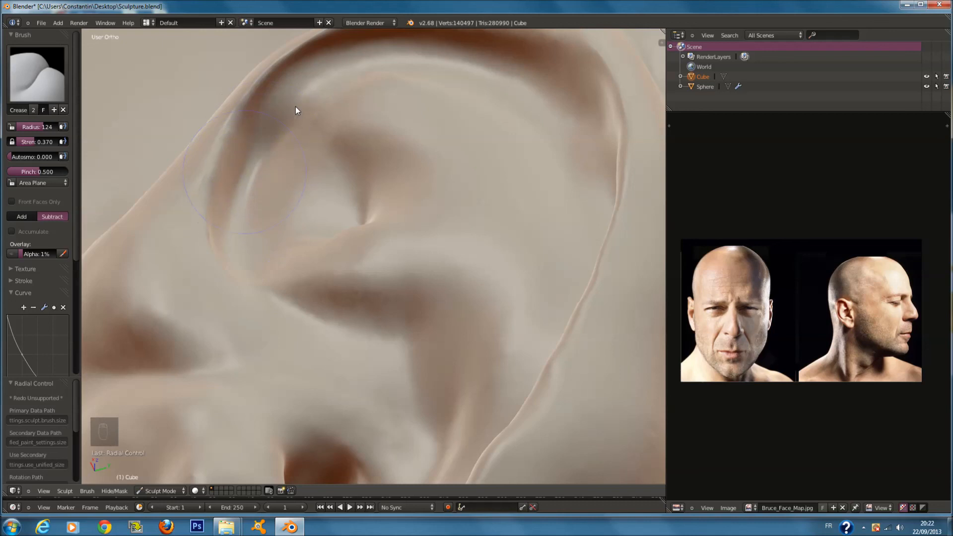
mouse_move(296, 110)
left_mouse_down()
mouse_move(383, 78)
mouse_move(372, 61)
mouse_move(407, 48)
left_mouse_up()
- Carve a narrower groove along the inside of the ear's rear rim with the Crease brush at radius 52
mouse_move(407, 49)
middle_mouse_down()
mouse_move(485, 76)
mouse_move(477, 59)
middle_mouse_up()
key("f")
left_click(442, 57)
mouse_move(472, 94)
left_mouse_down()
mouse_move(537, 201)
mouse_move(566, 332)
left_mouse_up()
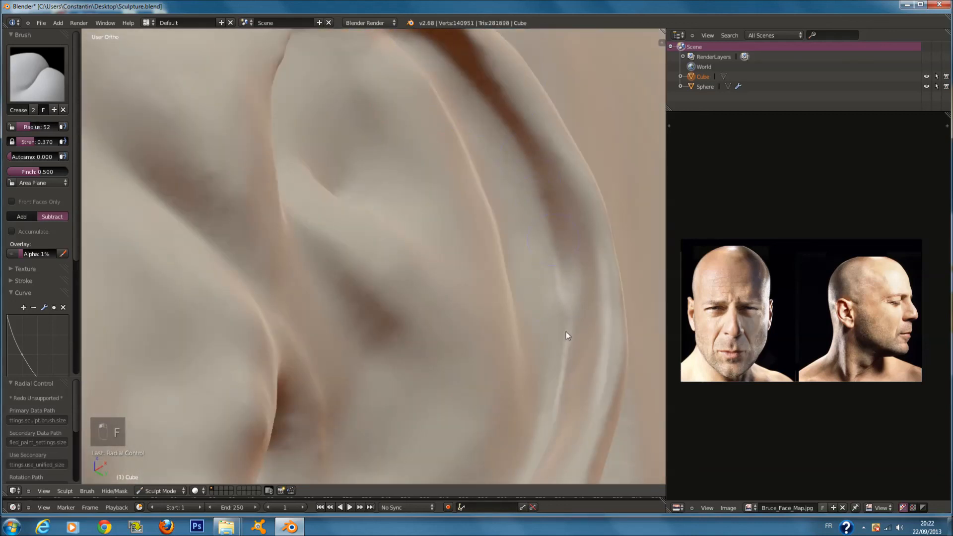
mouse_move(461, 74)
left_mouse_down()
mouse_move(566, 243)
mouse_move(568, 369)
left_mouse_up()
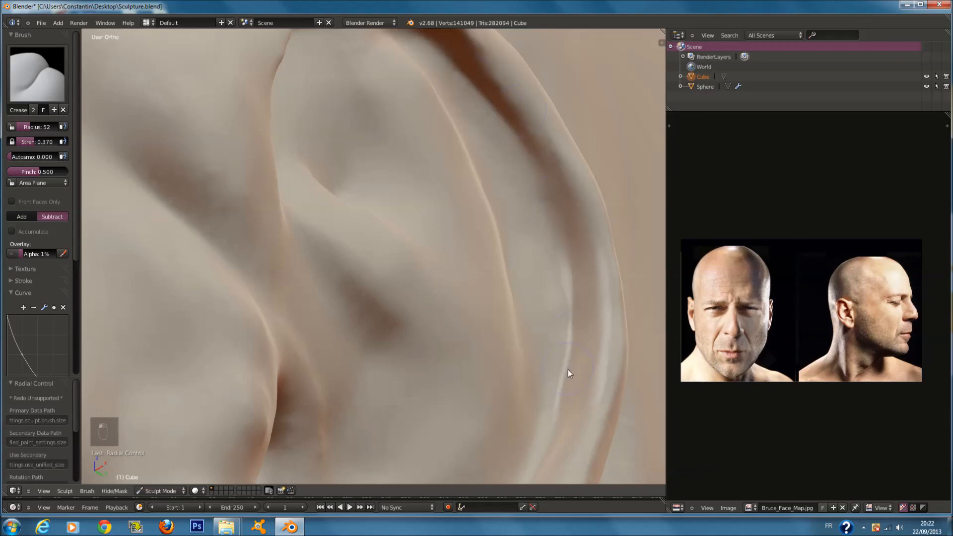
- Examine the ear from the front and below, and check how it fits the whole bust
scroll(568, 369, "down", 6)
middle_click_drag(507, 278, 508, 246)
scroll(508, 246, "up", 4)
middle_click_drag(393, 253, 415, 301)
scroll(415, 301, "up", 2)
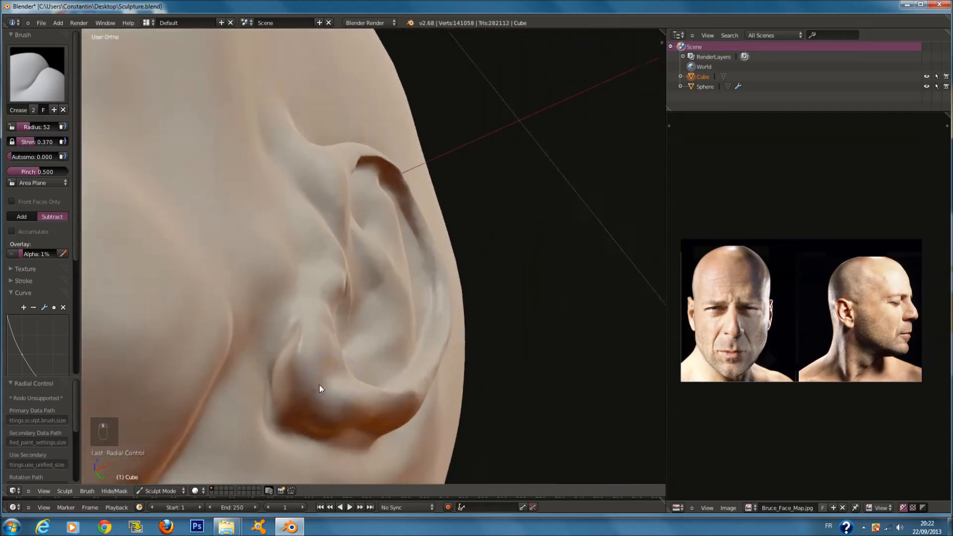
middle_click_drag(320, 386, 246, 395)
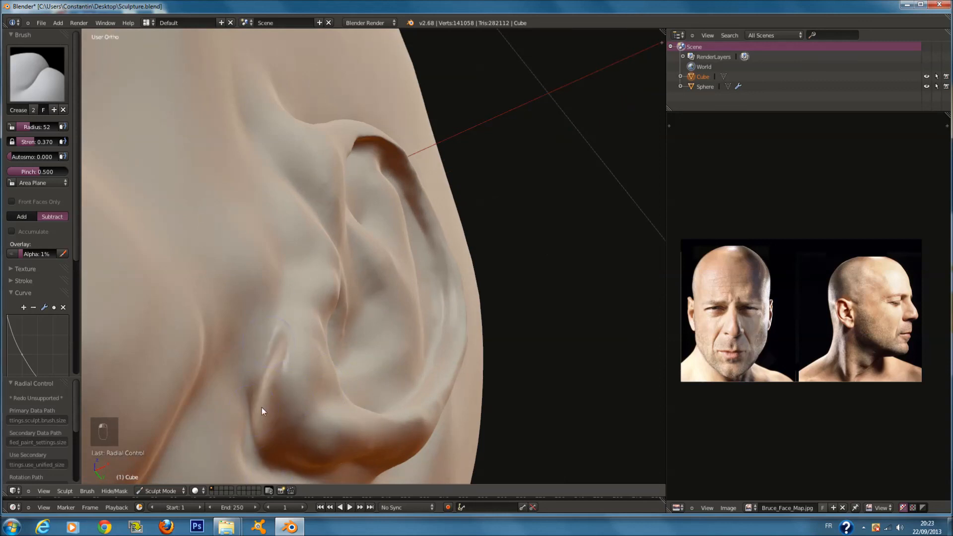
scroll(339, 409, "down", 3)
middle_click_drag(338, 408, 341, 398)
scroll(341, 398, "down", 3)
mouse_move(347, 323)
middle_mouse_down()
mouse_move(355, 371)
mouse_move(362, 298)
middle_mouse_up()
scroll(356, 334, "up", 1)
scroll(356, 335, "down", 2)
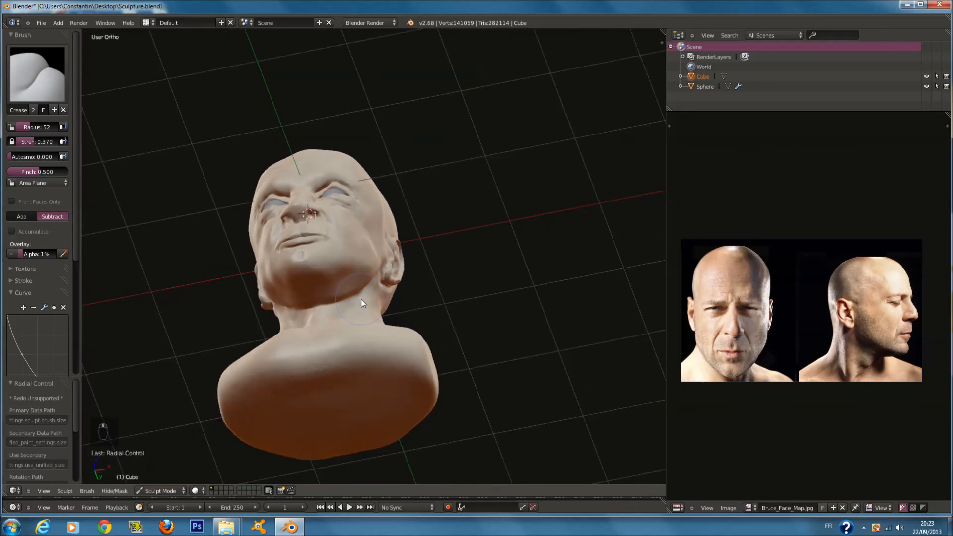
- Sharpen the line where the jaw meets the neck with the Crease brush at radius 30
scroll(362, 299, "up", 6)
key("f")
left_click(255, 359)
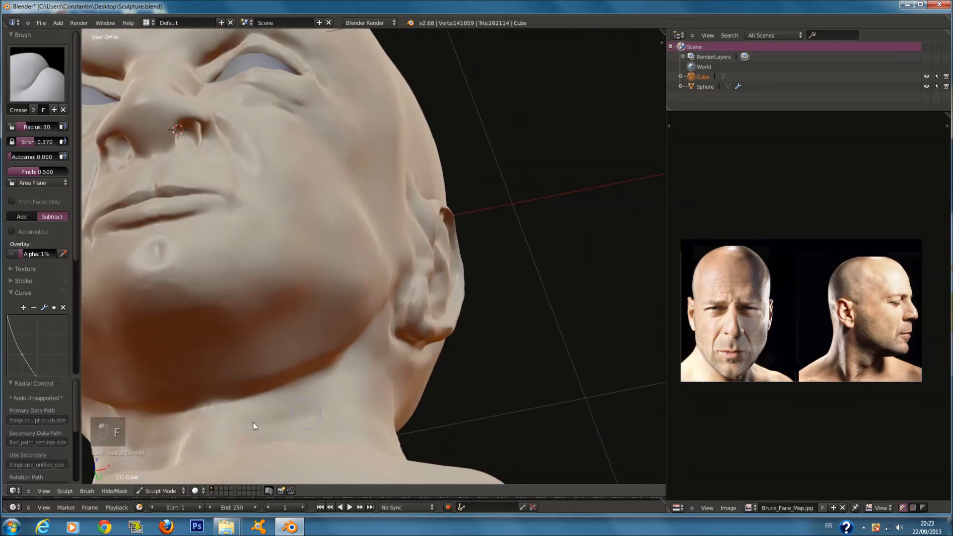
- Soften the transition between jaw and neck with the Smooth brush at radius 132 and strength 0.500, and save the file
left_click(39, 77)
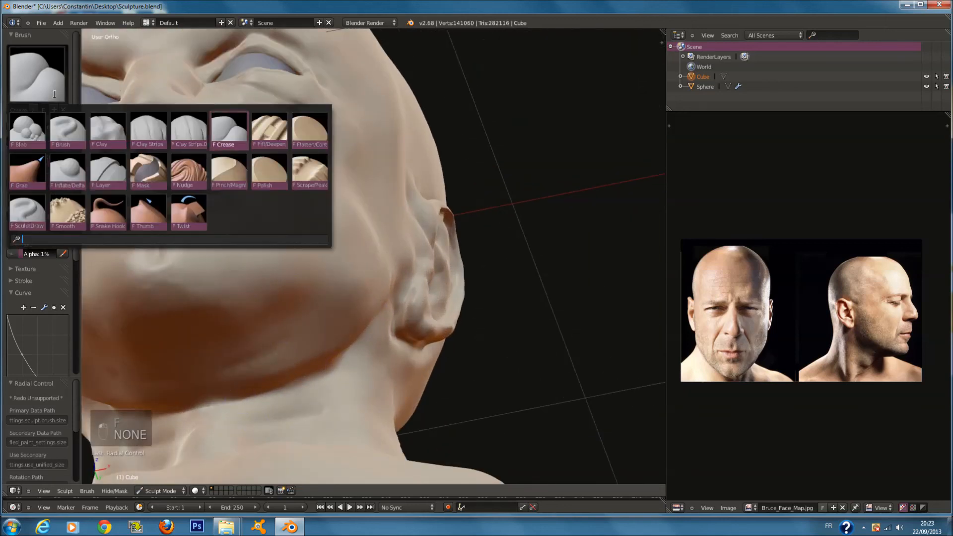
left_click(66, 208)
key("f")
left_click(255, 331)
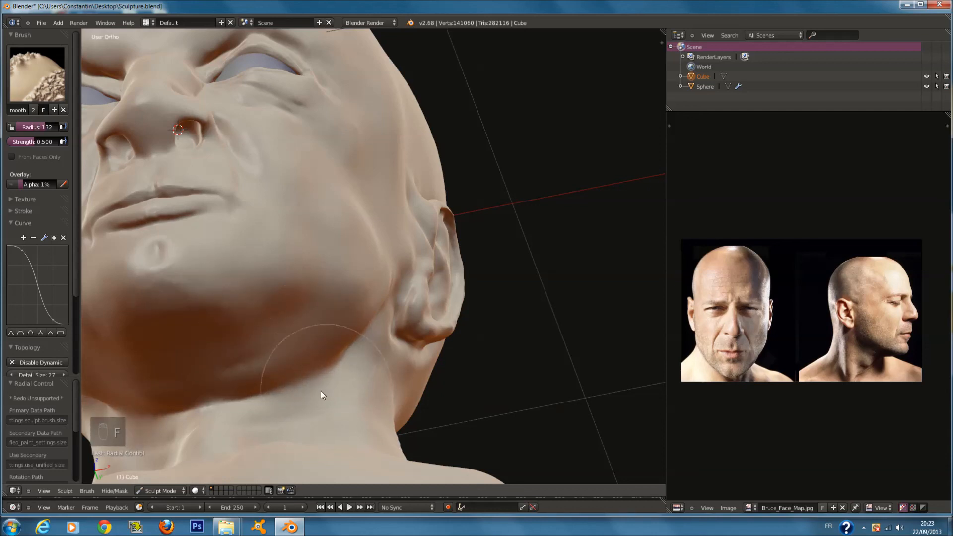
scroll(314, 356, "down", 5)
key("ctrl+s")
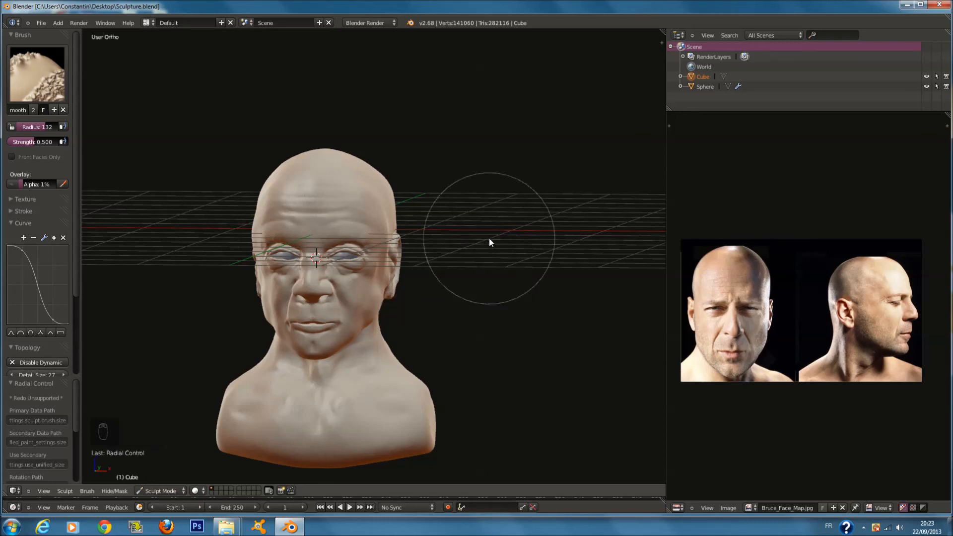
- Show the bust in front view, switch it to Object Mode, and save Sculpture.blend
key("KP_1")
scroll(448, 192, "up", 3)
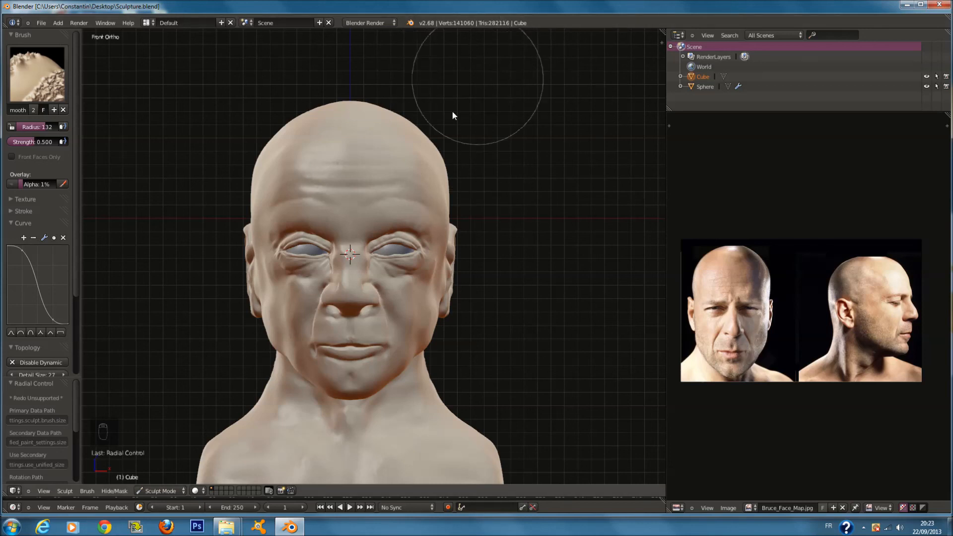
scroll(419, 181, "up", 2)
scroll(420, 185, "down", 1)
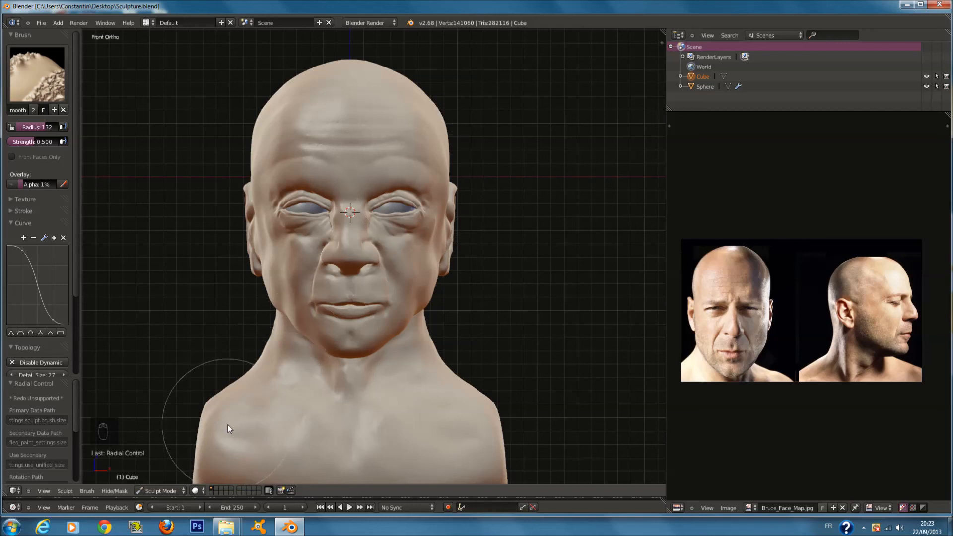
scroll(477, 313, "down", 1)
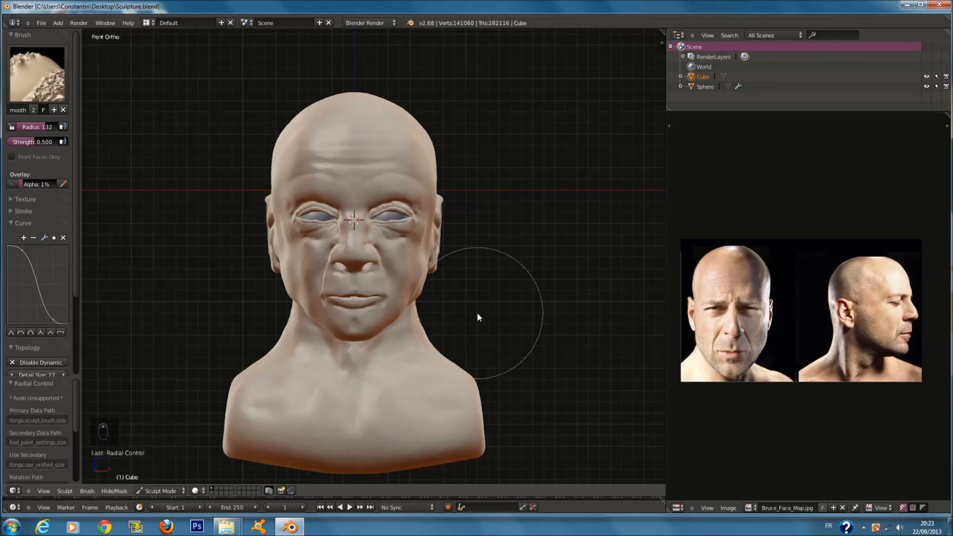
left_click(165, 490)
key("Return")
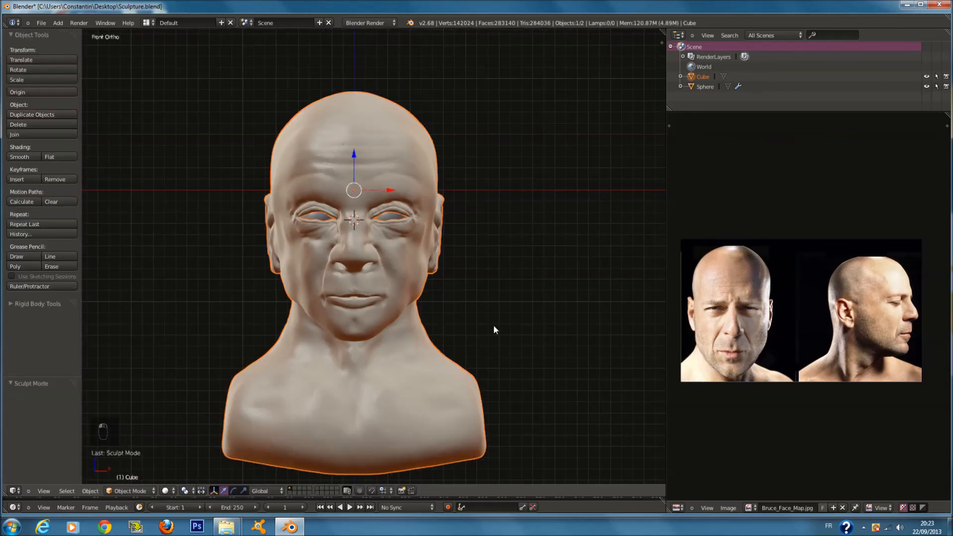
key("ctrl+s")
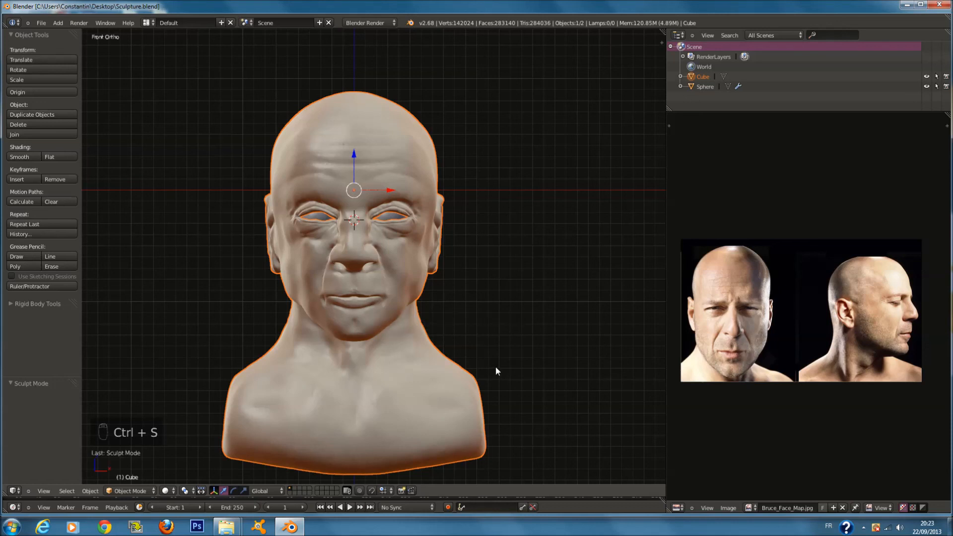